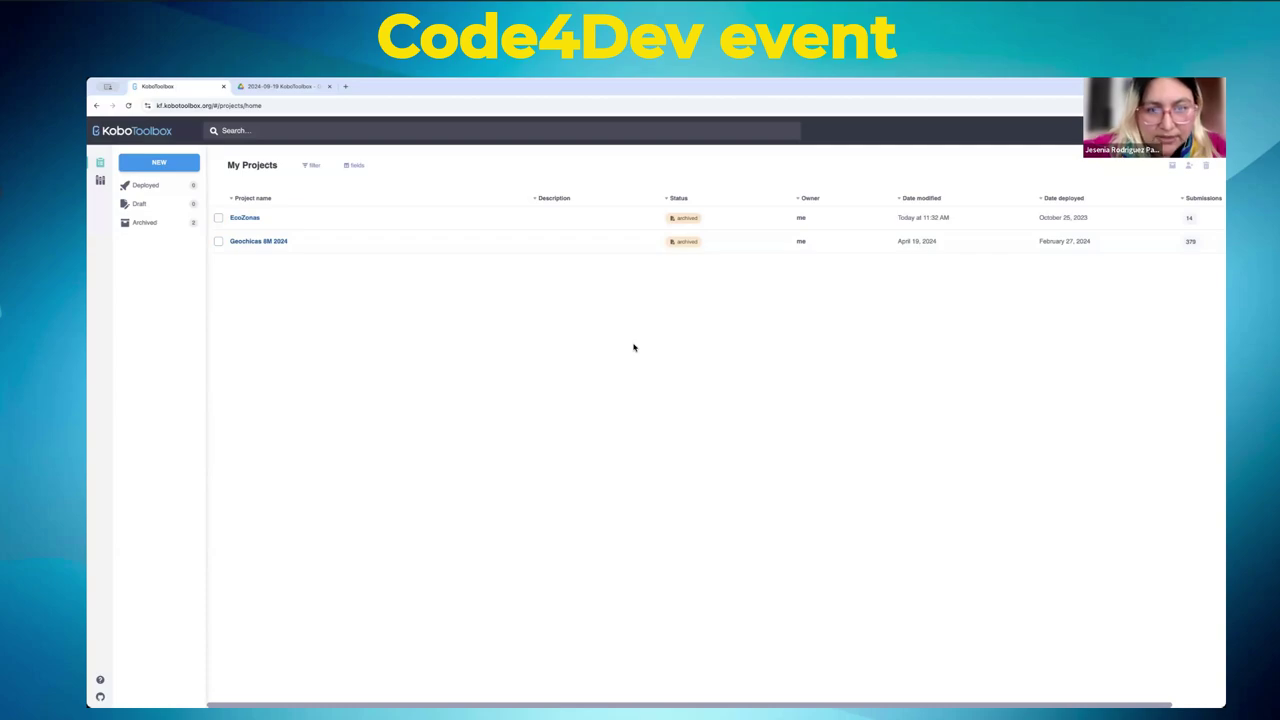
- Zoom the My Projects page in two steps to 175% for easier reading
key("ctrl+plus")
key("ctrl+plus")
key("ctrl+plus")
key("ctrl+plus")
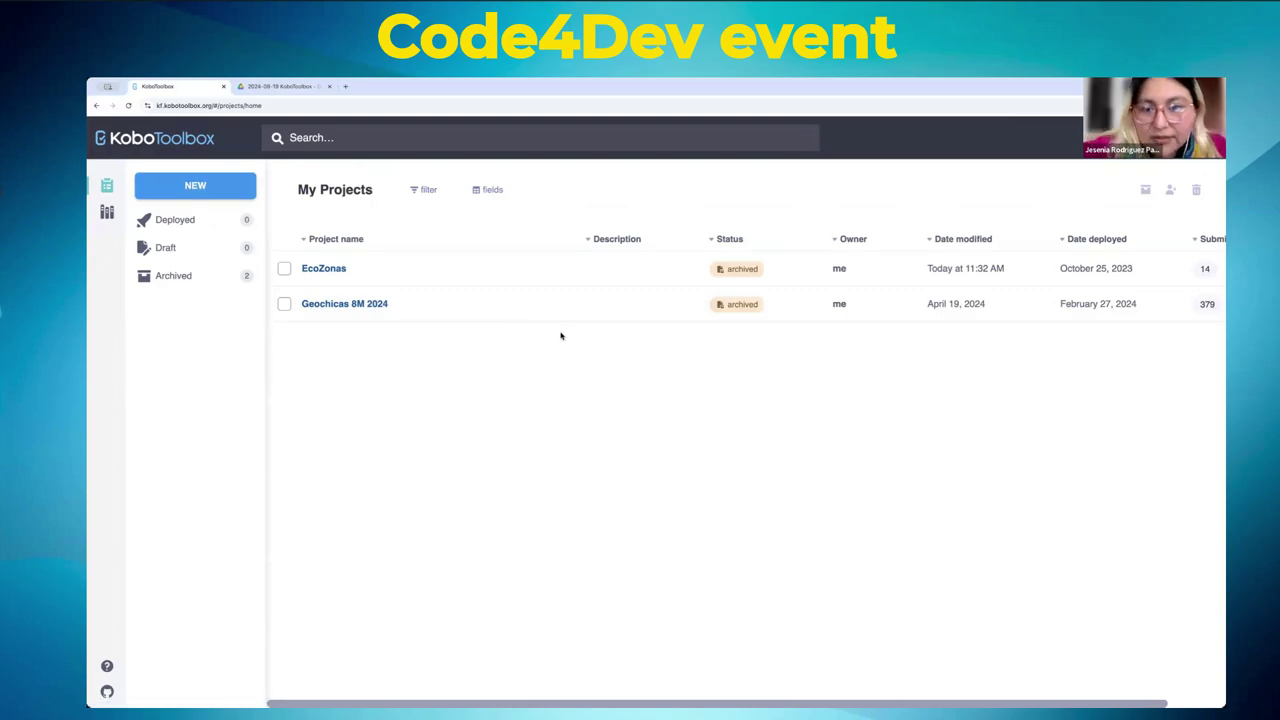
key("ctrl+plus")
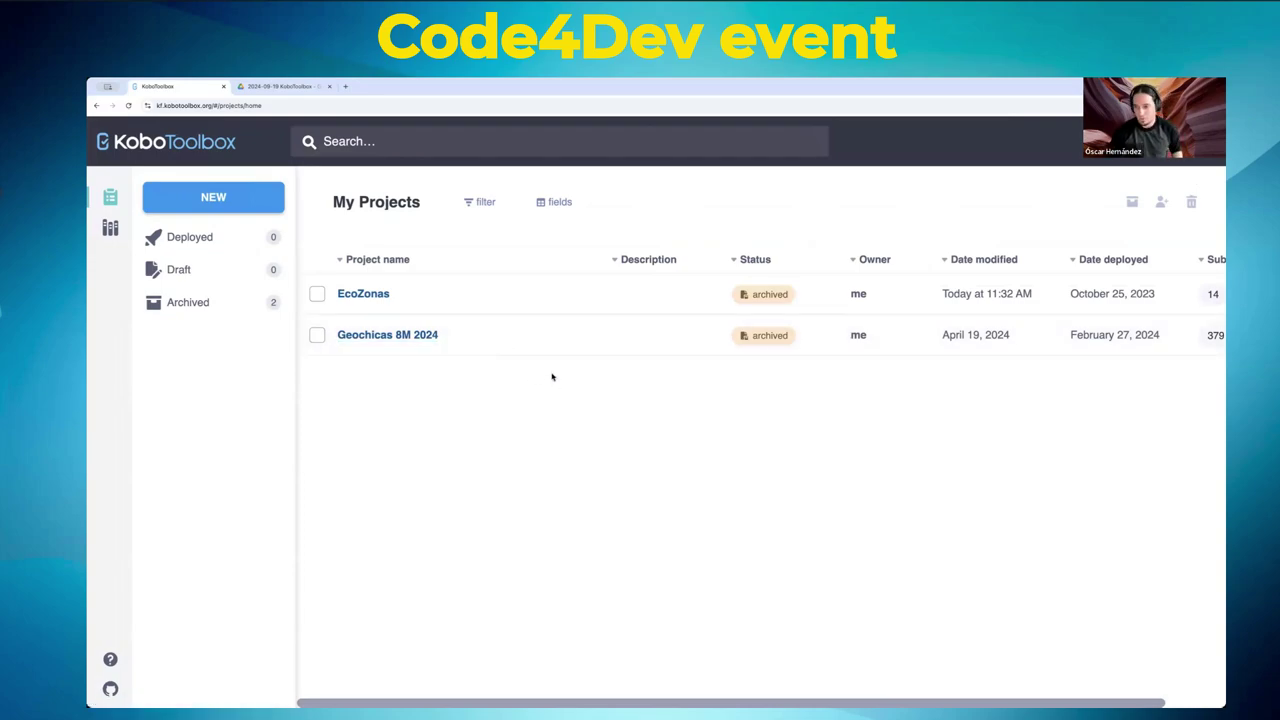
scroll(394, 689, "right", 2)
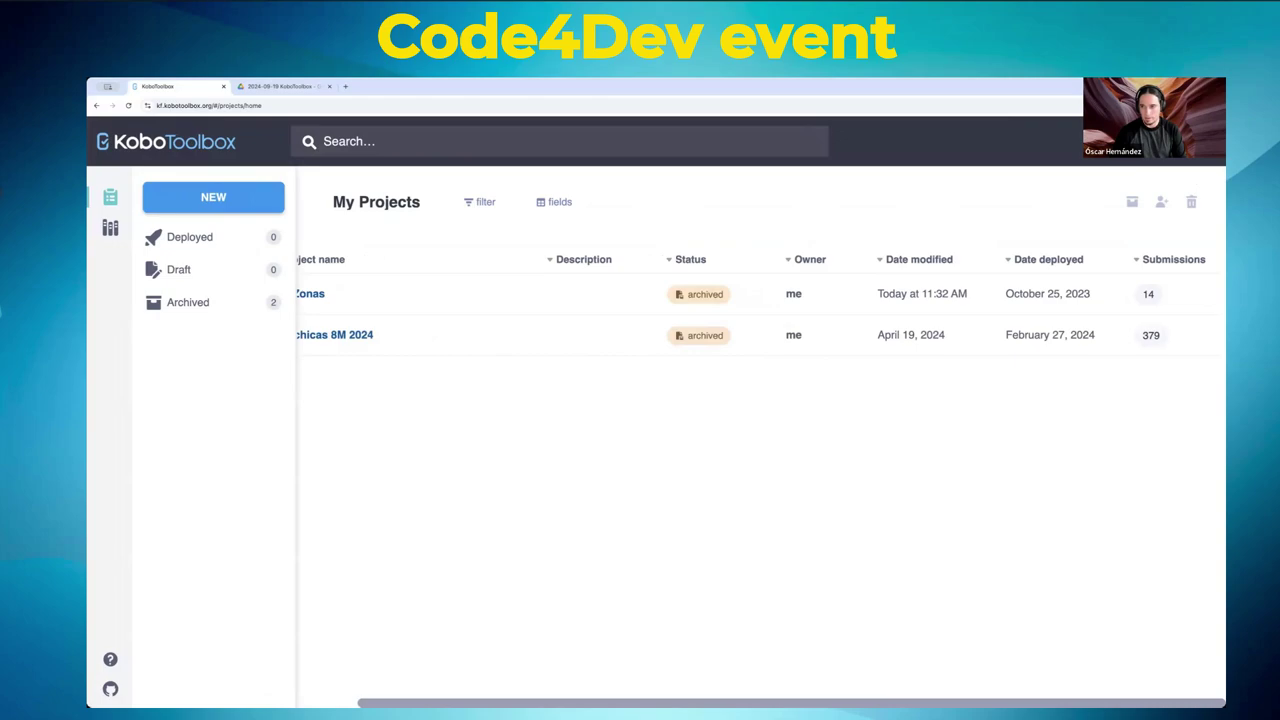
scroll(394, 689, "left", 2)
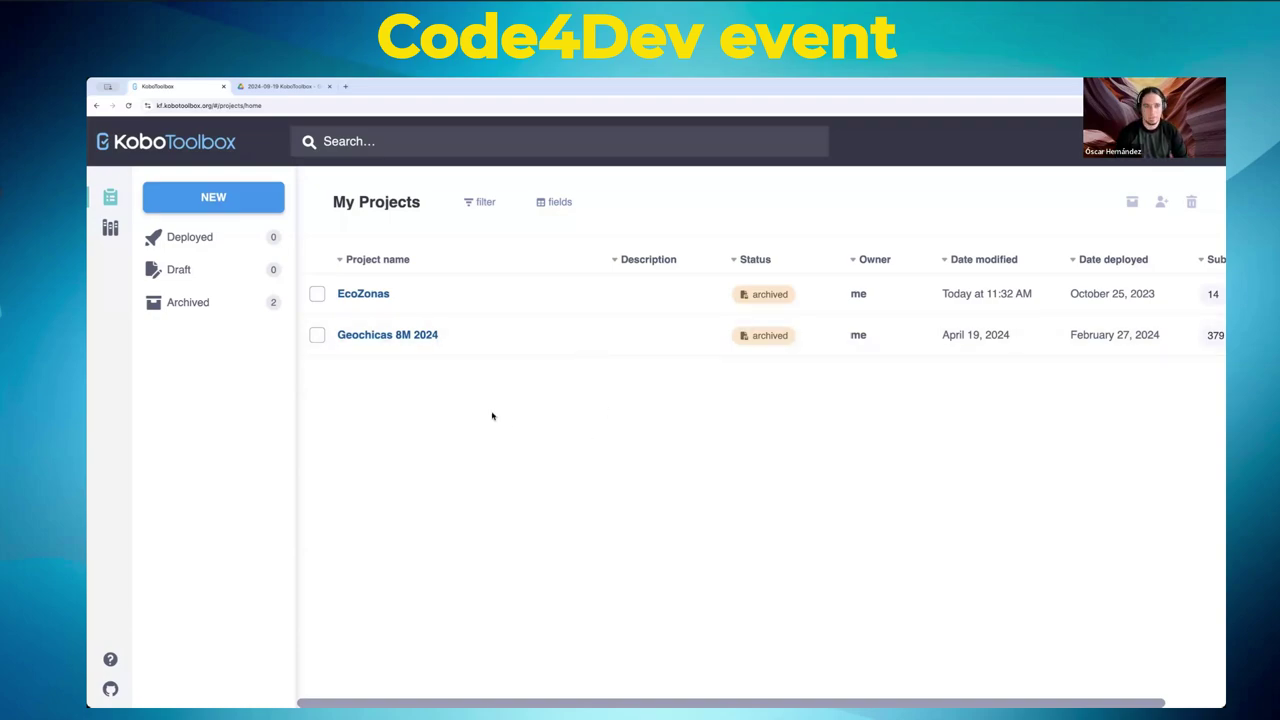
- Start a new project from scratch and name it Persona
left_click(209, 201)
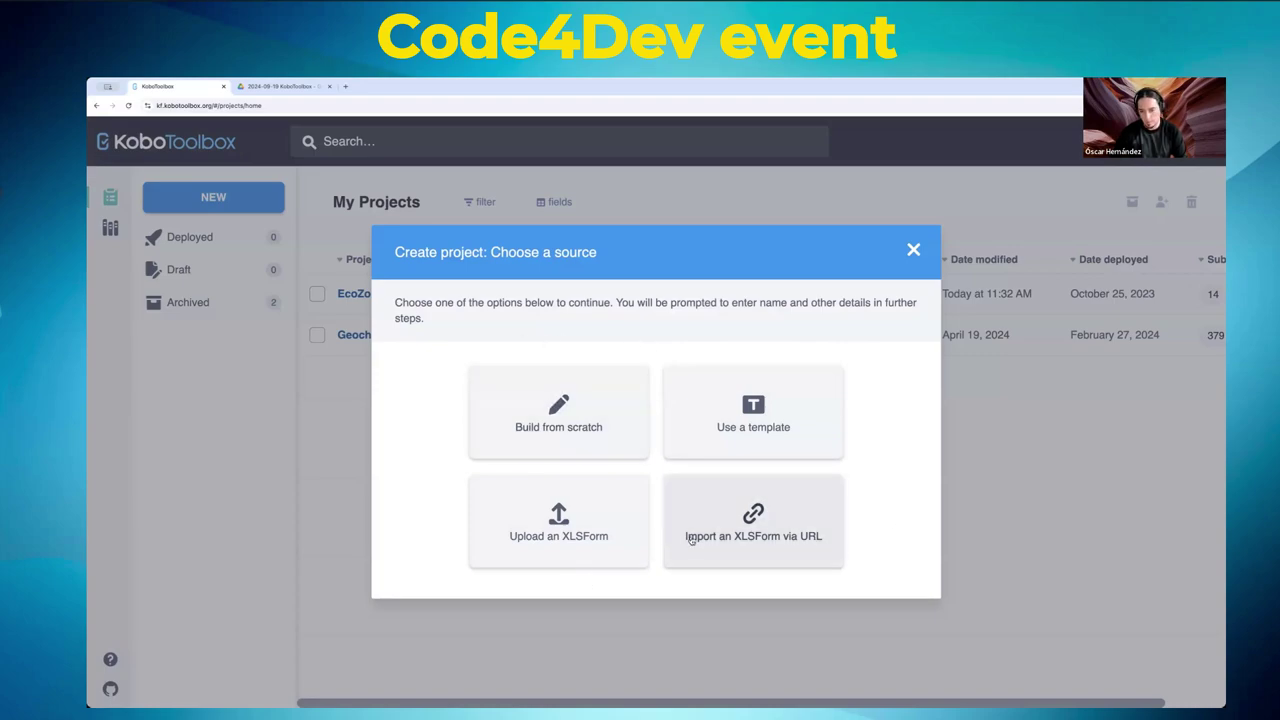
left_click(553, 408)
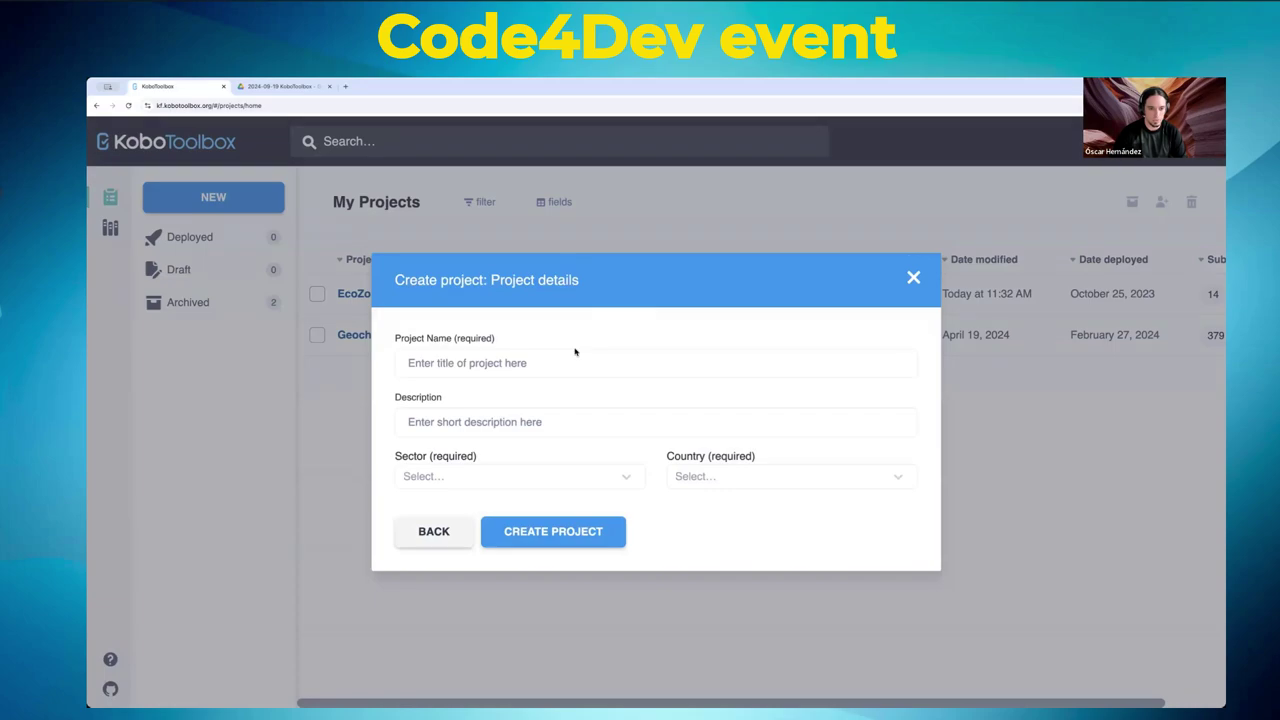
left_click(552, 357)
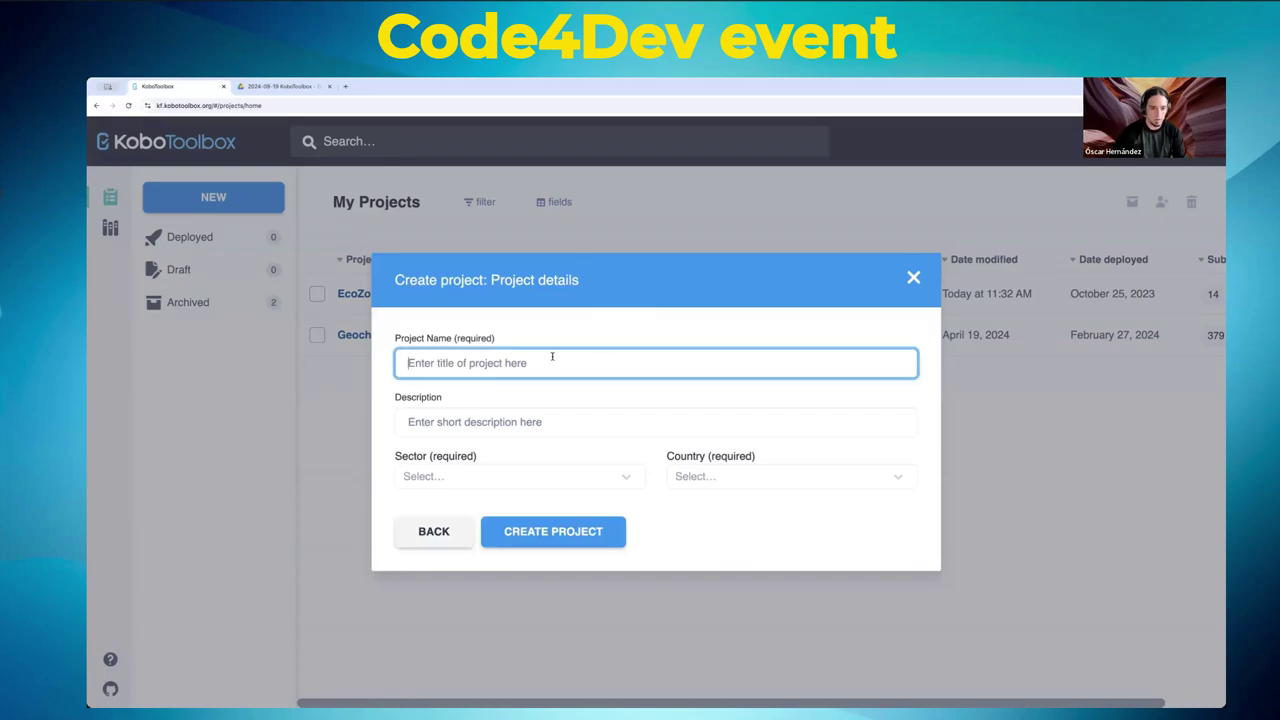
type("Person")
key("Tab")
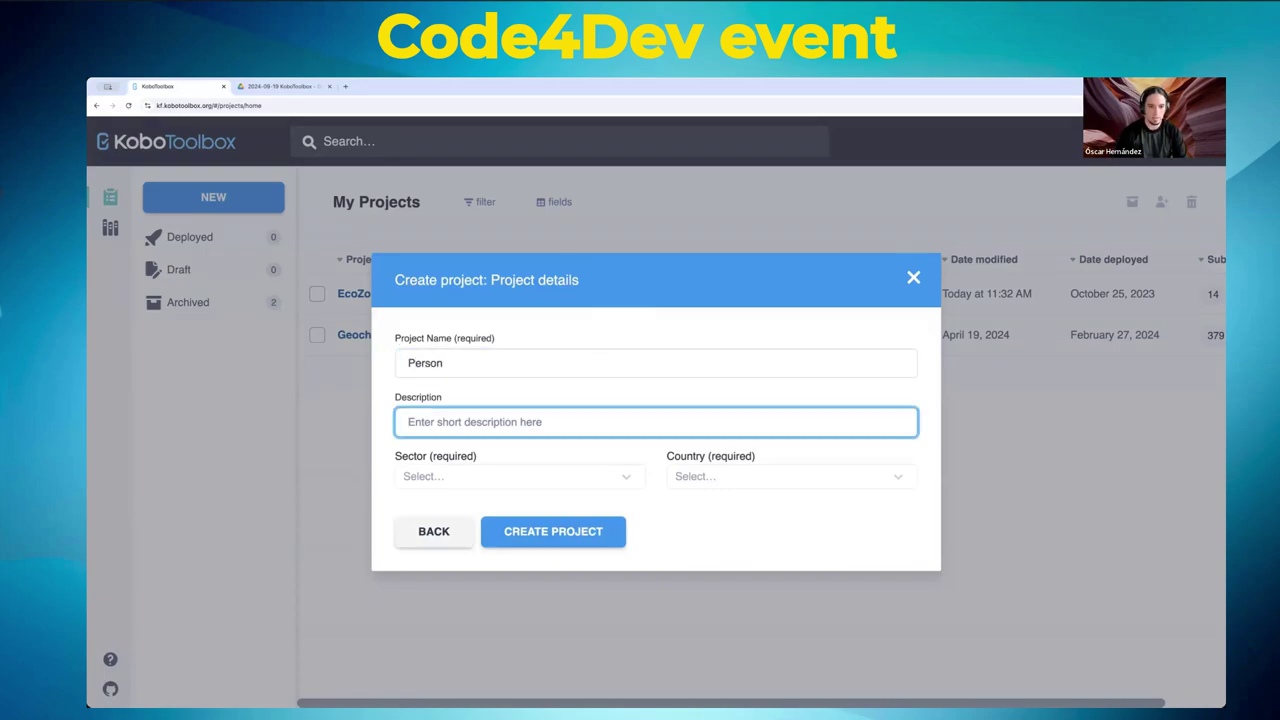
left_click(579, 365)
type("a")
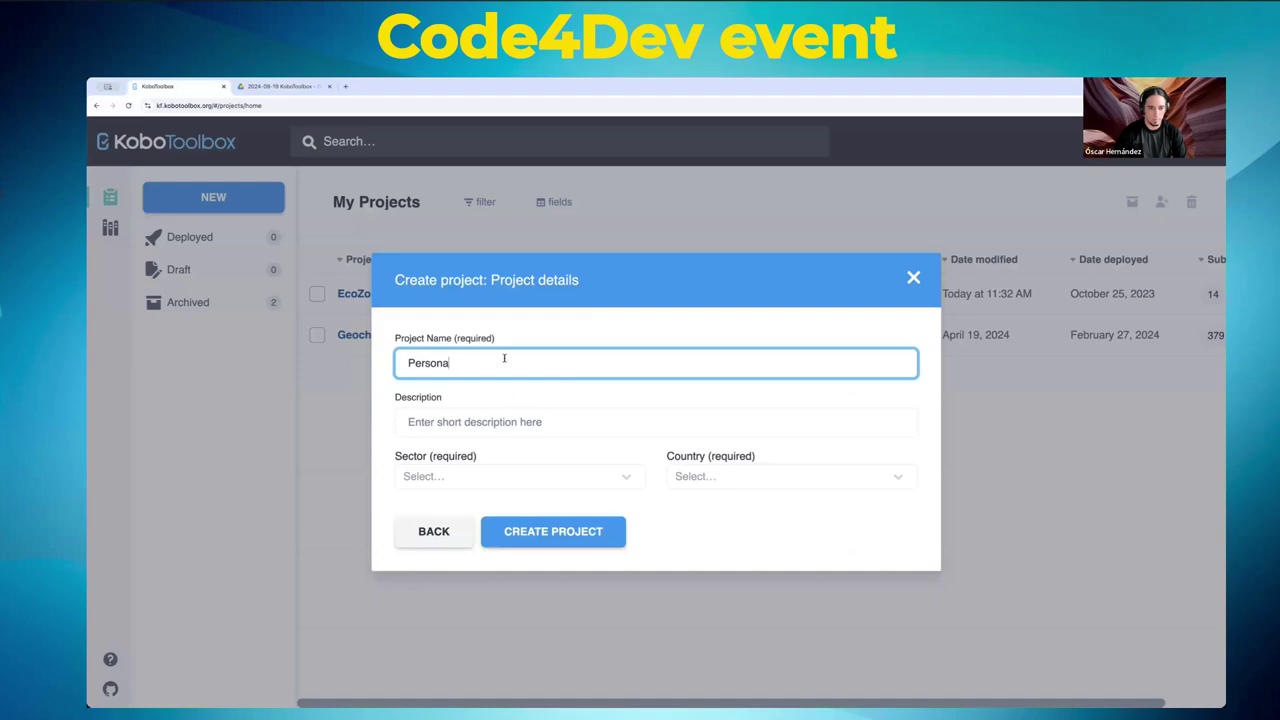
- Set sector Other, country Mexico and description 'Datos de una persona', then create the project
left_click(560, 477)
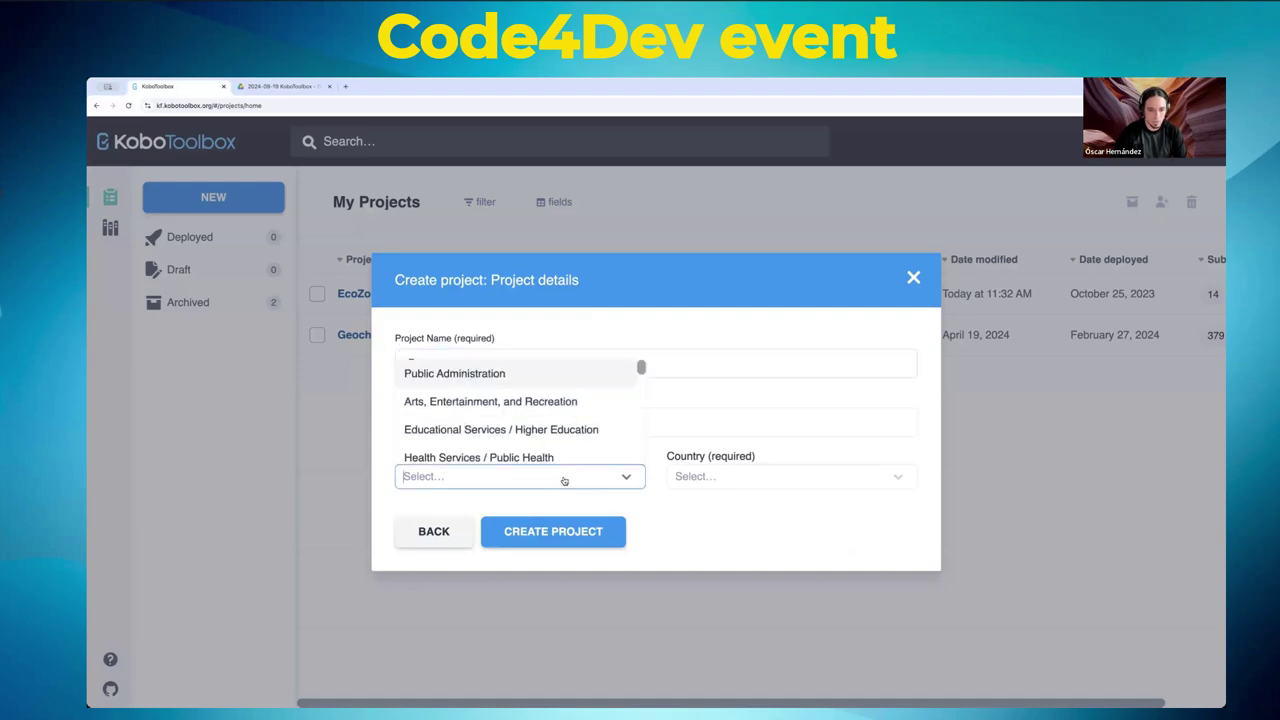
scroll(560, 472, "down", 5)
left_click(497, 452)
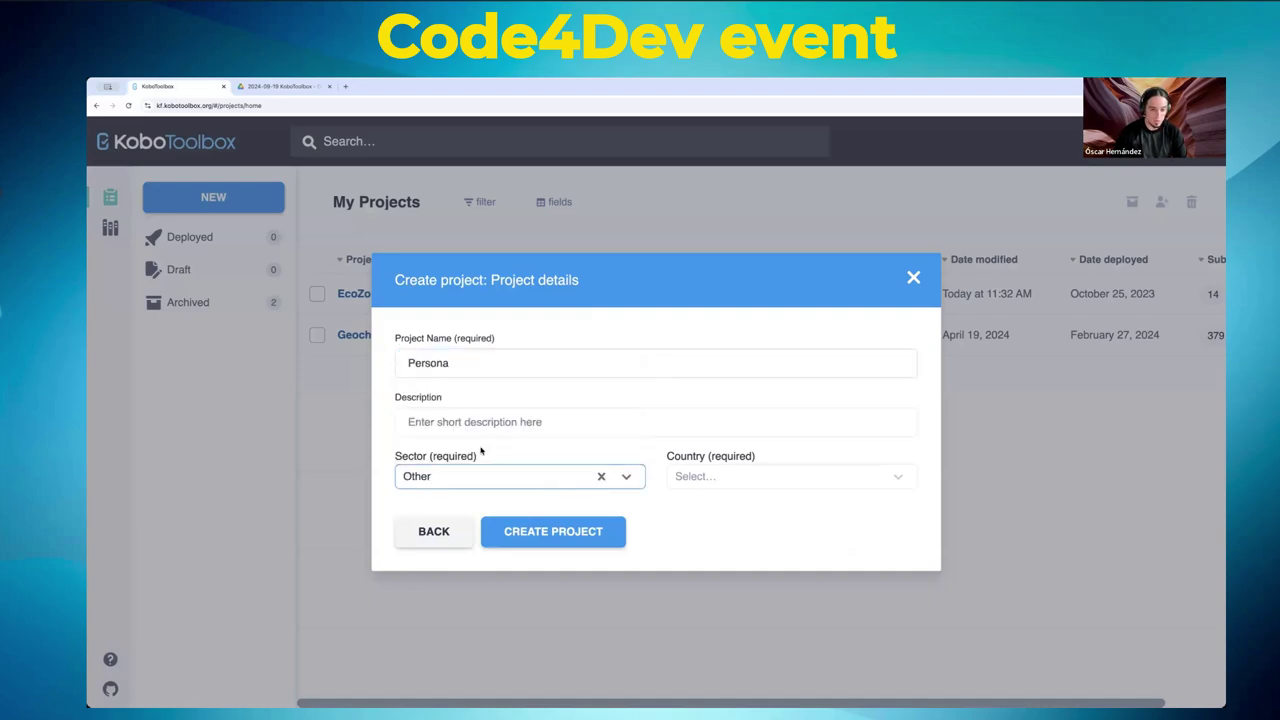
left_click(747, 484)
type("mex")
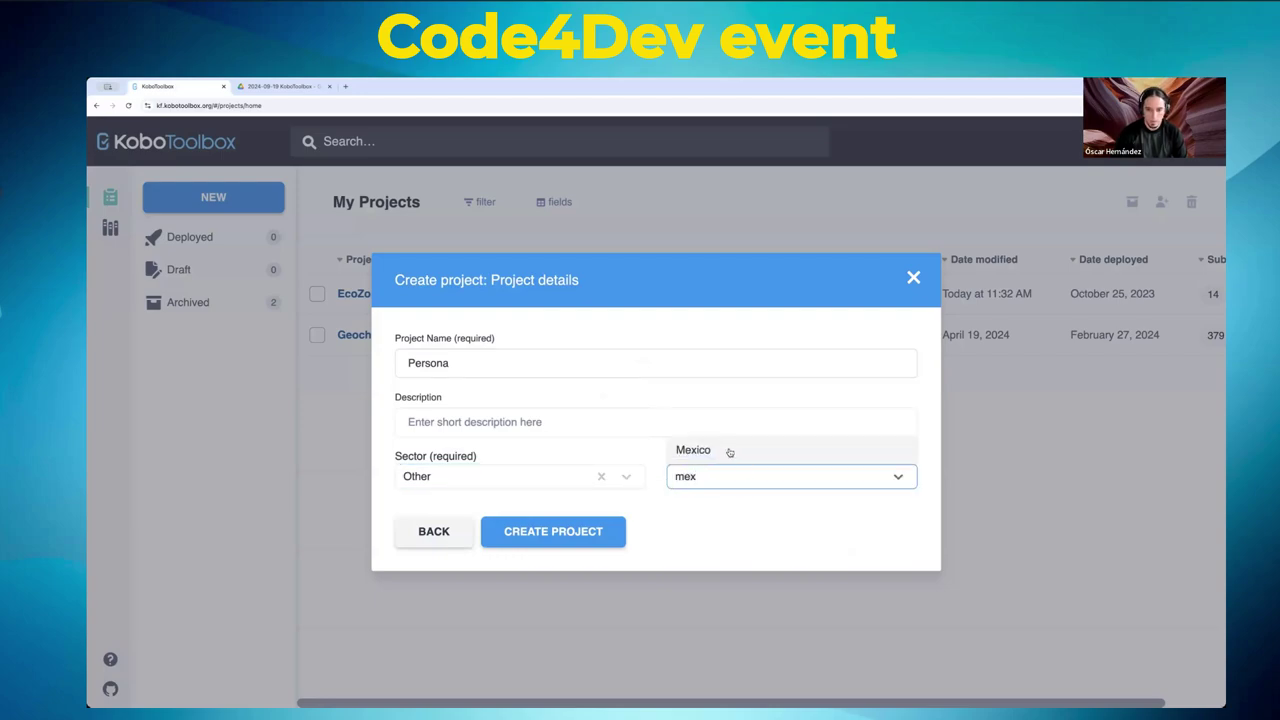
left_click(729, 449)
left_click(485, 421)
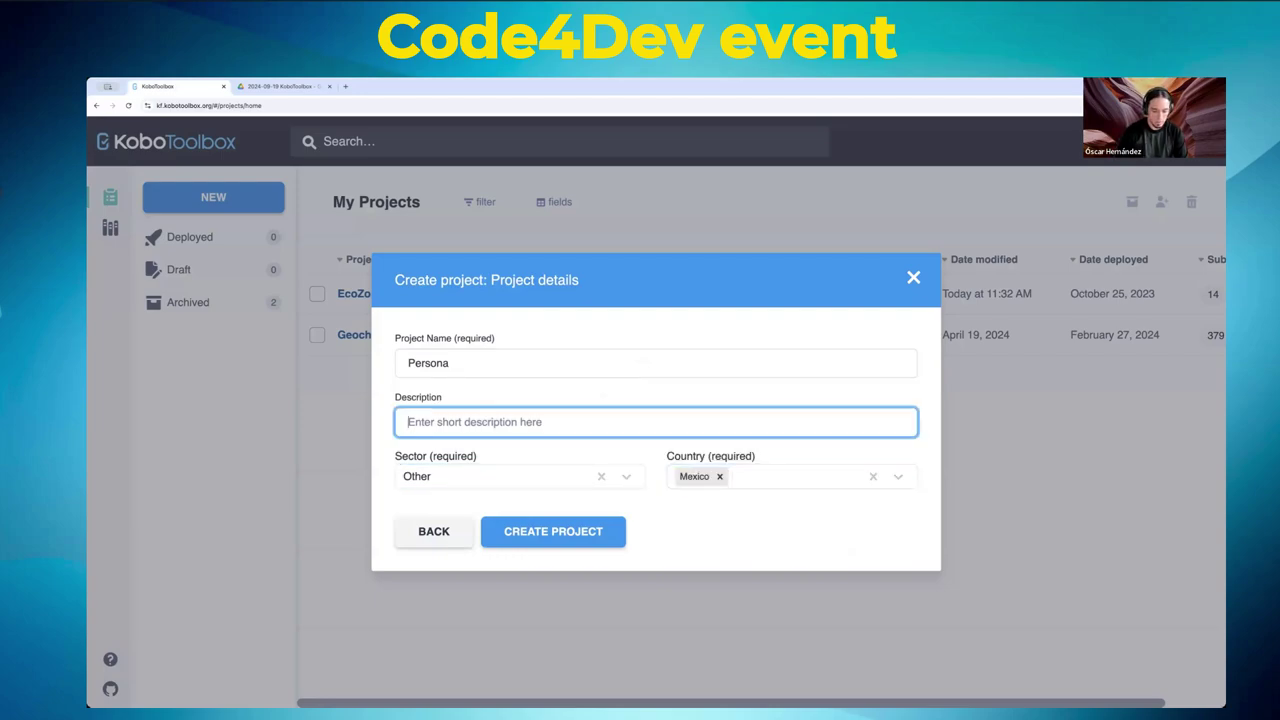
type("Datos de una pers")
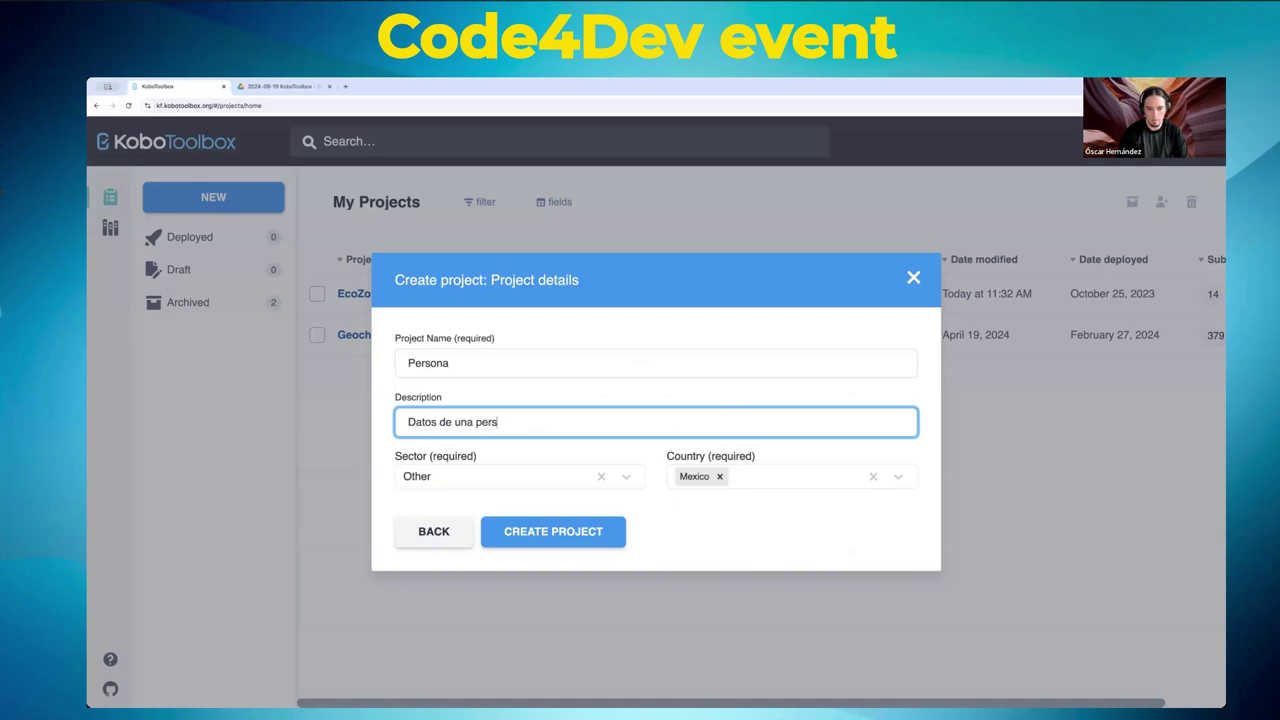
type("ona")
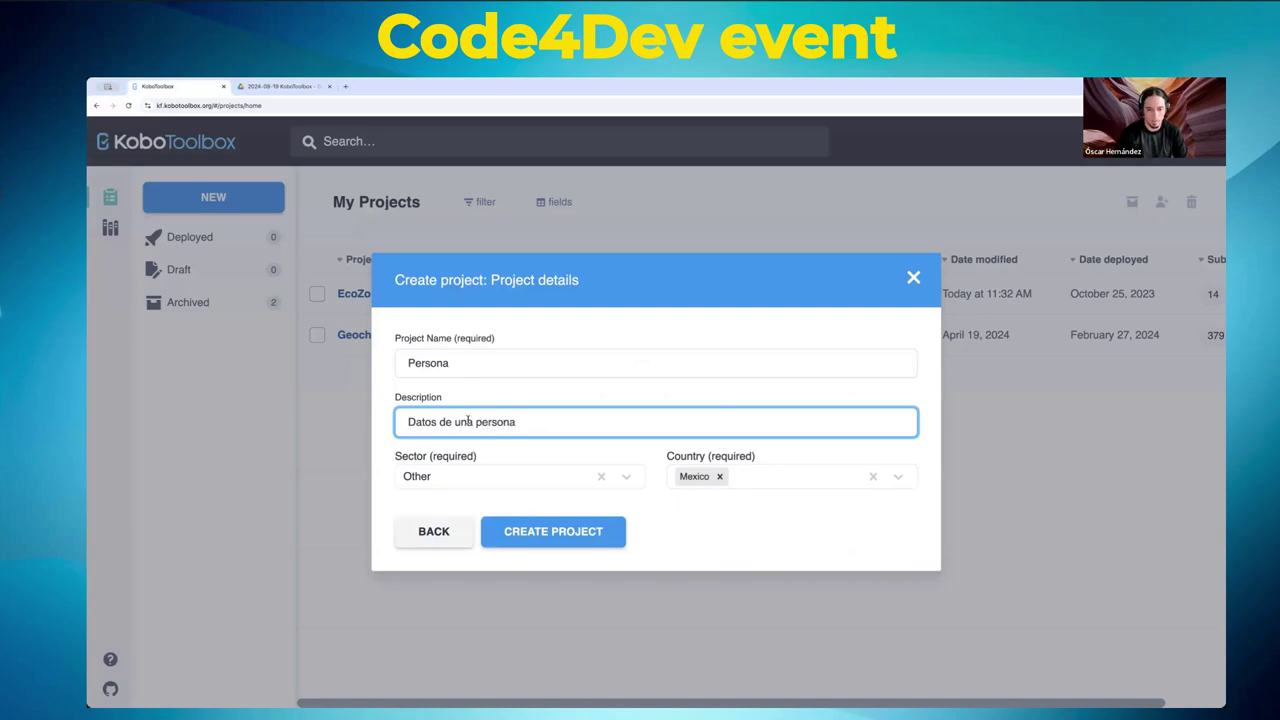
left_click(555, 540)
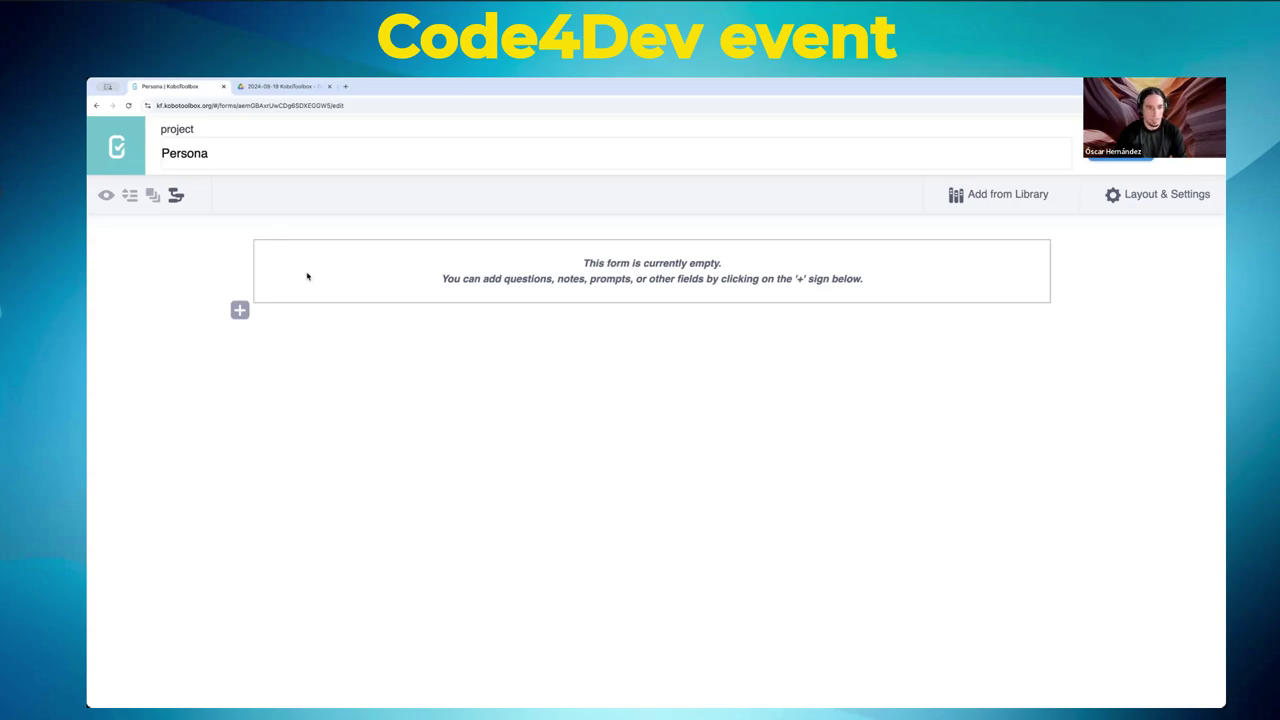
- Add the first question, Nombre, briefly appending and then removing 'y Apellido' from its label
left_click(240, 311)
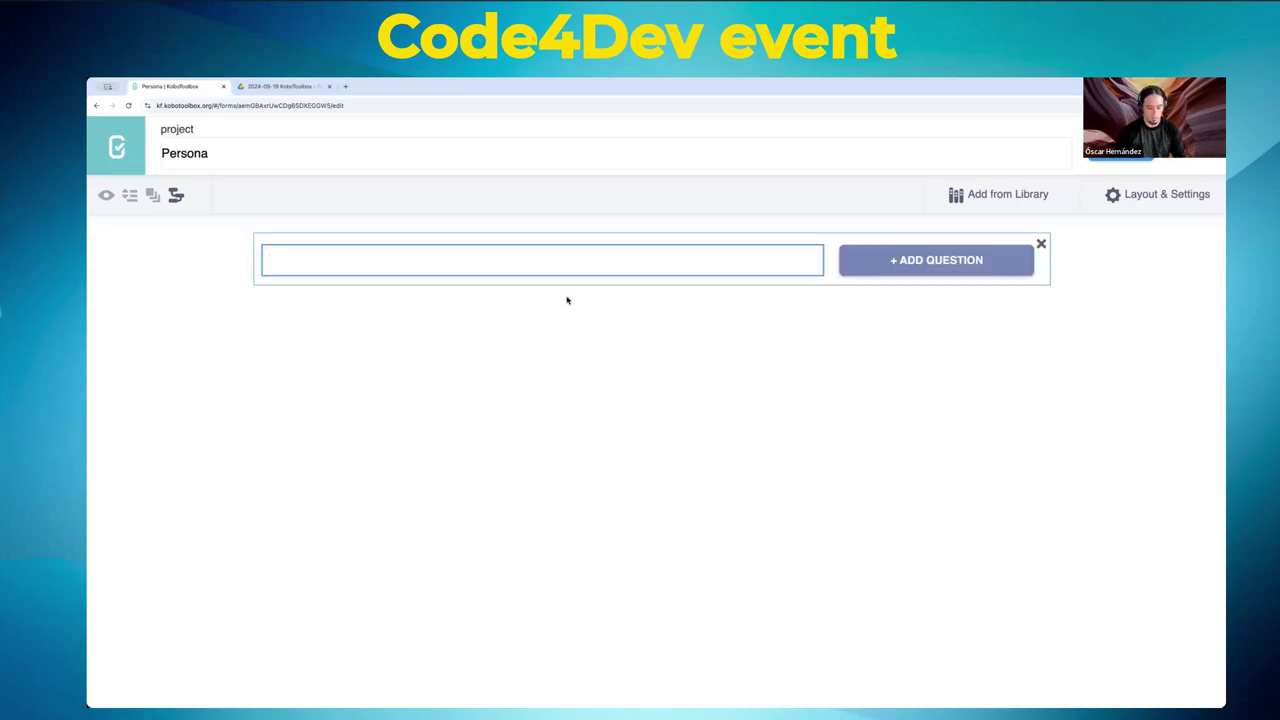
type("Nombre")
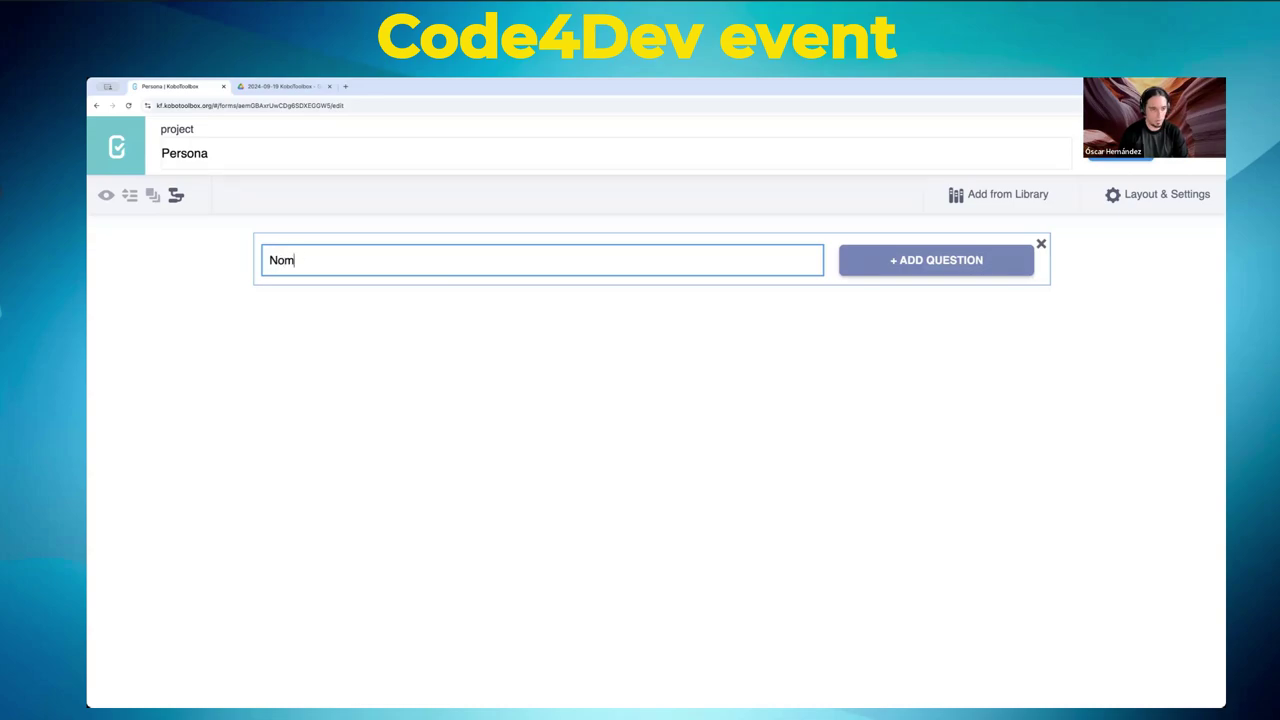
left_click(946, 260)
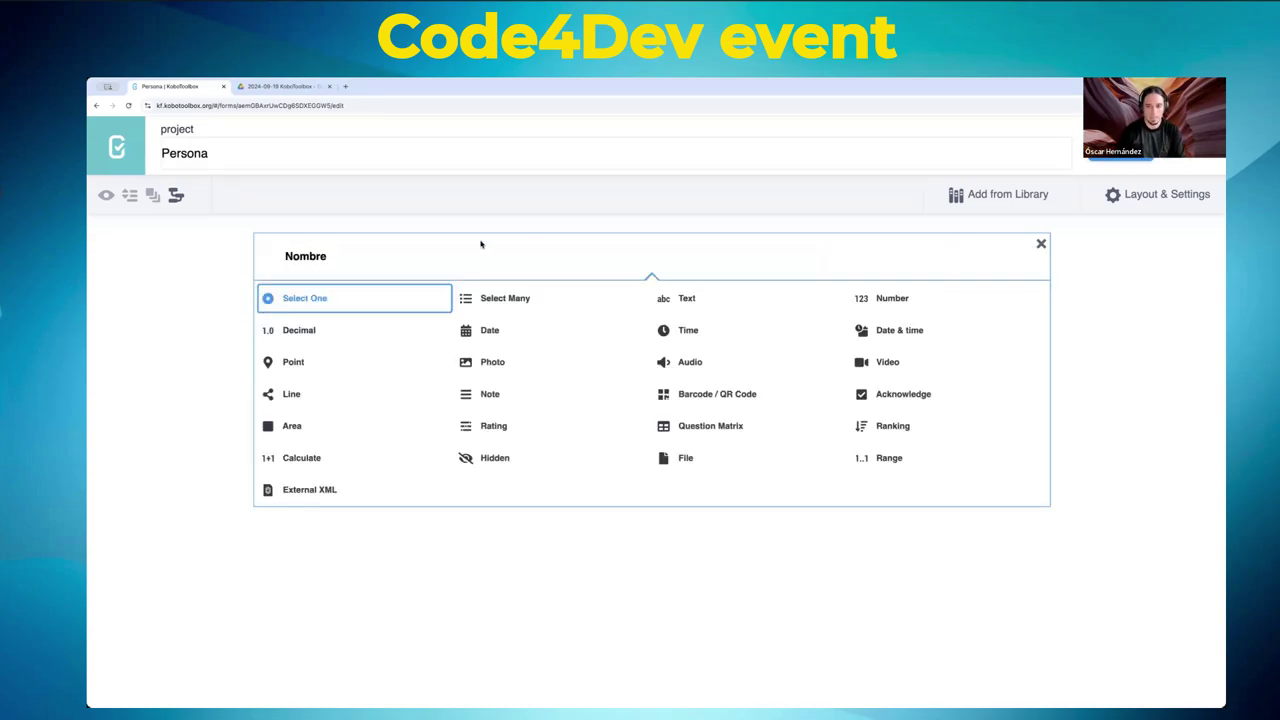
double_click(318, 257)
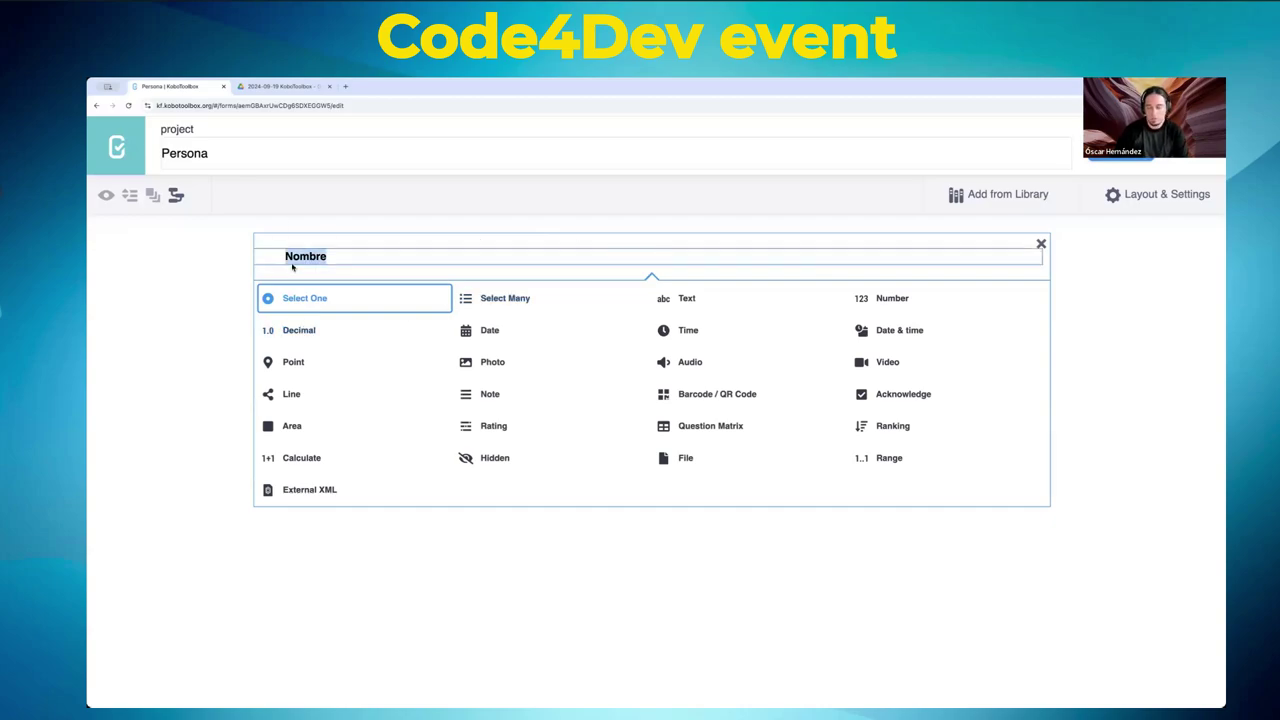
key("Right")
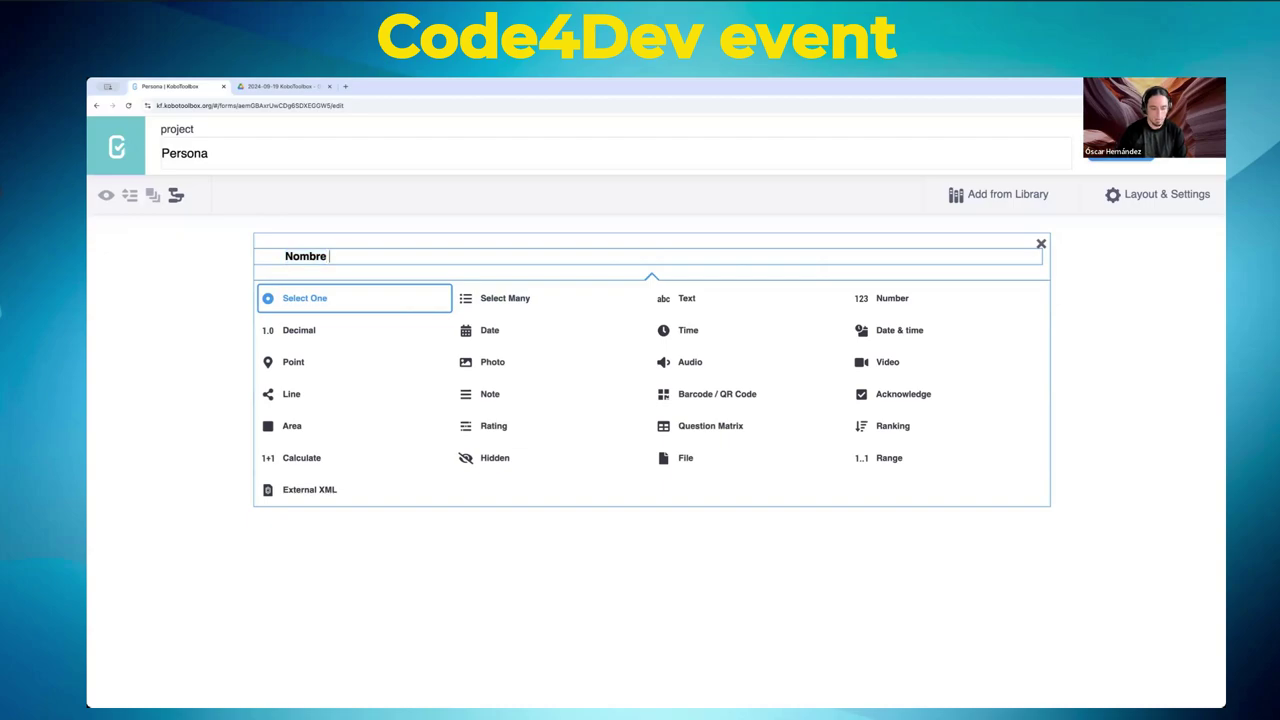
type("y Apellidos")
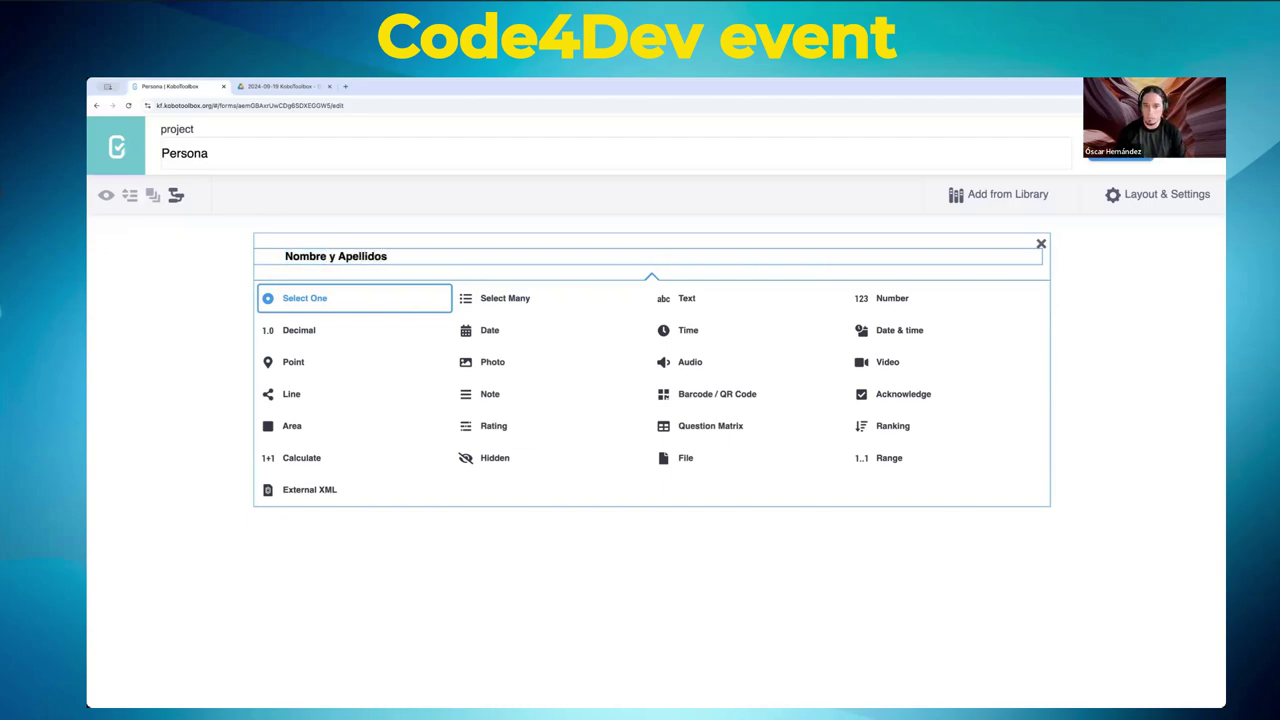
key("ctrl+shift+Left")
key("ctrl+shift+Left")
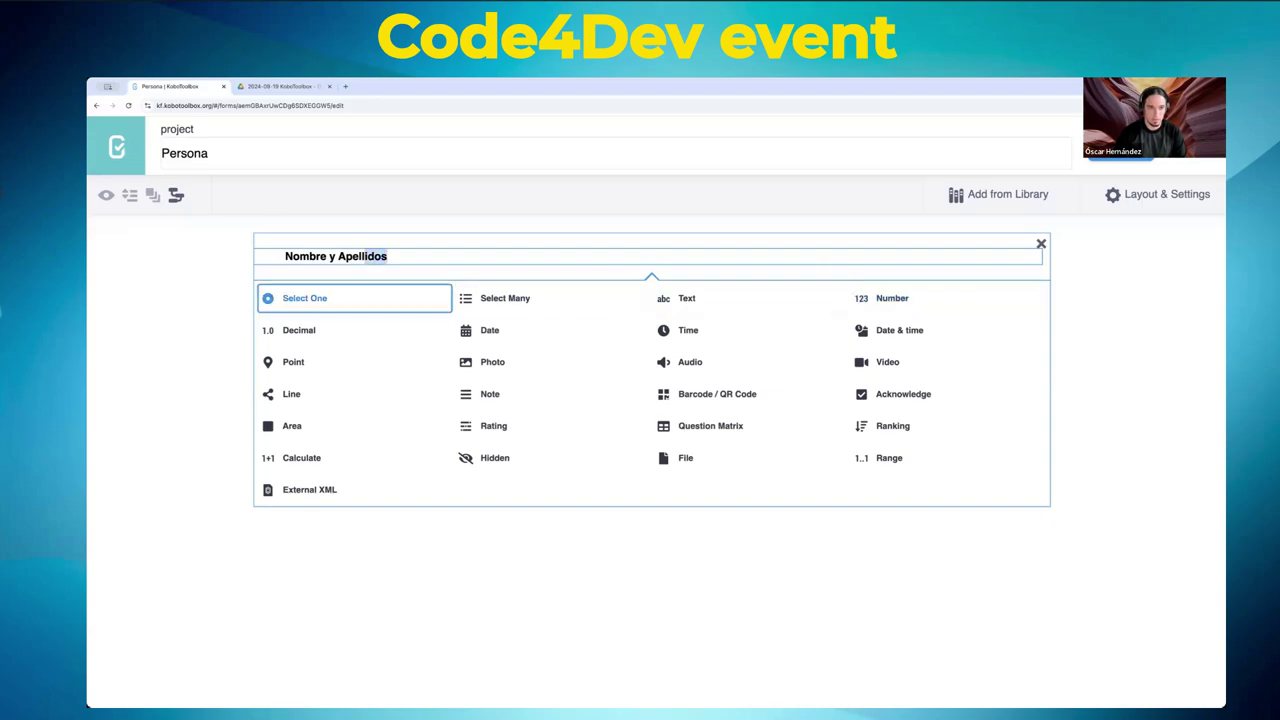
key("BackSpace")
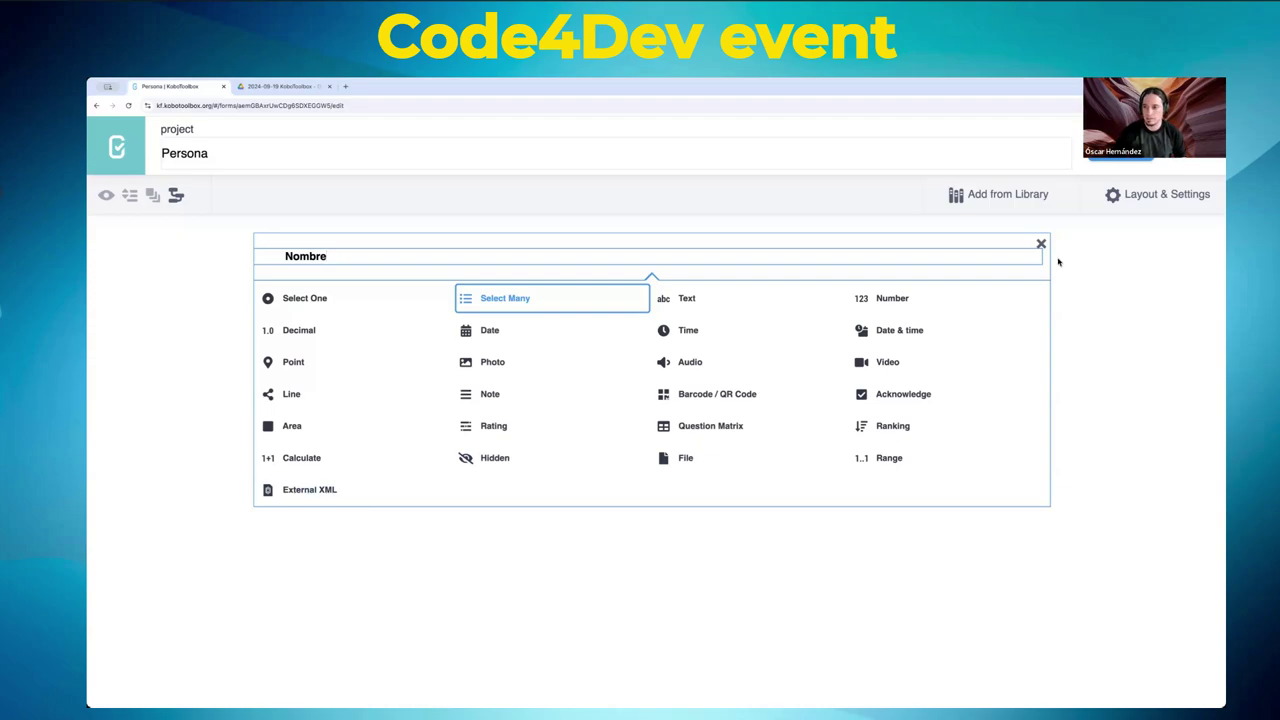
- Make Nombre a Text question with hint 'No puede contener números y no más de 100 caracteres.'
left_click(688, 299)
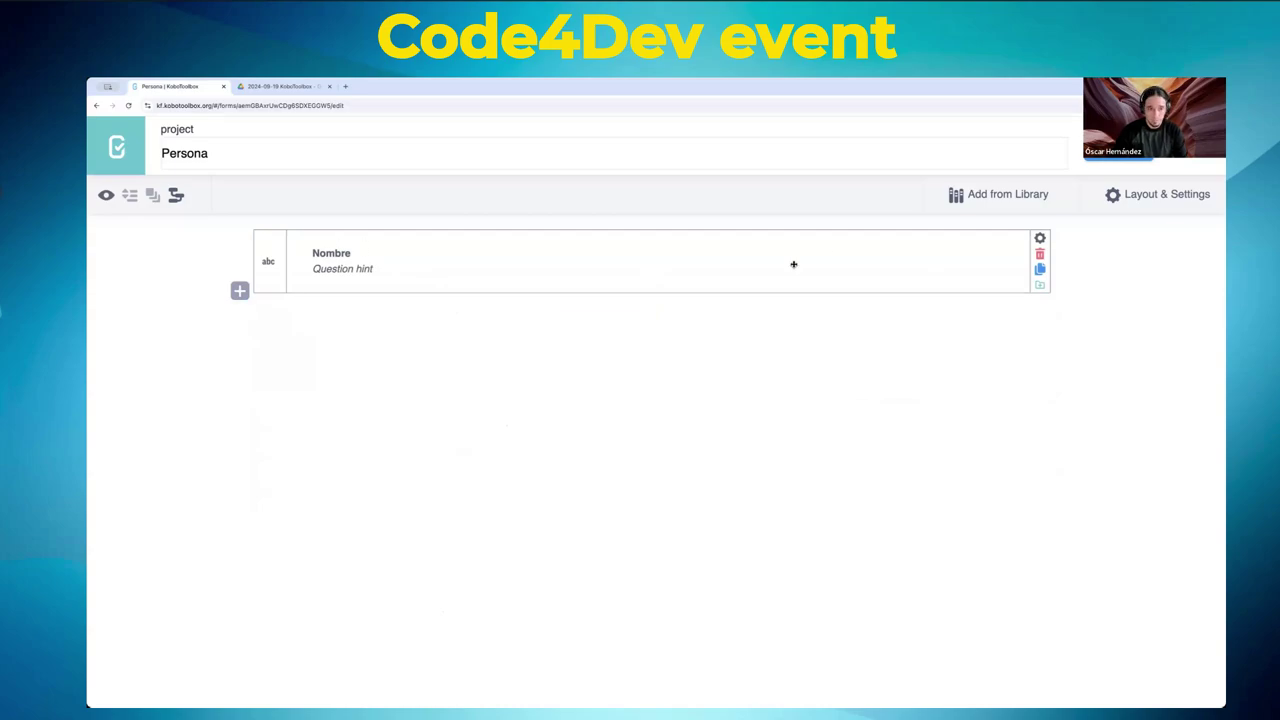
left_click(398, 271)
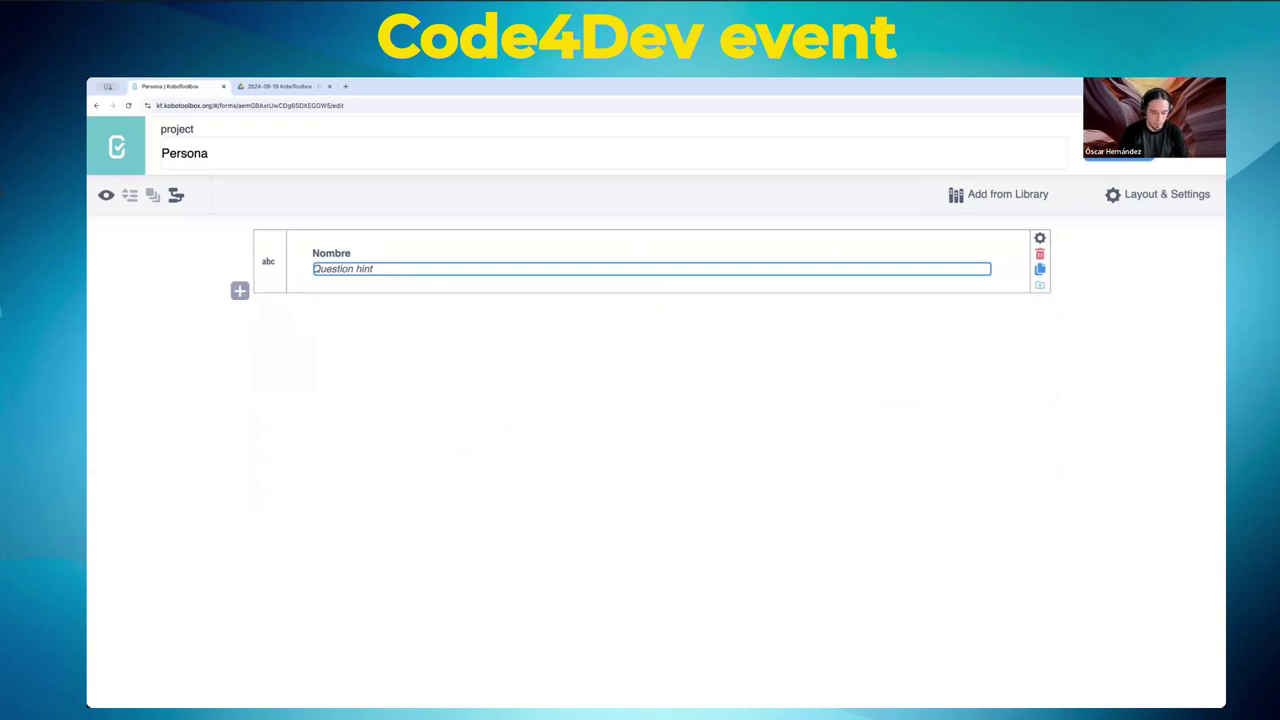
type("No p")
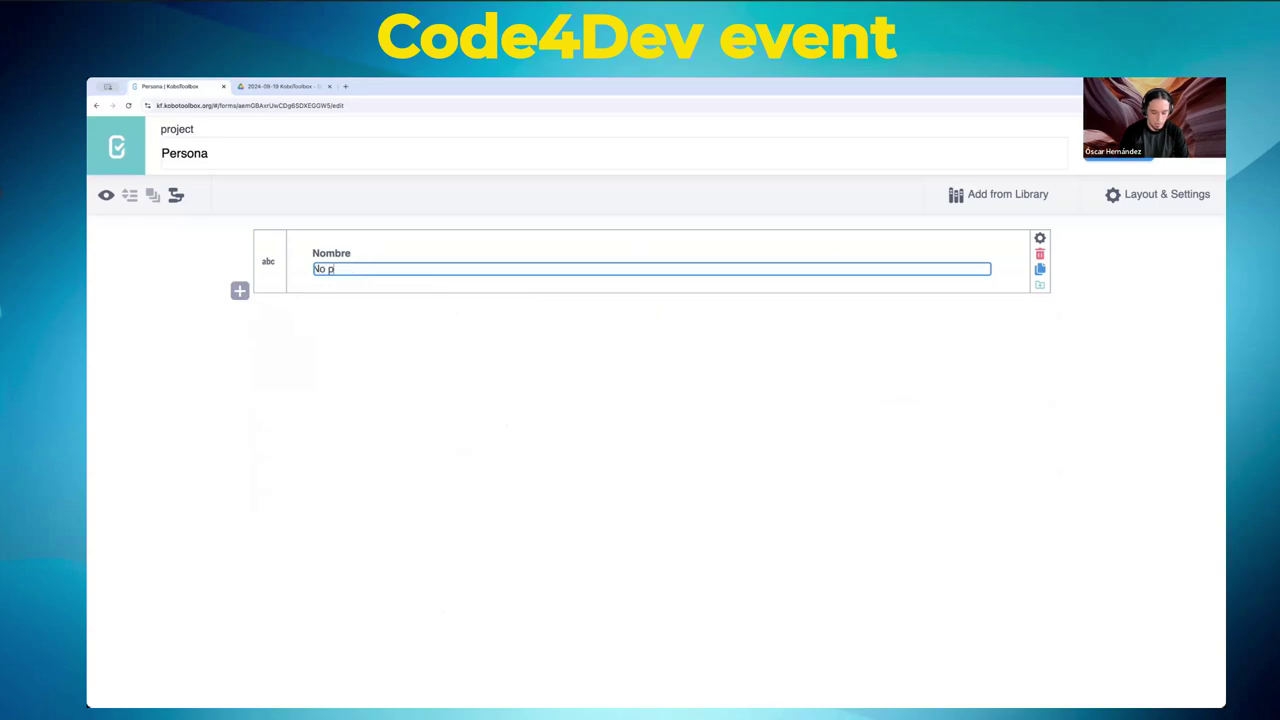
type("uede contener ")
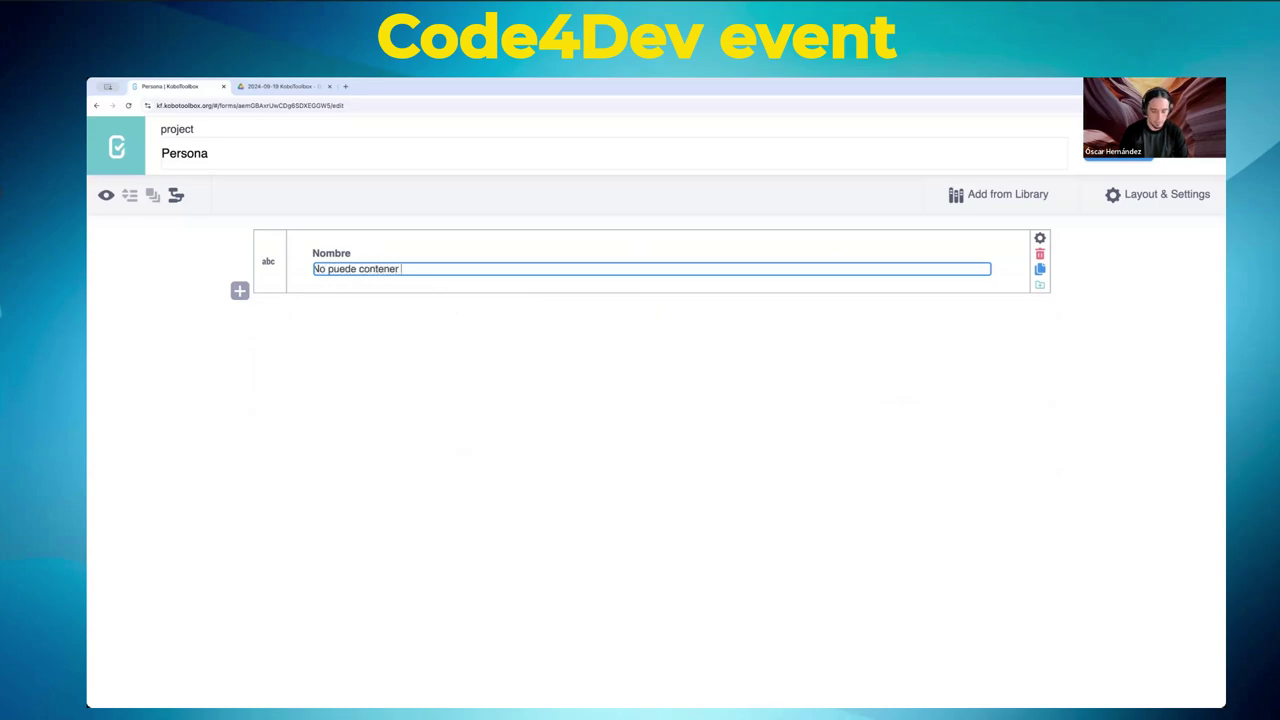
type("números. y t")
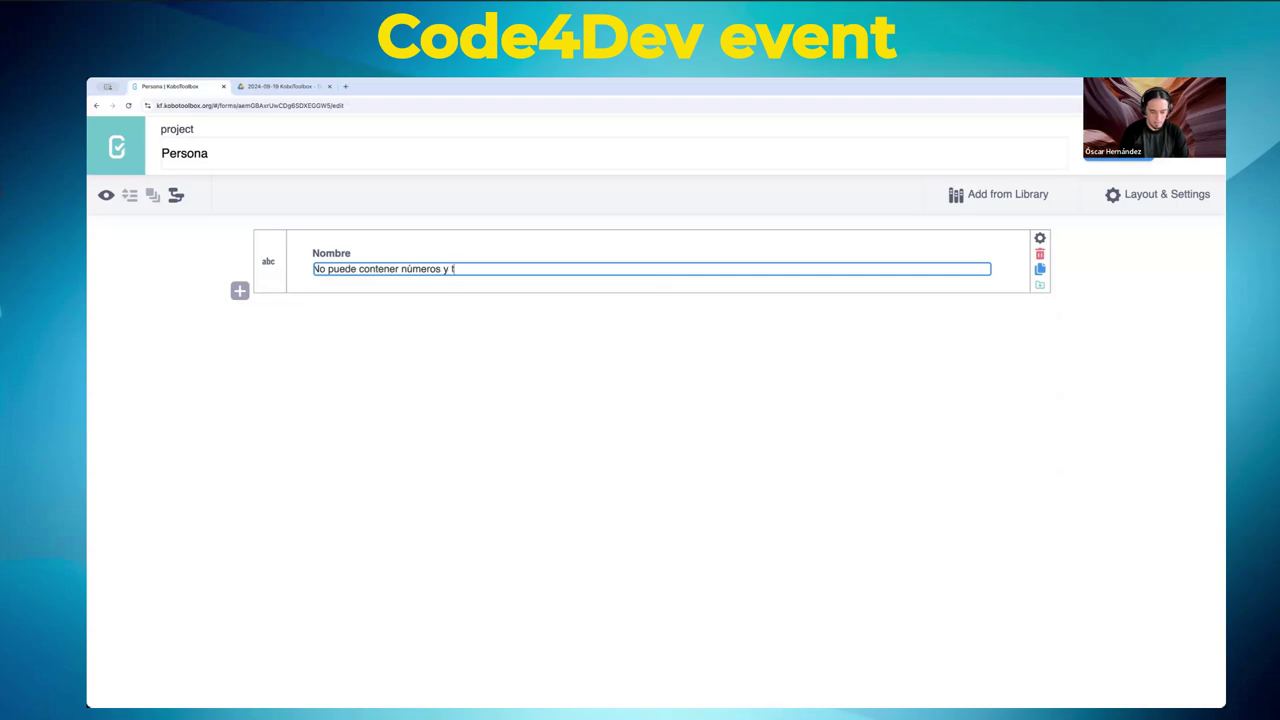
type("odo")
key("BackSpace")
key("BackSpace")
key("BackSpace")
key("BackSpace")
key("BackSpace")
type("no más de 100 ca")
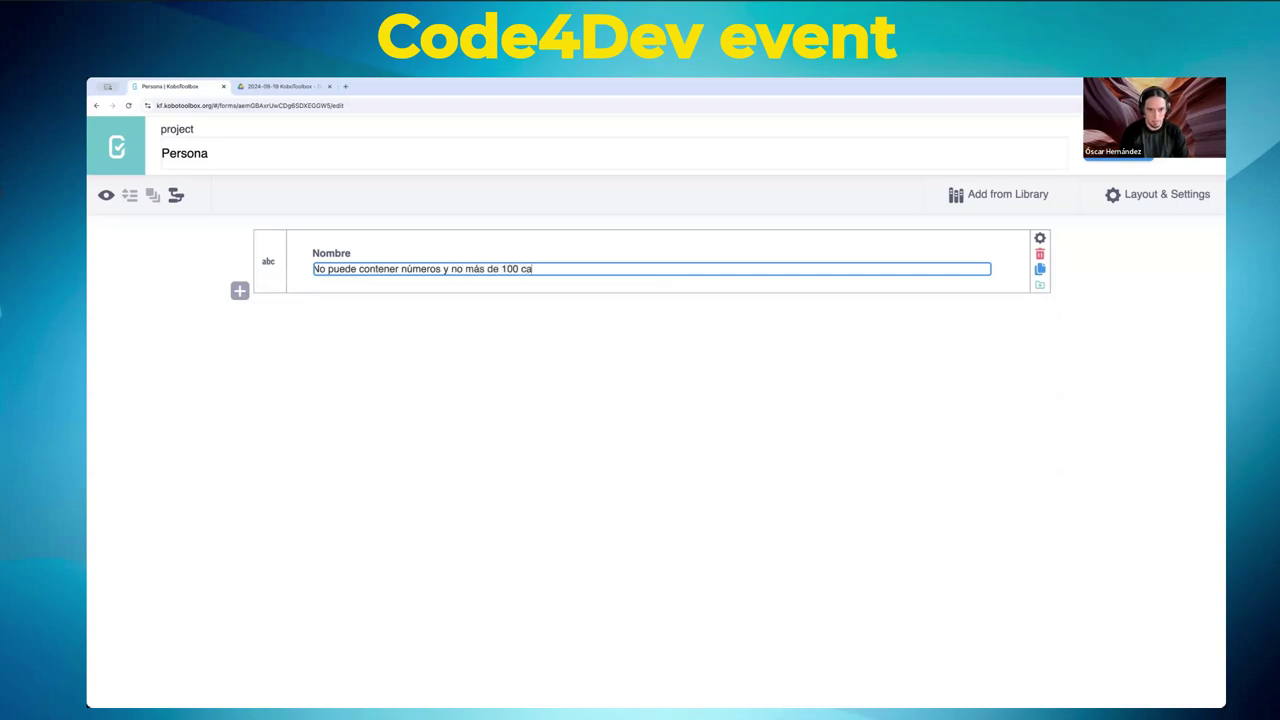
type("racteres.")
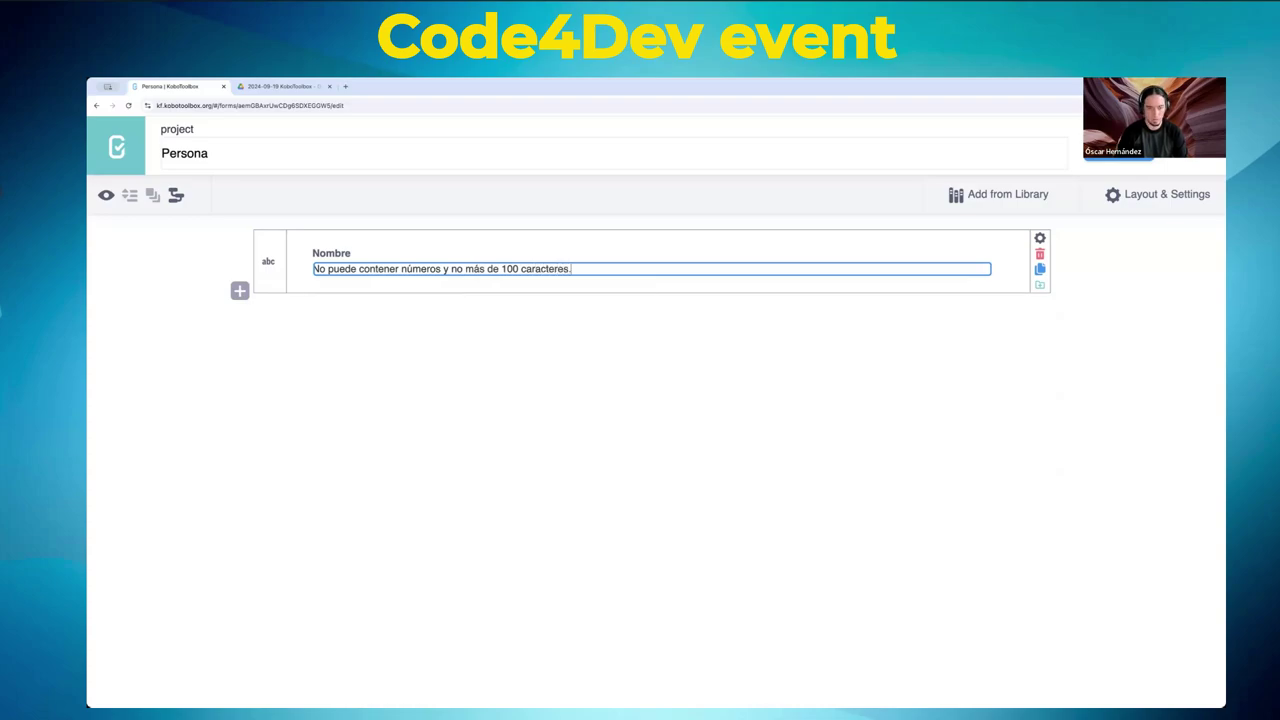
left_click(479, 307)
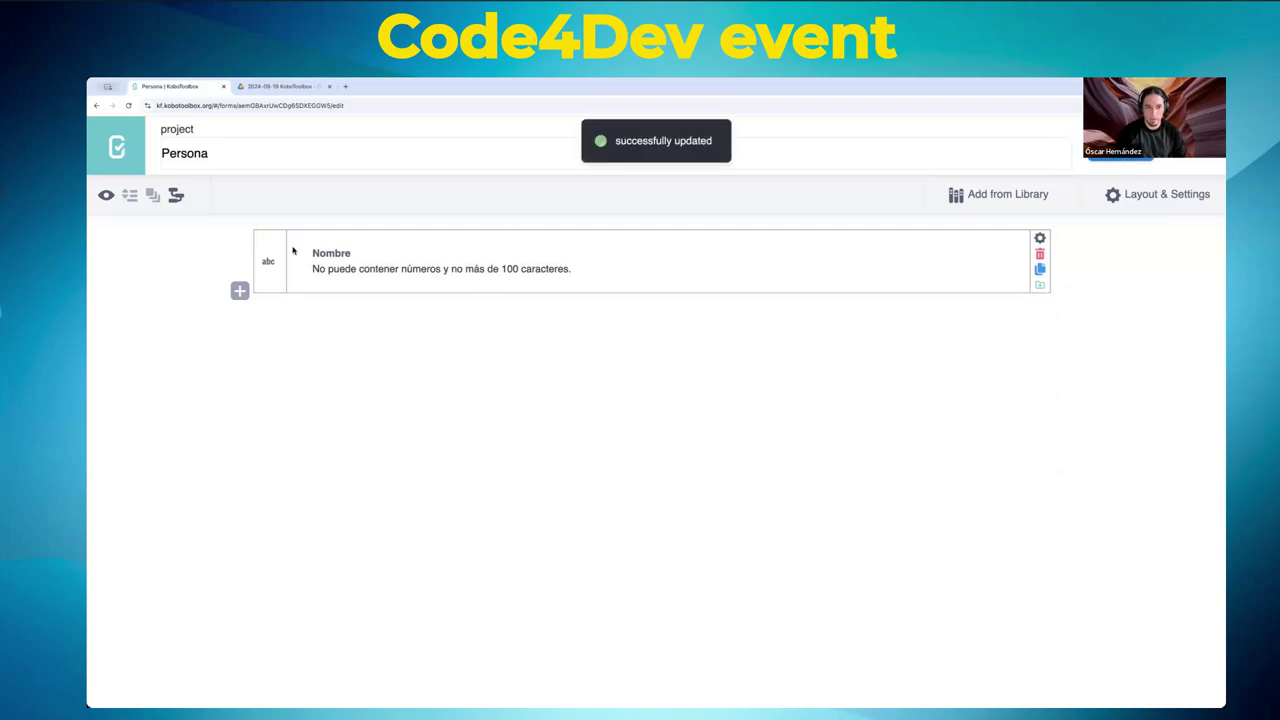
left_click(105, 195)
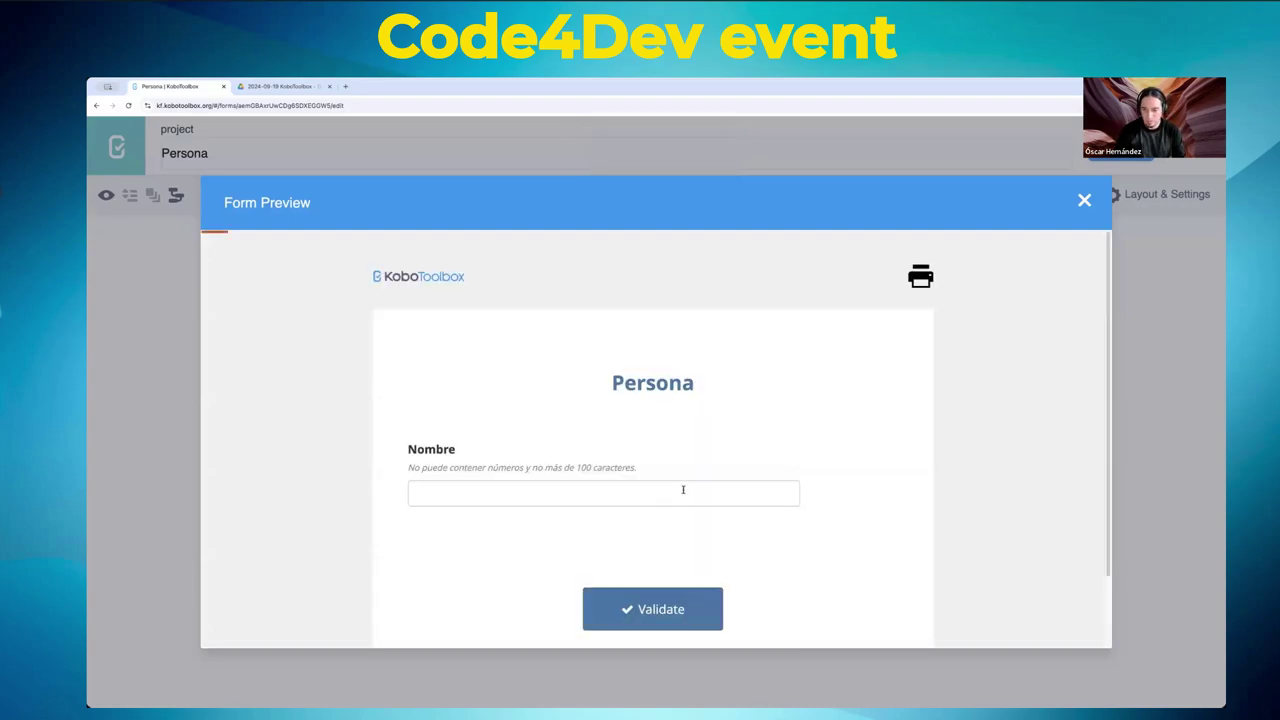
left_click(669, 500)
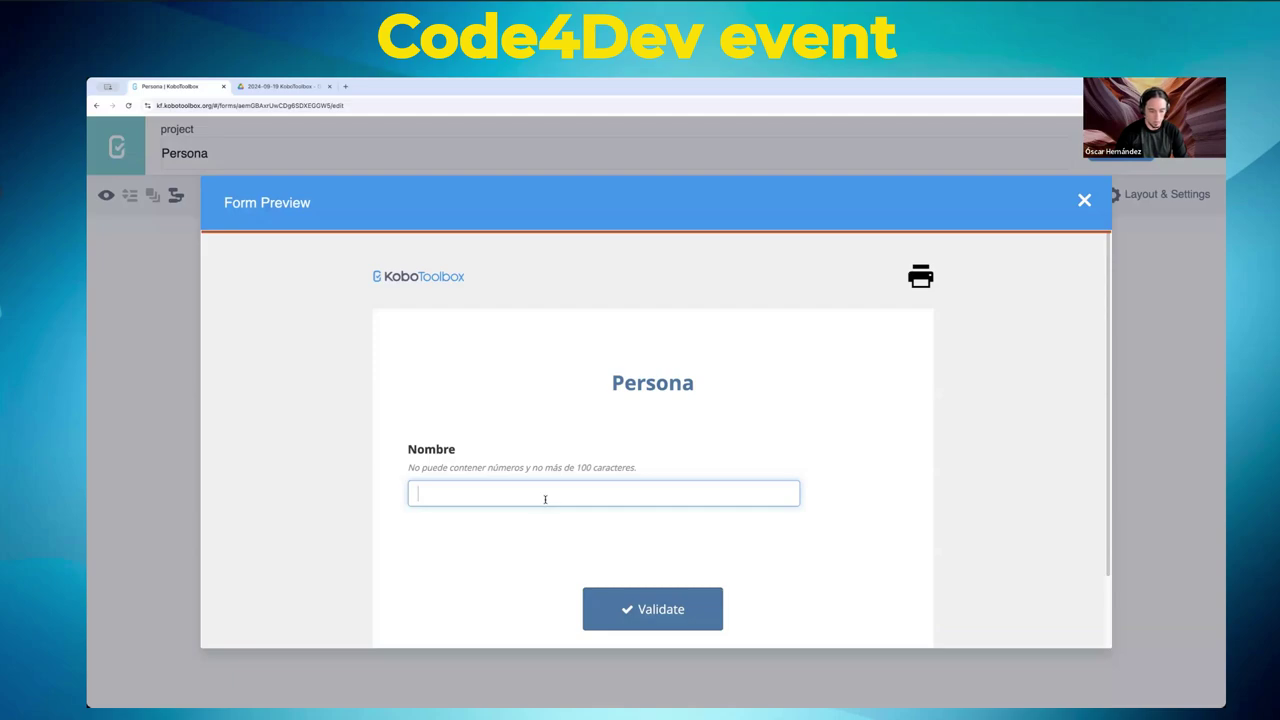
type("091820938123")
key("BackSpace")
key("BackSpace")
key("BackSpace")
key("BackSpace")
key("BackSpace")
key("BackSpace")
key("BackSpace")
key("BackSpace")
key("BackSpace")
key("BackSpace")
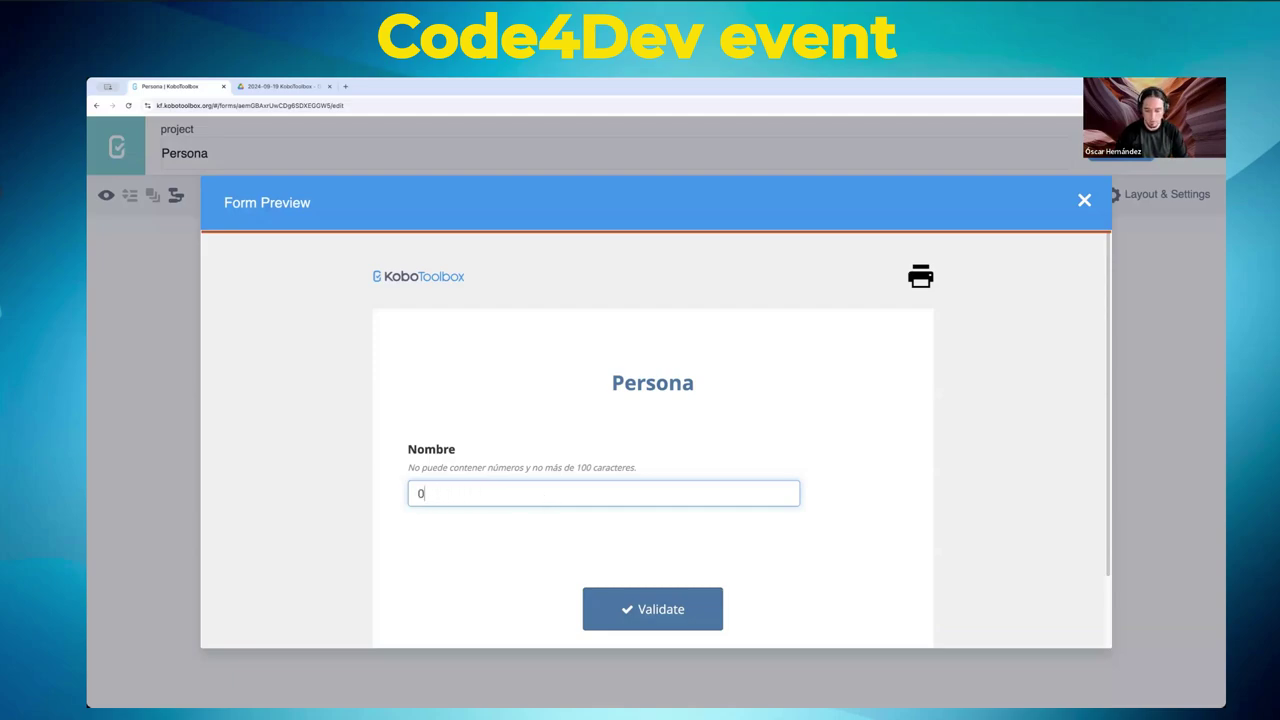
key("BackSpace")
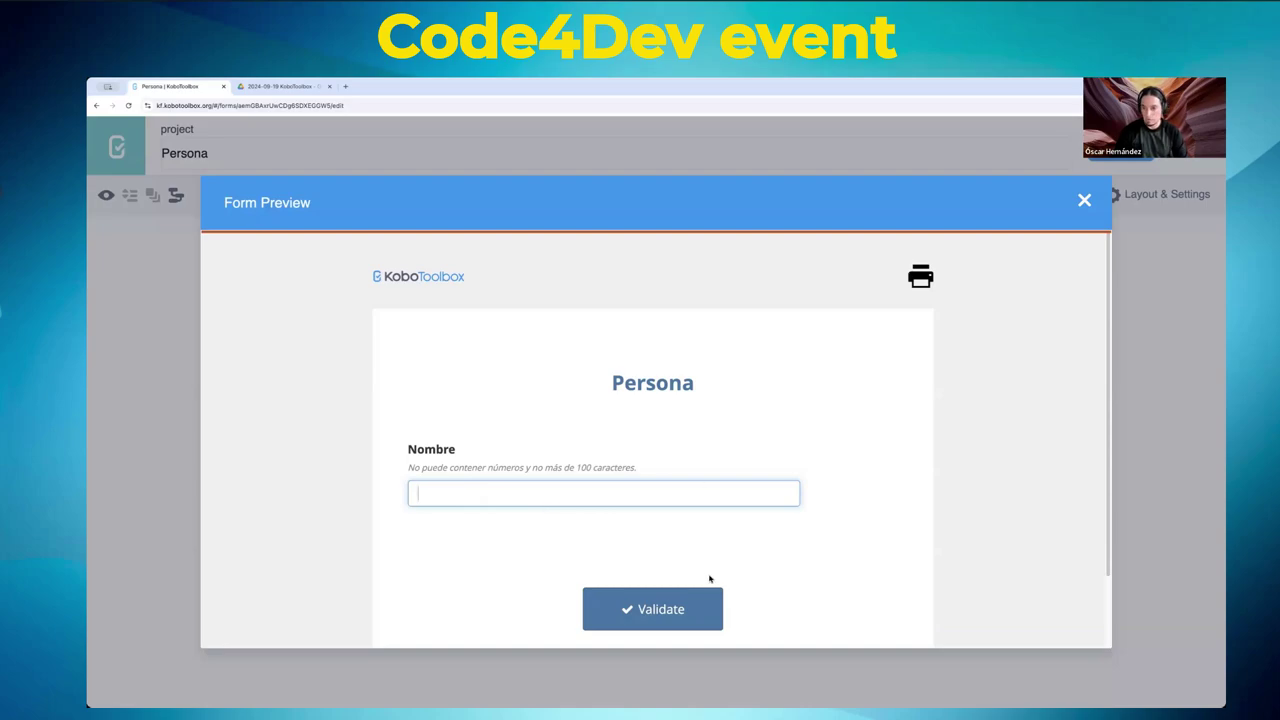
left_click(1090, 202)
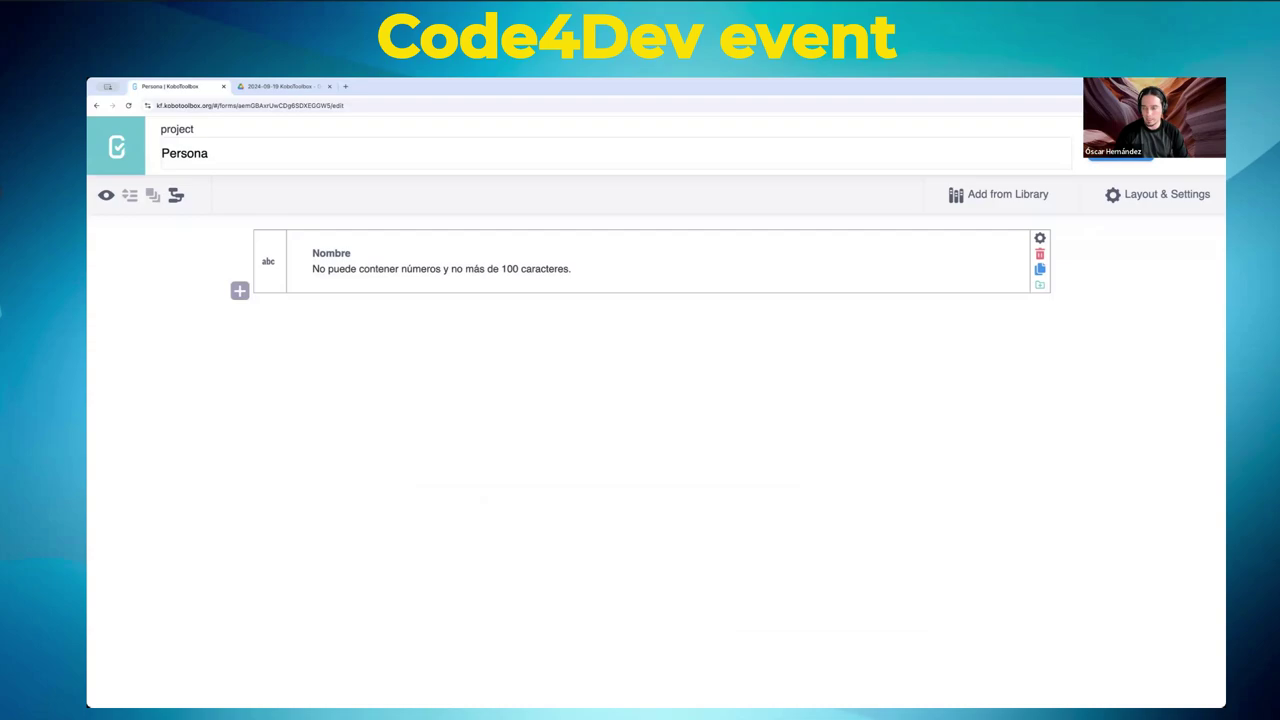
left_click(1200, 141)
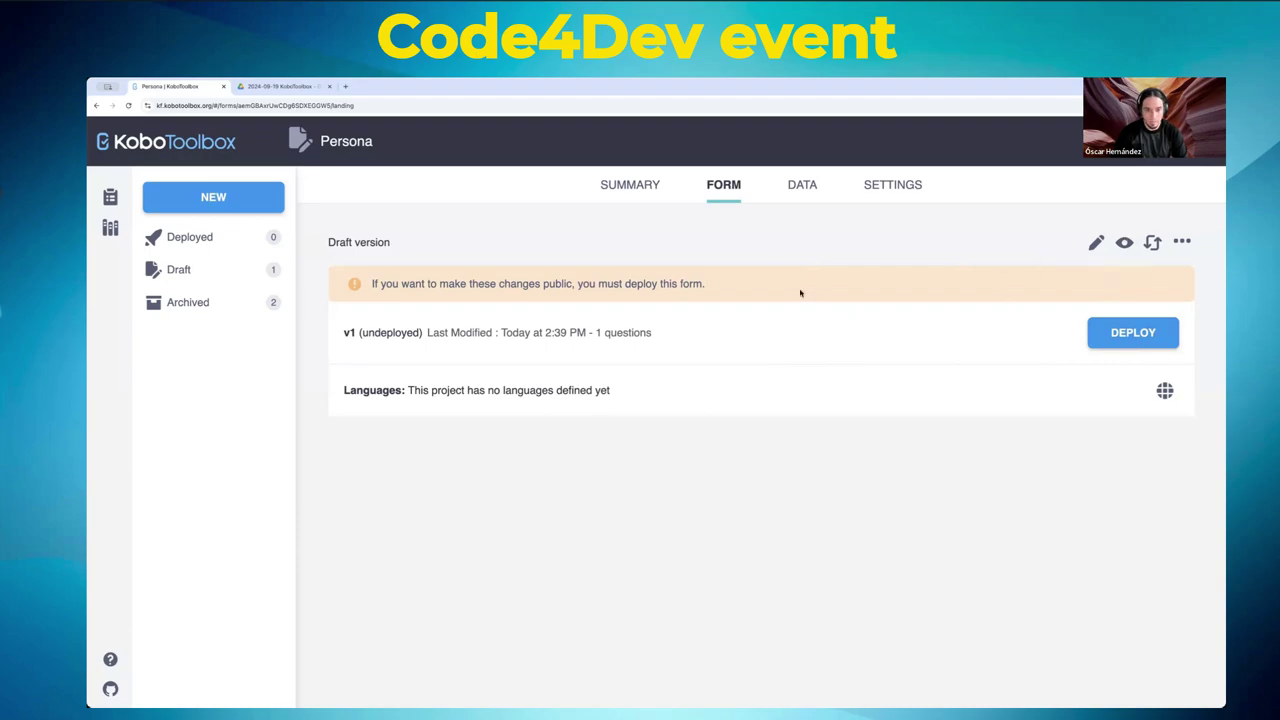
left_click(1097, 244)
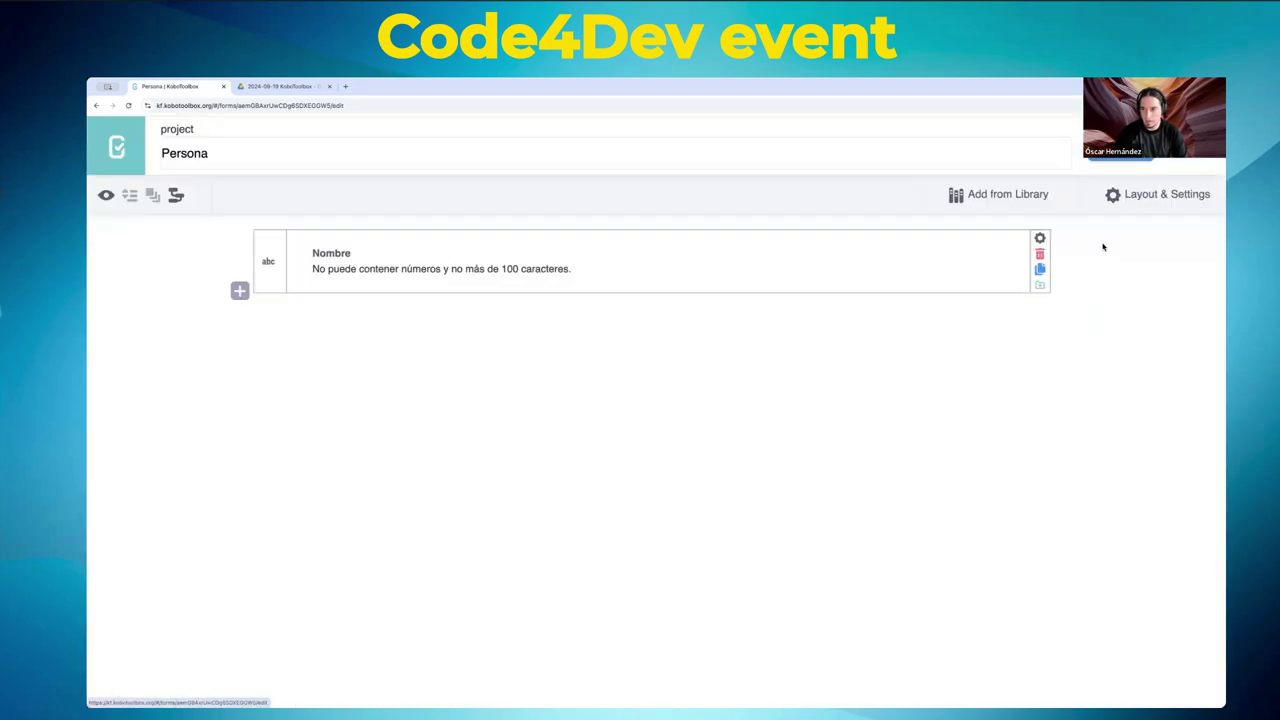
- Return to the Persona project's Form page and preview the form, then close the preview
left_click(118, 148)
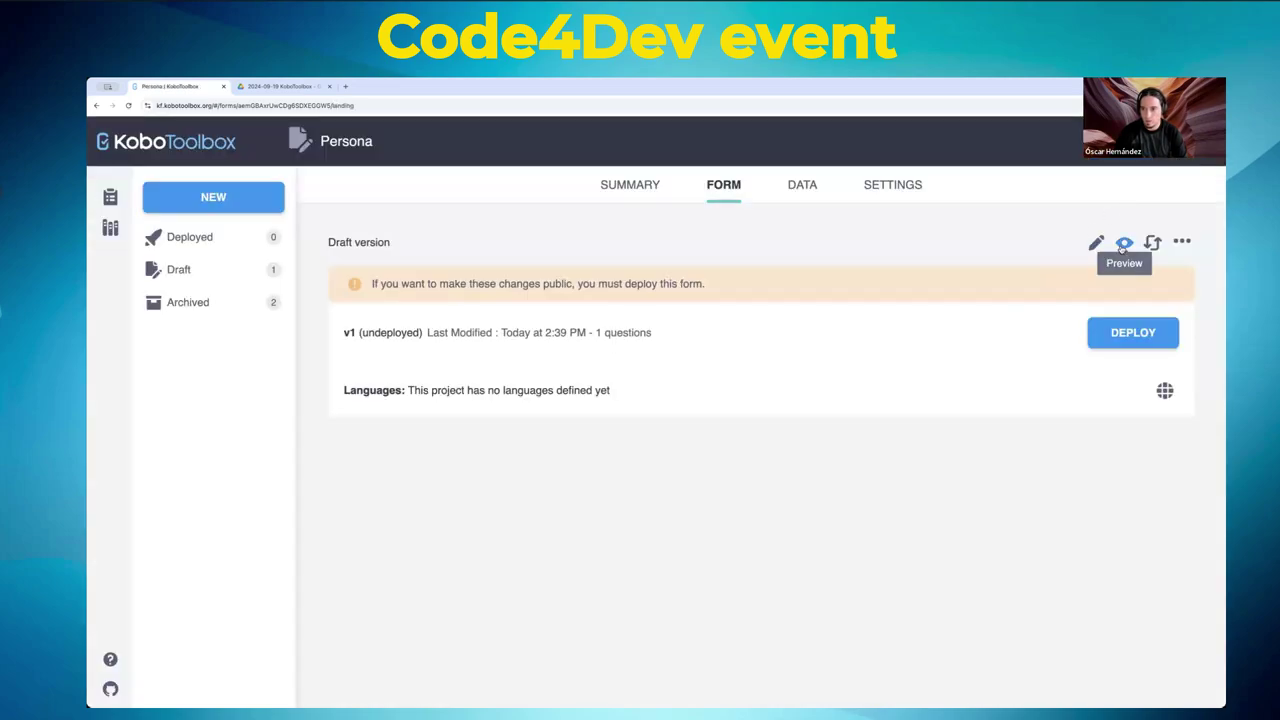
left_click(1123, 245)
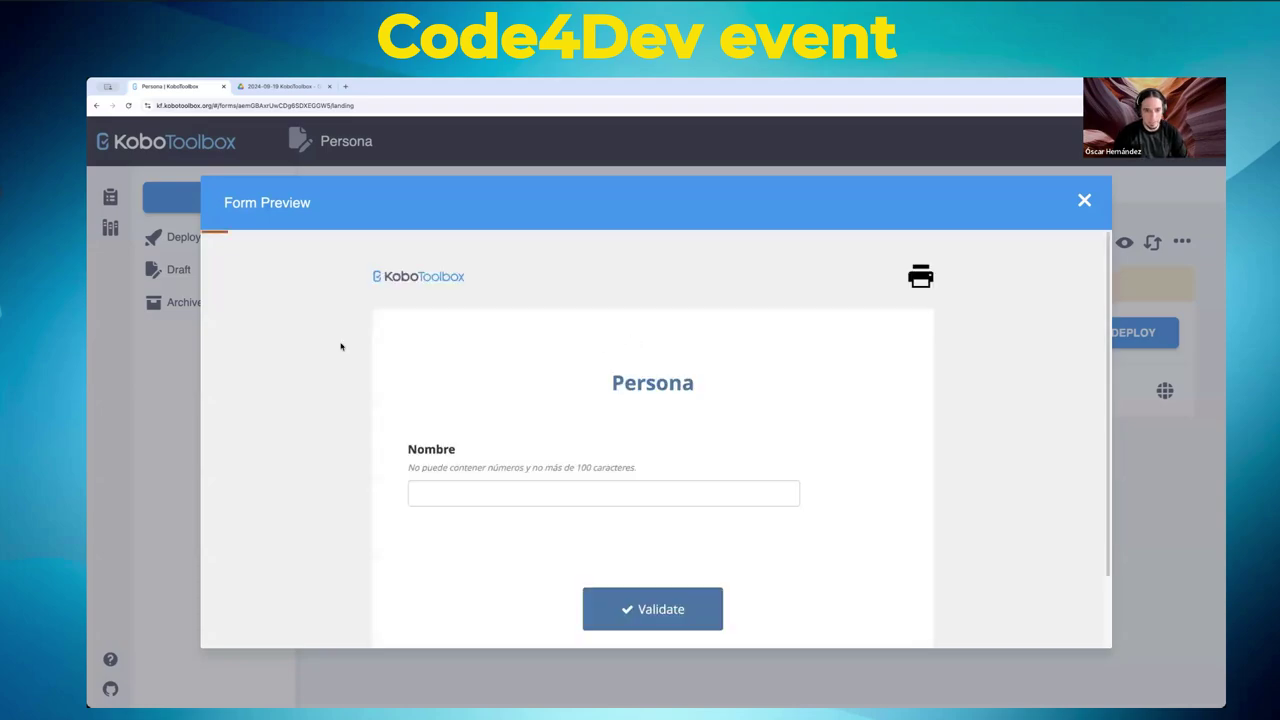
left_click(1085, 202)
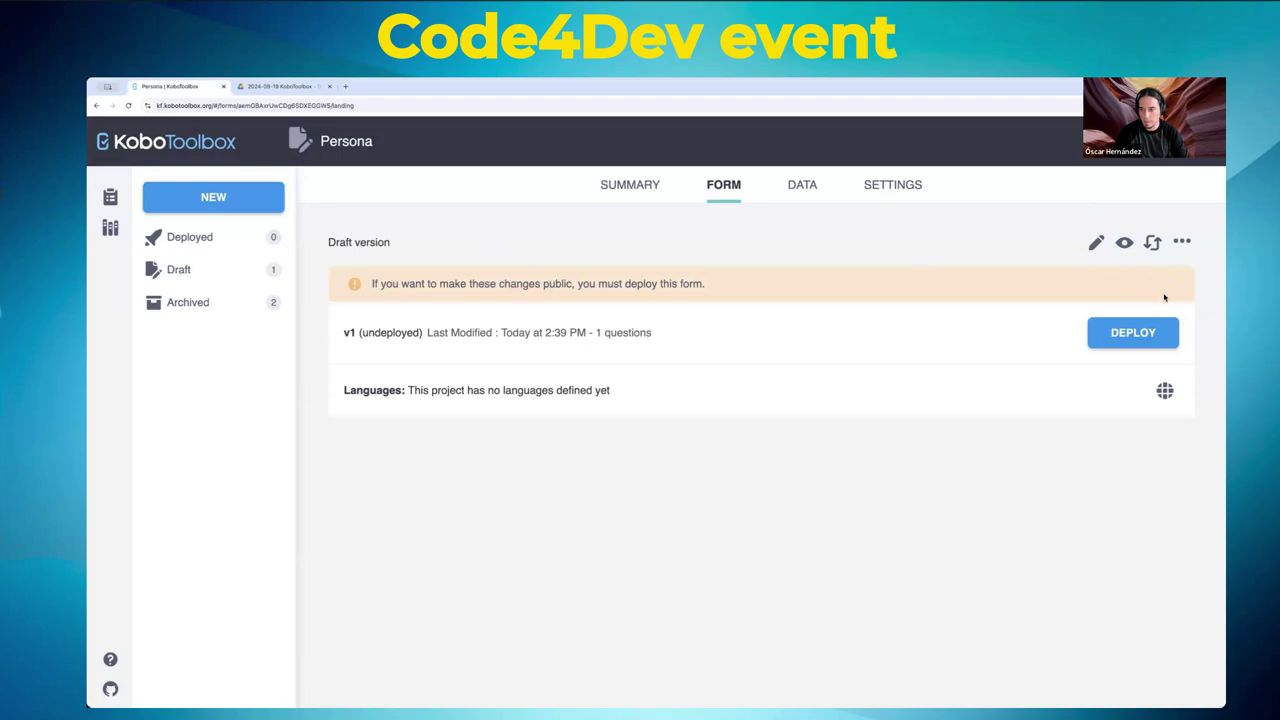
- Look through the Replace form options and the more-actions menu on the Form page
left_click(1153, 243)
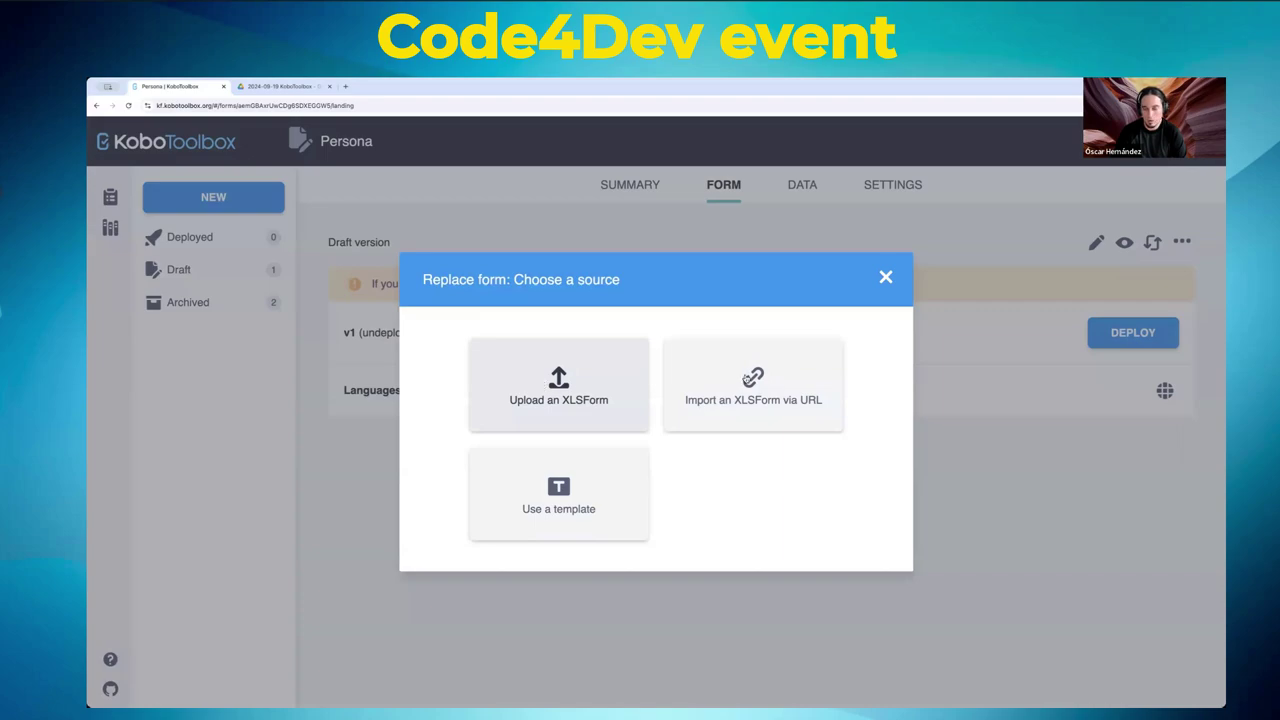
left_click(885, 277)
left_click(1184, 243)
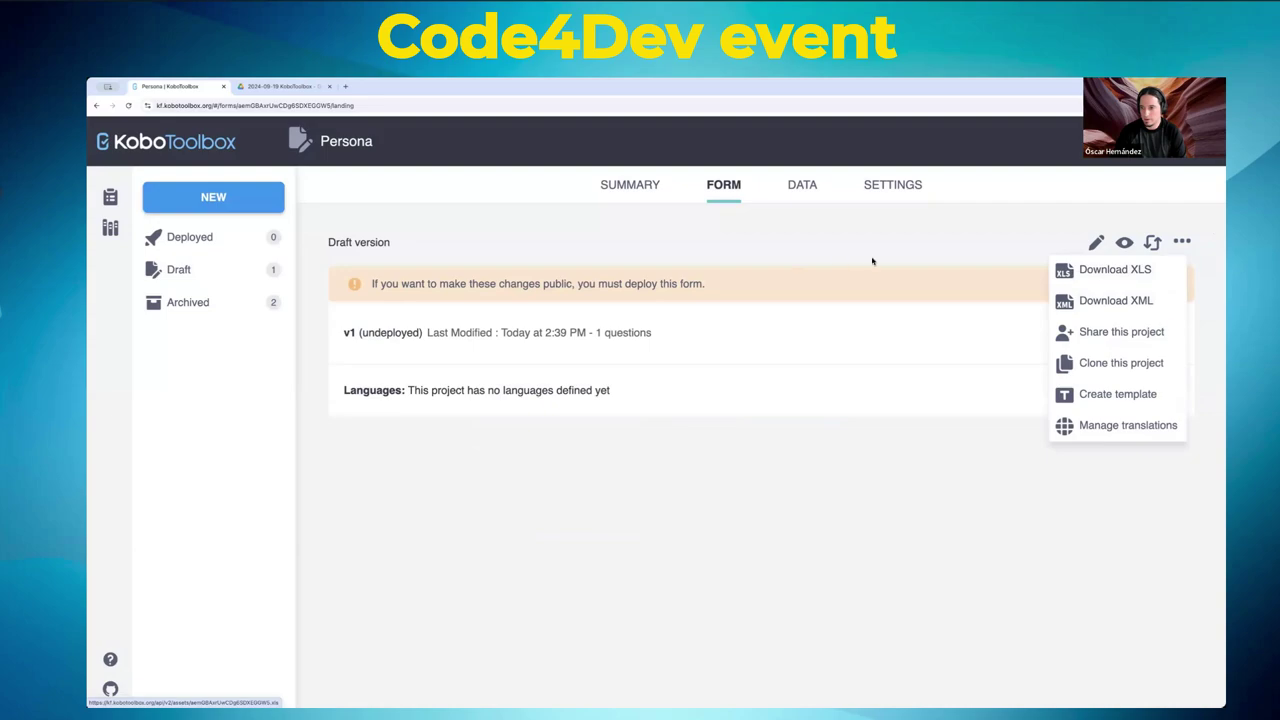
left_click(871, 262)
left_click(1153, 243)
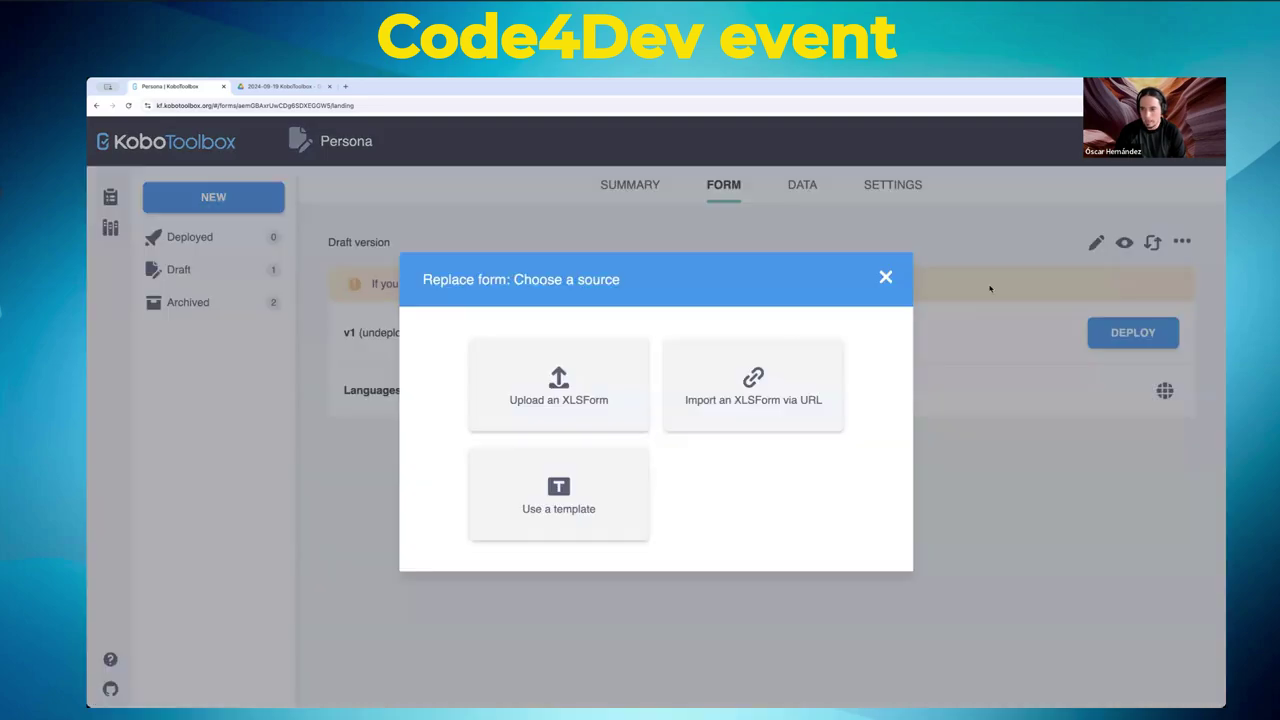
left_click(886, 278)
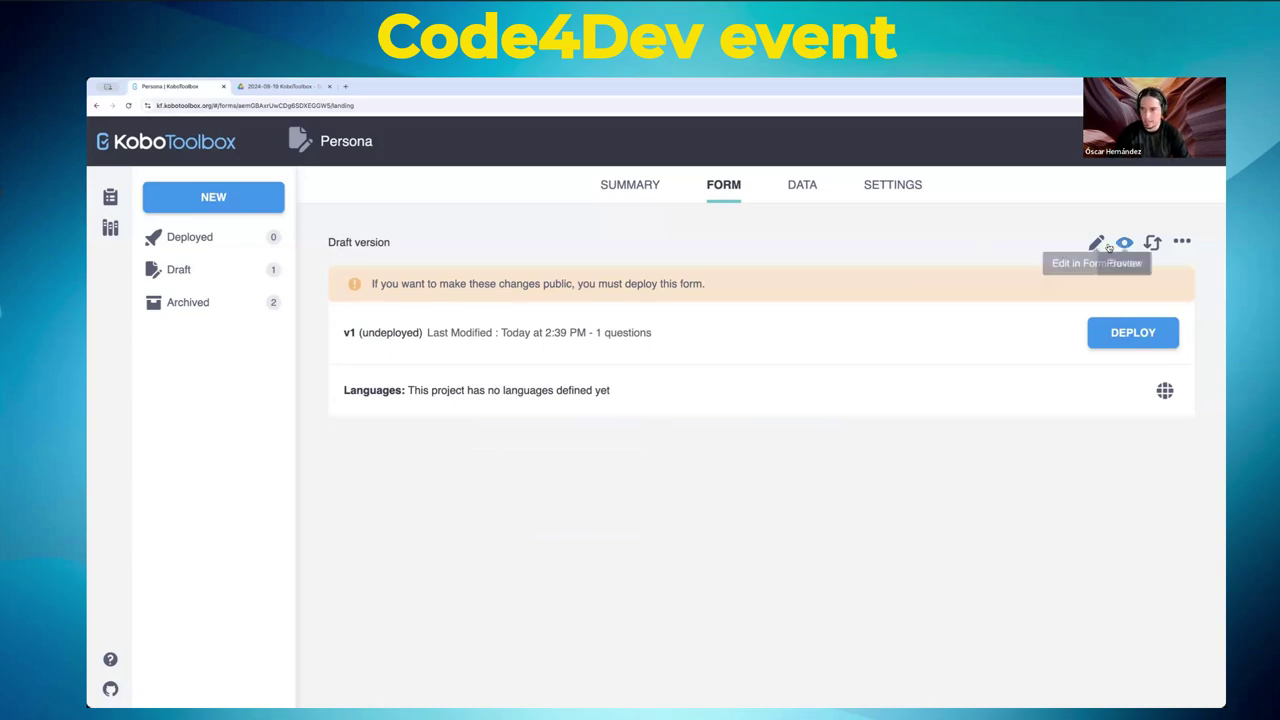
left_click(1182, 241)
- Close the actions menu and reopen the Persona form in the form builder
left_click(1182, 241)
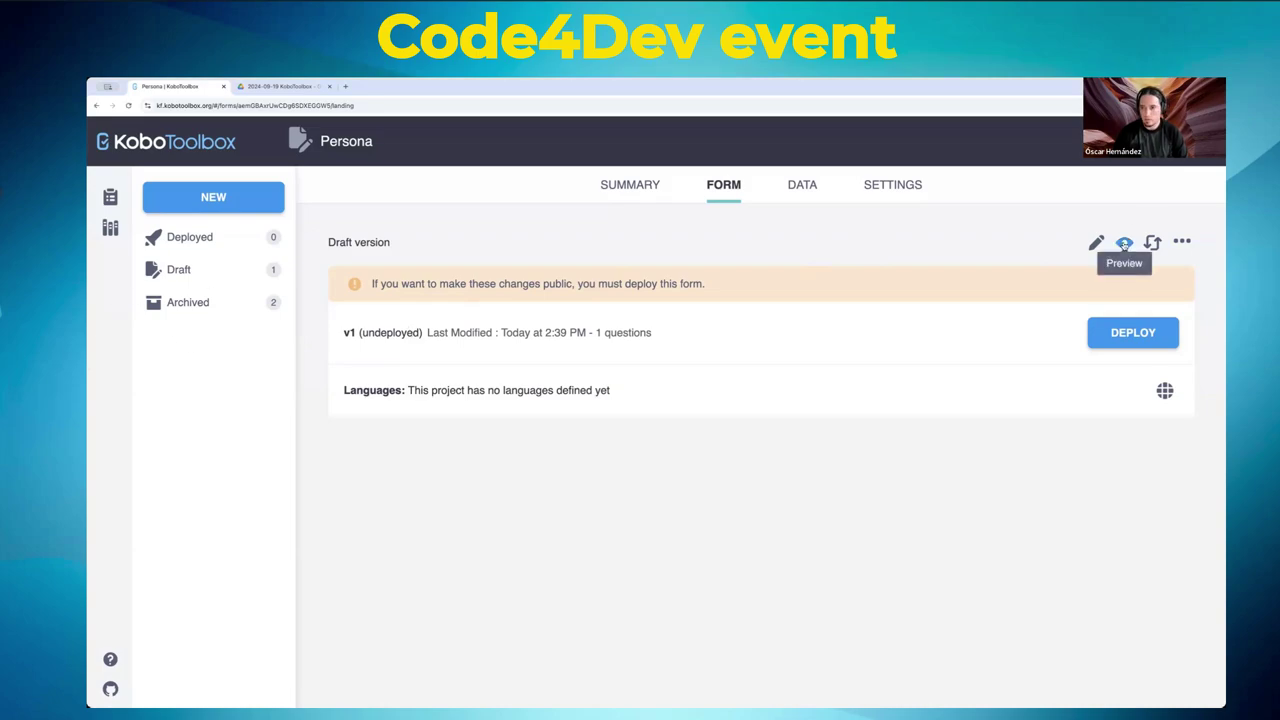
left_click(1096, 243)
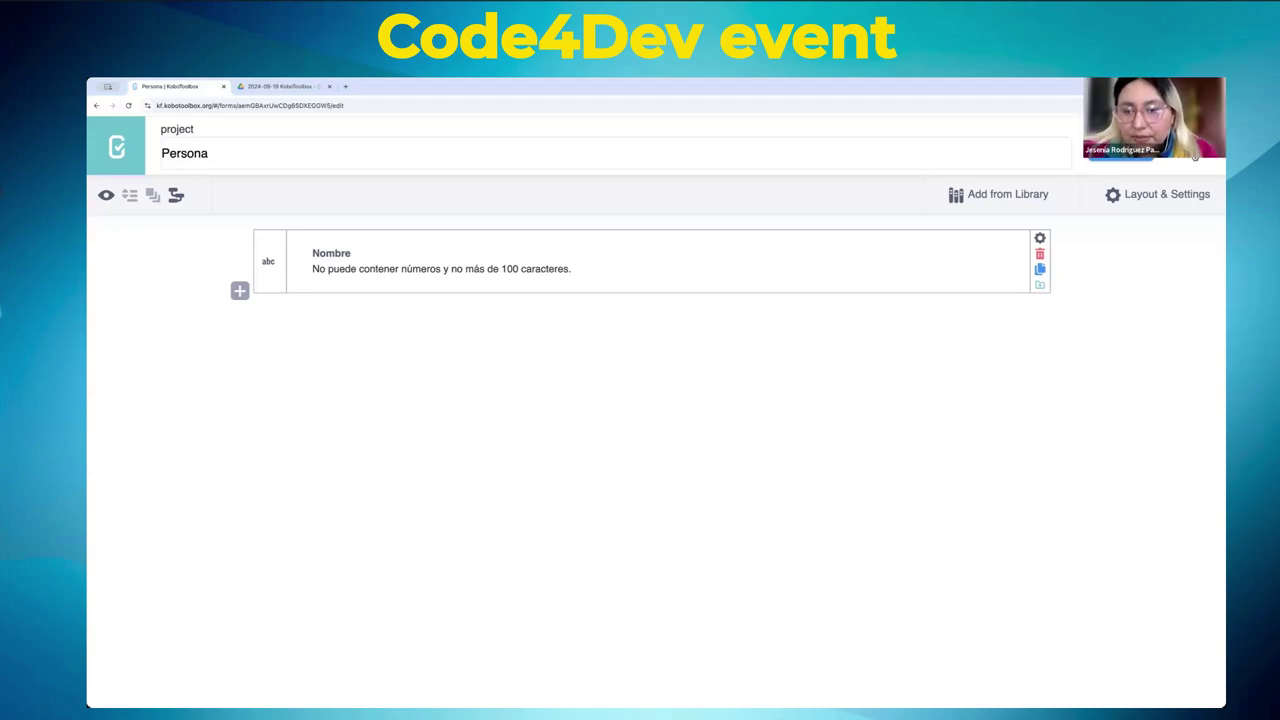
left_click(1194, 155)
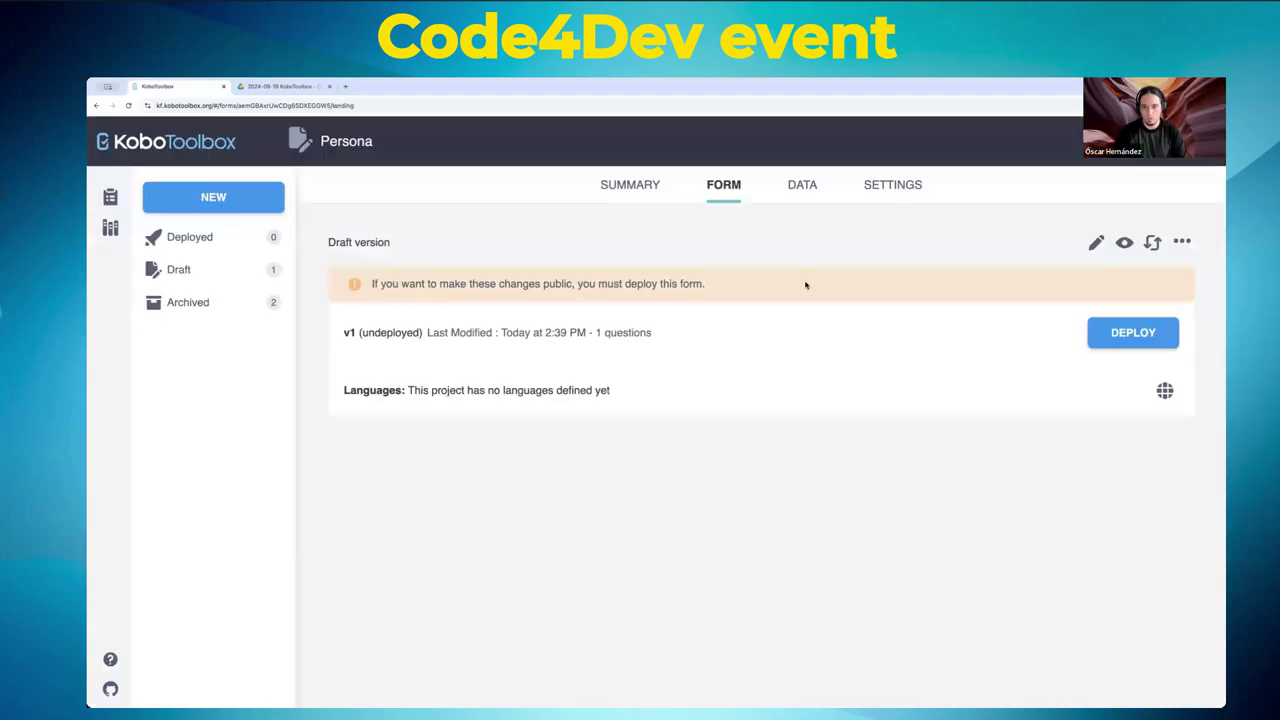
left_click(1099, 245)
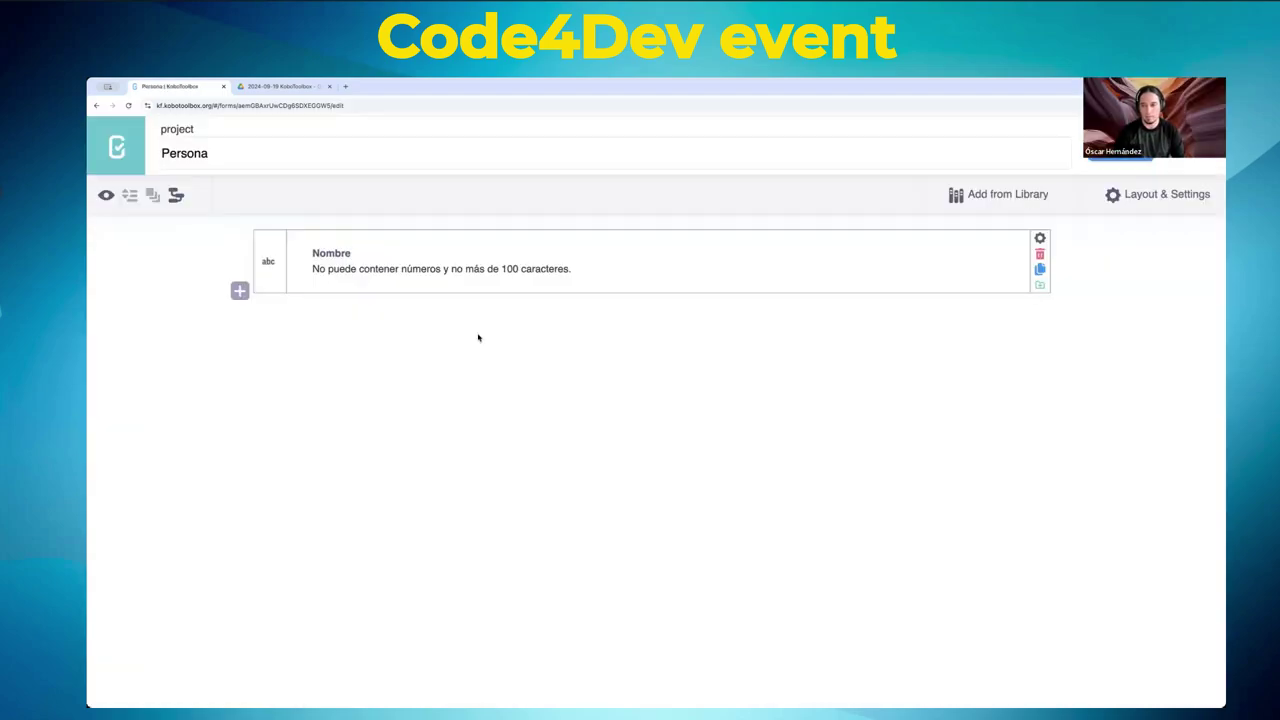
- In Layout & Settings, try Multiple pages form style, then revert to Default - single page
left_click(1155, 194)
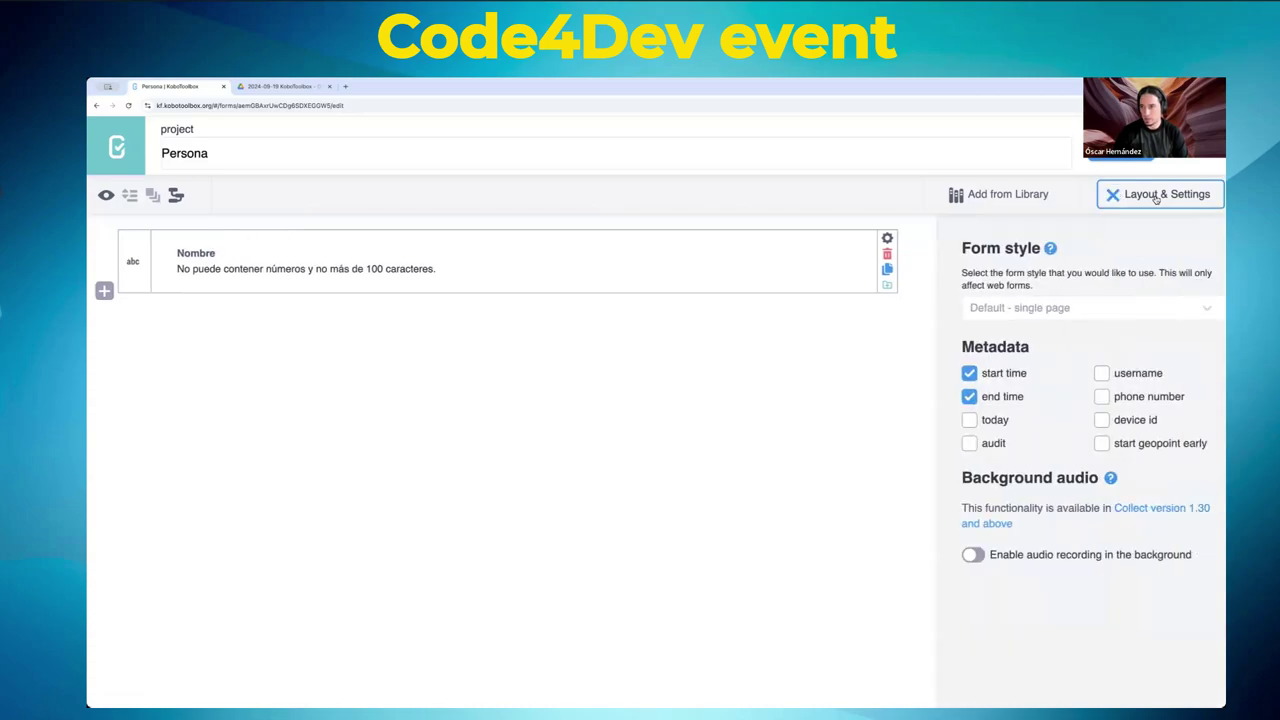
left_click(1001, 309)
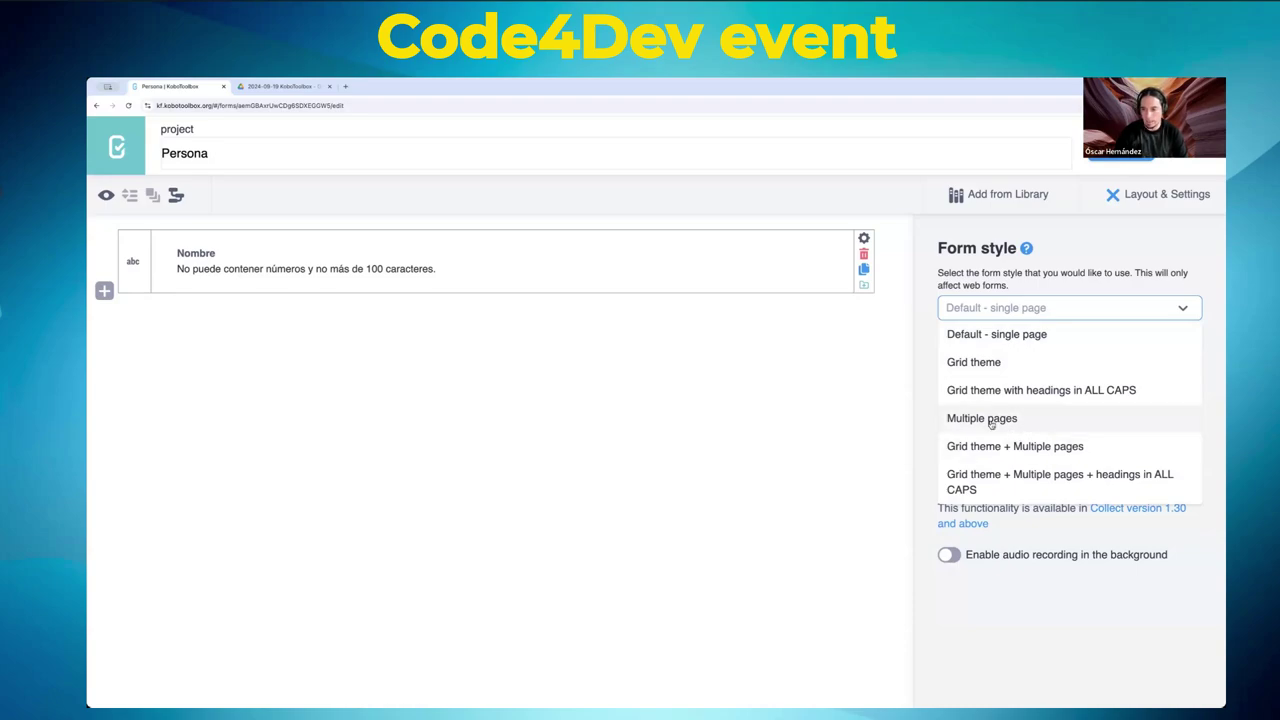
left_click(1003, 423)
left_click(1045, 308)
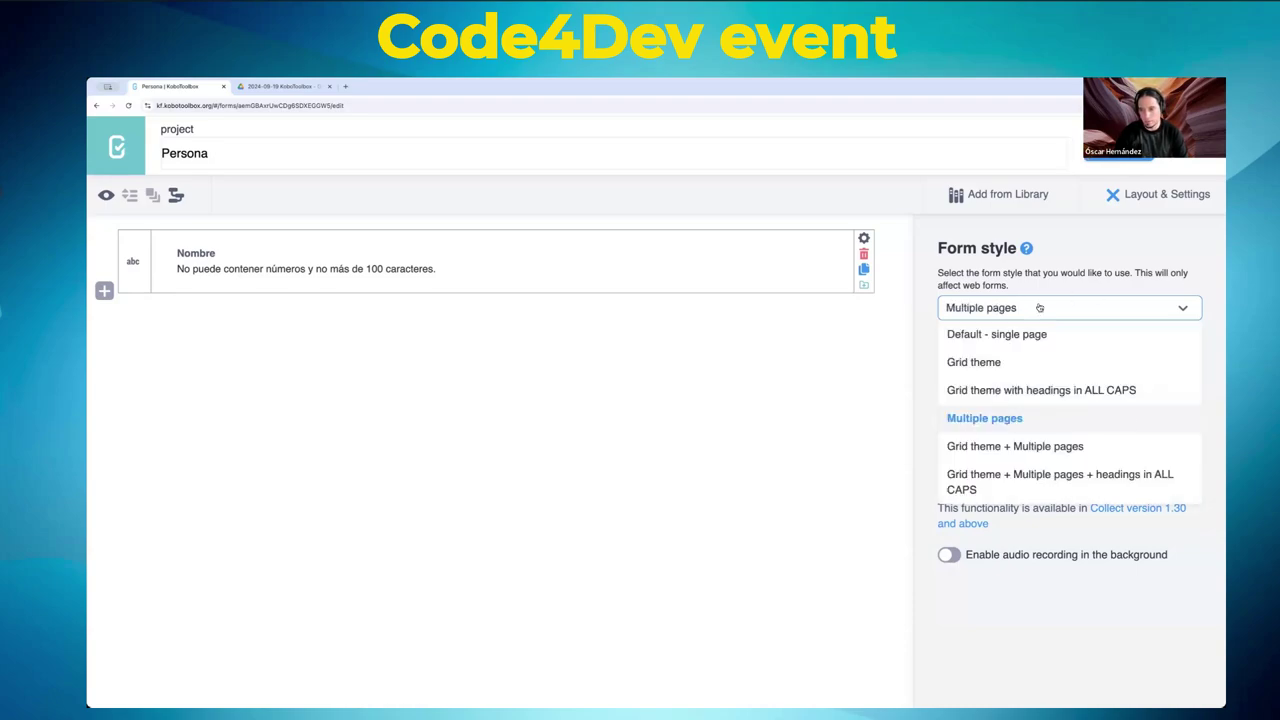
left_click(997, 335)
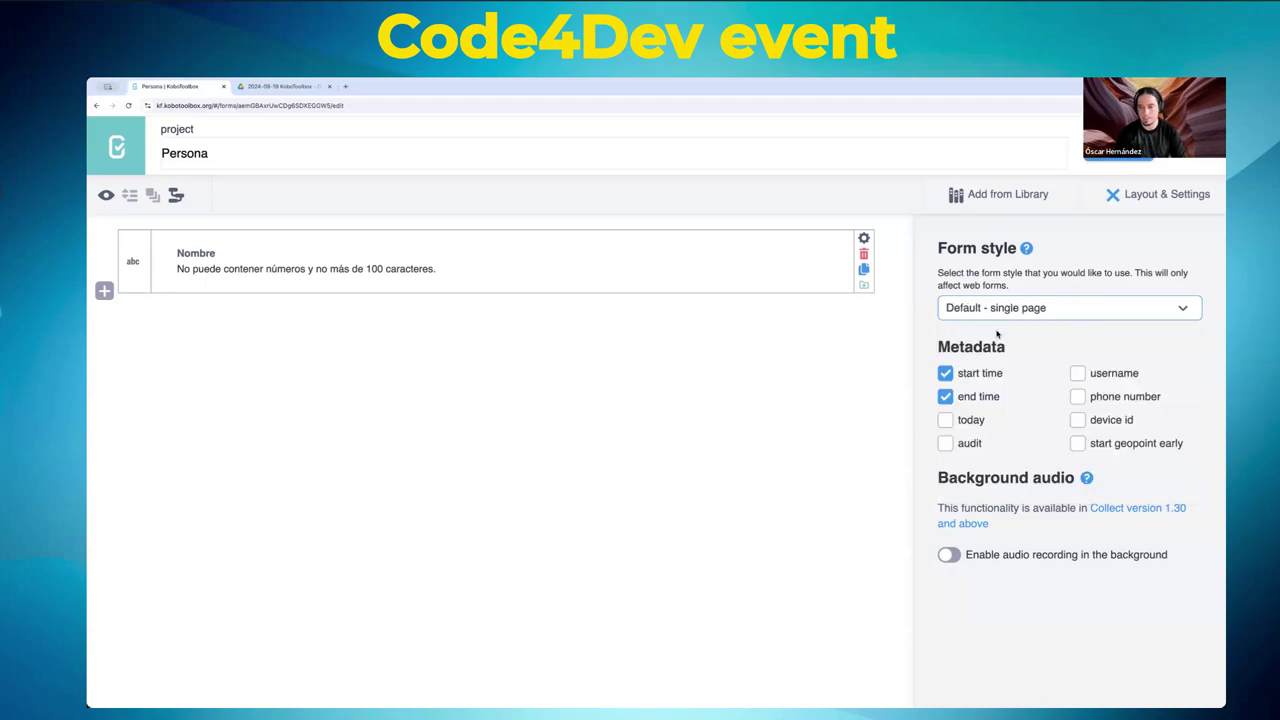
left_click(808, 360)
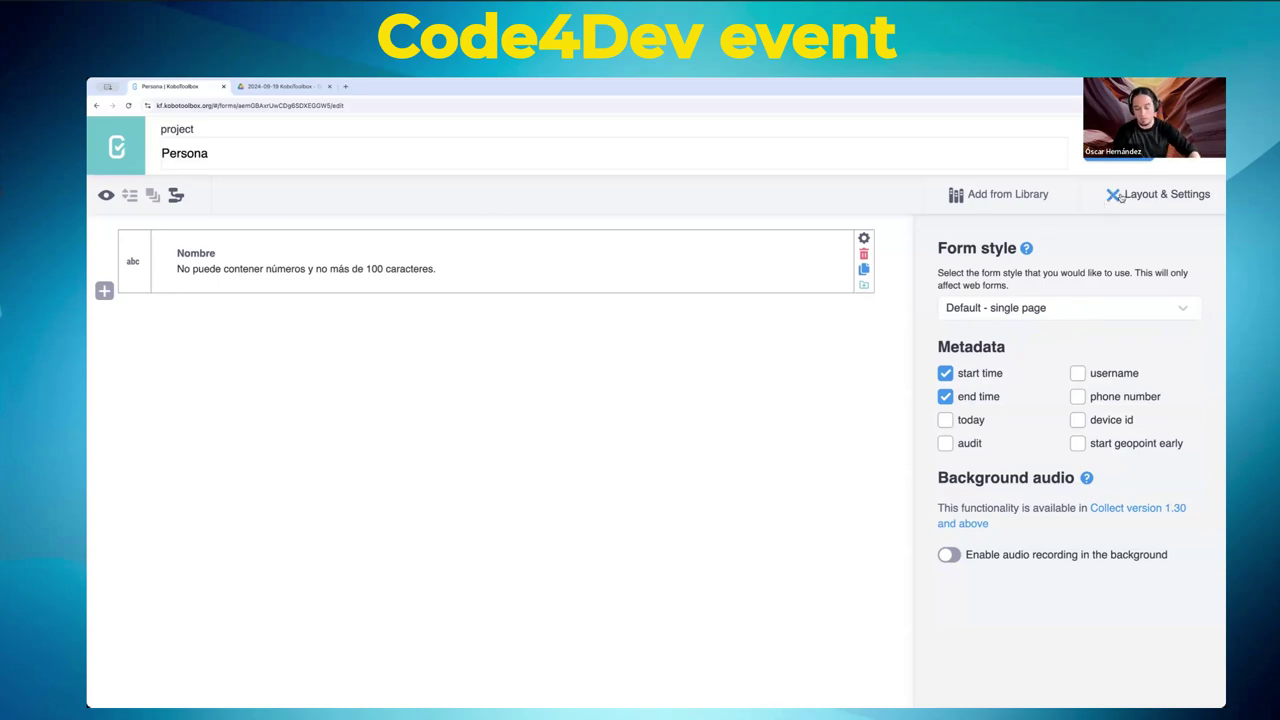
left_click(1116, 196)
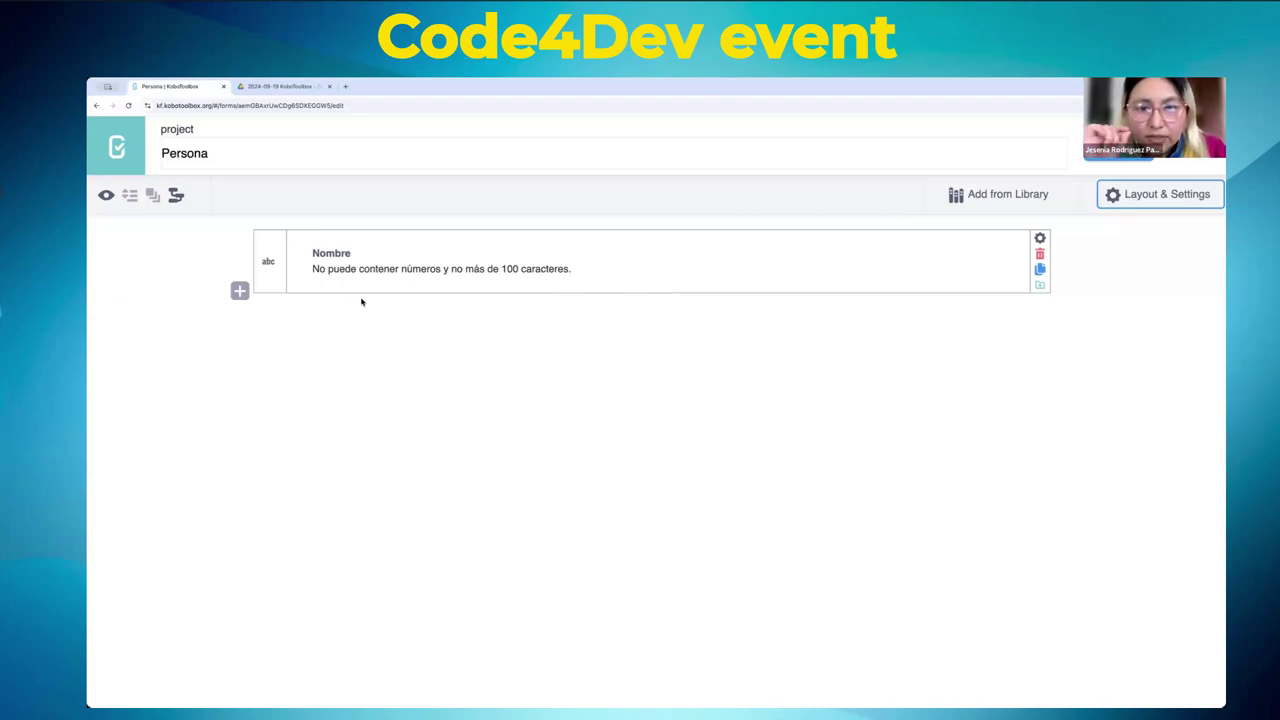
left_click(1158, 196)
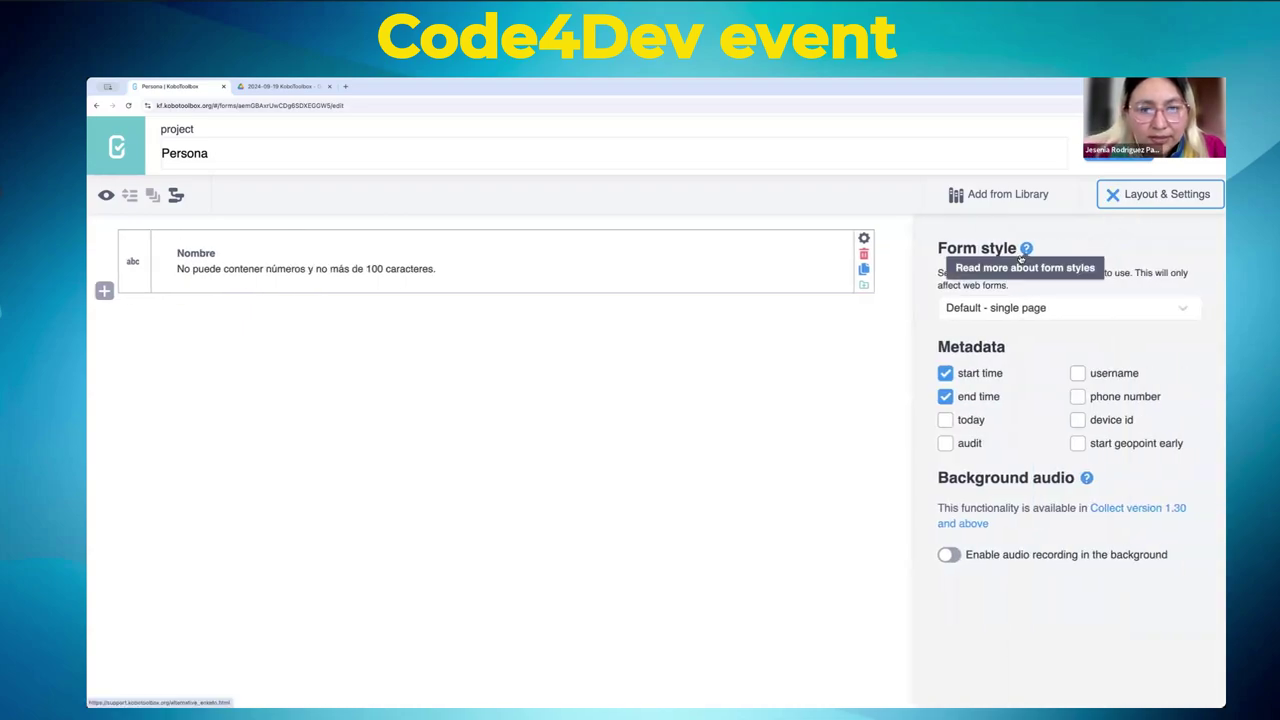
key("ctrl+plus")
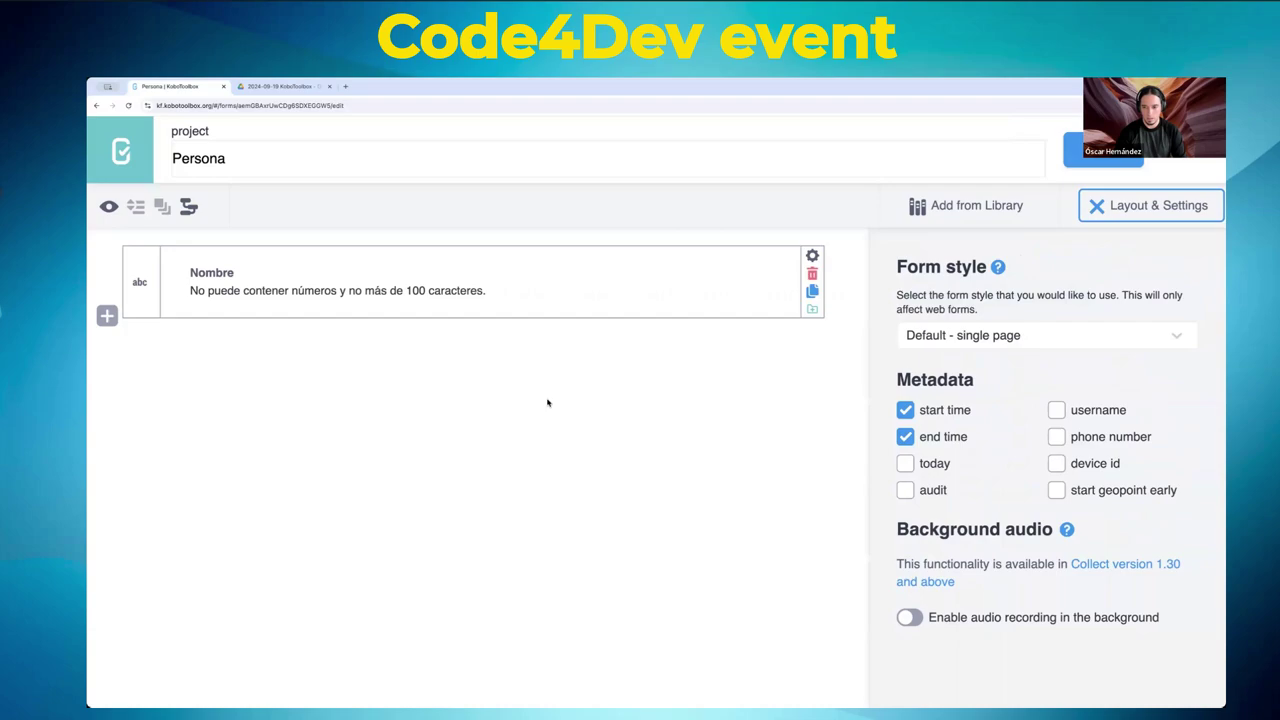
- Cancel leaving the form and close the Layout & Settings panel
key("ctrl+plus")
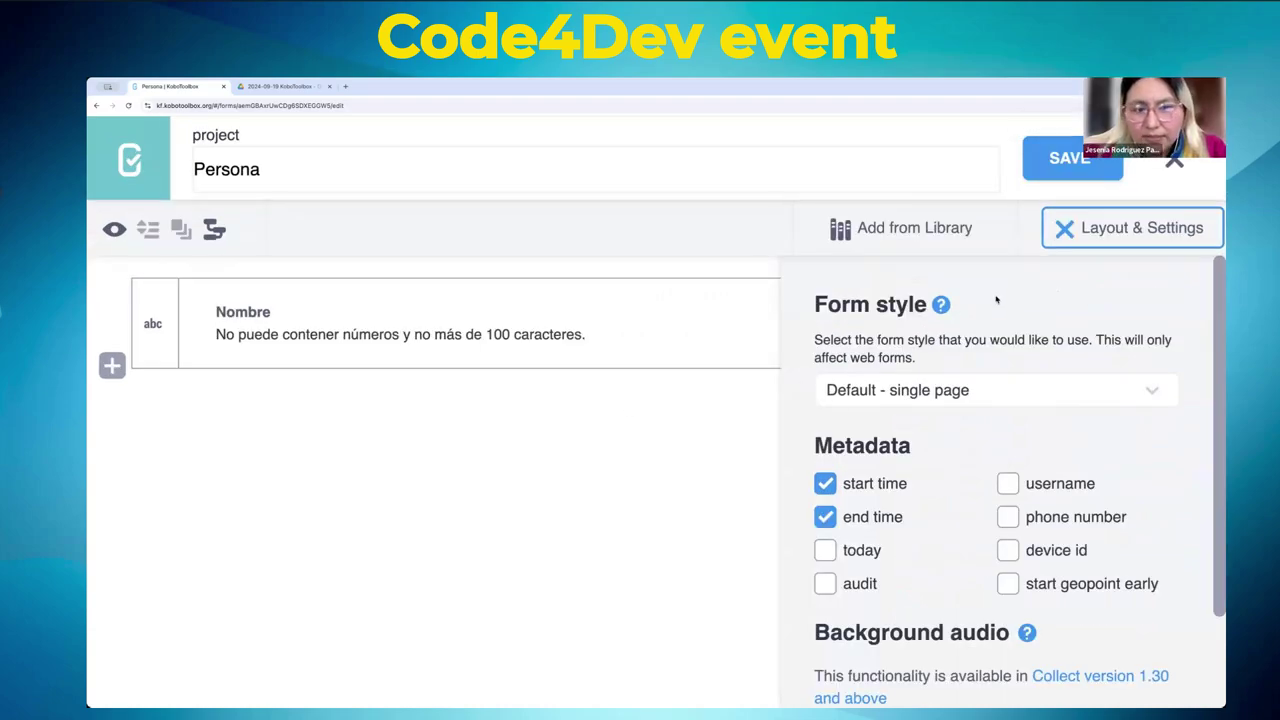
key("ctrl+minus")
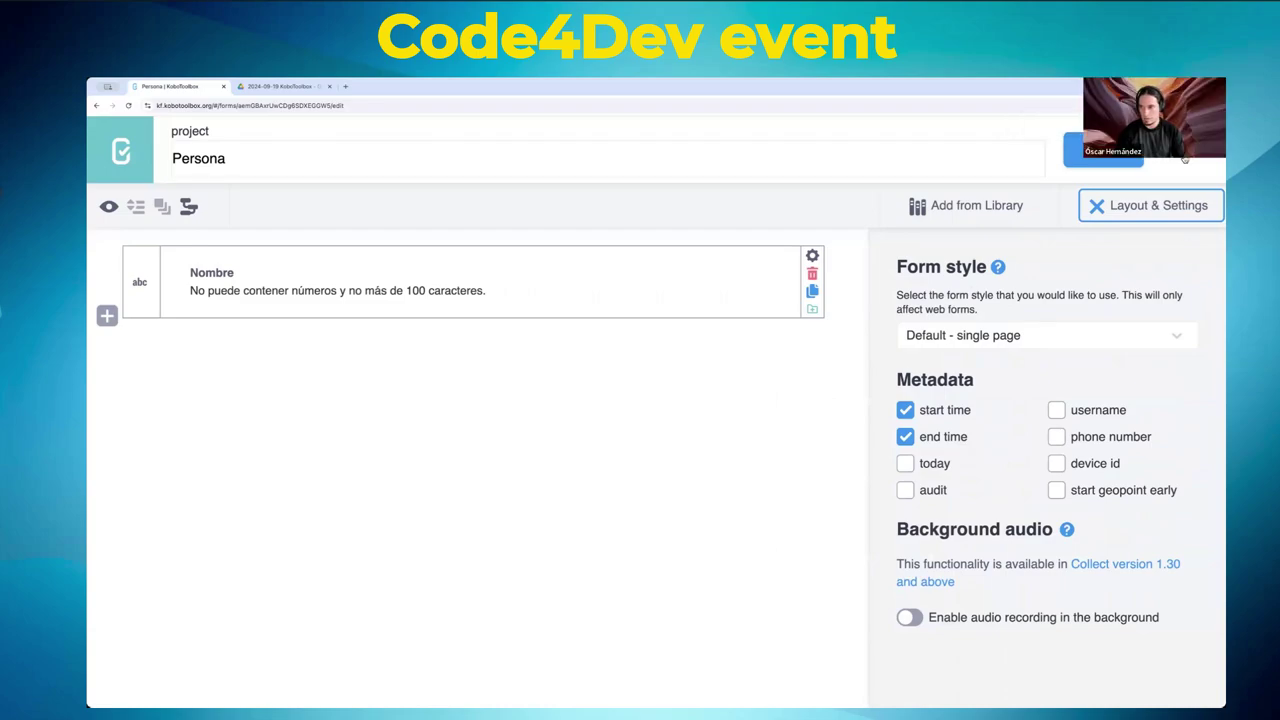
left_click(1200, 150)
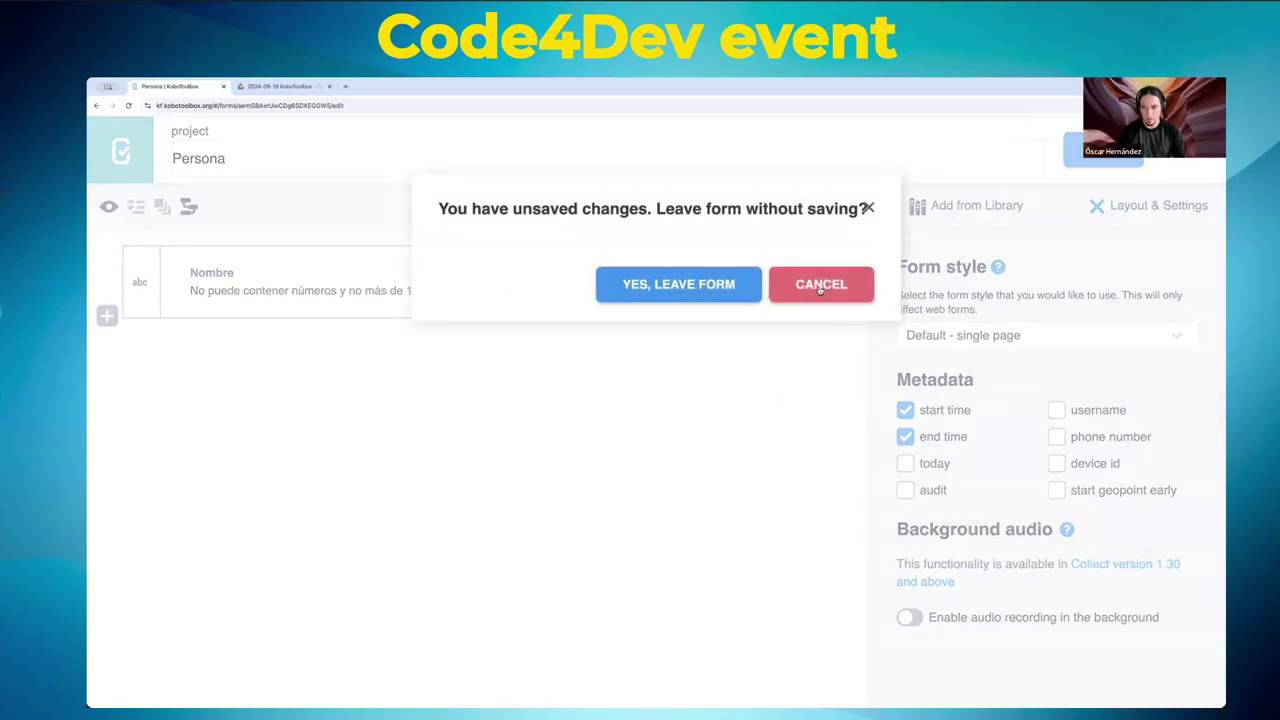
left_click(810, 288)
left_click(1140, 207)
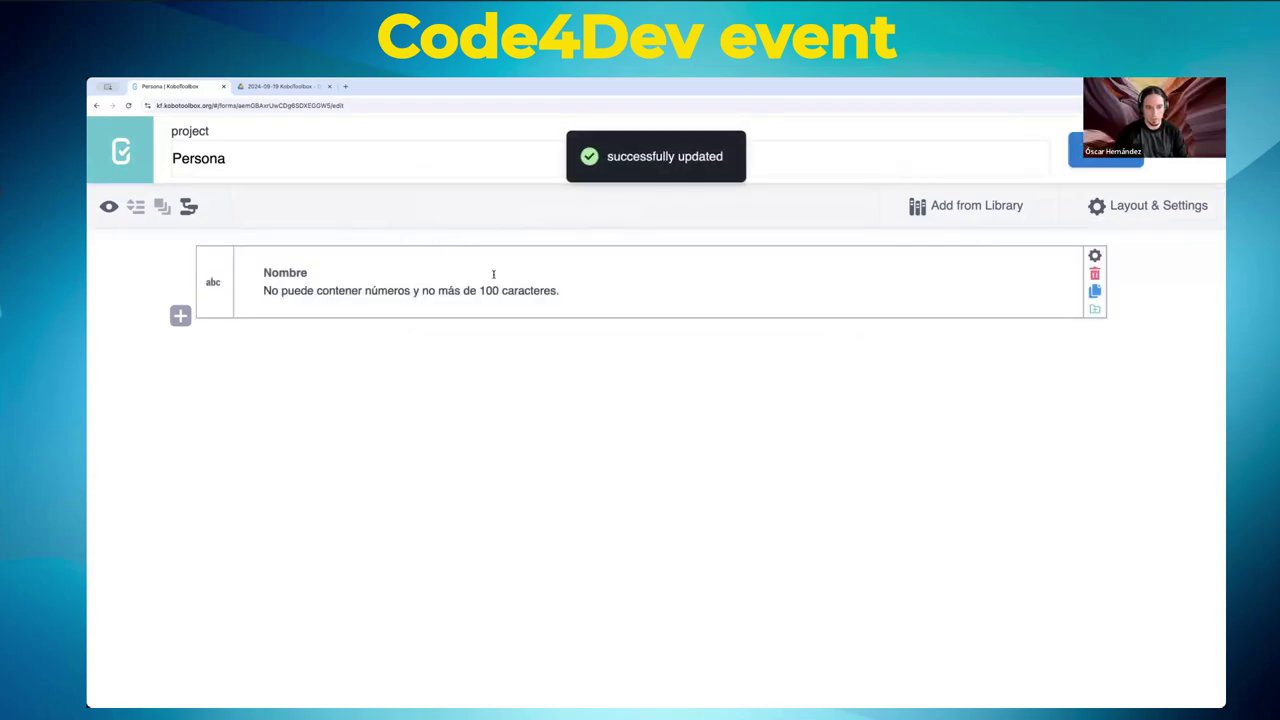
- Add number question Edad with hint 'Mayor que cero.' and select it together with Nombre
left_click(180, 316)
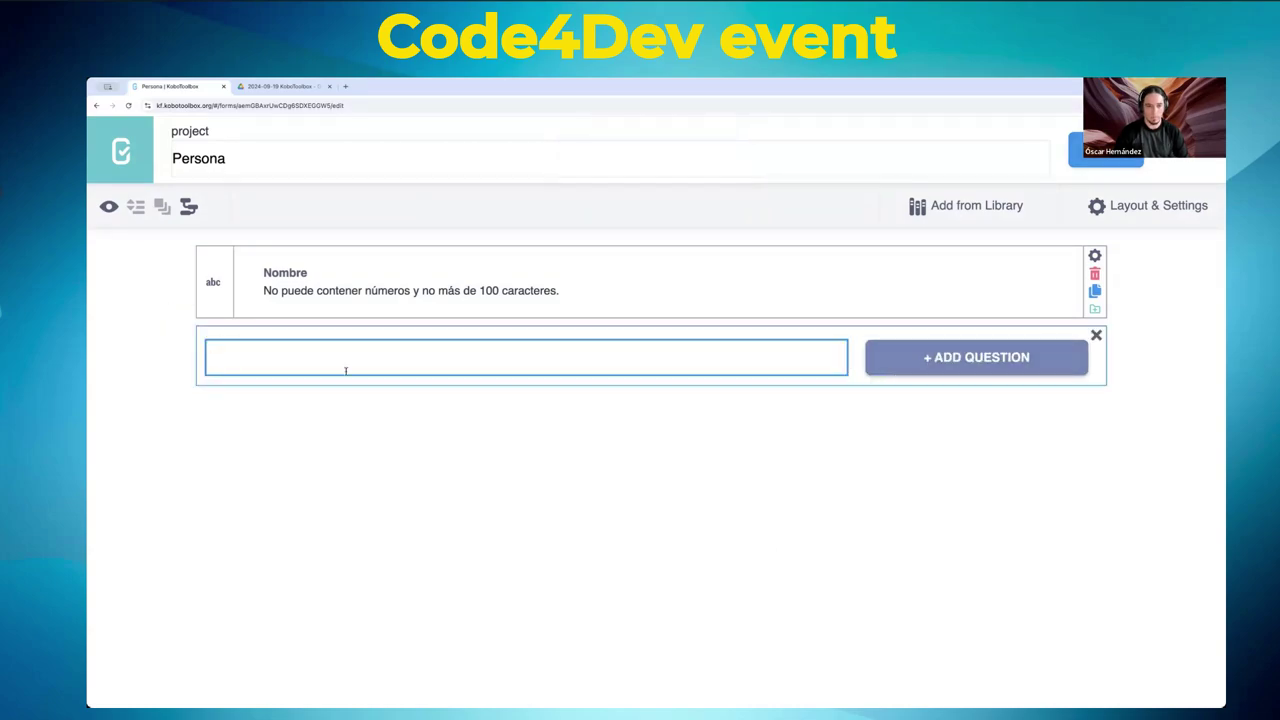
type("Edad")
key("Return")
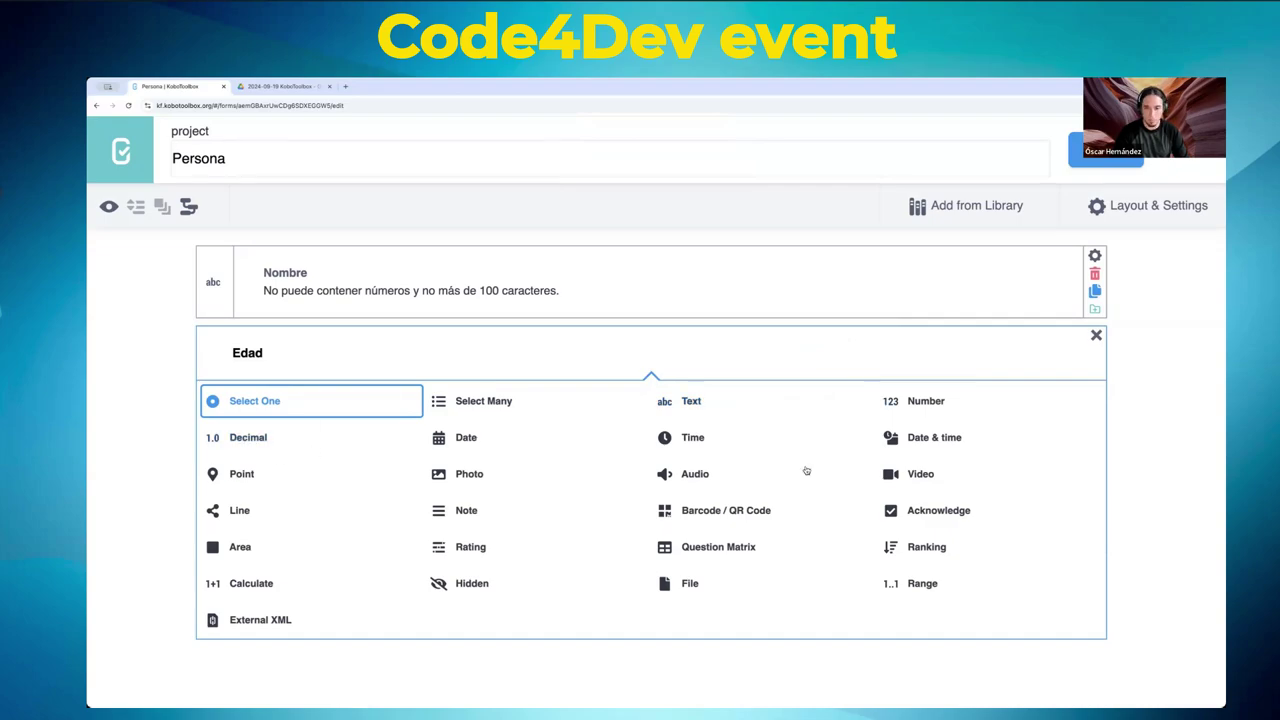
left_click(928, 402)
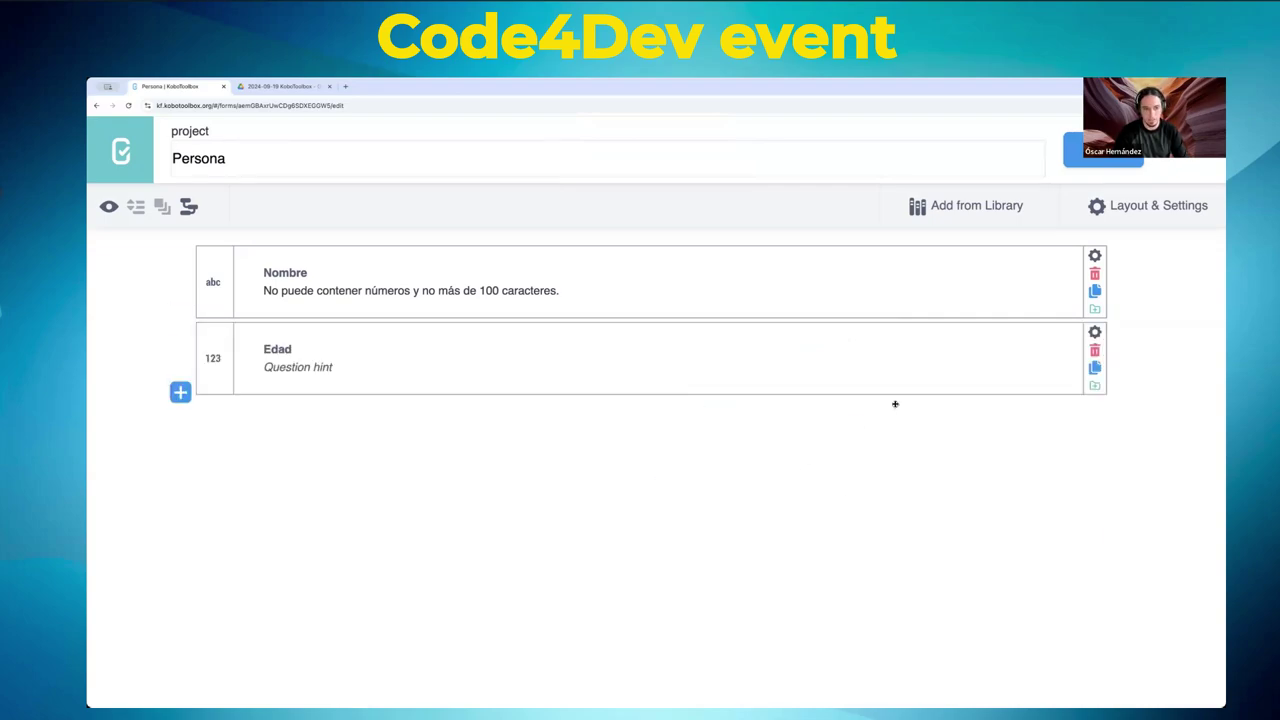
left_click(335, 367)
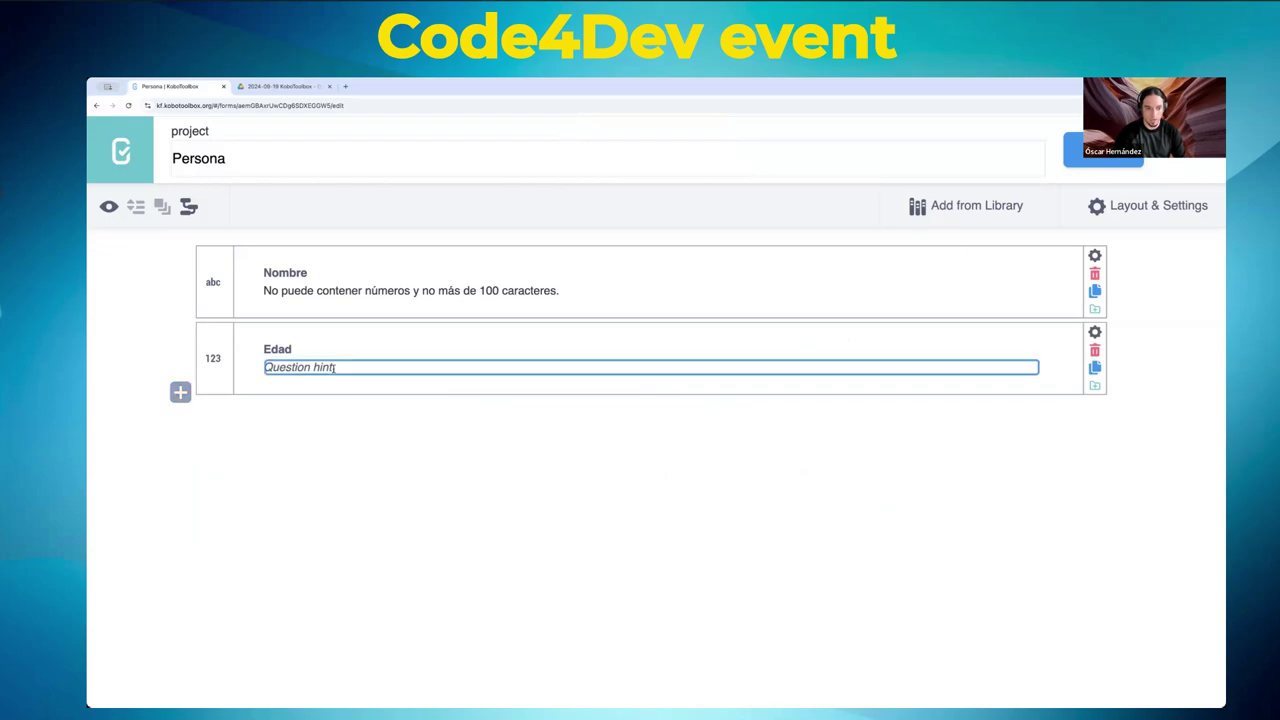
type("Ma")
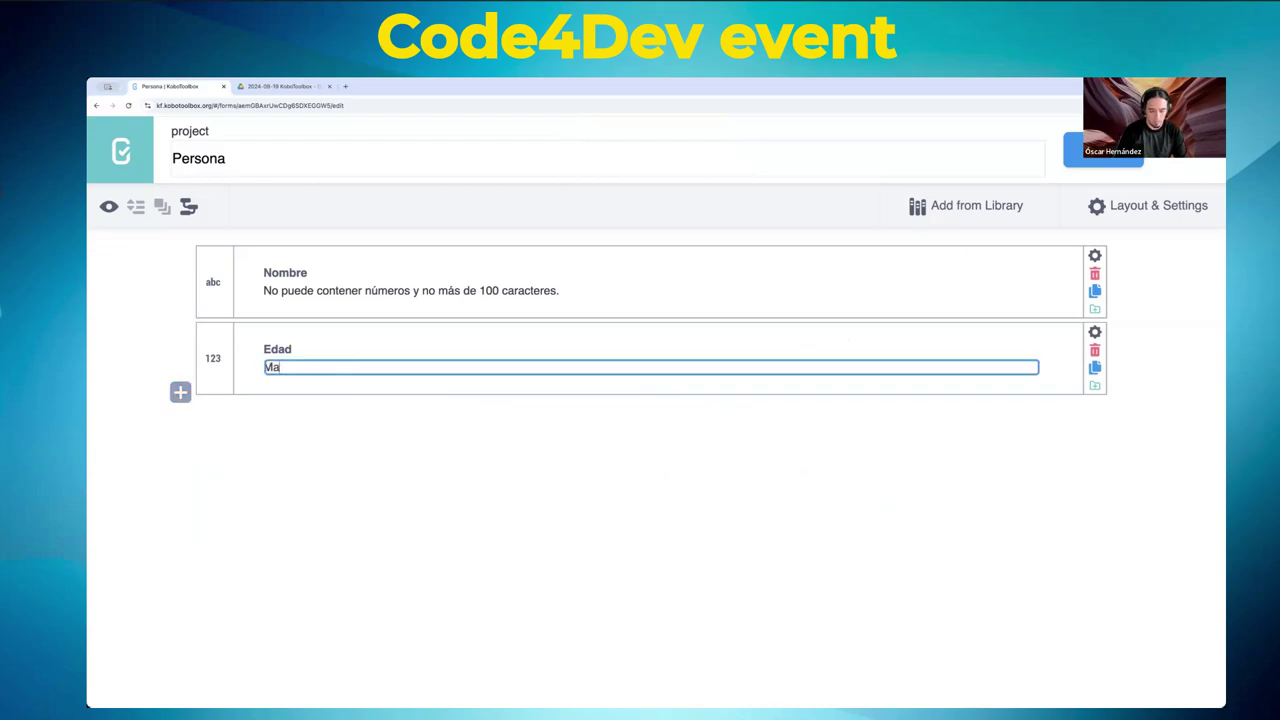
type("yor que cero.")
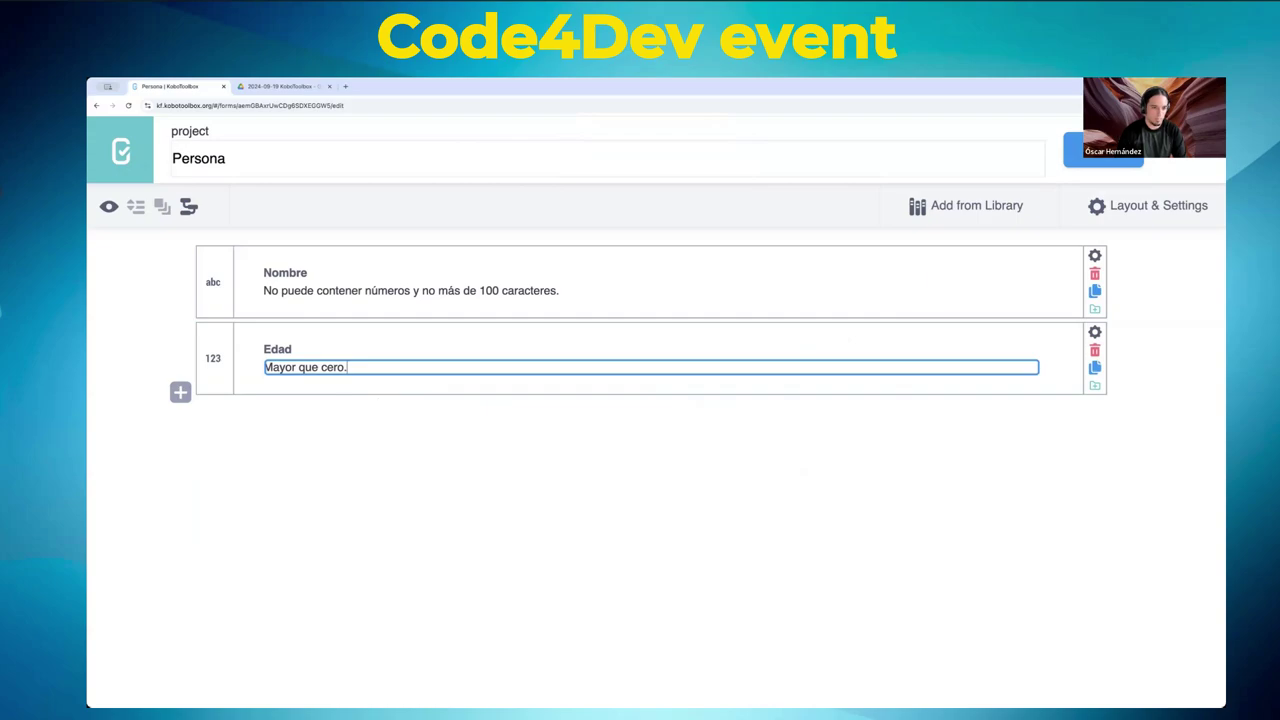
left_click(560, 426)
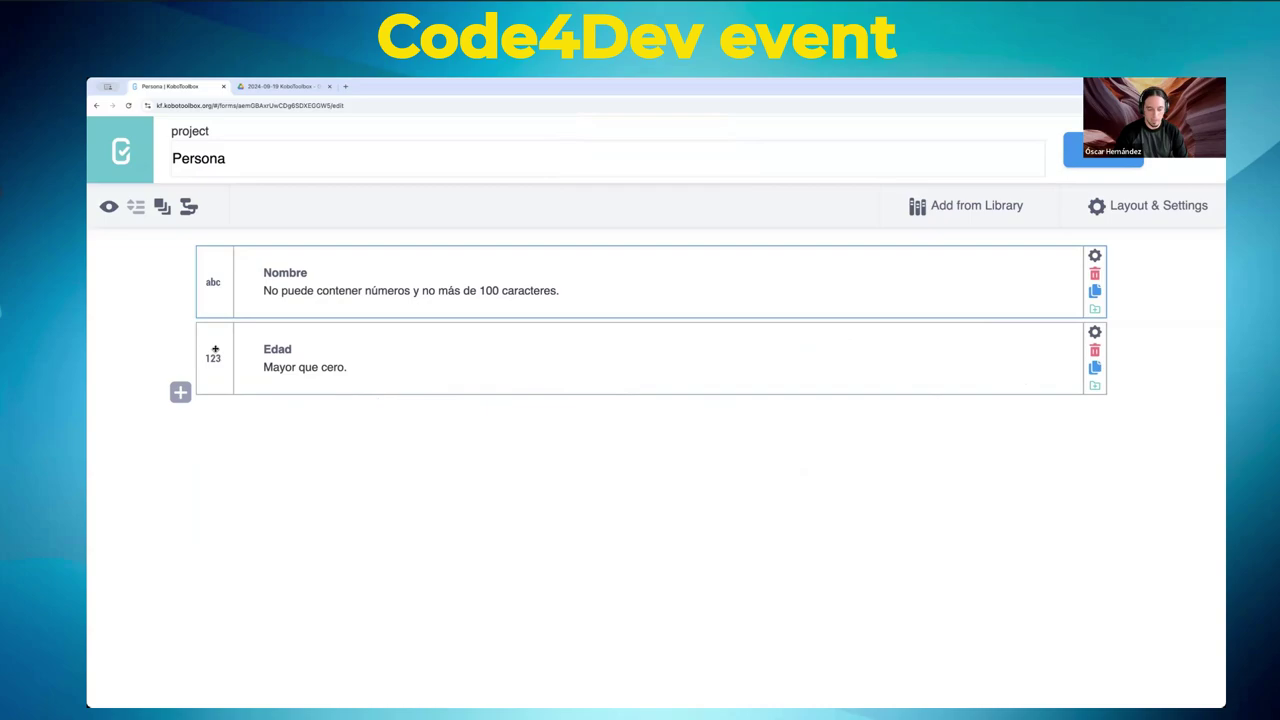
left_click(215, 349)
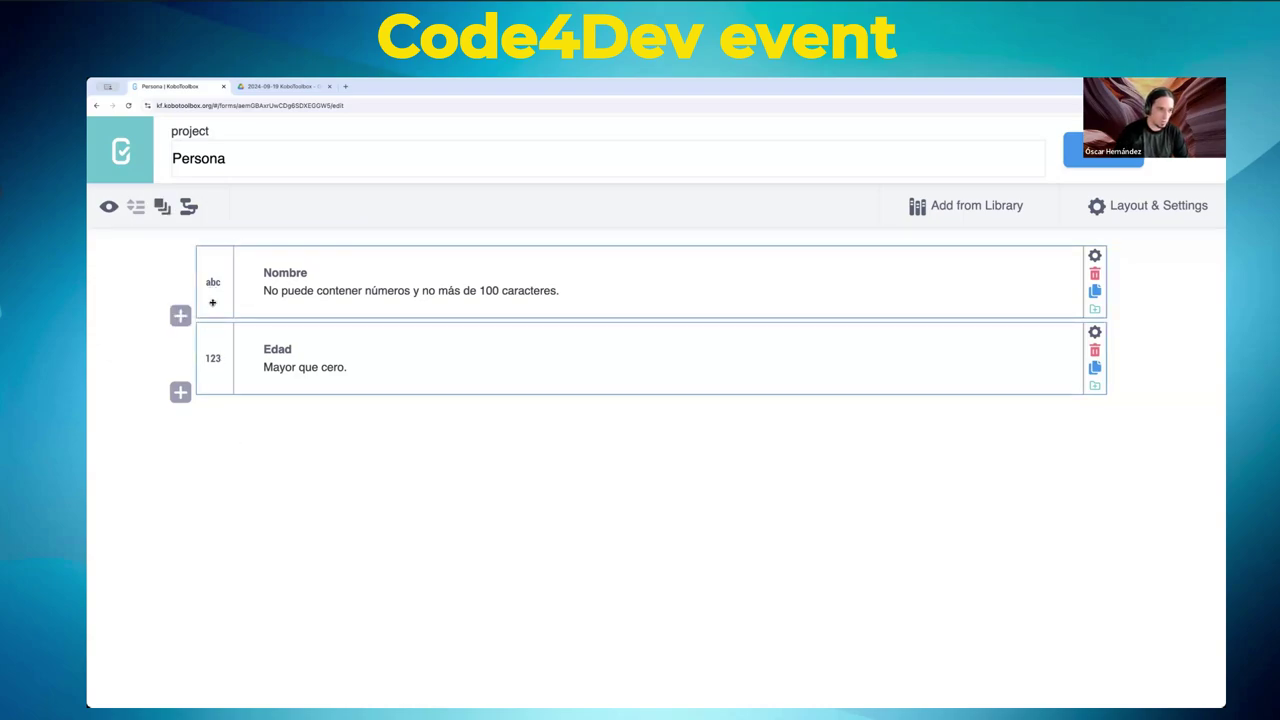
left_click(163, 207)
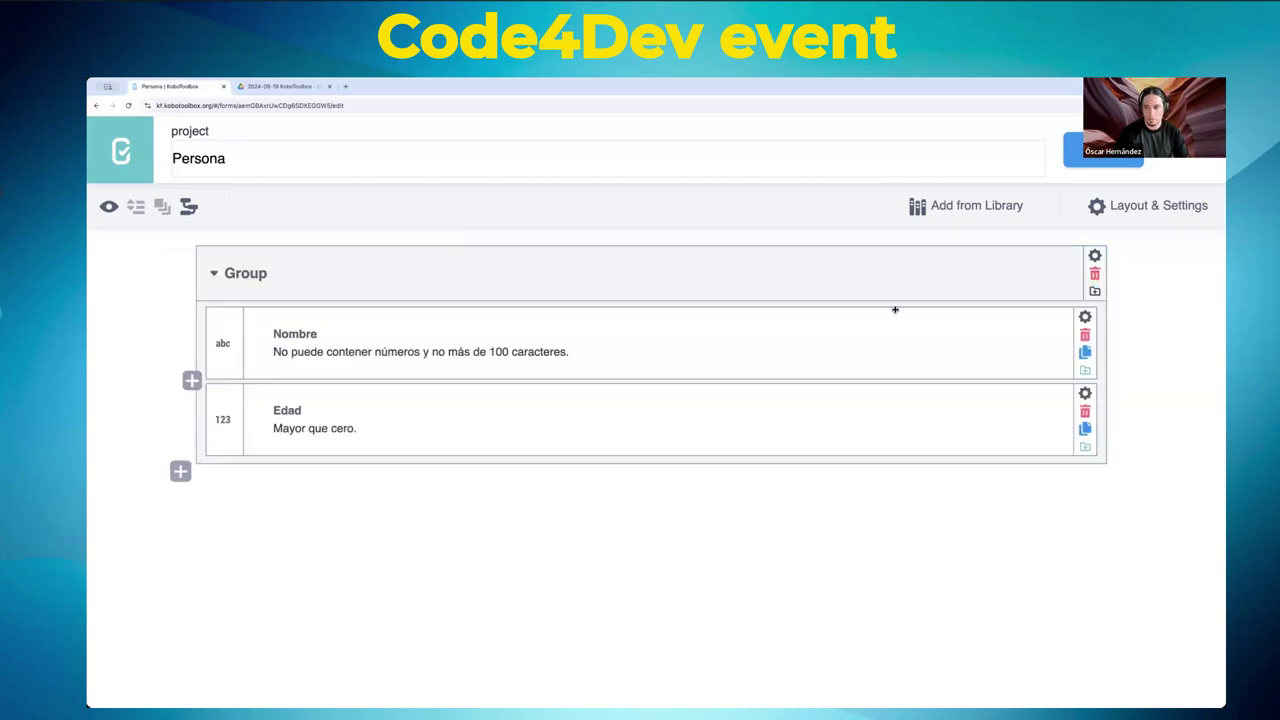
left_click(1095, 274)
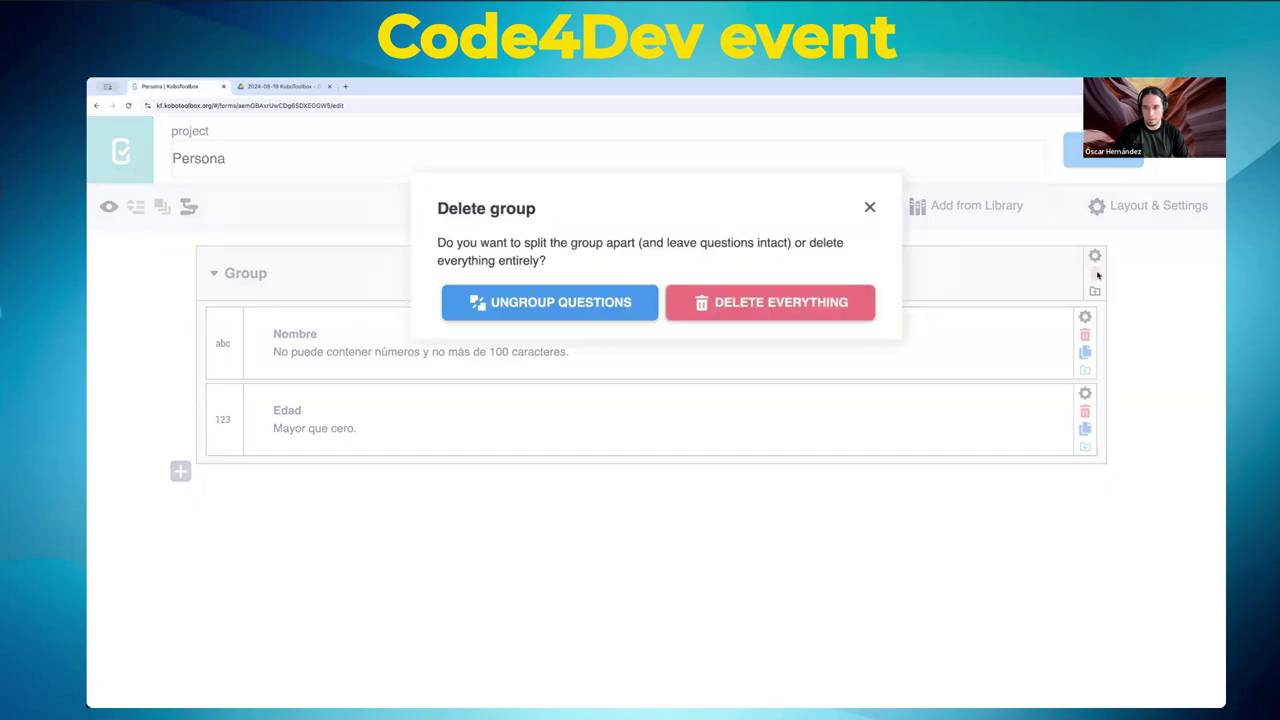
left_click(532, 296)
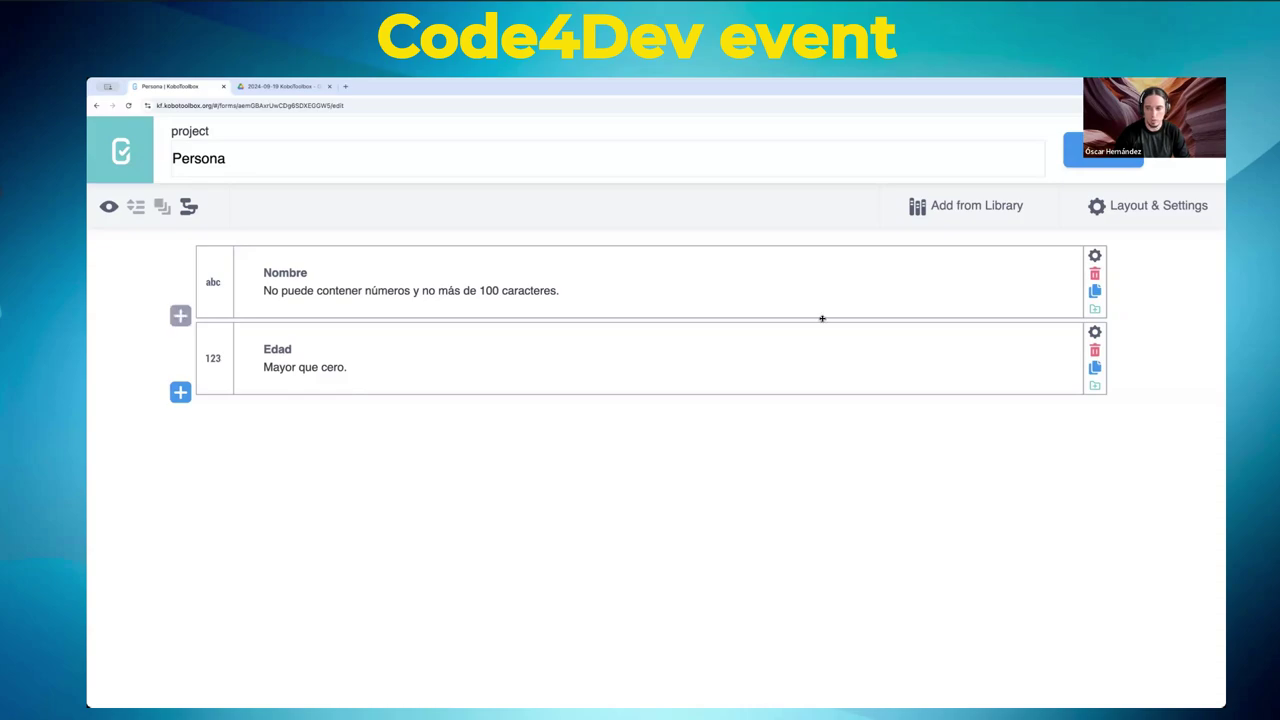
left_click(1095, 258)
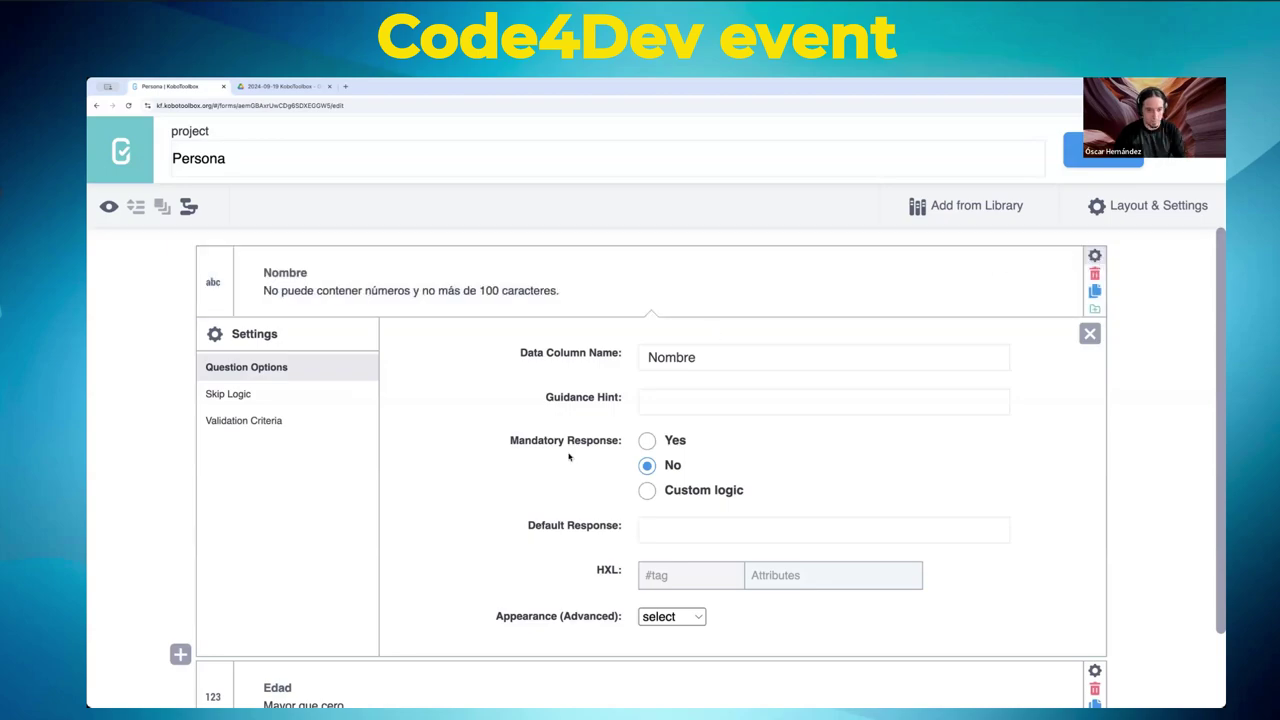
left_click(1095, 255)
left_click(1095, 255)
scroll(412, 412, "down", 1)
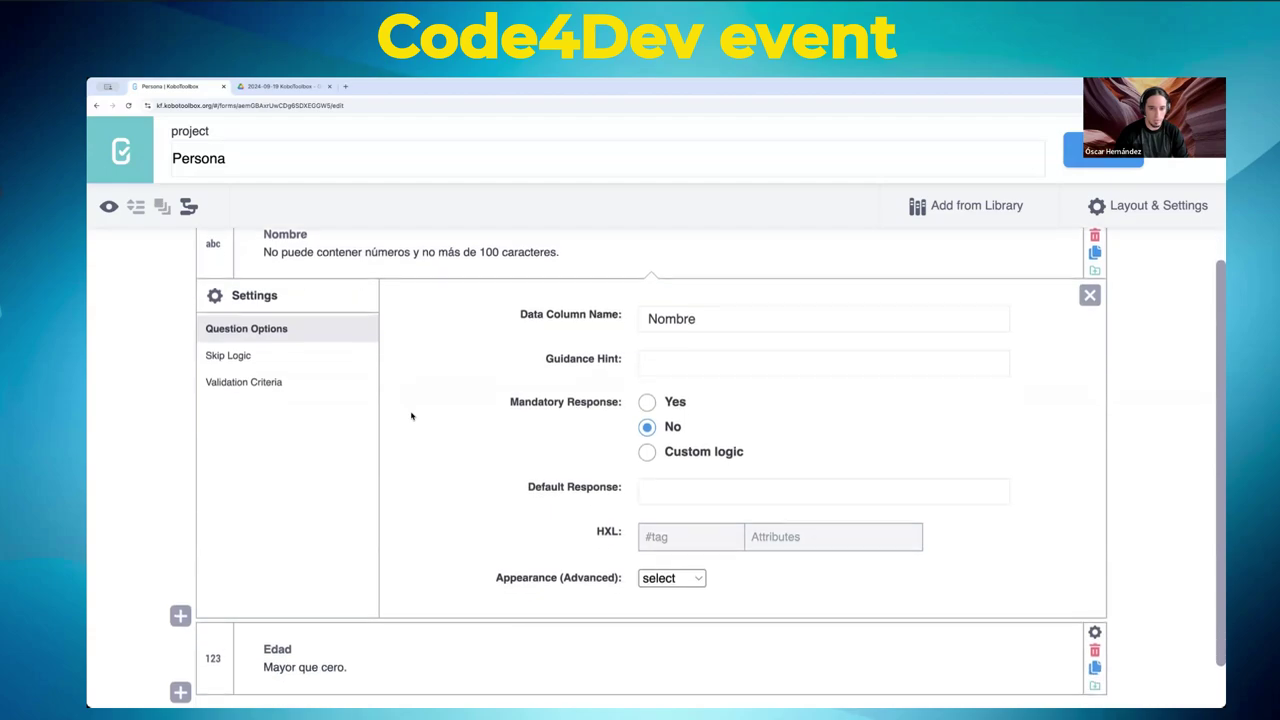
double_click(714, 328)
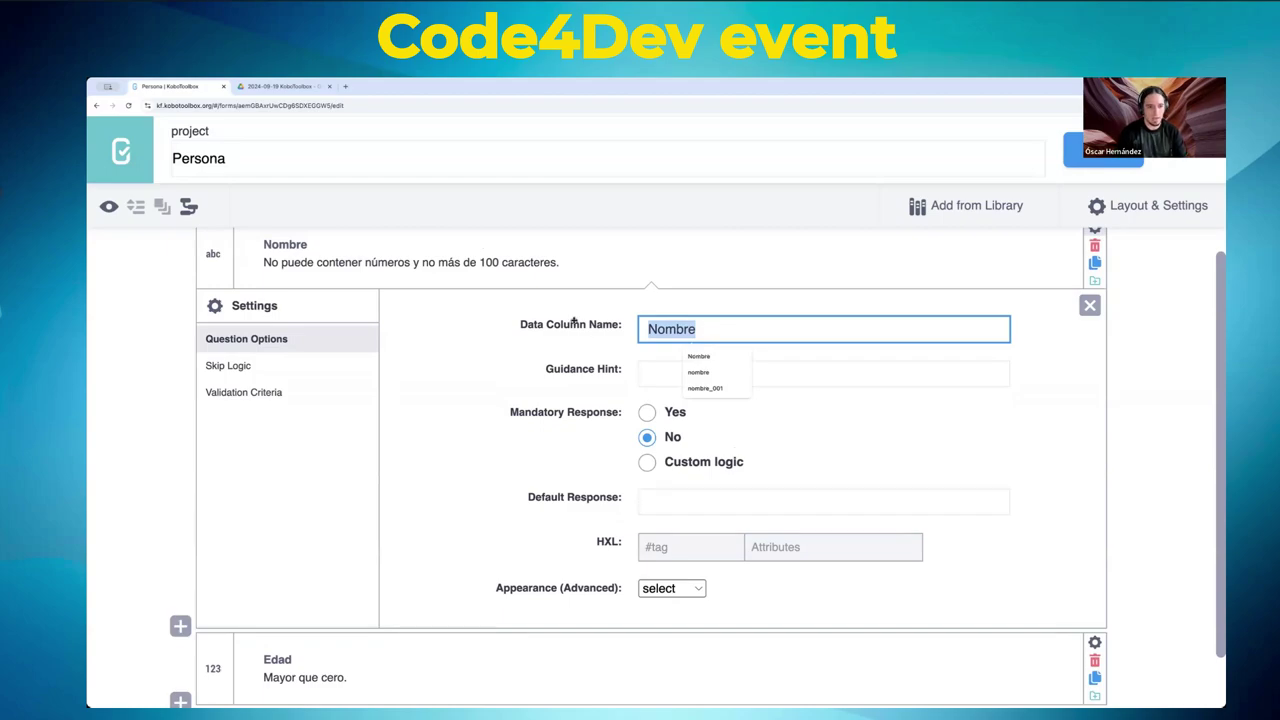
left_click(282, 243)
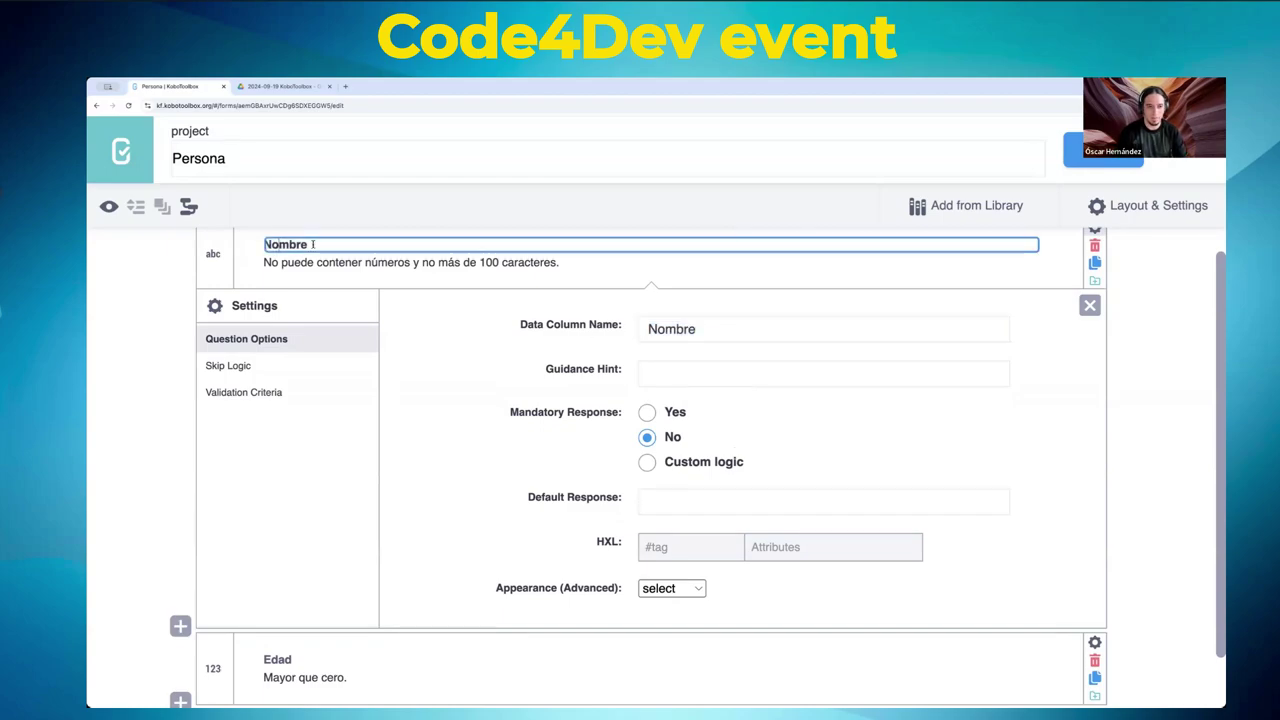
type("y ape")
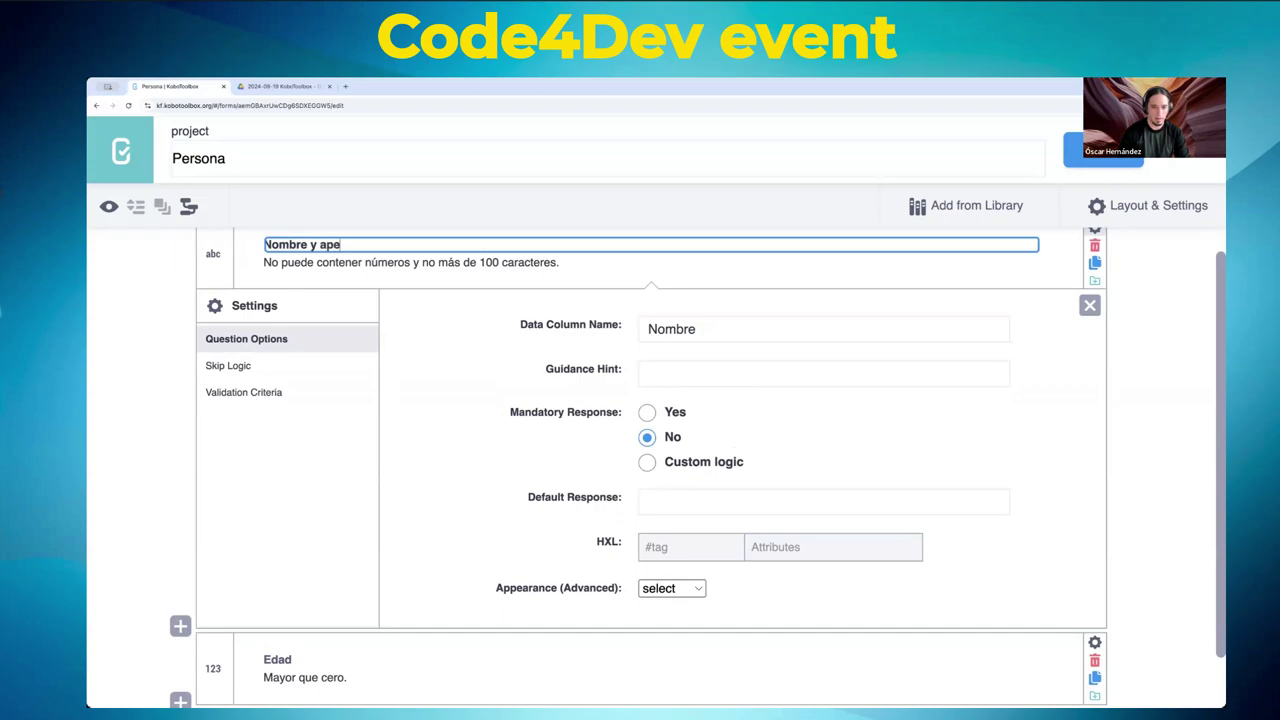
type("llidos")
key("Tab")
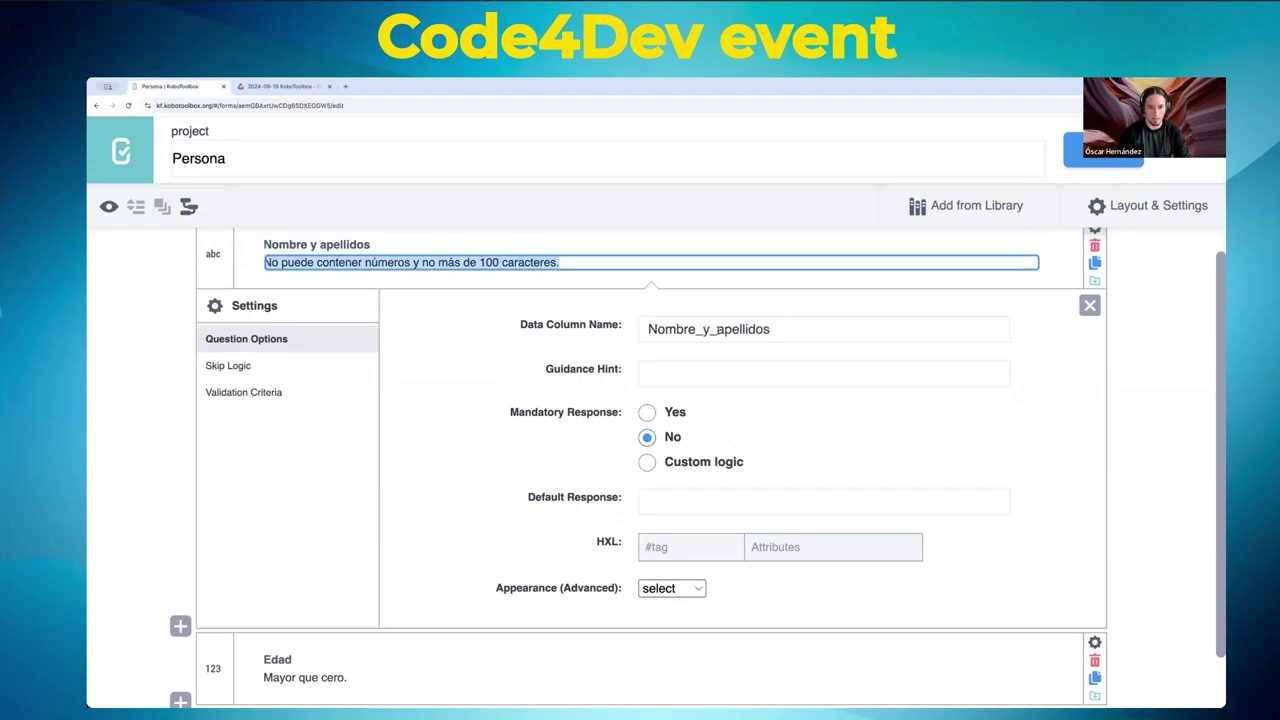
double_click(352, 243)
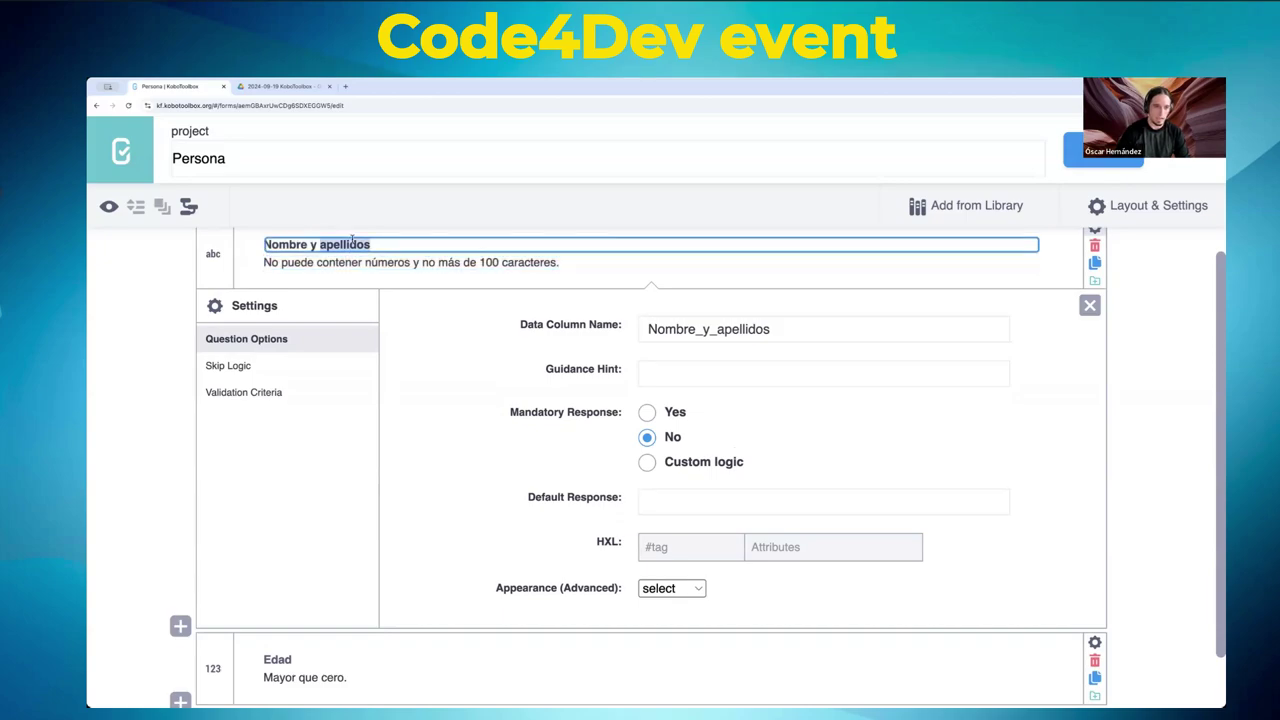
key("BackSpace")
key("BackSpace")
key("BackSpace")
key("BackSpace")
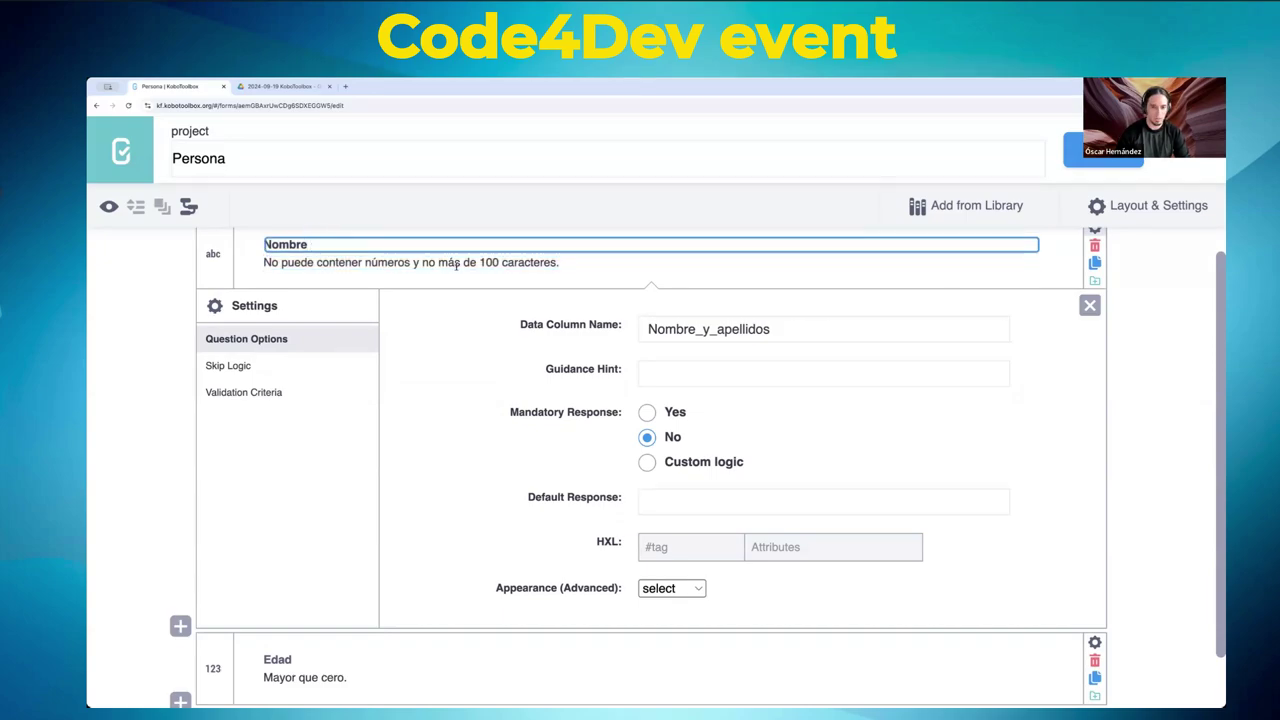
double_click(697, 329)
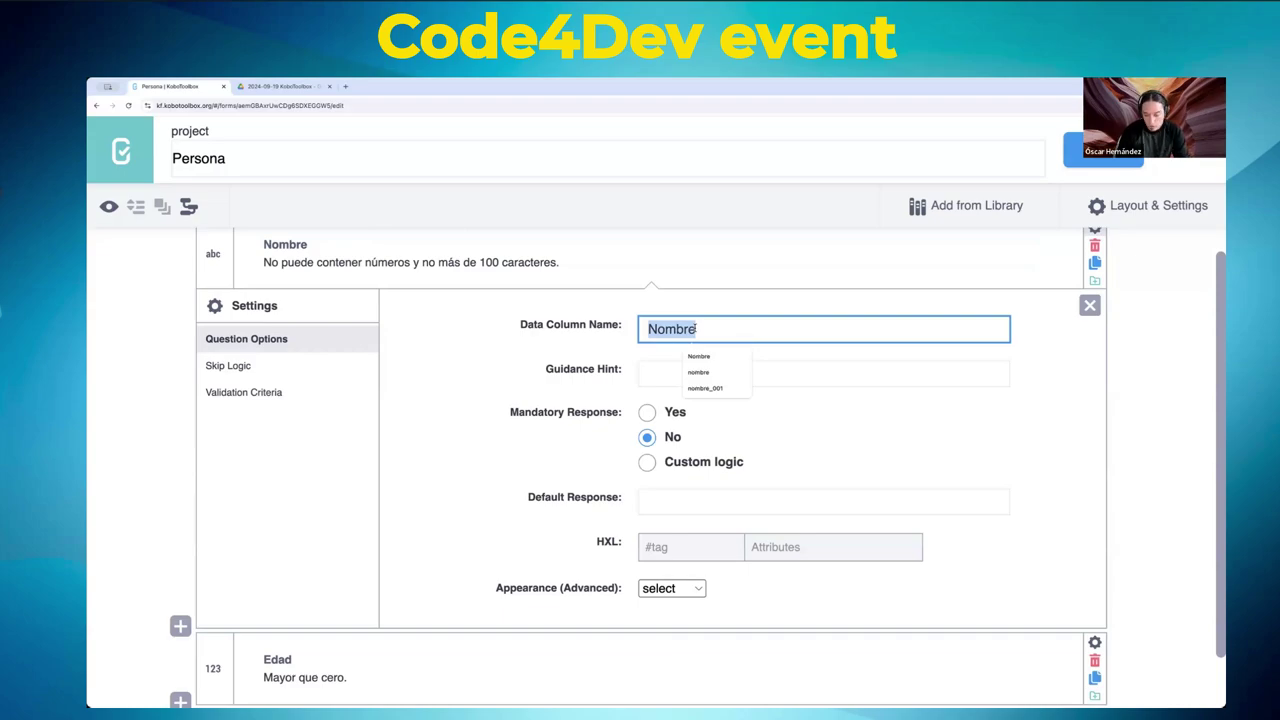
type("nombre")
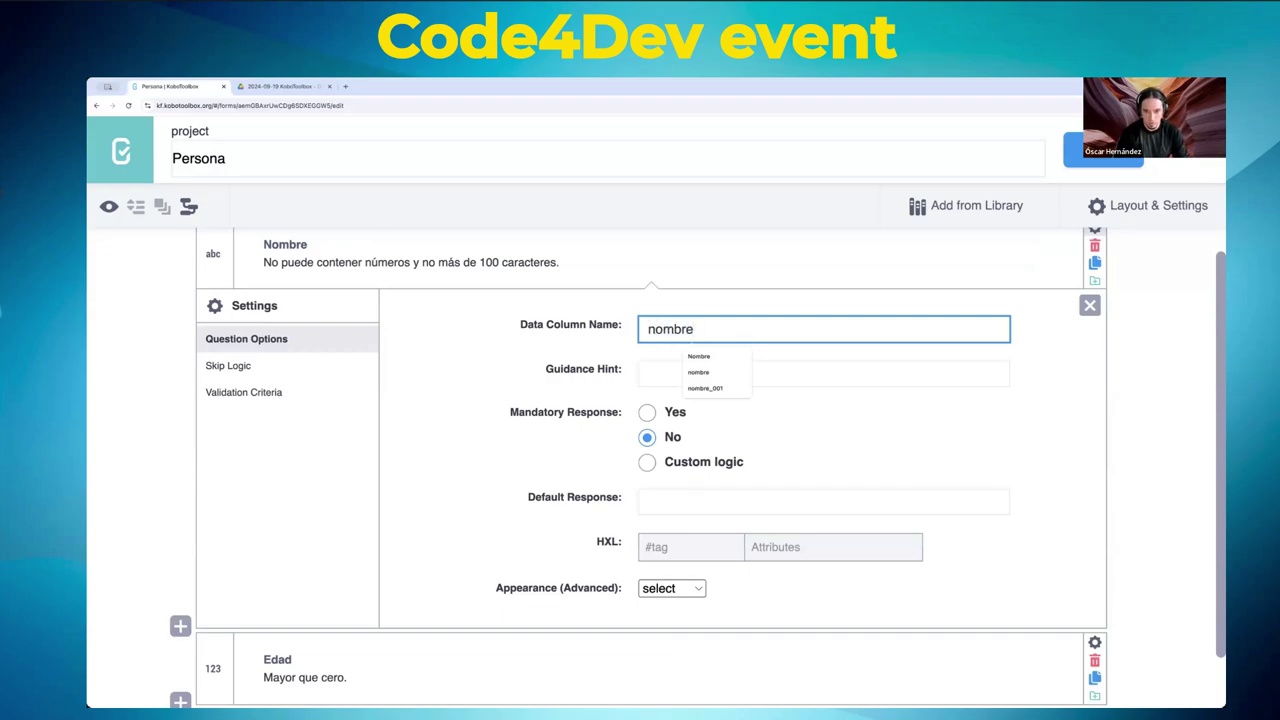
type("_")
key("BackSpace")
type("apellidos")
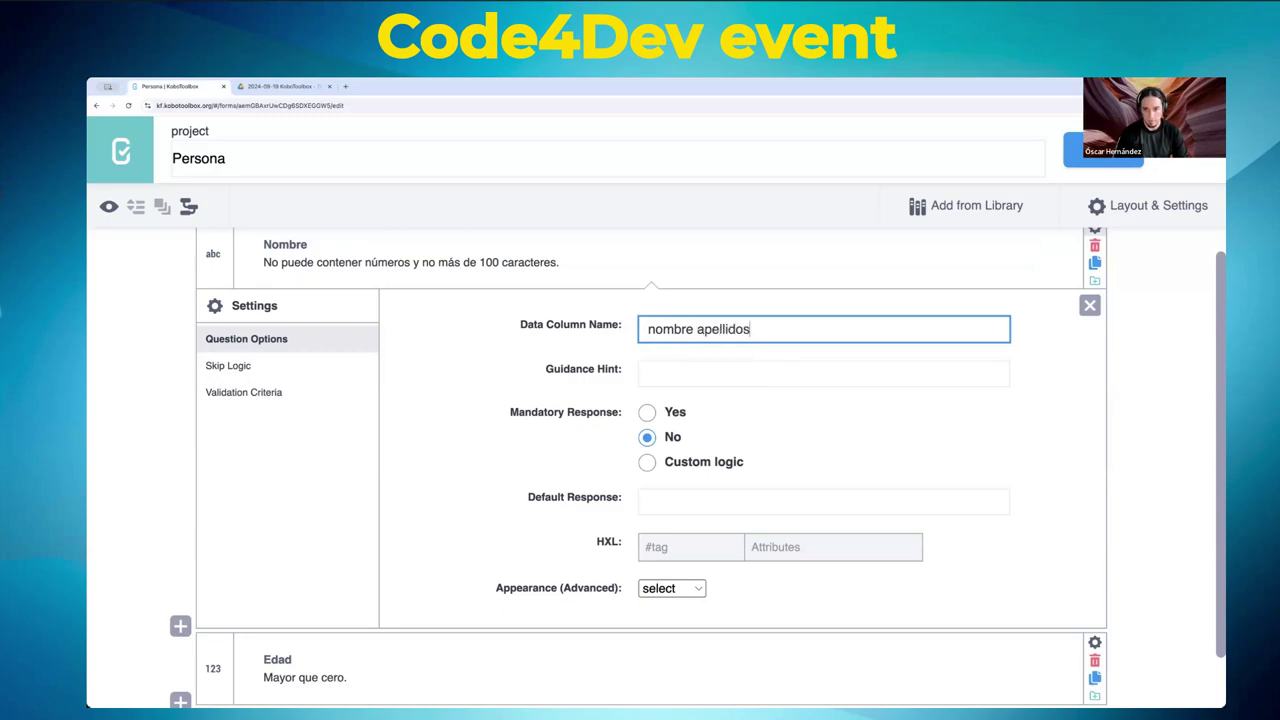
key("Tab")
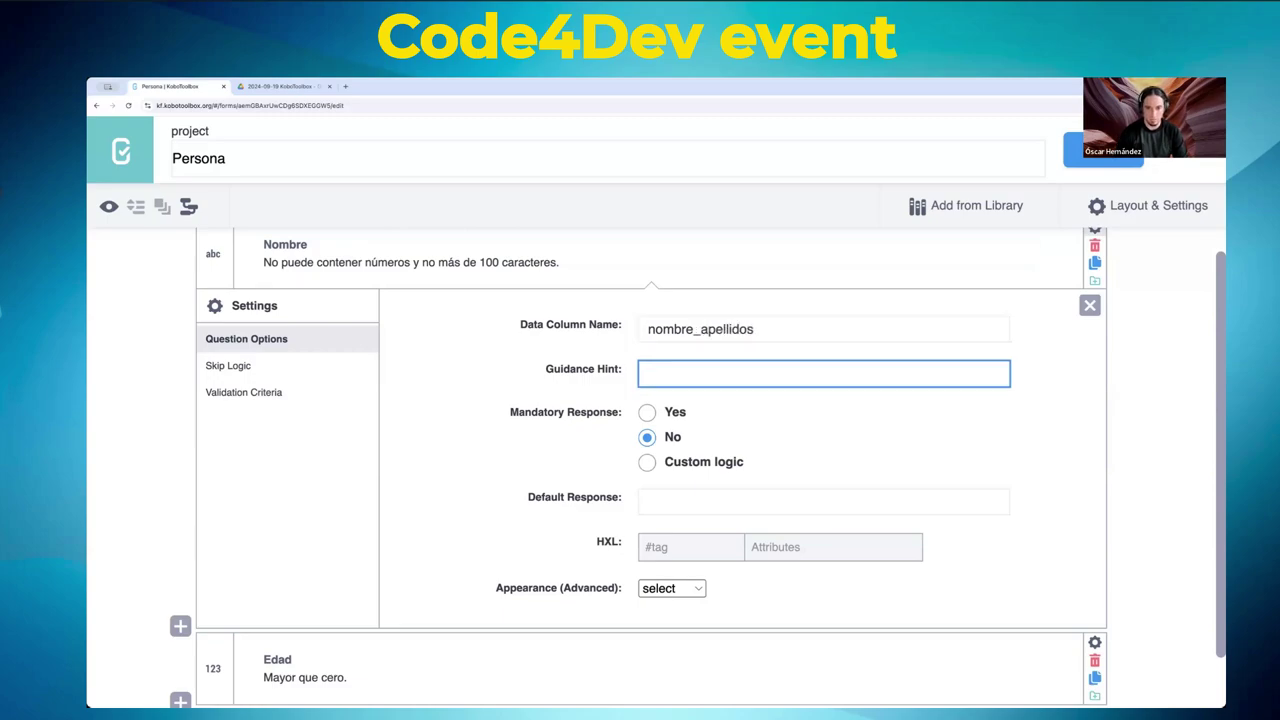
left_click(703, 334)
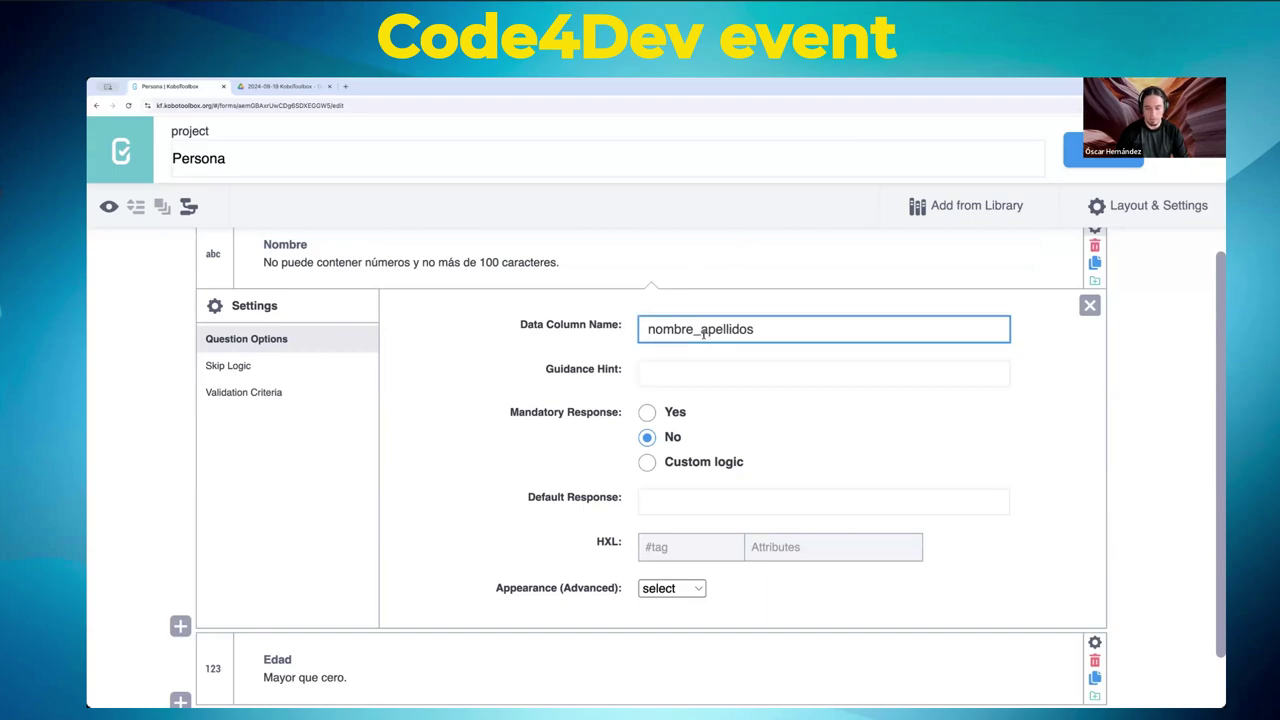
double_click(703, 334)
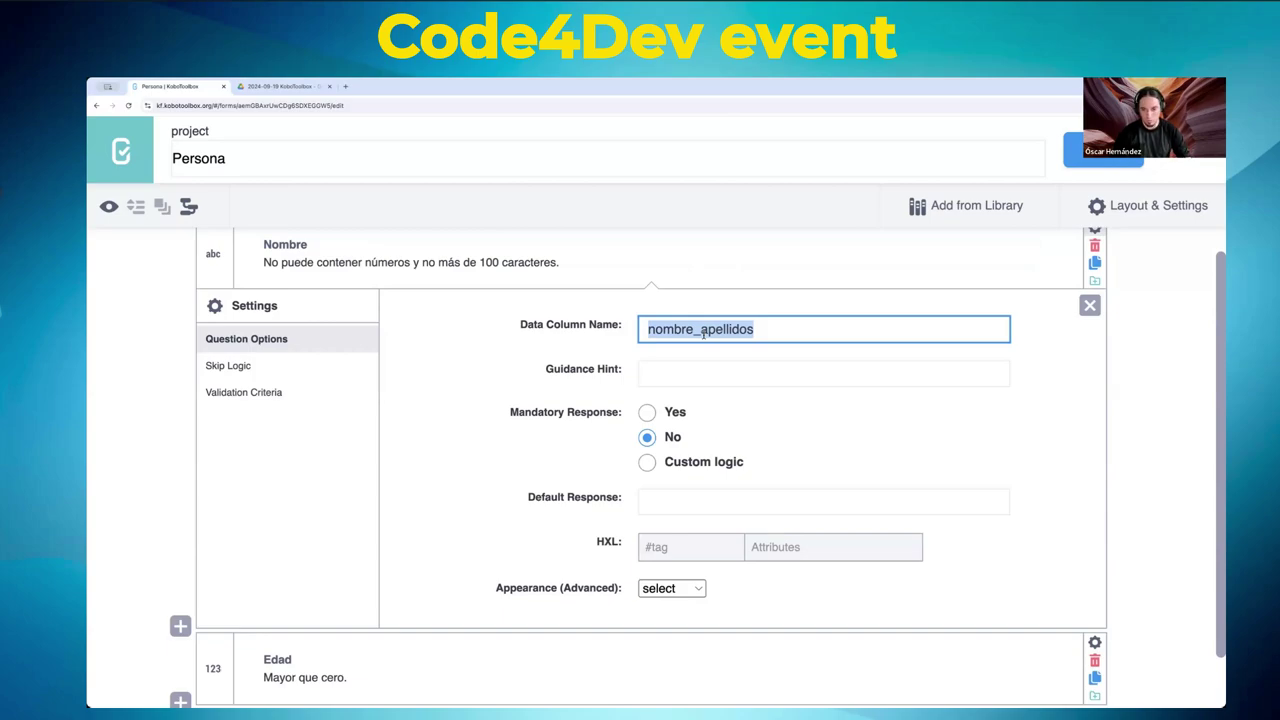
left_click(703, 334)
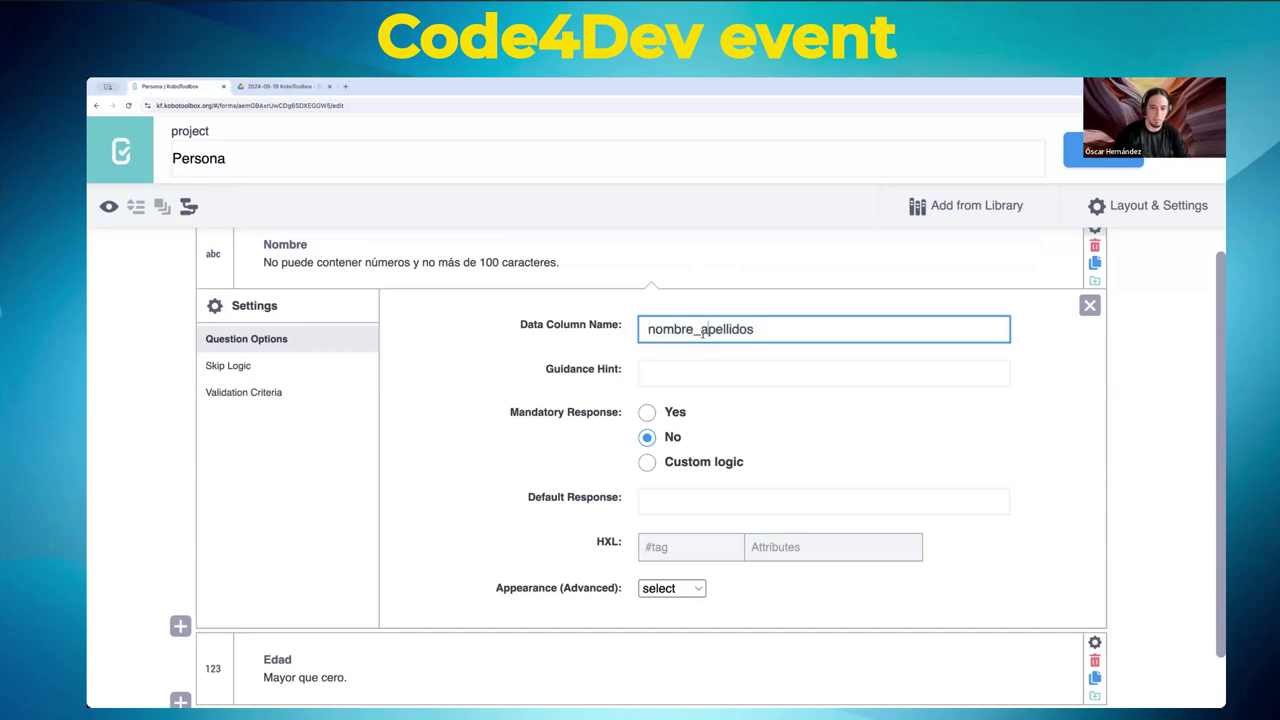
double_click(723, 330)
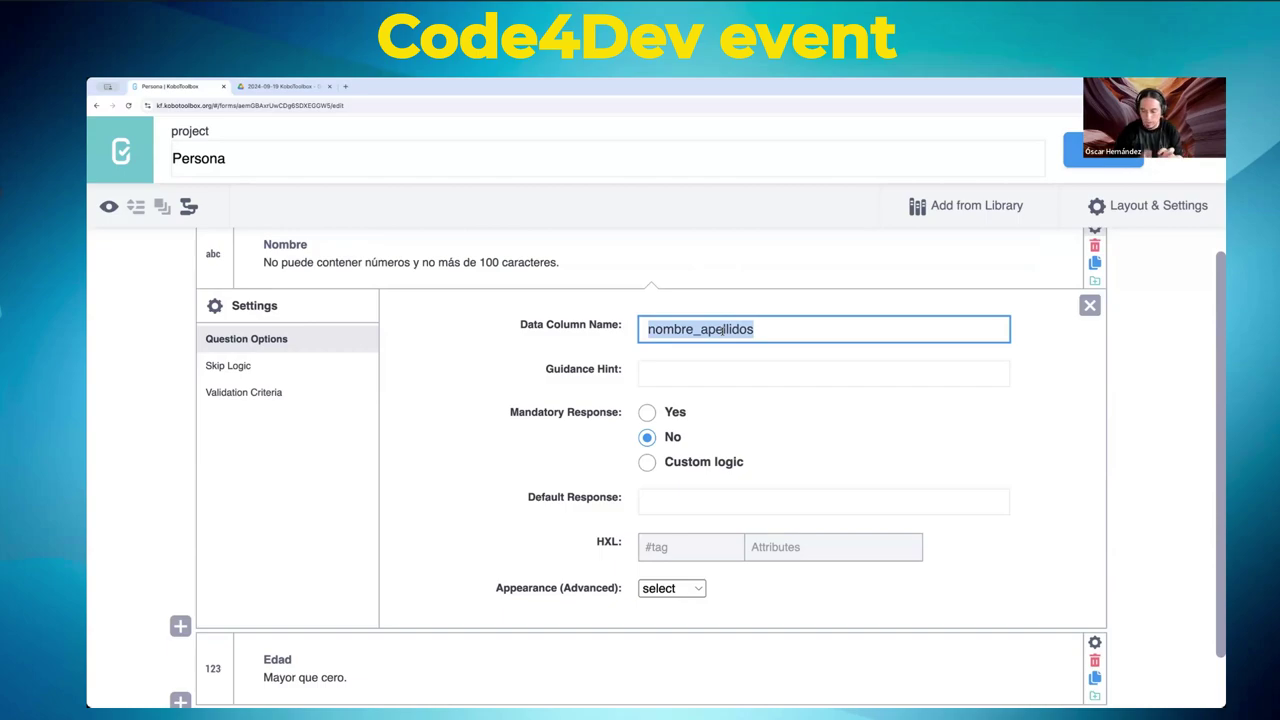
left_click(338, 248)
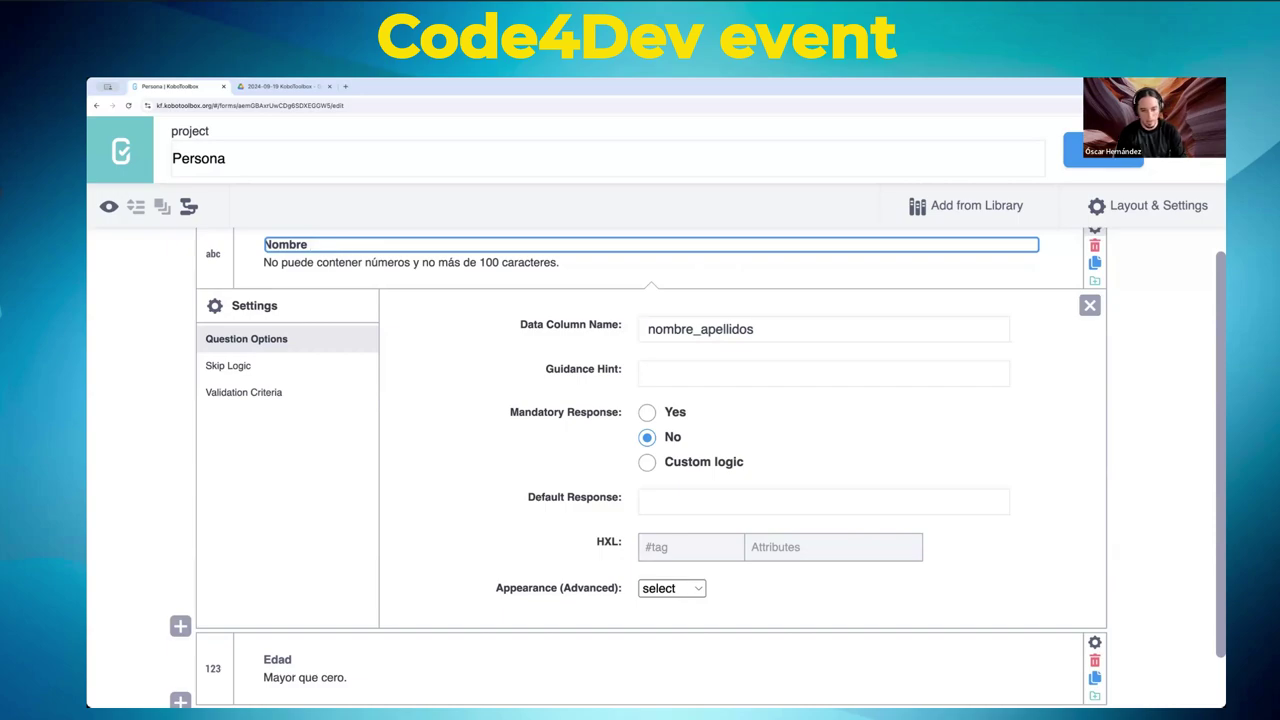
type("kjasd;lk")
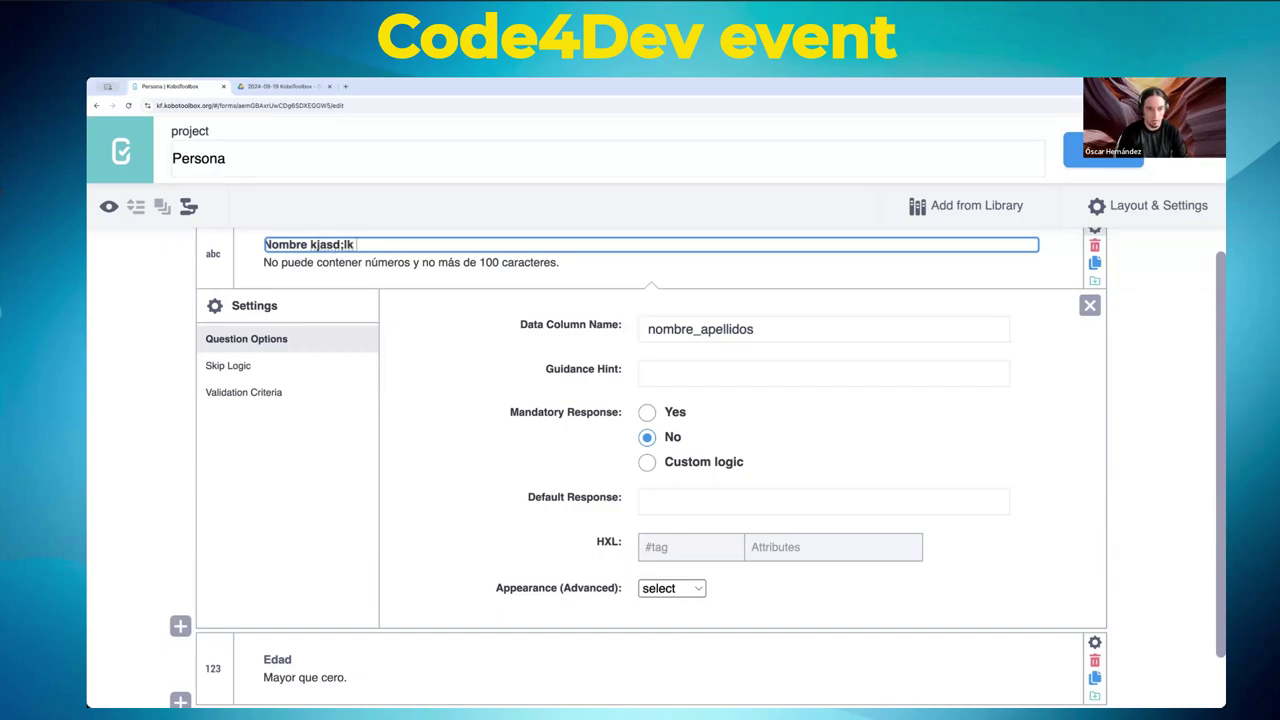
key("Tab")
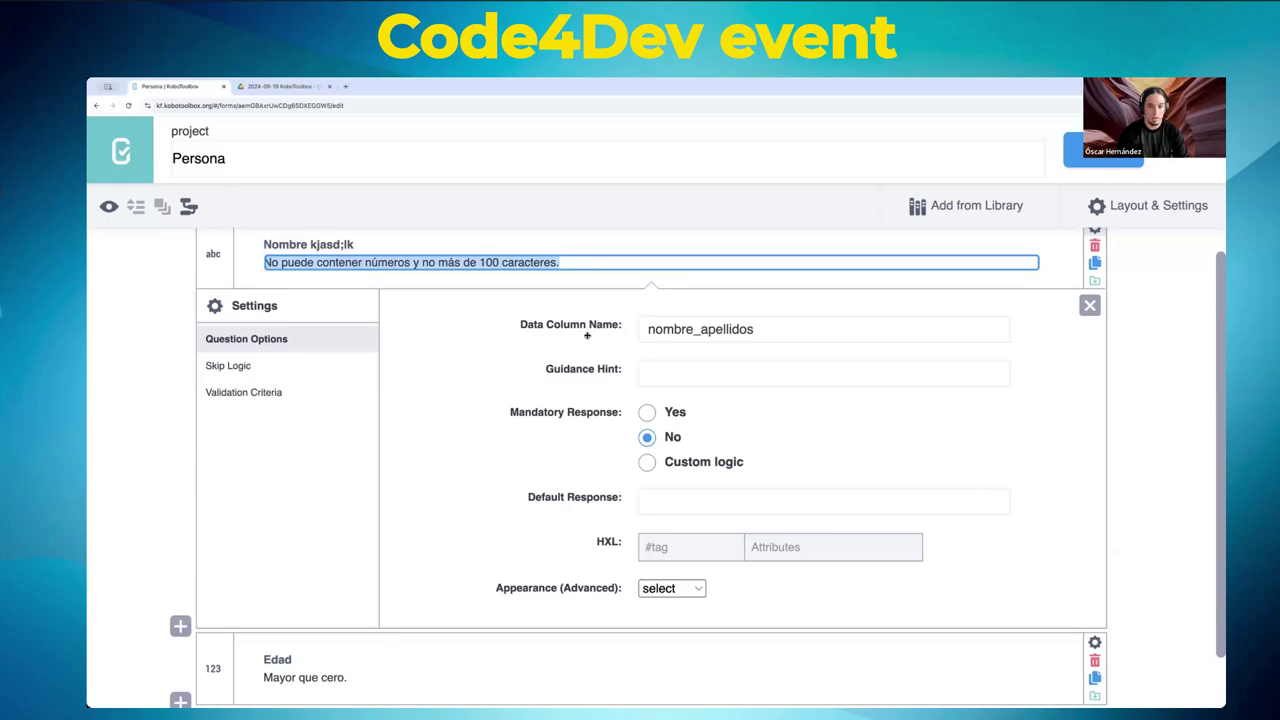
left_click(780, 322)
left_click(350, 245)
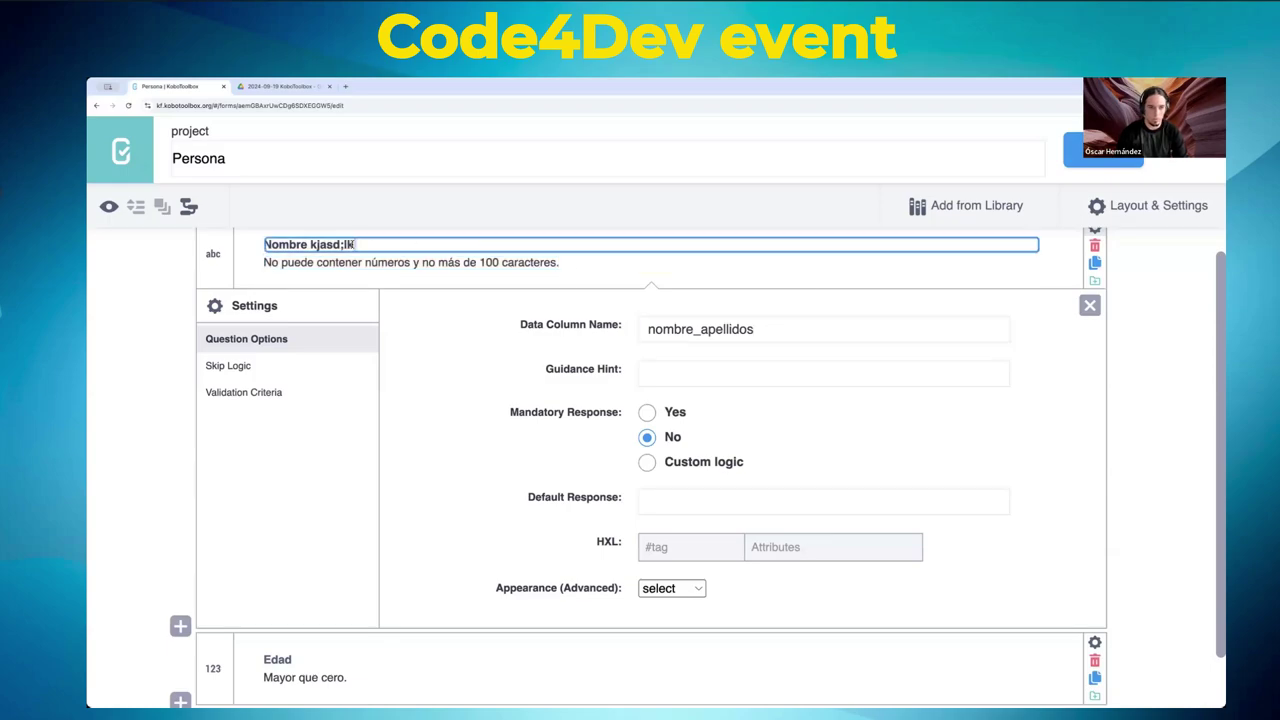
key("BackSpace")
key("BackSpace")
key("BackSpace")
key("BackSpace")
key("BackSpace")
key("BackSpace")
key("BackSpace")
key("BackSpace")
key("BackSpace")
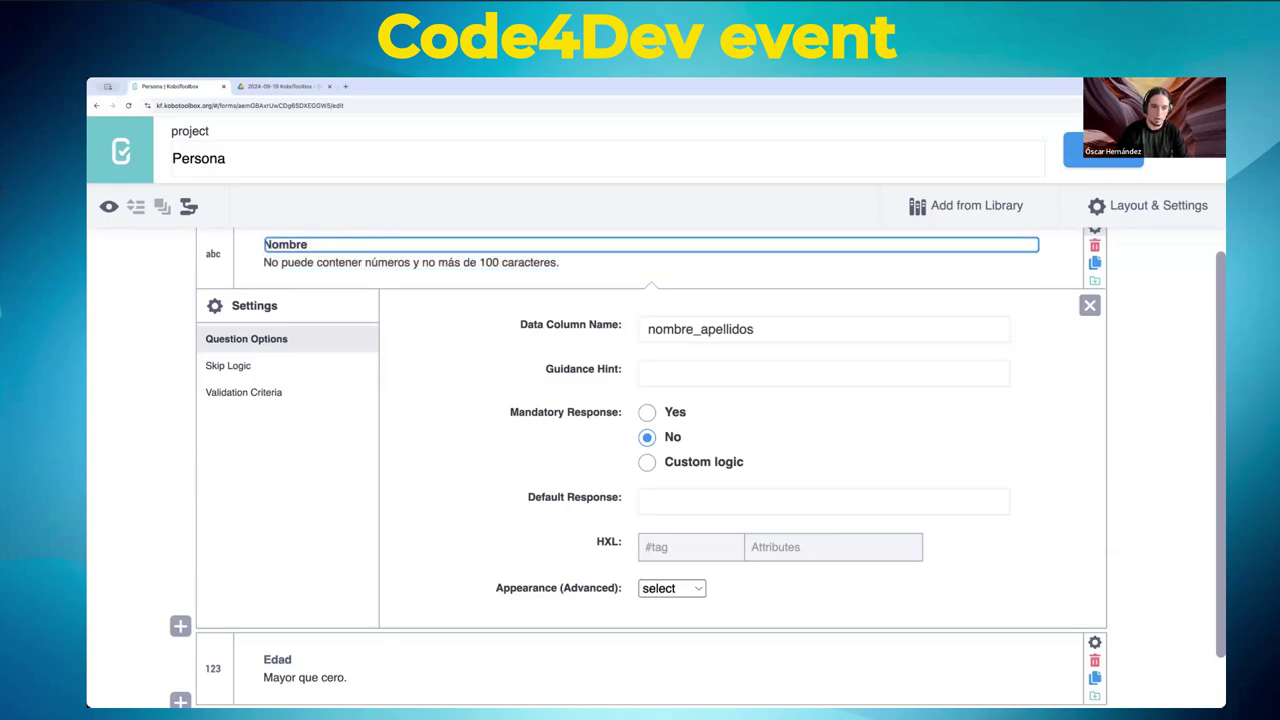
left_click(683, 381)
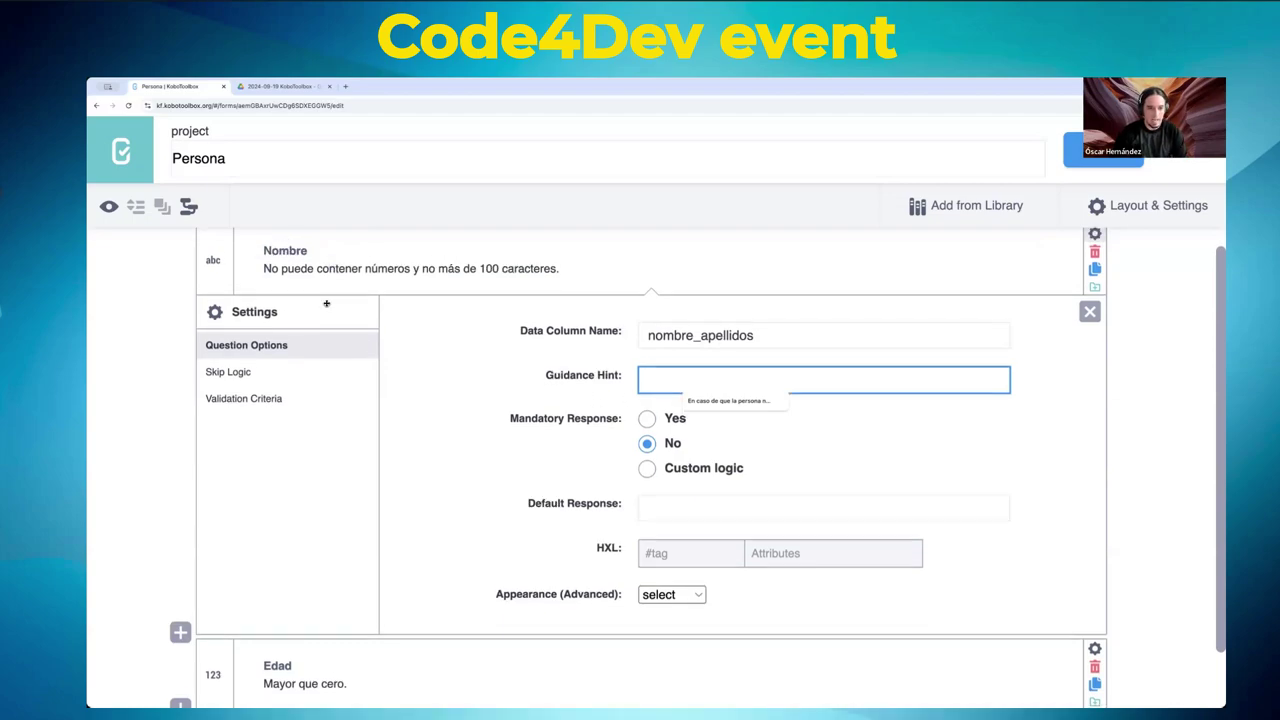
- Enter 'No pongas nombres en japonés.' as Nombre's guidance hint and save the form
scroll(286, 297, "up", 1)
left_click(281, 298)
triple_click(281, 298)
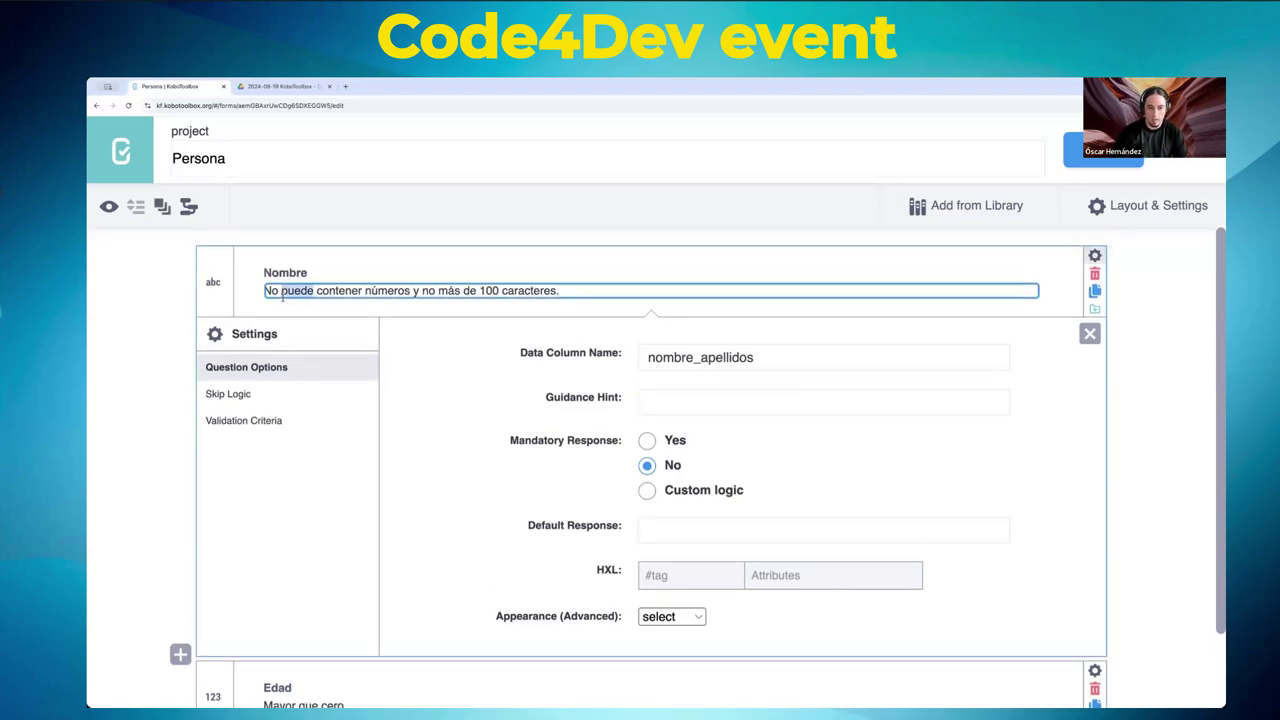
left_click(684, 396)
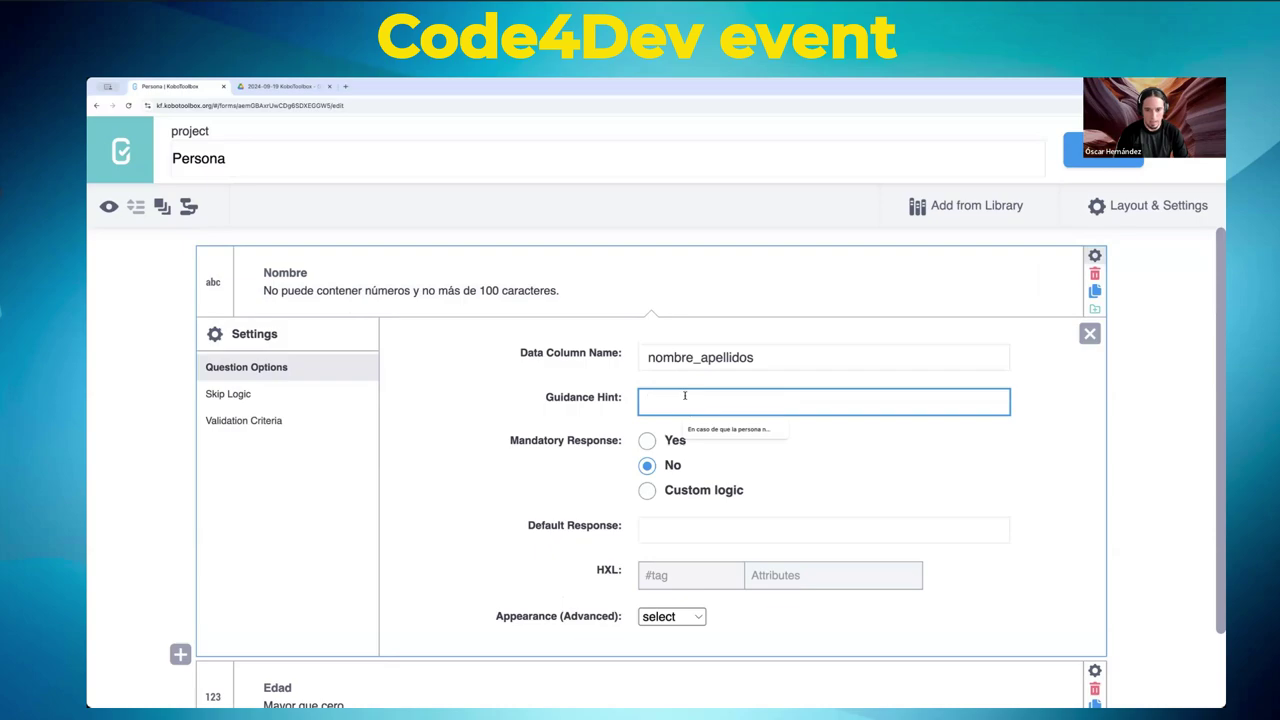
type("No pongas n")
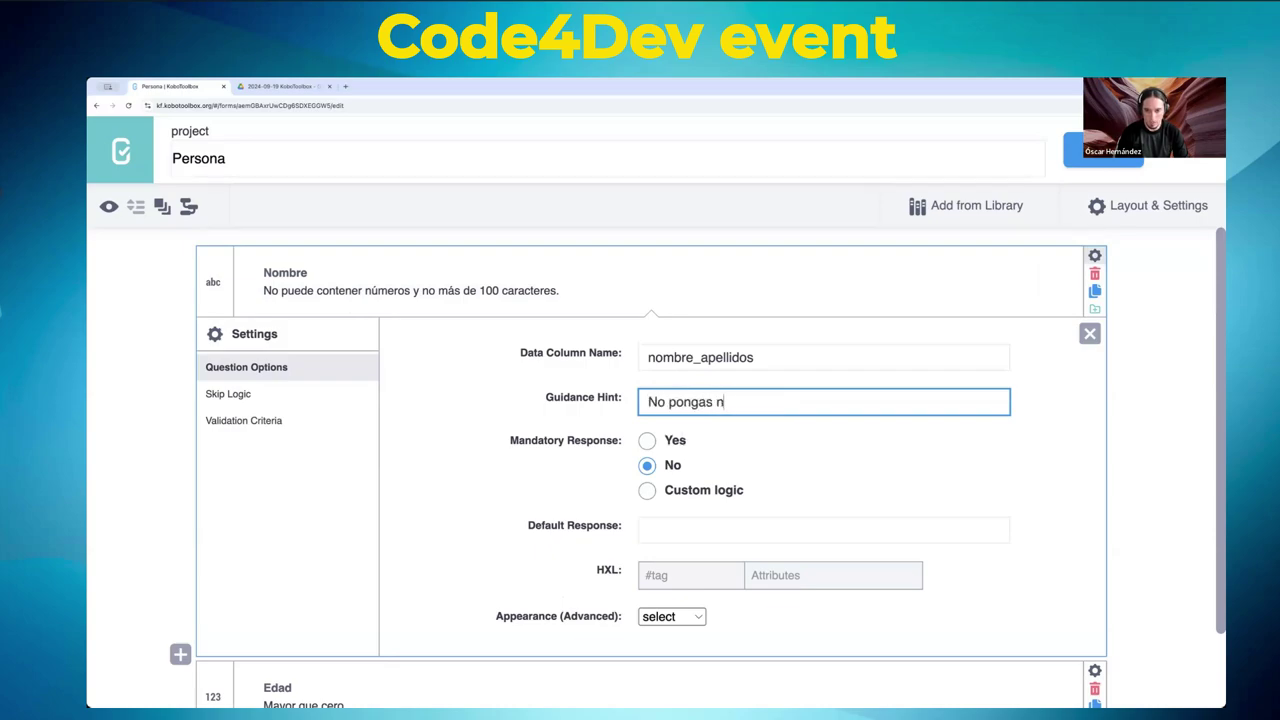
type("ombres ")
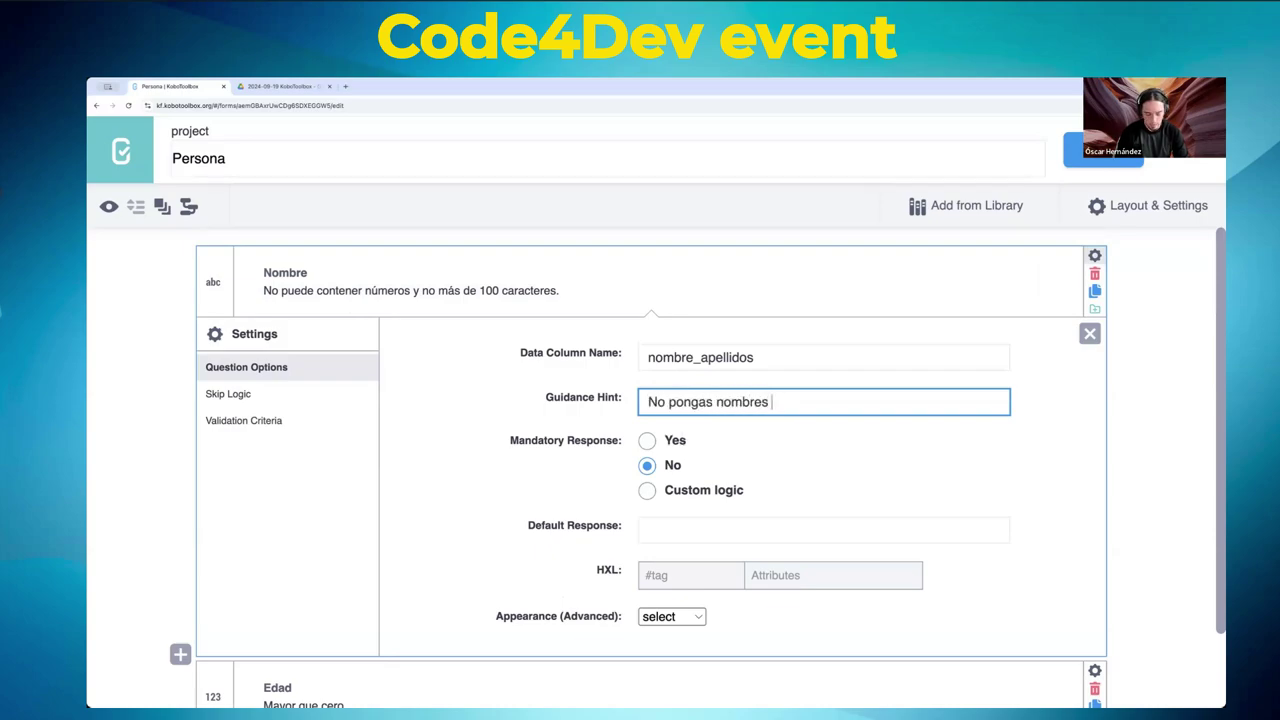
type("en jap")
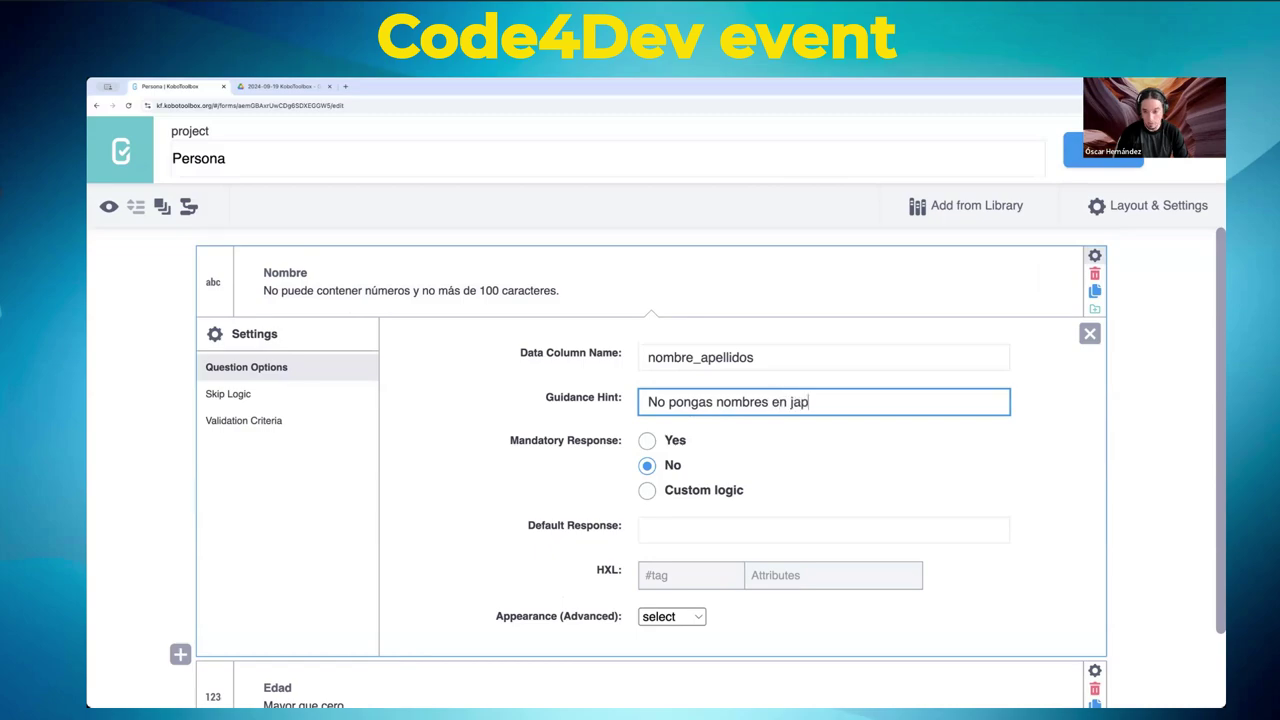
type("onés.")
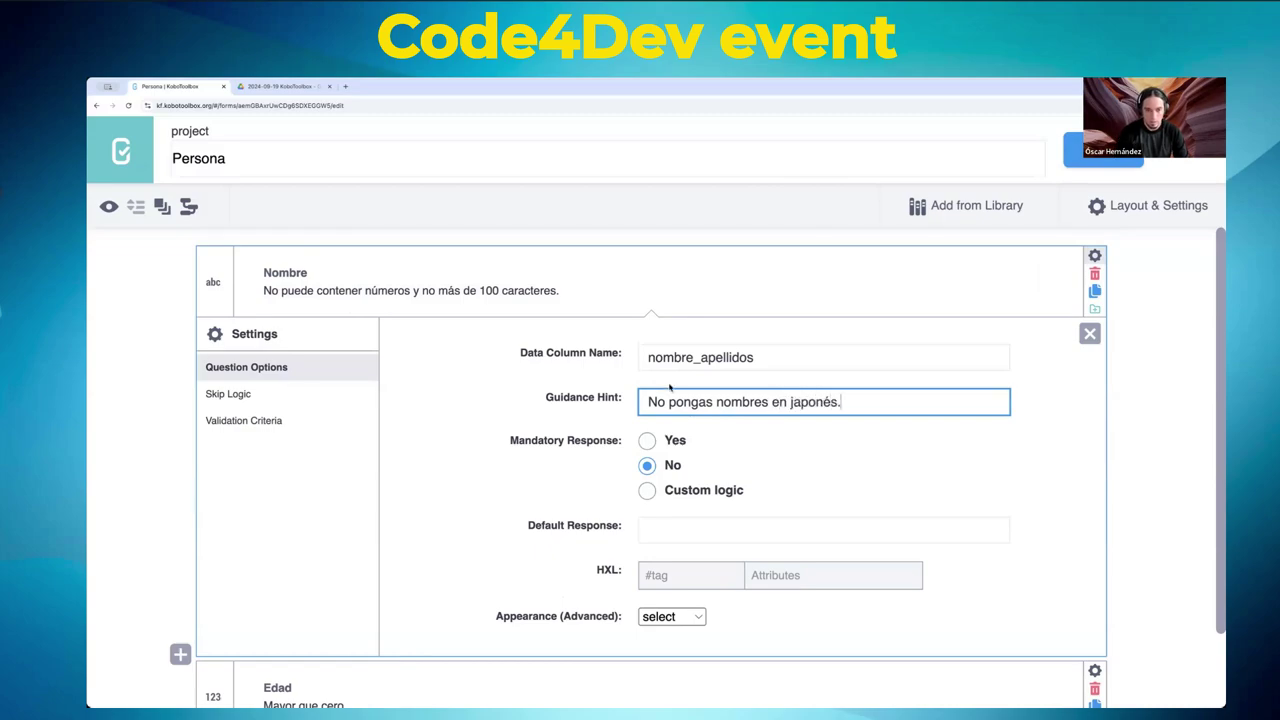
left_click(595, 341)
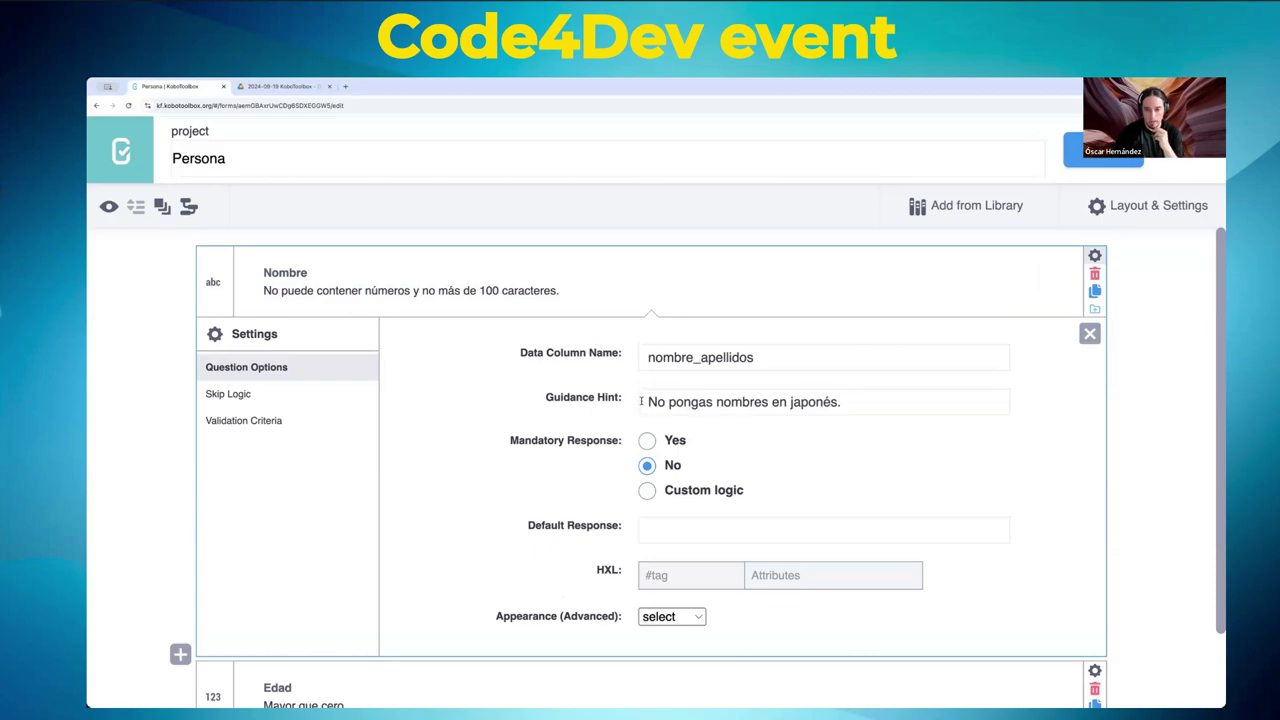
left_click_drag(641, 401, 863, 400)
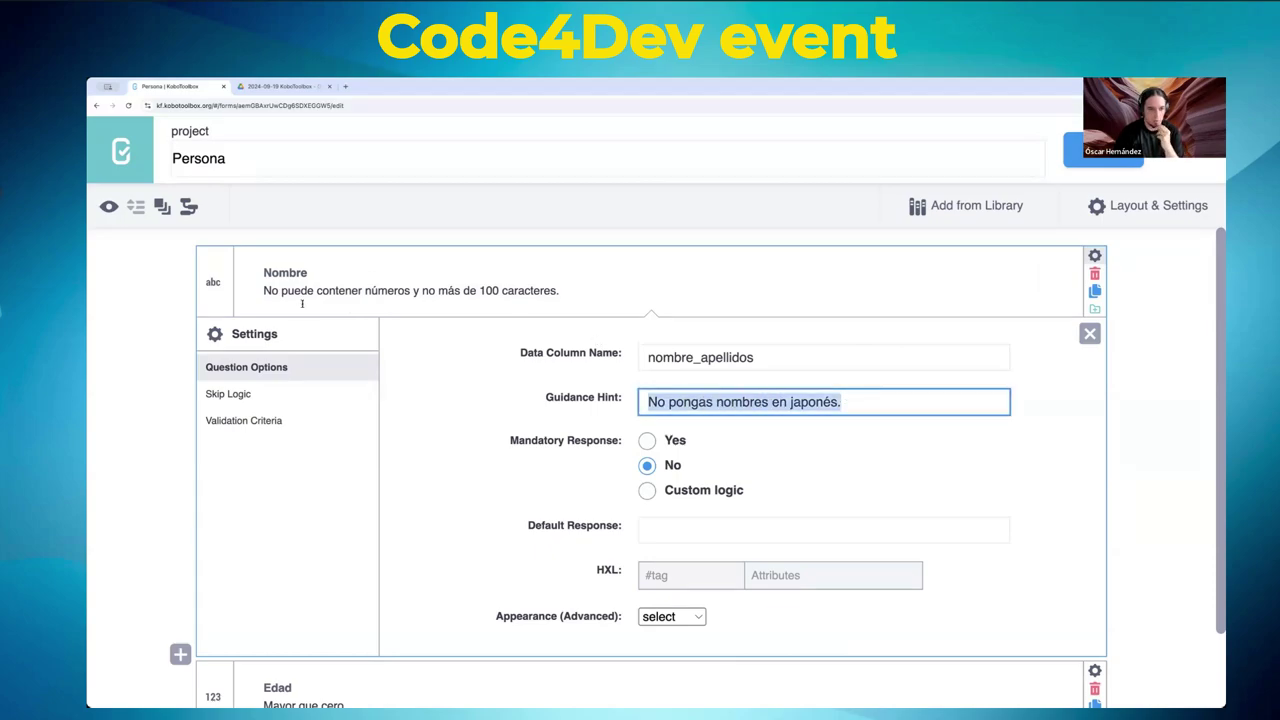
left_click(1095, 150)
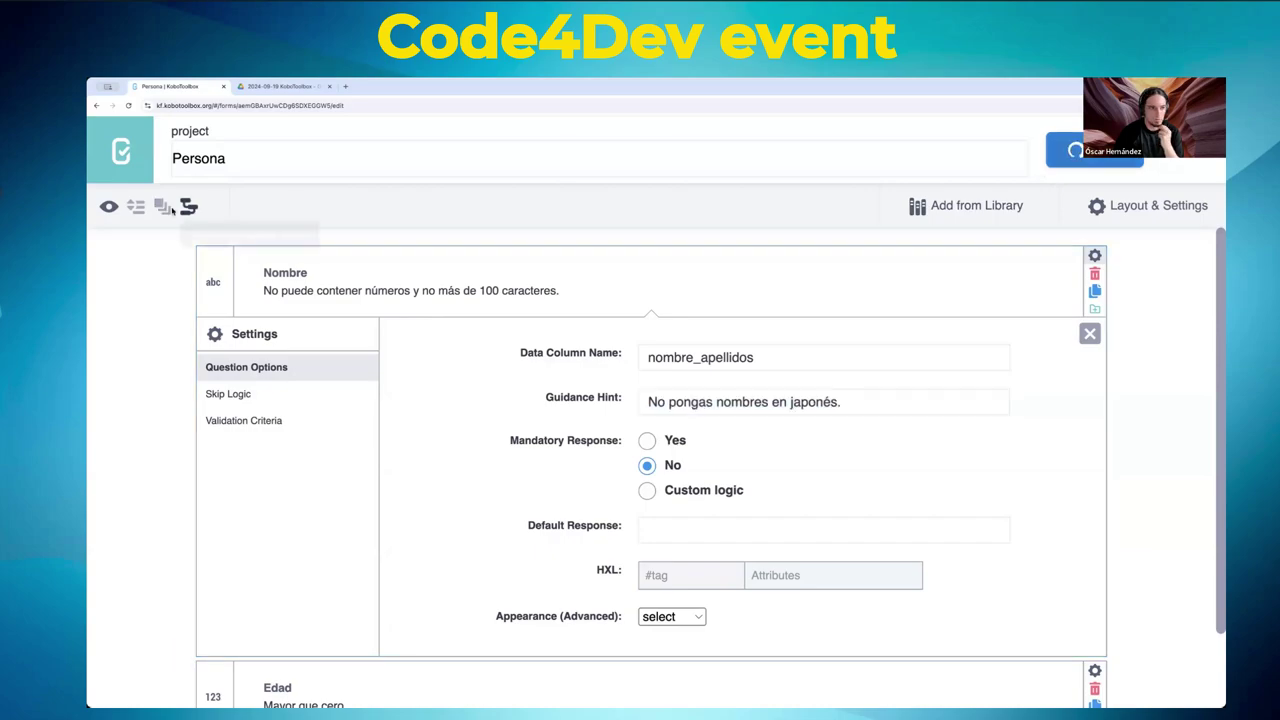
left_click(108, 206)
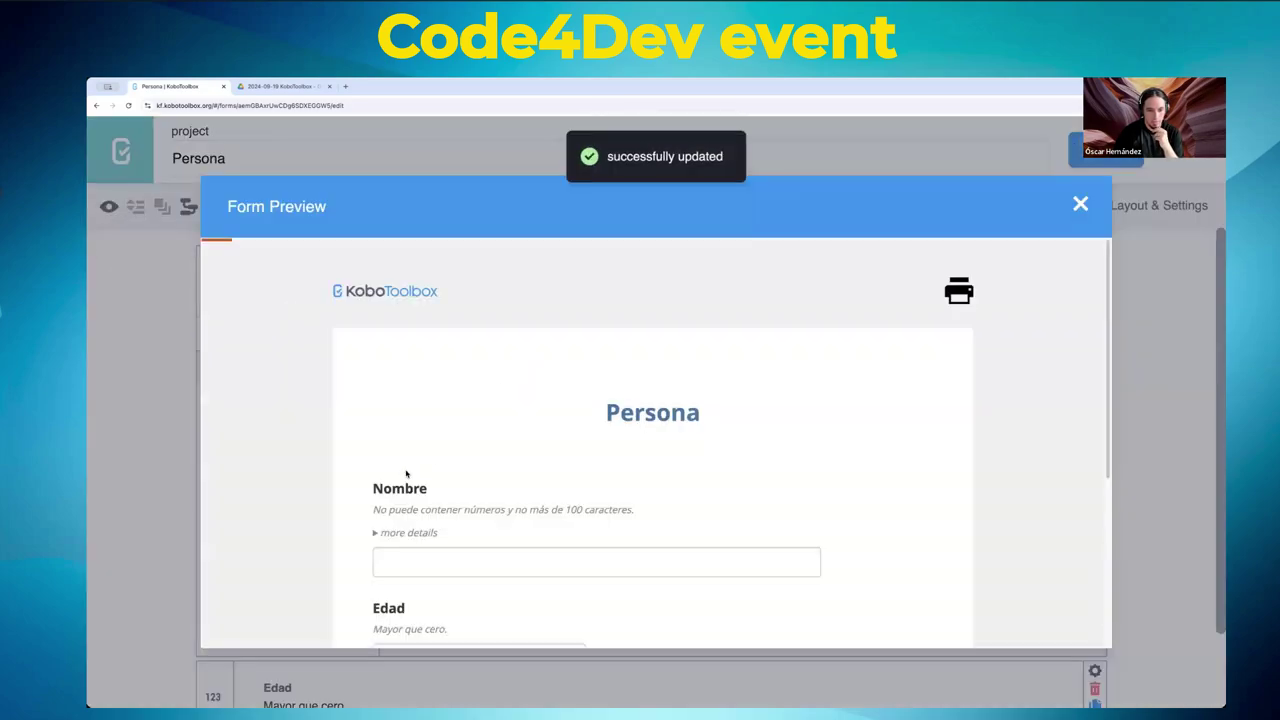
left_click_drag(378, 512, 643, 517)
scroll(520, 500, "down", 1)
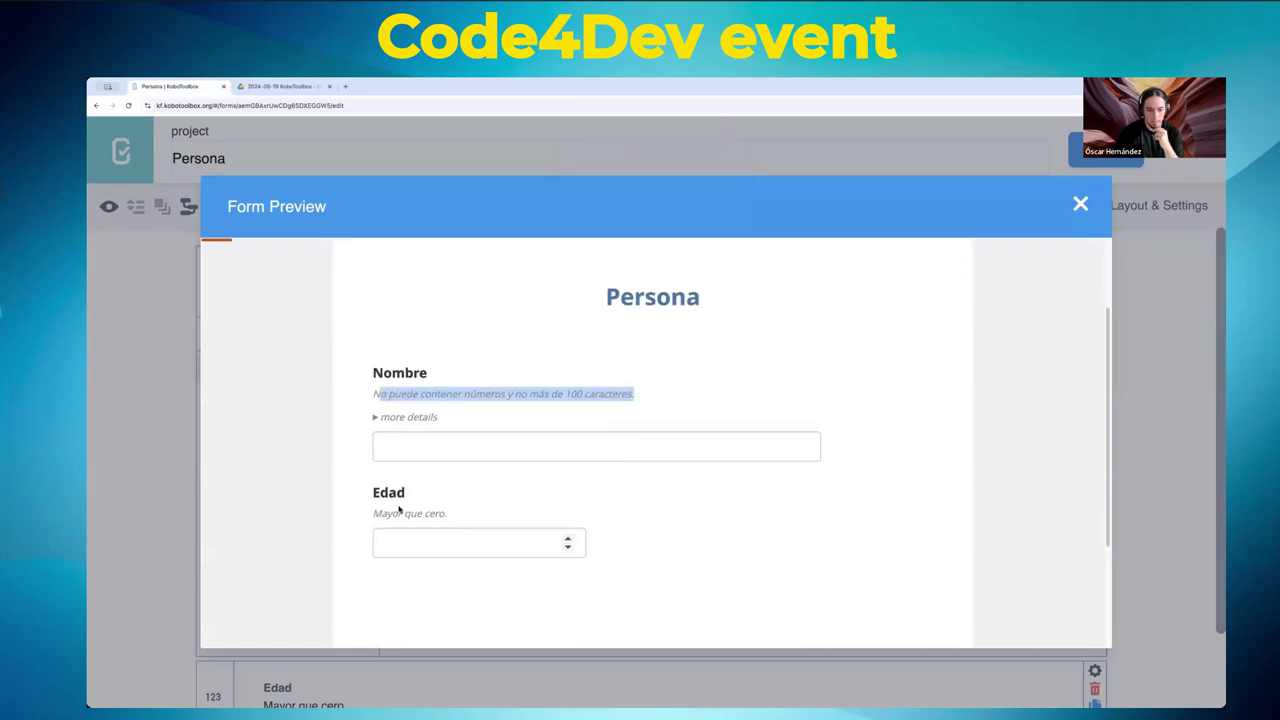
left_click(376, 417)
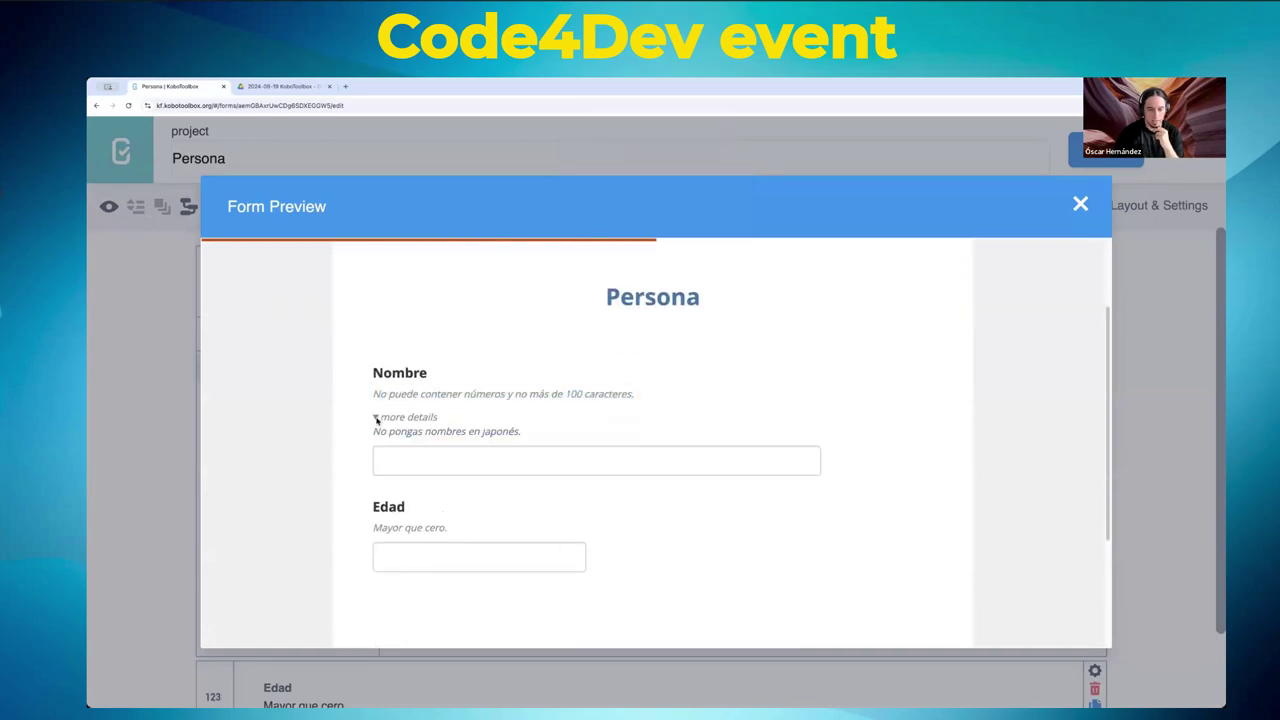
left_click(376, 418)
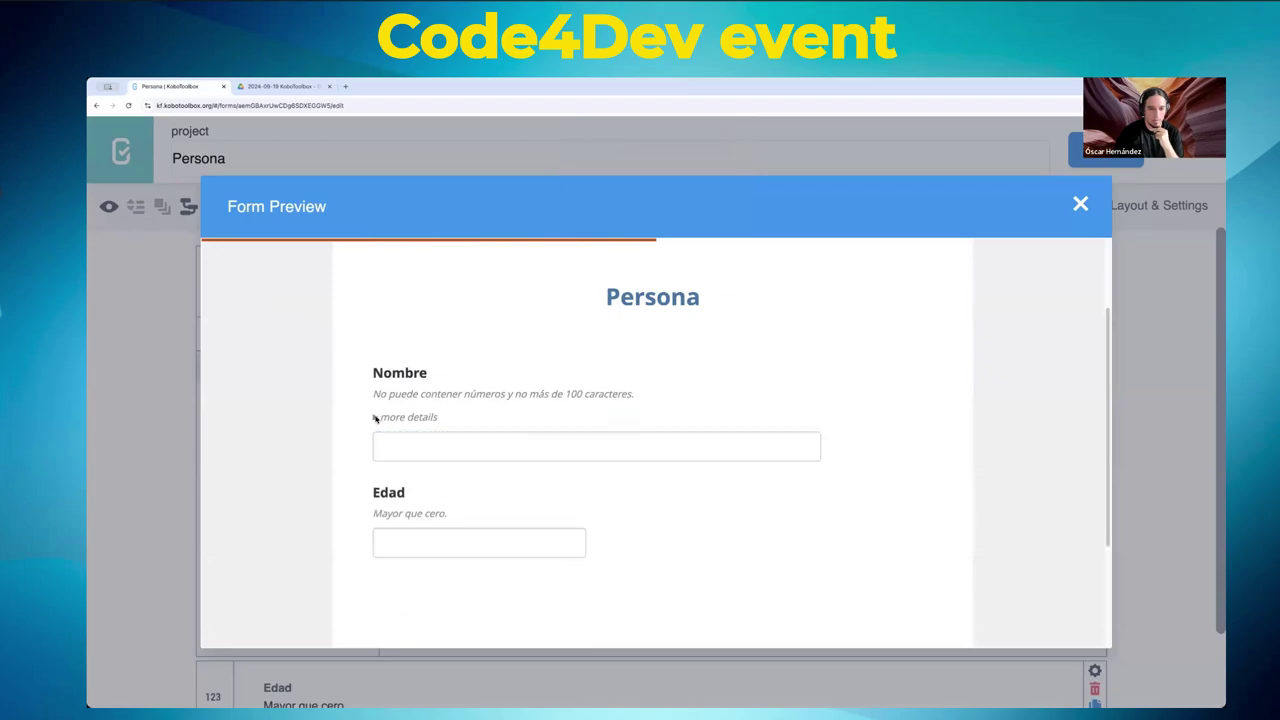
- Close the form preview and delete the guidance hint from the Nombre question
left_click(1080, 204)
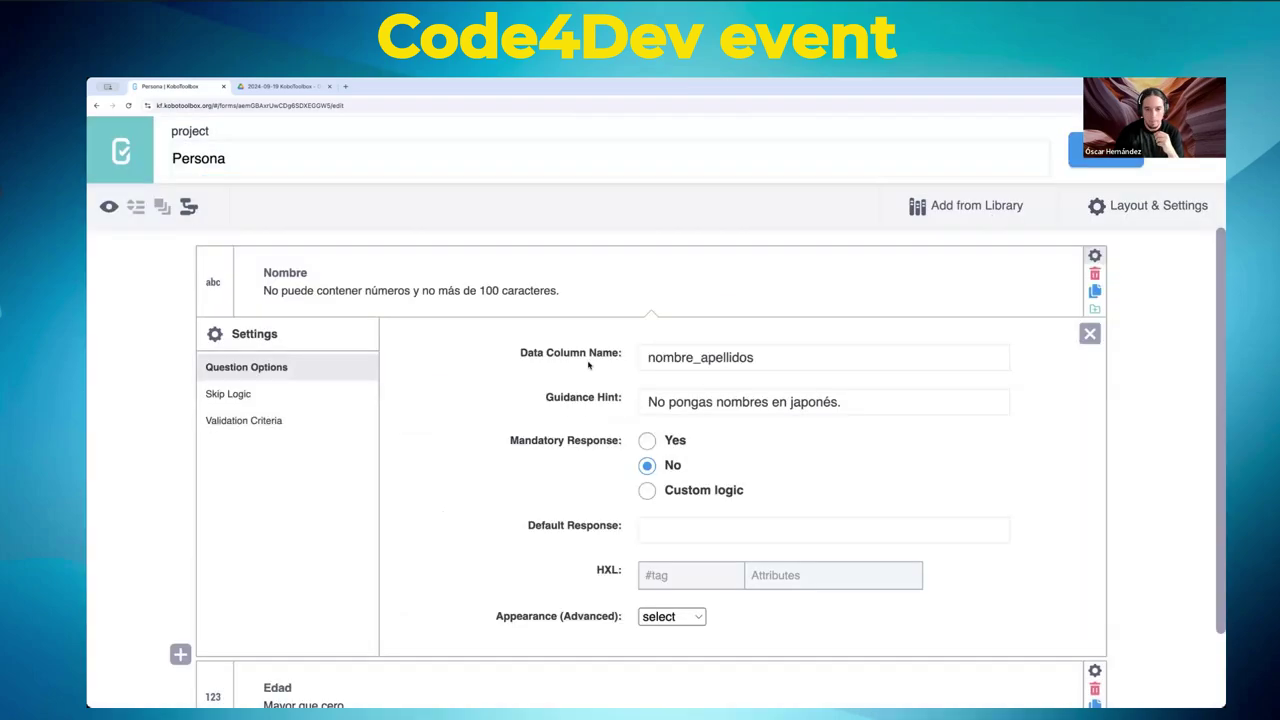
left_click(746, 402)
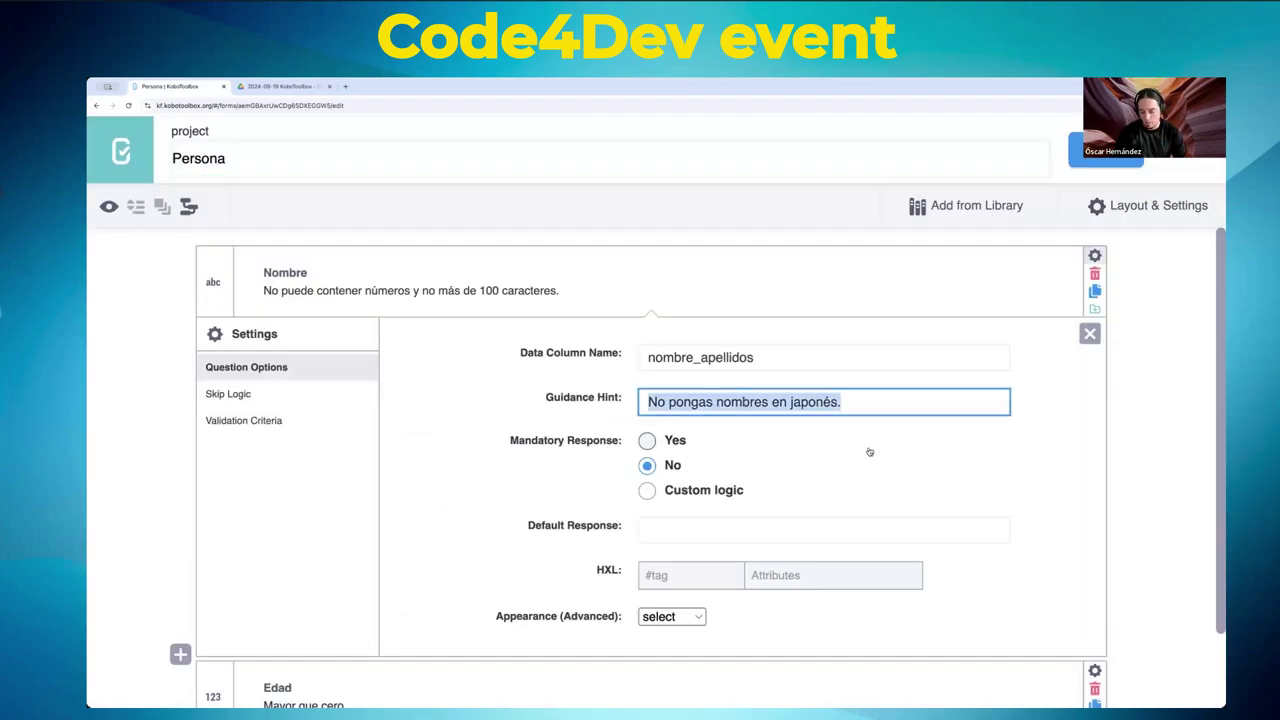
key("BackSpace")
left_click(409, 292)
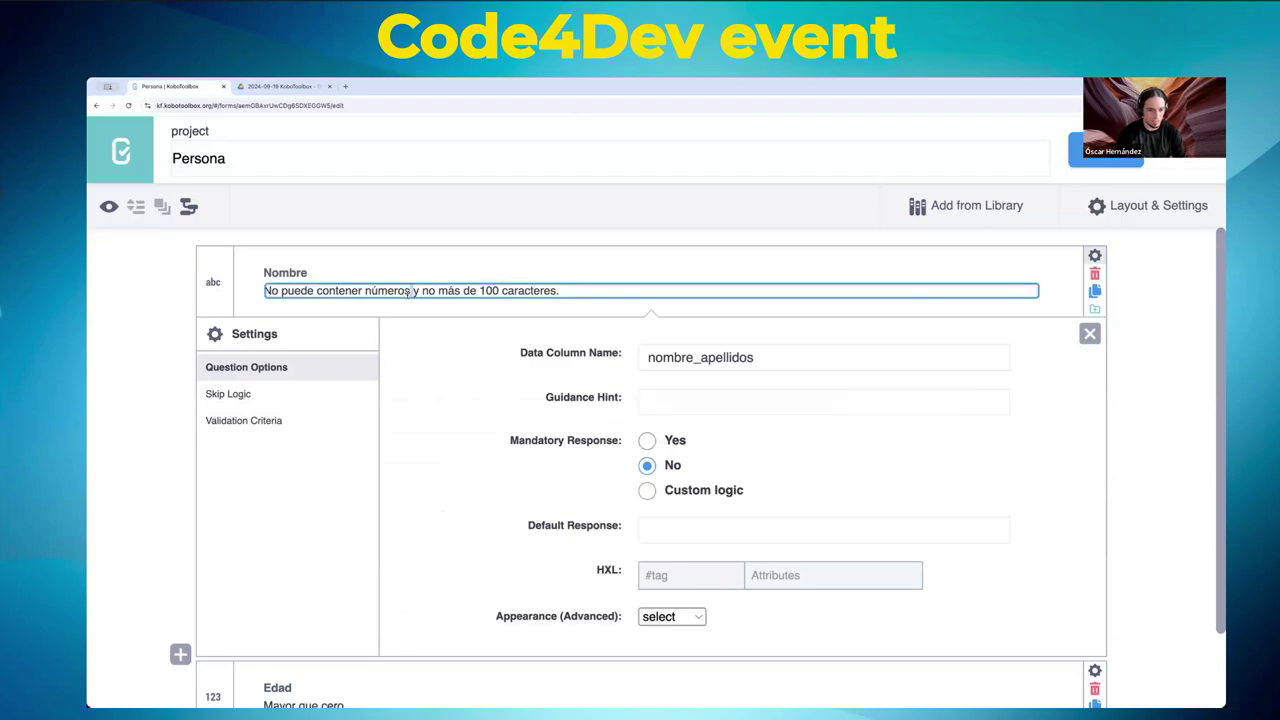
scroll(460, 453, "down", 2)
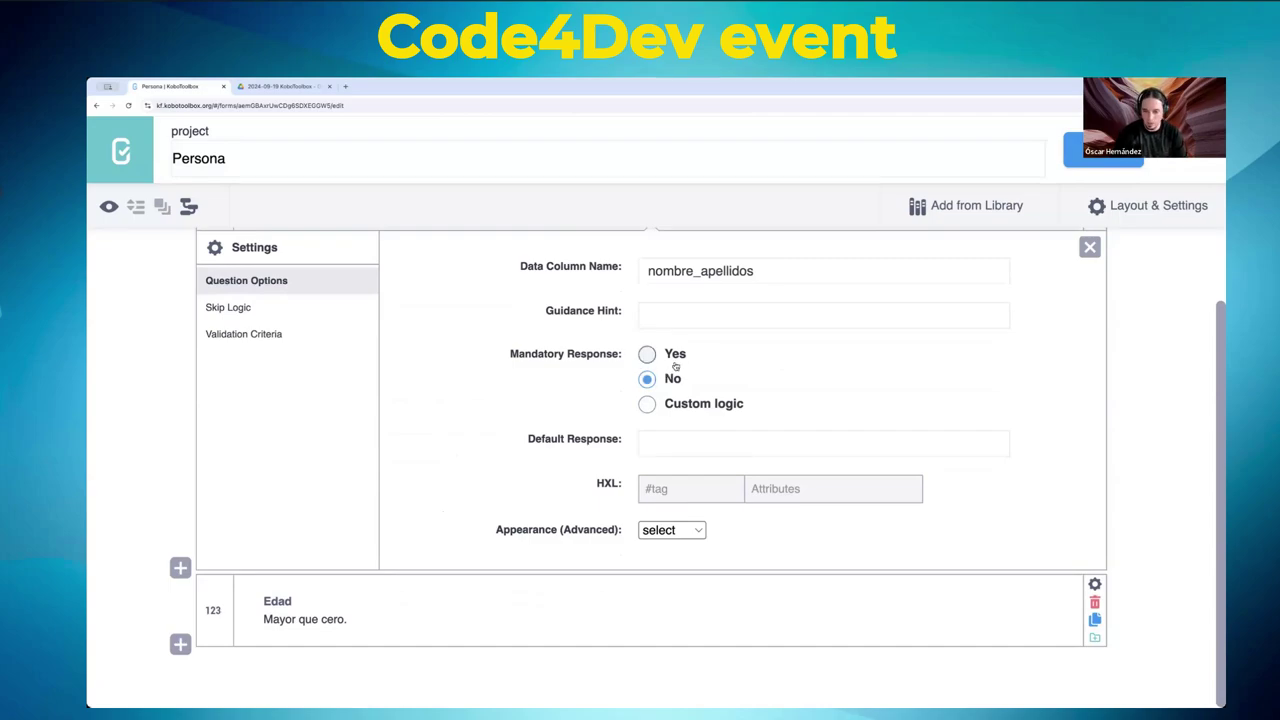
- Set Nombre's Mandatory Response to plain Yes rather than a custom formula
left_click(646, 406)
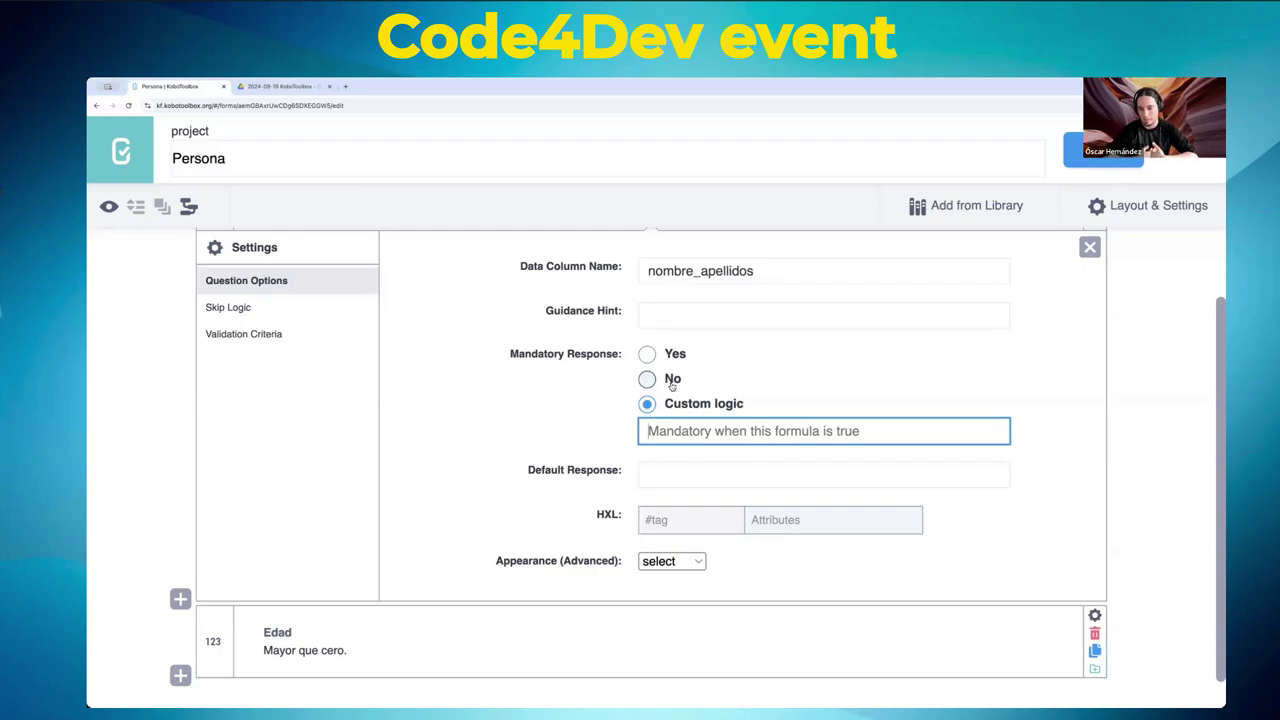
left_click(670, 381)
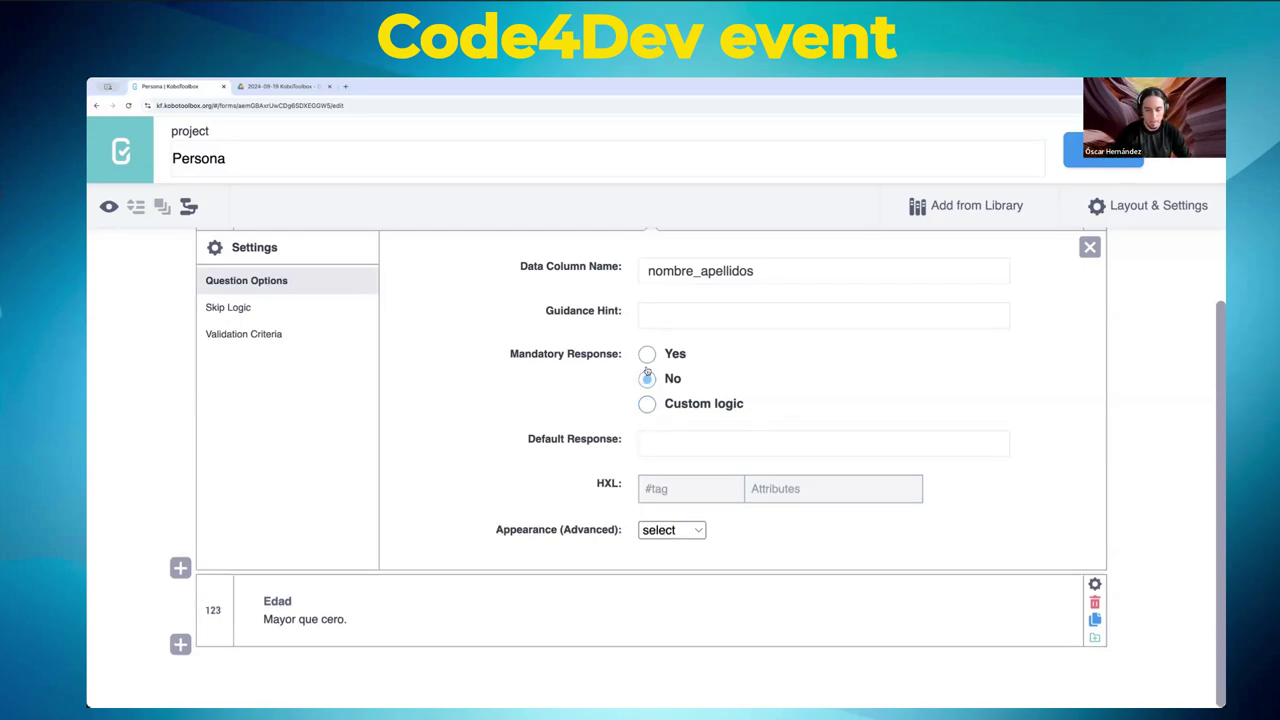
left_click(647, 354)
left_click(647, 377)
left_click(647, 354)
left_click(647, 378)
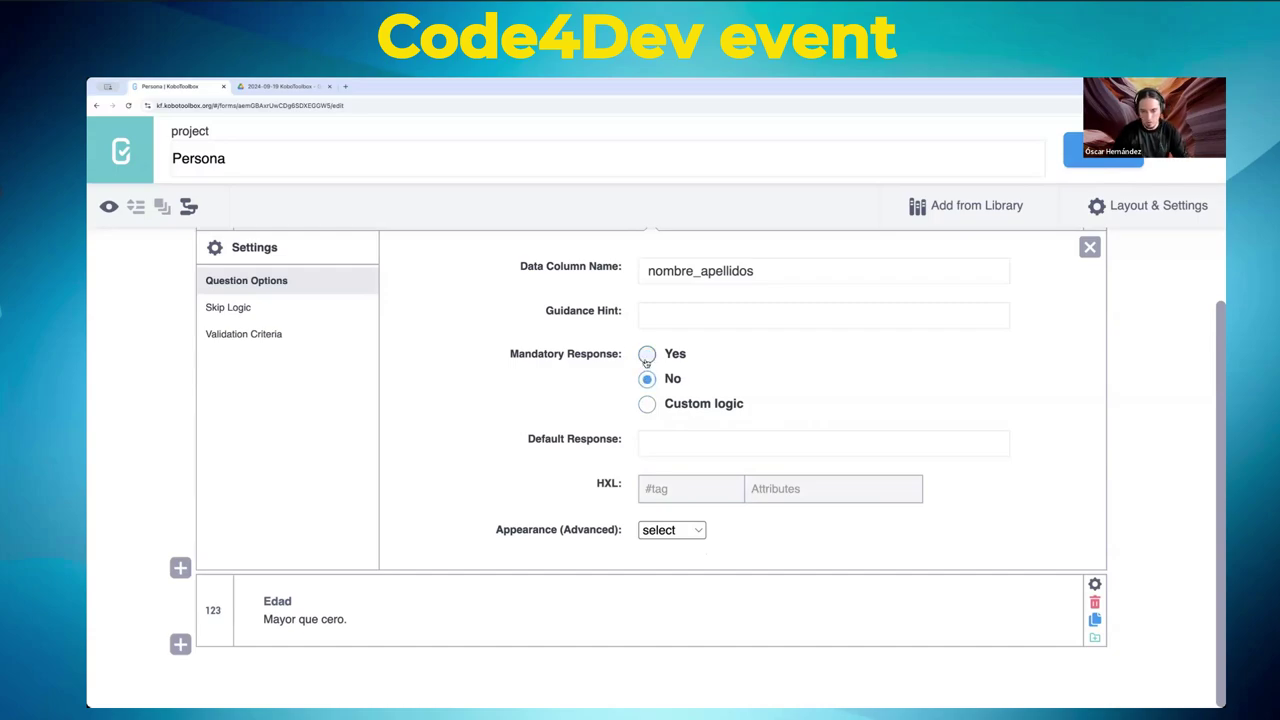
left_click(647, 354)
left_click(648, 403)
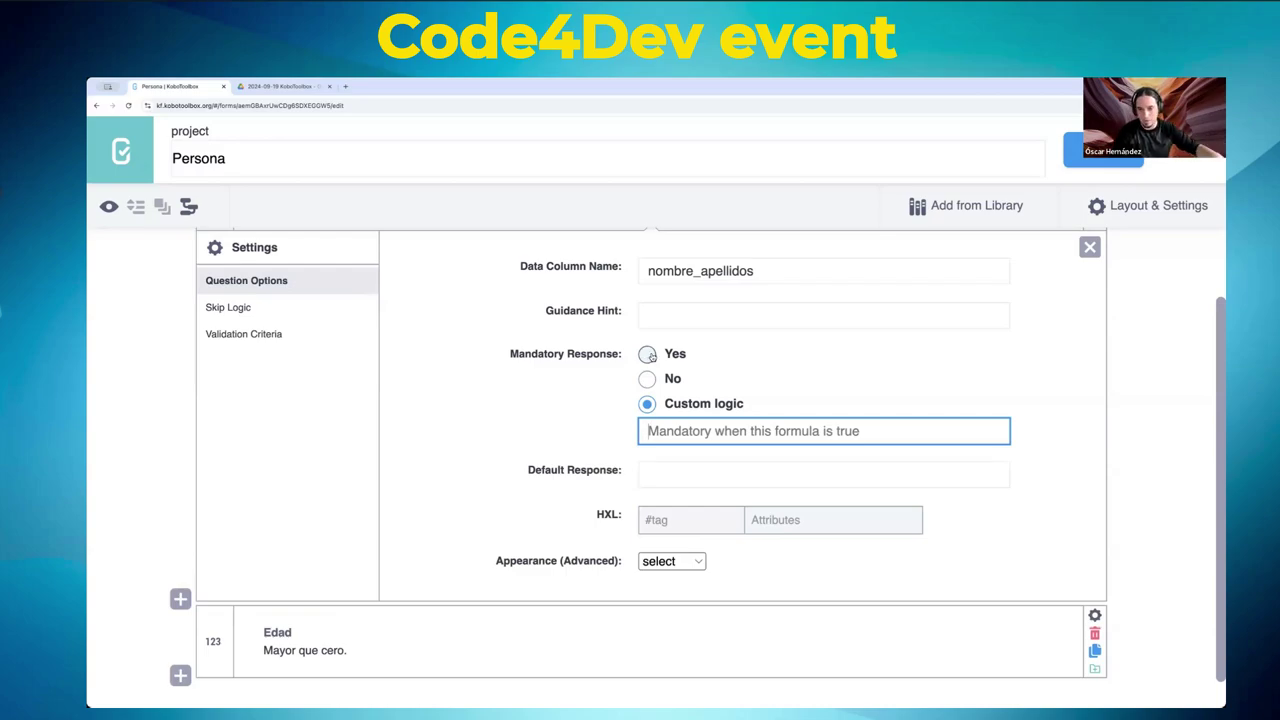
left_click(648, 354)
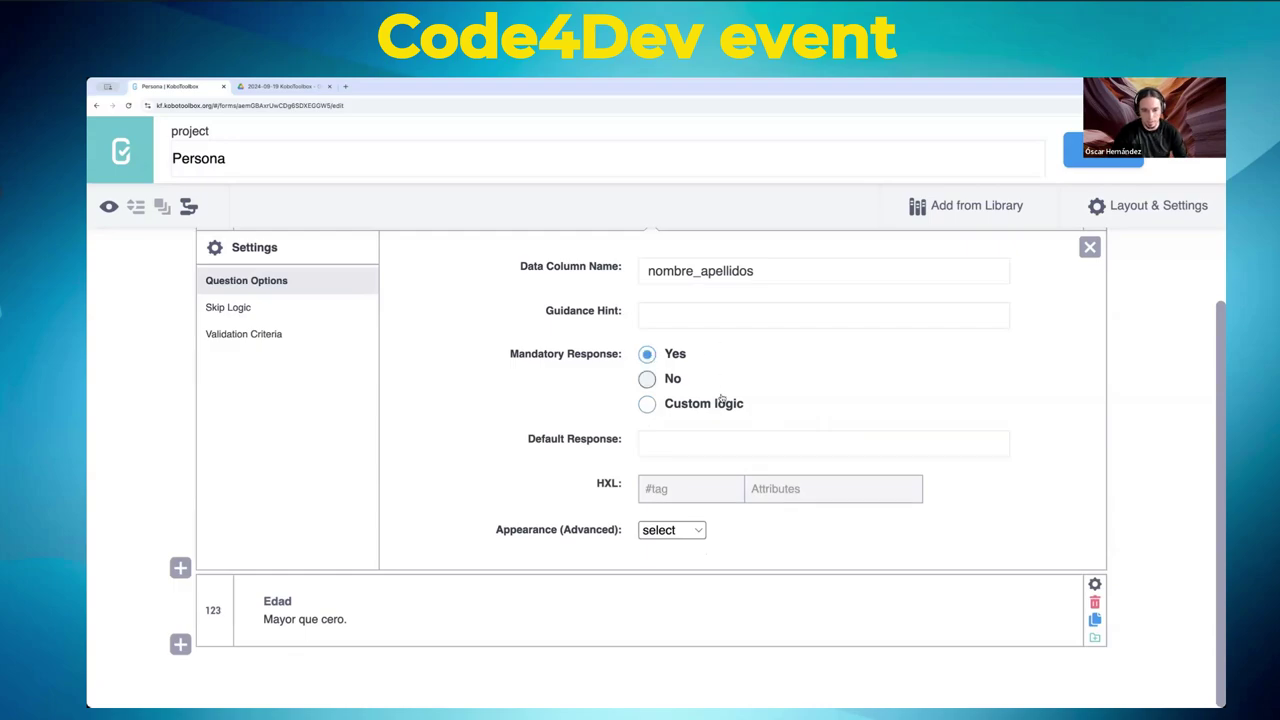
- Set Nombre's default response to ANÓNIMO and save the form
left_click(690, 437)
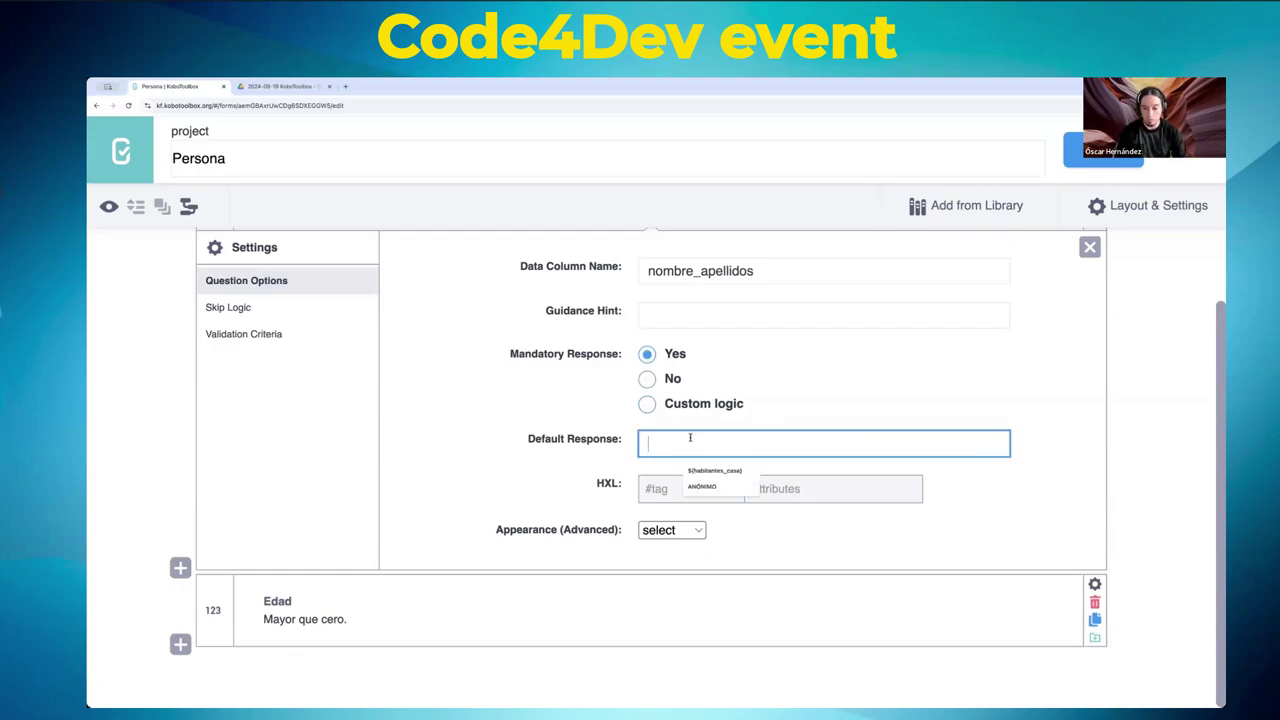
left_click(713, 487)
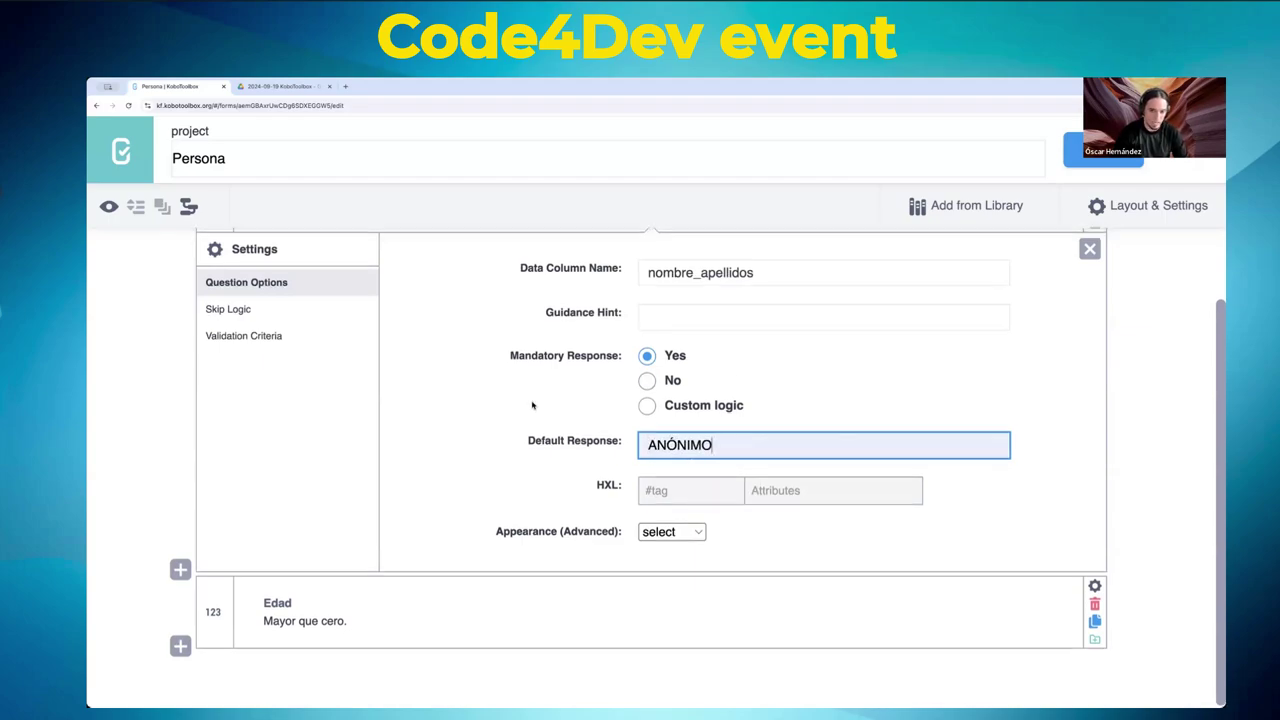
left_click(1099, 158)
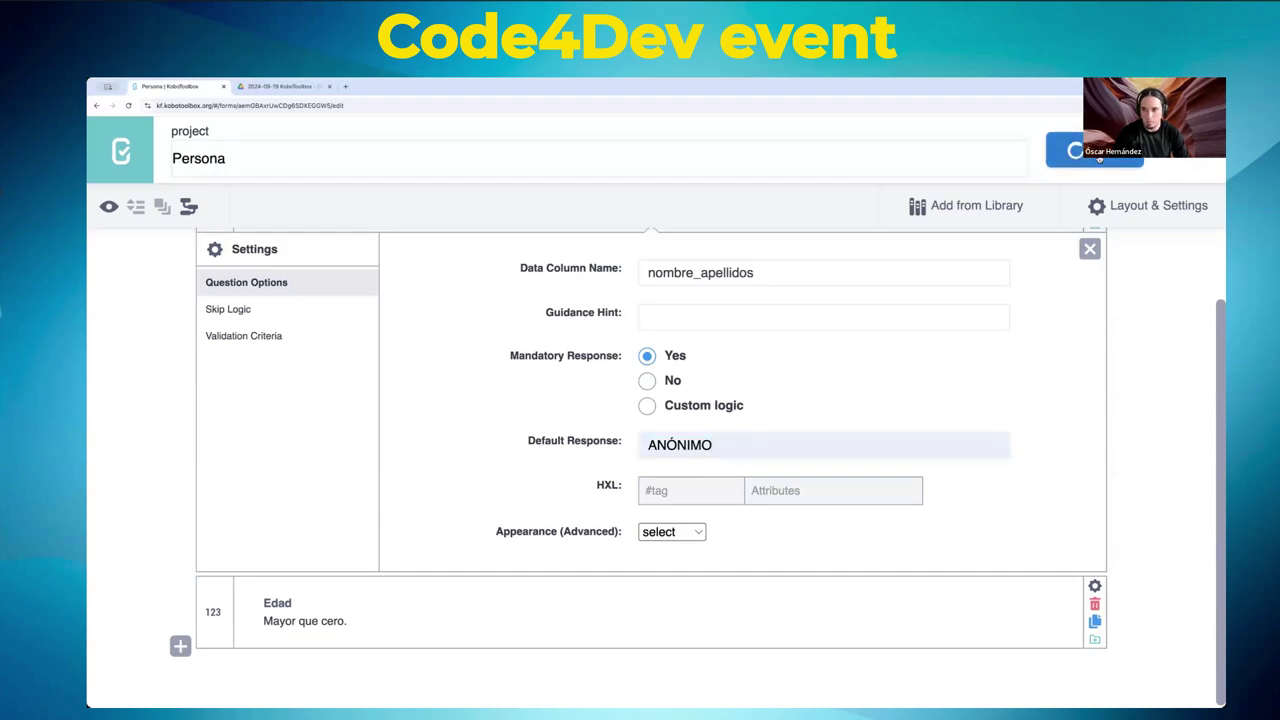
left_click(108, 206)
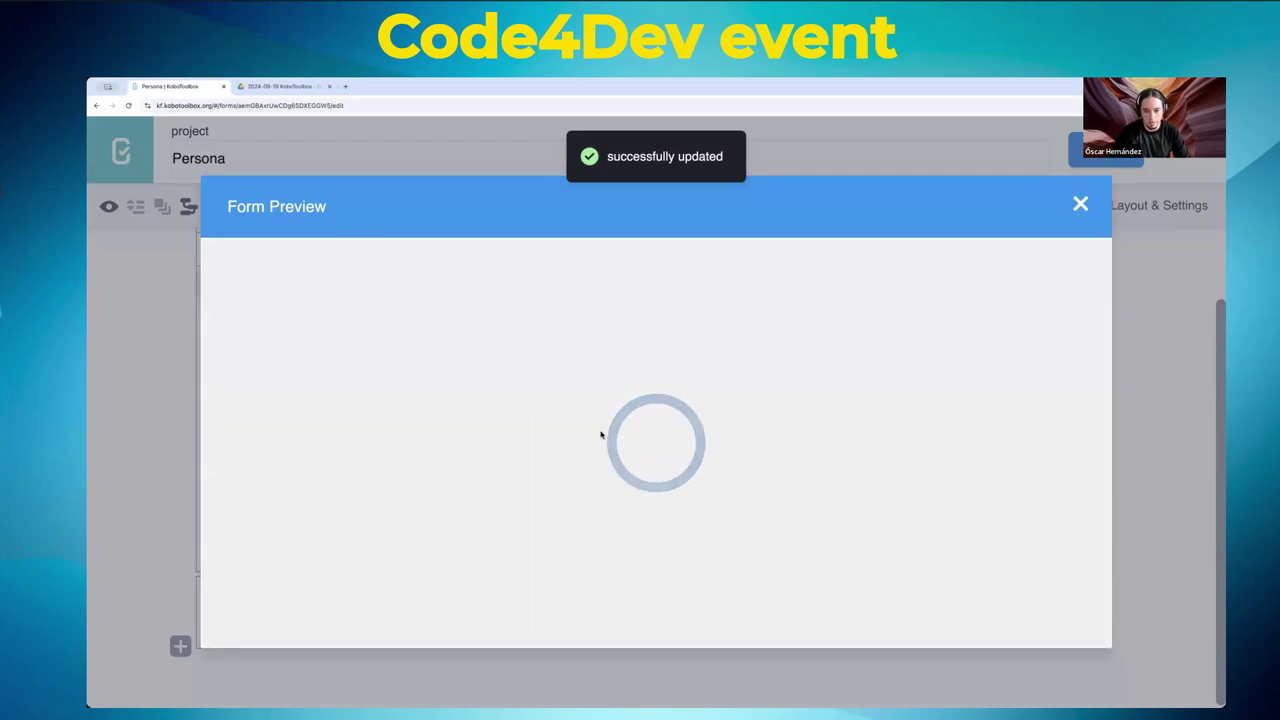
scroll(600, 434, "down", 5)
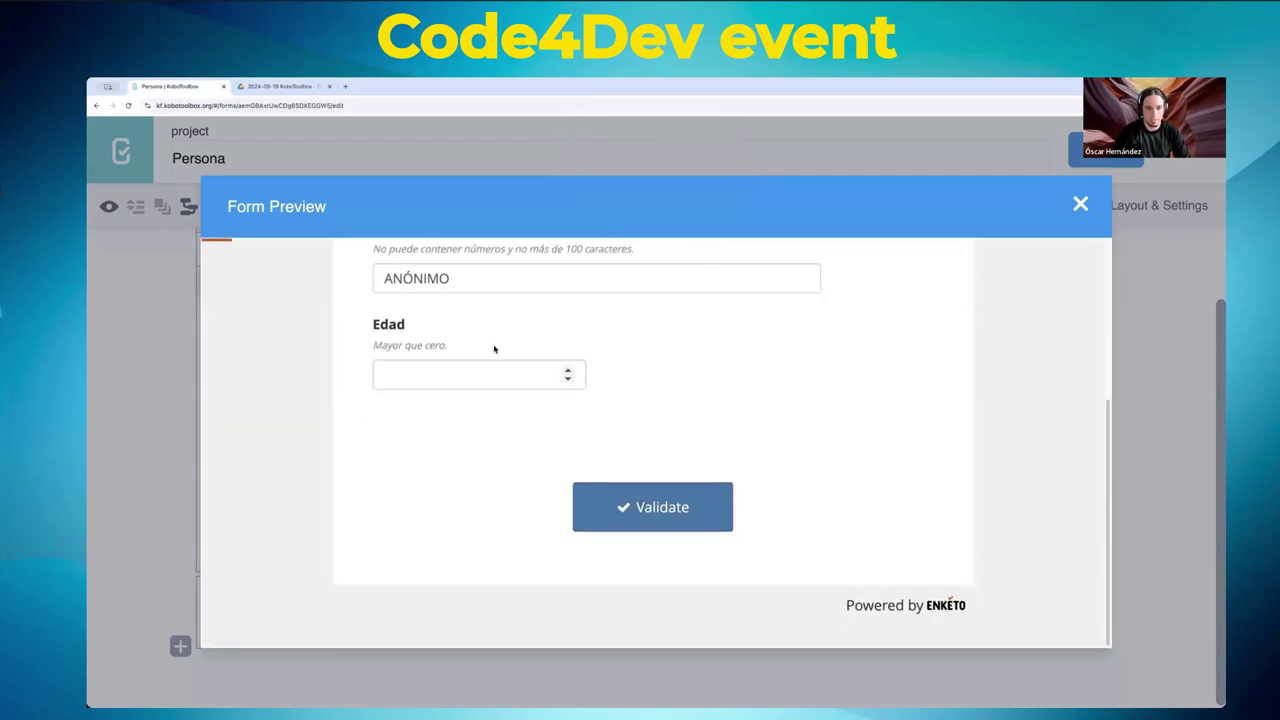
scroll(494, 349, "up", 5)
left_click(479, 510)
key("ctrl+a")
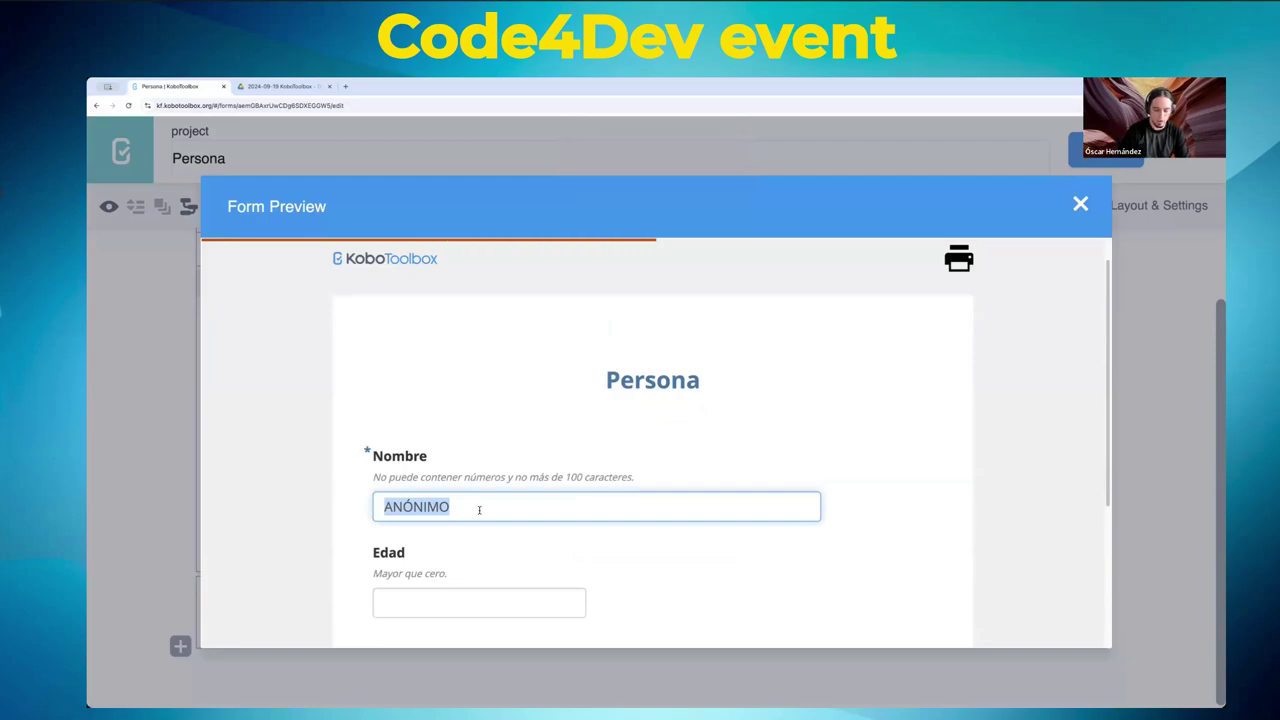
type("Pedro")
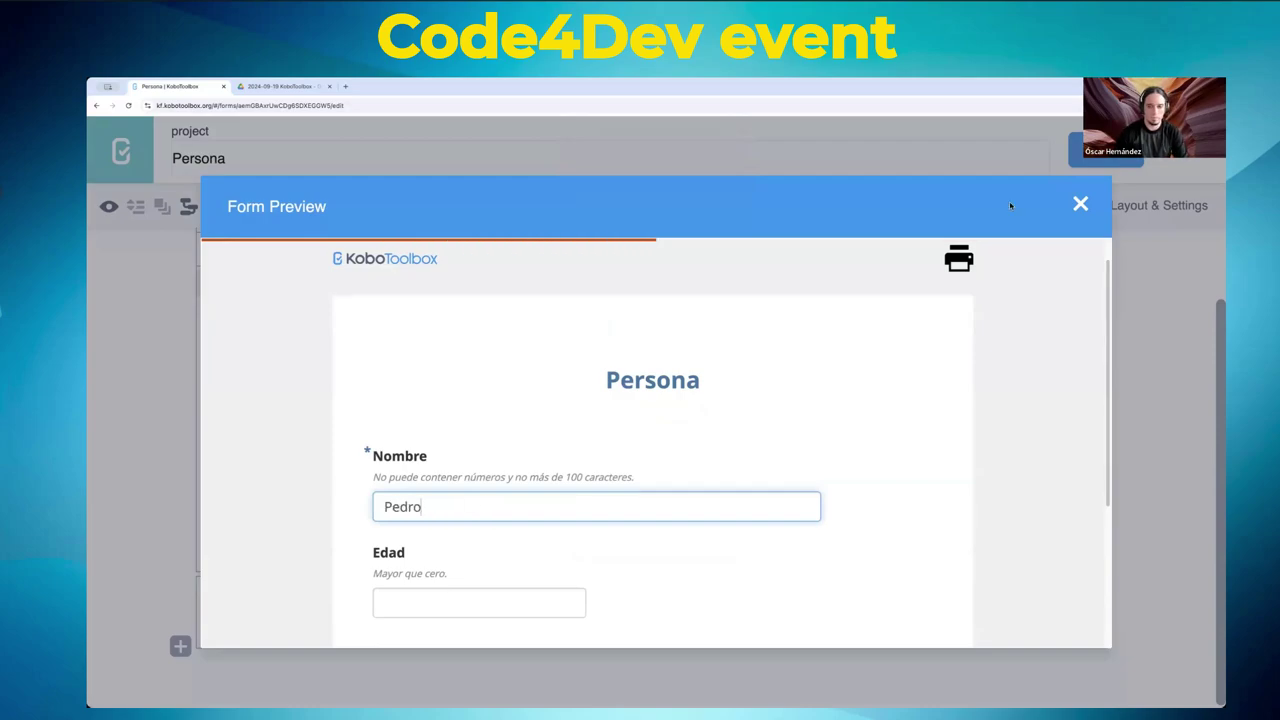
left_click(1080, 203)
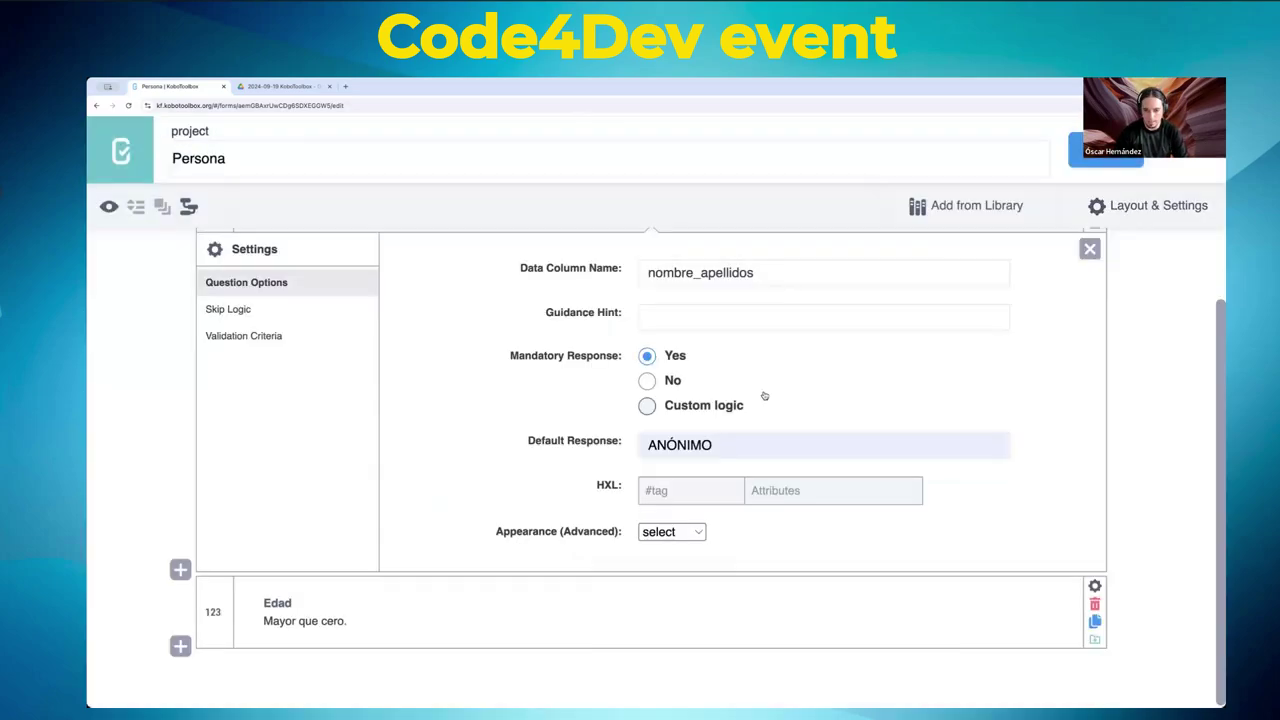
left_click(728, 444)
key("ctrl+a")
- Clear the ANÓNIMO default response from Nombre, leaving the HXL tag field empty
key("BackSpace")
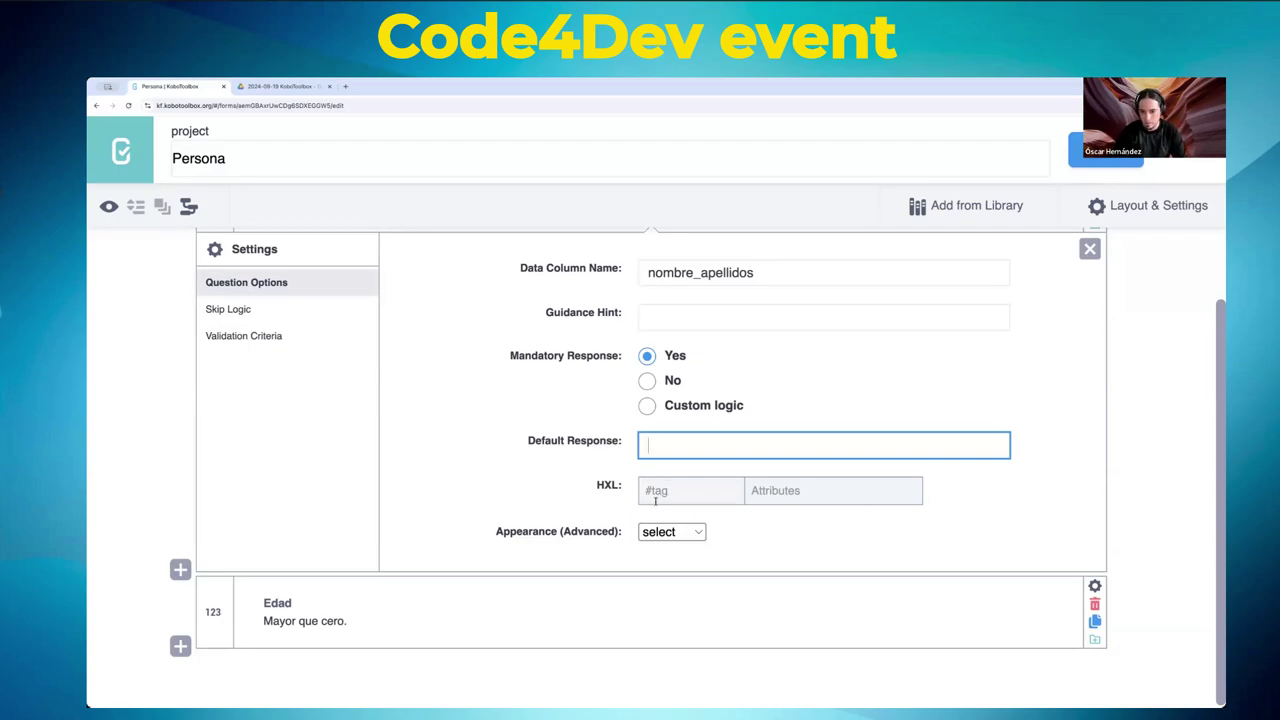
left_click(683, 492)
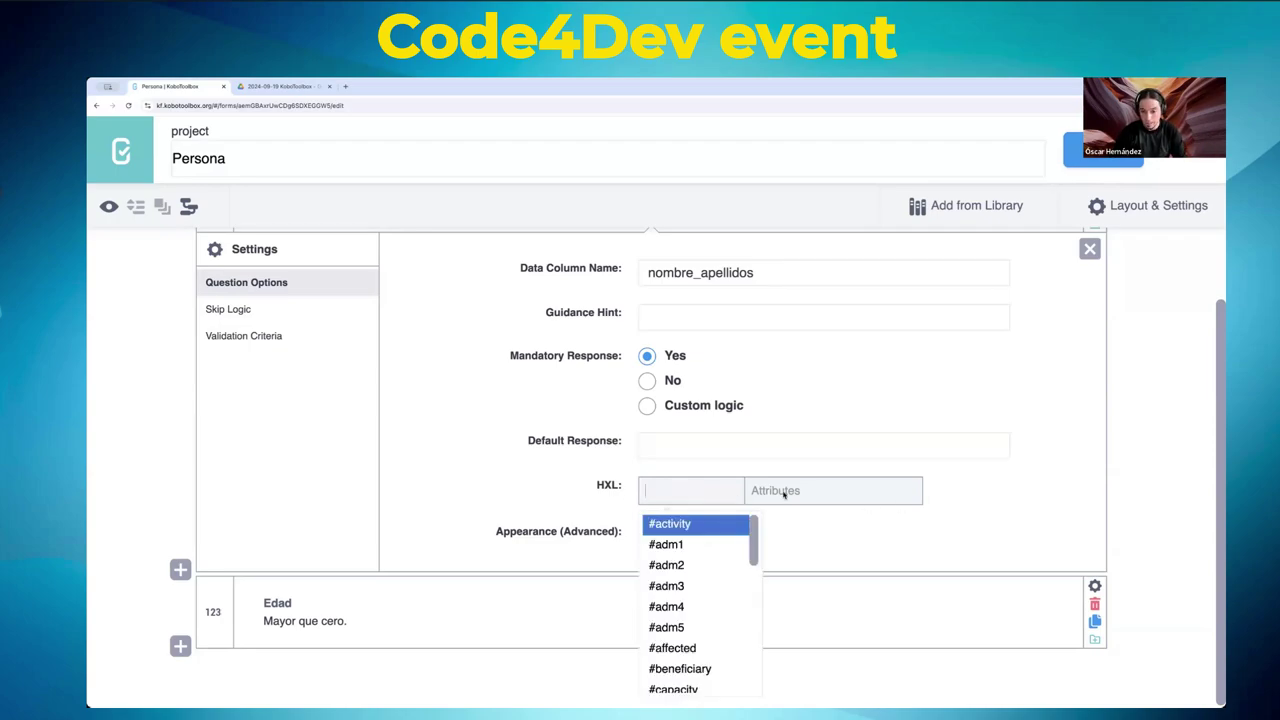
left_click(962, 505)
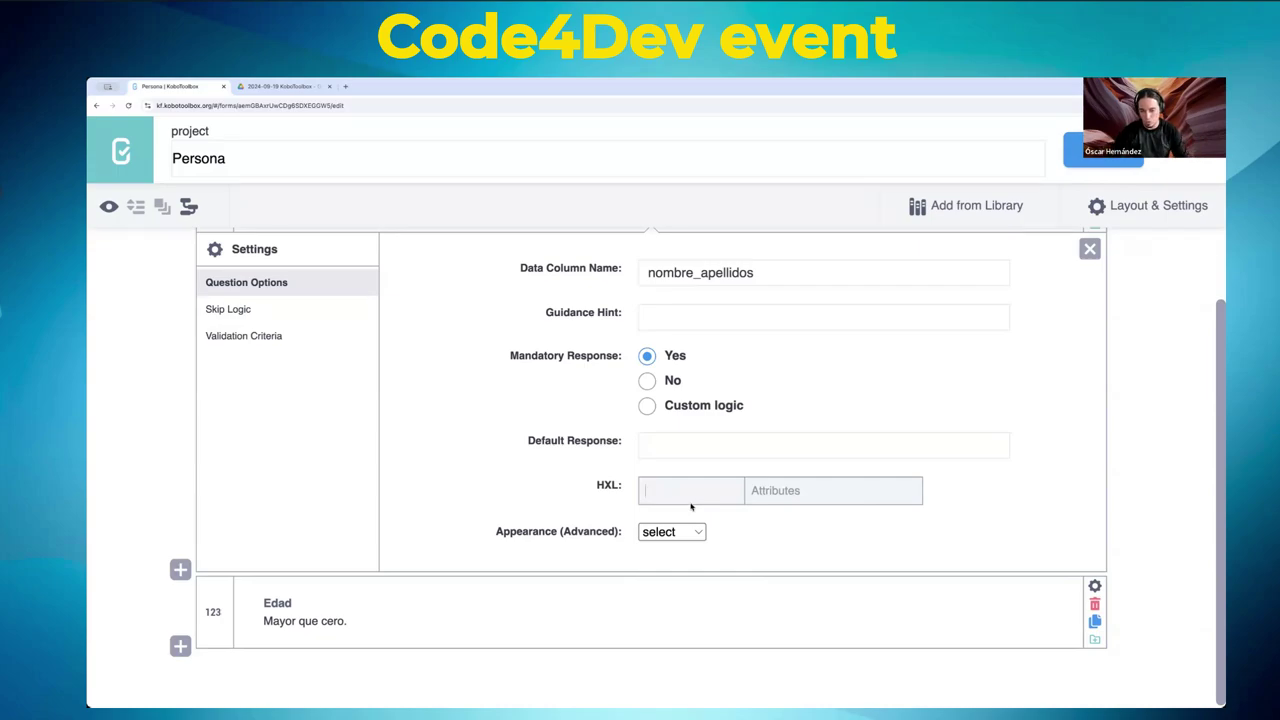
left_click(941, 495)
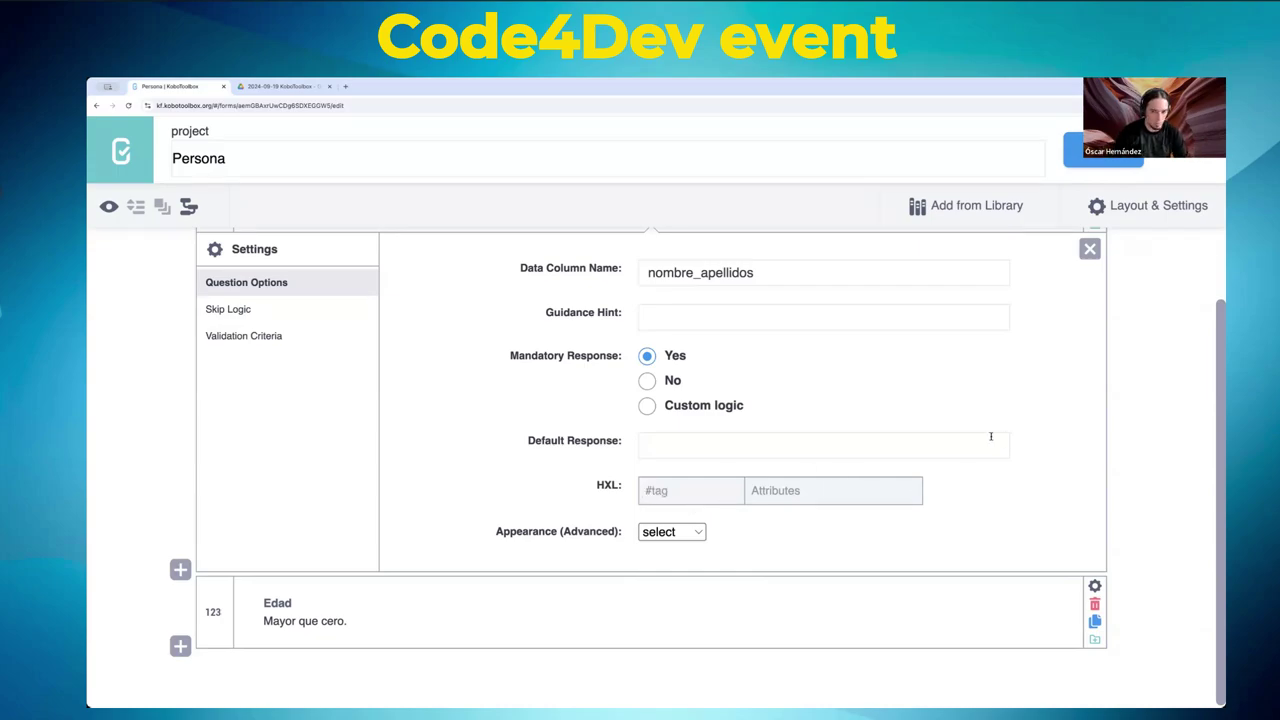
scroll(991, 436, "up", 1)
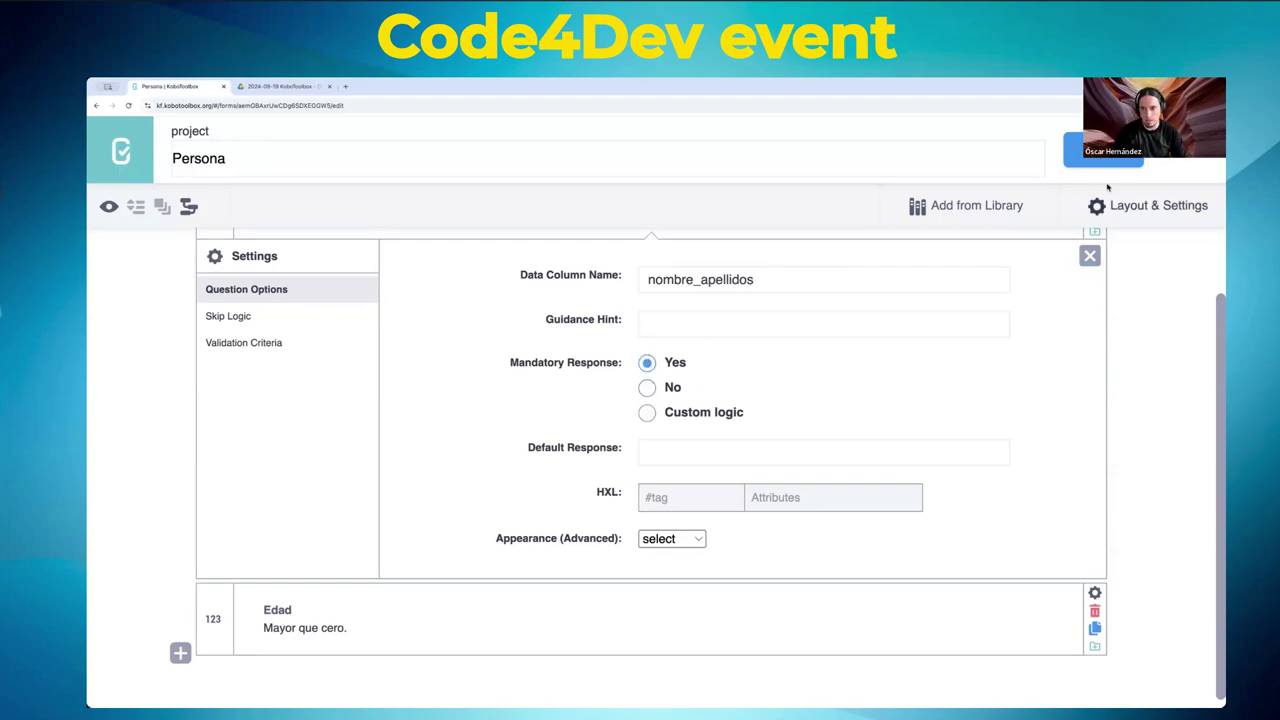
- Save, preview and validate with Nombre blank, showing 'This field is required' on Nombre
left_click(1075, 150)
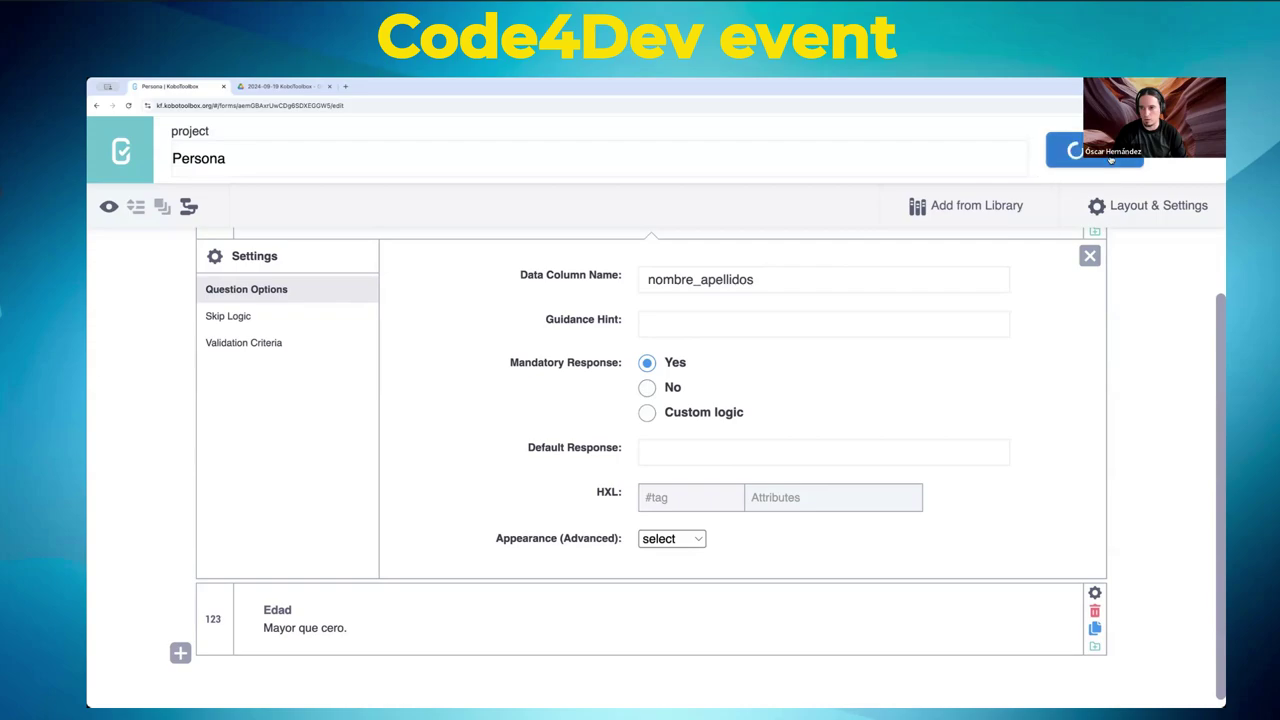
left_click(108, 208)
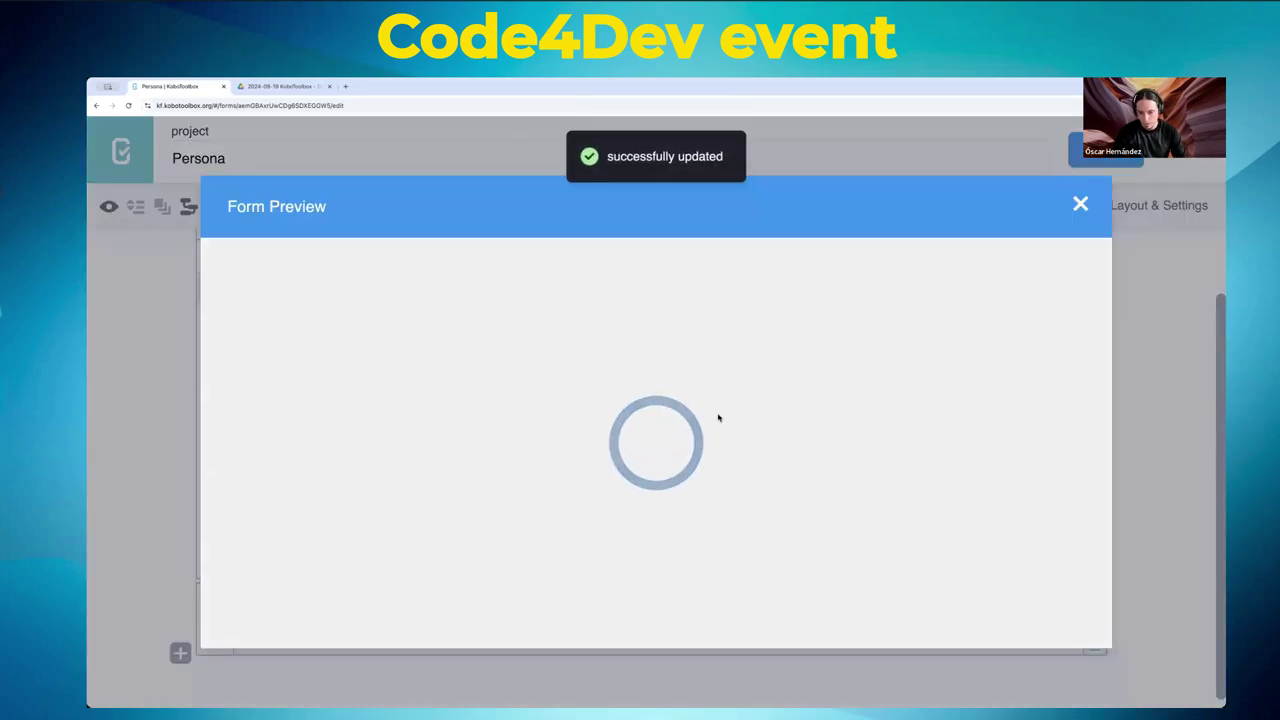
scroll(714, 495, "down", 3)
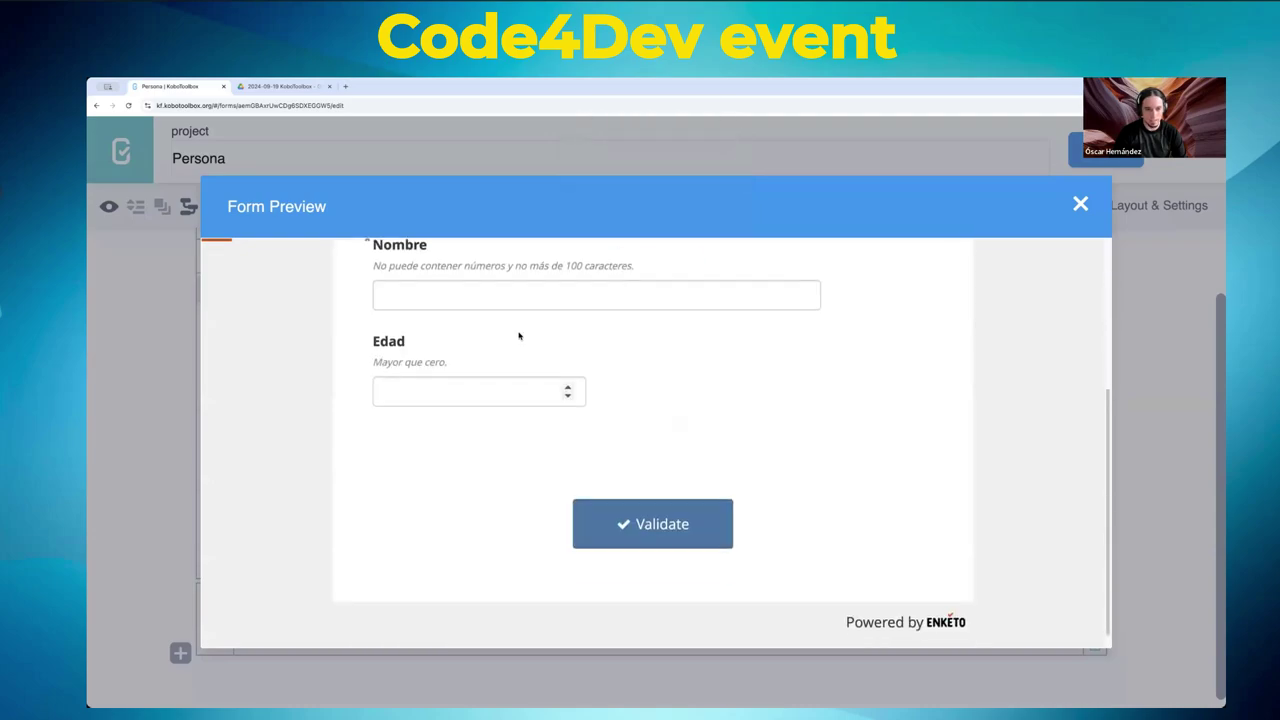
left_click(495, 300)
key("Tab")
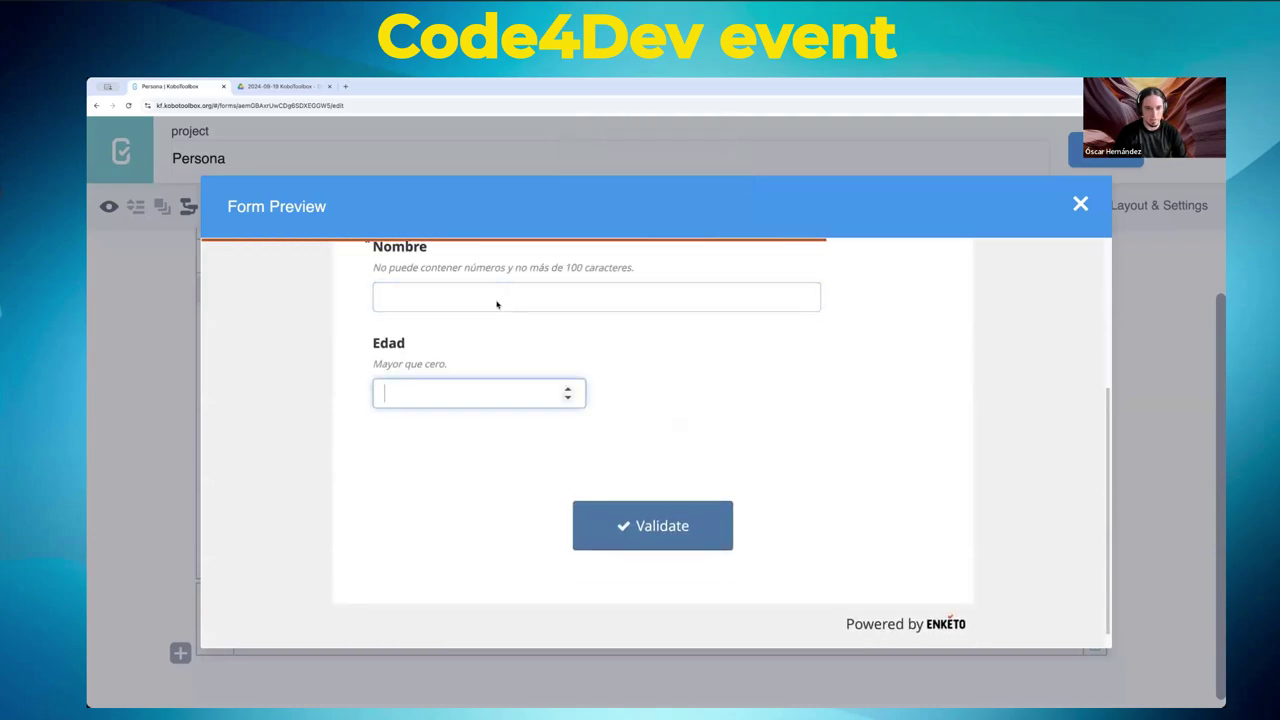
left_click(694, 540)
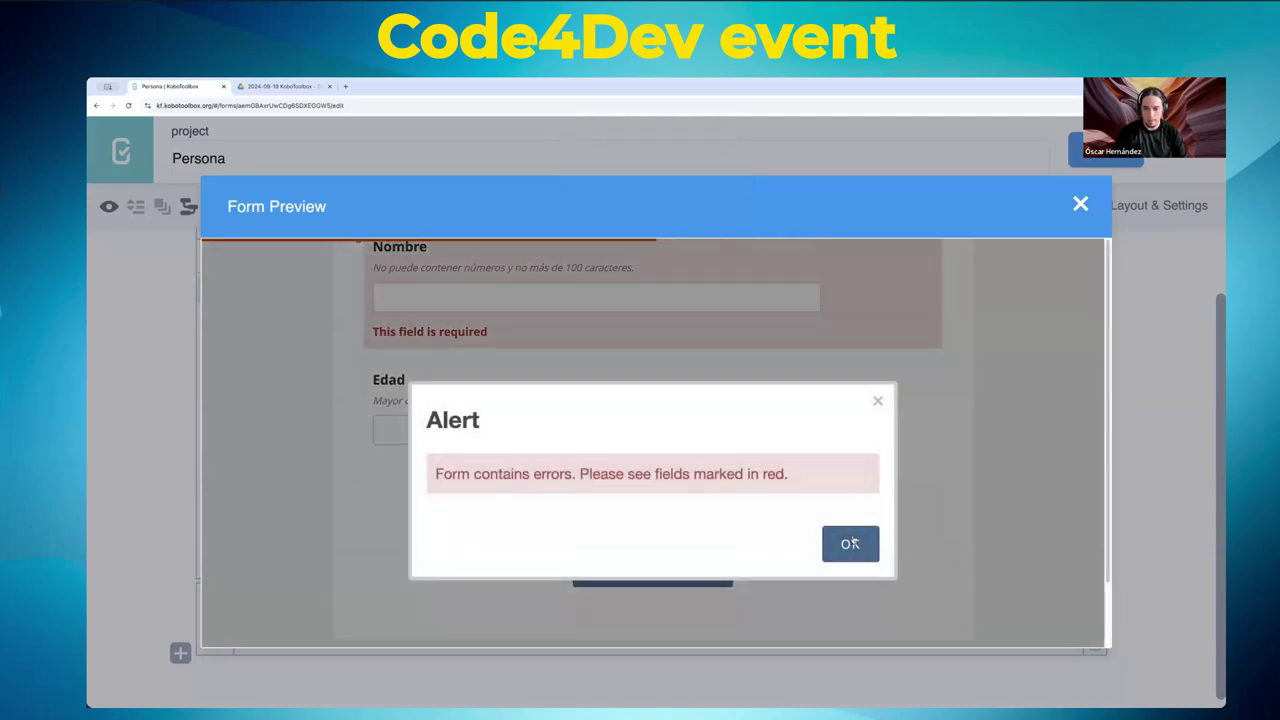
left_click(849, 544)
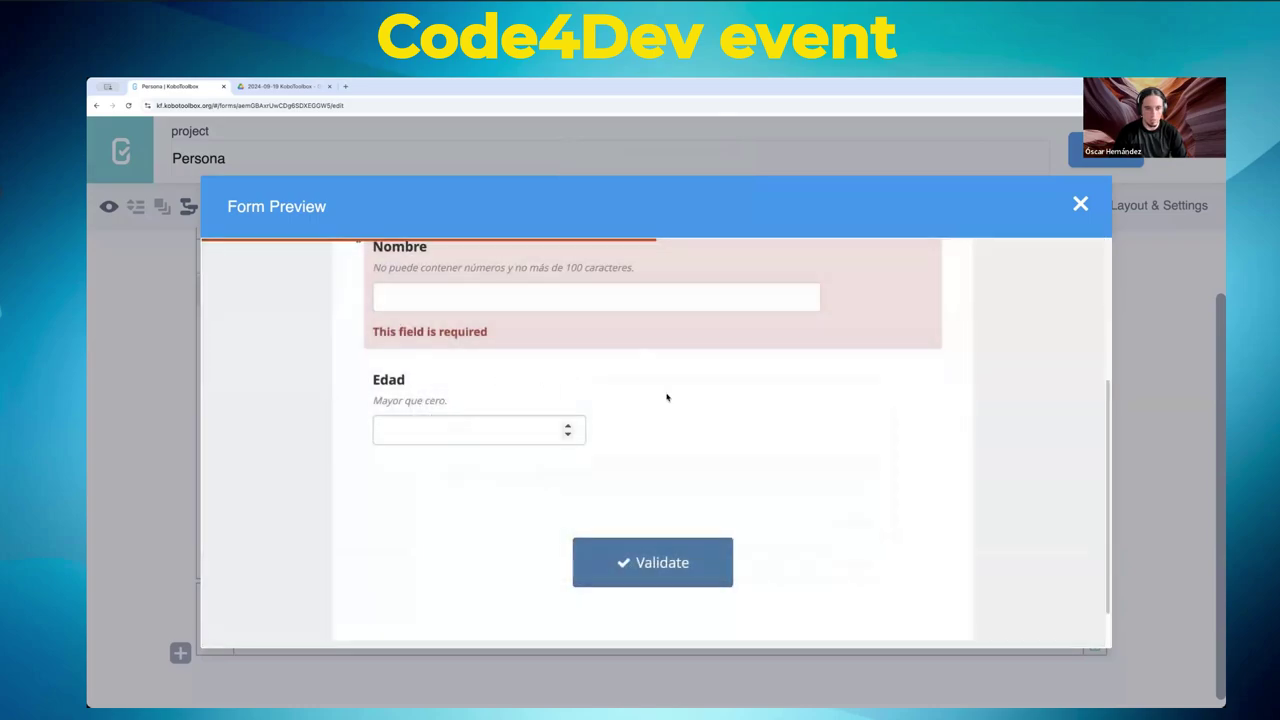
scroll(666, 394, "up", 2)
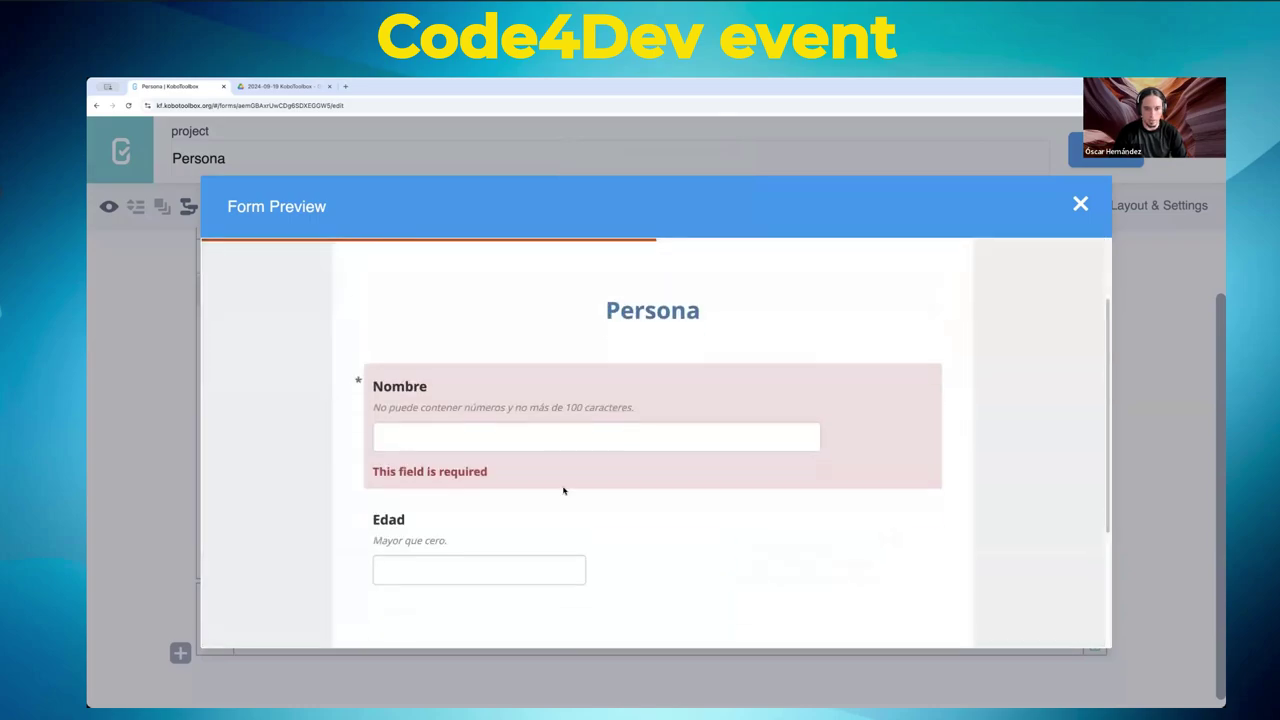
triple_click(413, 455)
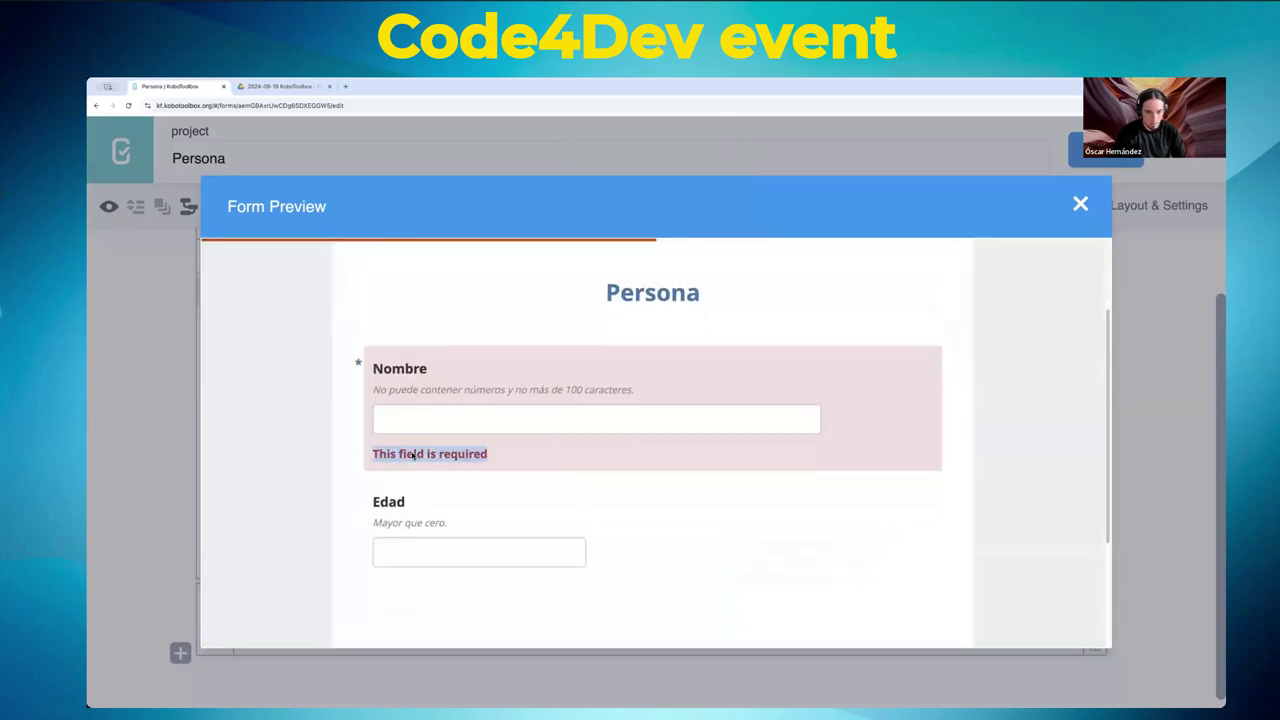
- Close the form preview and keep Nombre's appearance set to select
left_click(1081, 206)
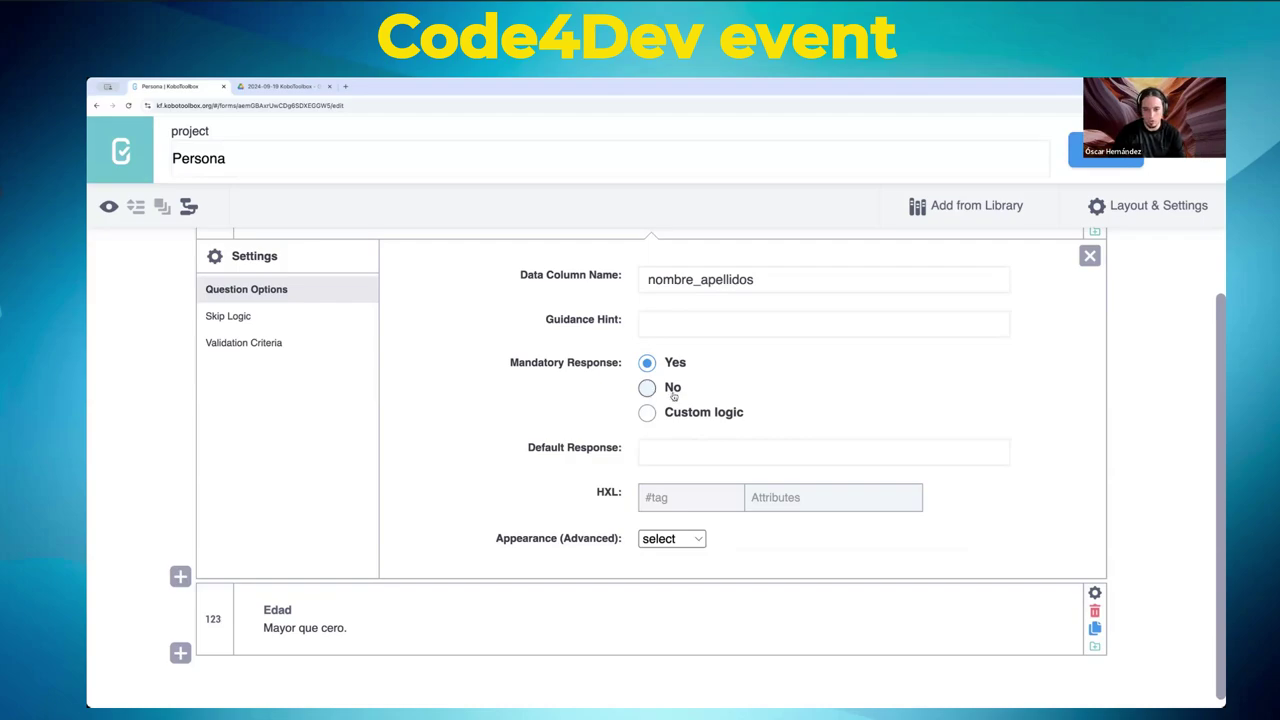
left_click(673, 541)
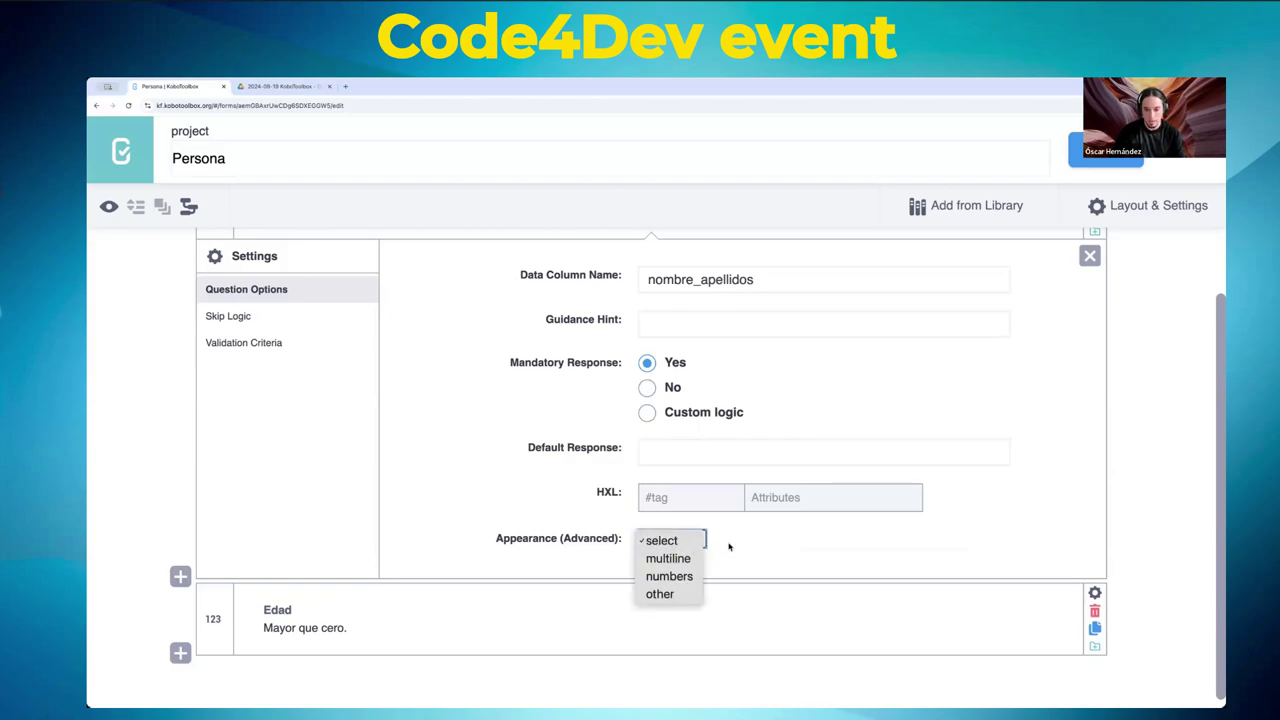
left_click(794, 545)
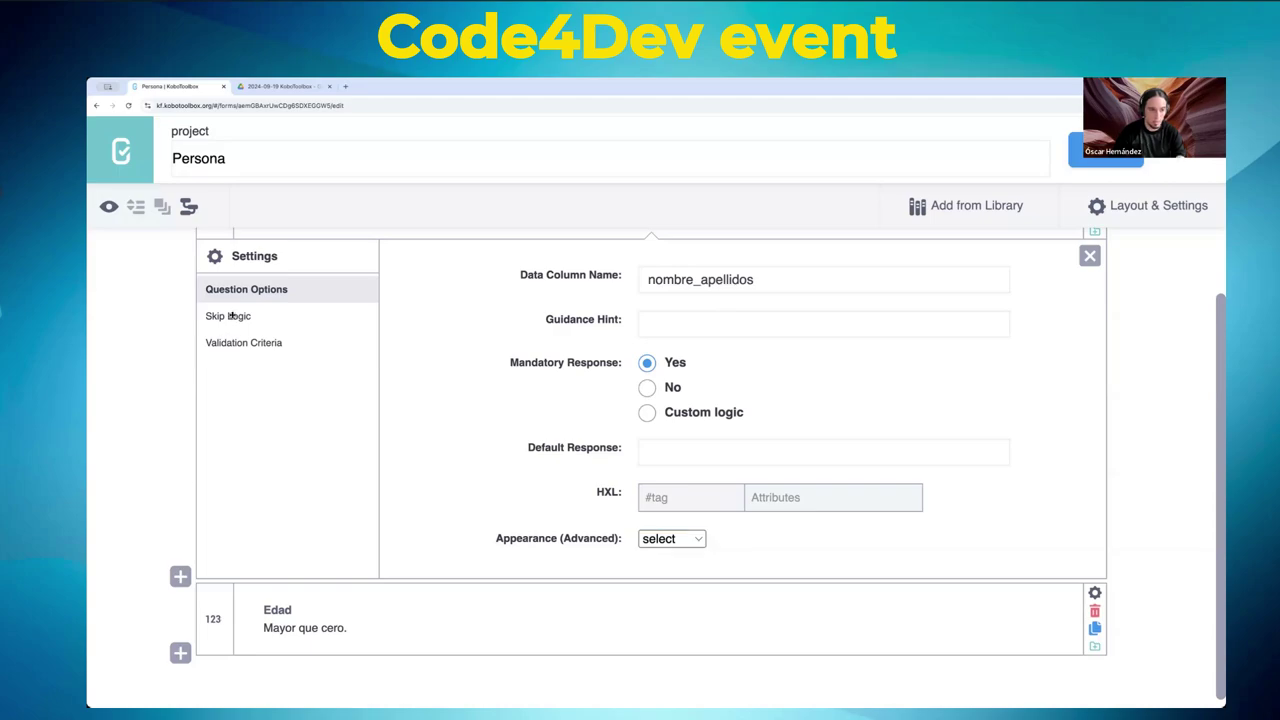
- Open the Skip Logic settings of the Nombre question
left_click(230, 317)
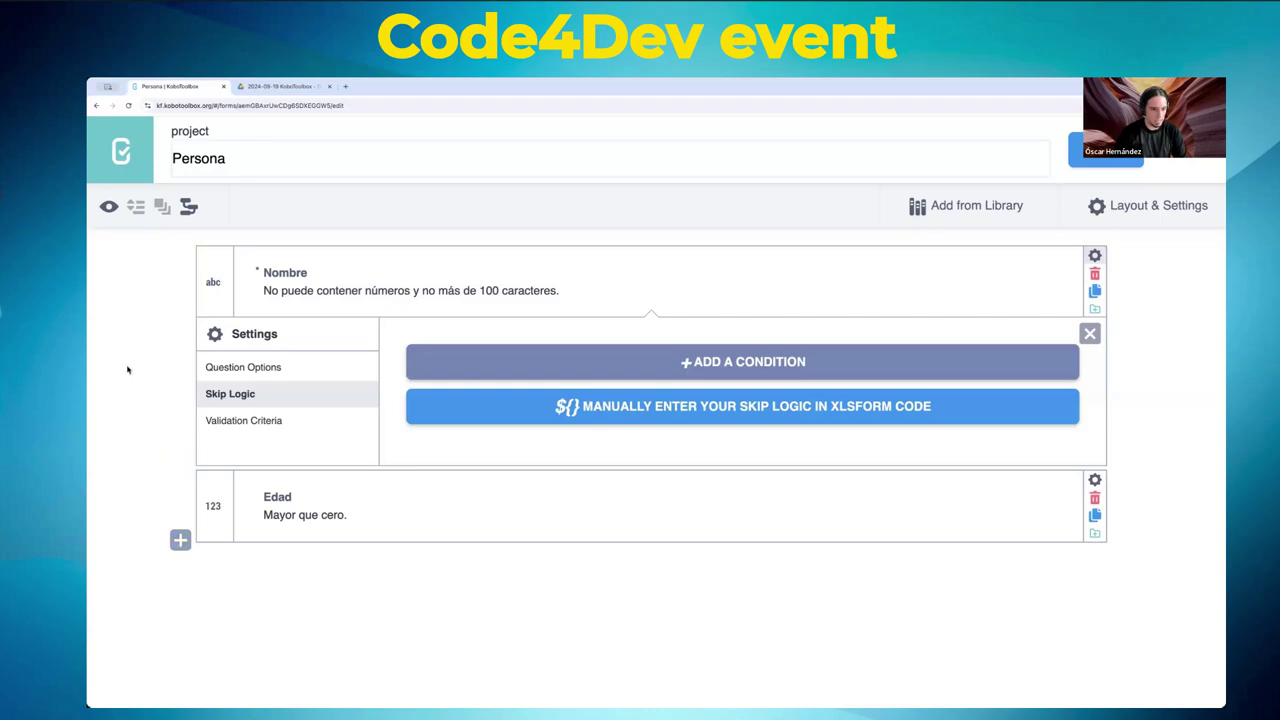
- Add a single-choice question below Edad labelled ¿Tienes trabajo?
left_click(180, 546)
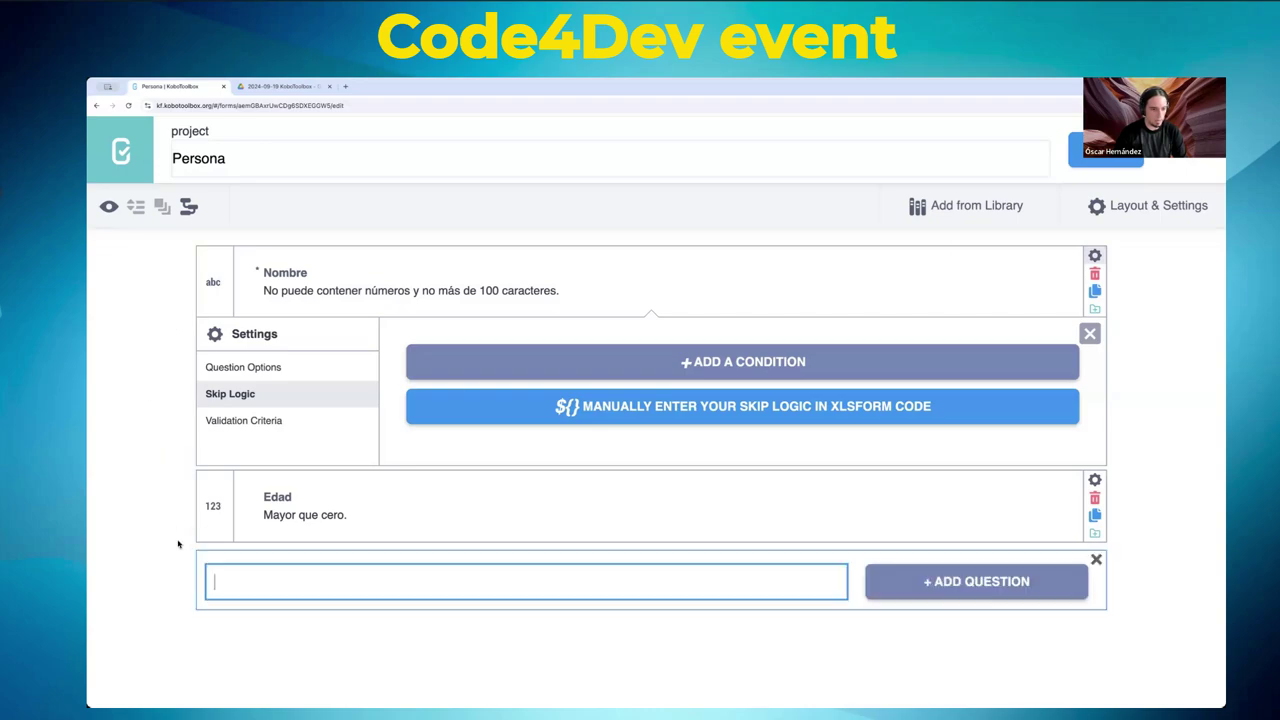
left_click(945, 583)
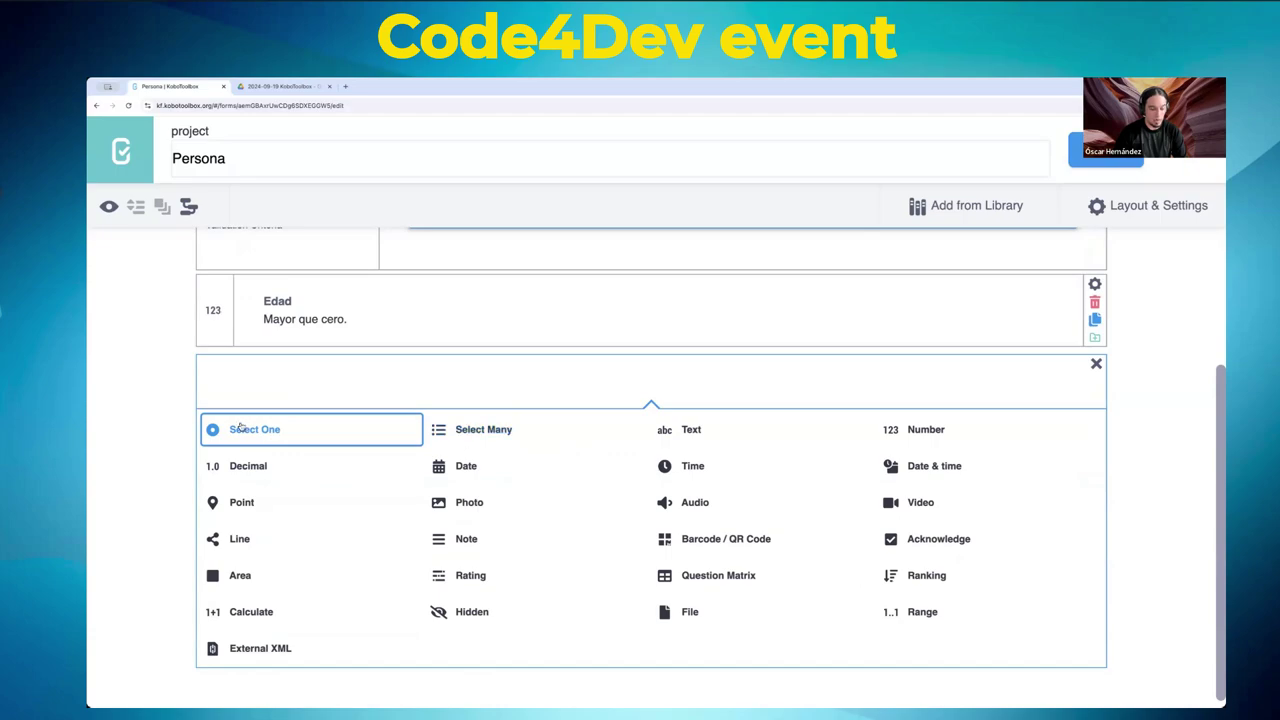
left_click(250, 431)
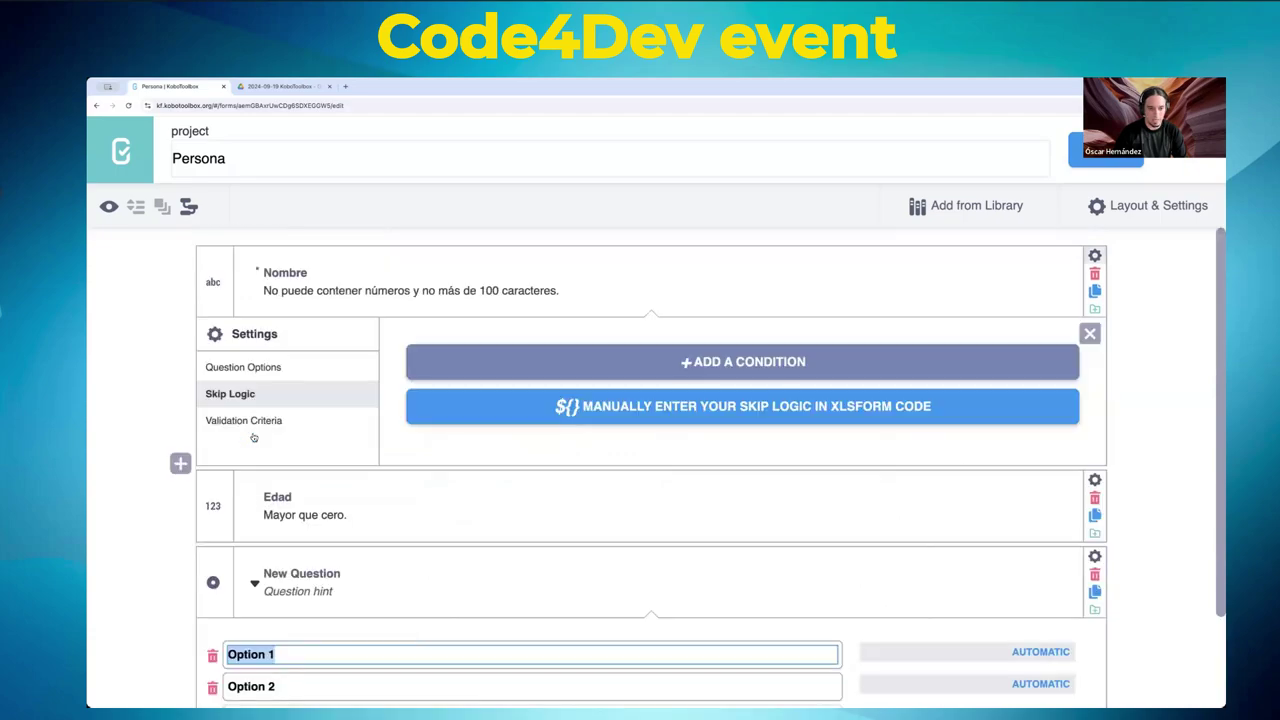
scroll(609, 437, "down", 2)
left_click(316, 458)
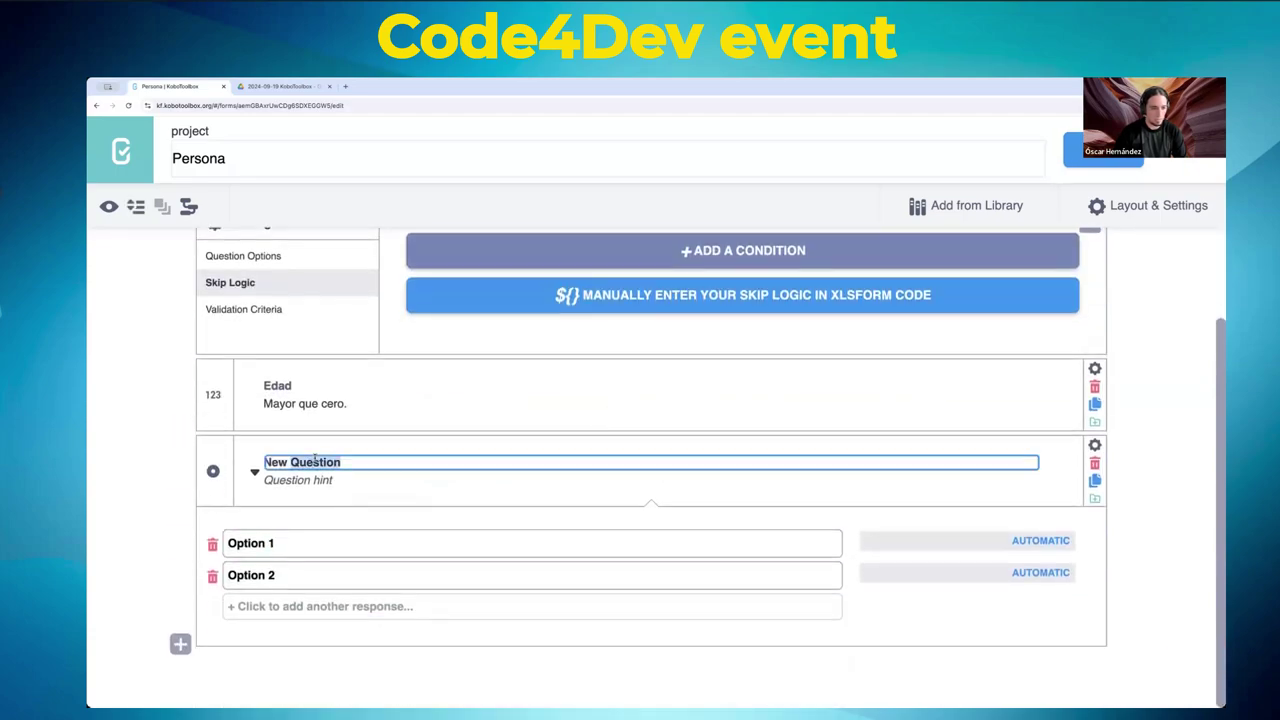
key("BackSpace")
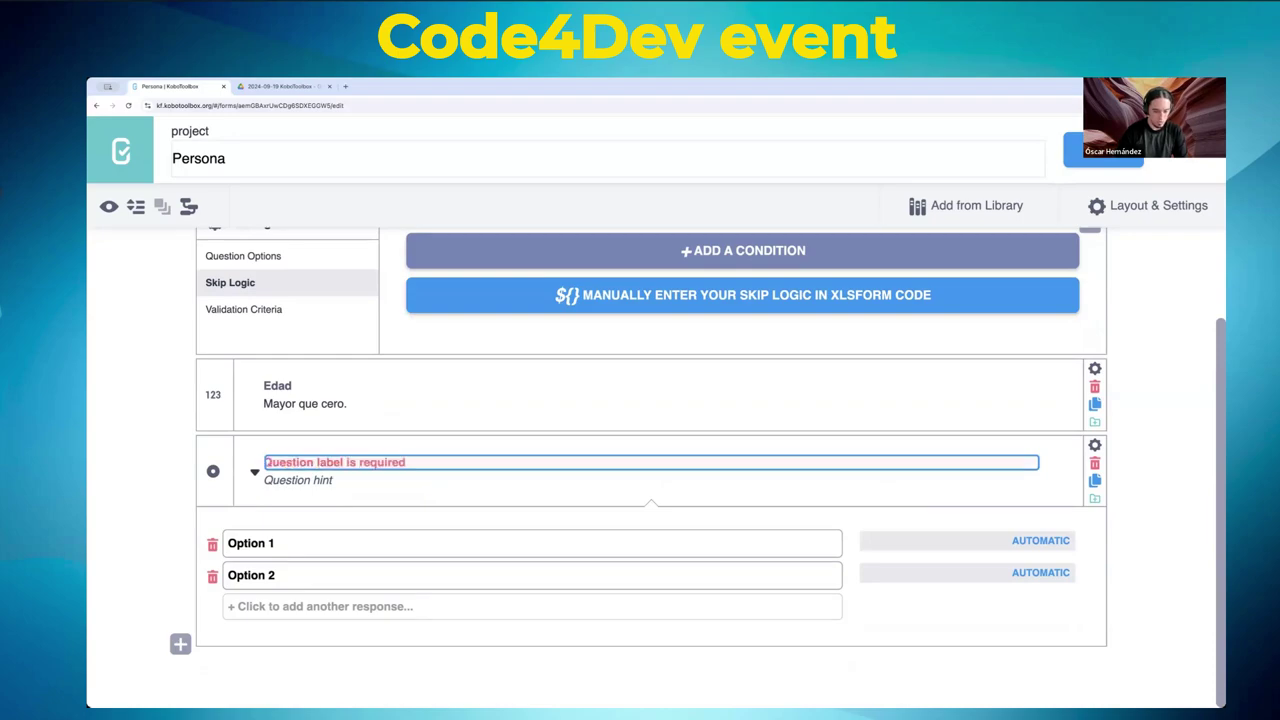
type("Tie")
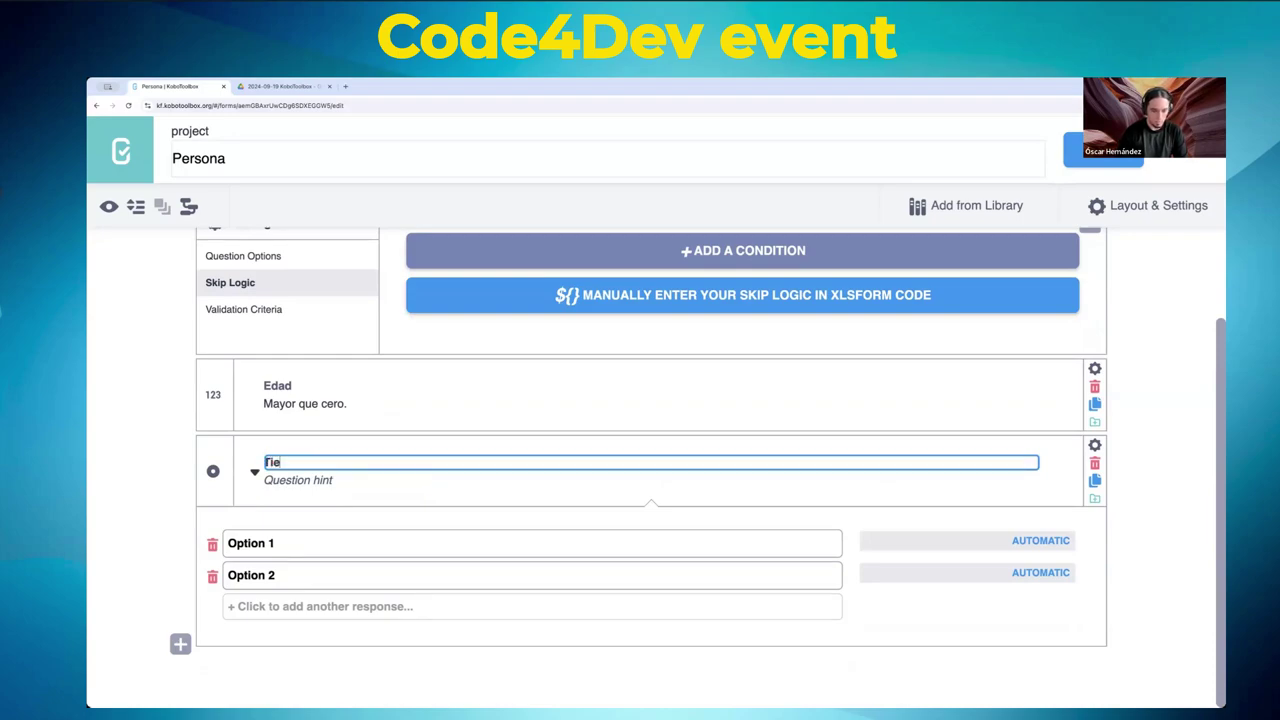
type("nes trabajo")
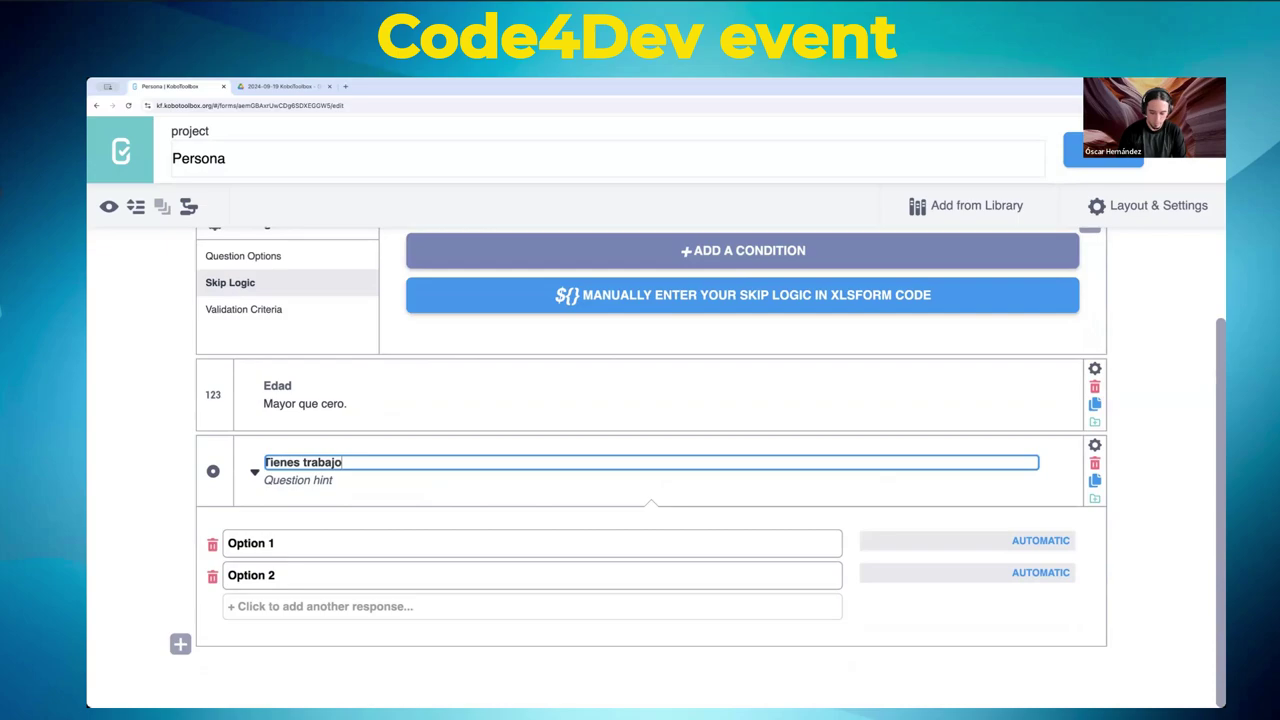
type("?¿")
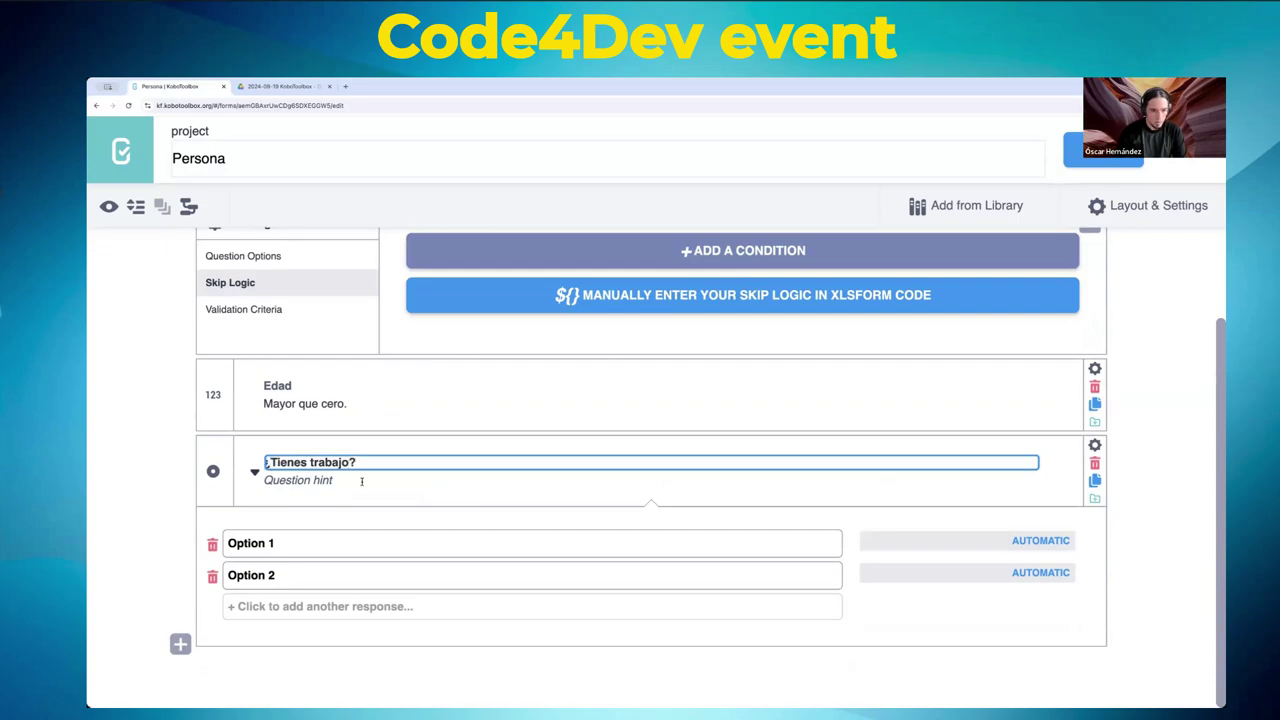
- Label the answers Sí and No with values 1 and 0
left_click(474, 543)
type("S")
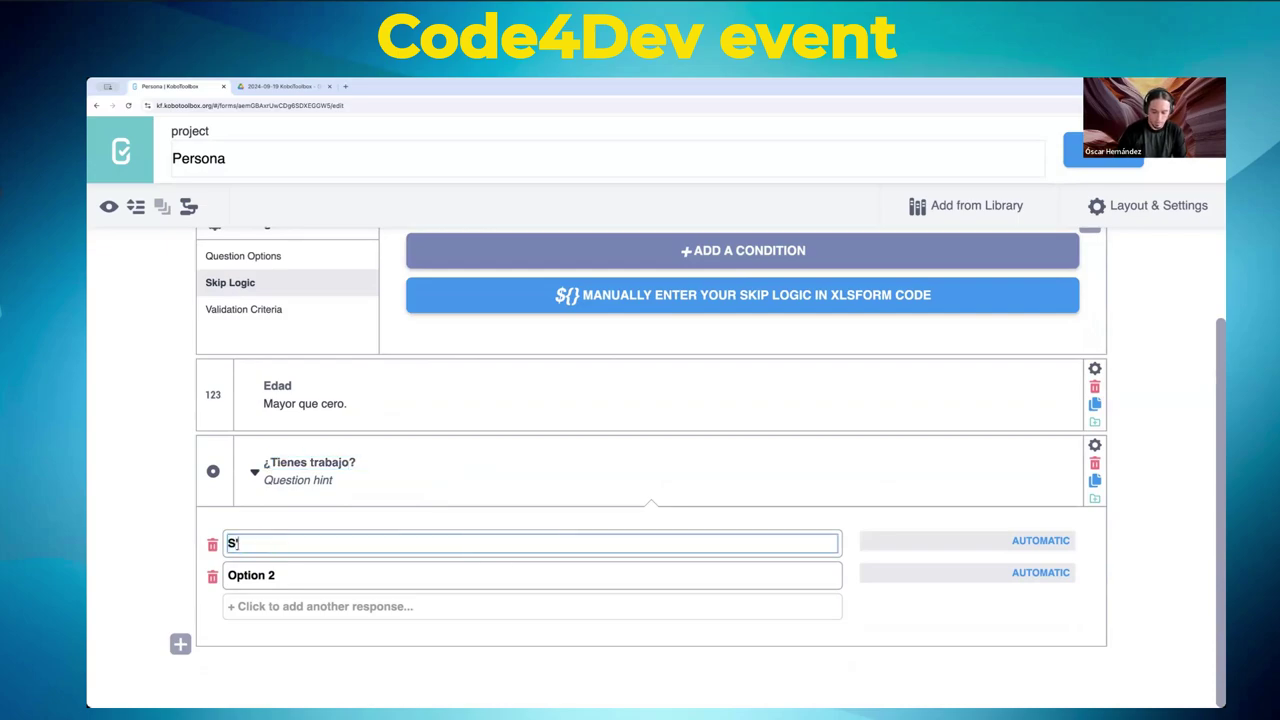
type("í")
left_click(380, 575)
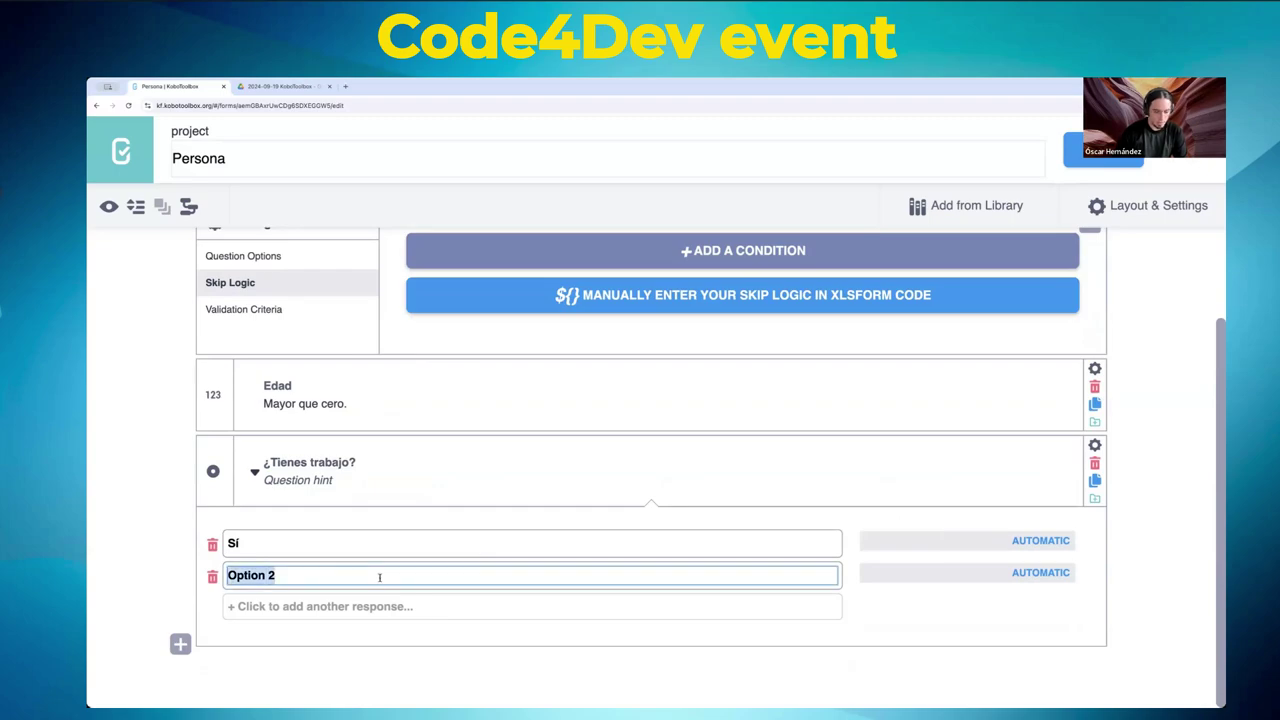
type("No")
left_click(1037, 540)
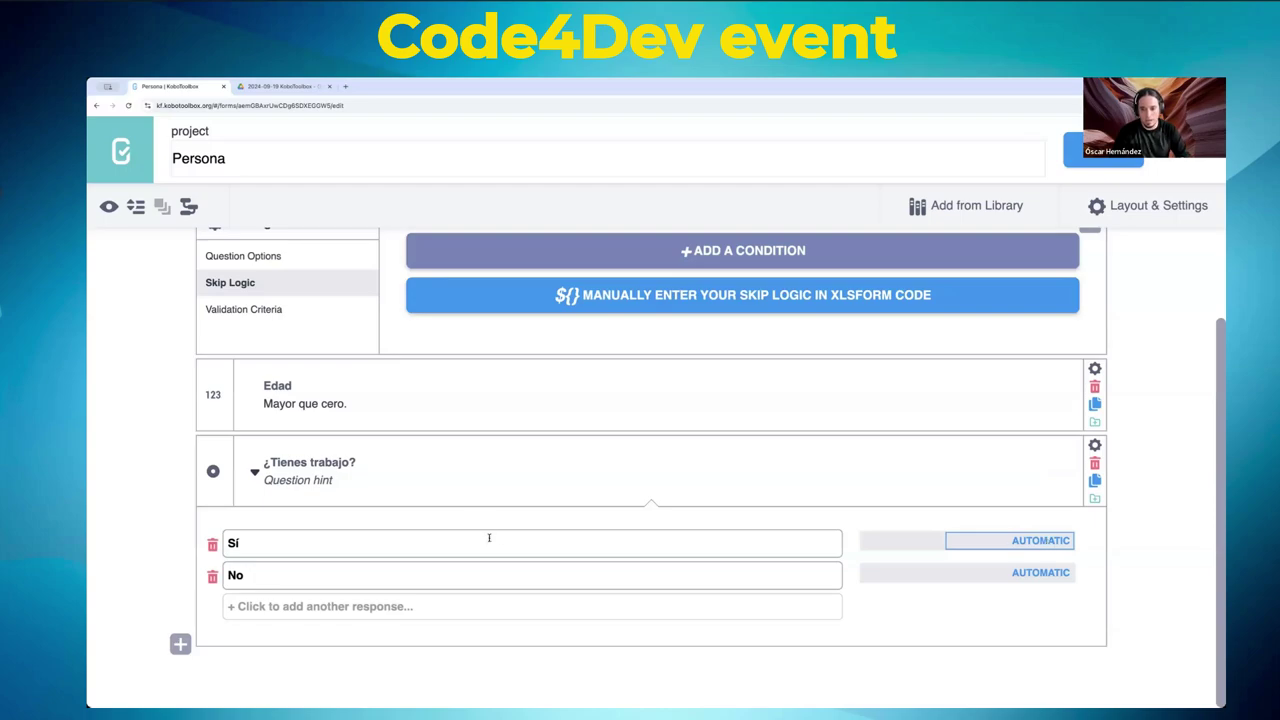
double_click(1062, 540)
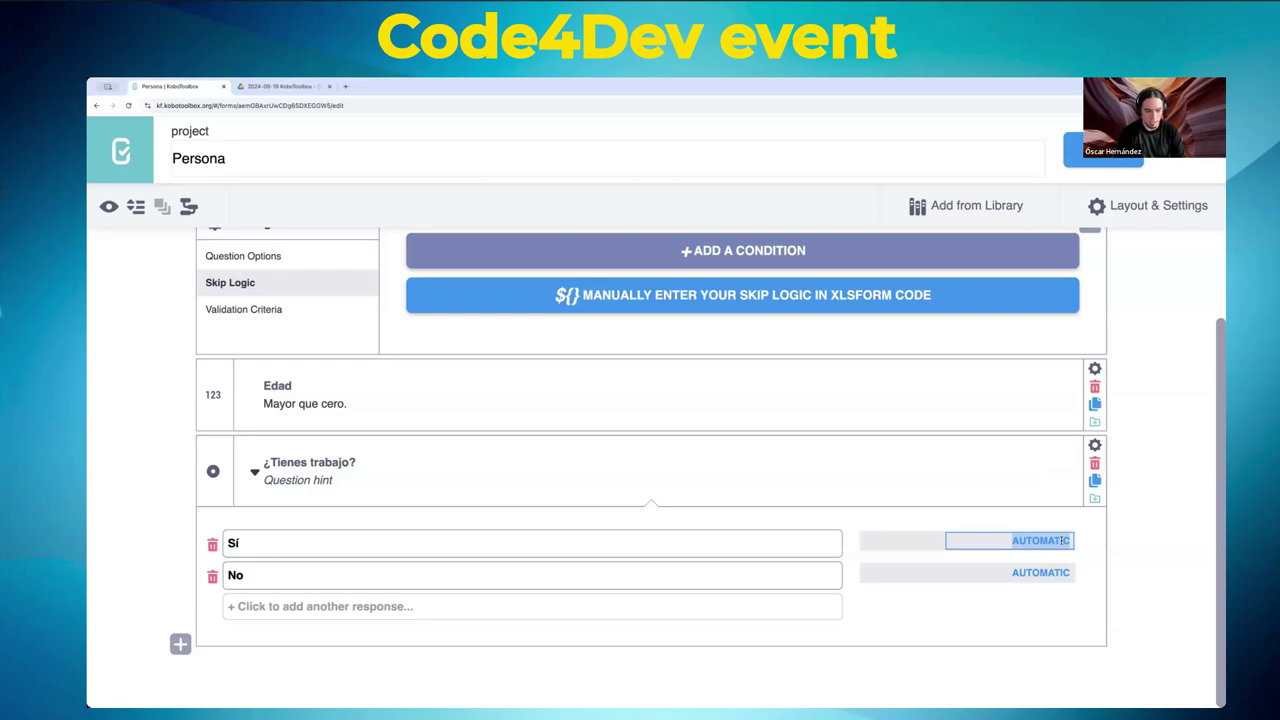
type("1")
key("Tab")
left_click(1070, 573)
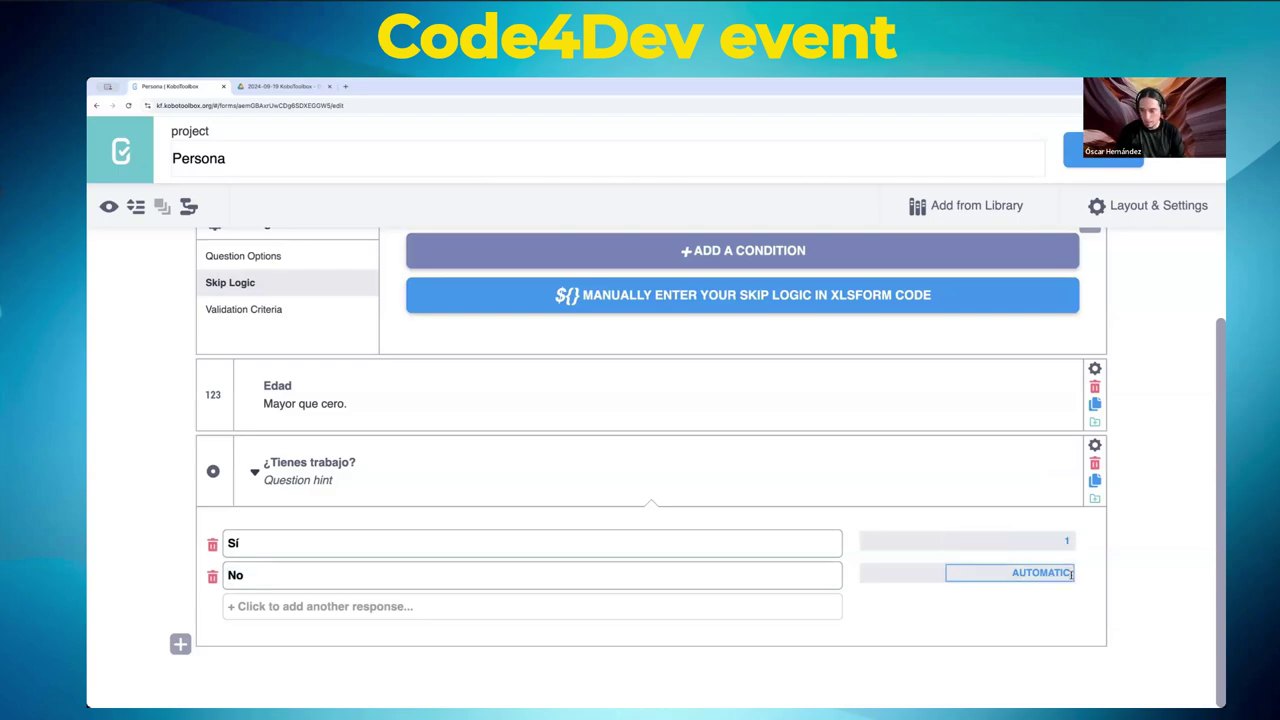
double_click(1062, 572)
type("0")
- Change the answer values to Si and No
double_click(1065, 541)
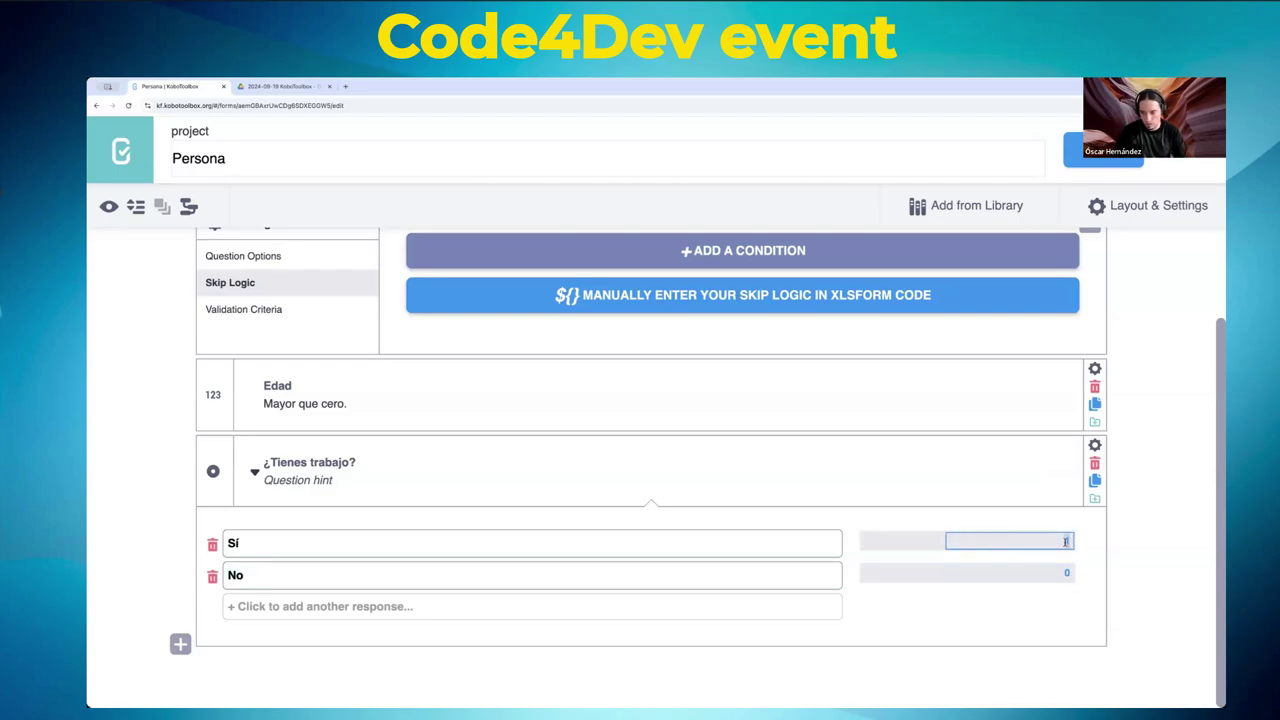
type("Si")
double_click(1068, 574)
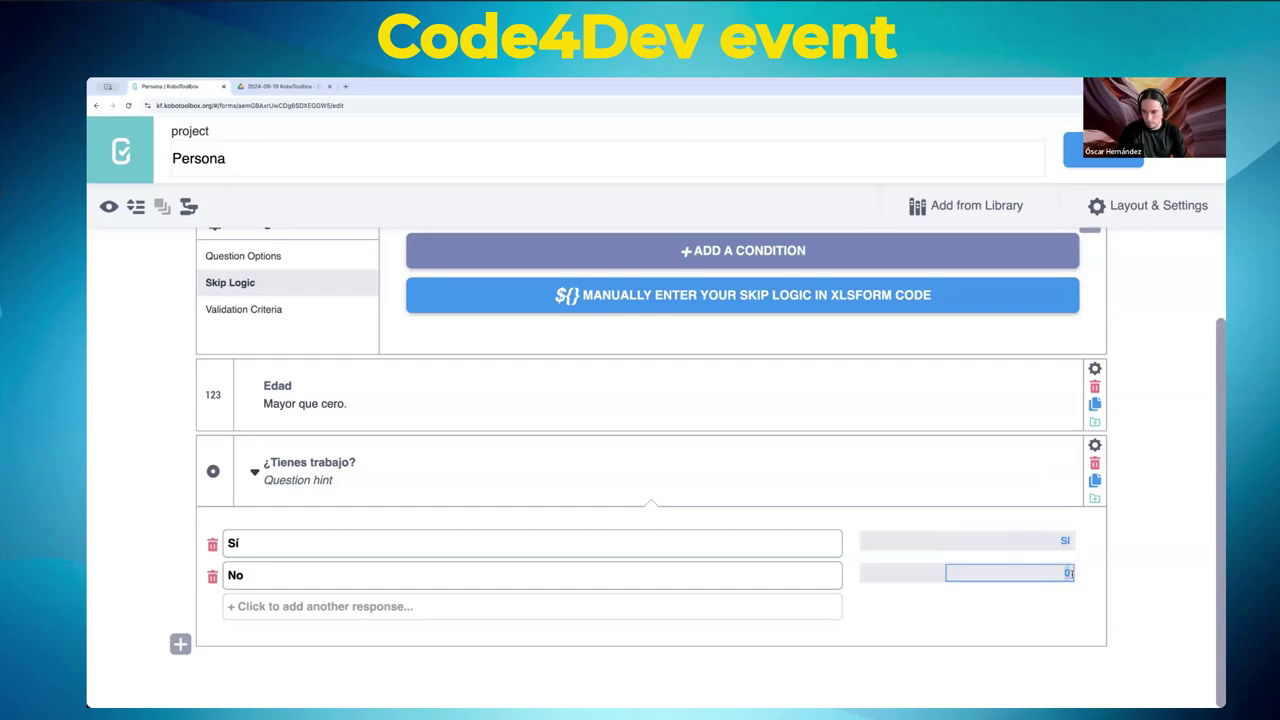
type("No")
key("Return")
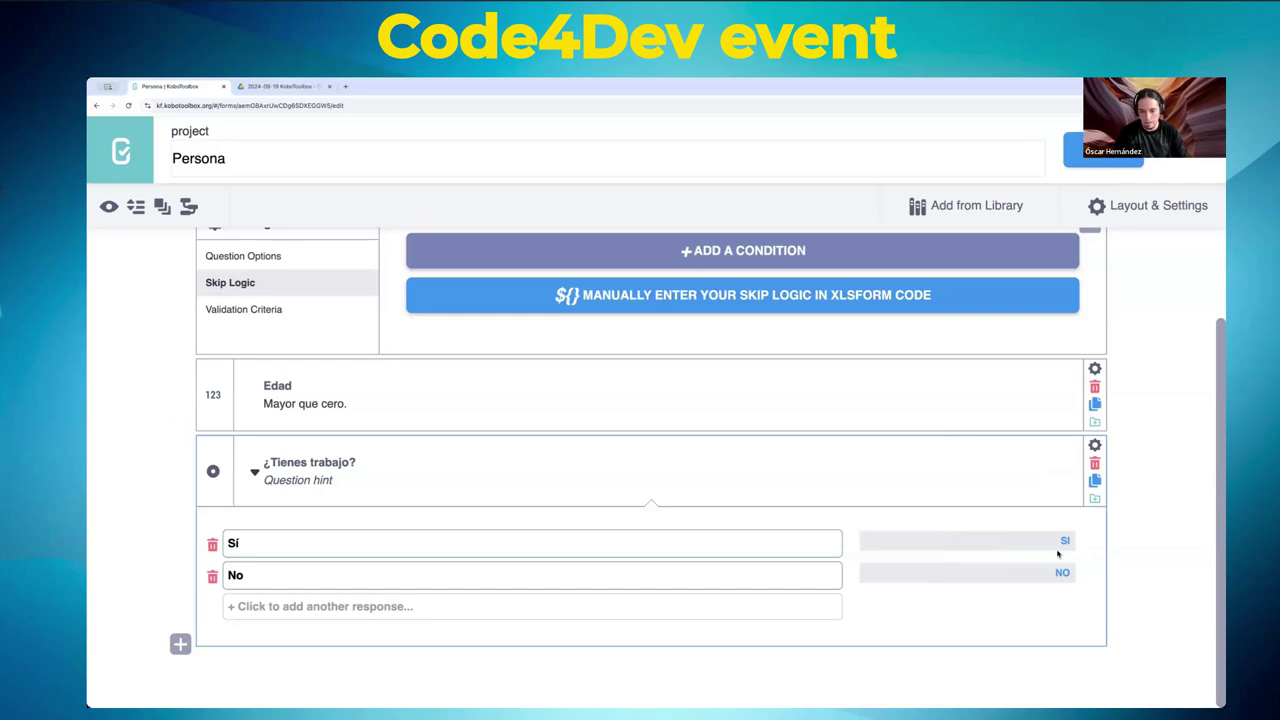
- Restore the answers to Sí (value 1) and No (value 0), adding a third response
left_click(719, 548)
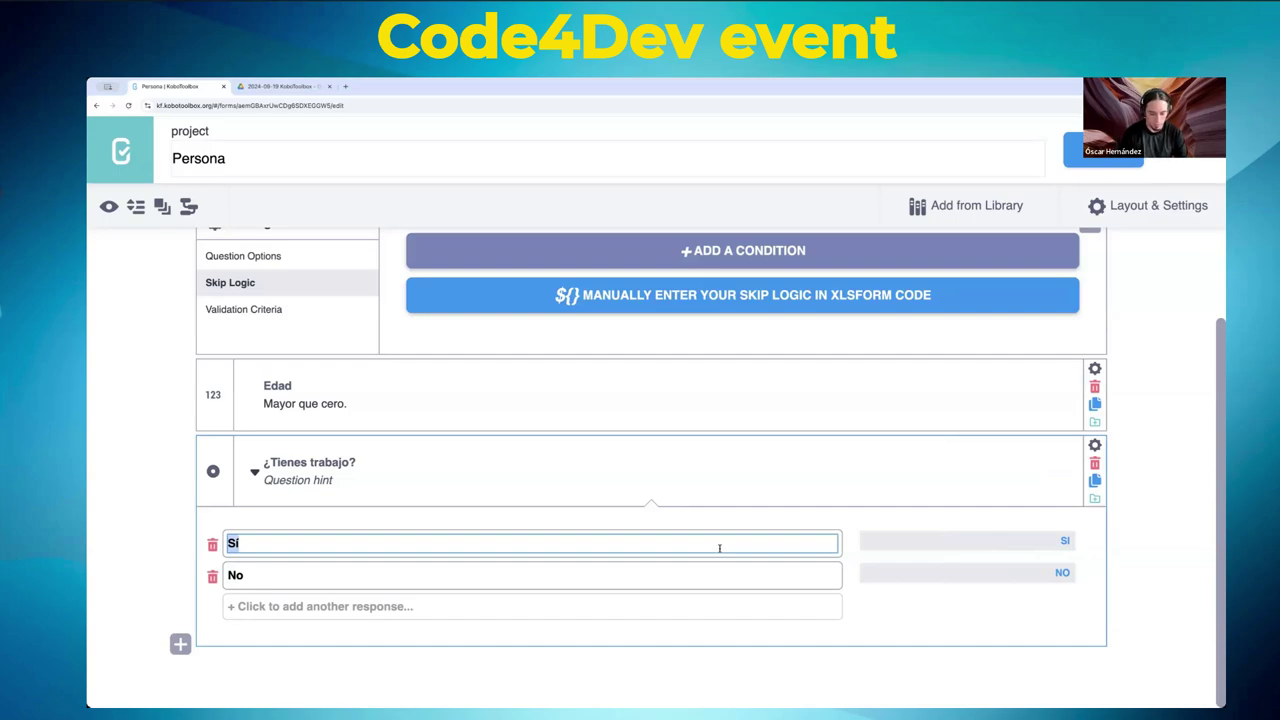
type("Más o menos")
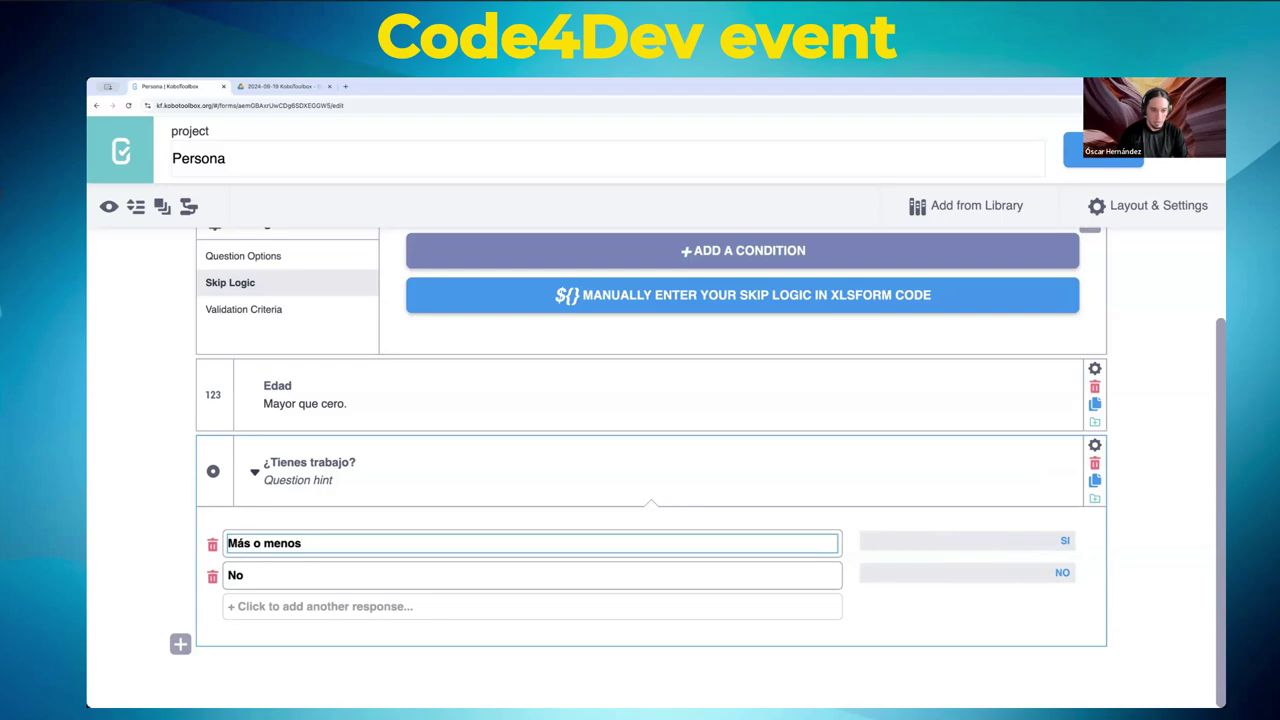
left_click(1055, 540)
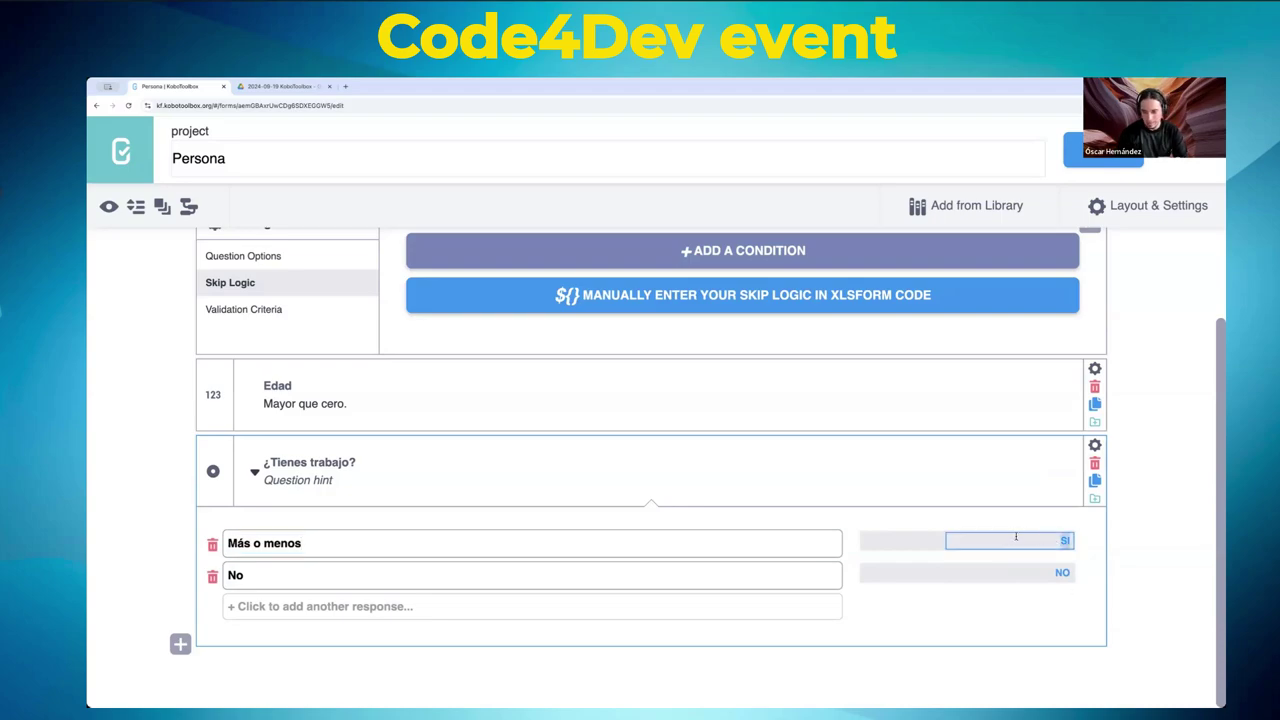
left_click(279, 546)
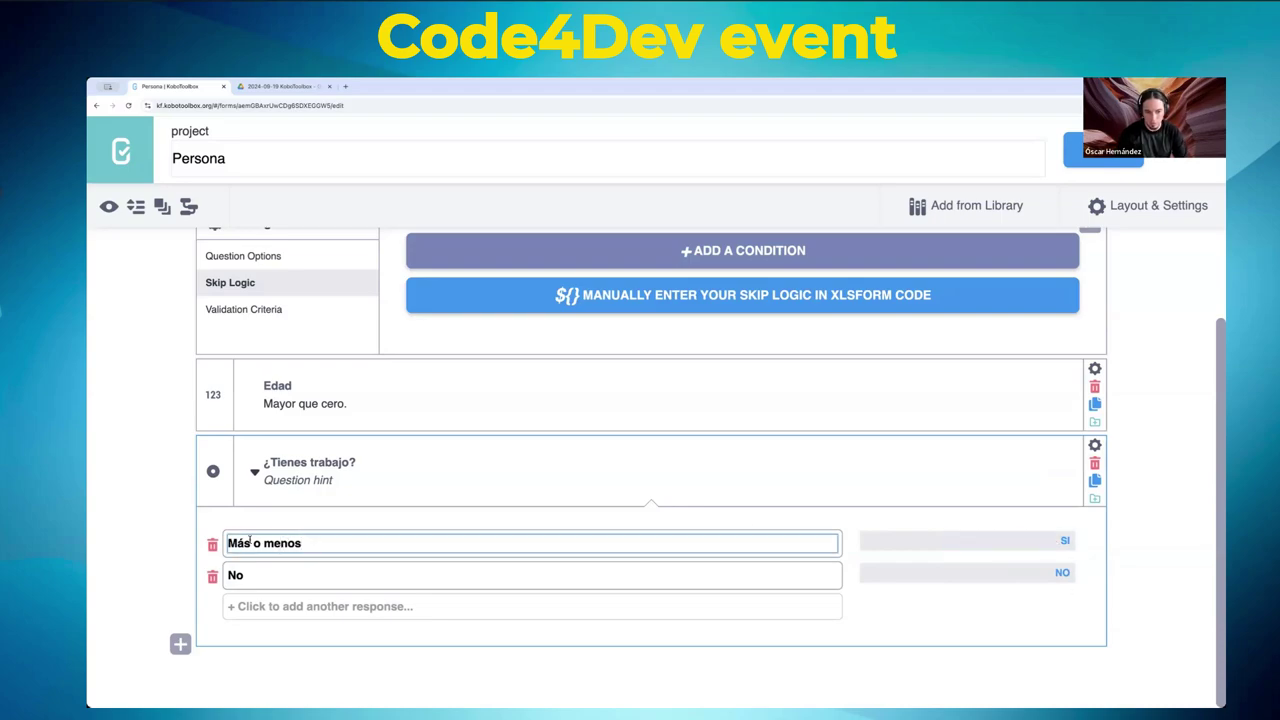
key("ctrl+shift+Left")
key("ctrl+shift+Left")
key("ctrl+shift+Left")
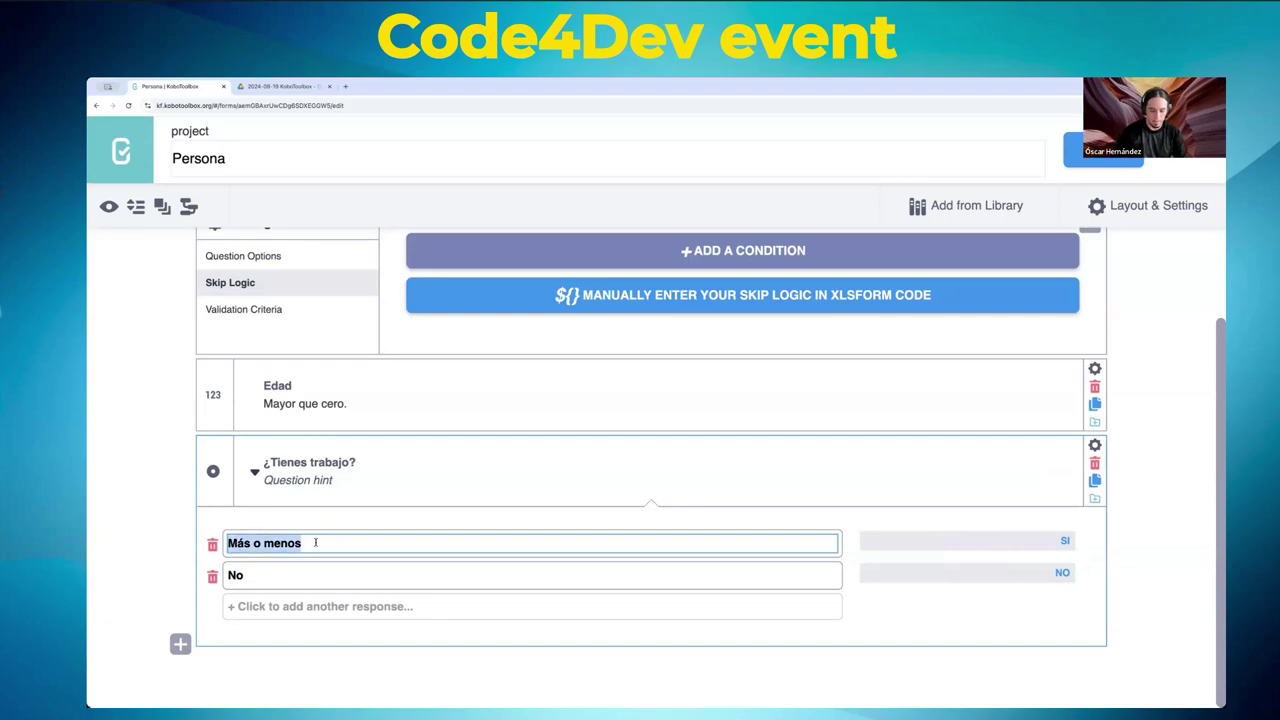
type("Sí")
key("Tab")
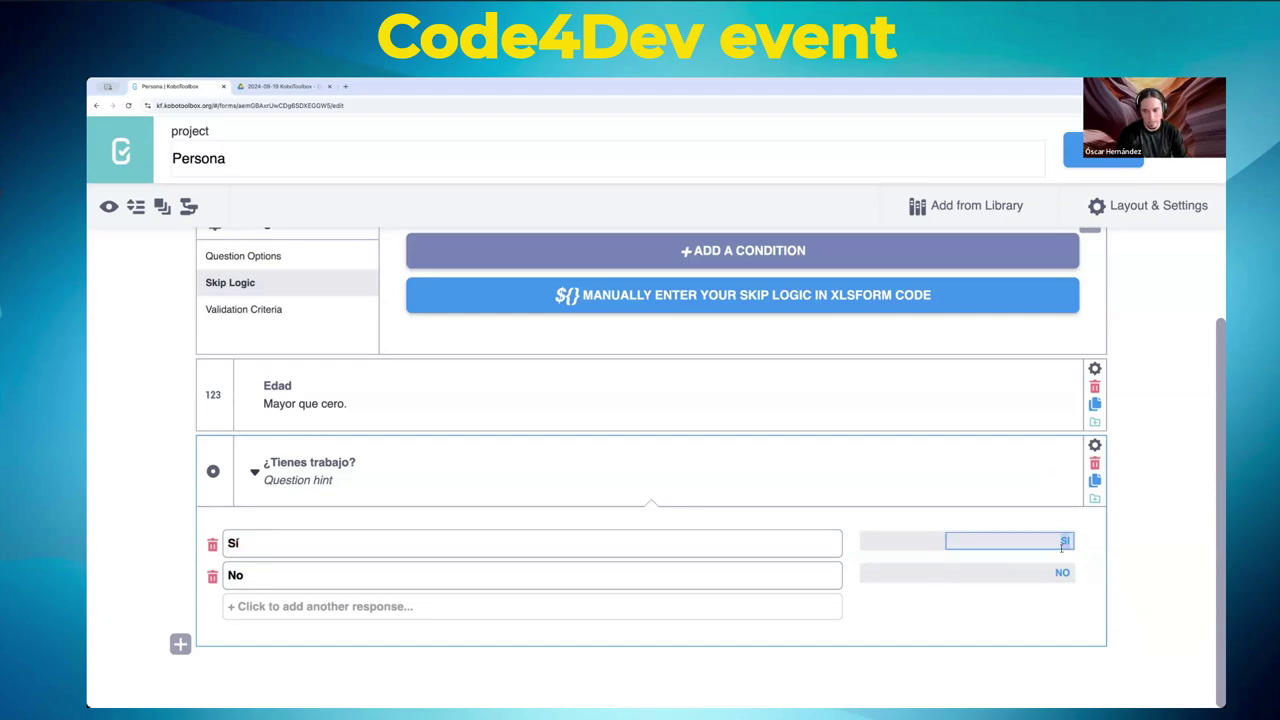
type("1")
double_click(1062, 571)
type("0")
key("Return")
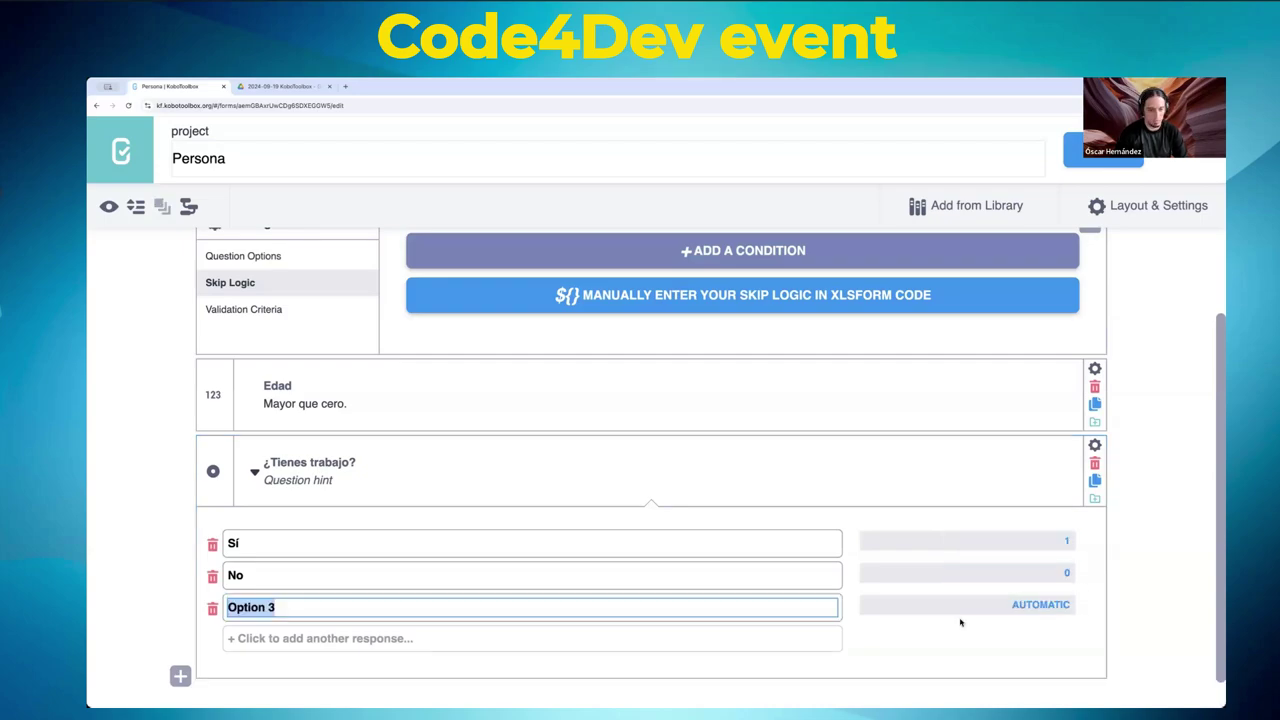
scroll(349, 571, "down", 1)
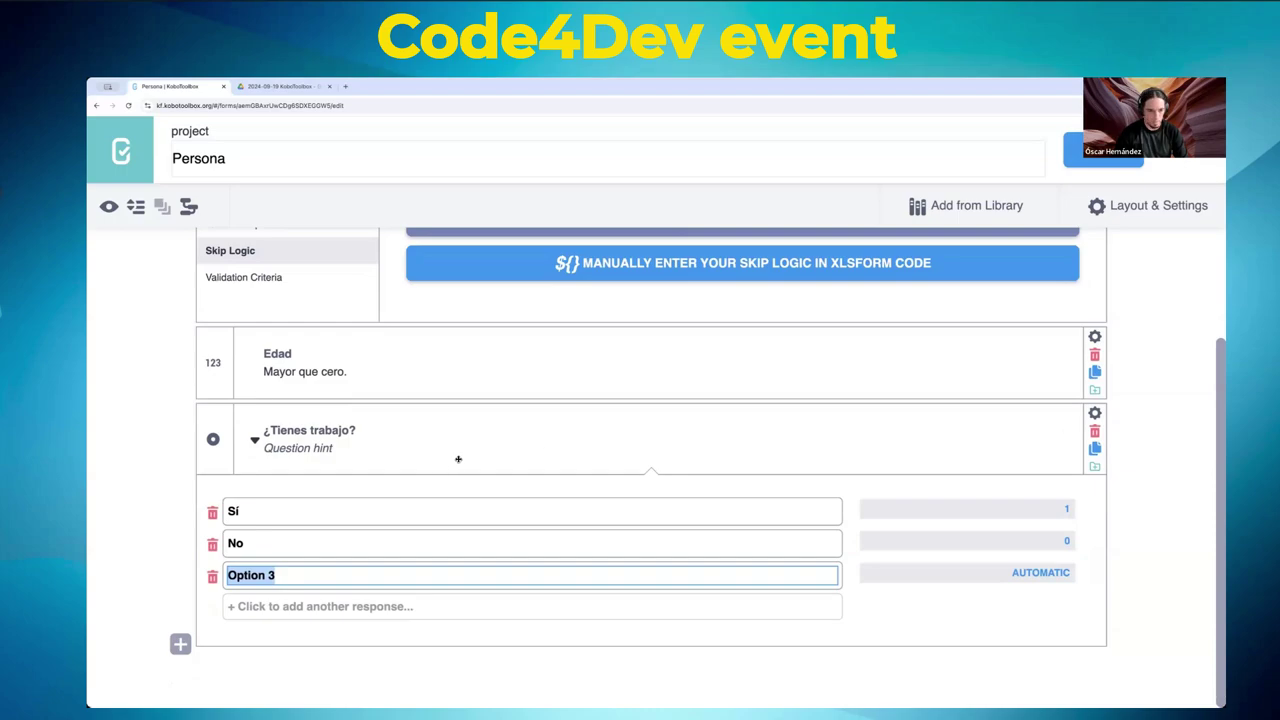
- Type the new question text ¿Tu salario te alcanza para tus gastos?, fixing typos
left_click(180, 644)
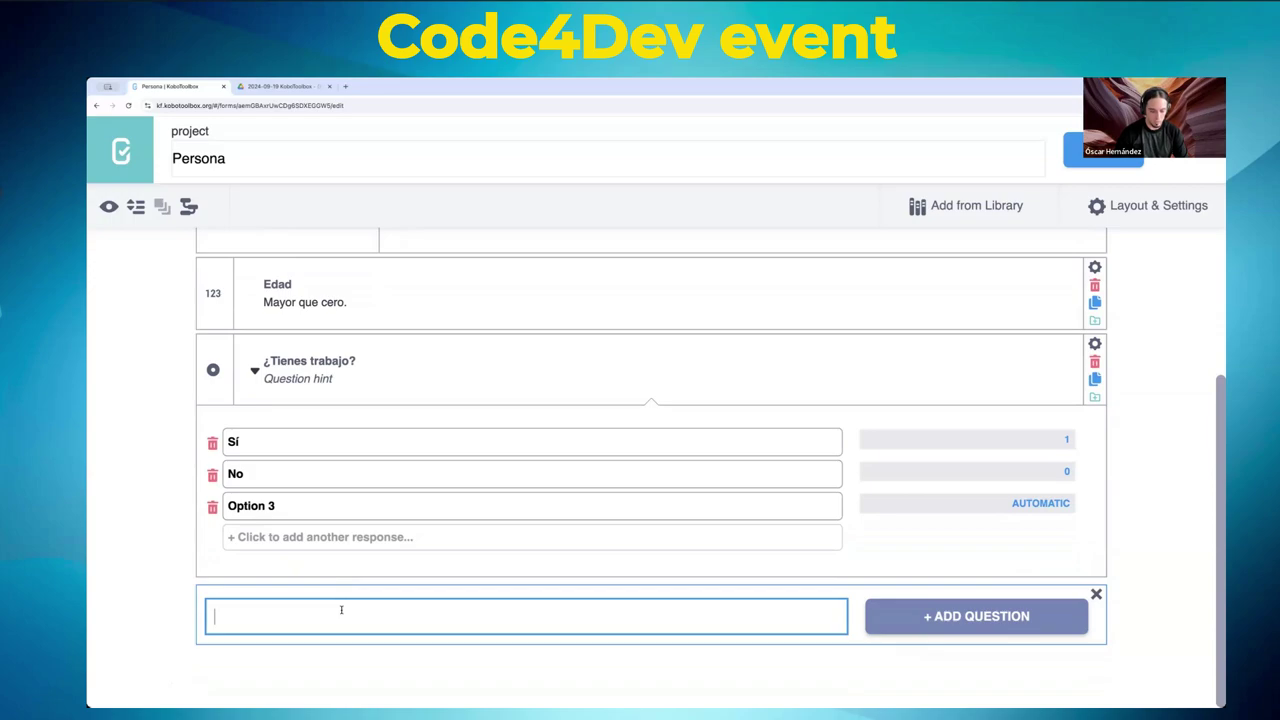
type("¿Te a")
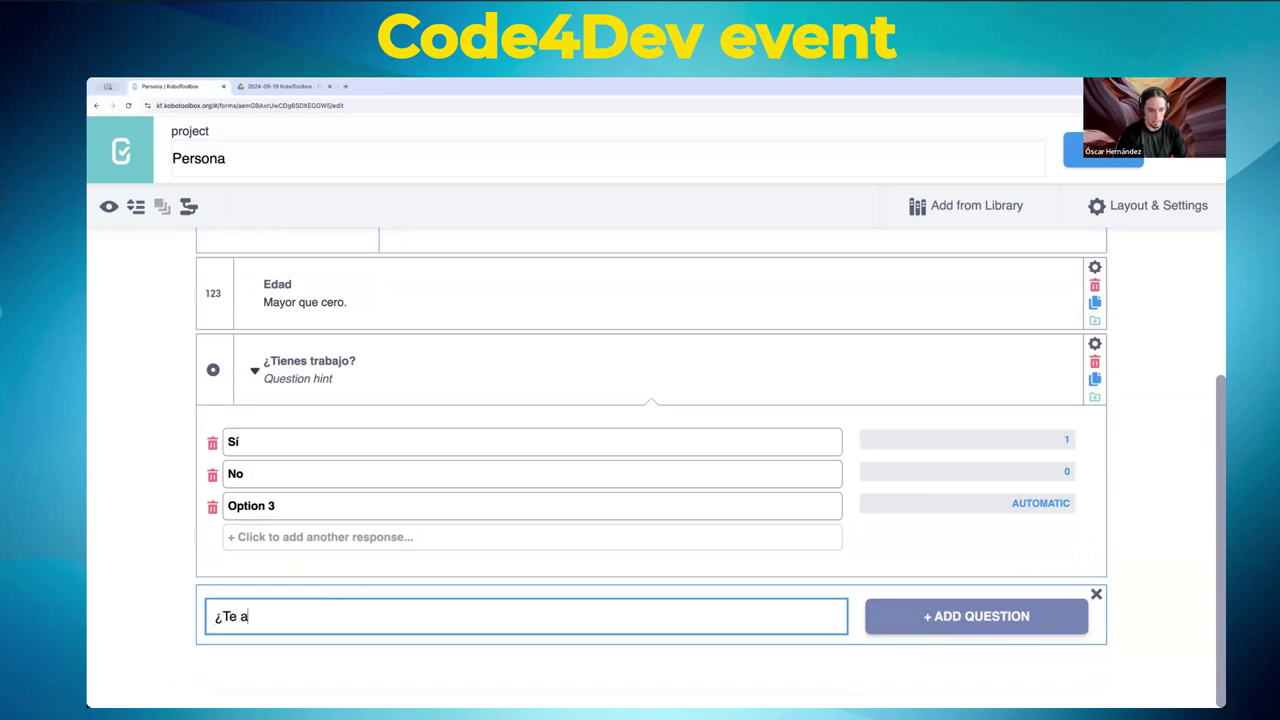
type("lcanza para din")
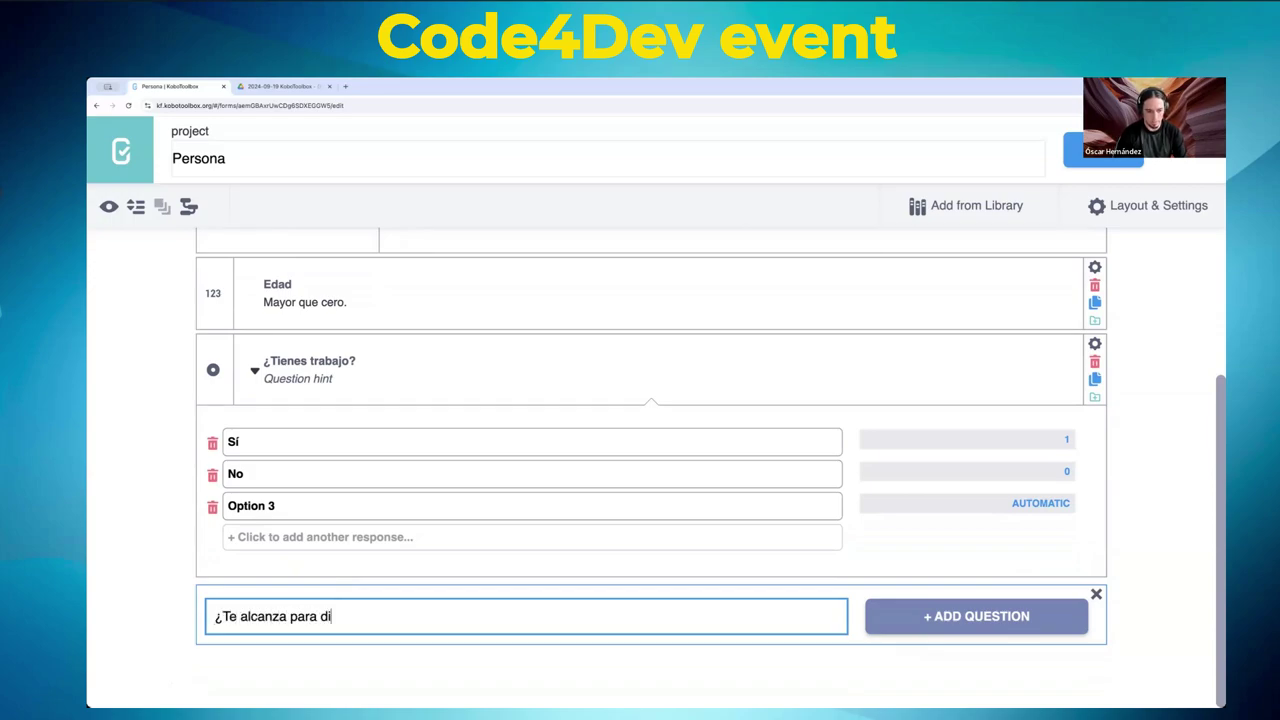
key("BackSpace")
key("BackSpace")
key("BackSpace")
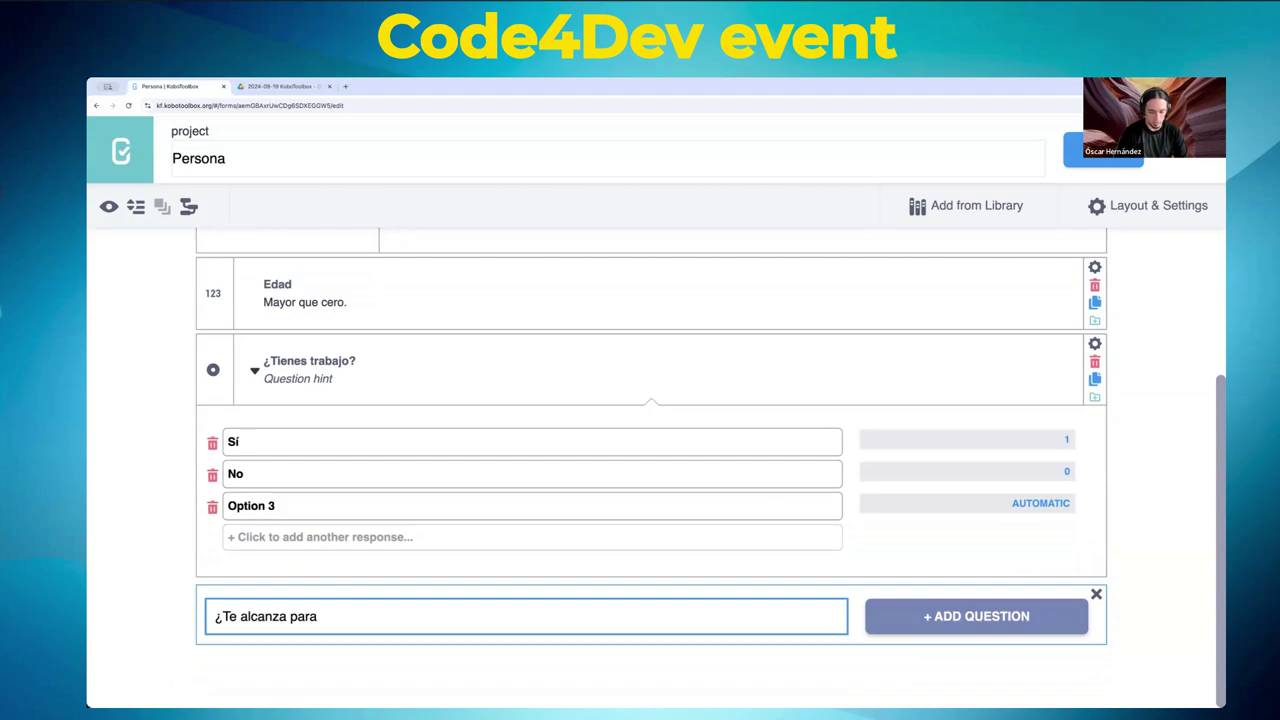
type("tus gastos")
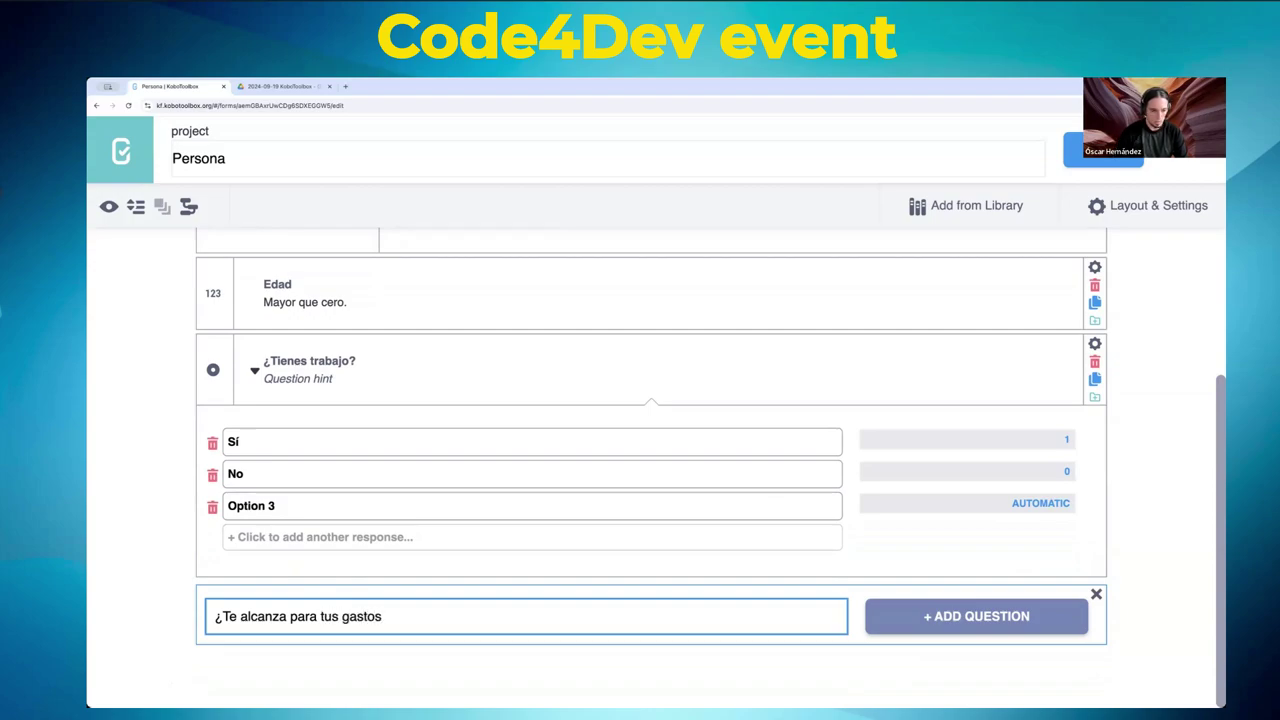
type("Tu slario")
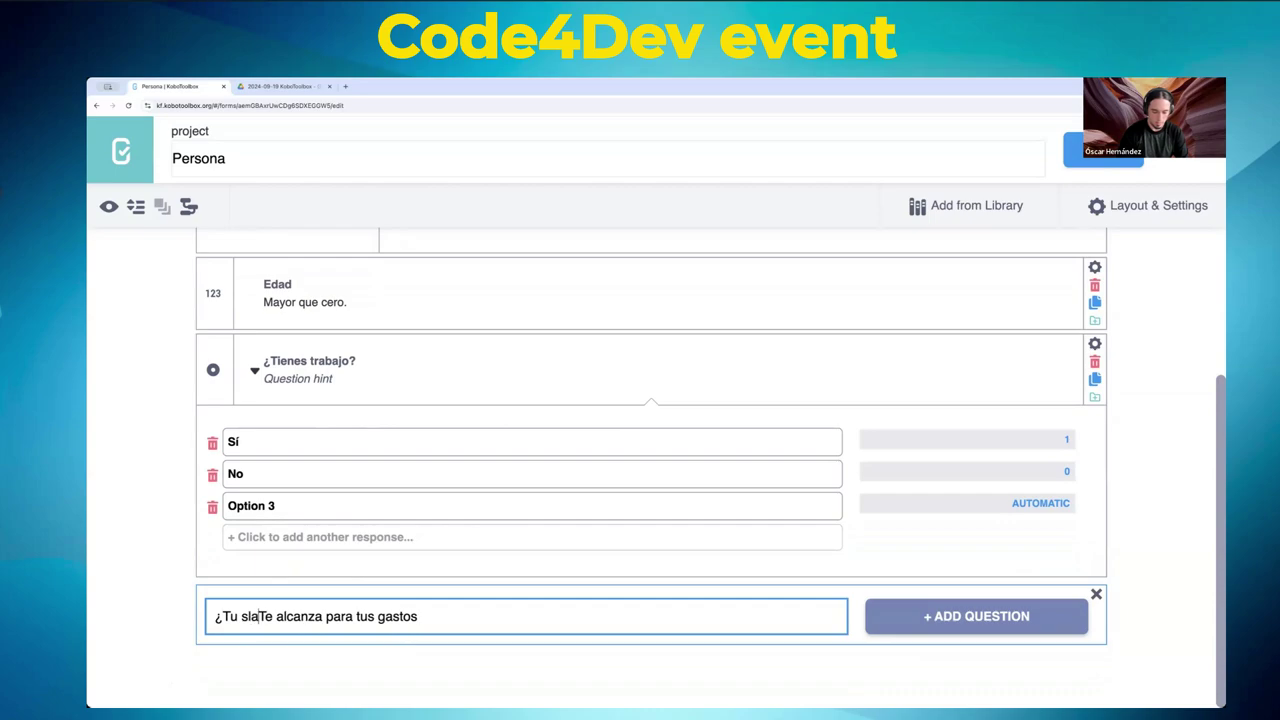
key("shift+Right")
type("t")
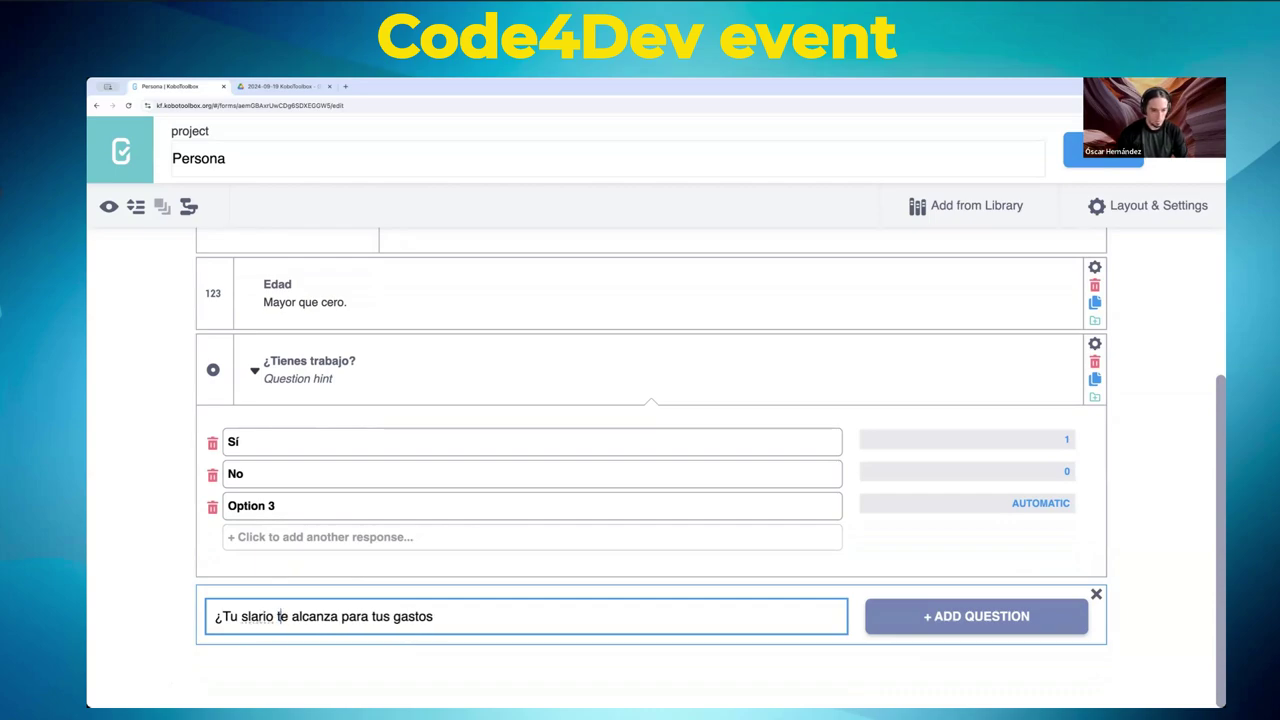
key("End")
type("?")
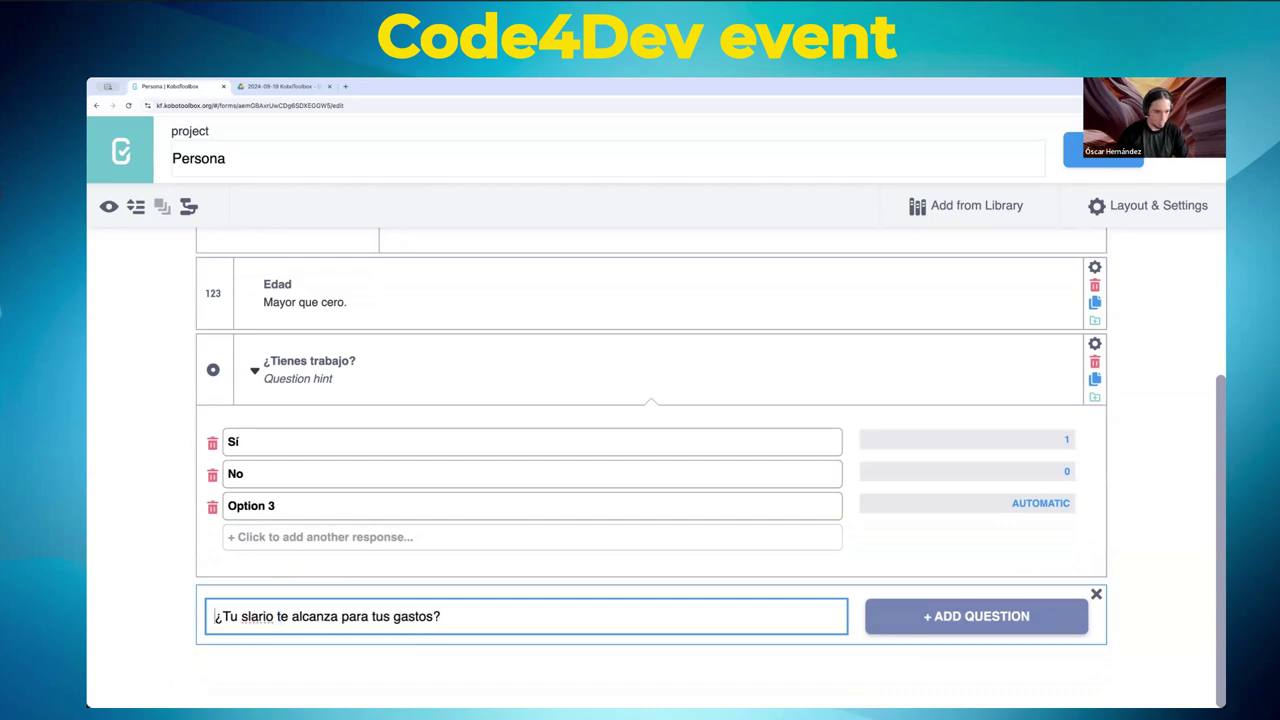
left_click(239, 616)
key("Right")
type("a")
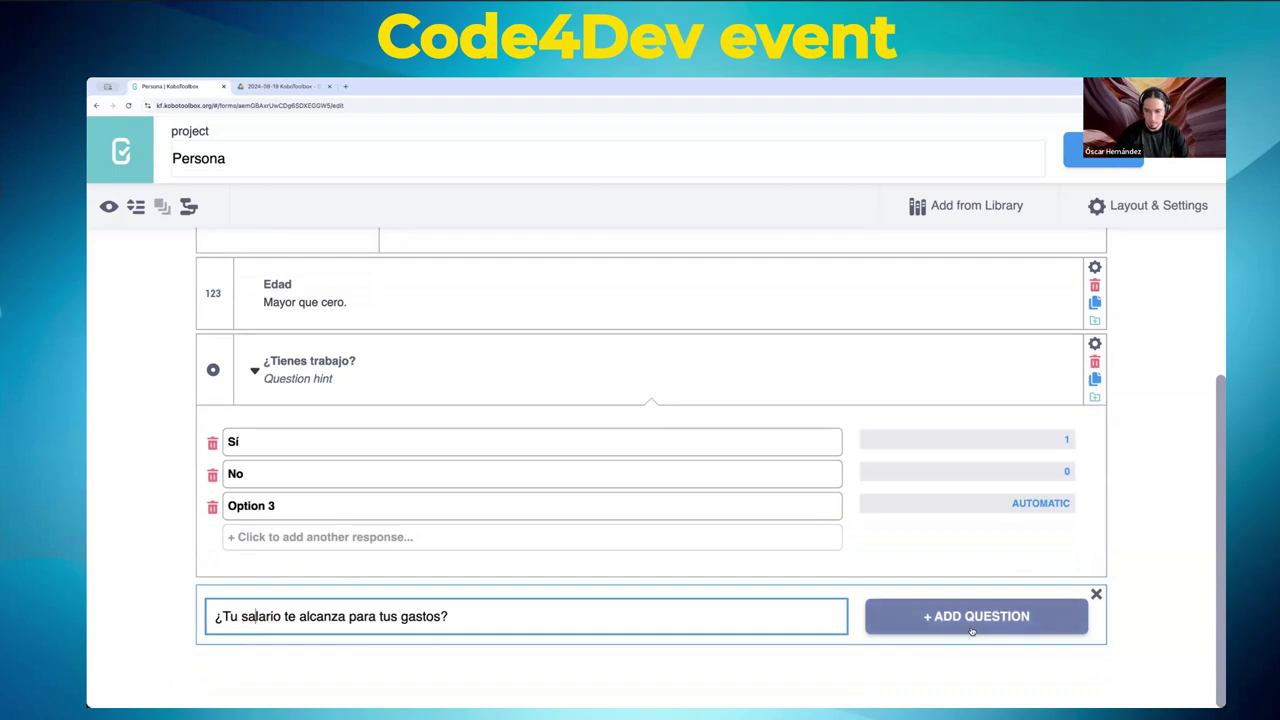
- Add it as a Select One question with answers Sí (1) and No (0)
left_click(968, 624)
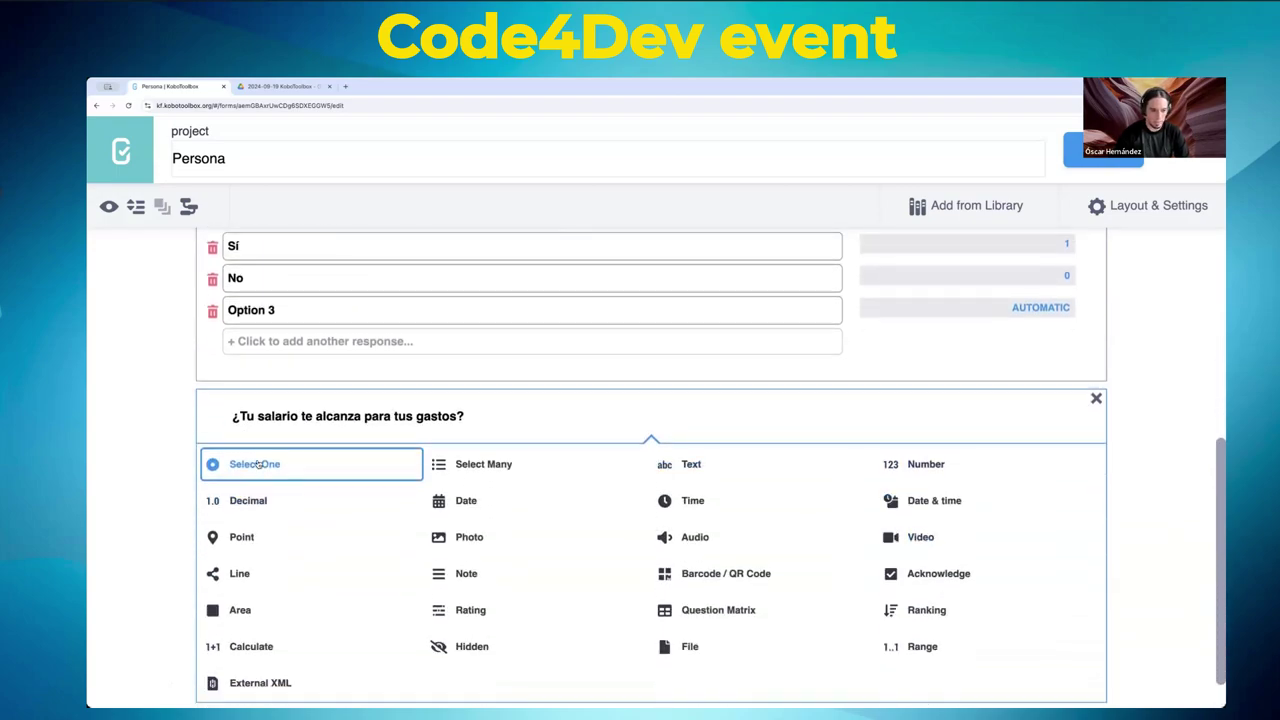
left_click(258, 465)
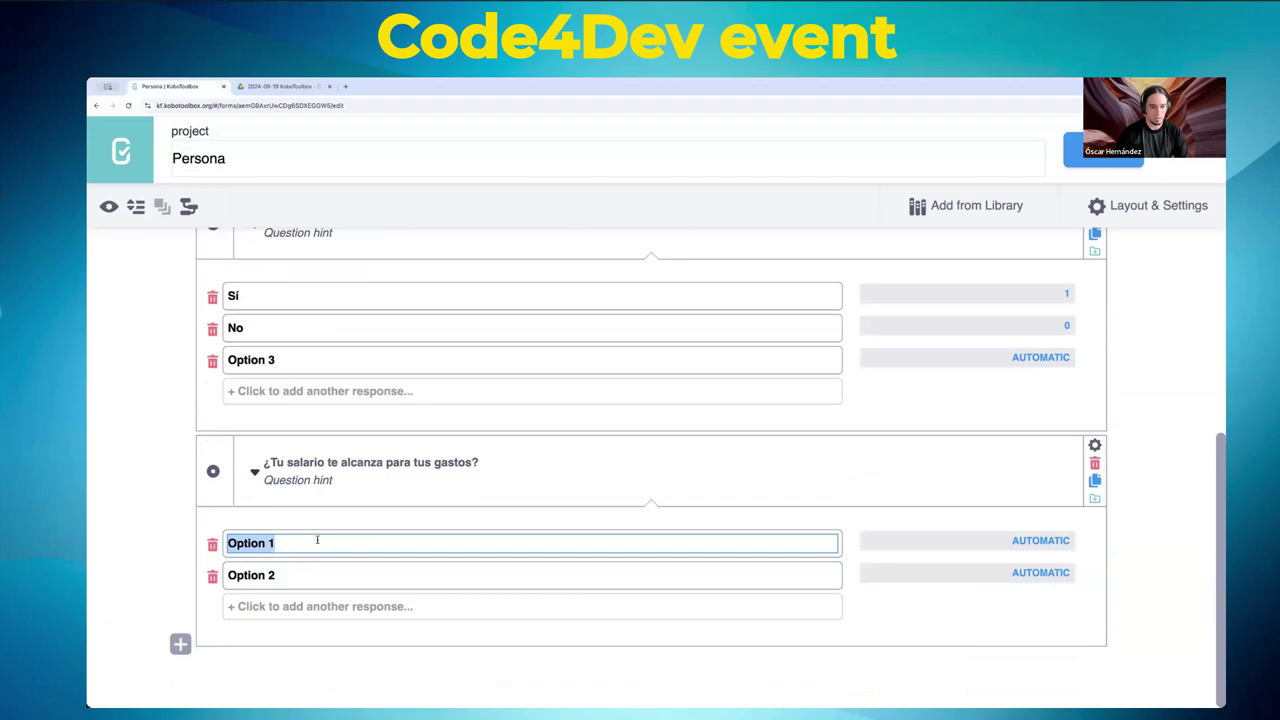
type("Sí")
key("Tab")
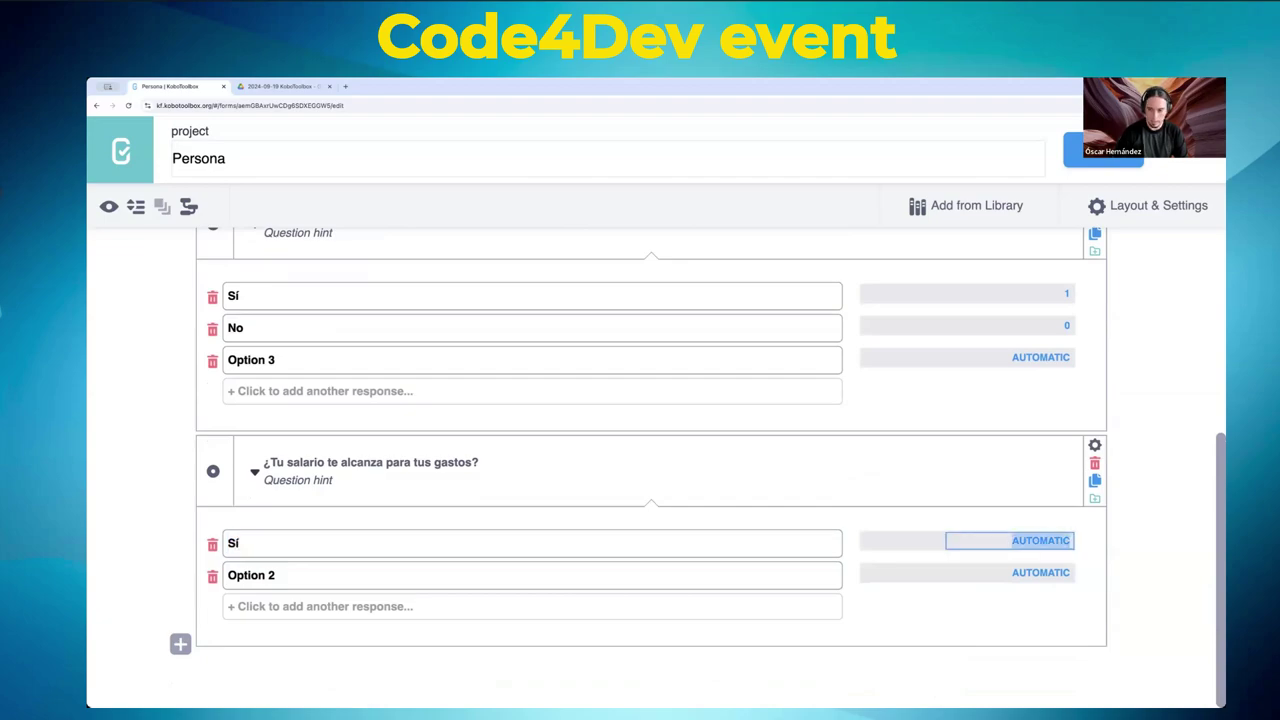
key("Tab")
type("No")
key("Tab")
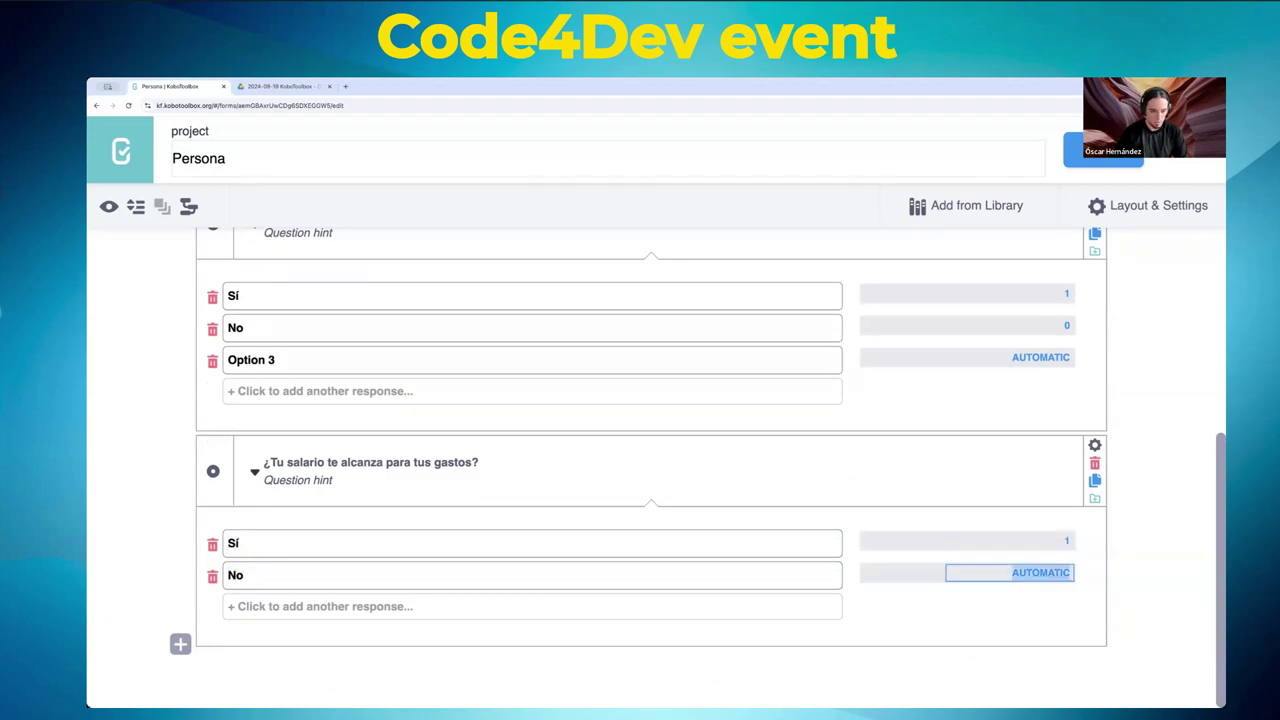
left_click(153, 405)
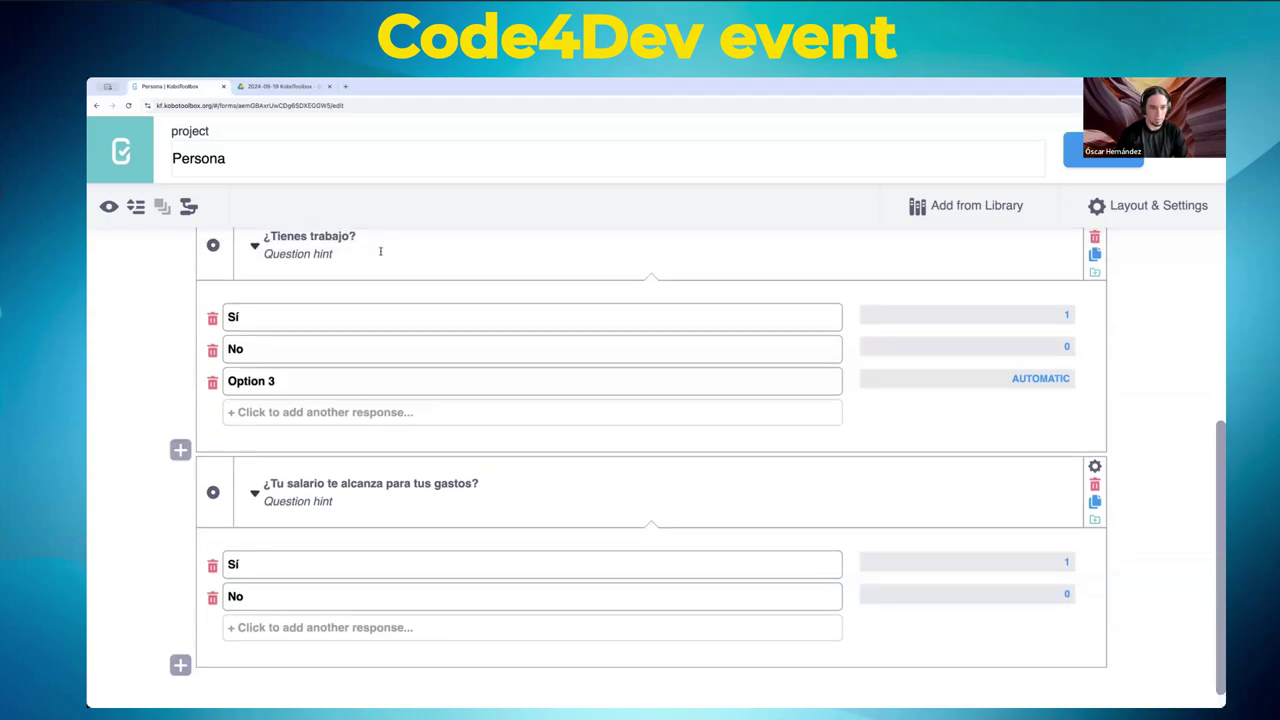
left_click(1100, 150)
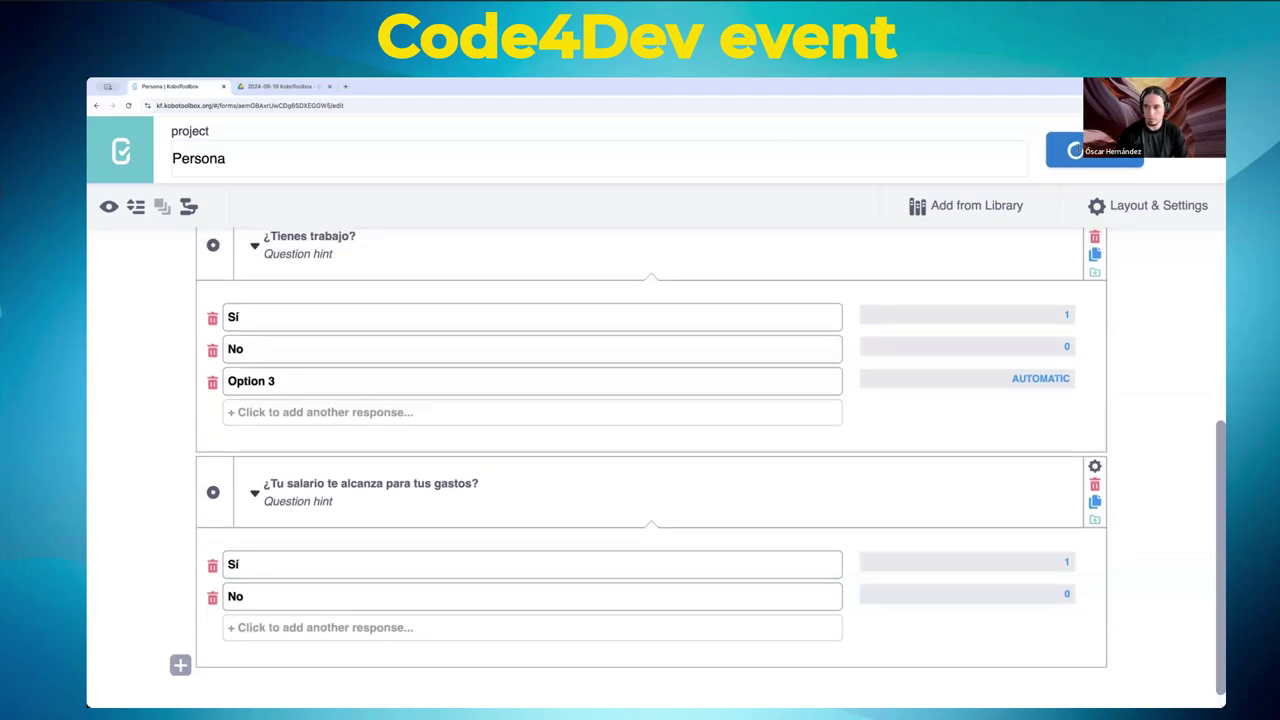
left_click(108, 206)
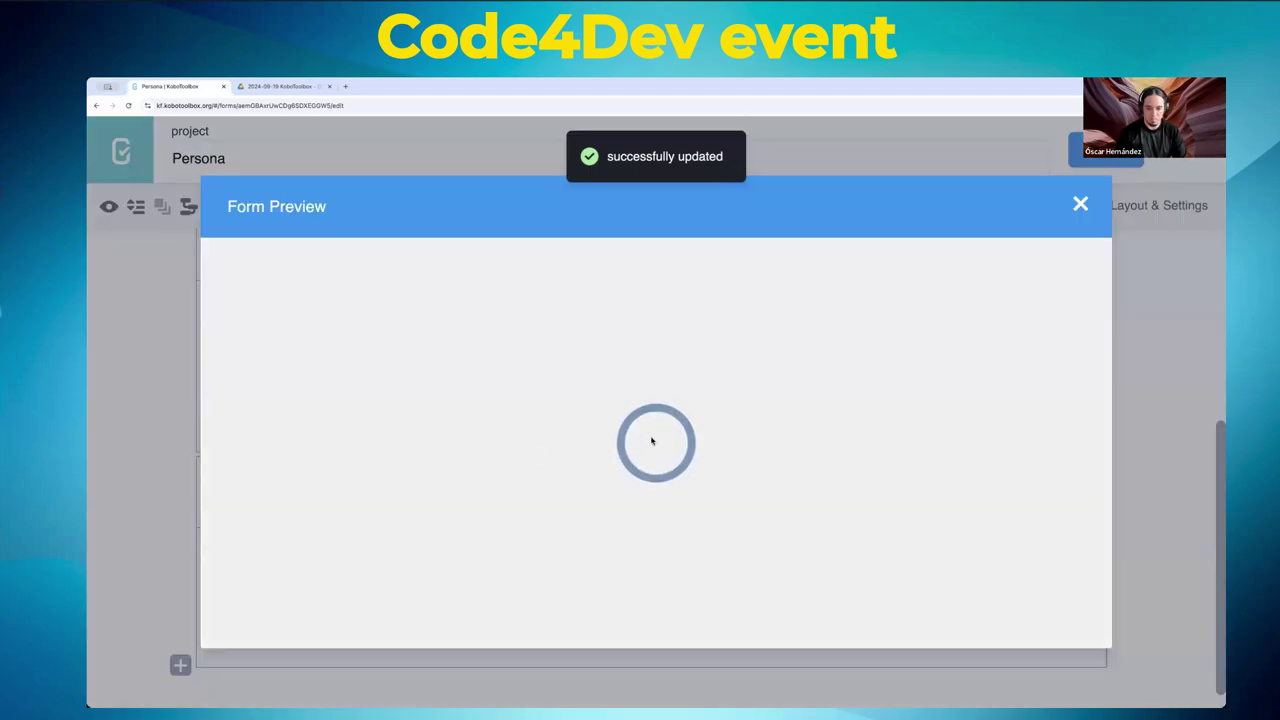
scroll(626, 443, "down", 5)
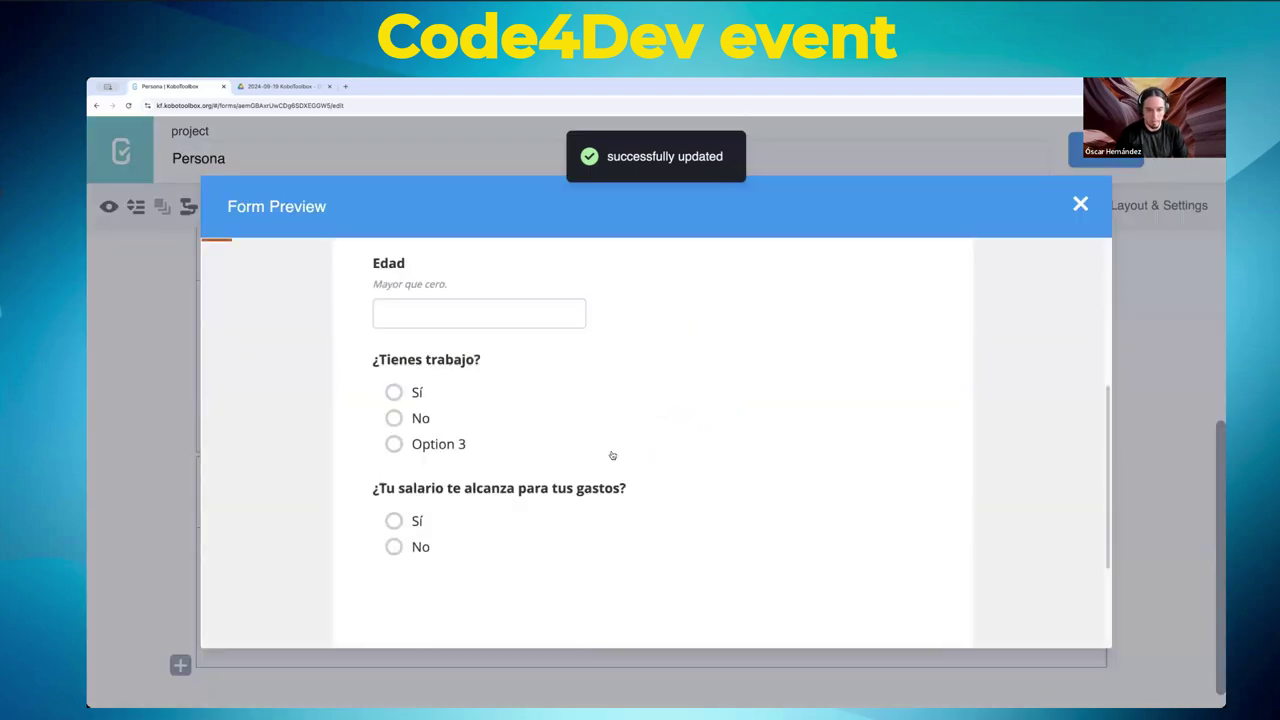
scroll(427, 380, "up", 1)
left_click(416, 323)
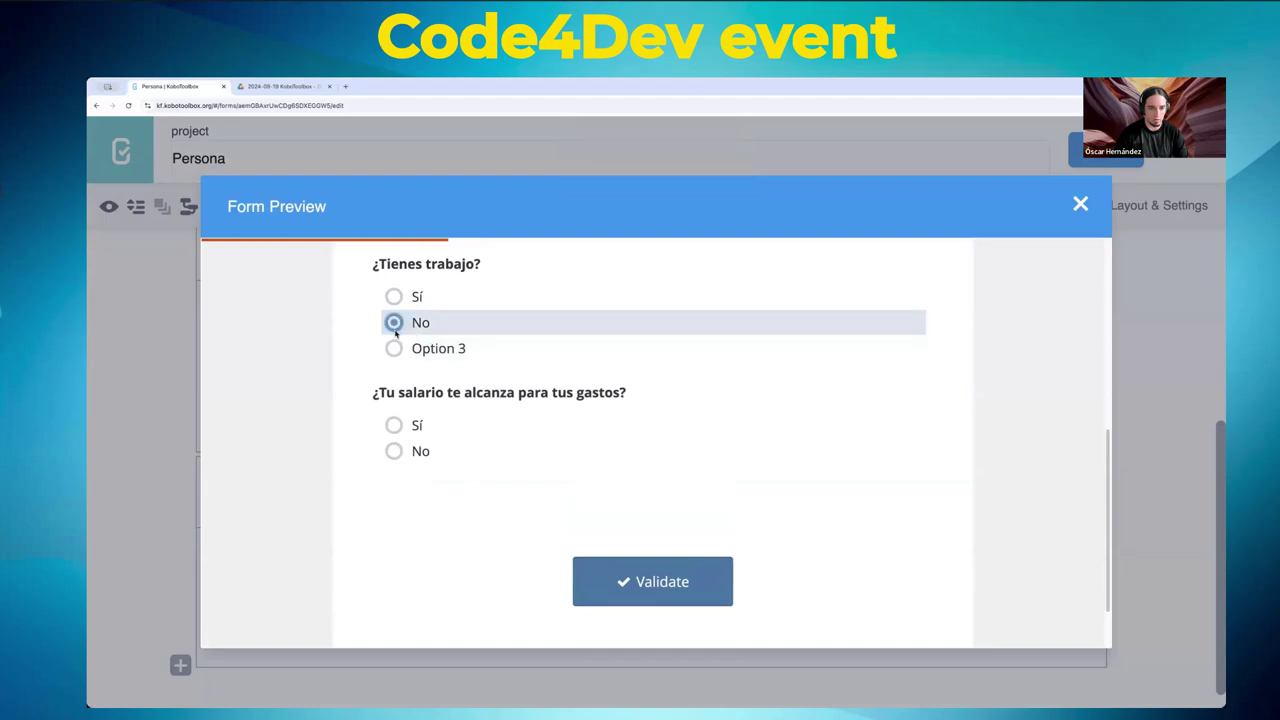
left_click(416, 426)
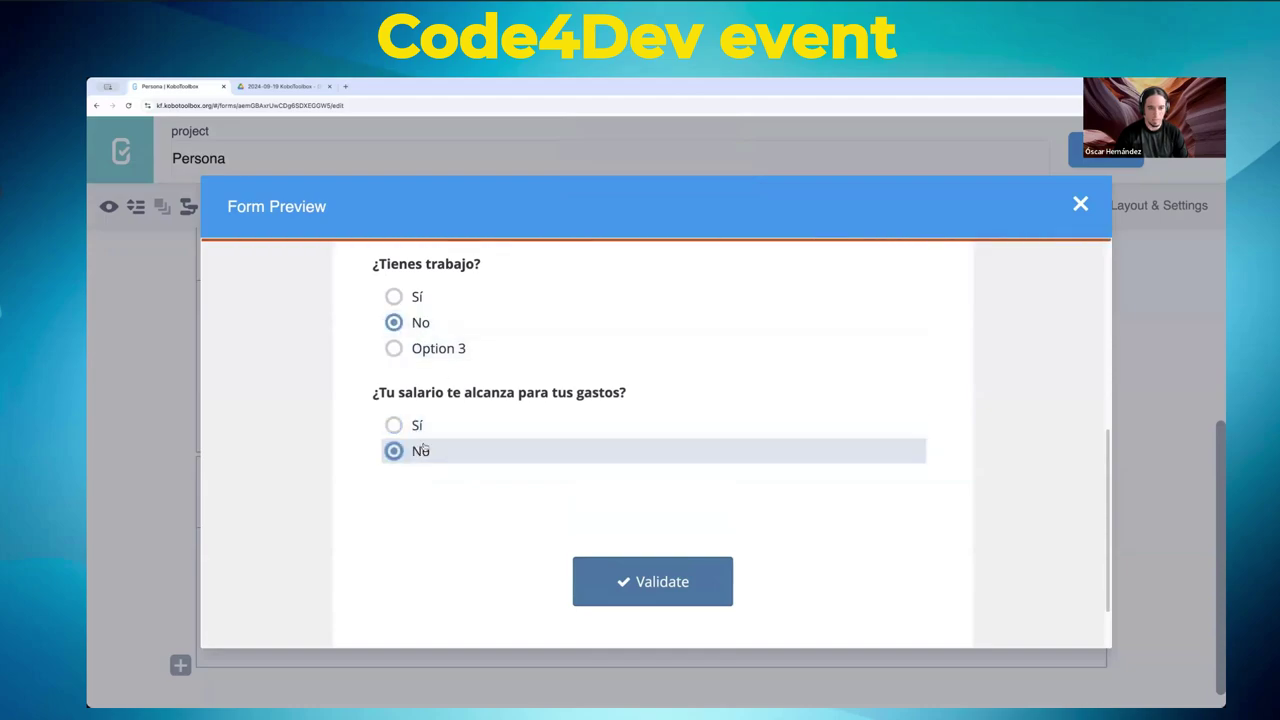
left_click(1080, 206)
scroll(595, 430, "down", 1)
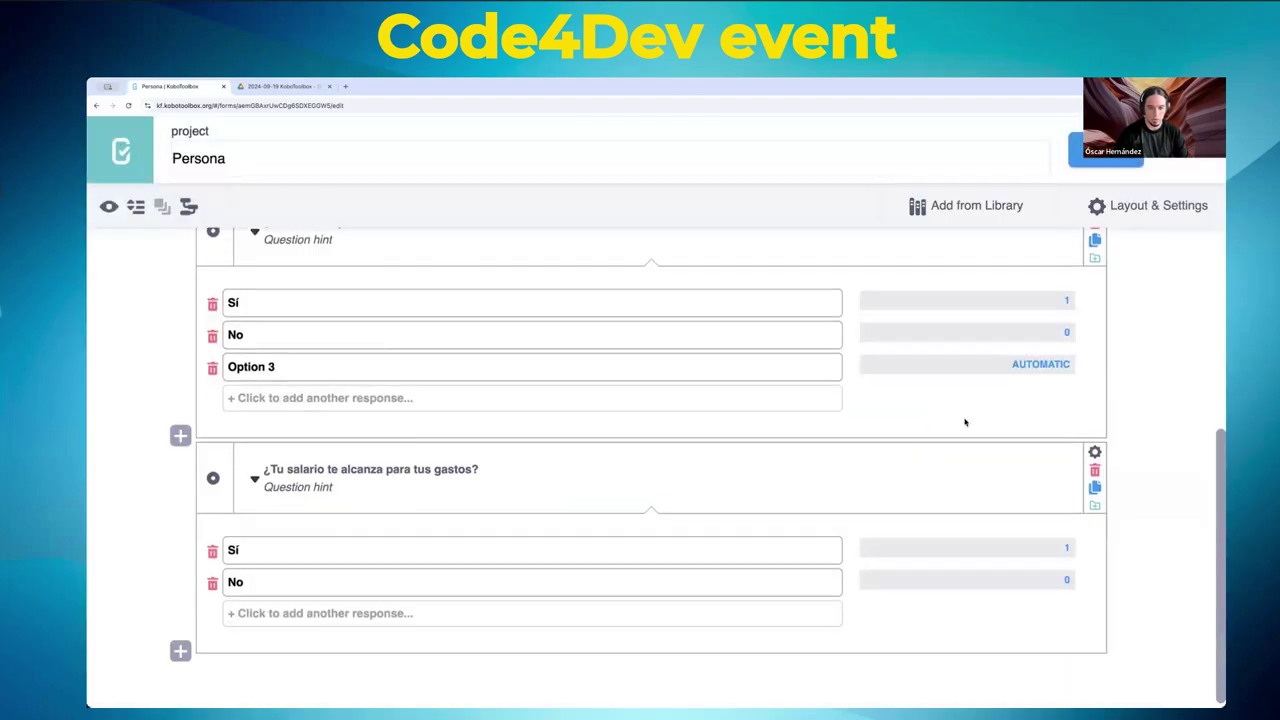
- Delete Option 3 from ¿Tienes trabajo? and open the salary question's skip logic
left_click(213, 367)
left_click(1095, 447)
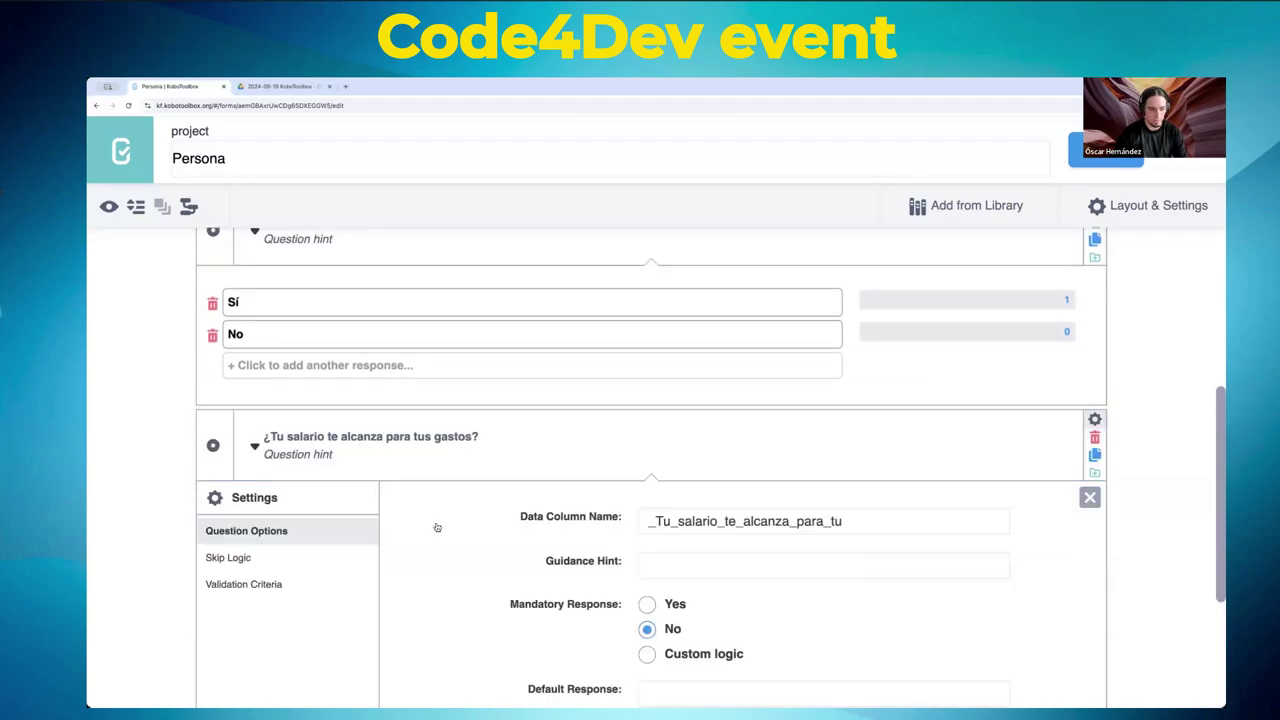
left_click(243, 569)
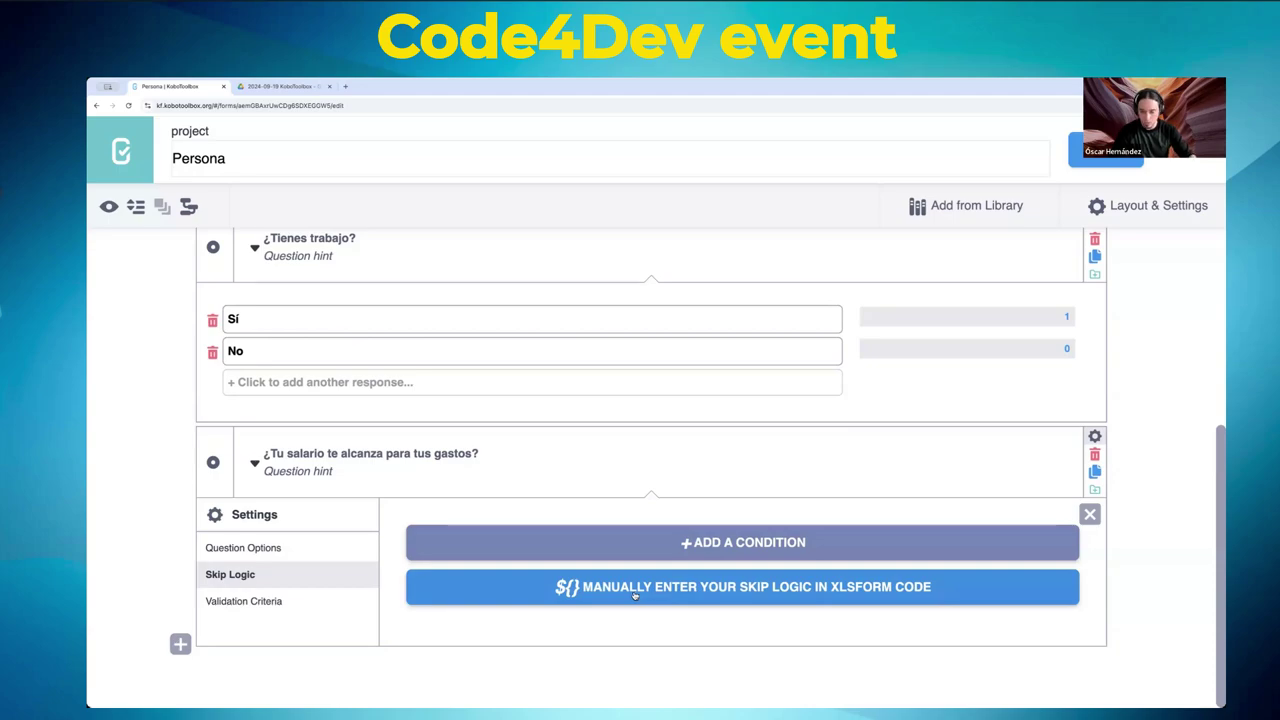
left_click(633, 594)
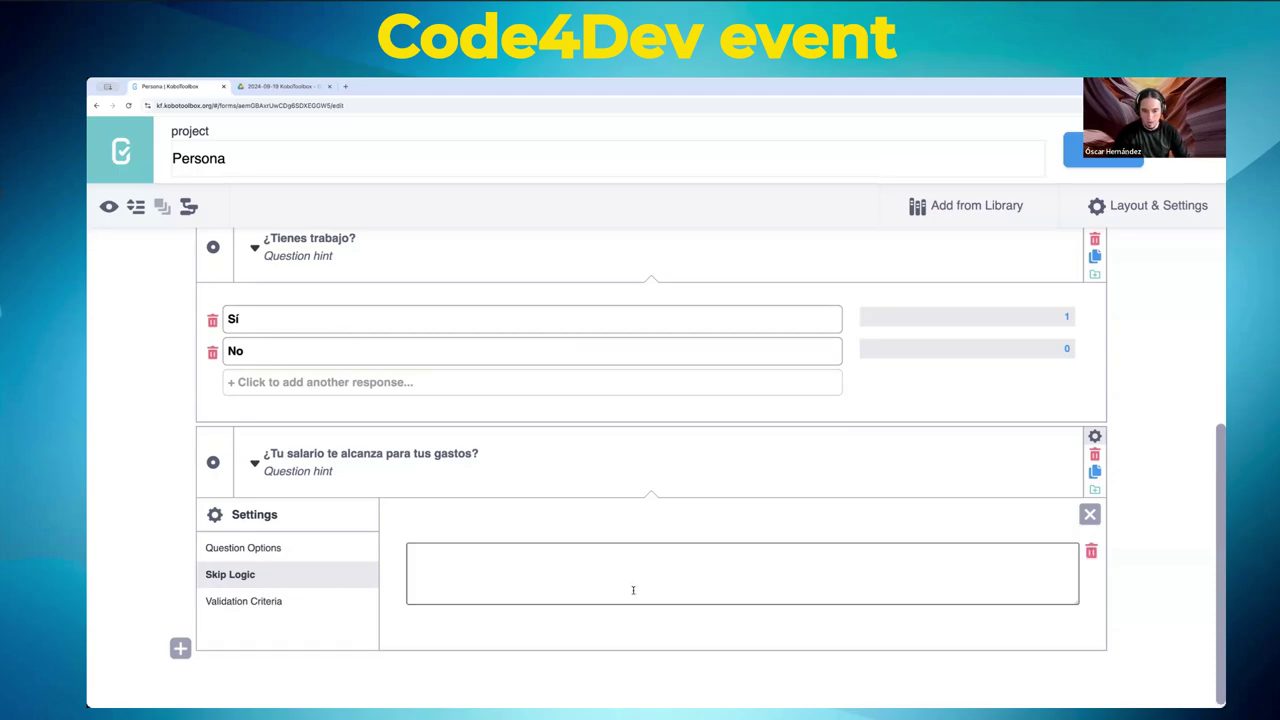
left_click(598, 585)
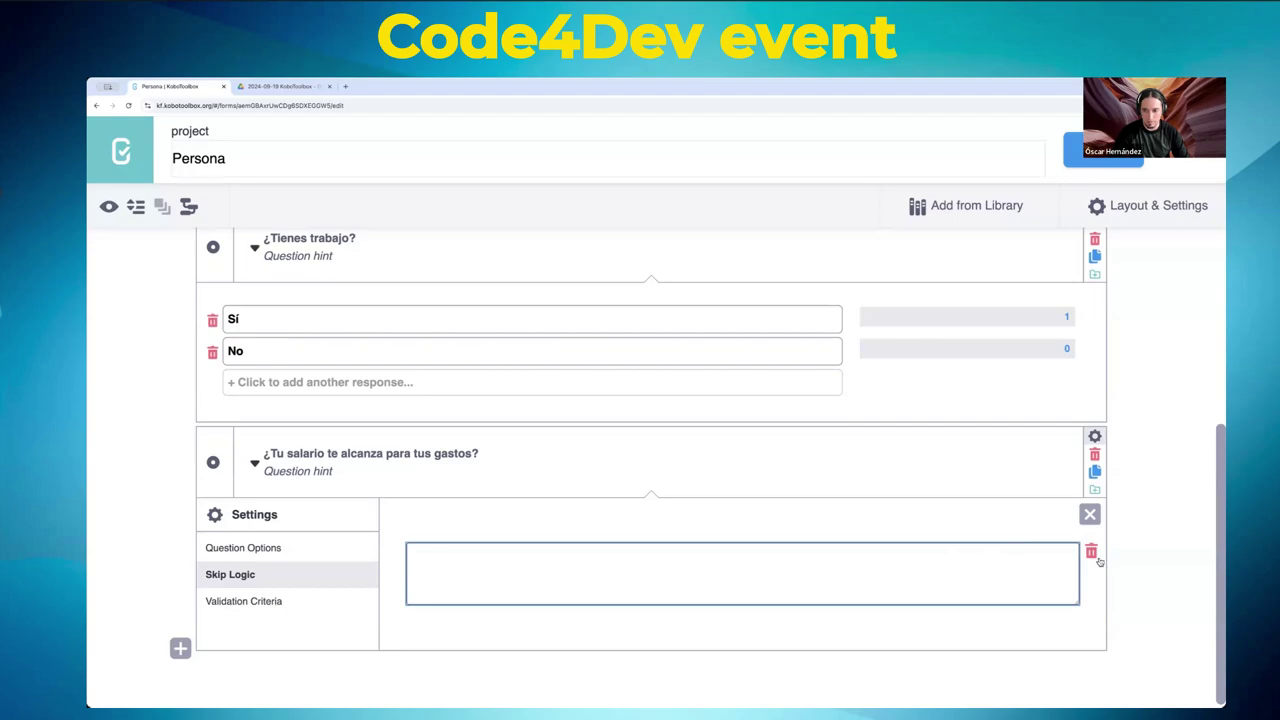
left_click(1091, 551)
- Add the skip-logic condition ¿Tienes trabajo? = Sí and save the form
left_click(633, 544)
scroll(602, 556, "down", 1)
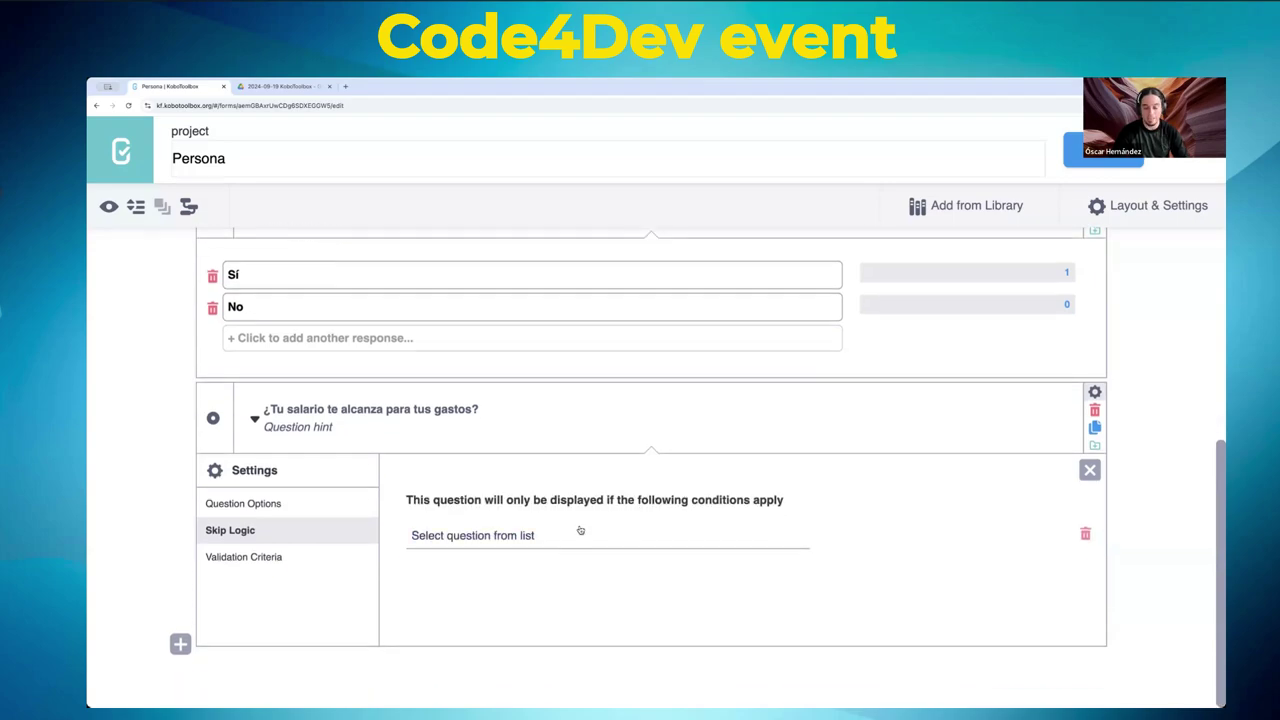
left_click(580, 535)
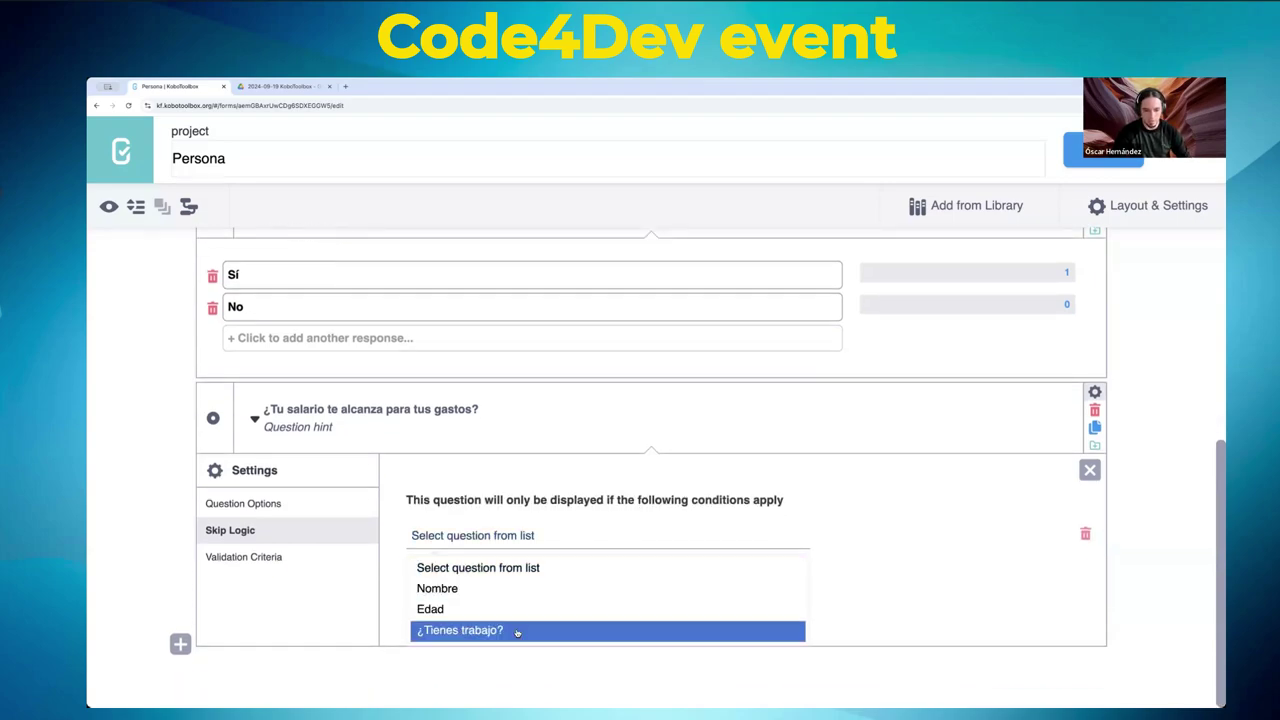
left_click(463, 630)
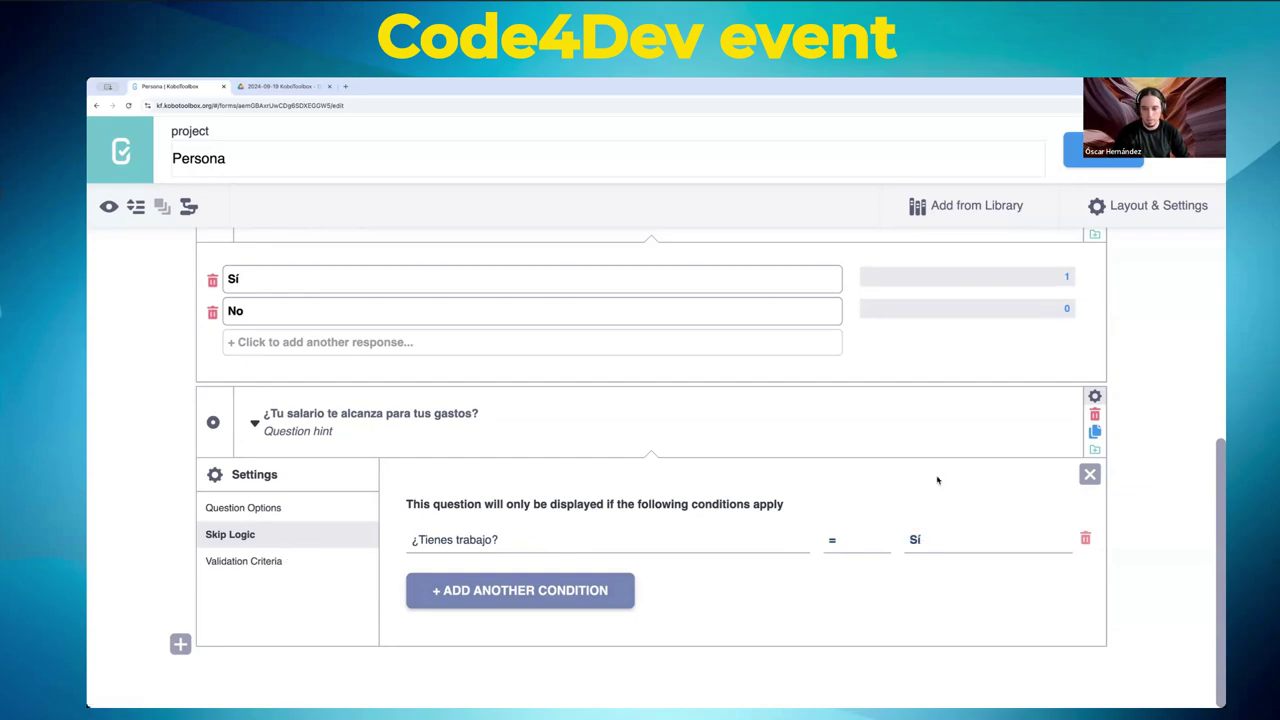
left_click(1075, 150)
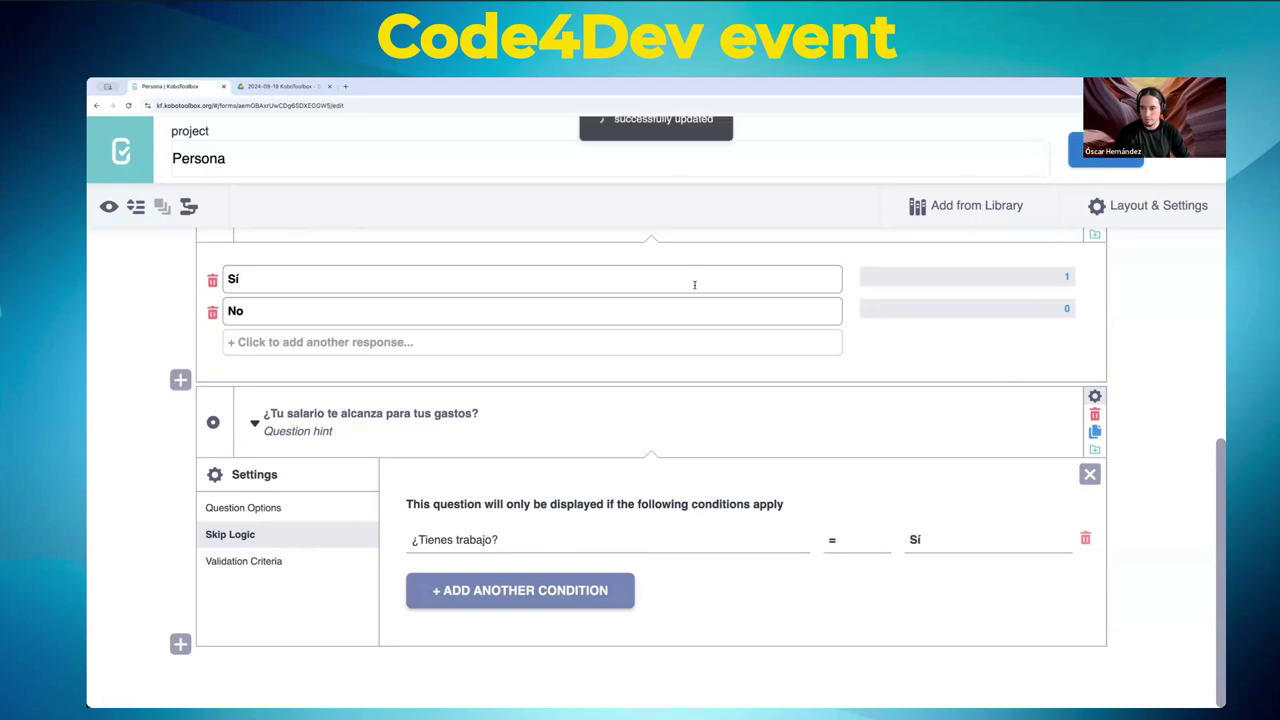
left_click(108, 206)
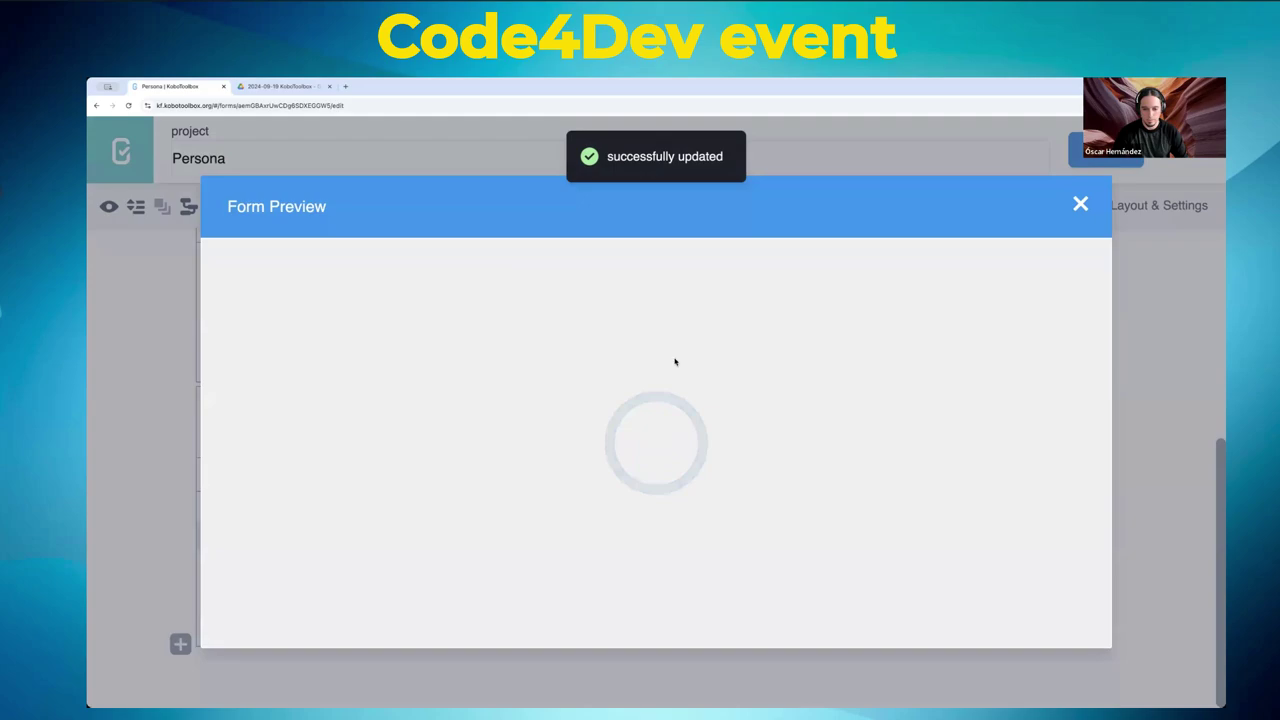
scroll(673, 363, "down", 2)
scroll(673, 363, "down", 3)
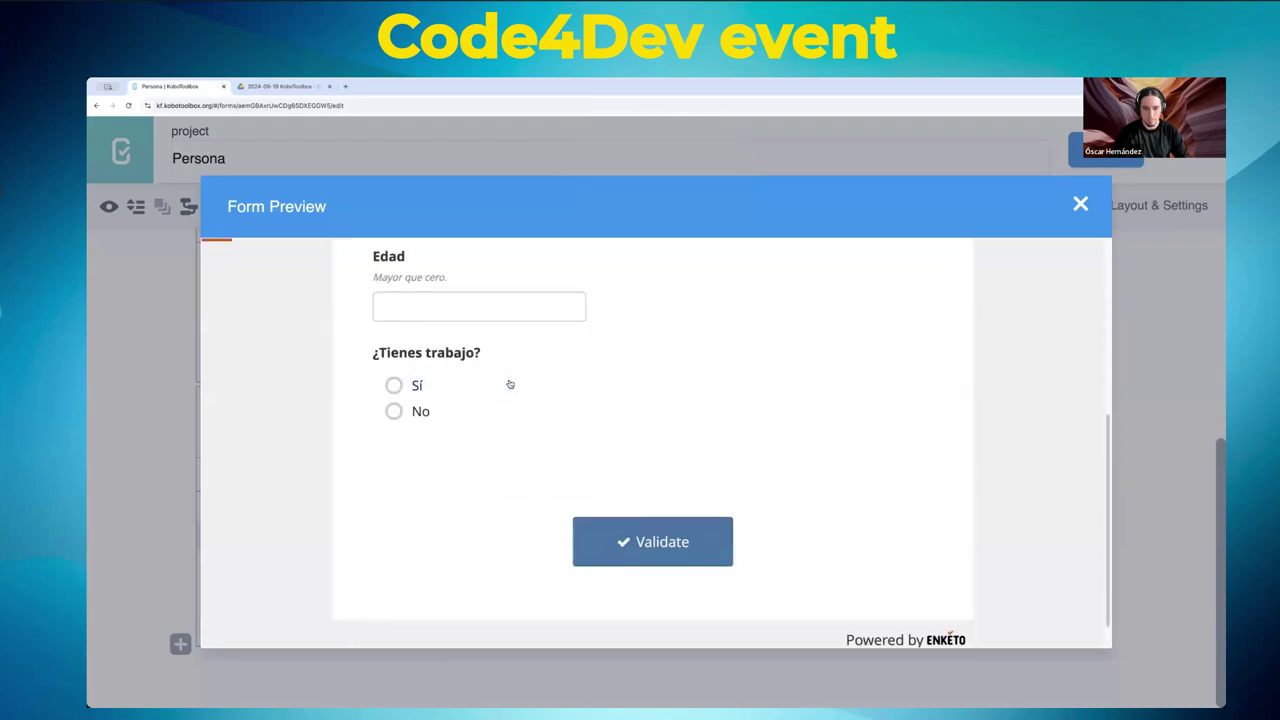
left_click(393, 412)
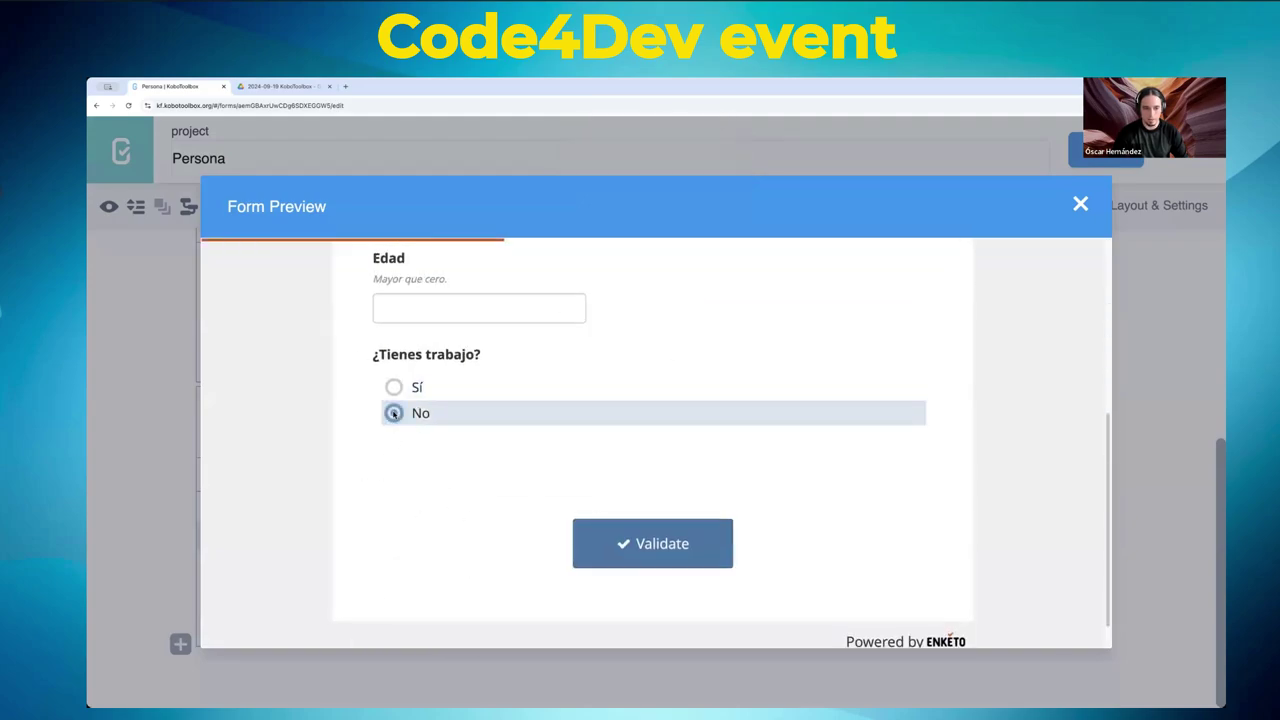
left_click(393, 387)
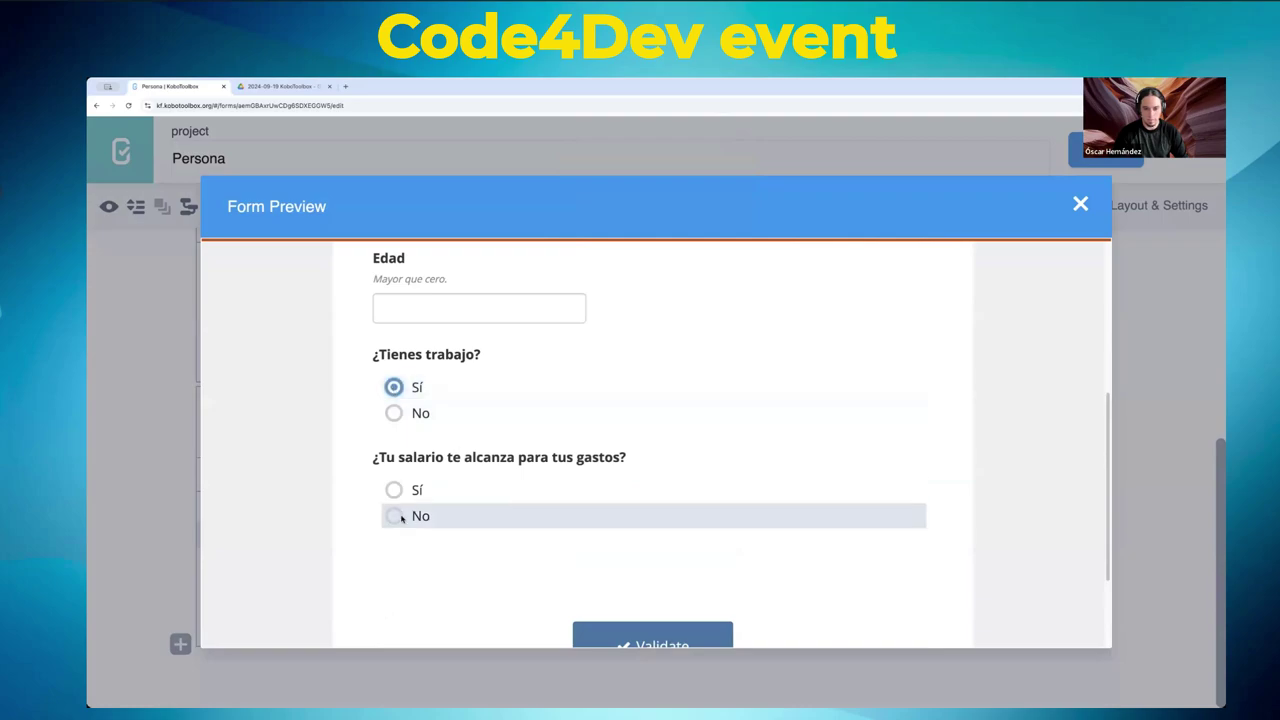
left_click(1080, 204)
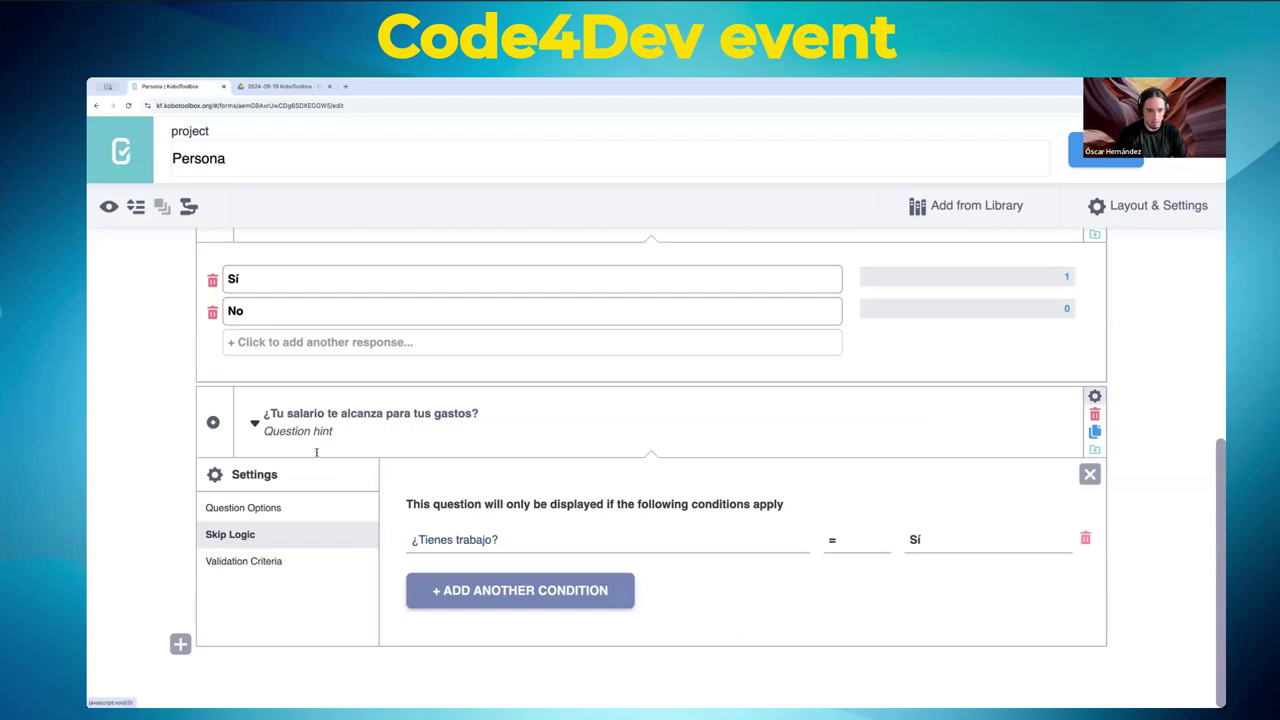
- Rename ¿Tienes trabajo?'s data column to tiene_trabajo, then return to the salary skip logic
scroll(324, 313, "up", 1)
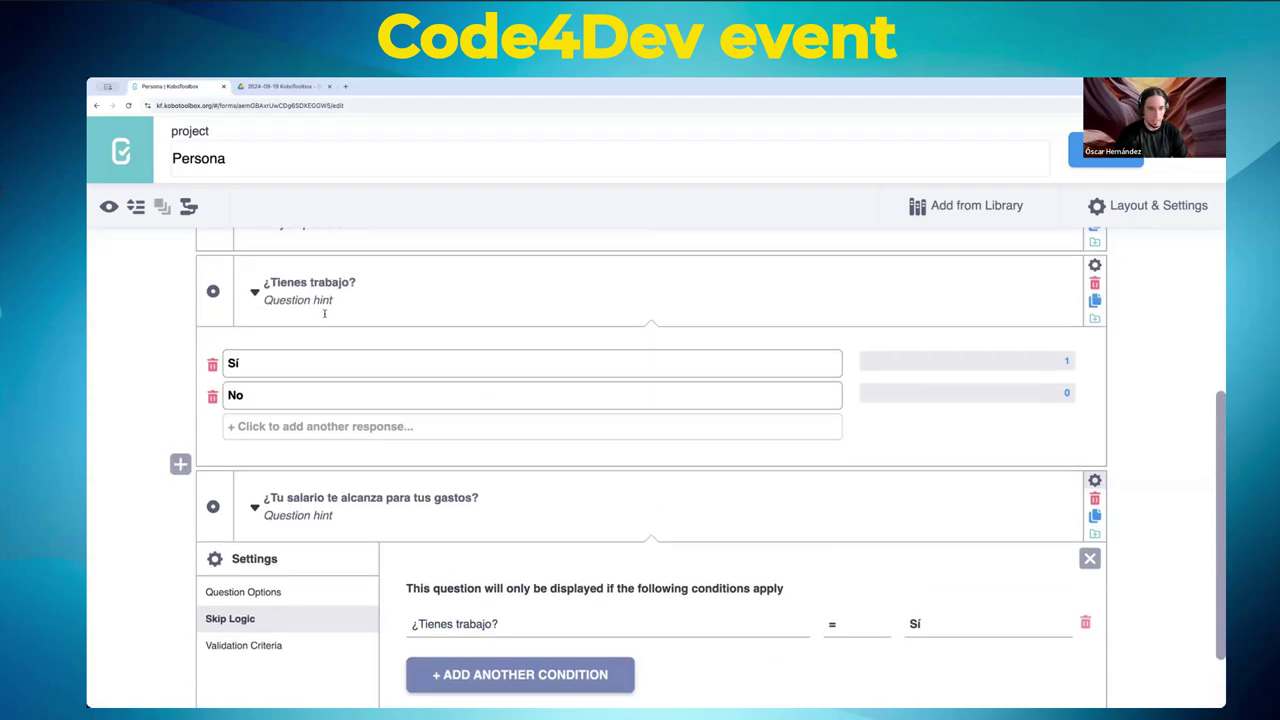
left_click(1094, 265)
double_click(695, 367)
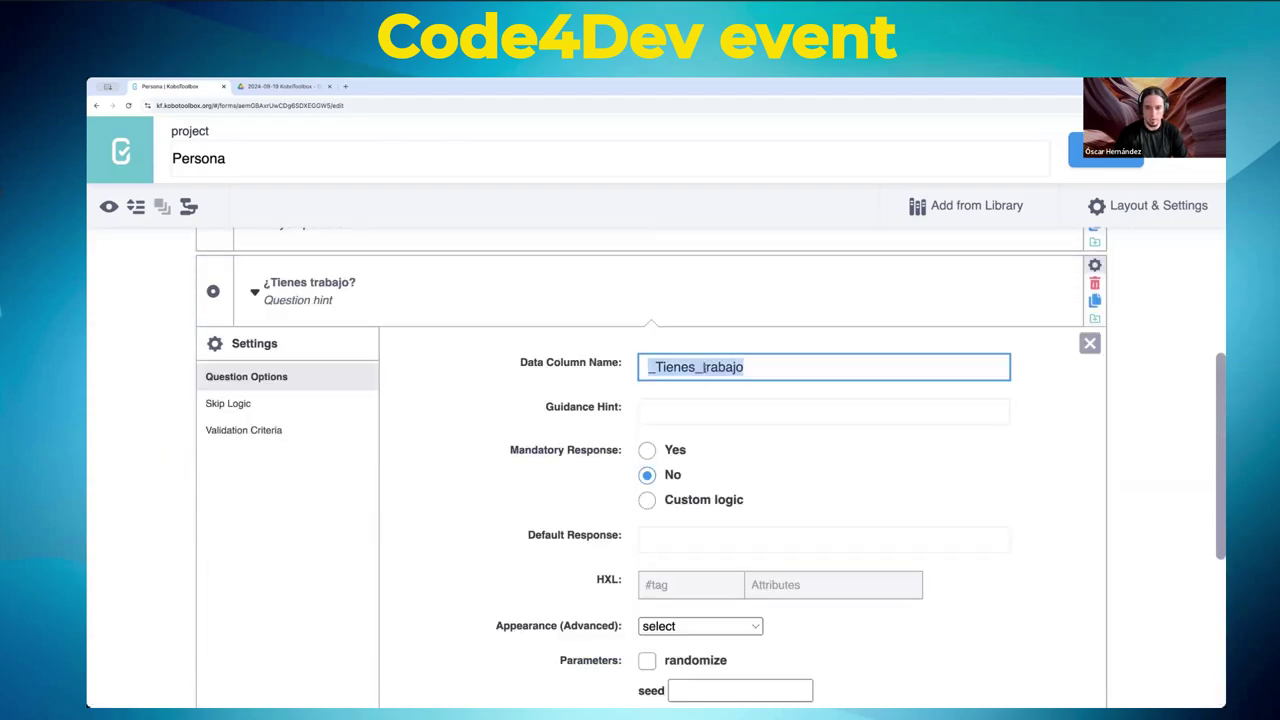
type("tienes")
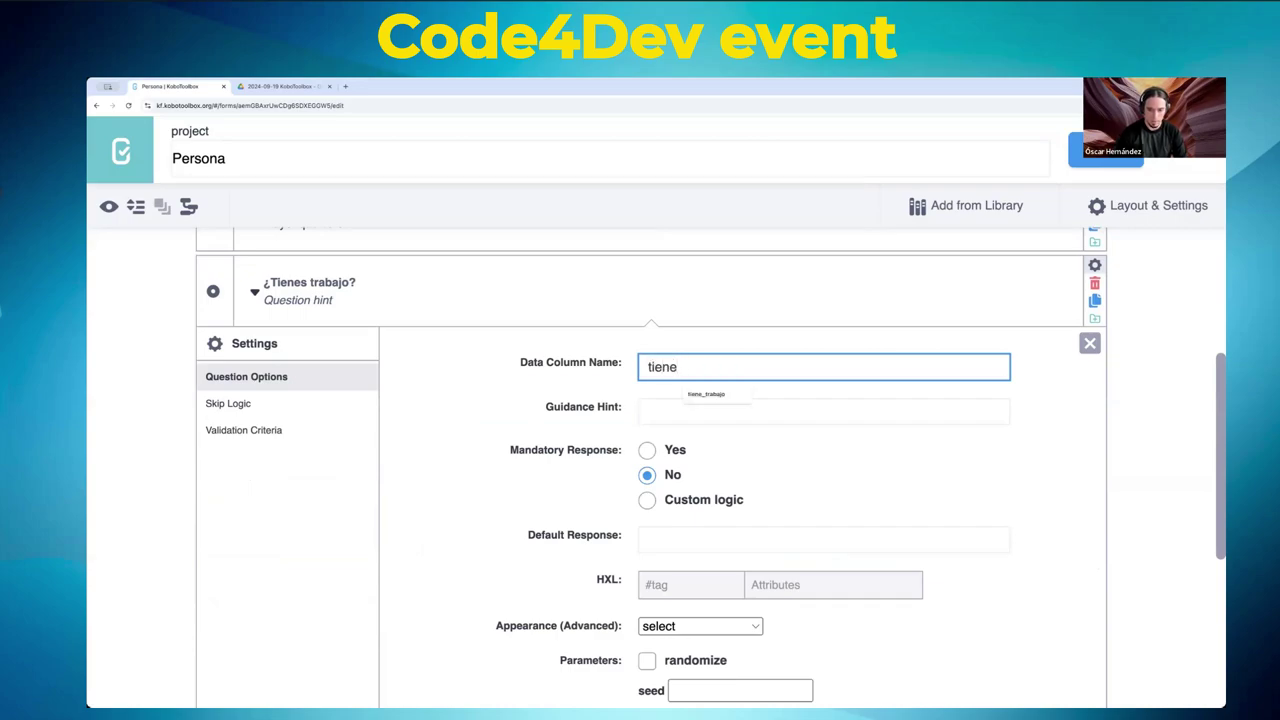
key("BackSpace")
key("BackSpace")
type("e_trabajo")
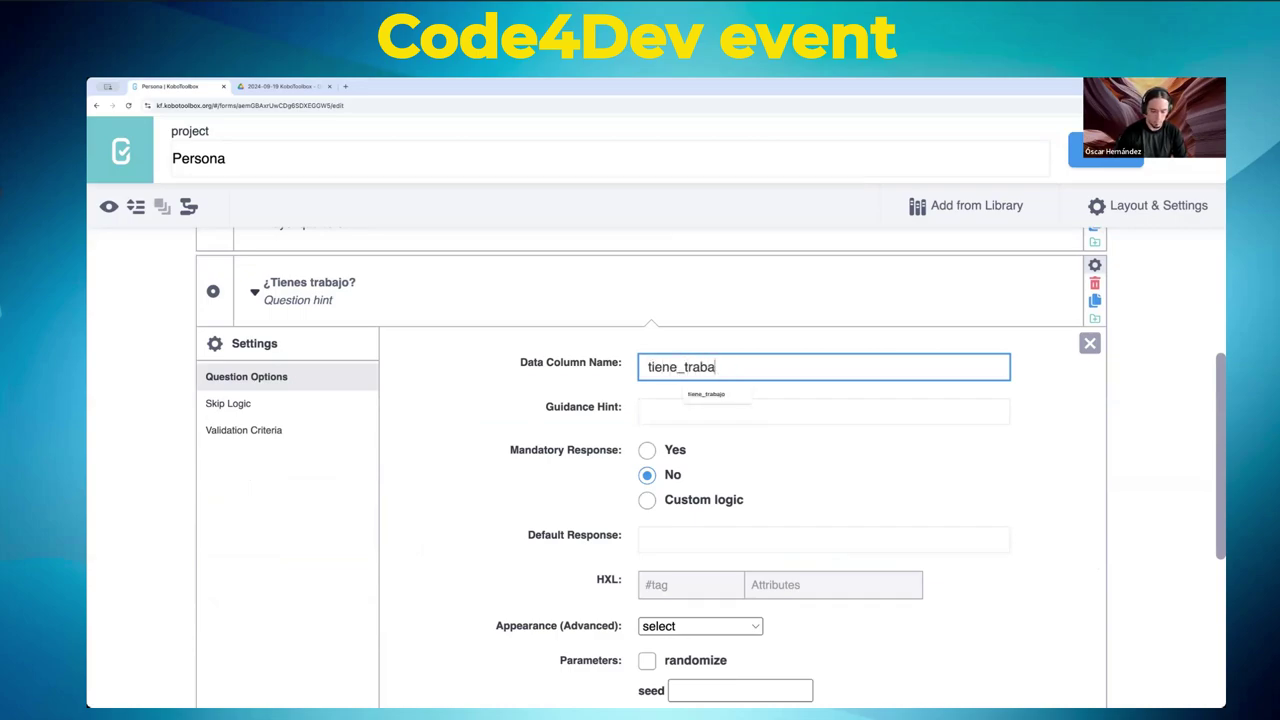
double_click(680, 367)
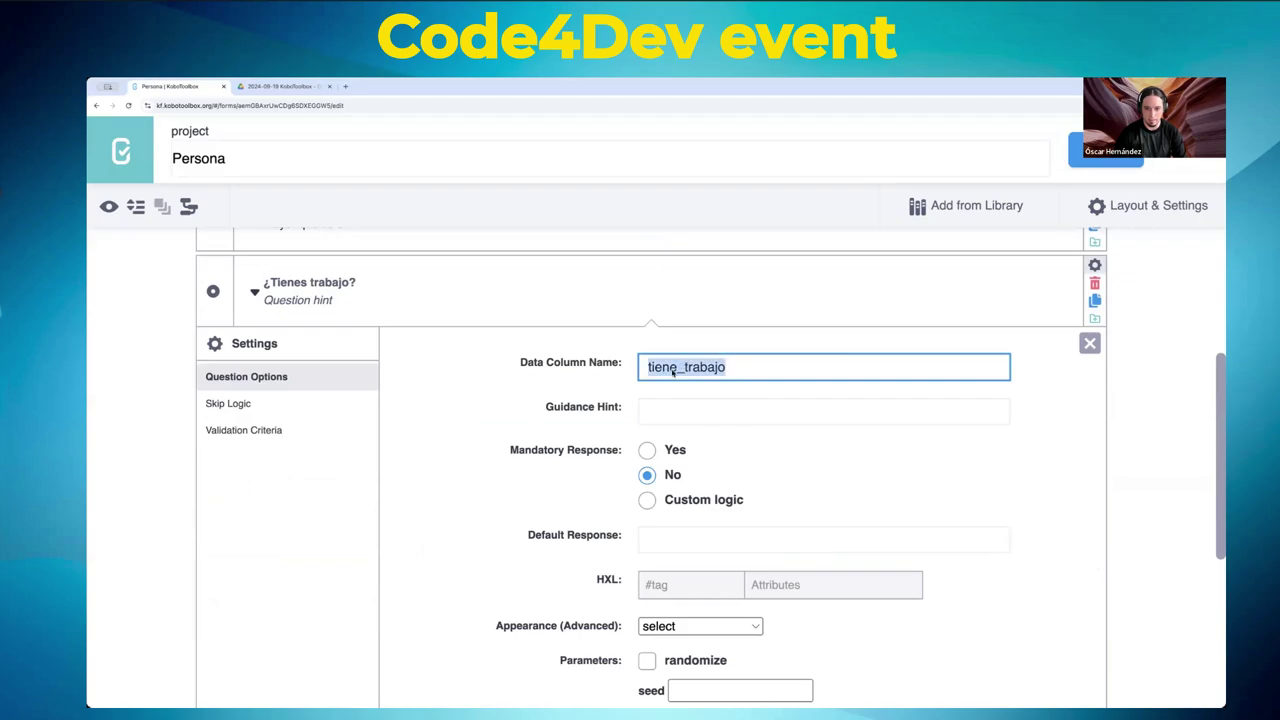
scroll(478, 378, "down", 5)
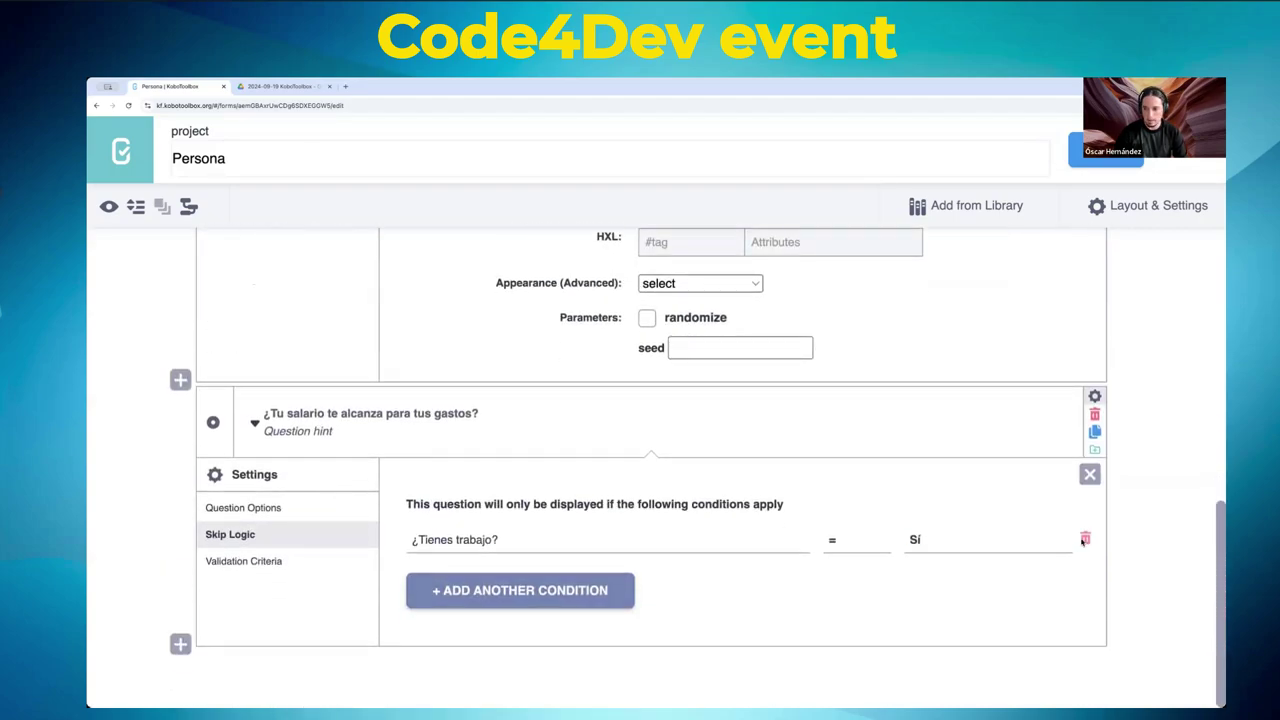
- Replace the Sí condition with XLSForm code beginning ${tiene_trabajo} =
left_click(1085, 553)
left_click(640, 588)
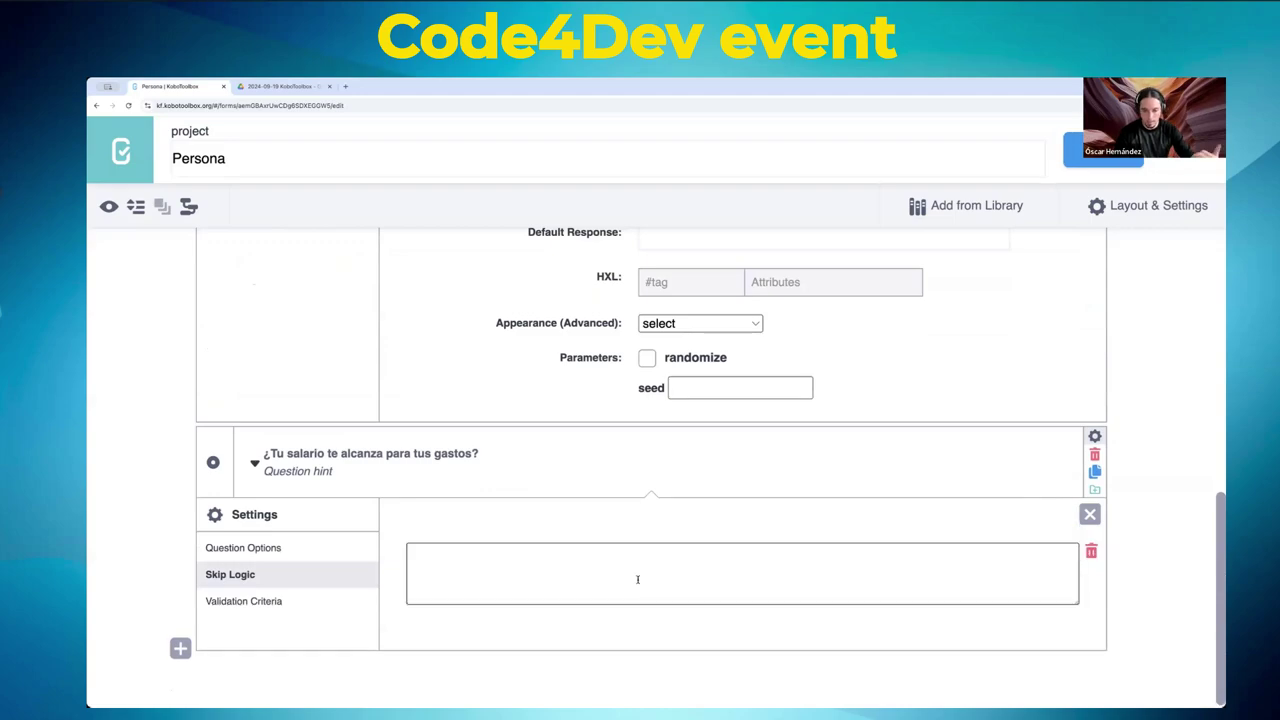
left_click(639, 576)
type("$")
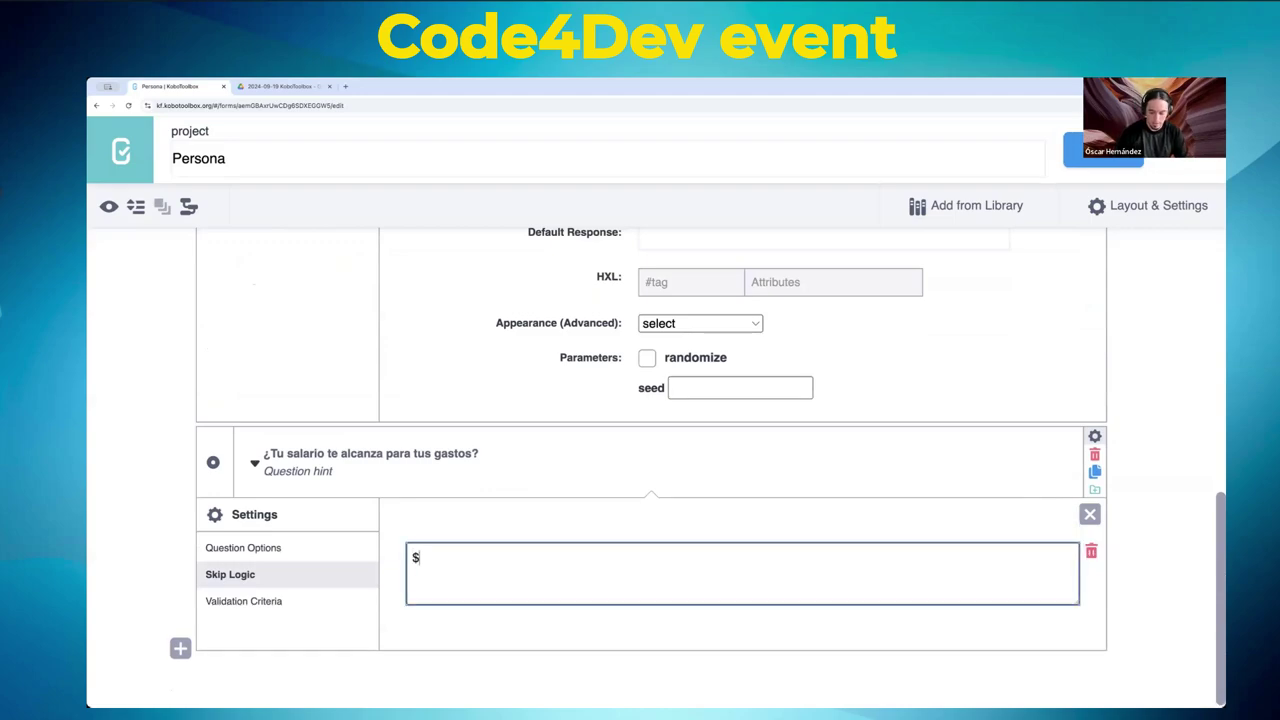
type("{tiene_trabajo}")
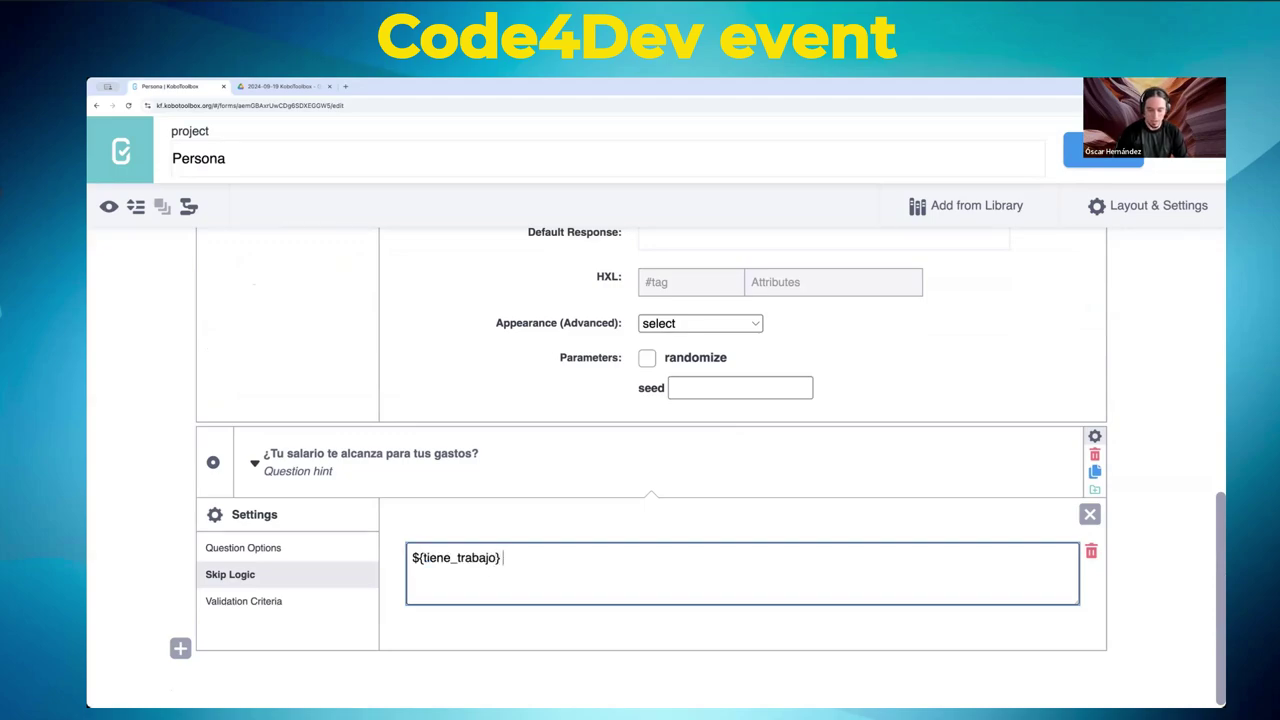
type(" =")
scroll(570, 532, "up", 10)
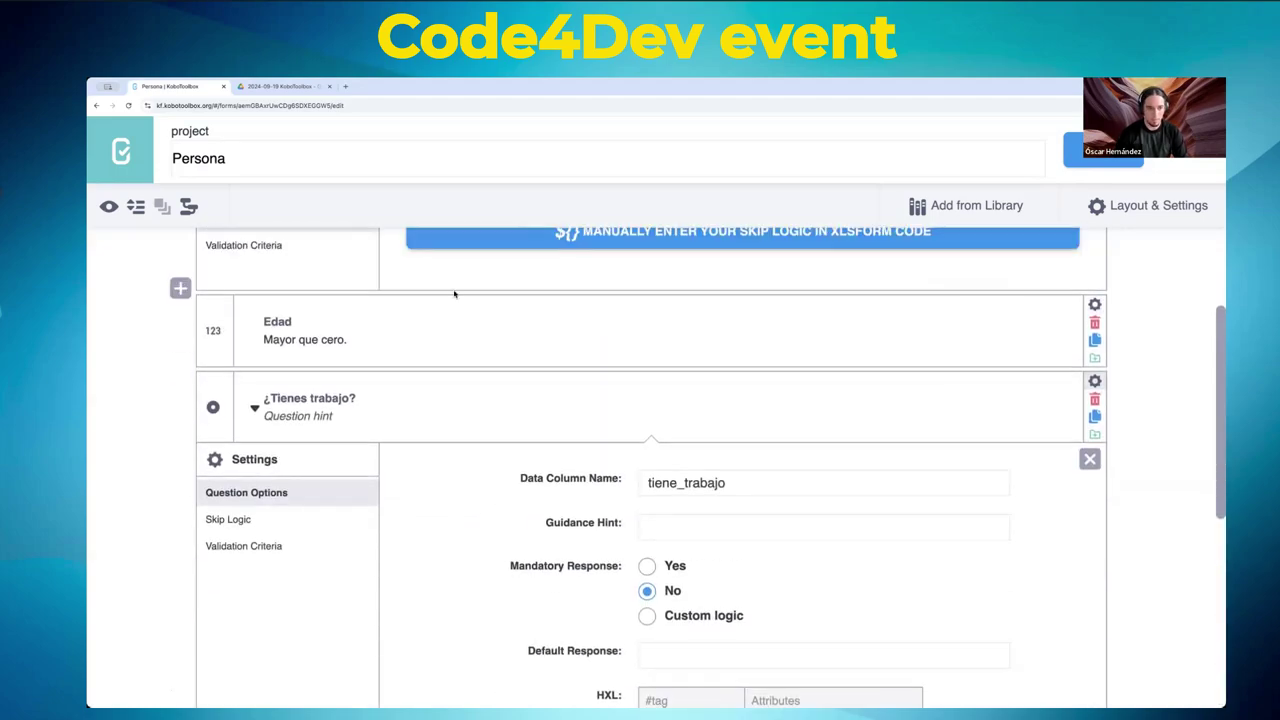
scroll(922, 430, "down", 1)
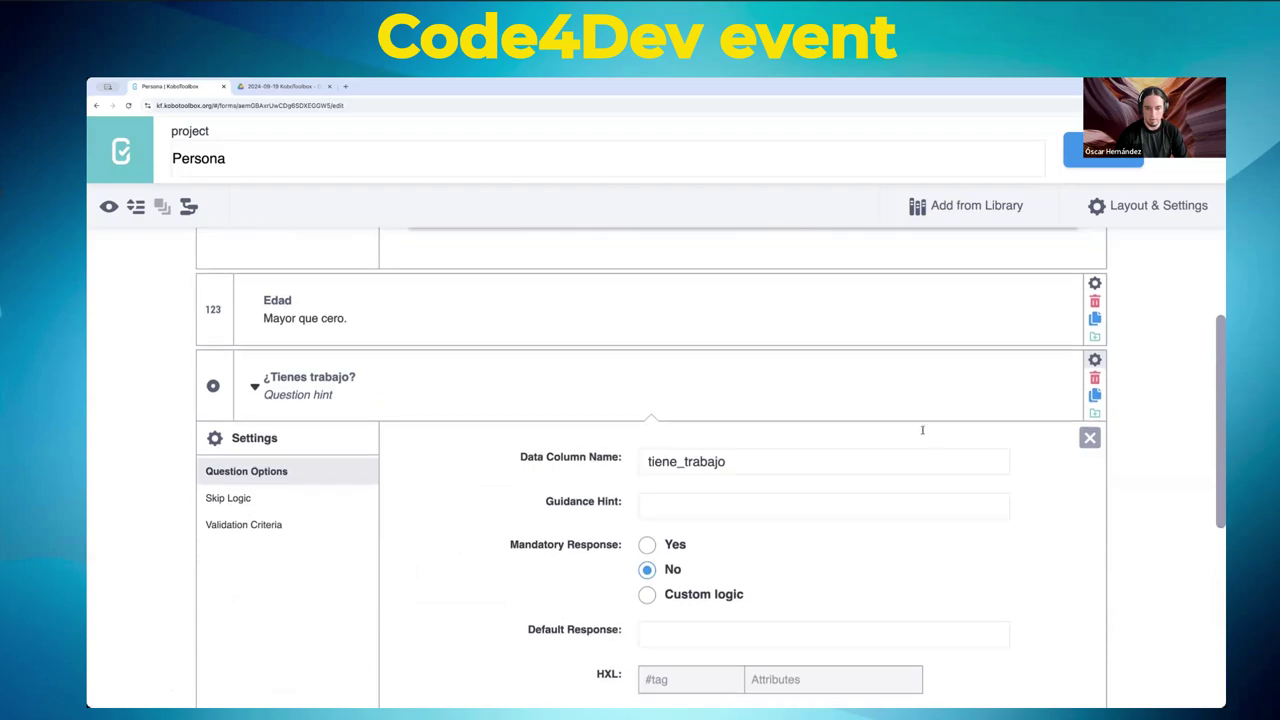
- Complete the code as ${tiene_trabajo} = 1, removing stray text, and save the form
left_click(1089, 437)
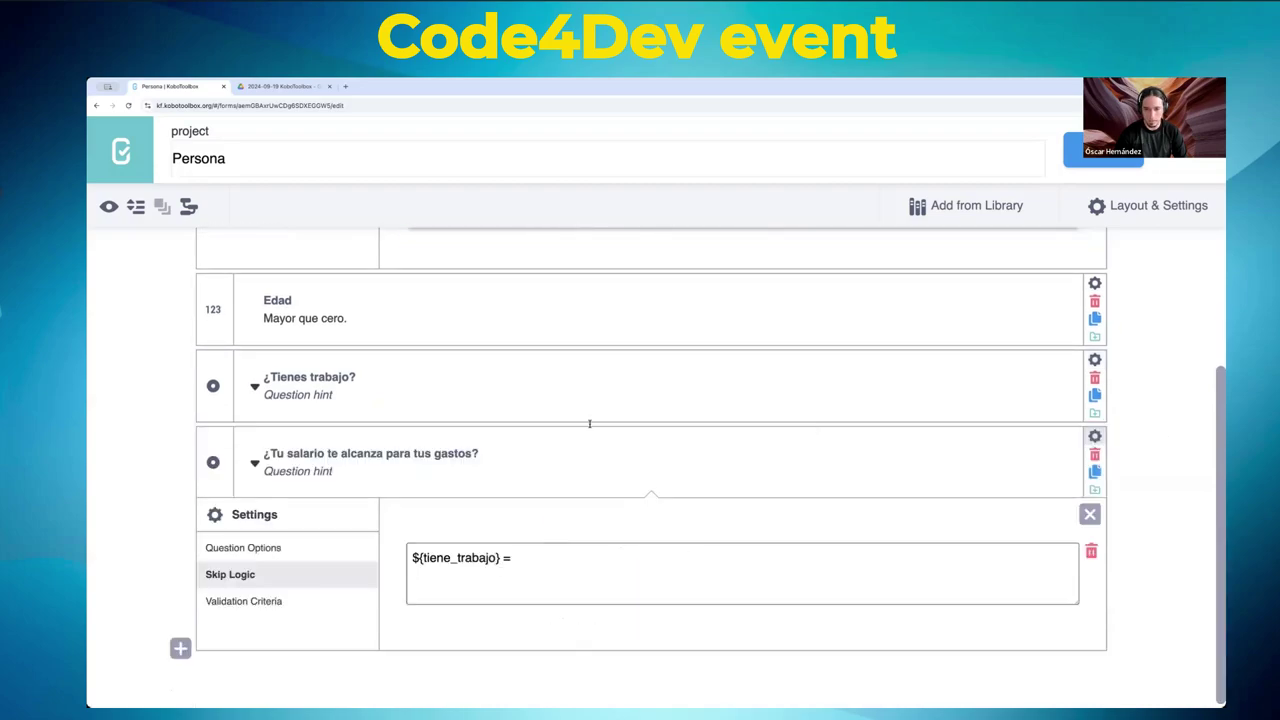
left_click(254, 387)
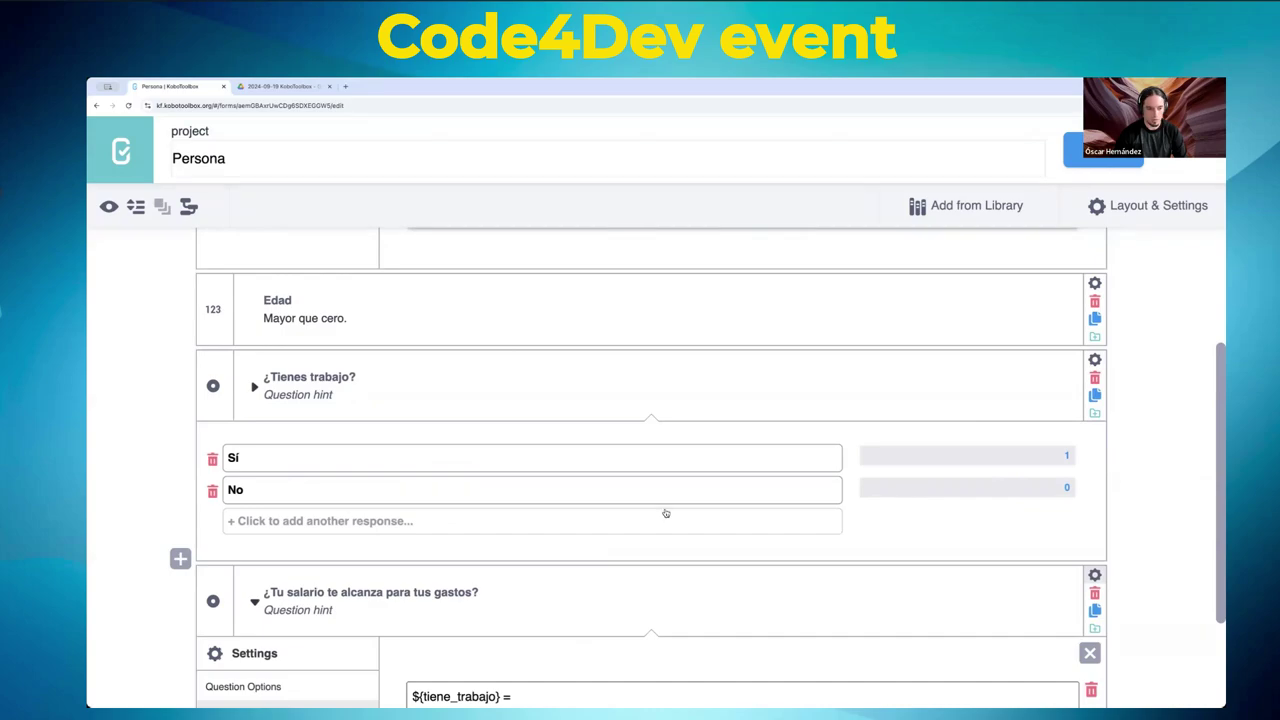
scroll(877, 497, "down", 3)
left_click(531, 560)
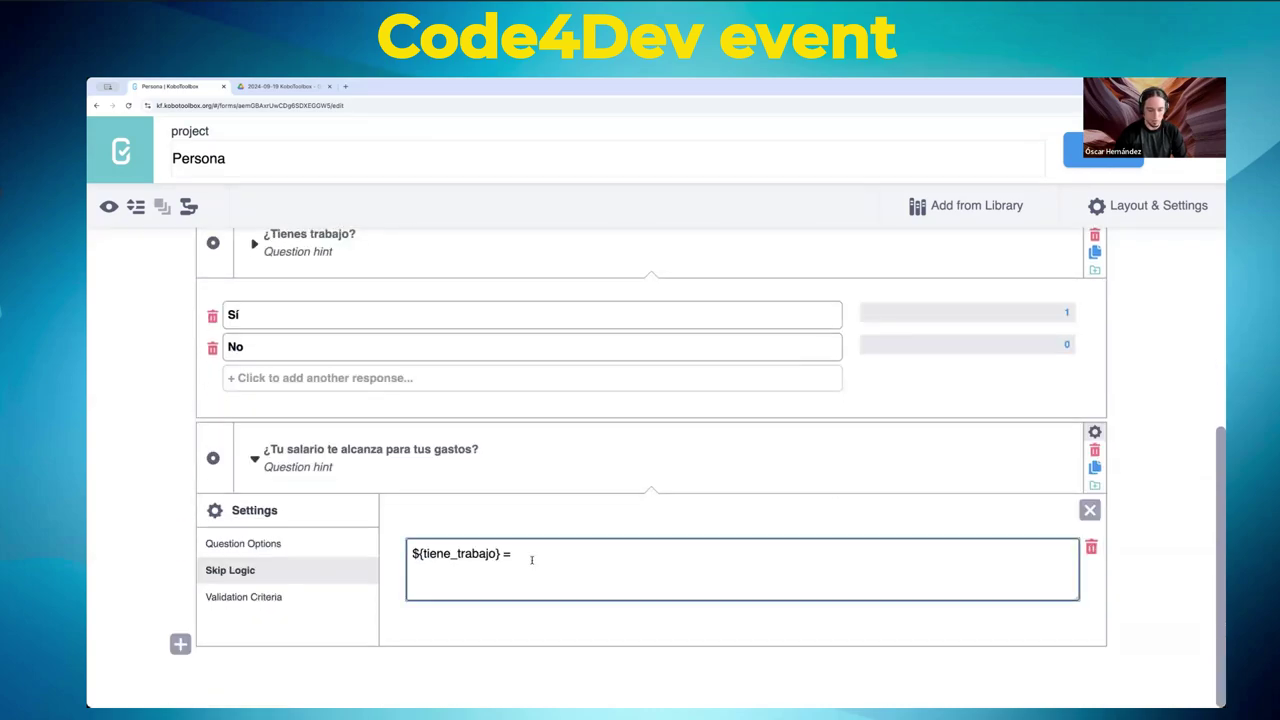
type("1")
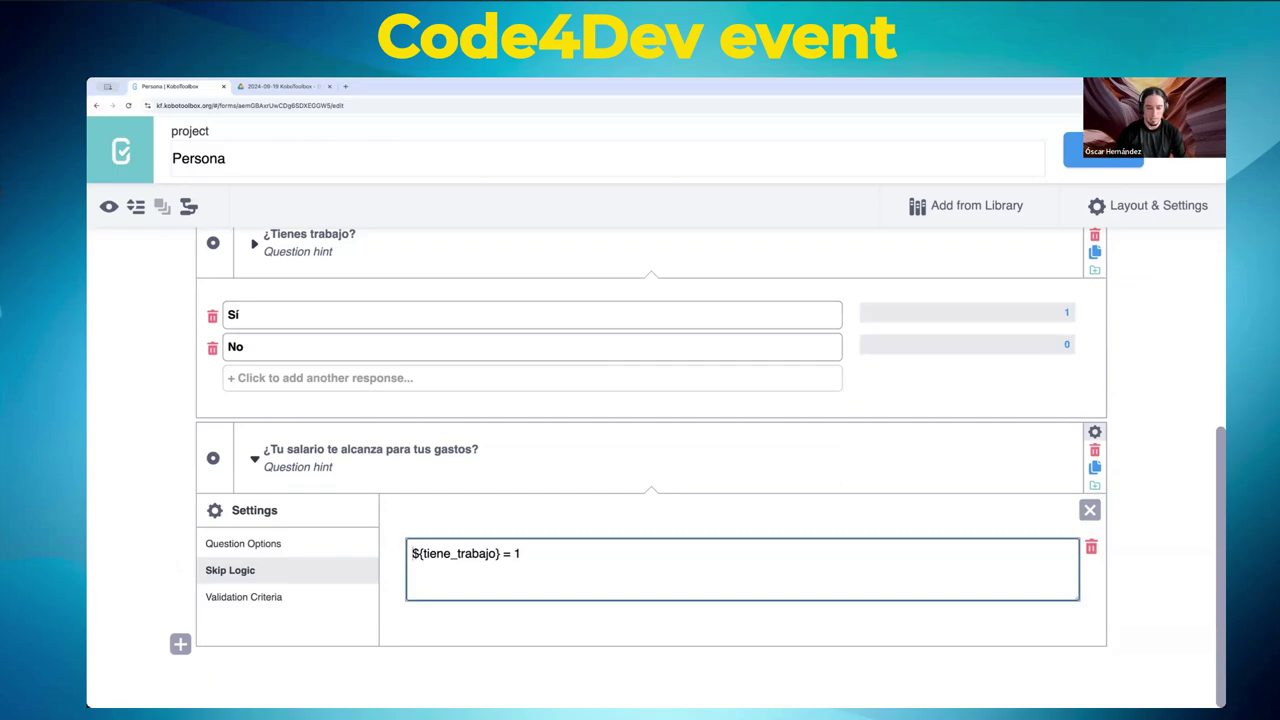
type("and ")
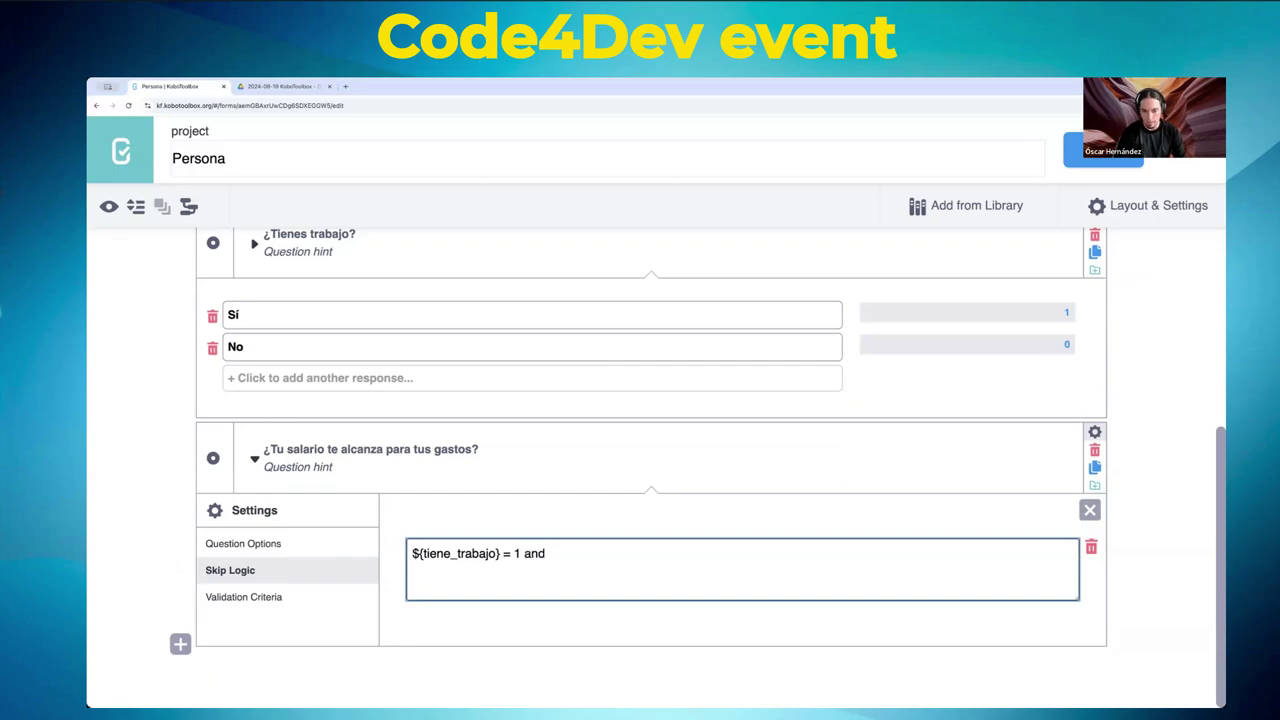
type("or")
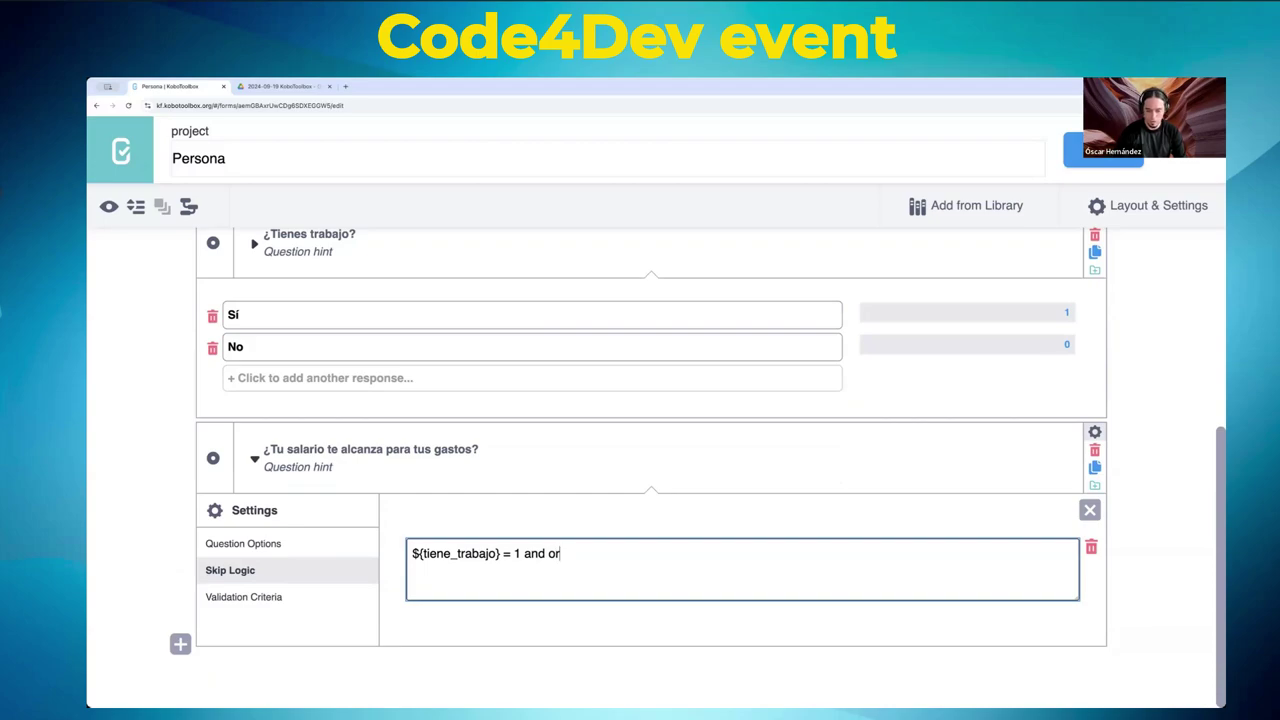
type(")")
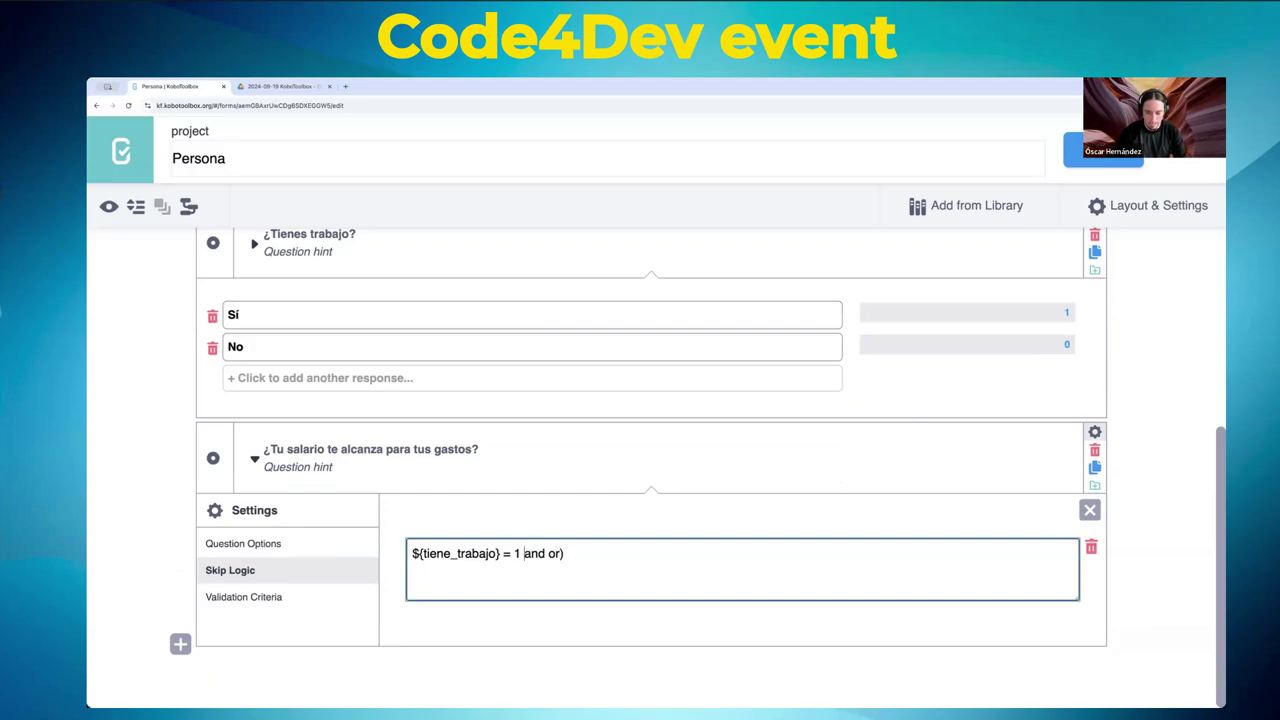
type("(")
key("shift+End")
key("BackSpace")
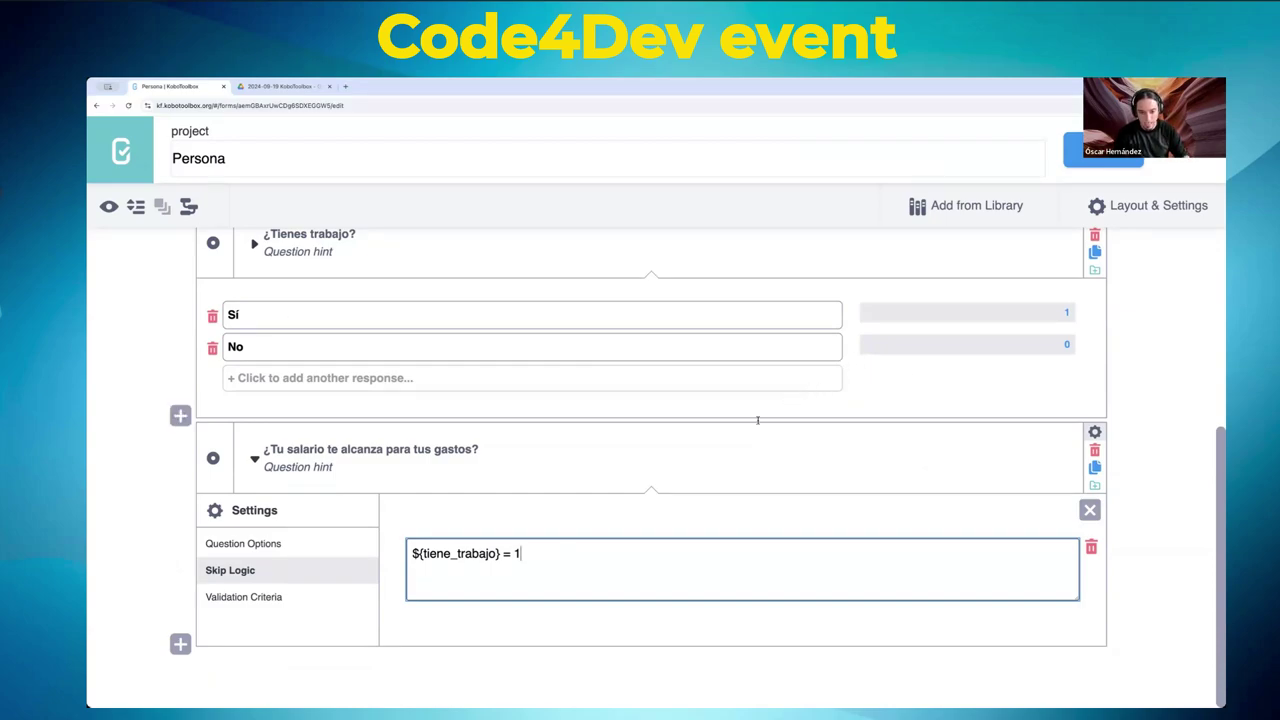
left_click_drag(413, 553, 524, 551)
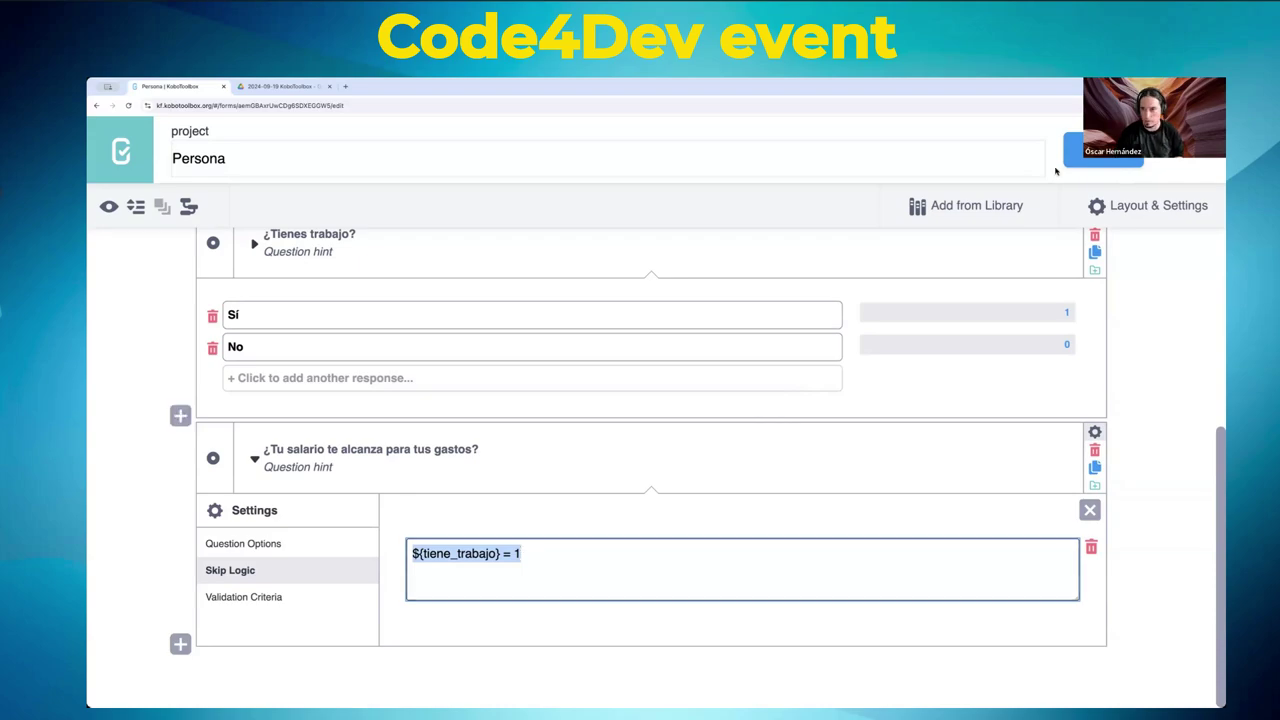
left_click(271, 202)
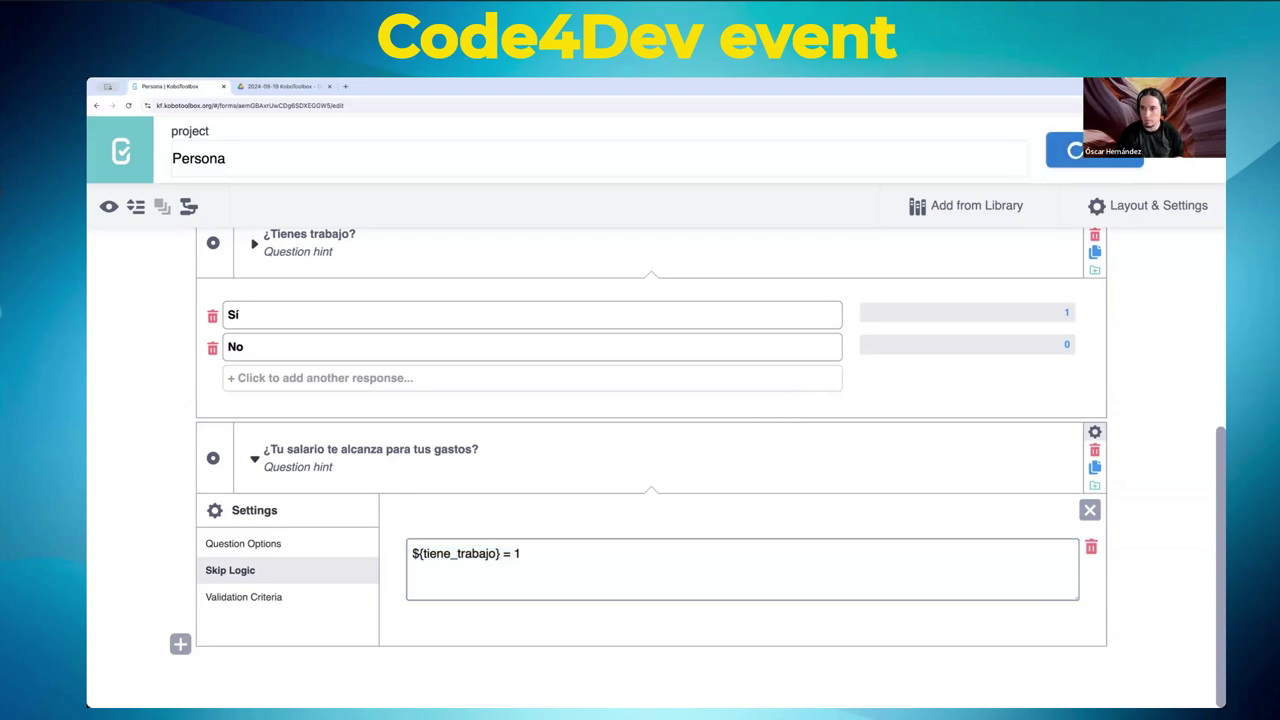
left_click(108, 206)
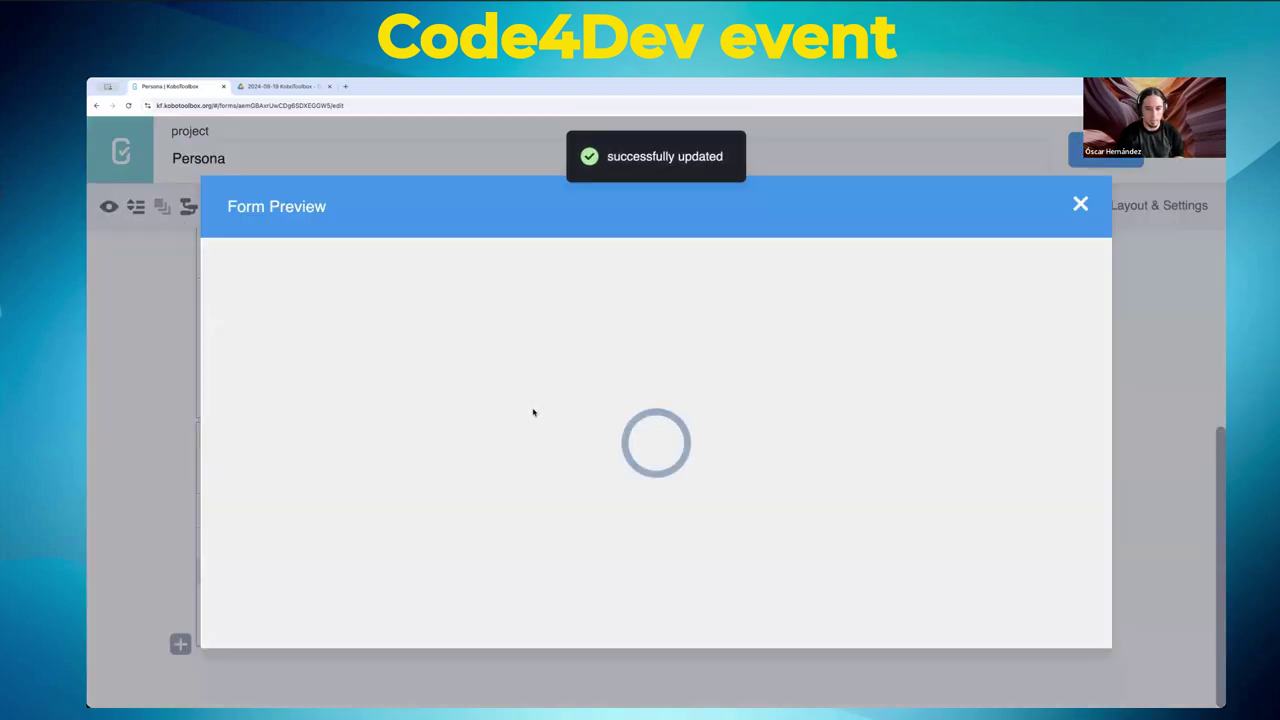
scroll(533, 412, "down", 5)
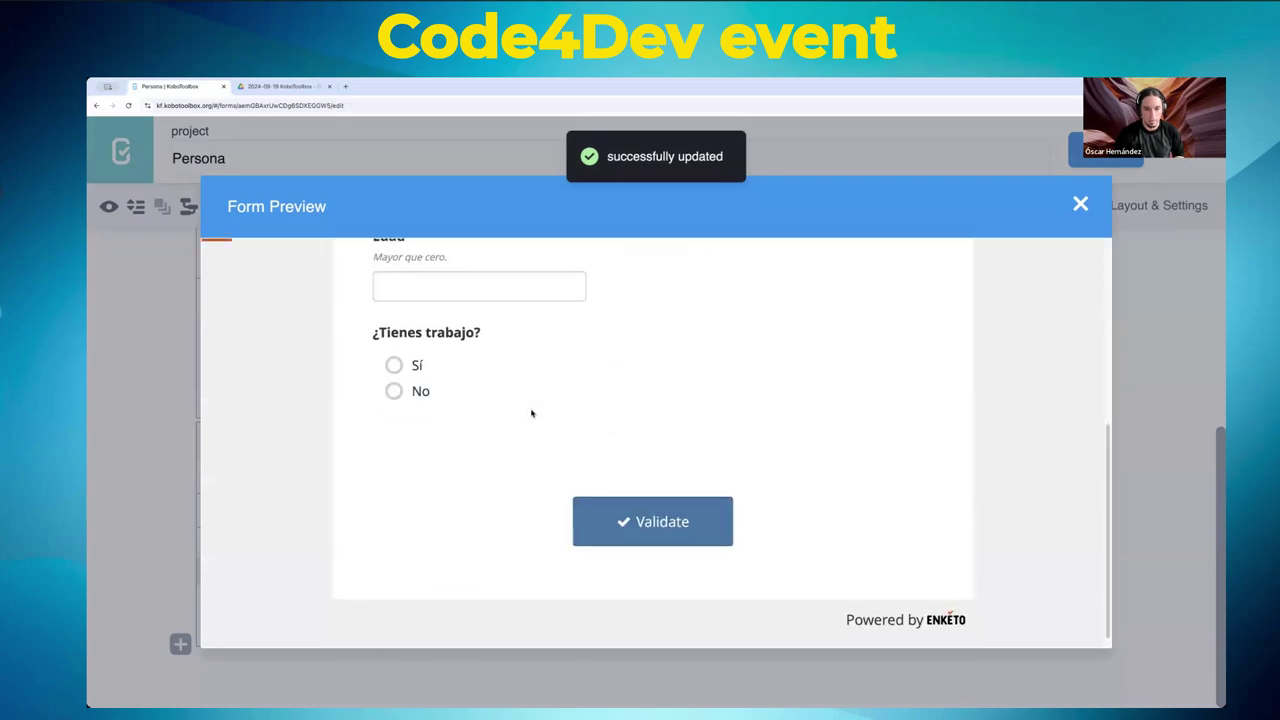
left_click(420, 391)
left_click(395, 366)
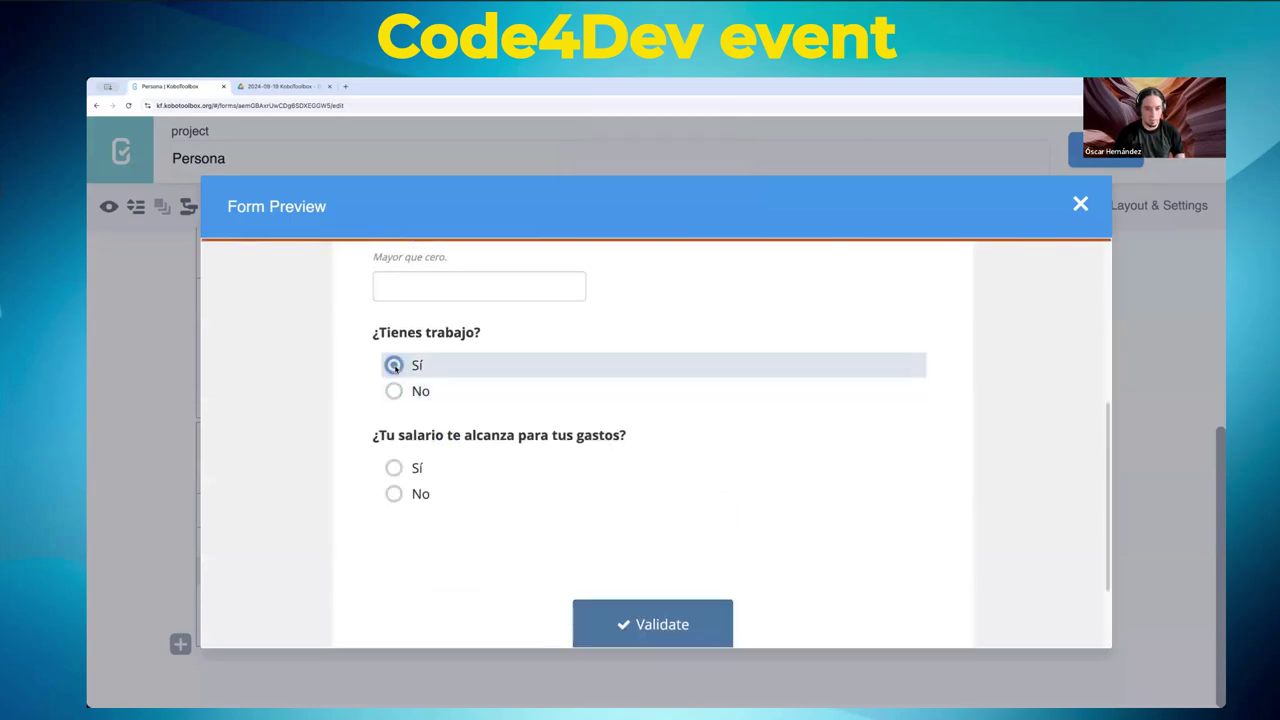
left_click(1080, 204)
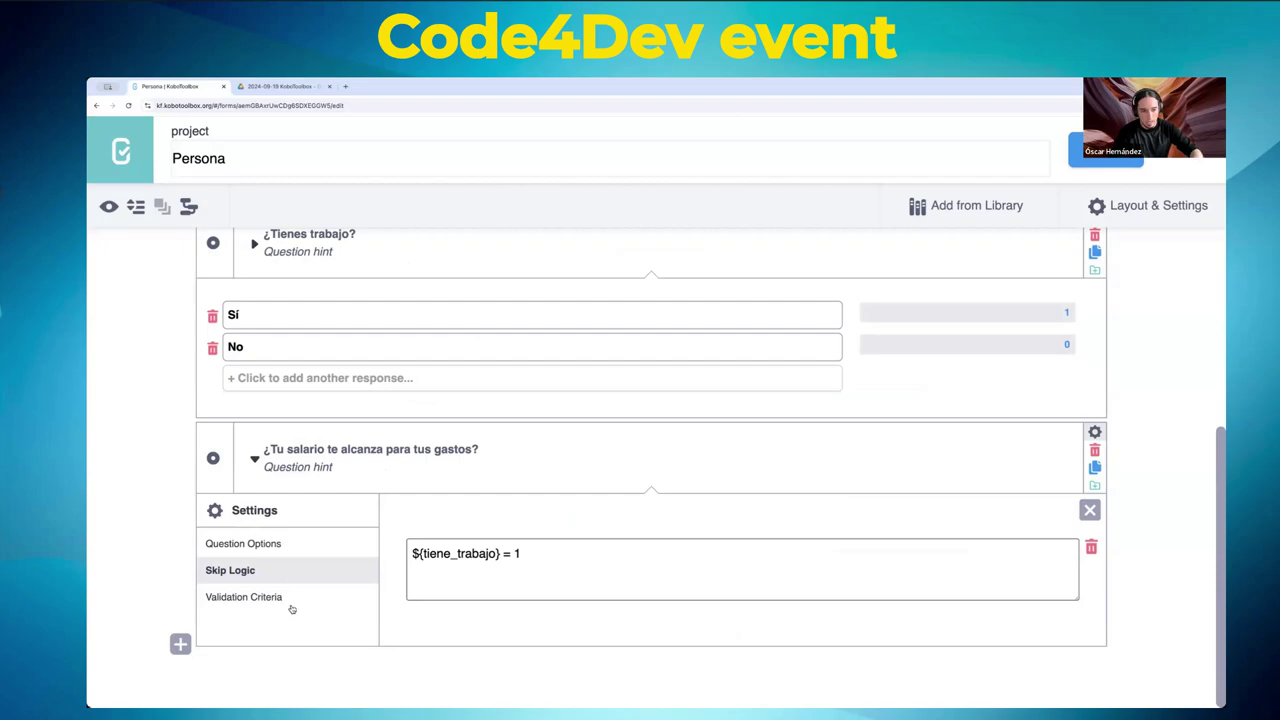
- Show the Validation Criteria section in the salario question's Settings, which has no code or error message yet
scroll(334, 563, "up", 3)
scroll(338, 557, "up", 1)
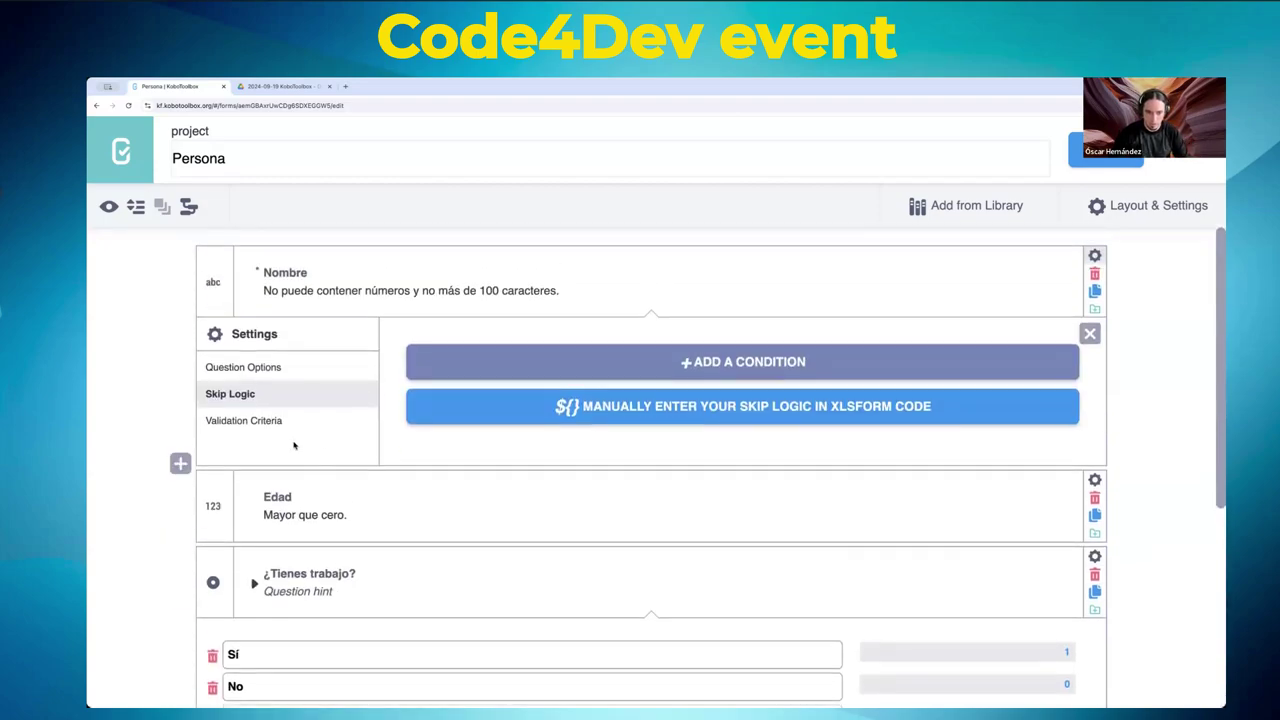
scroll(294, 446, "down", 5)
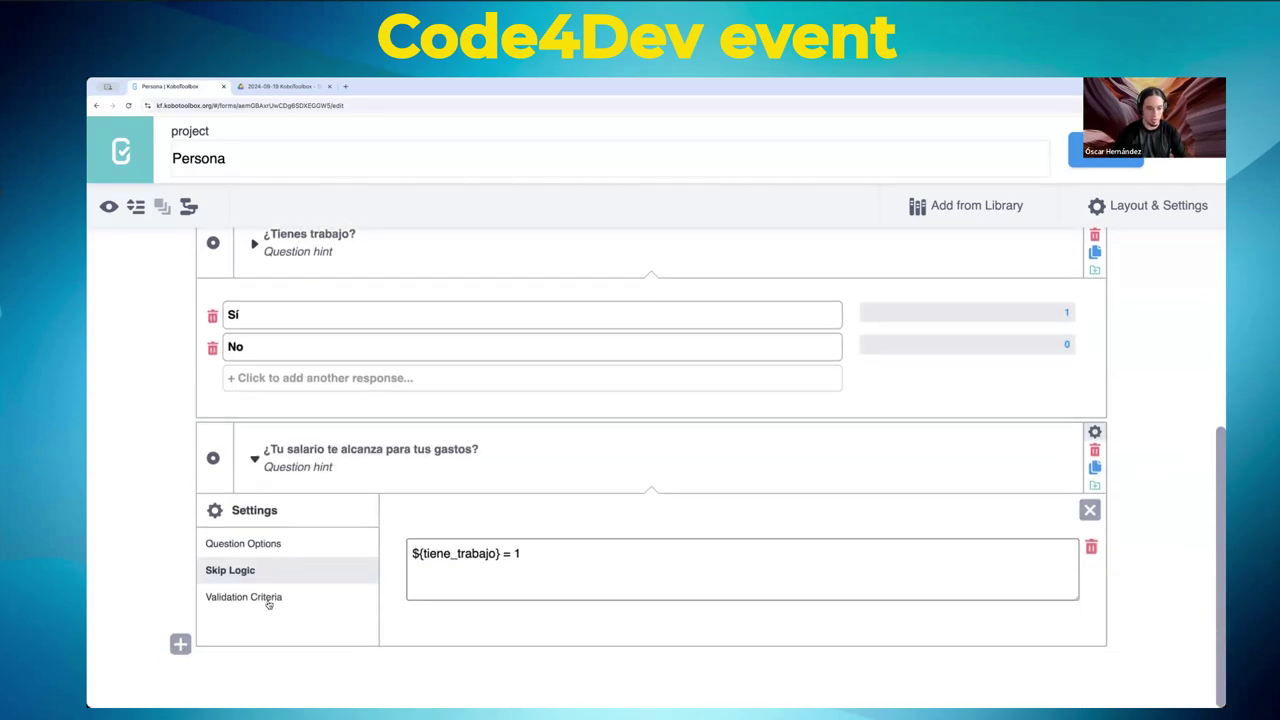
left_click(264, 599)
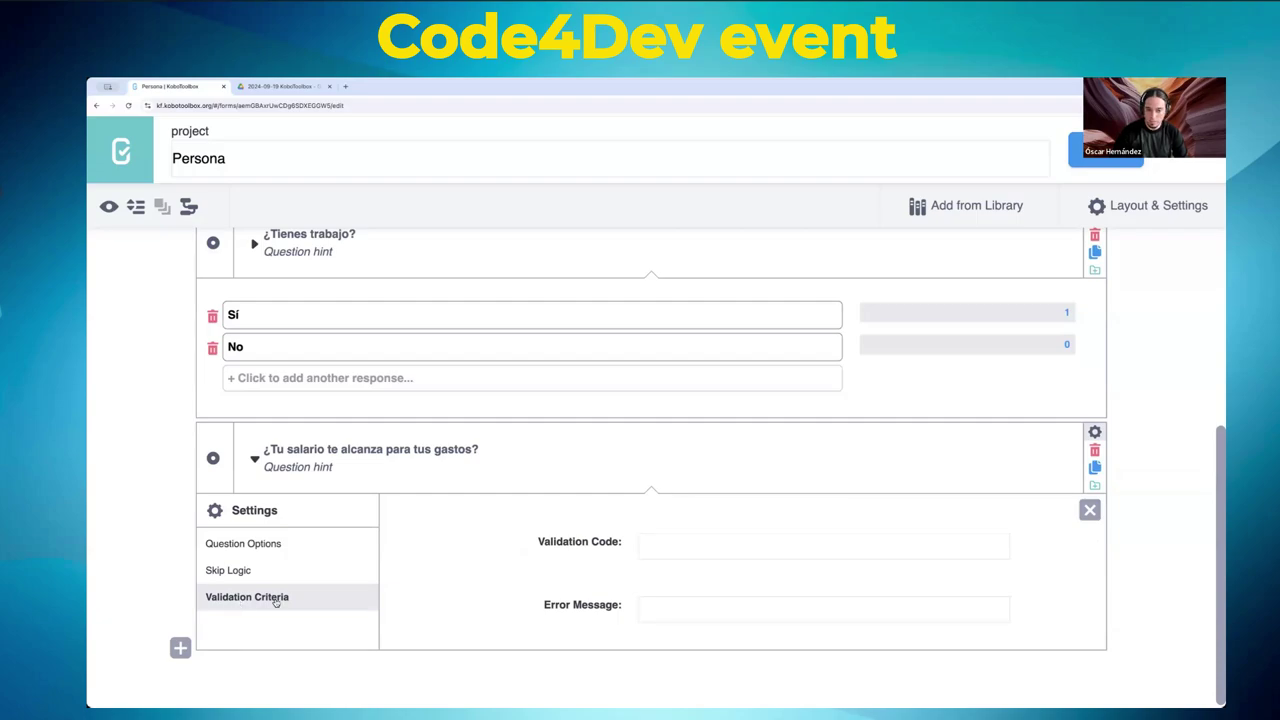
scroll(420, 550, "down", 1)
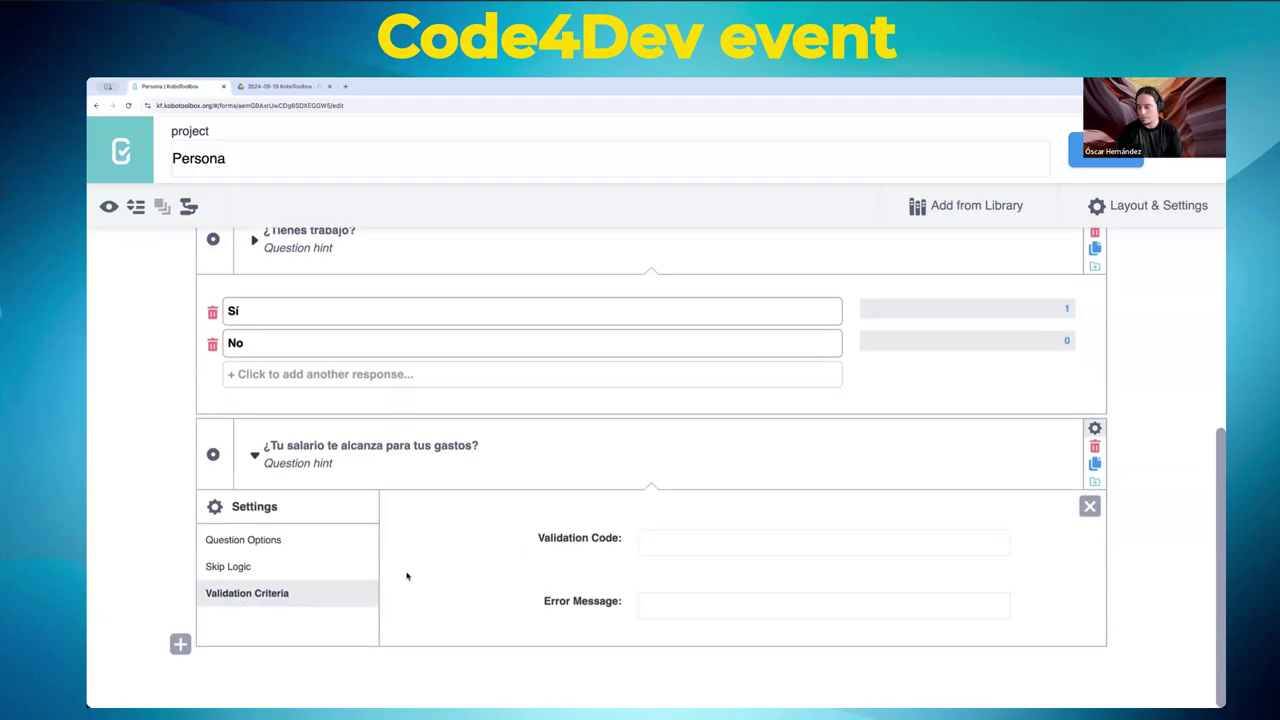
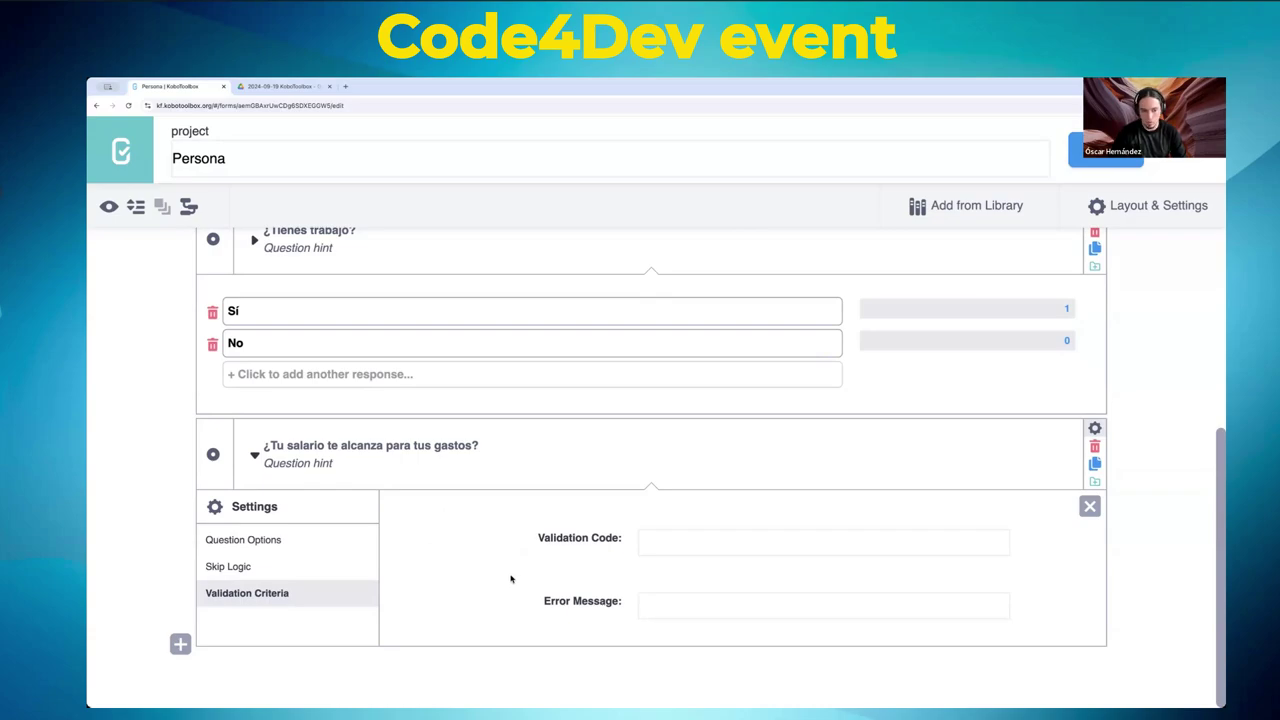
- Try a greater-than-0 condition on Edad's validation, then switch to entering XLSForm validation code
scroll(460, 563, "up", 3)
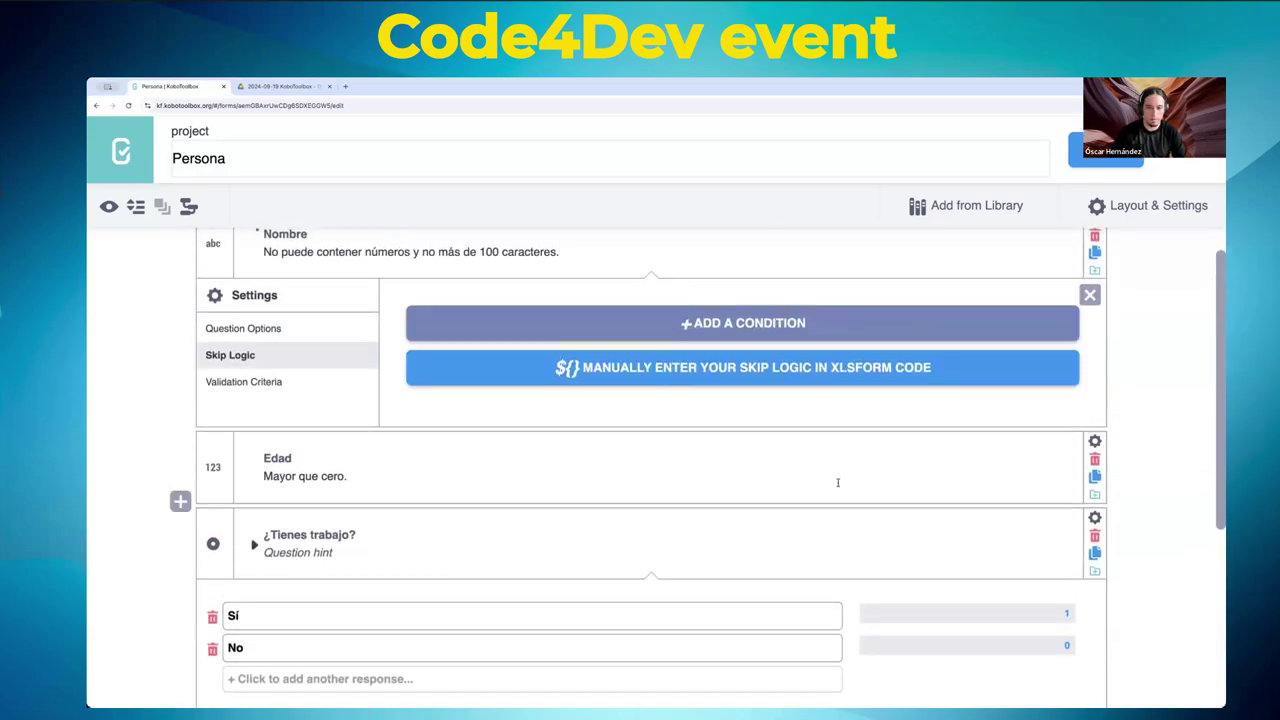
left_click(1094, 441)
scroll(426, 446, "down", 2)
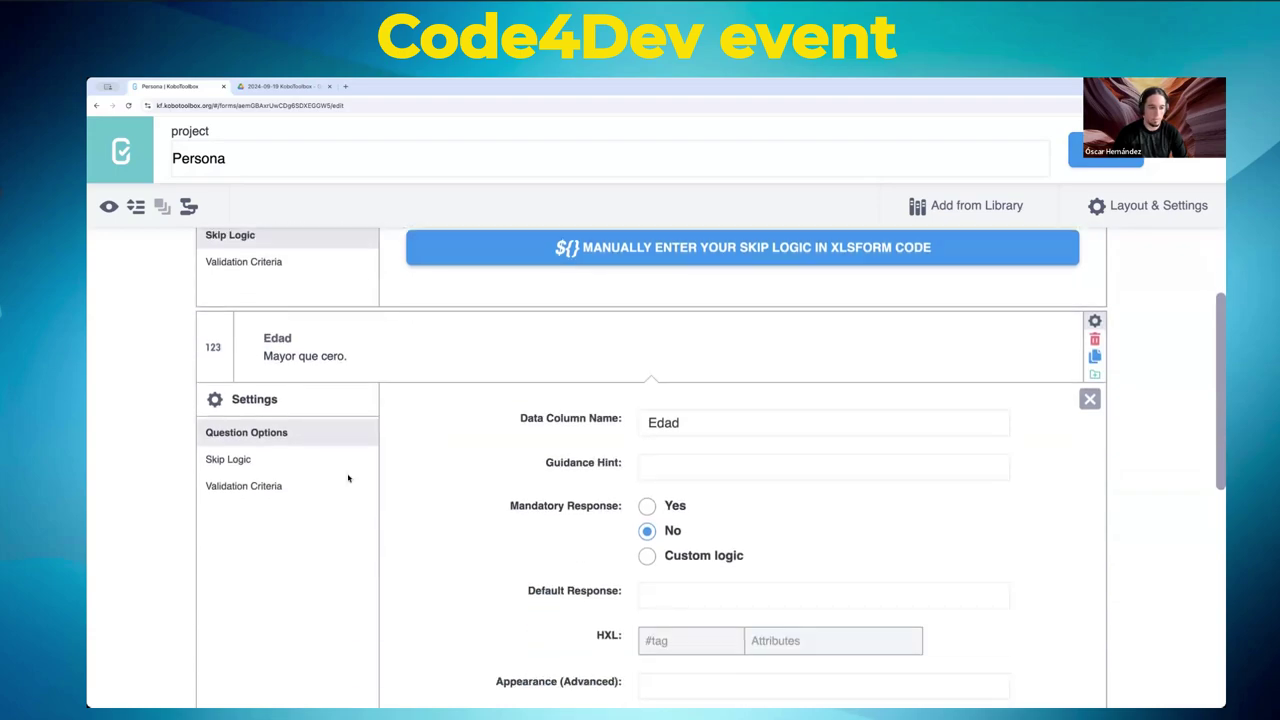
left_click(252, 462)
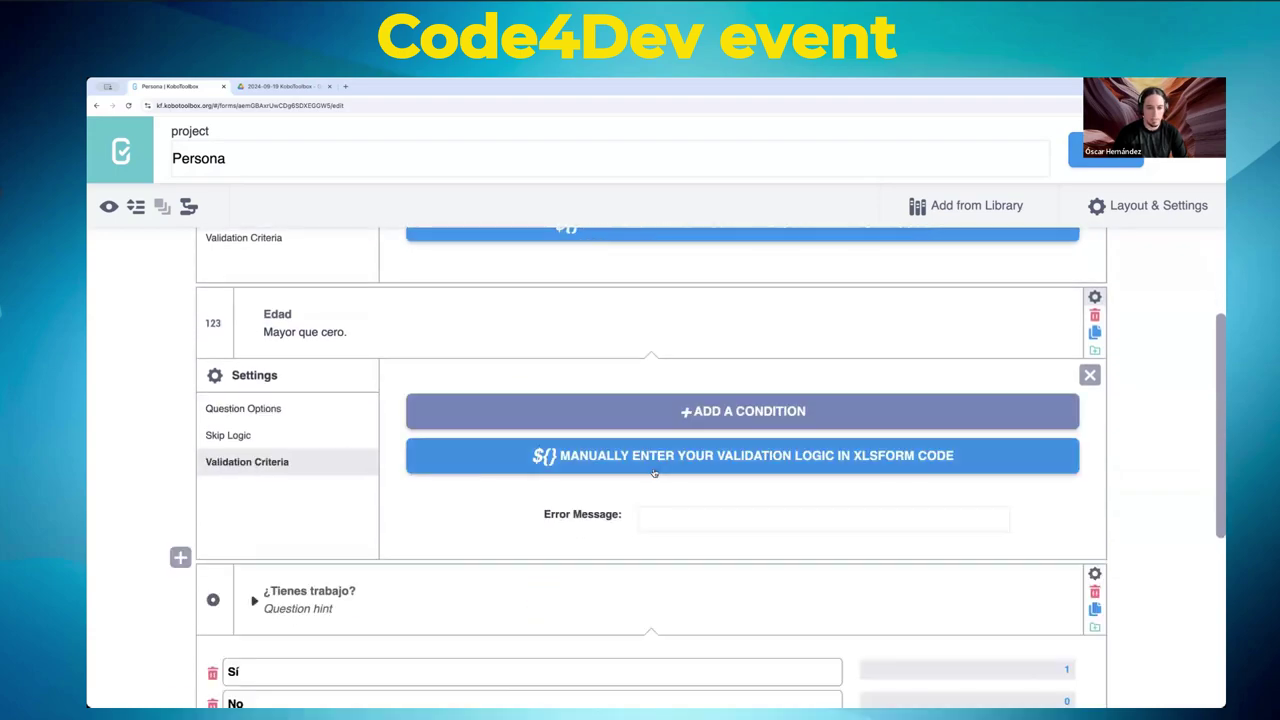
left_click(674, 410)
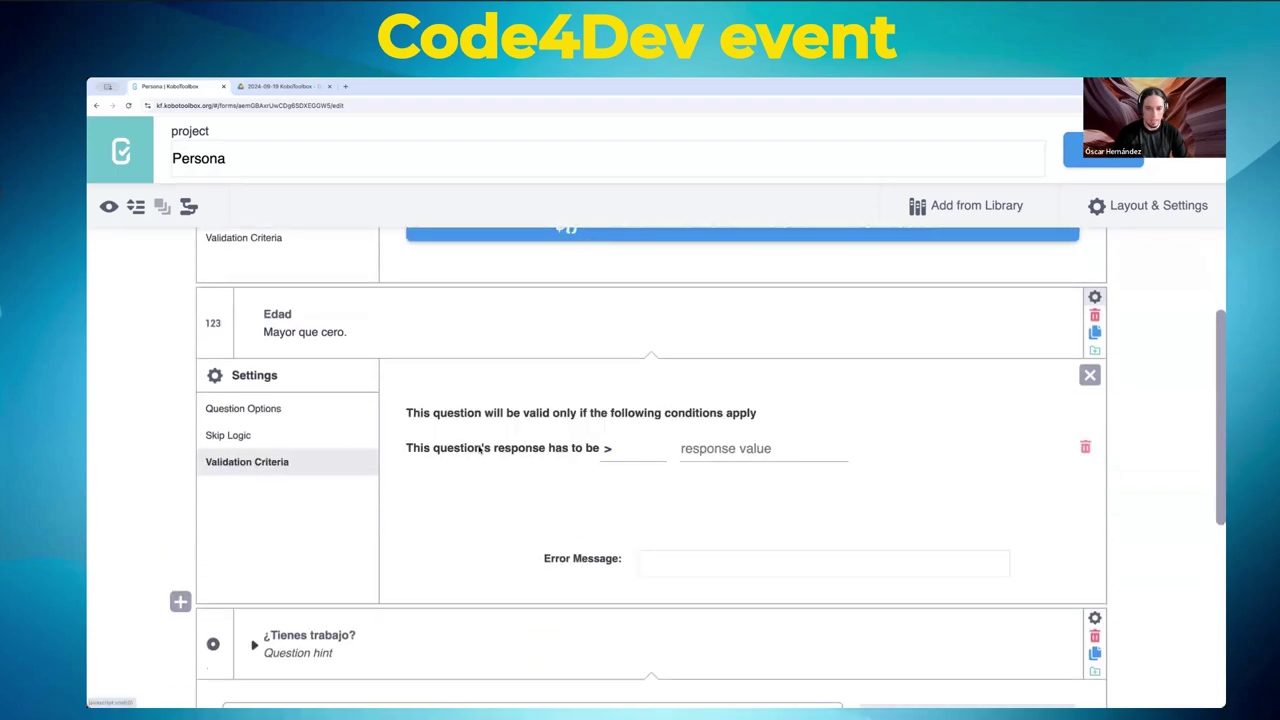
left_click(737, 450)
type("0")
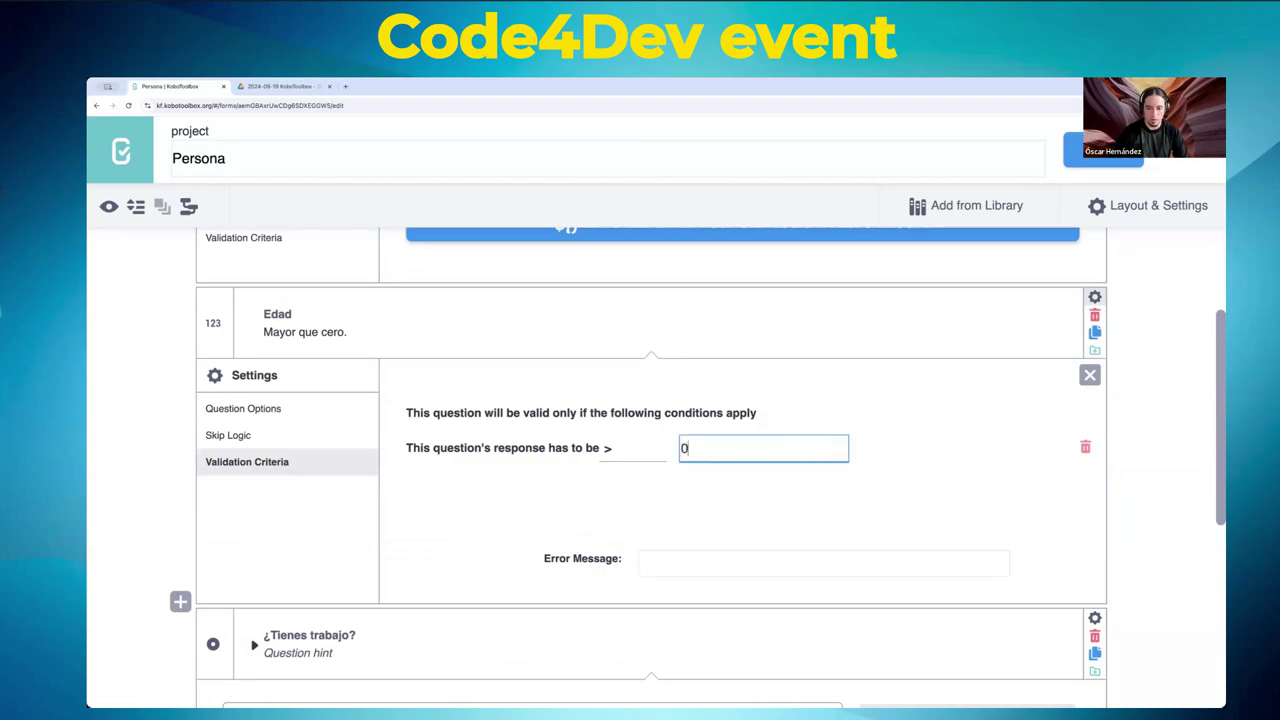
left_click(1085, 447)
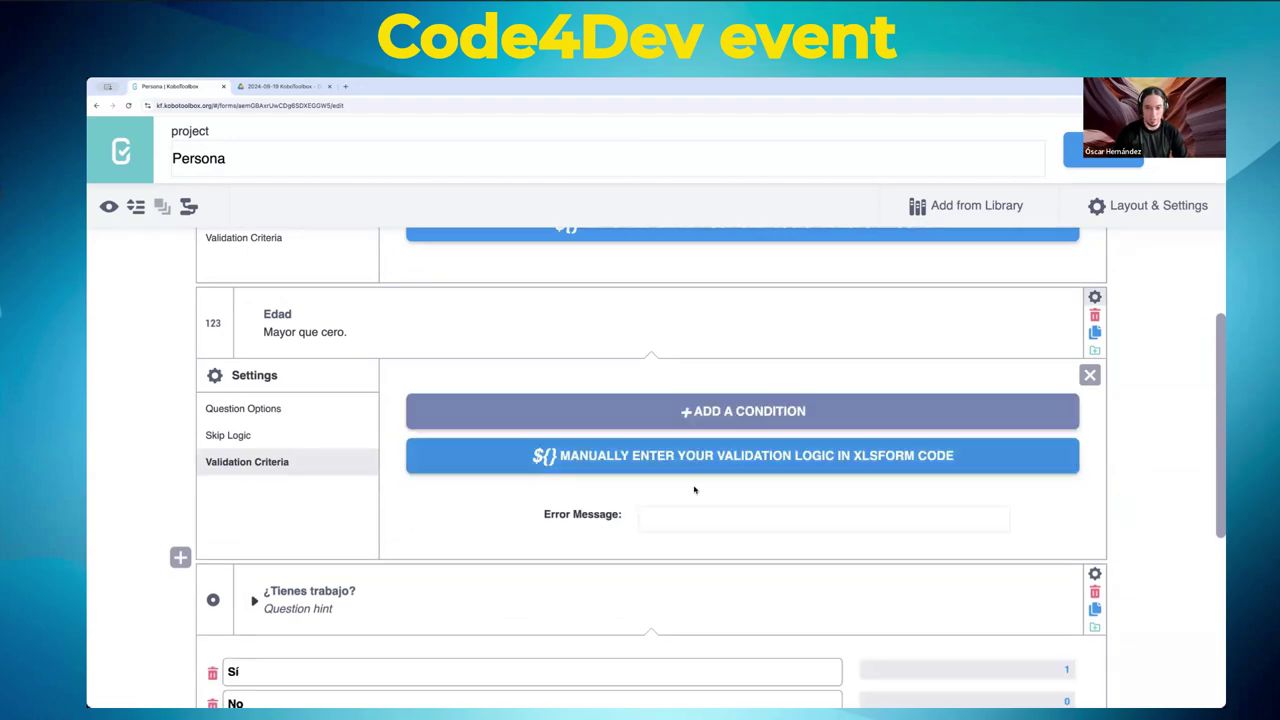
left_click(600, 457)
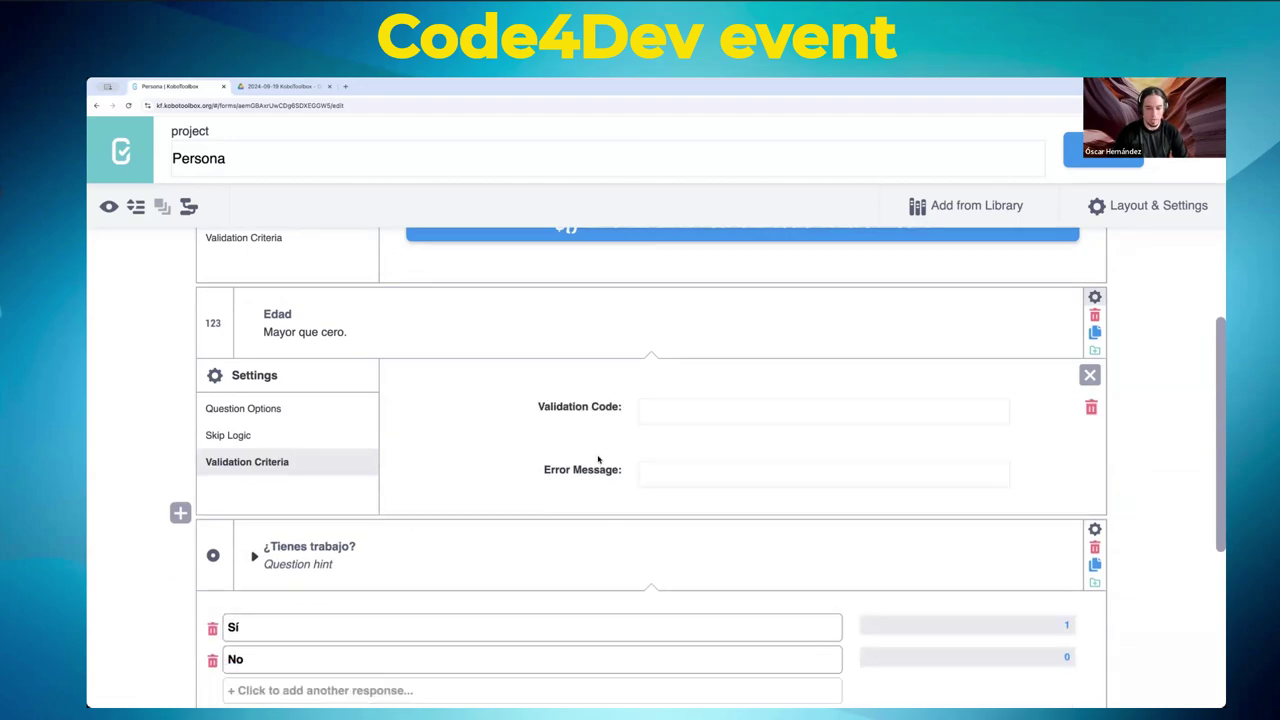
left_click(665, 416)
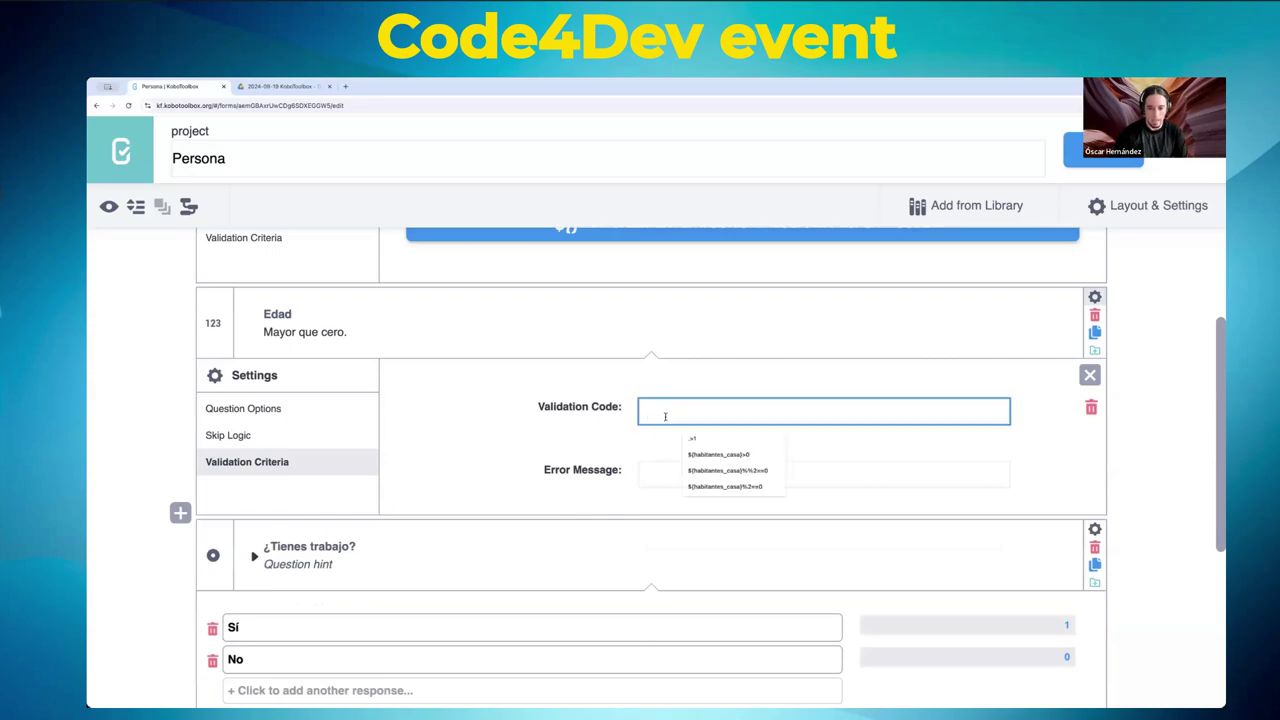
type(".")
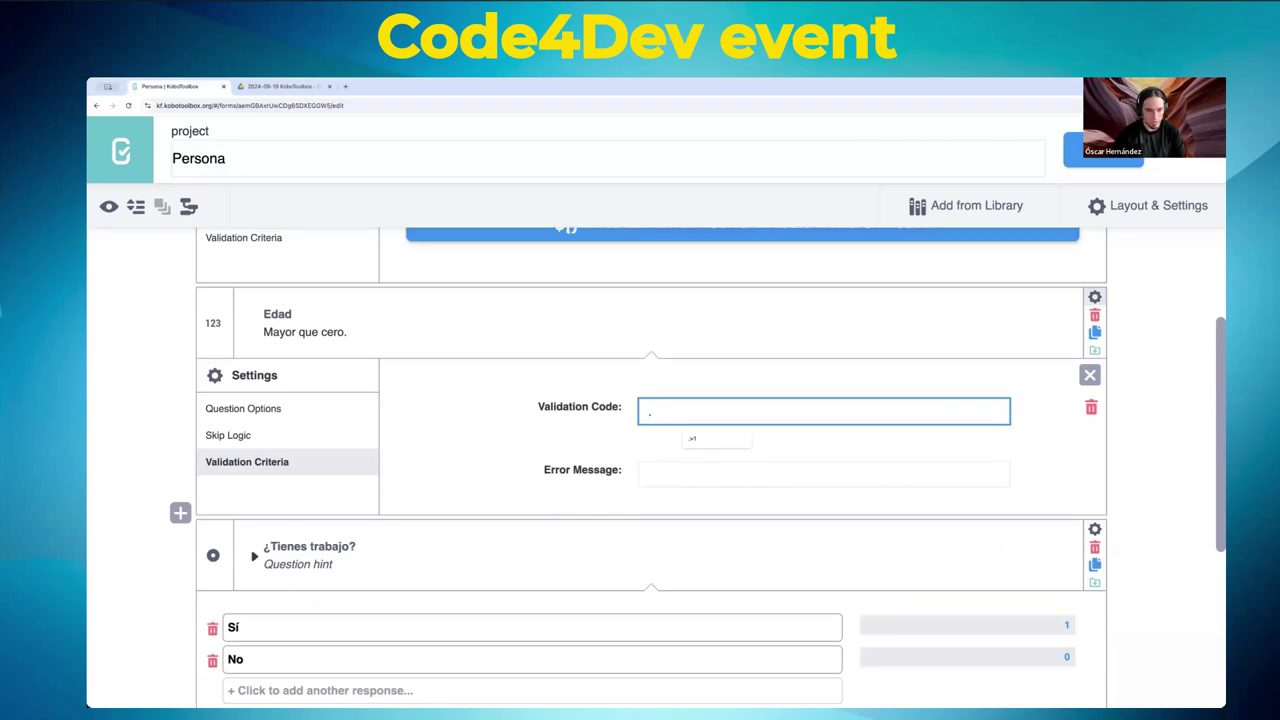
- Set Edad's data column name to edad
left_click(1095, 297)
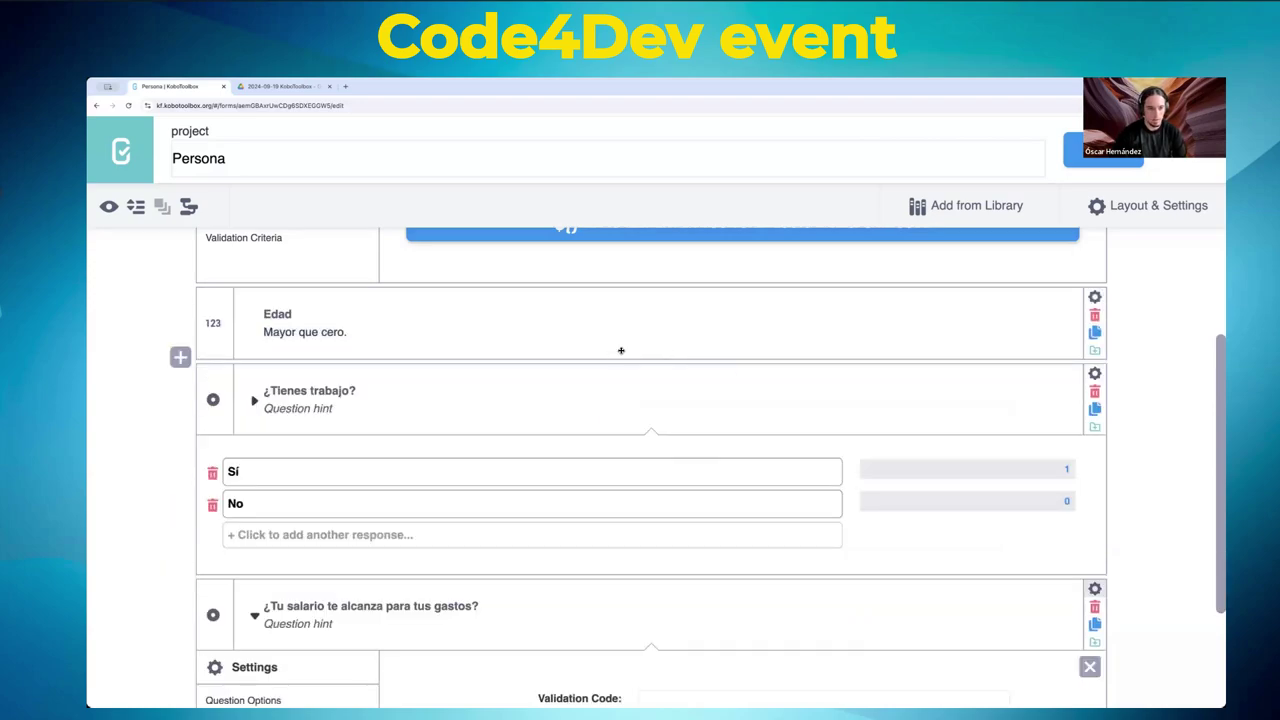
left_click(1095, 297)
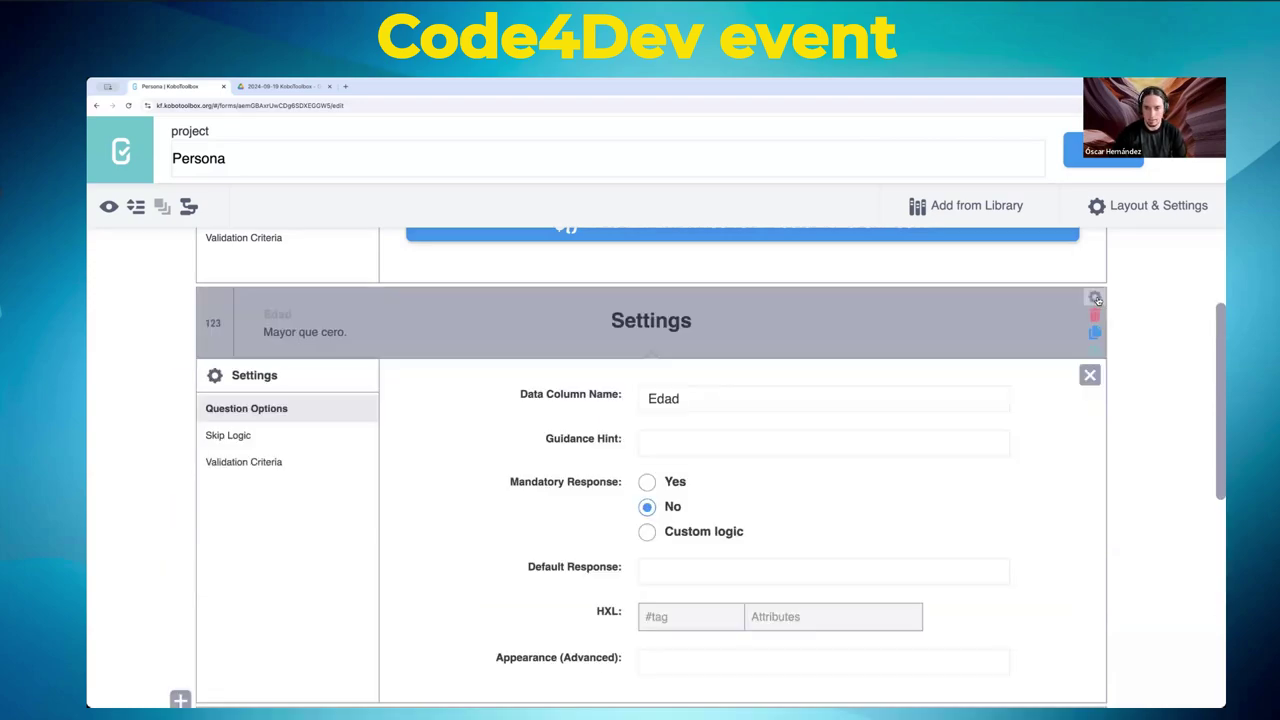
double_click(692, 400)
type("ed")
key("BackSpace")
key("BackSpace")
type("edad")
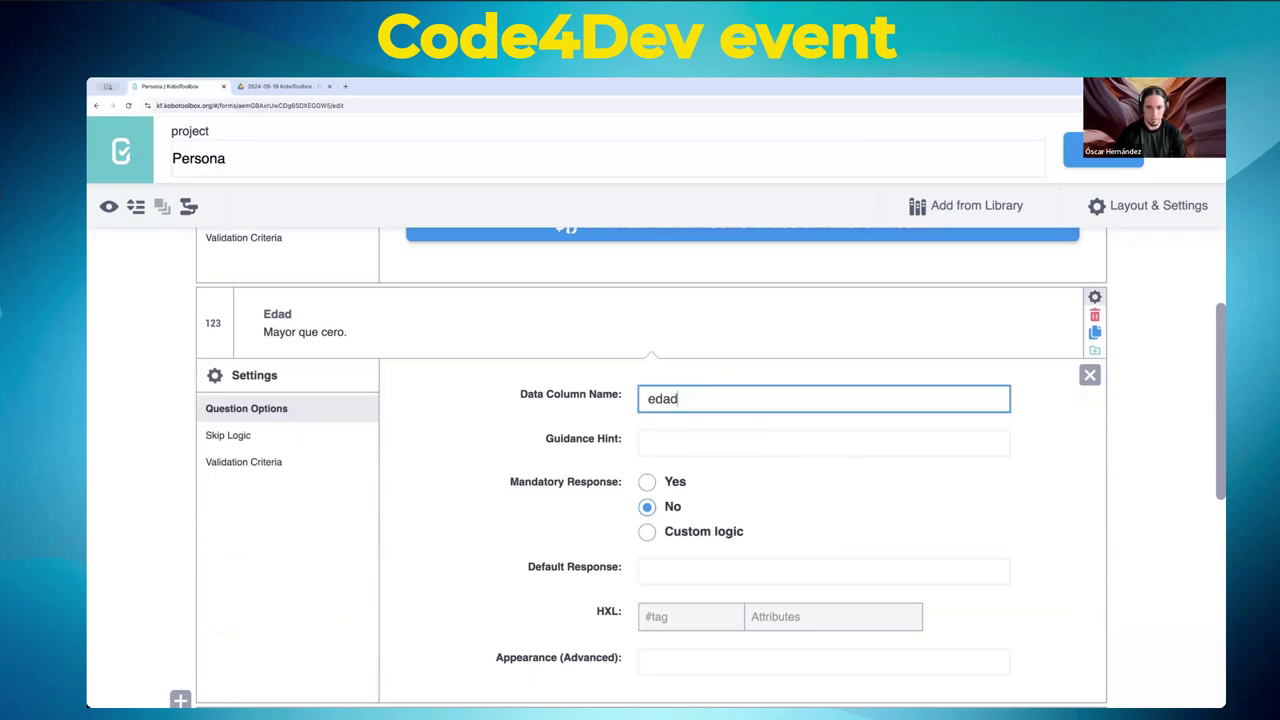
- Enter validation code .>0 with error message 'Debe ser mayor que cero.' and save the form
scroll(420, 437, "down", 1)
left_click(268, 445)
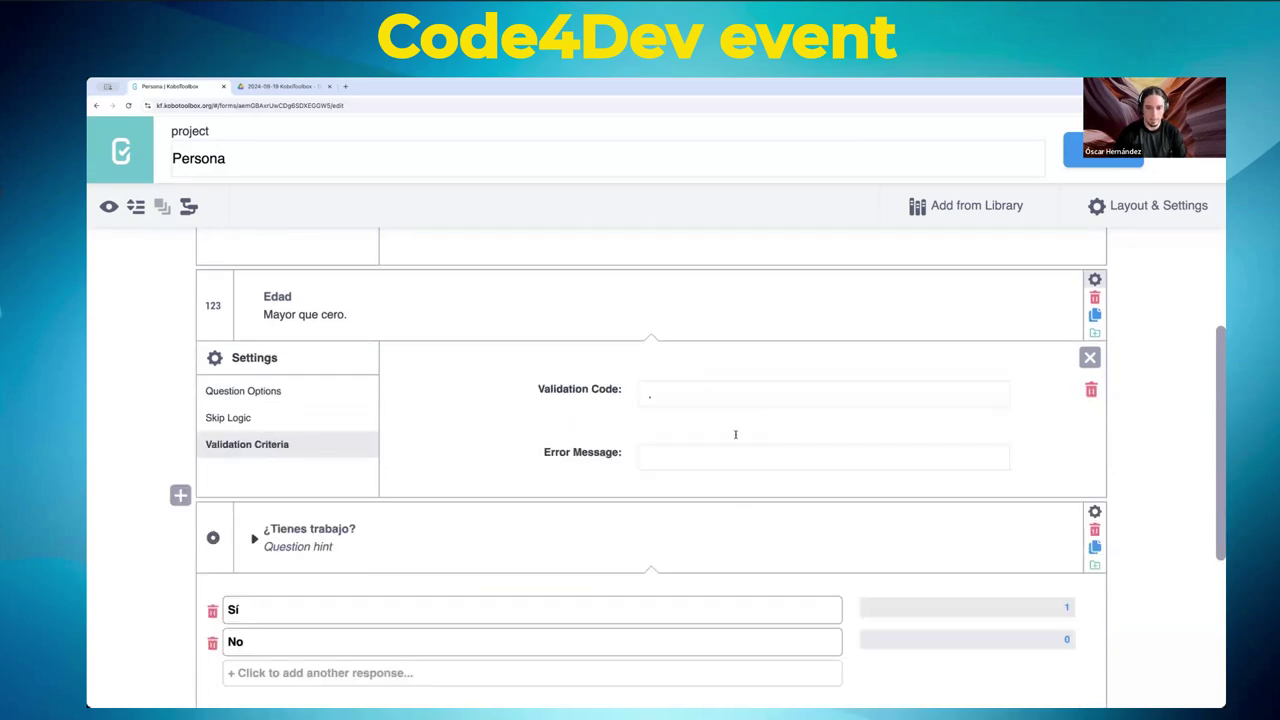
left_click(700, 397)
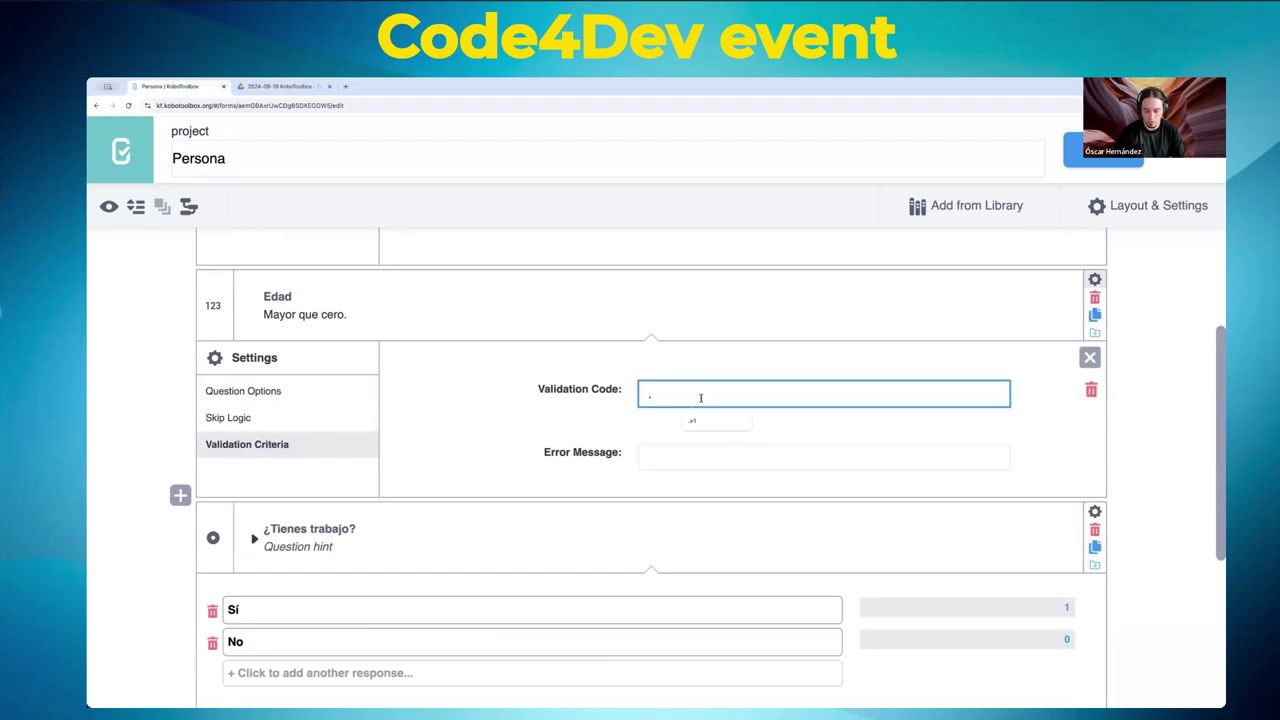
type(".>")
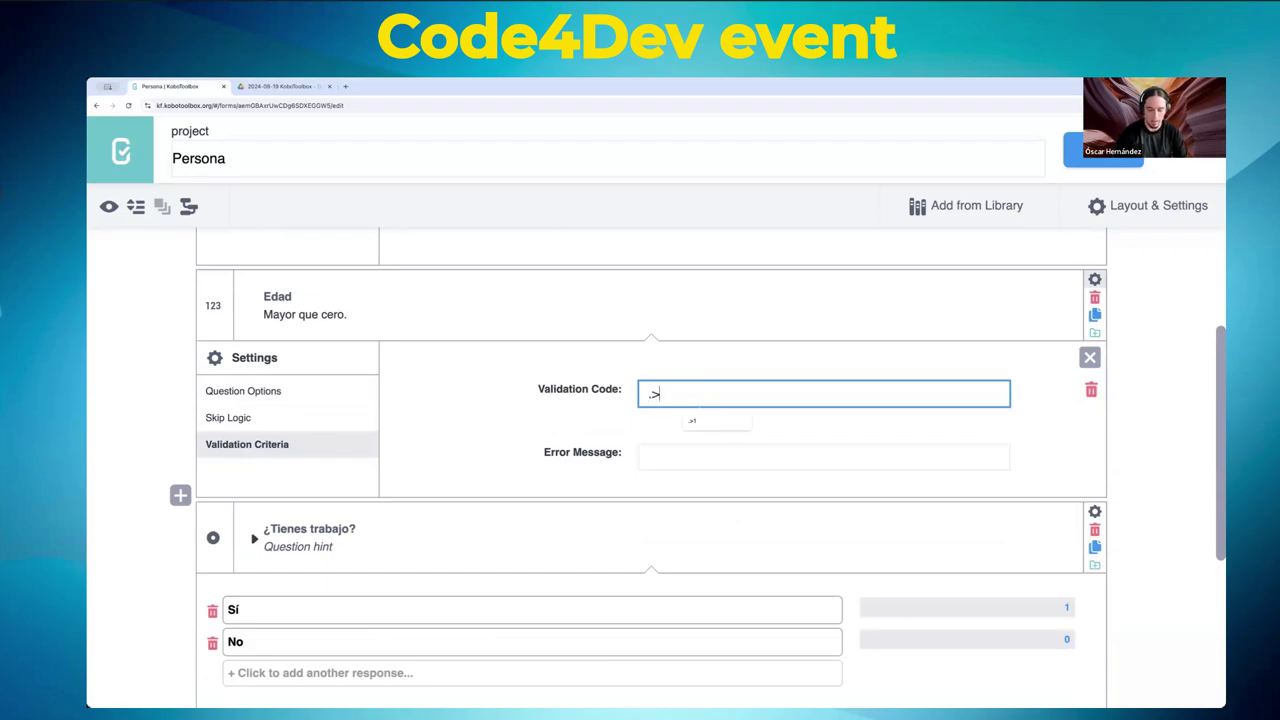
type("0")
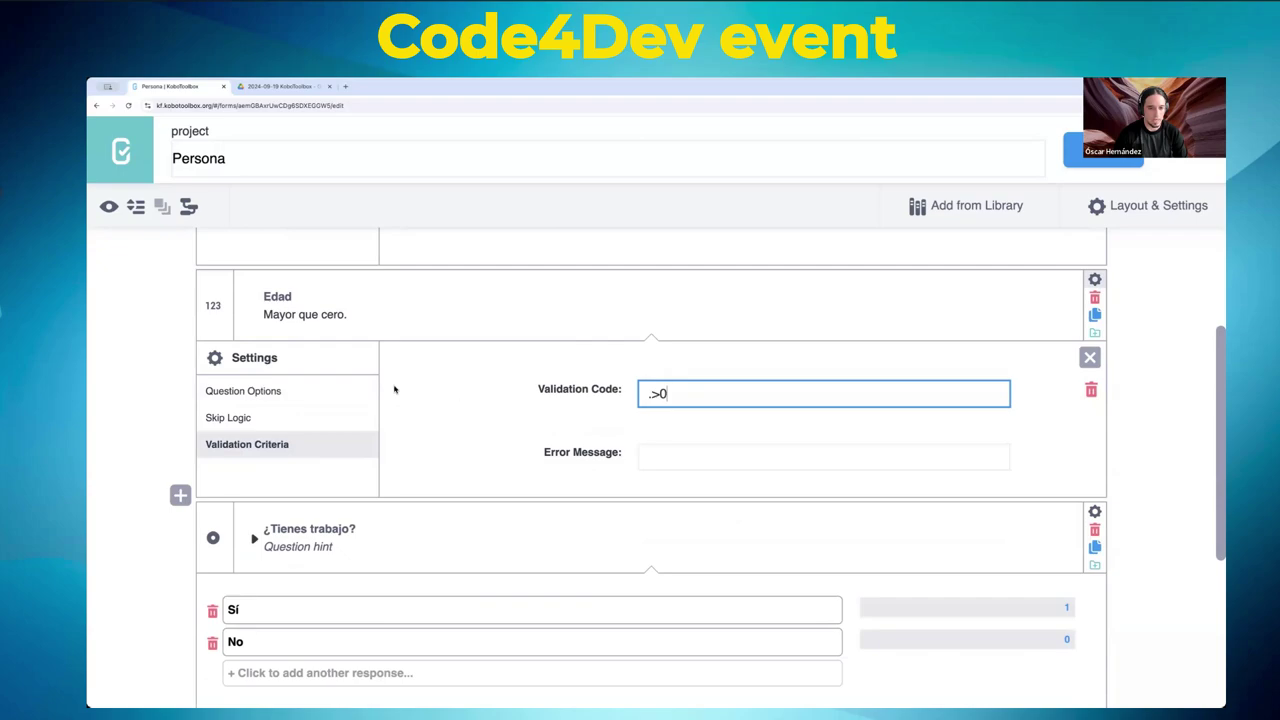
left_click(697, 457)
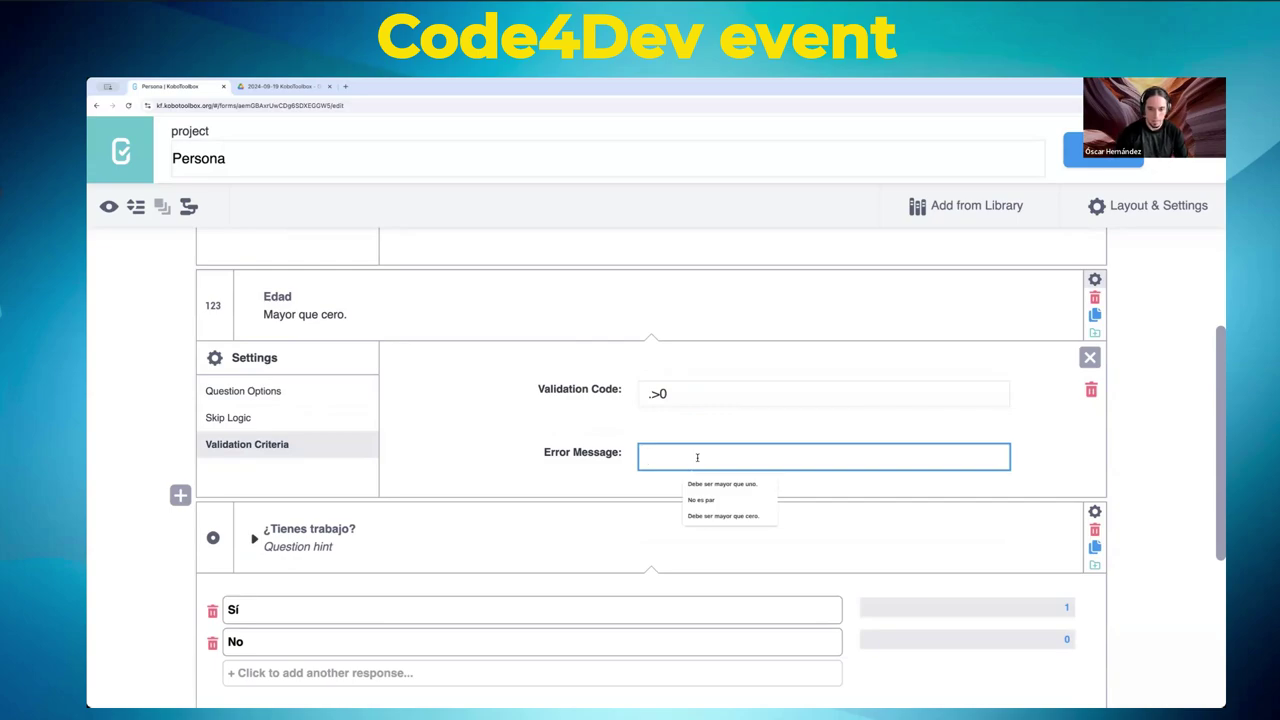
type("Debe se")
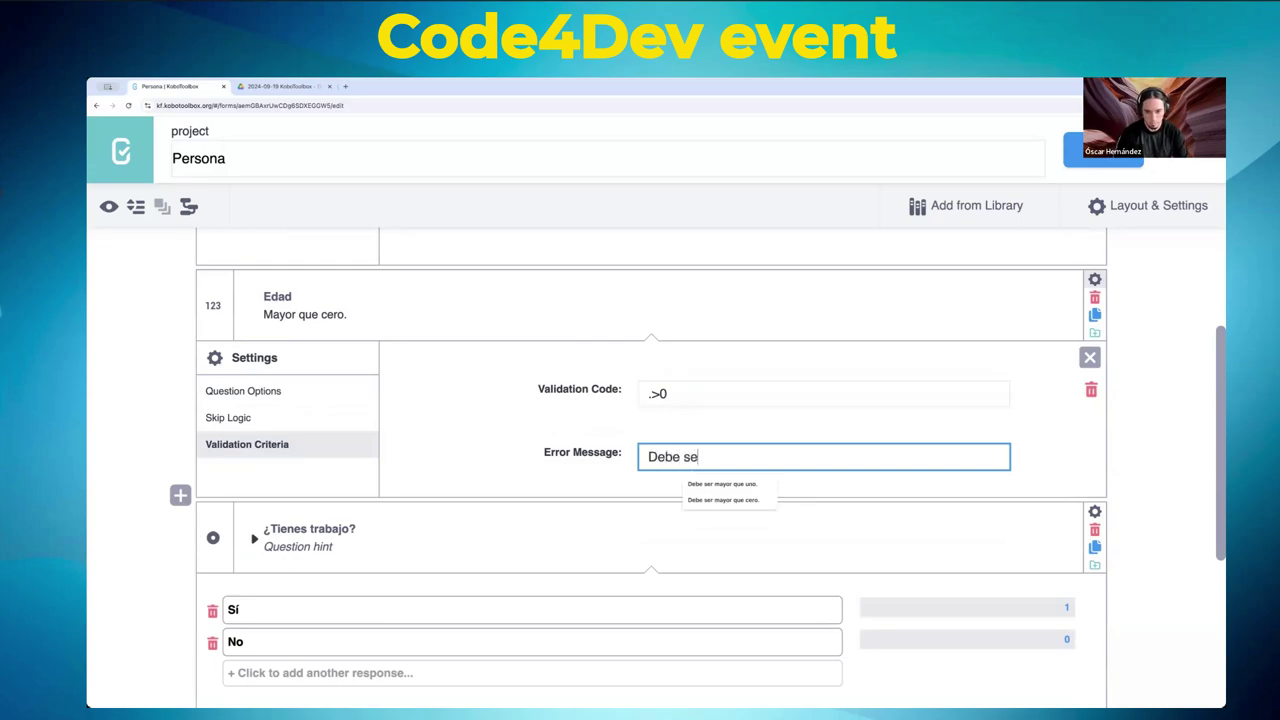
type("r mayor que cero.")
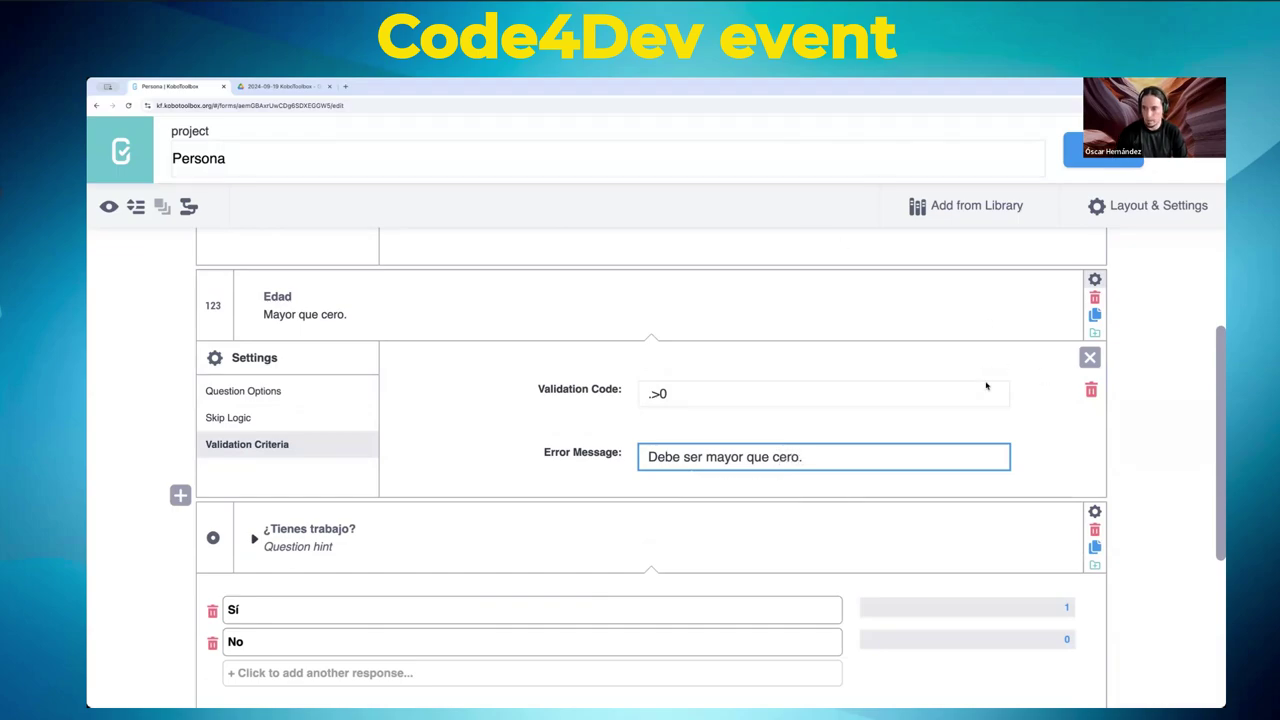
left_click(1075, 150)
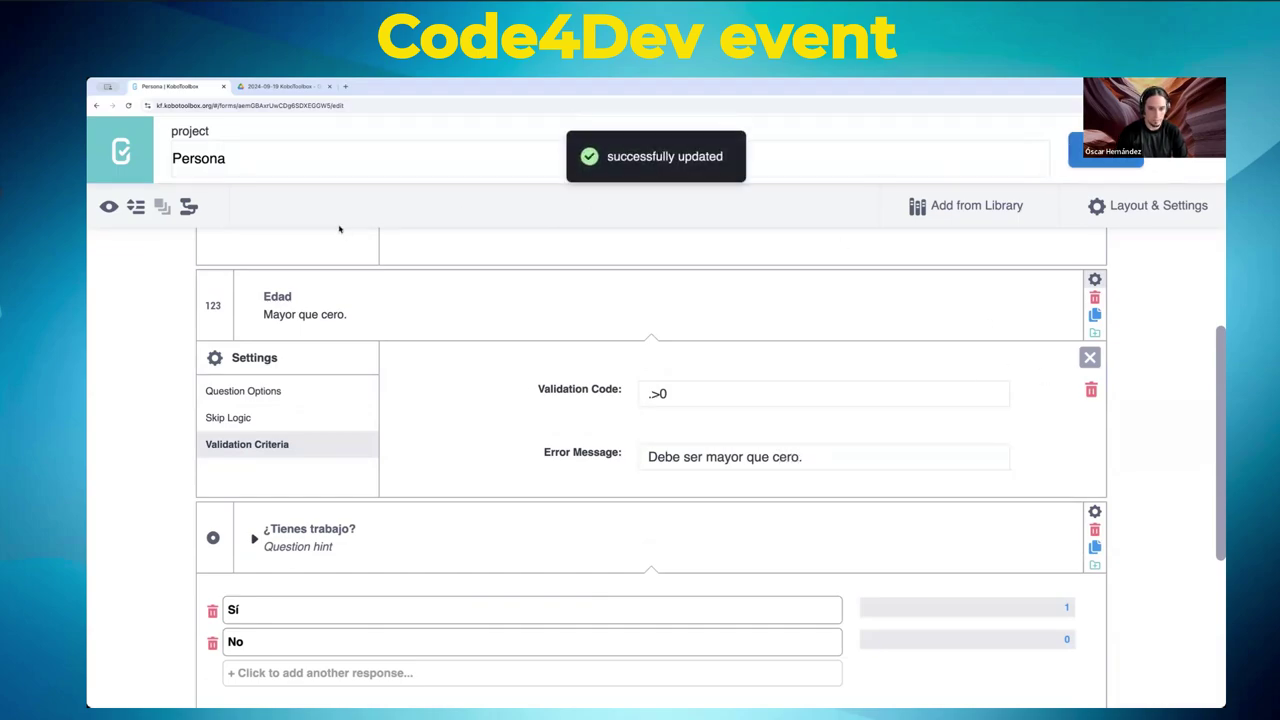
- Preview the form and enter -1 in Edad to trigger its error message
left_click(108, 206)
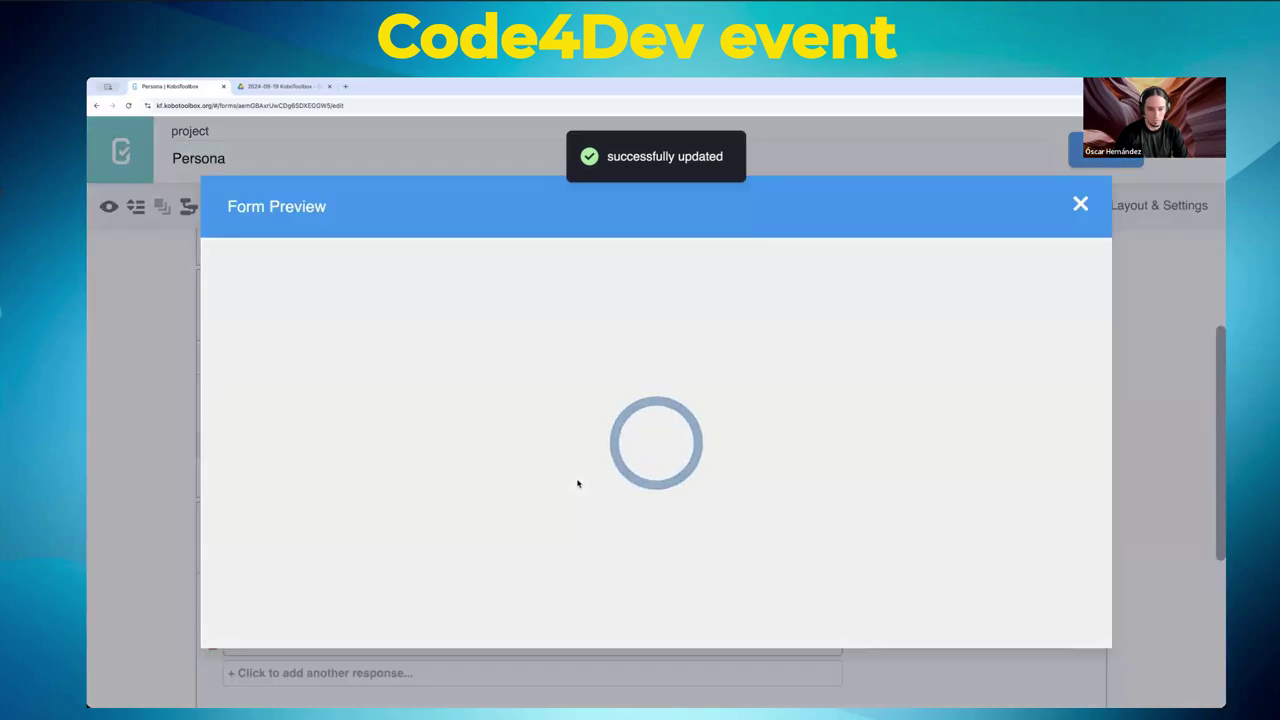
scroll(577, 484, "down", 5)
scroll(577, 484, "up", 2)
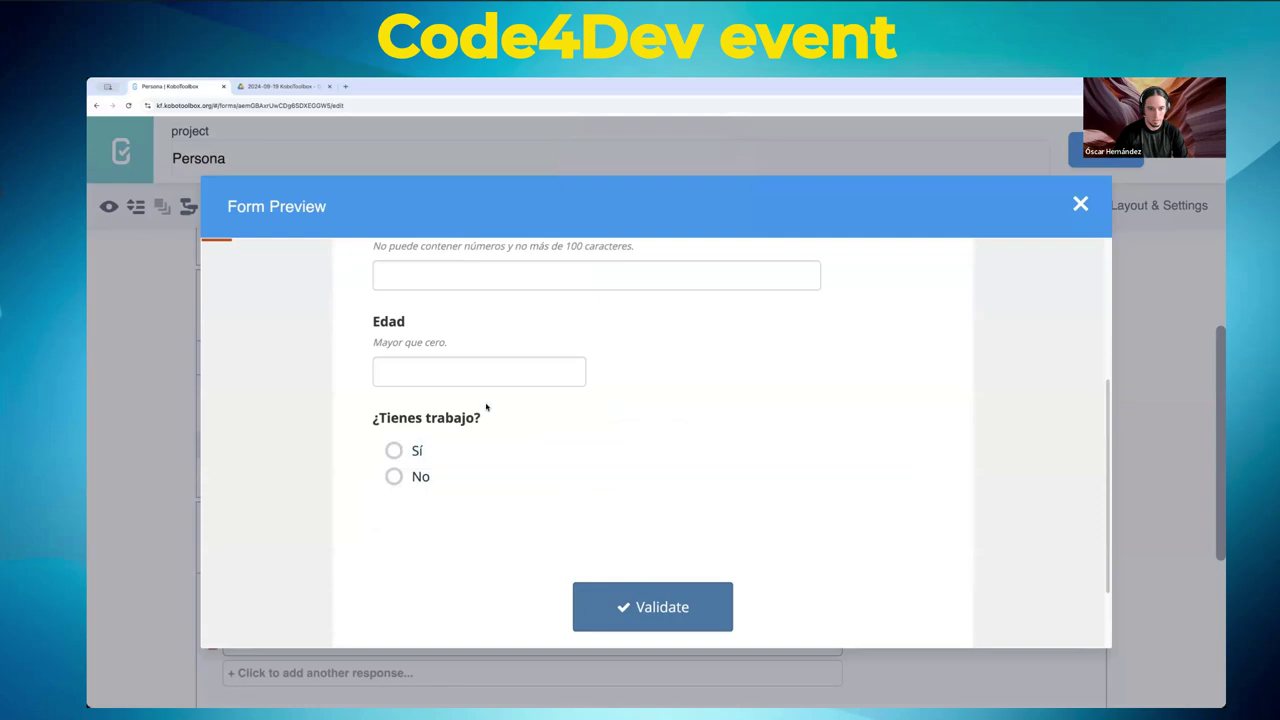
left_click(477, 370)
type("-1")
key("Tab")
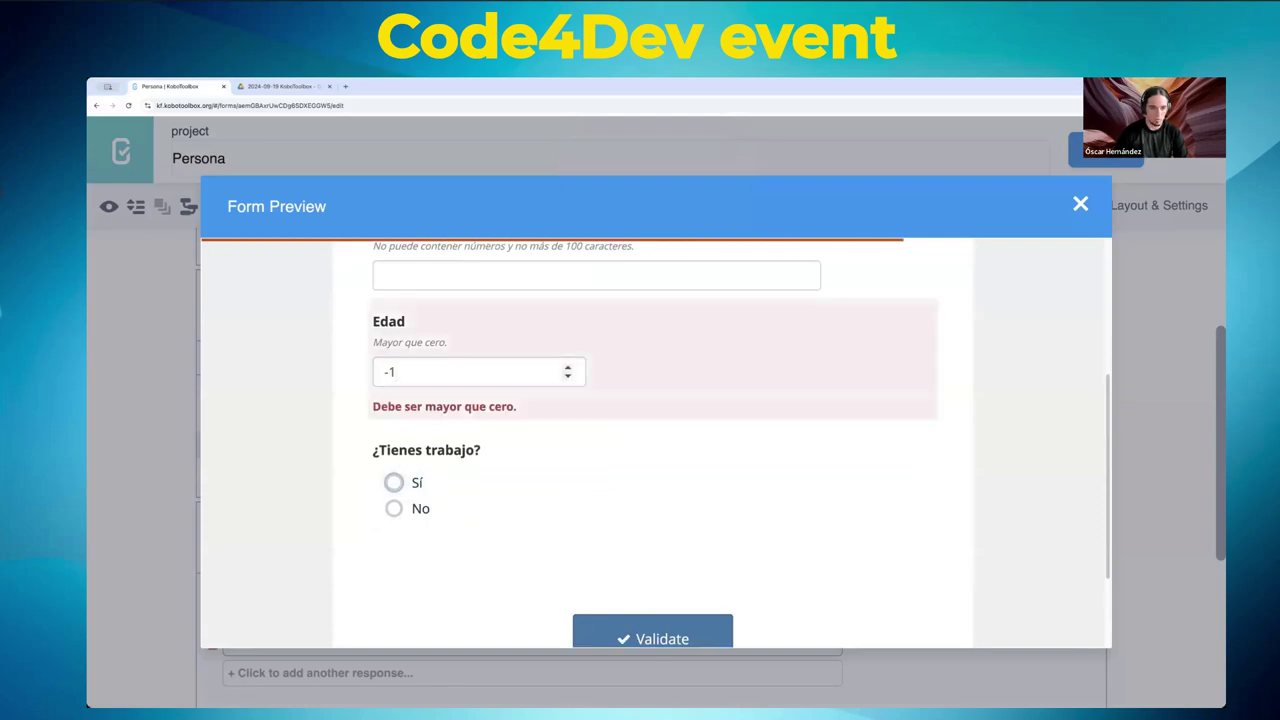
- Retest Edad with 0 and then 1 to confirm acceptance, and close the preview
left_click(440, 372)
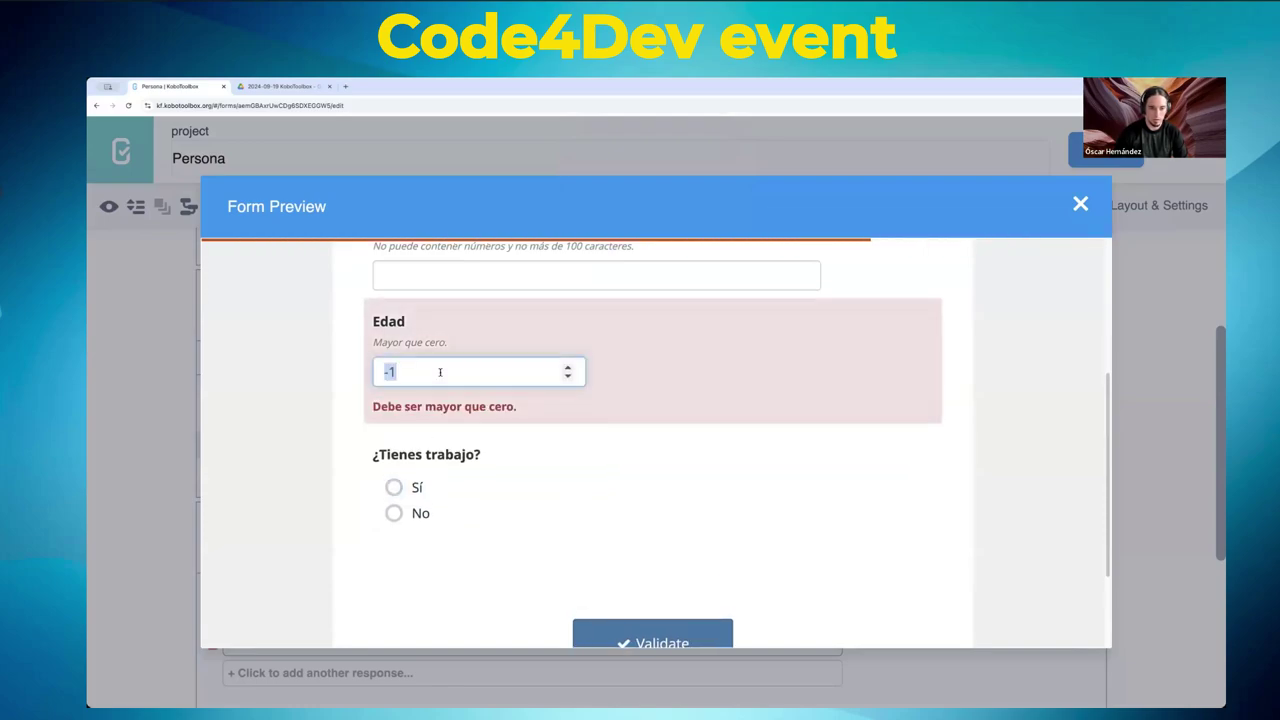
key("Up")
key("Tab")
left_click(412, 381)
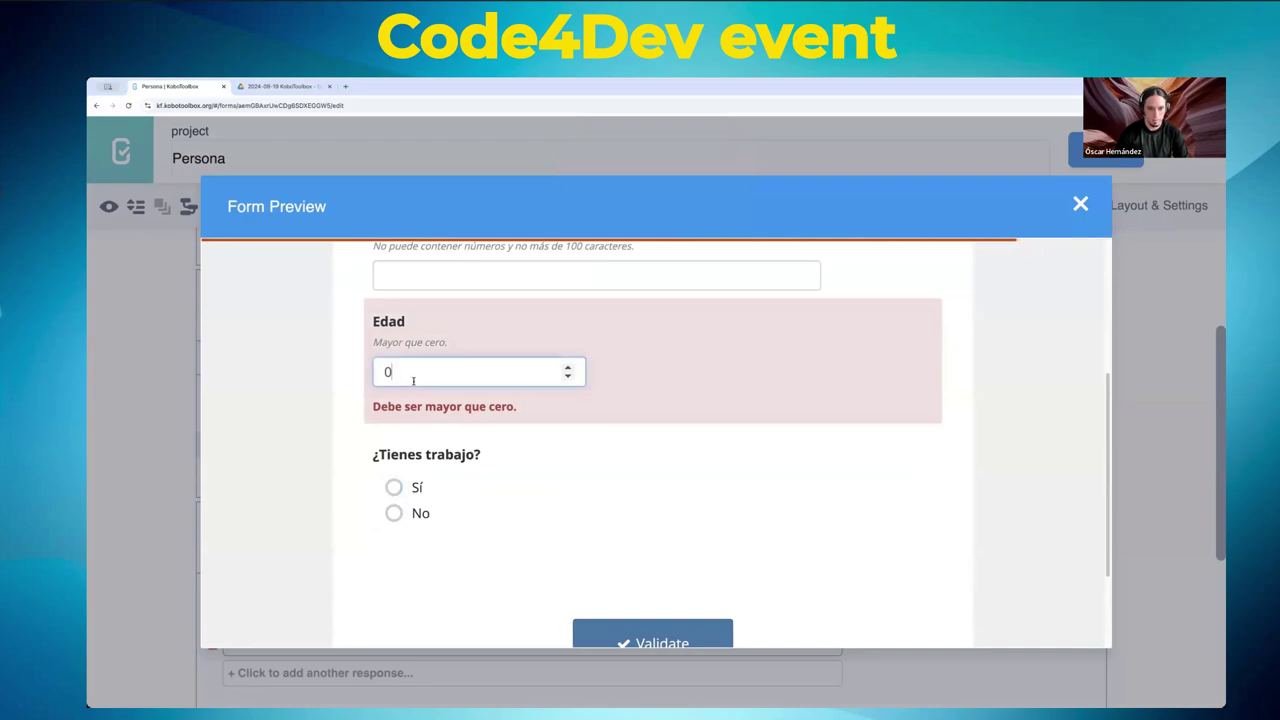
type("1")
double_click(412, 381)
type("1")
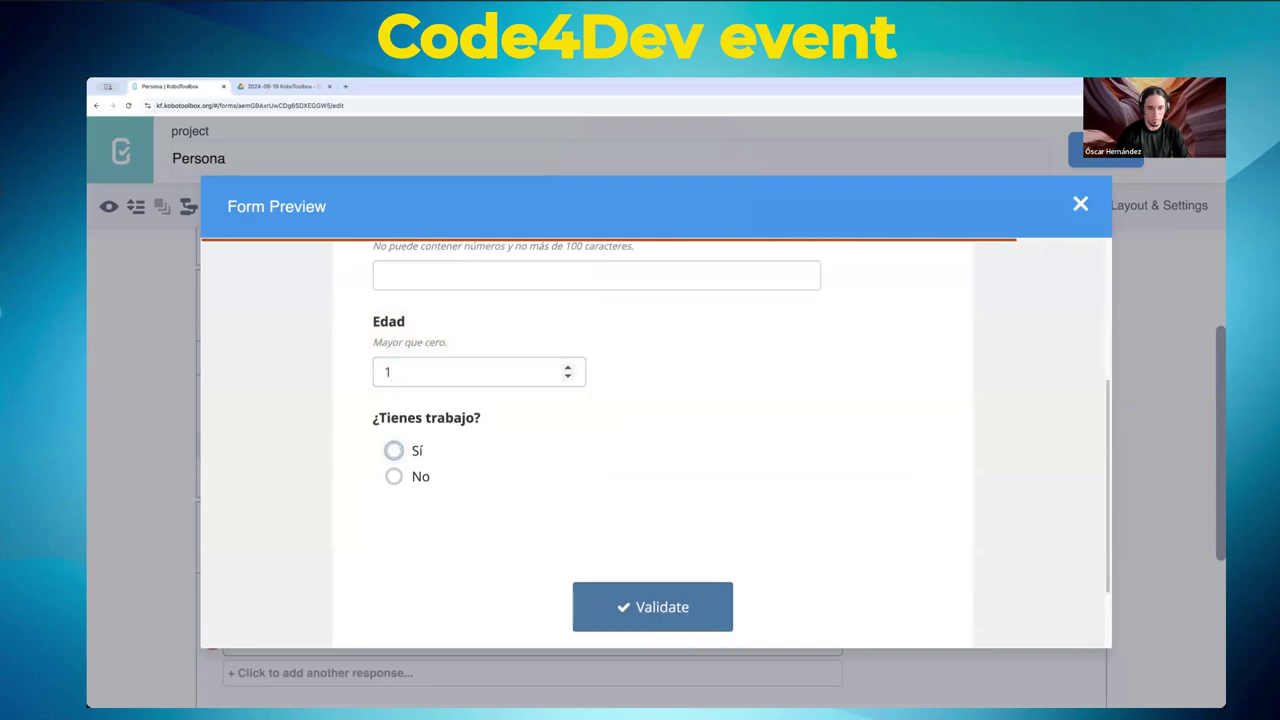
key("Tab")
scroll(727, 432, "up", 1)
scroll(727, 432, "up", 1)
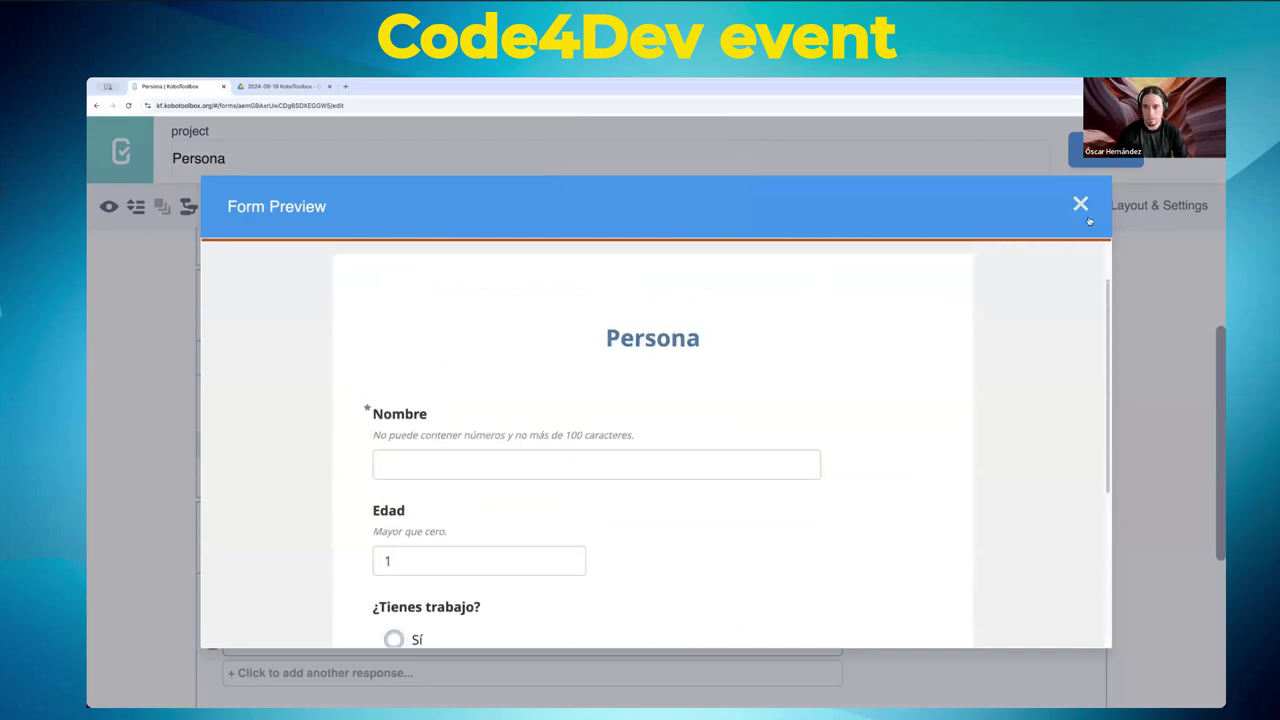
left_click(1081, 206)
- Edit Nombre's data column name to read nombre_apellidos
scroll(614, 400, "up", 3)
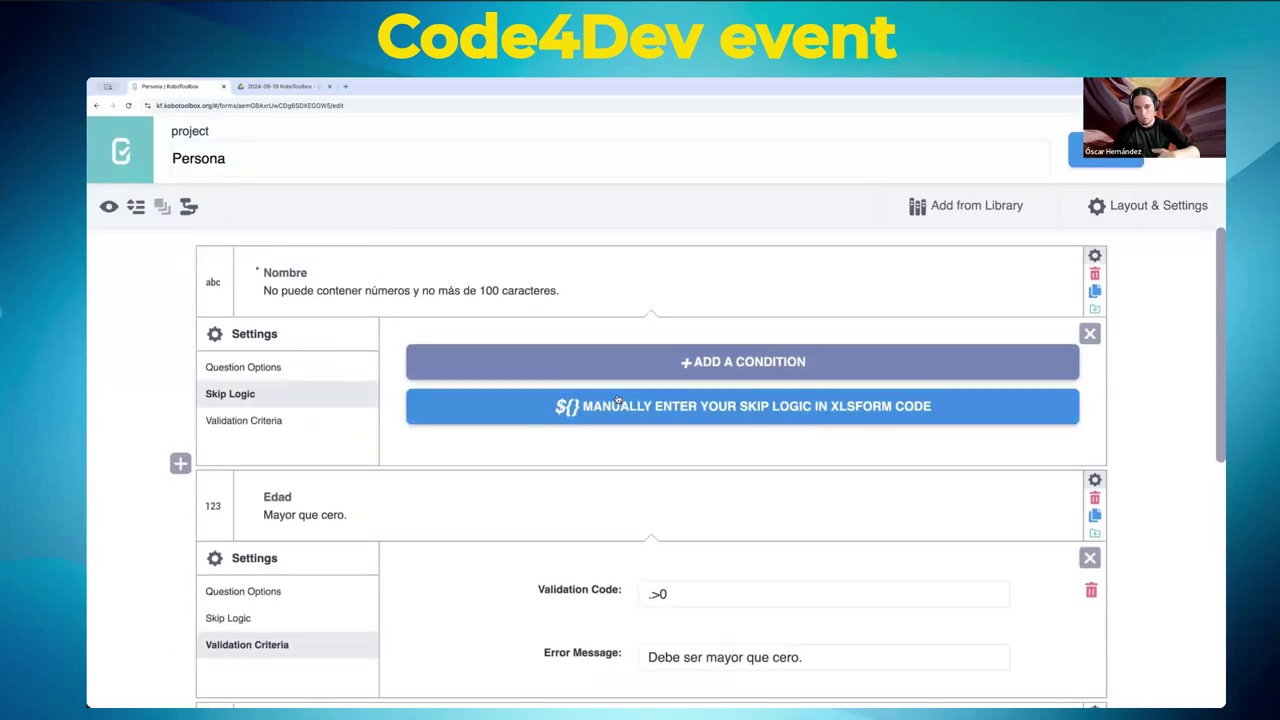
left_click(1094, 257)
left_click(1094, 257)
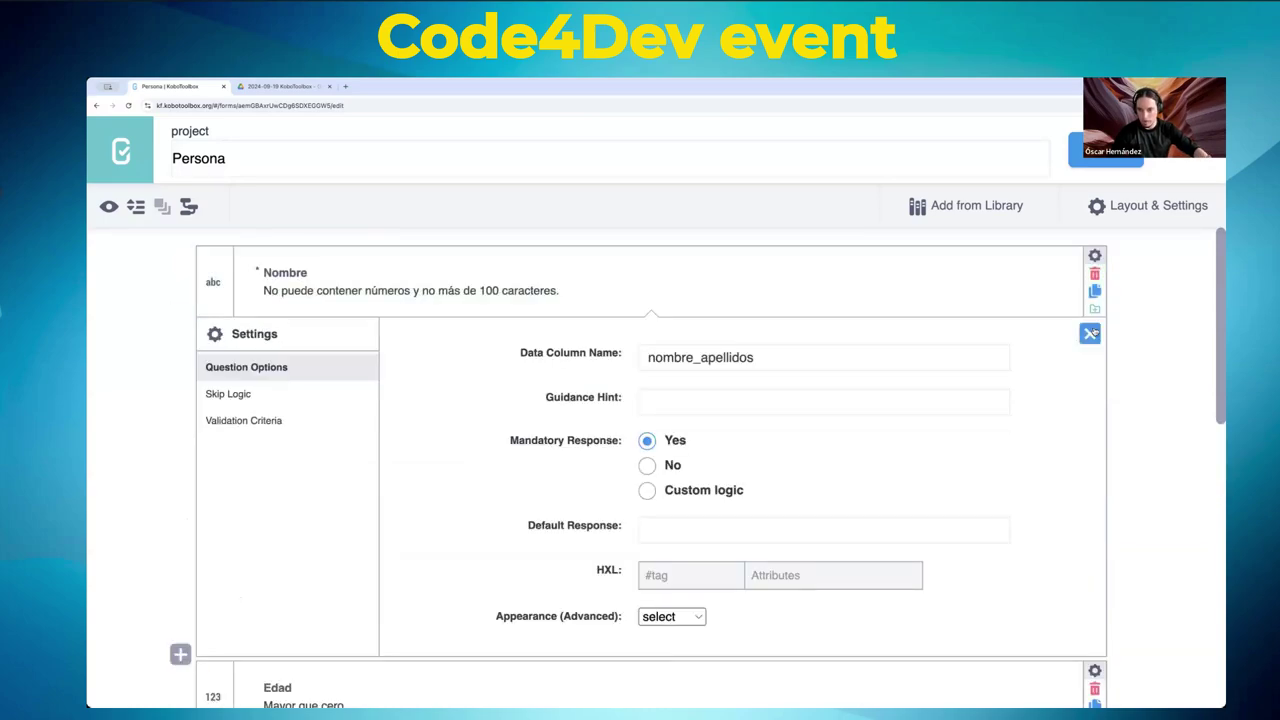
double_click(666, 356)
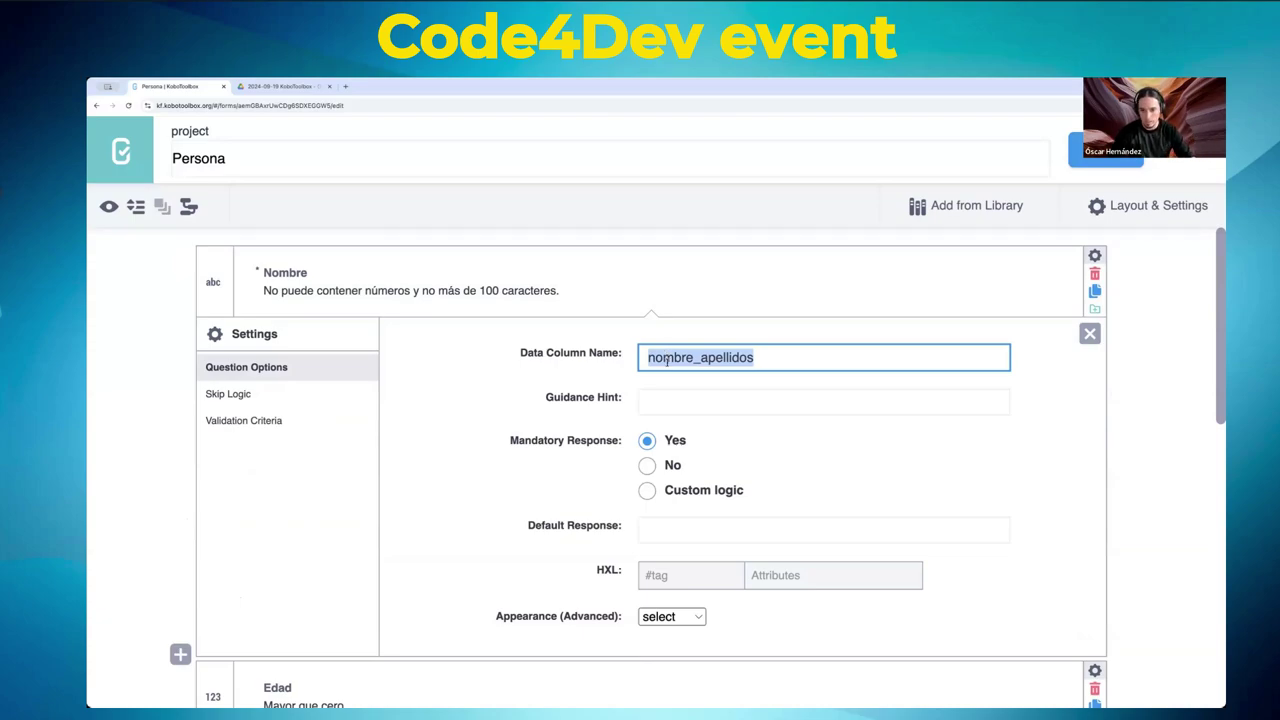
left_click(678, 357)
left_click(699, 357)
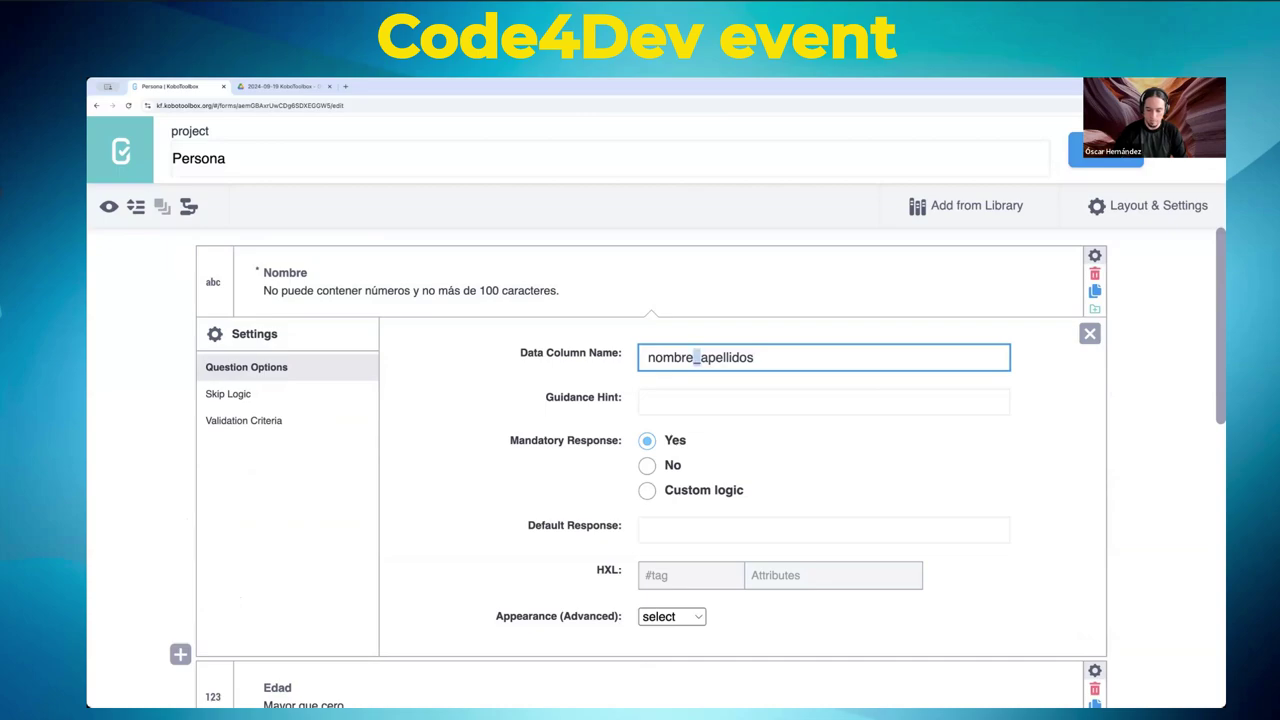
key("BackSpace")
type("-")
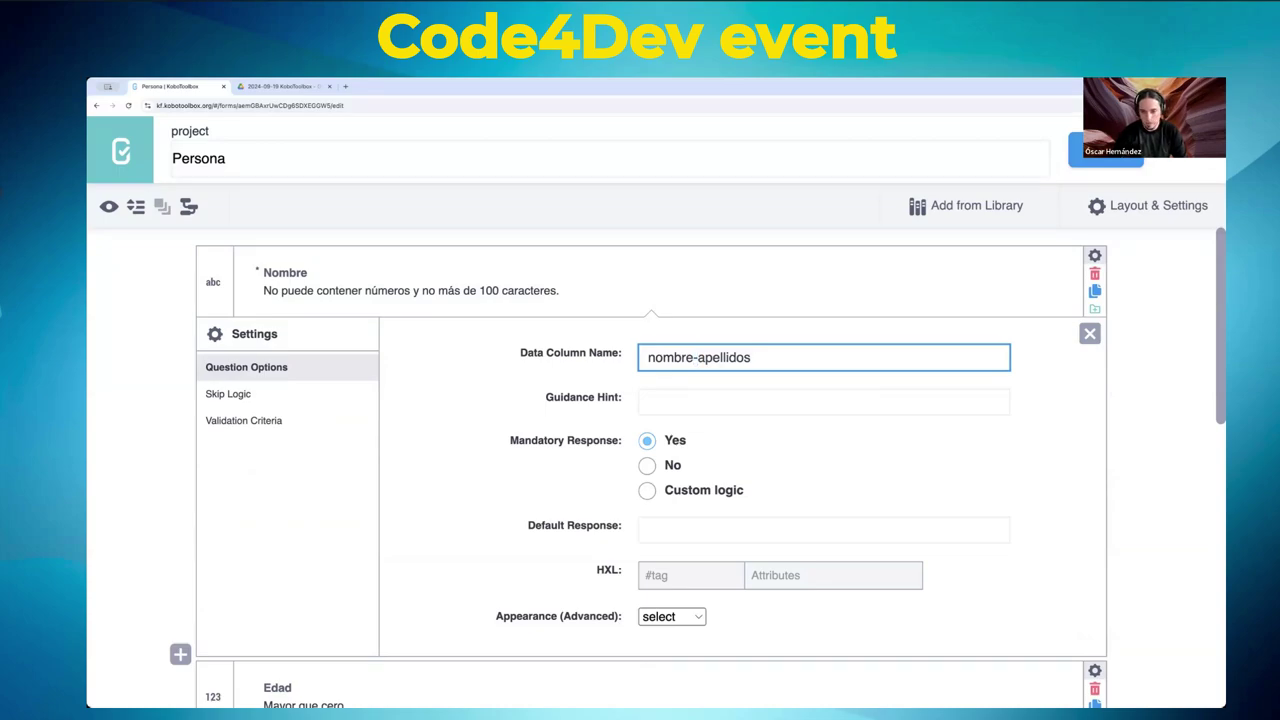
key("BackSpace")
type("_")
key("BackSpace")
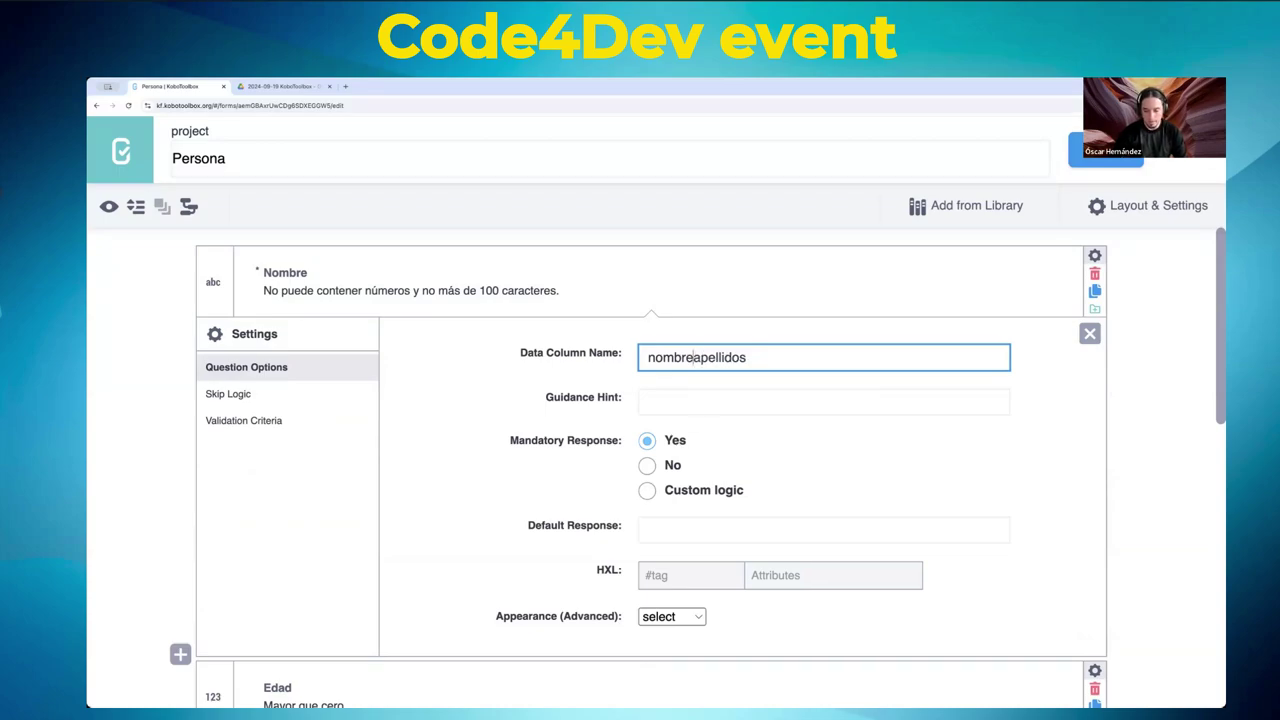
type("-")
key("BackSpace")
type("_")
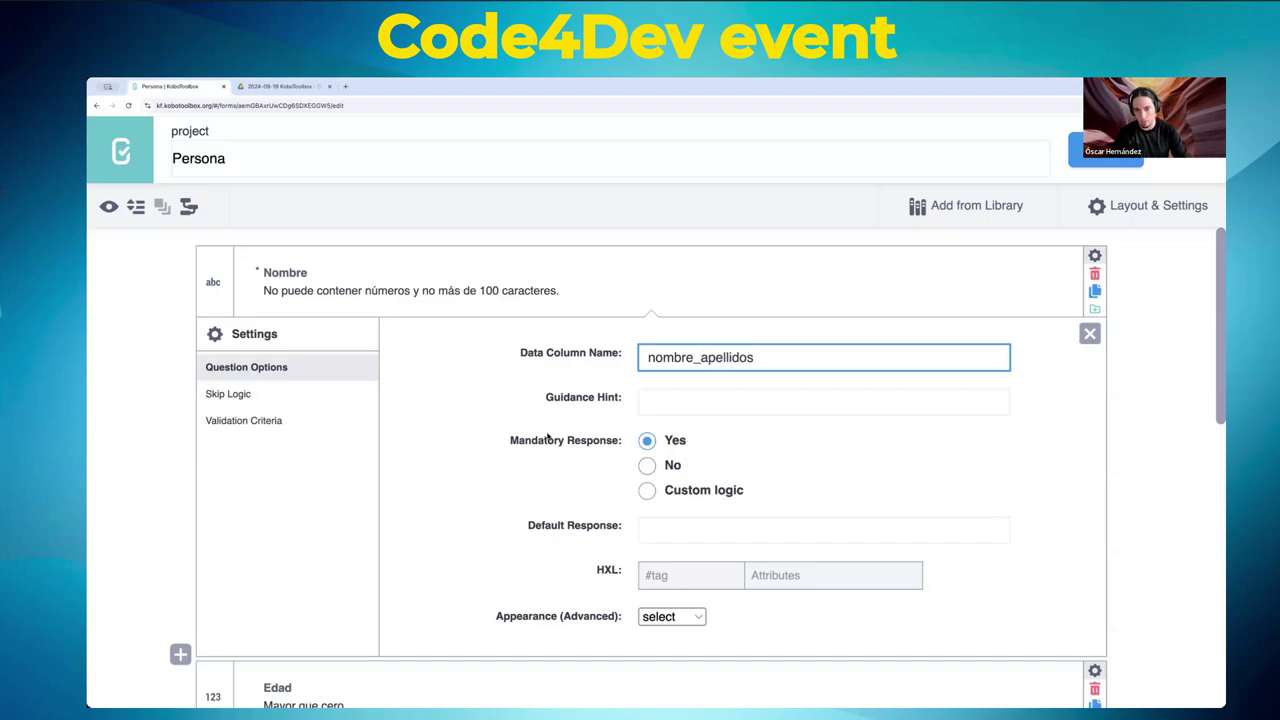
type("-")
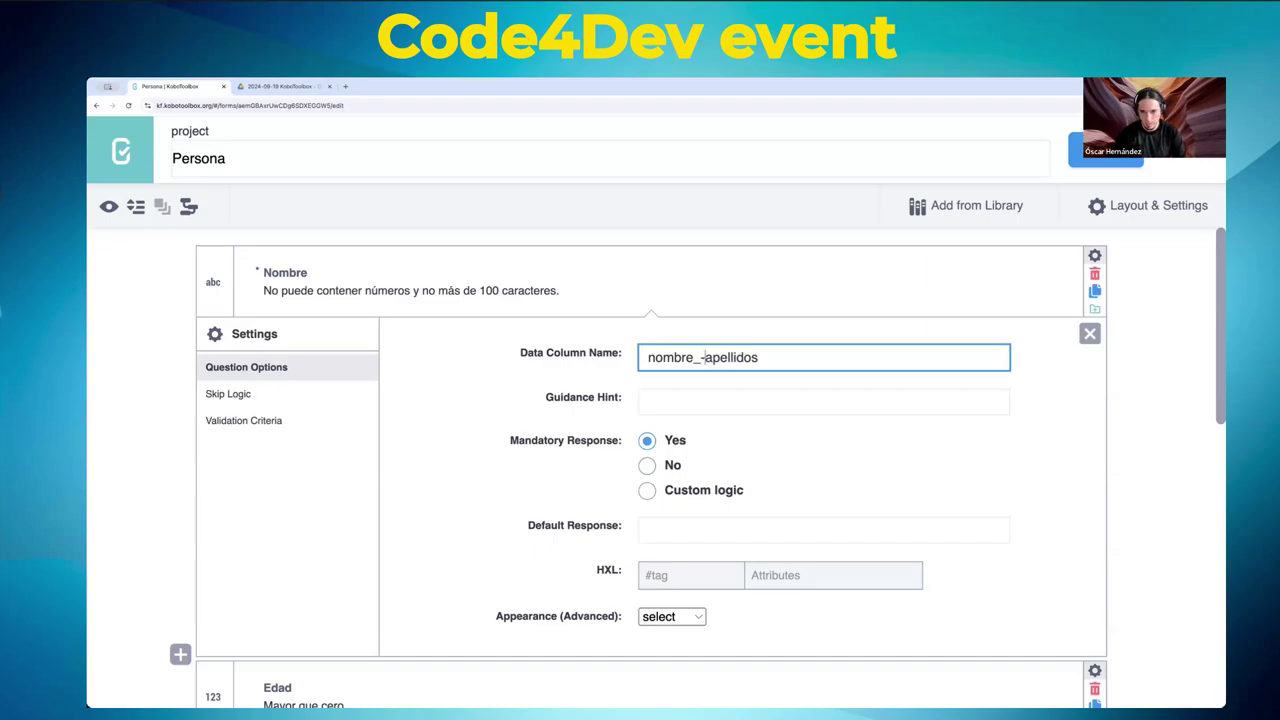
key("BackSpace")
key("Delete")
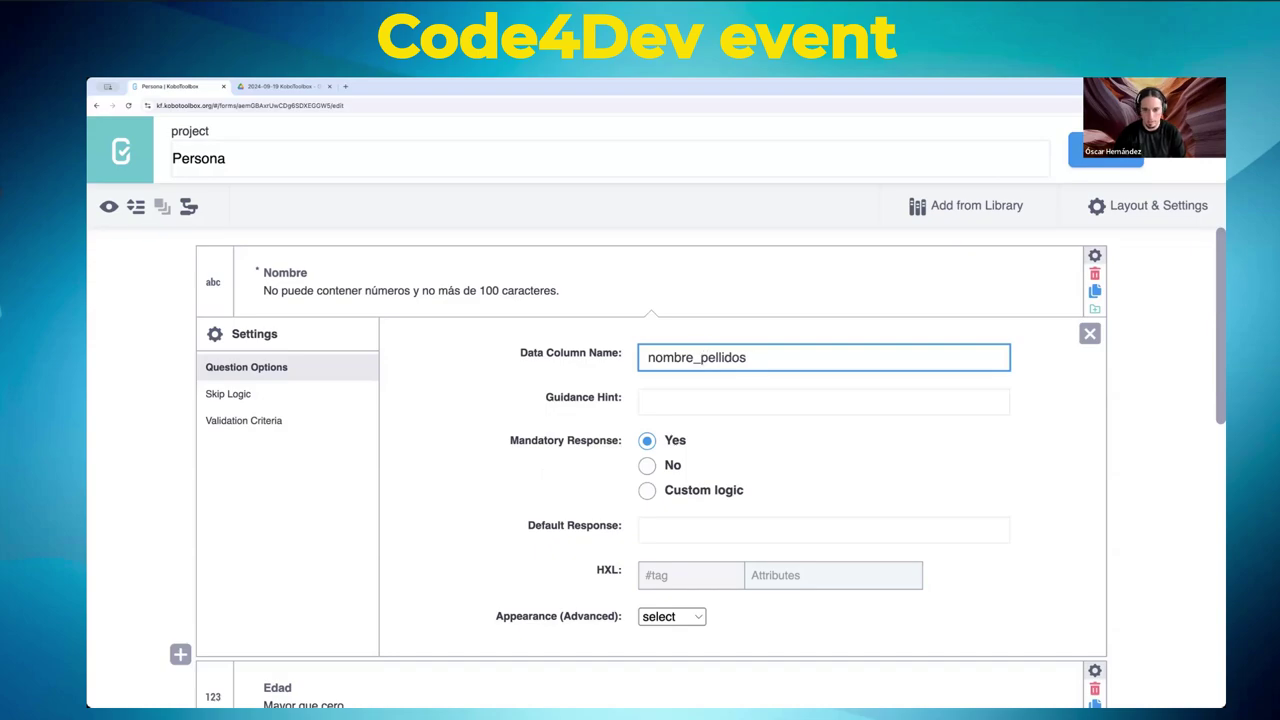
type("a")
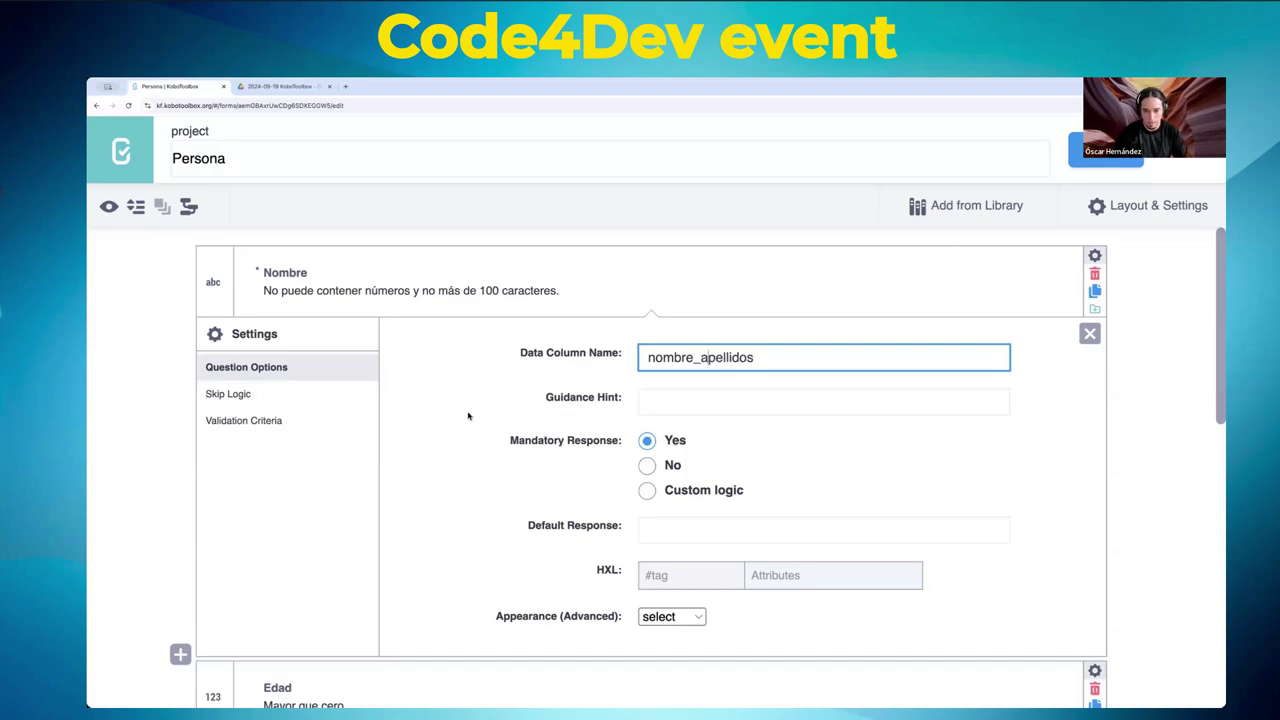
- Review Nombre's hint and guidance hint fields, leaving the guidance hint empty
scroll(469, 416, "down", 3)
scroll(469, 416, "up", 3)
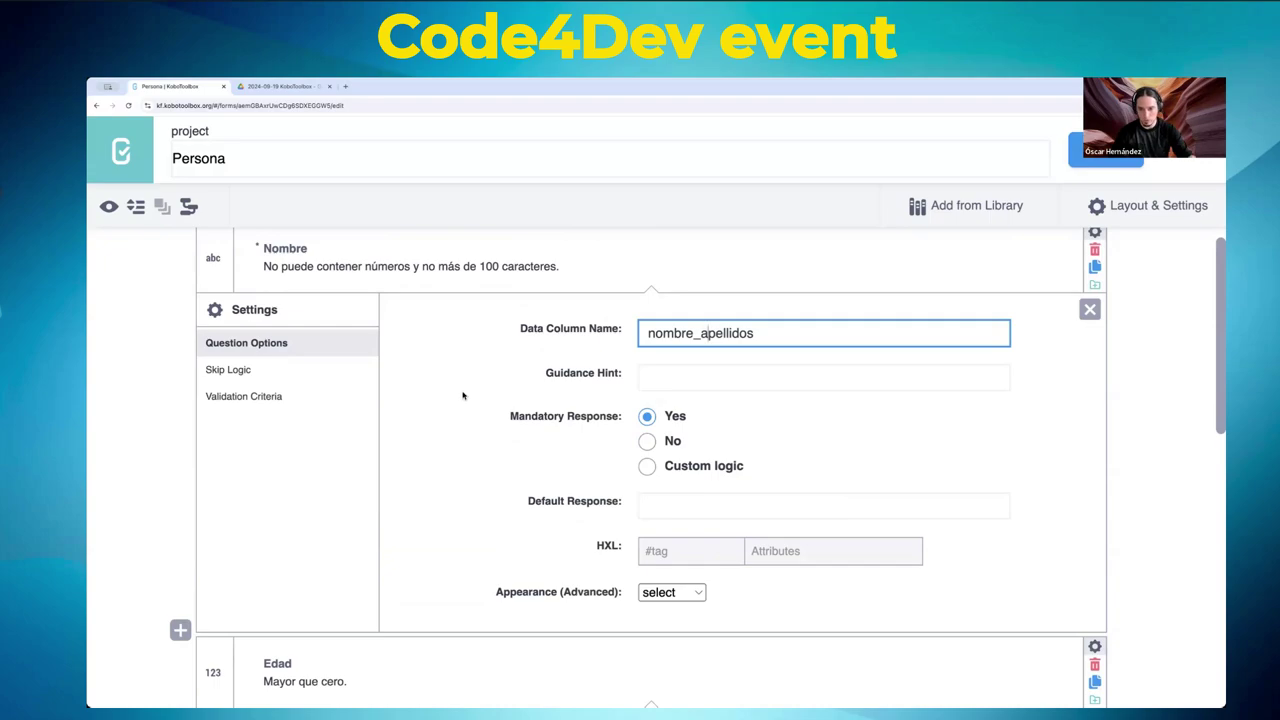
scroll(462, 394, "up", 1)
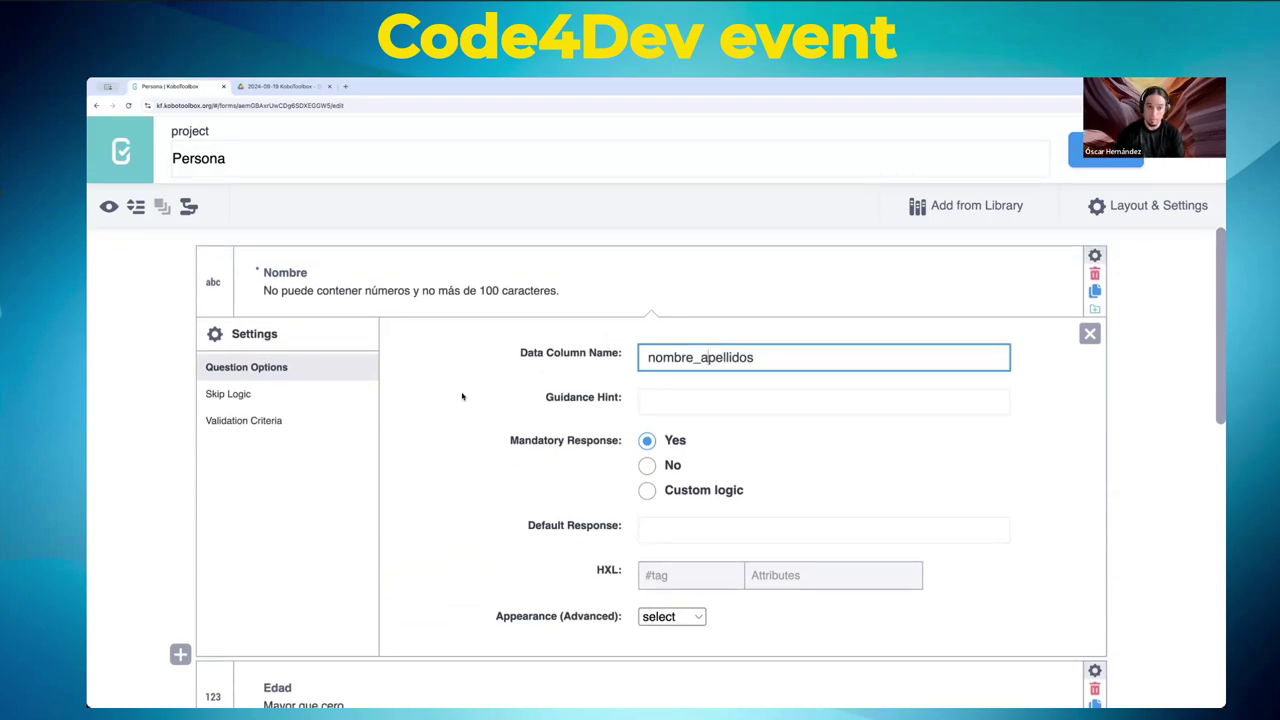
left_click(314, 290)
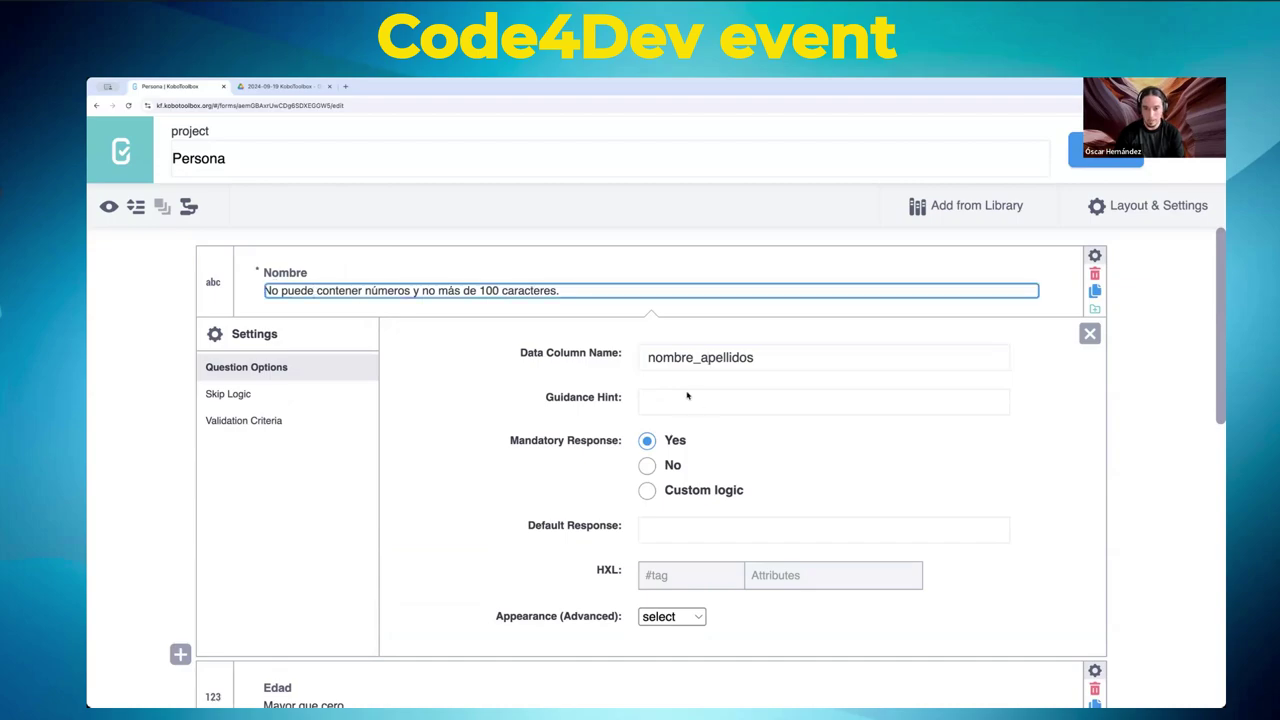
left_click(673, 357)
left_click(679, 407)
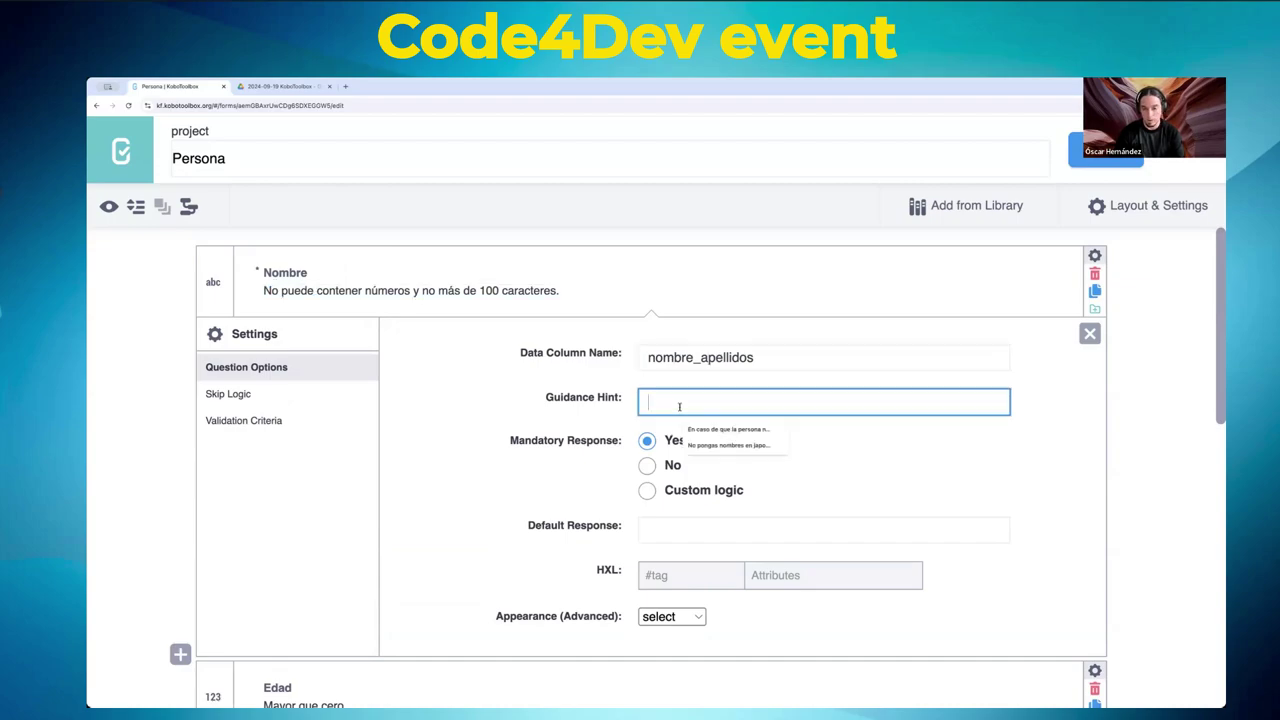
left_click(608, 457)
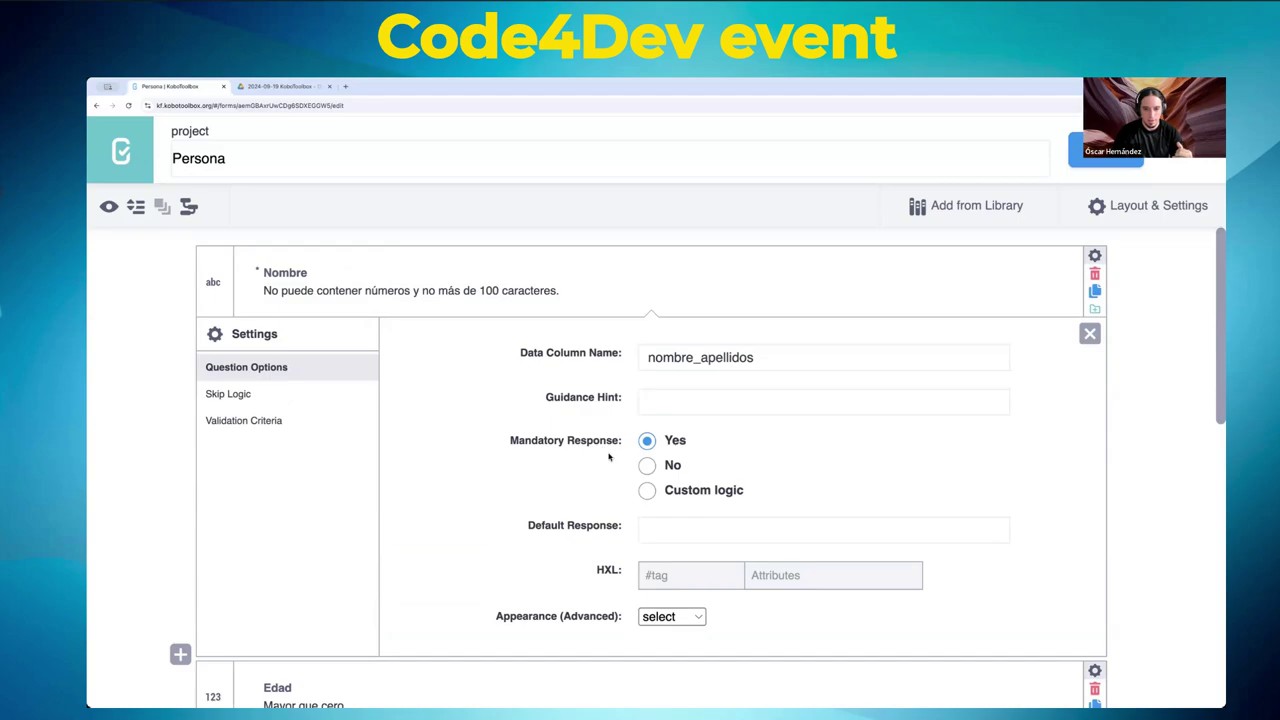
- Check Nombre's appearance choices and keep them unchanged
scroll(560, 500, "down", 2)
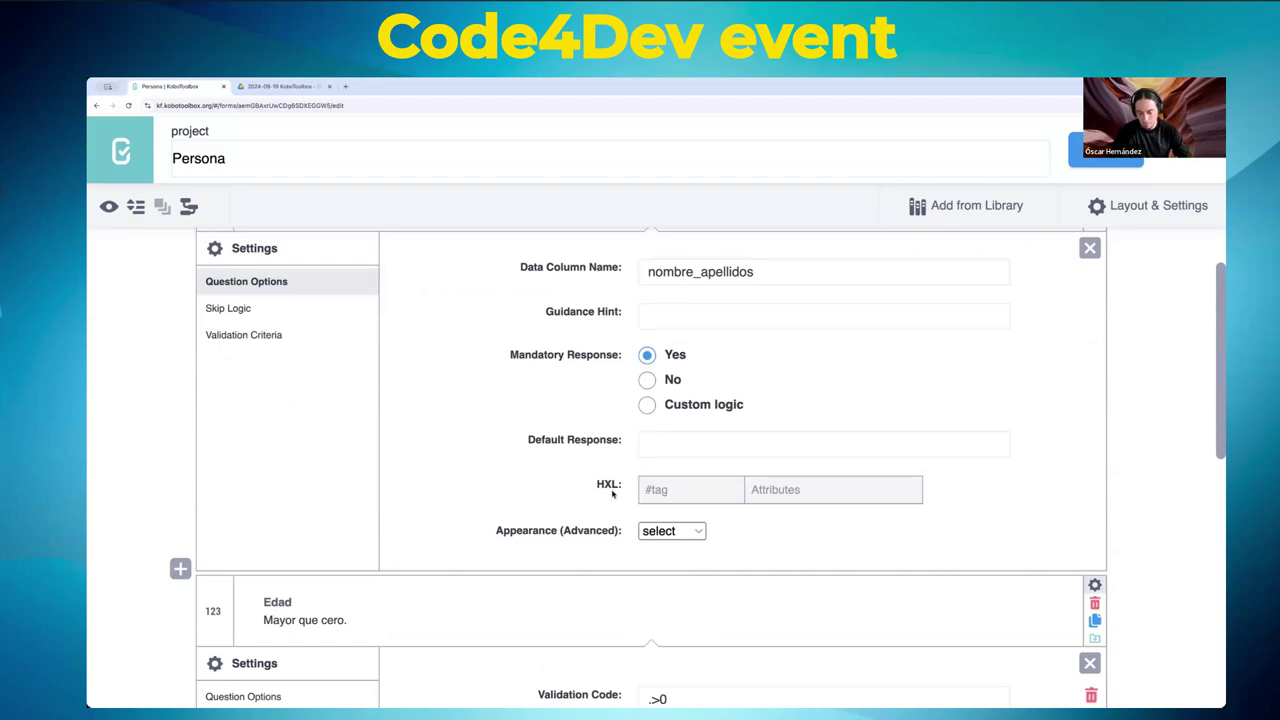
left_click(686, 532)
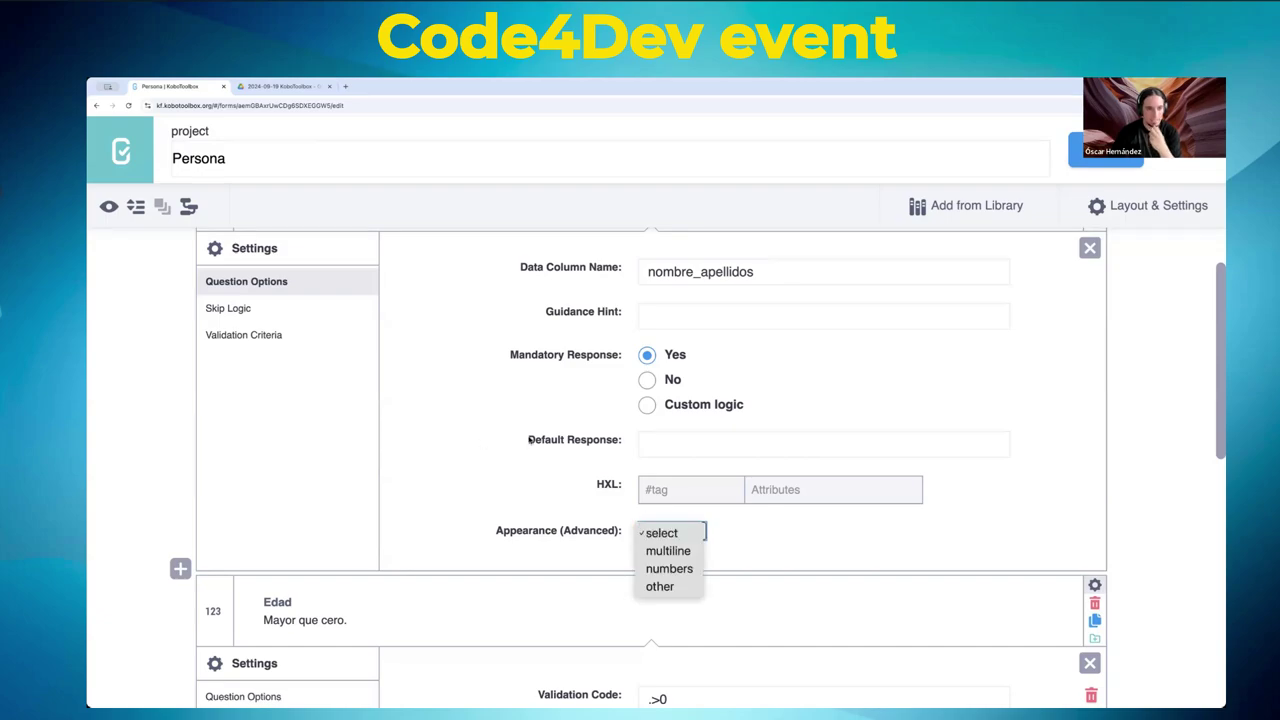
left_click(540, 502)
left_click(684, 533)
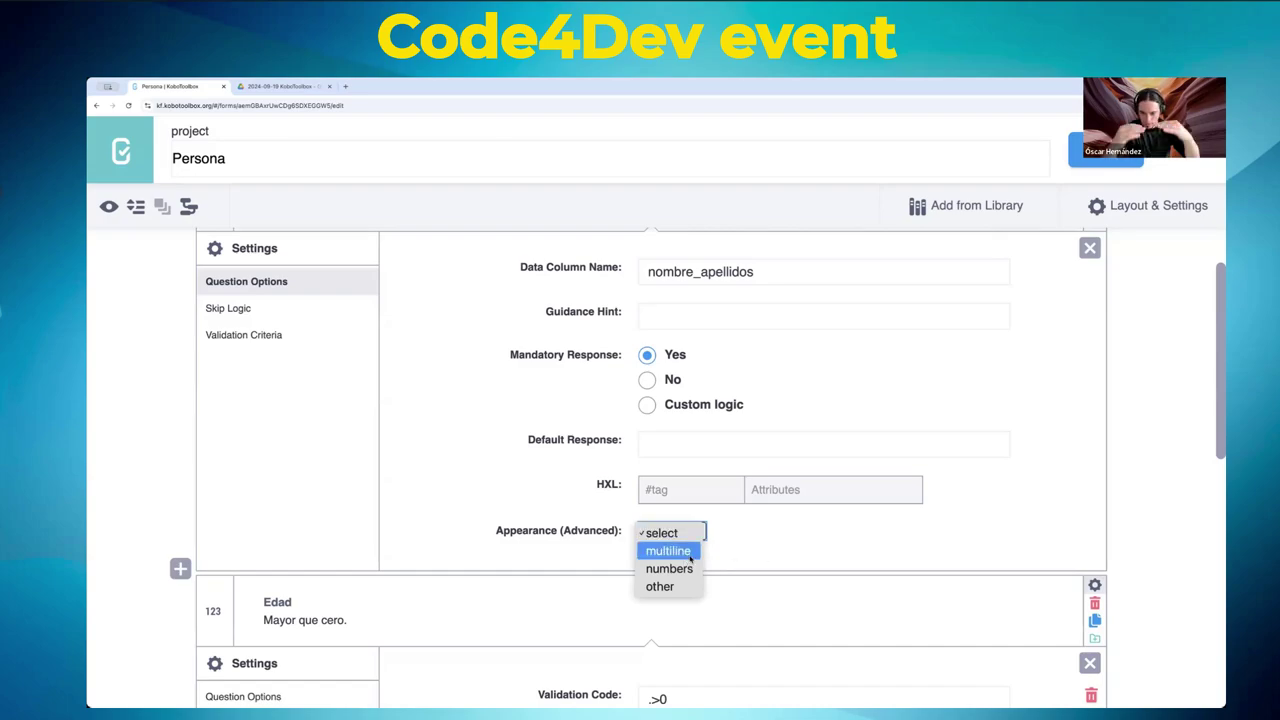
left_click(773, 544)
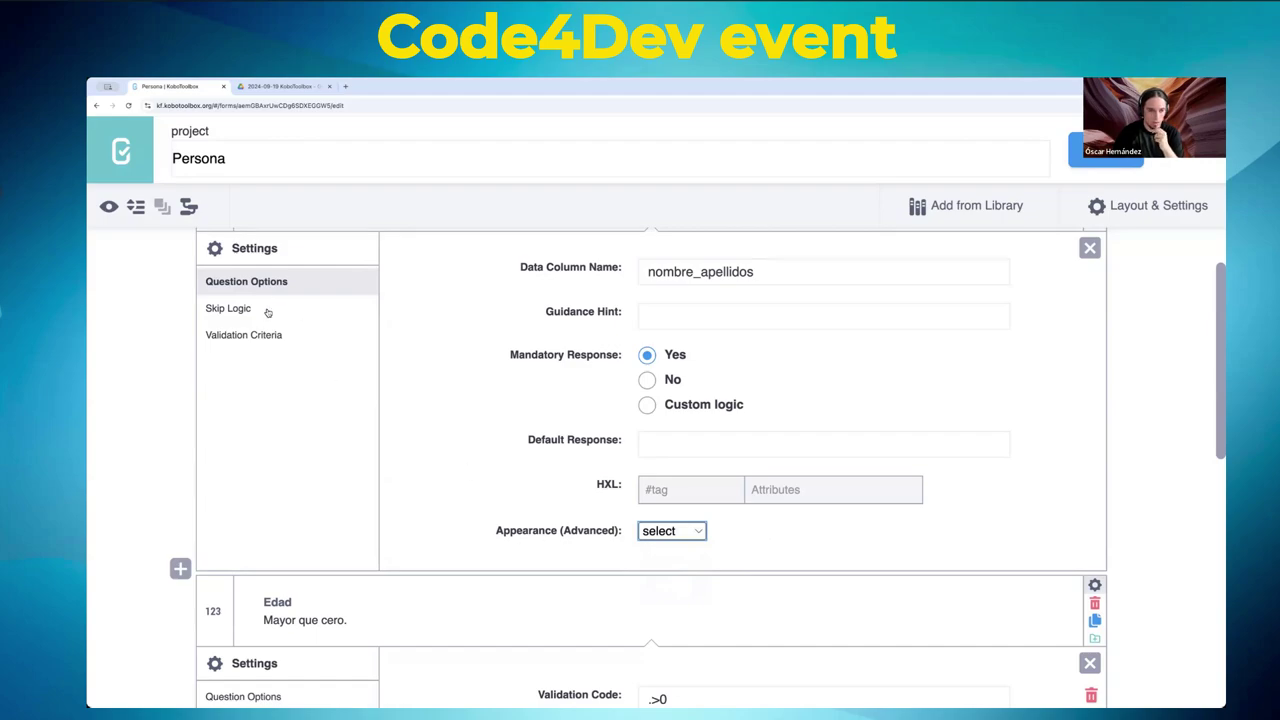
- Scroll to the ¿Tienes trabajo? question and open its settings
scroll(451, 395, "up", 1)
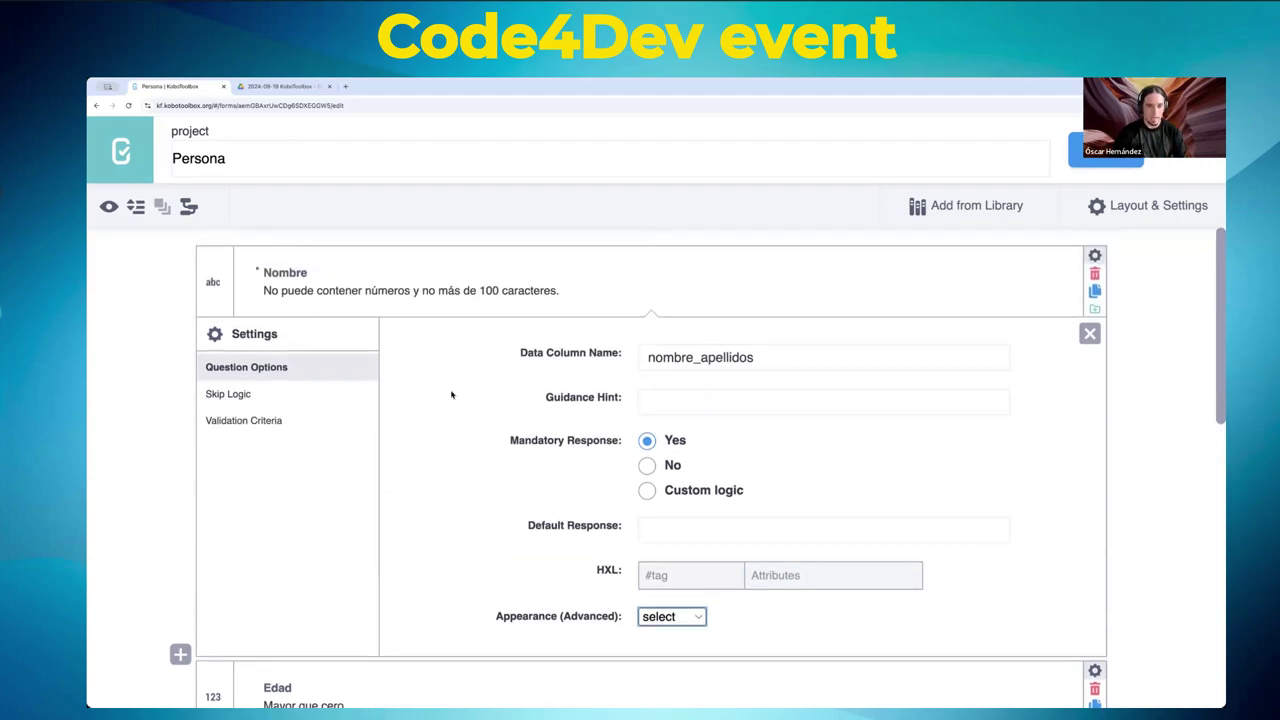
scroll(452, 392, "down", 1)
scroll(455, 385, "up", 1)
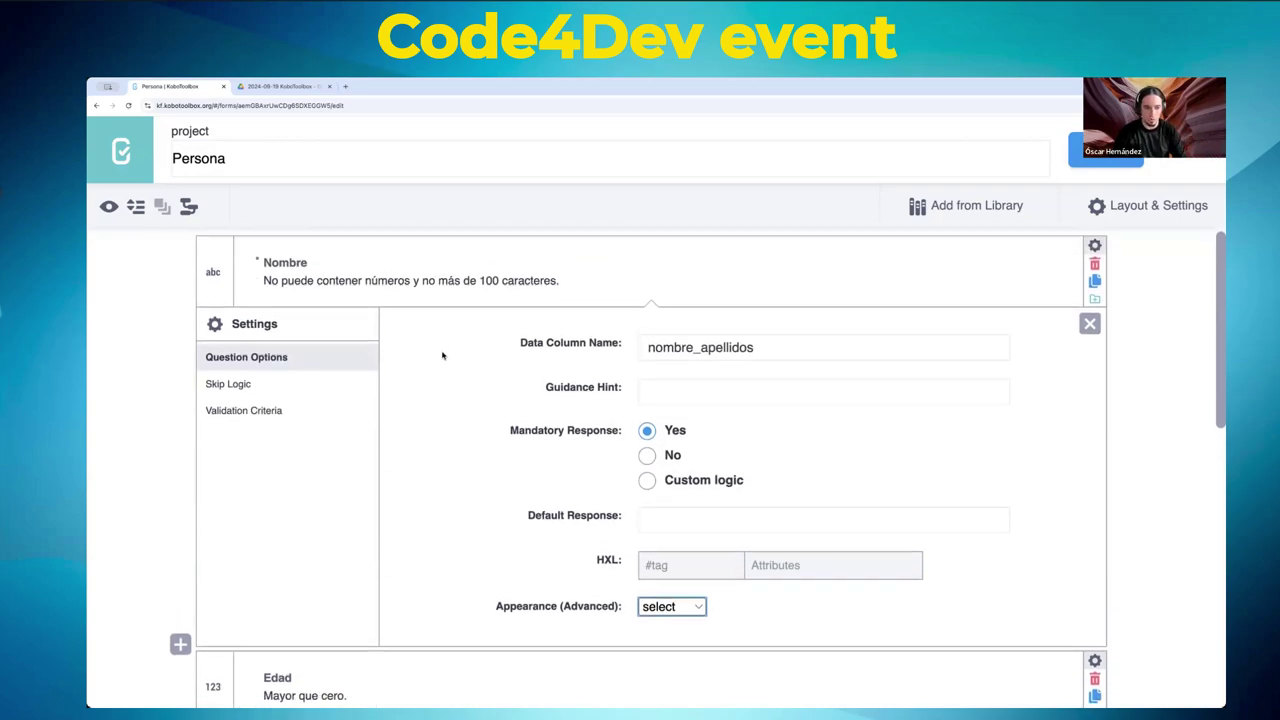
scroll(444, 357, "down", 4)
scroll(444, 357, "down", 4)
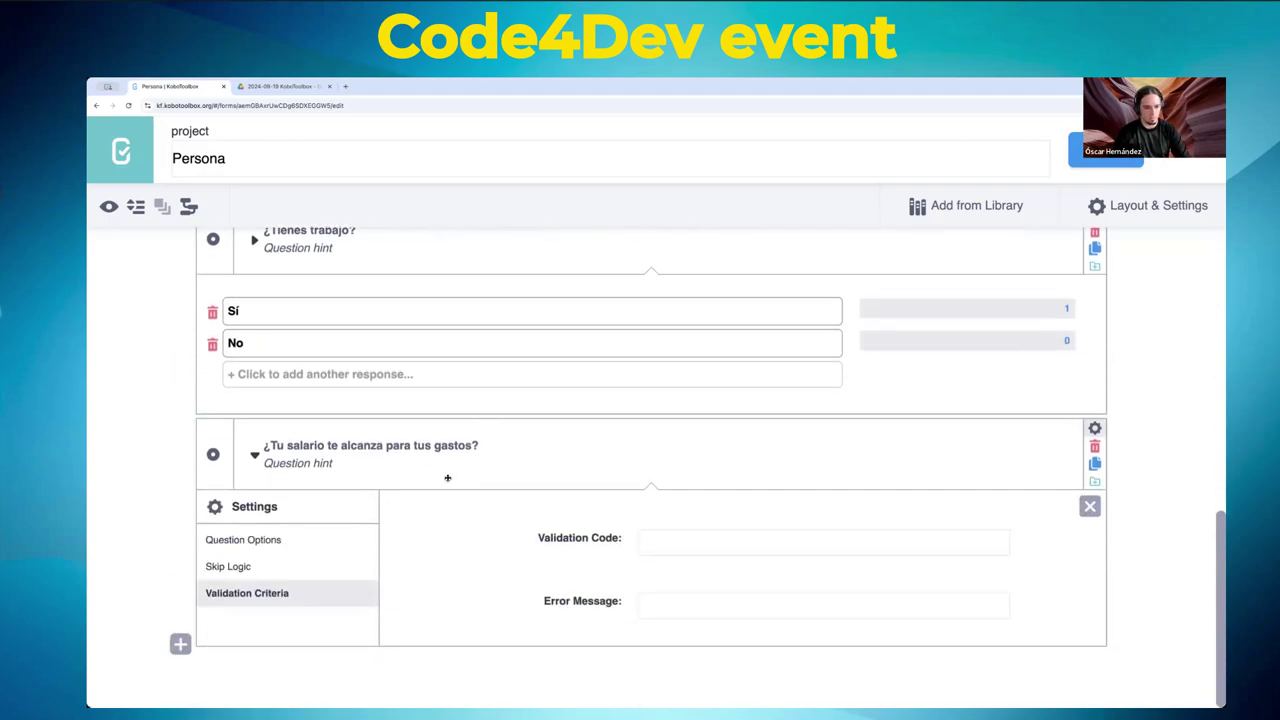
scroll(464, 472, "up", 1)
scroll(603, 385, "up", 3)
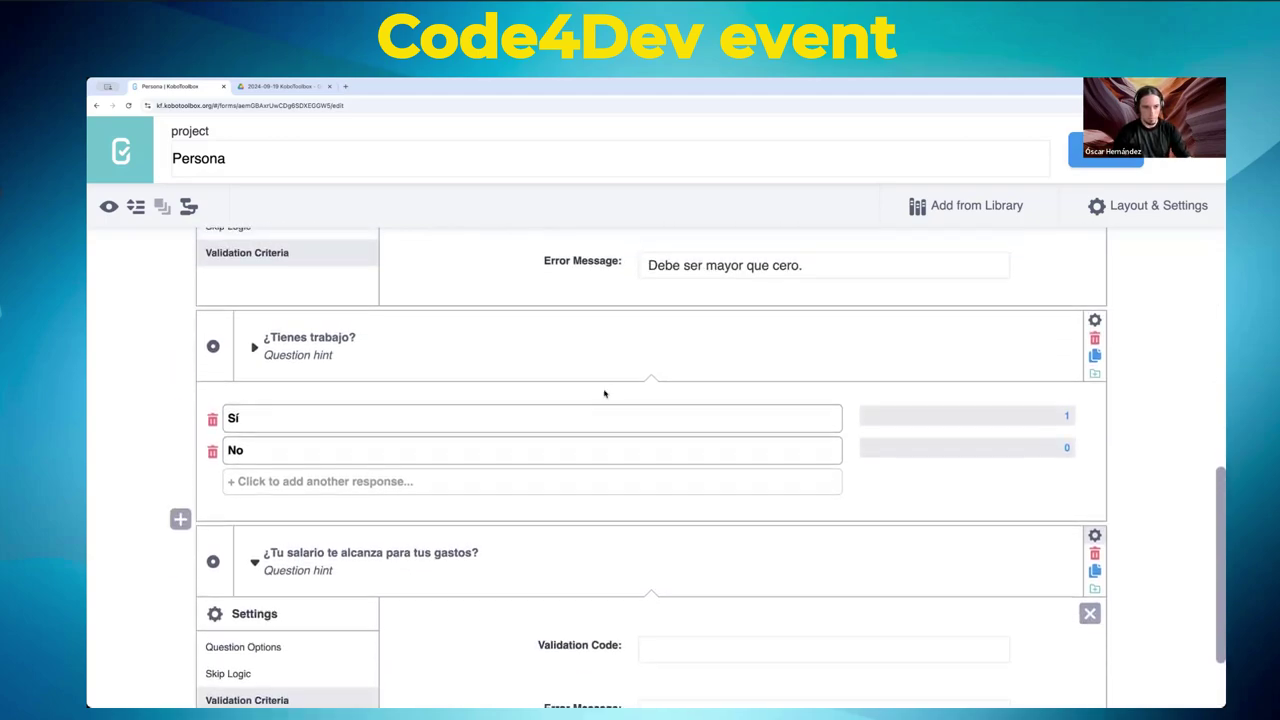
scroll(600, 385, "up", 1)
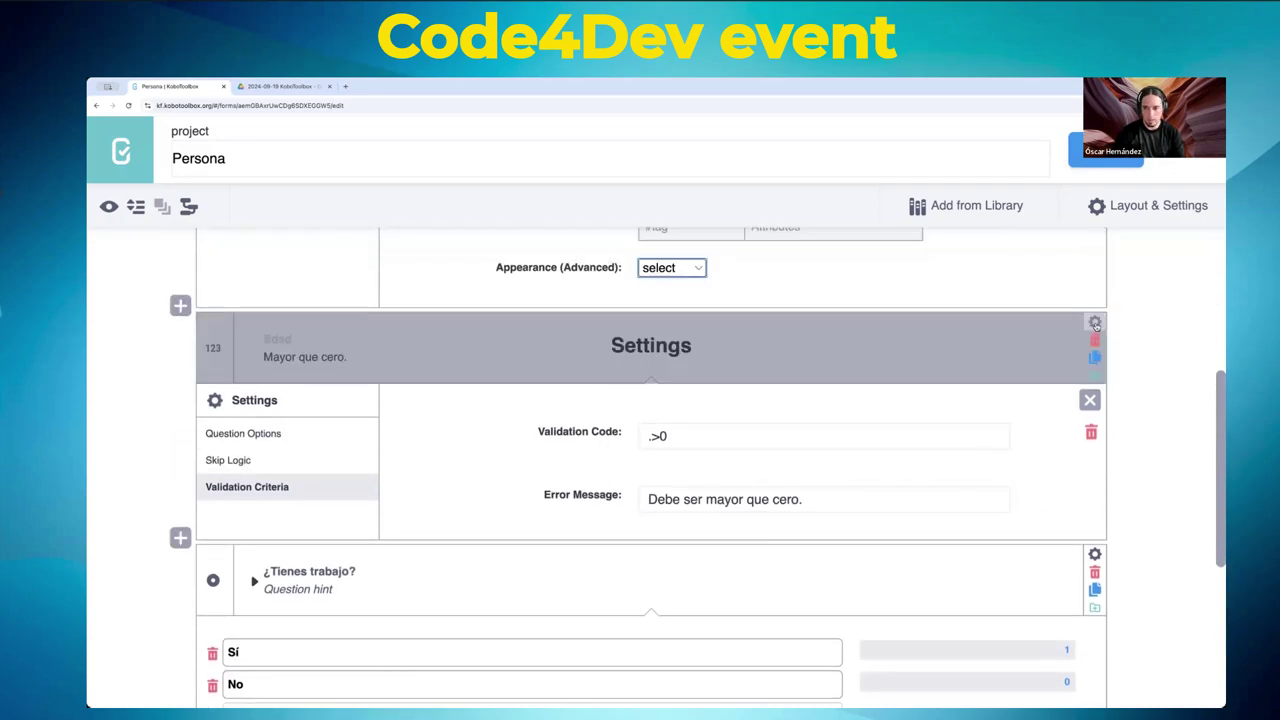
left_click(1094, 551)
scroll(791, 474, "down", 4)
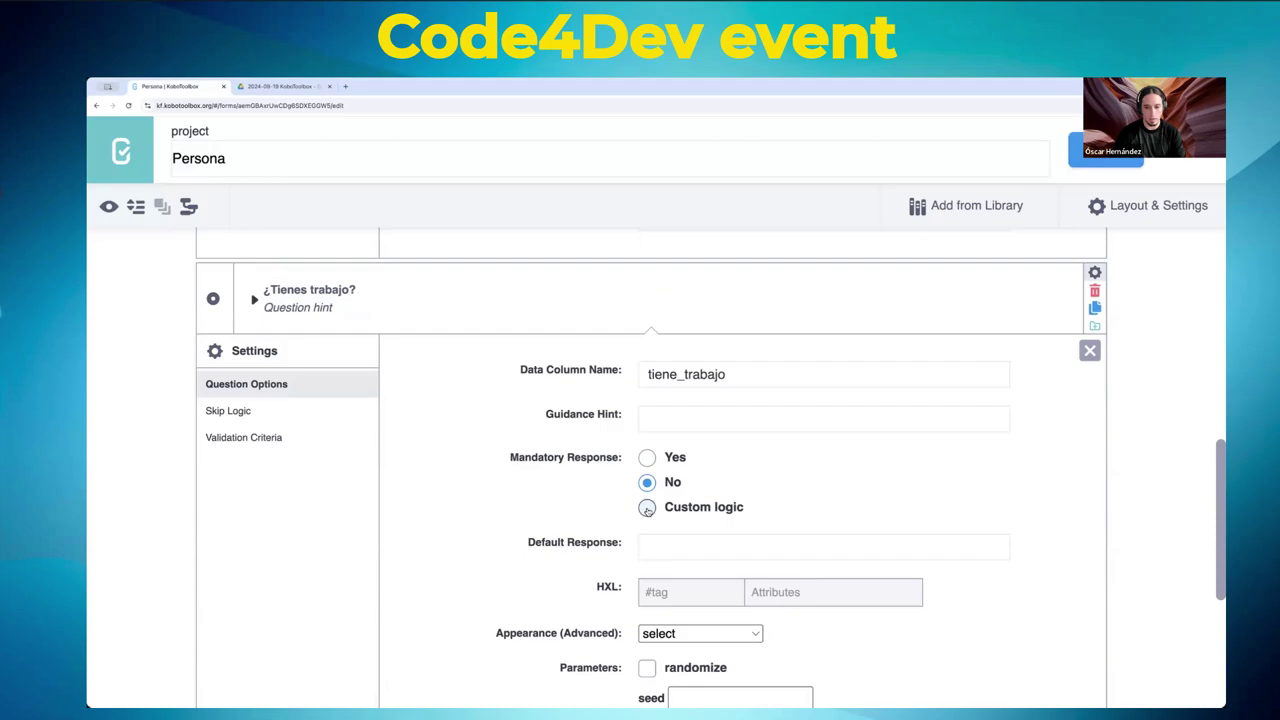
- Choose Custom logic for ¿Tienes trabajo?'s mandatory response and check Edad's column name edad
left_click(647, 508)
scroll(631, 509, "up", 1)
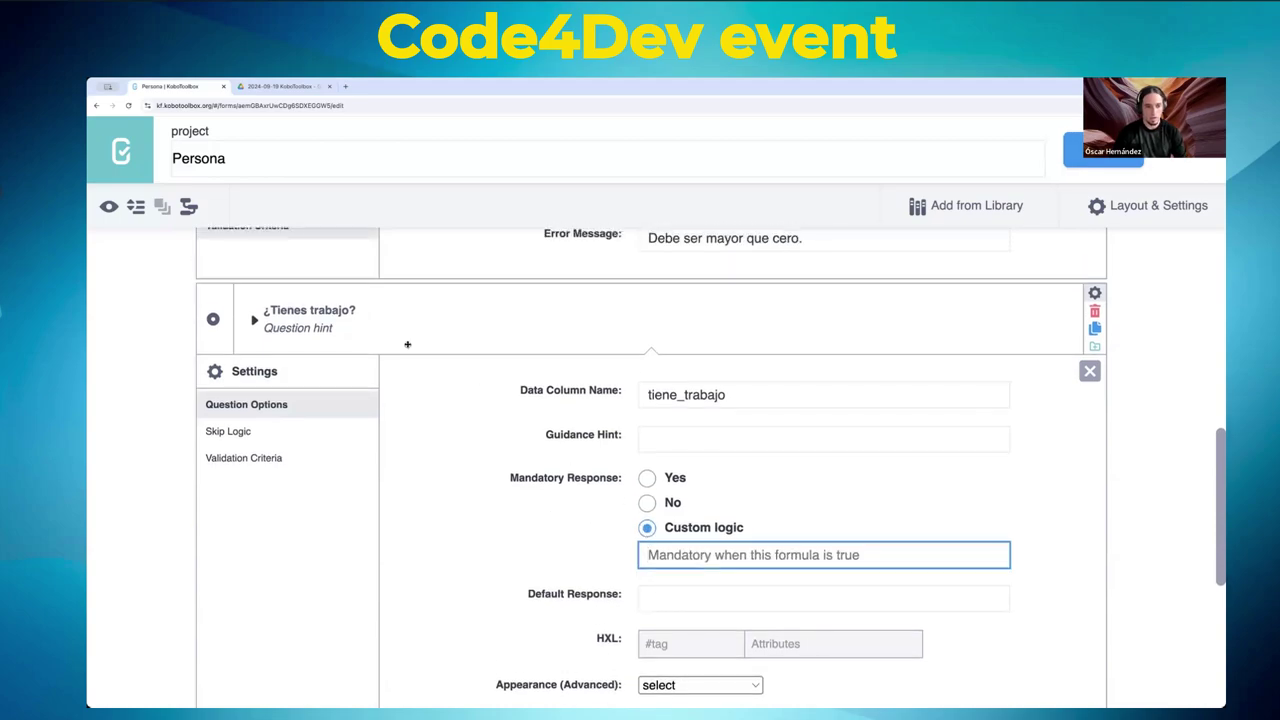
scroll(427, 358, "up", 1)
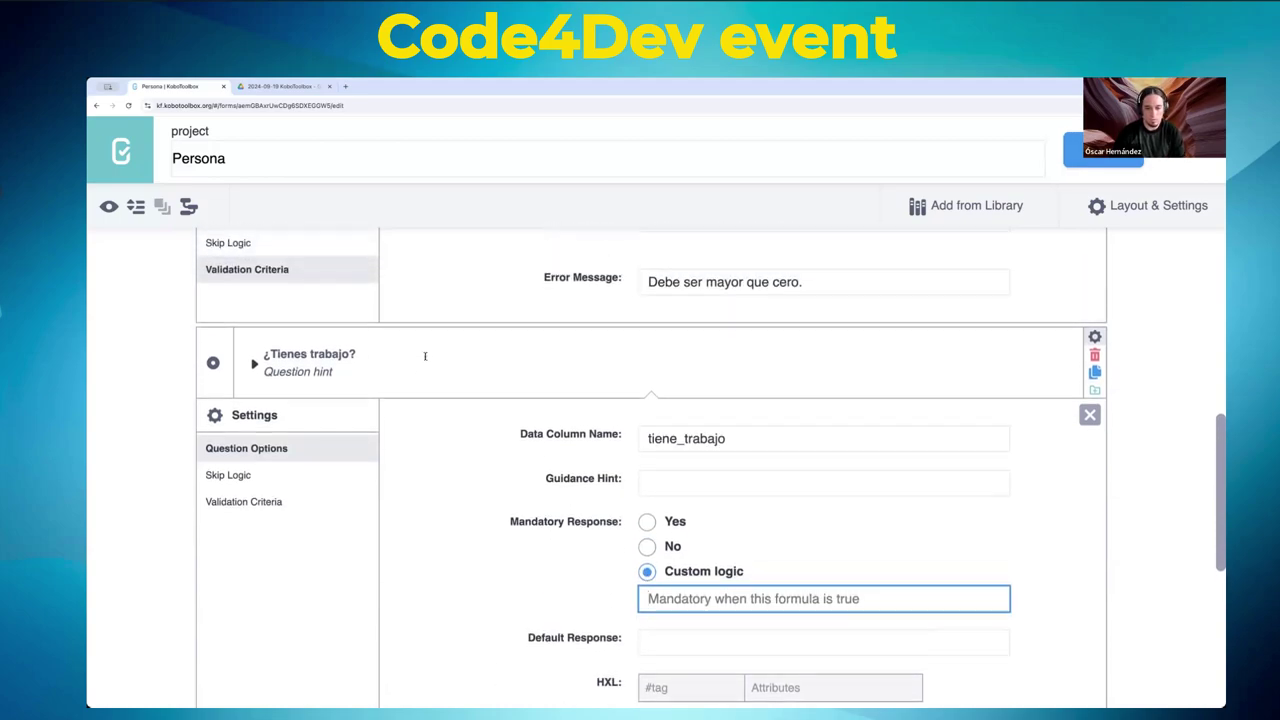
scroll(425, 356, "up", 5)
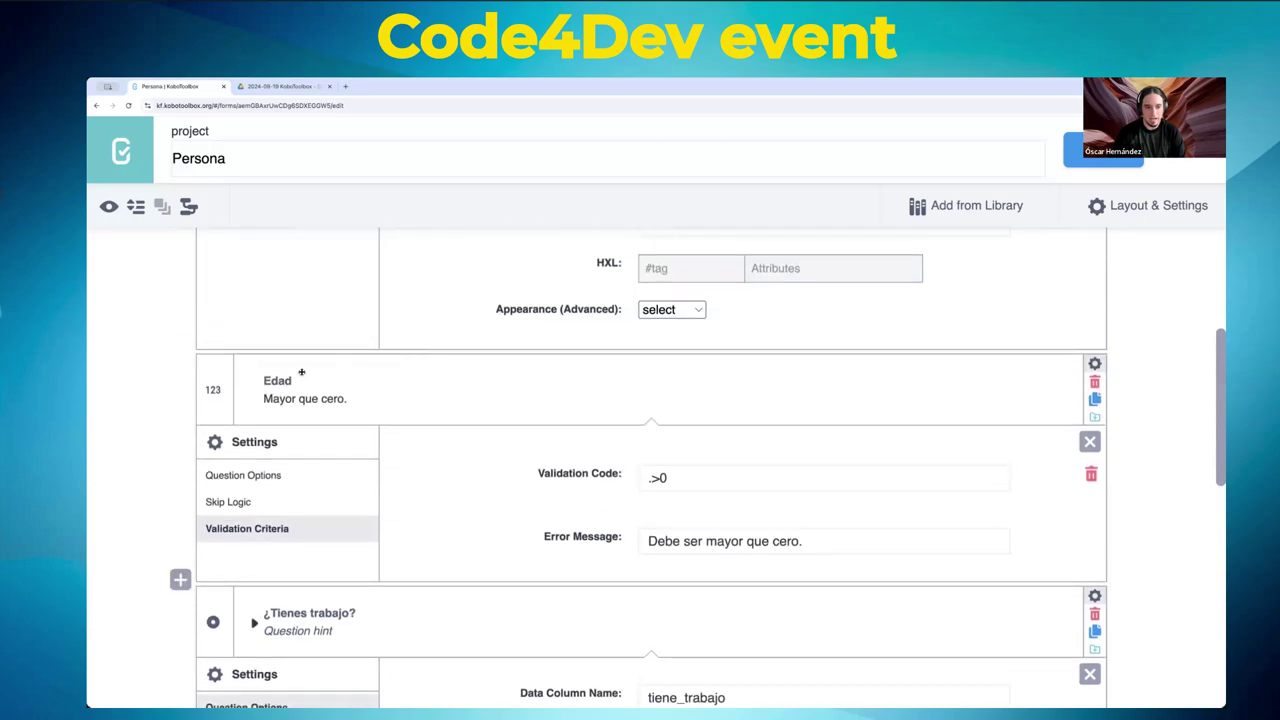
scroll(697, 482, "down", 6)
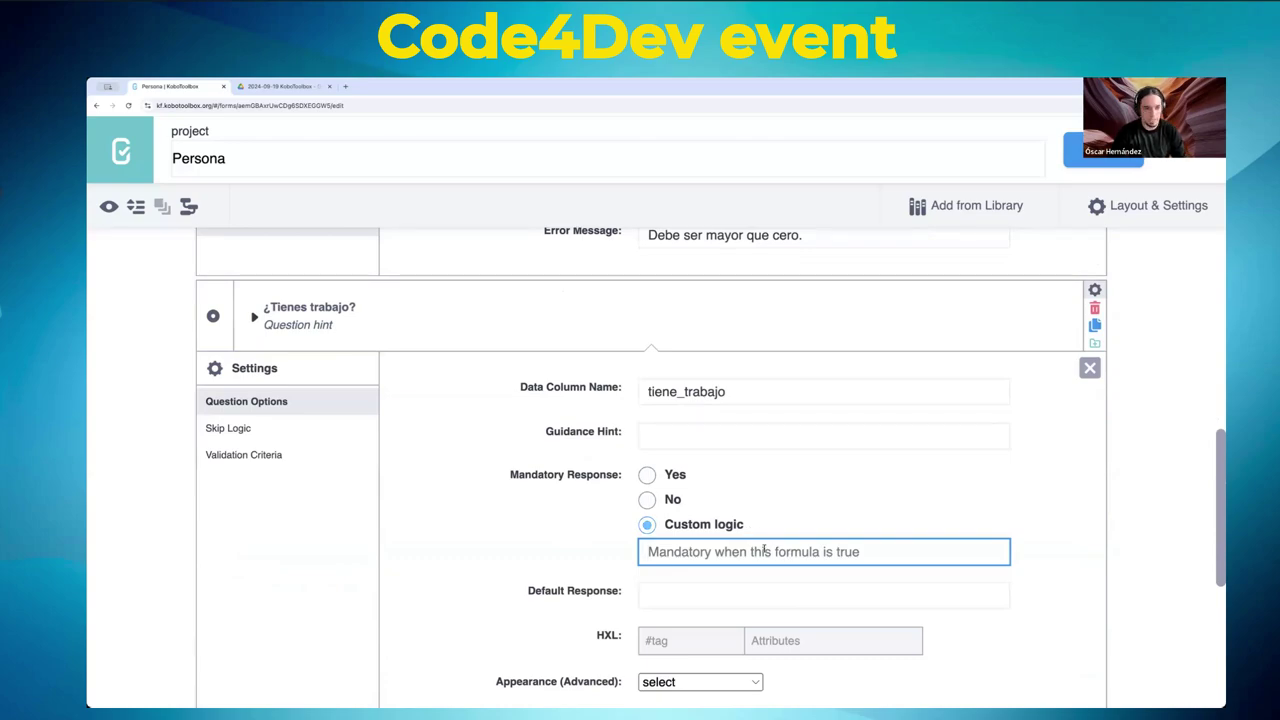
scroll(764, 549, "up", 4)
left_click(1094, 270)
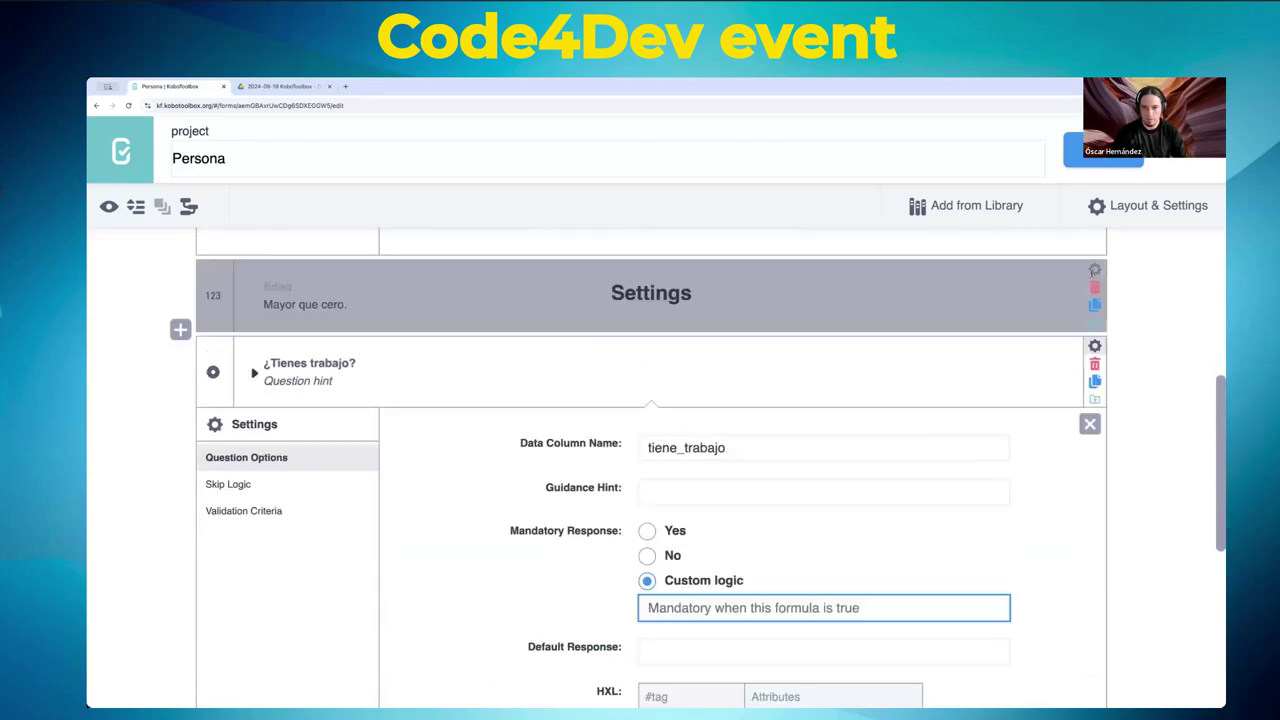
left_click(1094, 270)
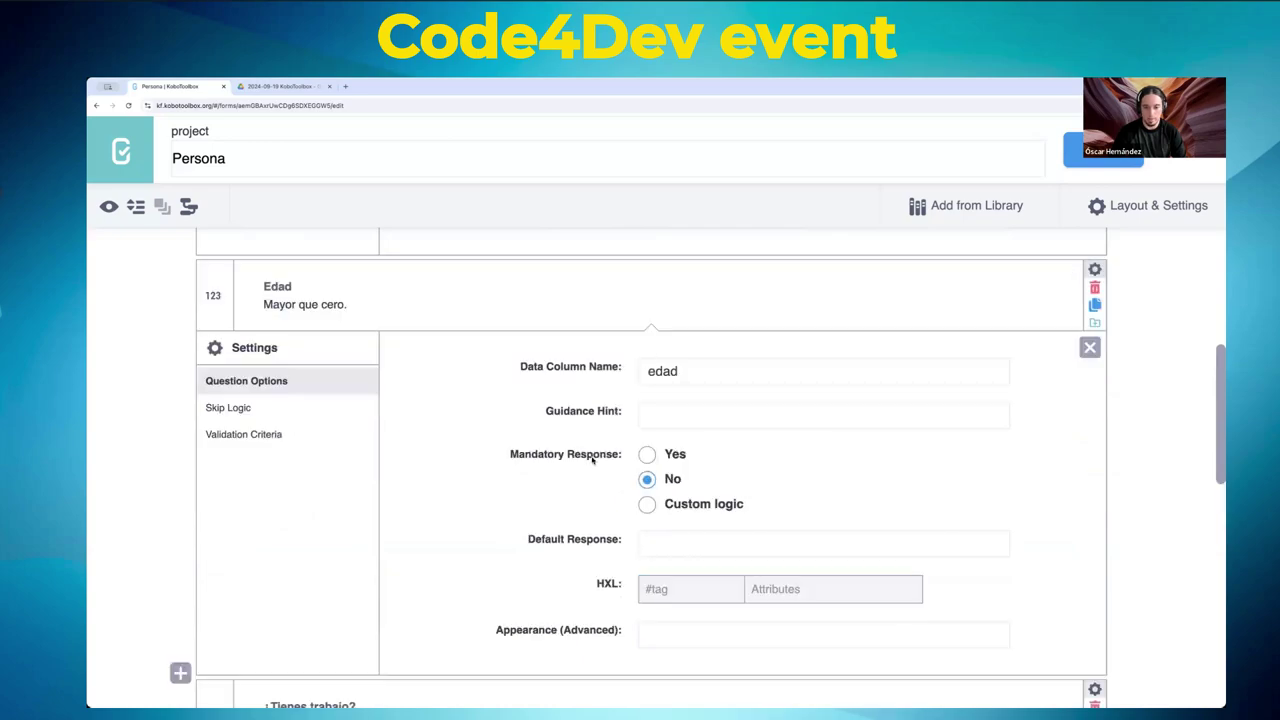
scroll(600, 470, "down", 4)
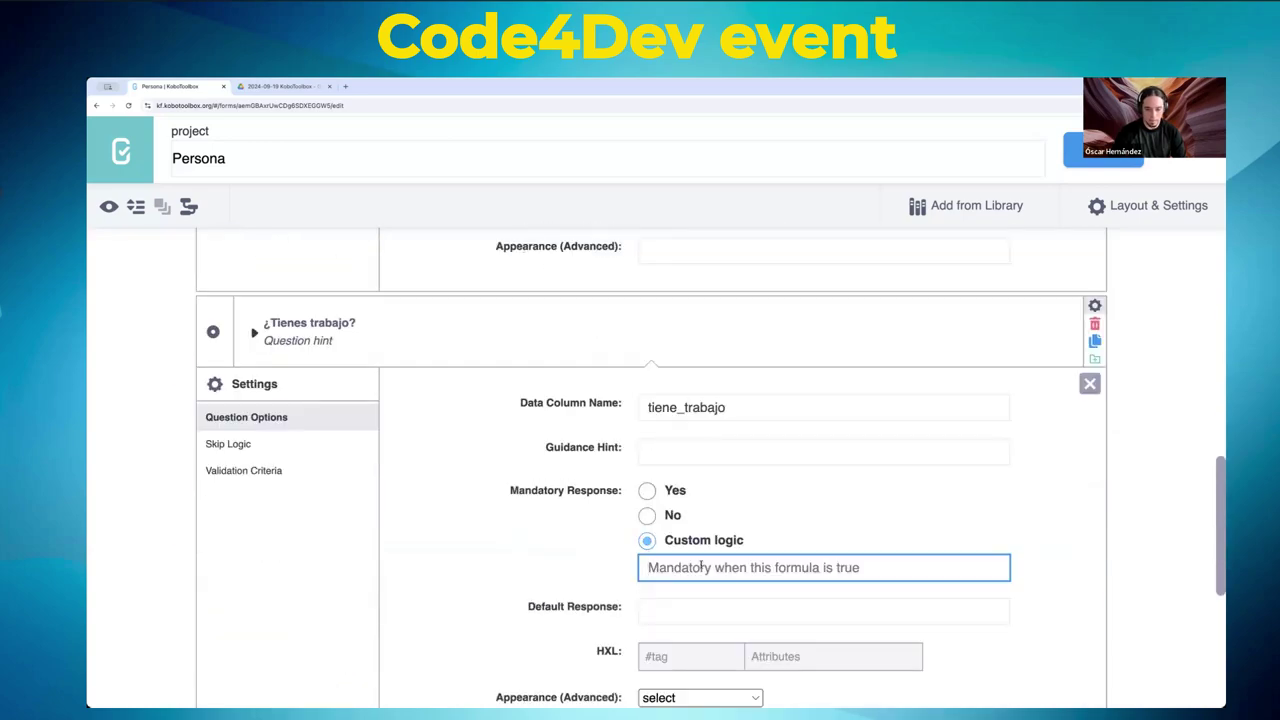
- Enter the mandatory formula ${edad} > 16 and confirm it
type("${}")
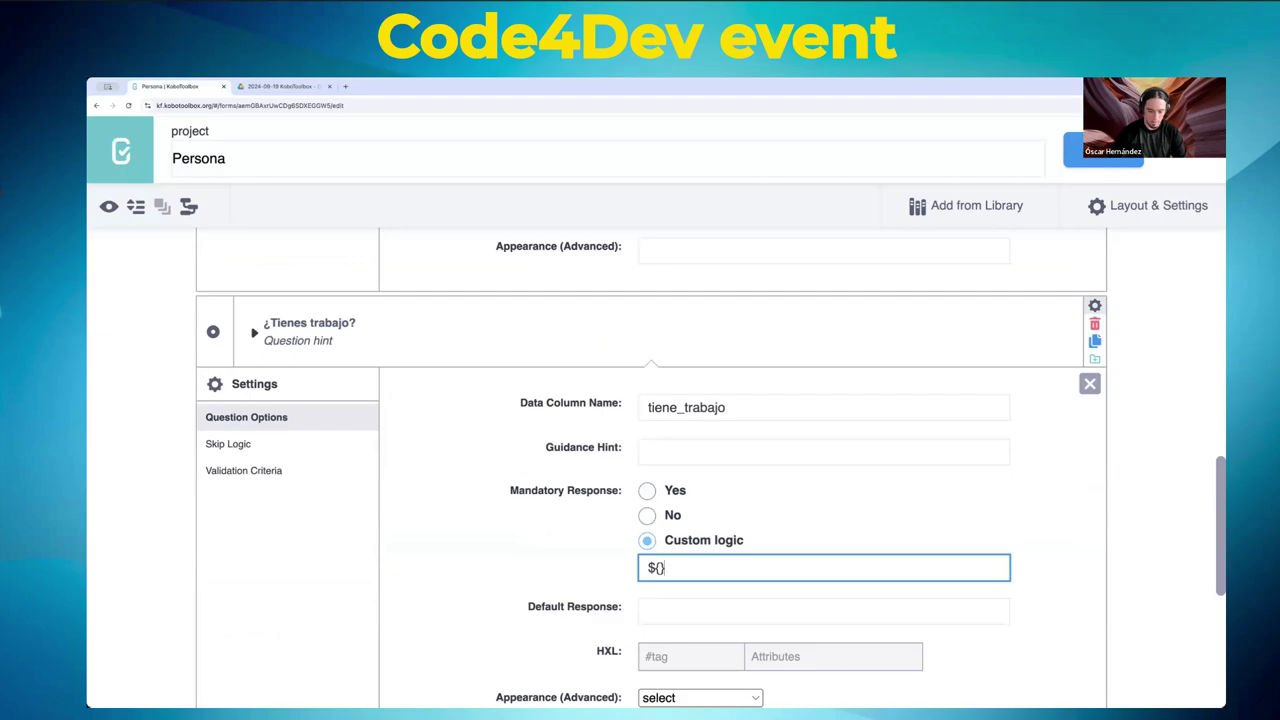
key("Left")
type("edad")
key("Right")
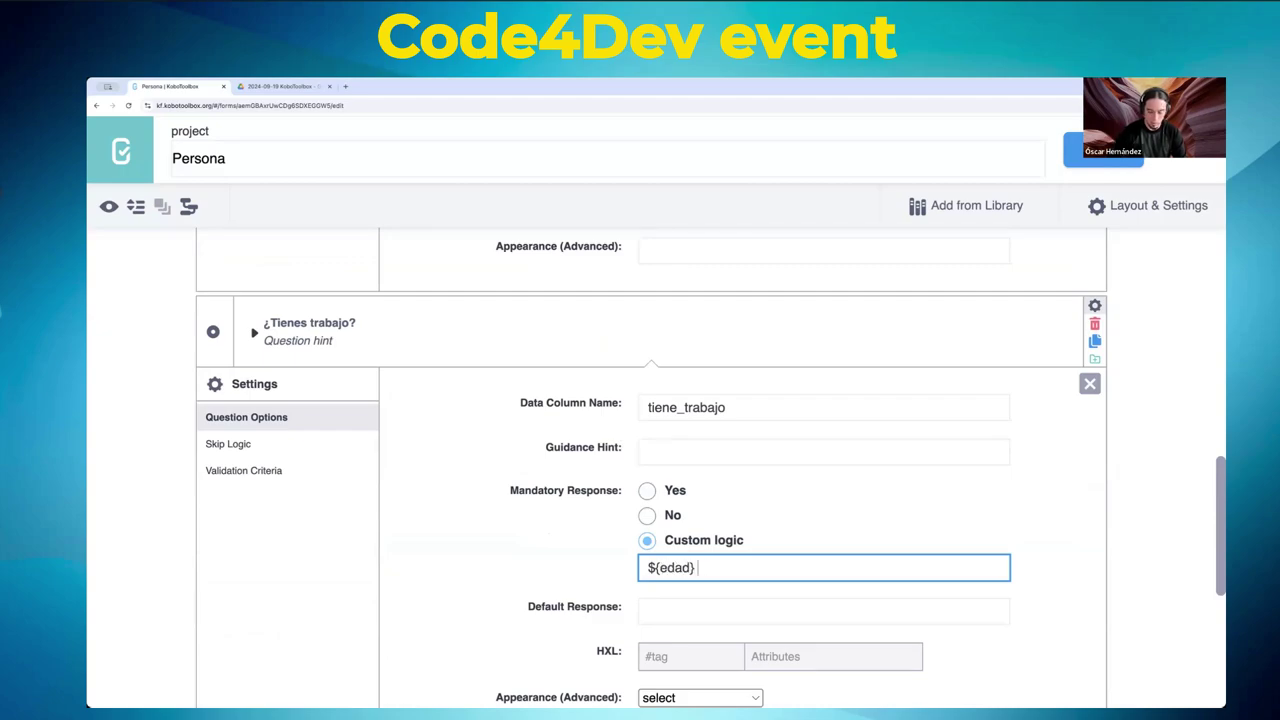
type("> 16")
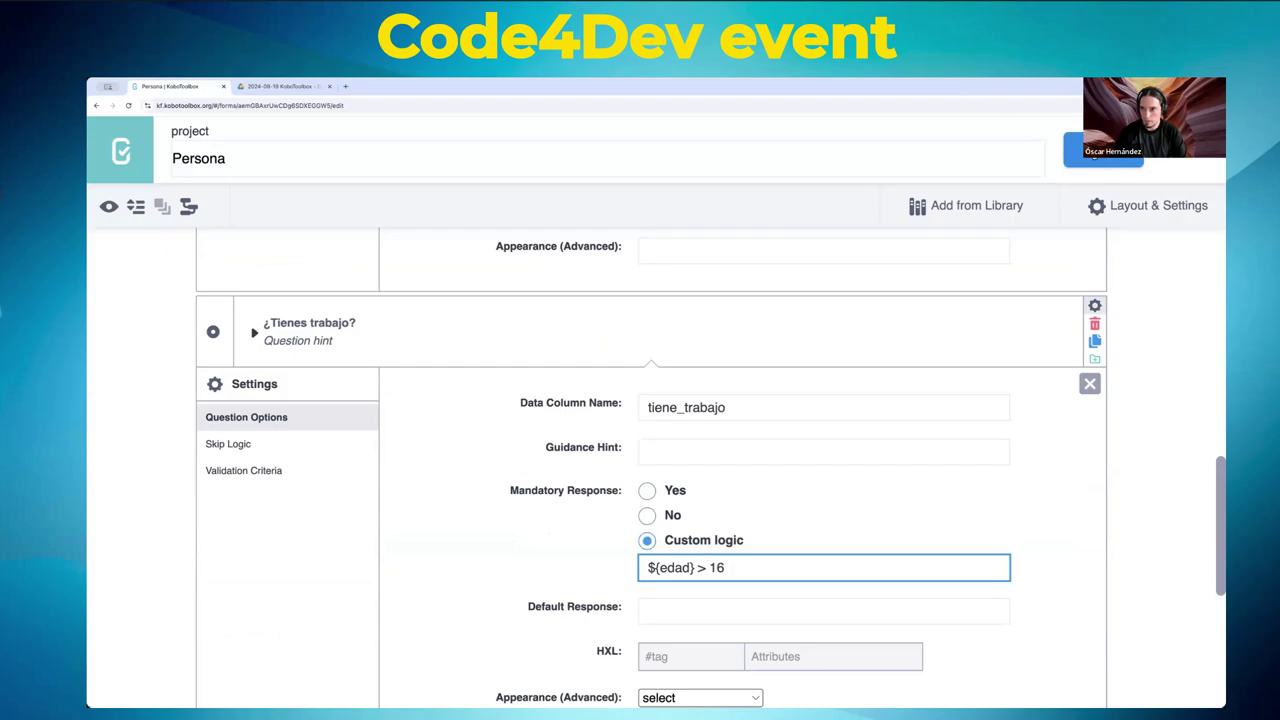
left_click(979, 180)
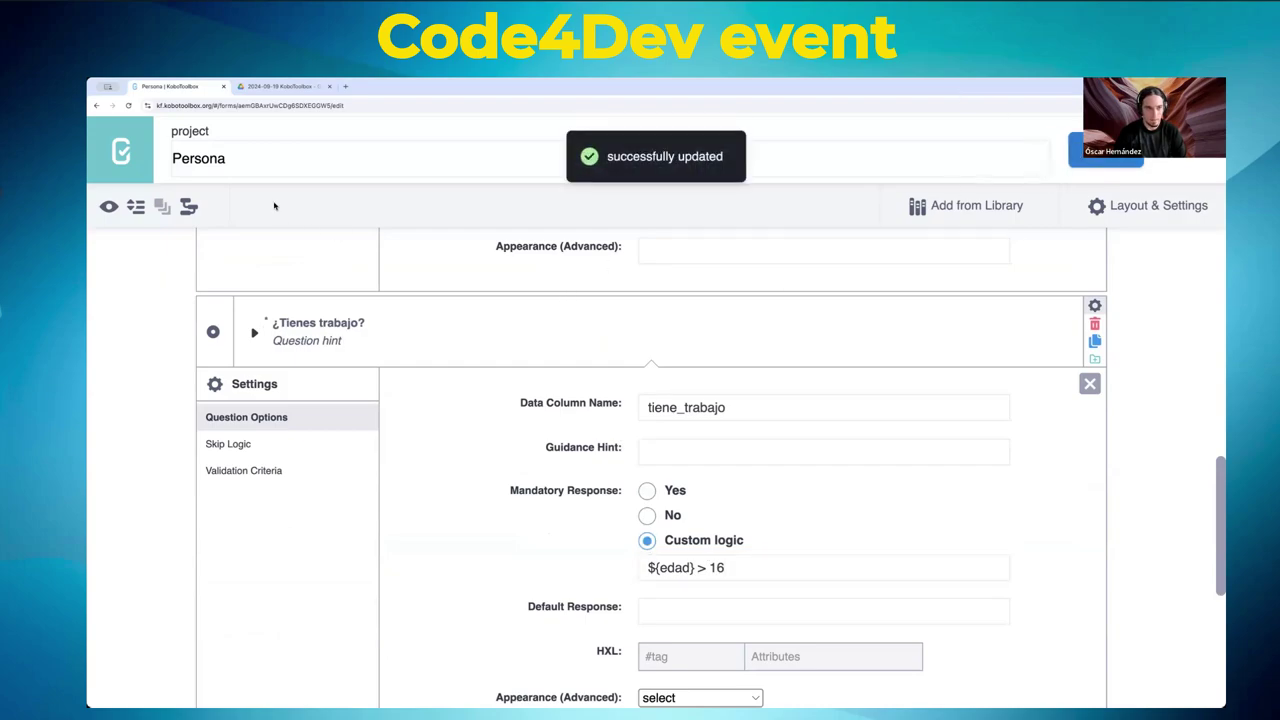
left_click(106, 206)
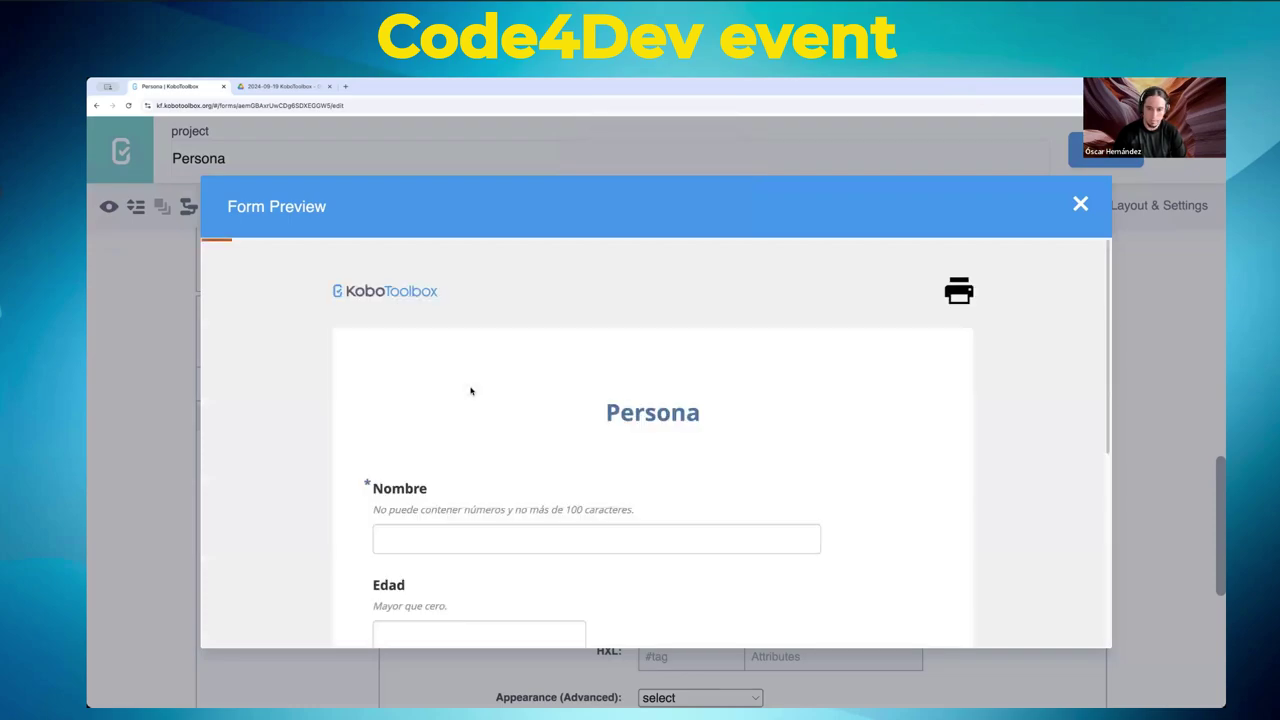
- Enter 56 in the preview's Edad field to see ¿Tienes trabajo? become required
scroll(470, 392, "down", 5)
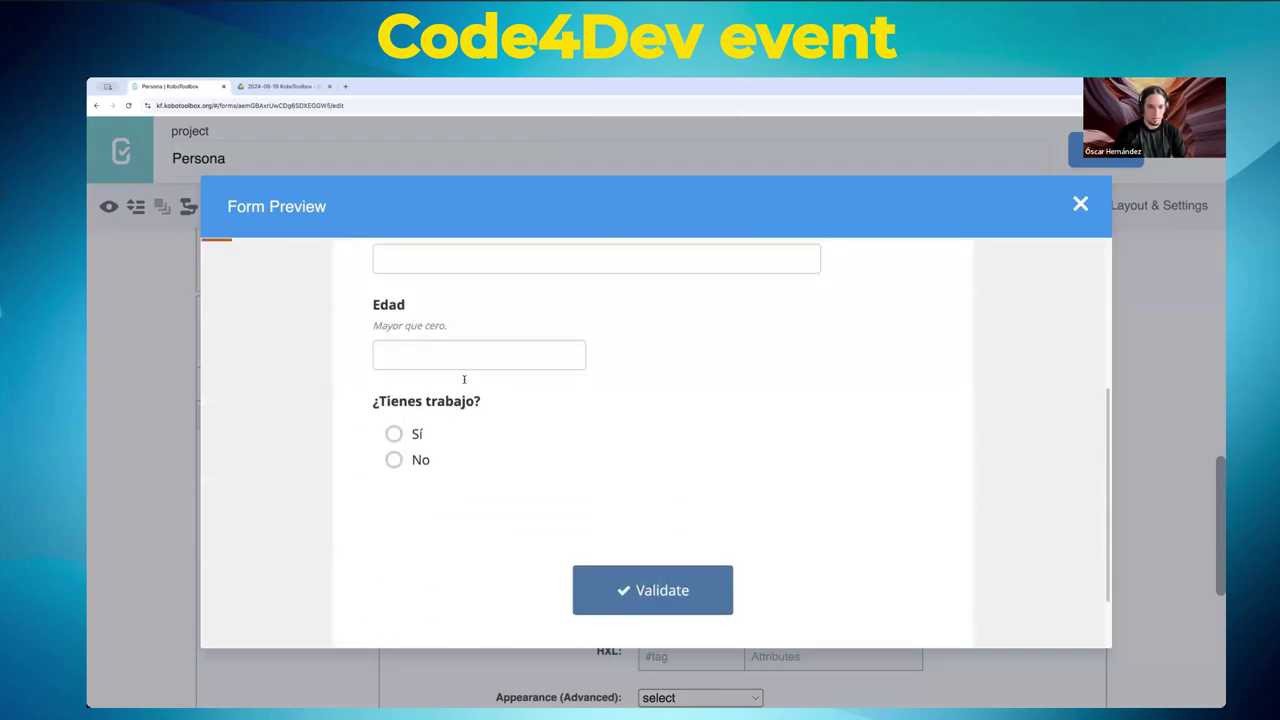
left_click(448, 356)
type("56")
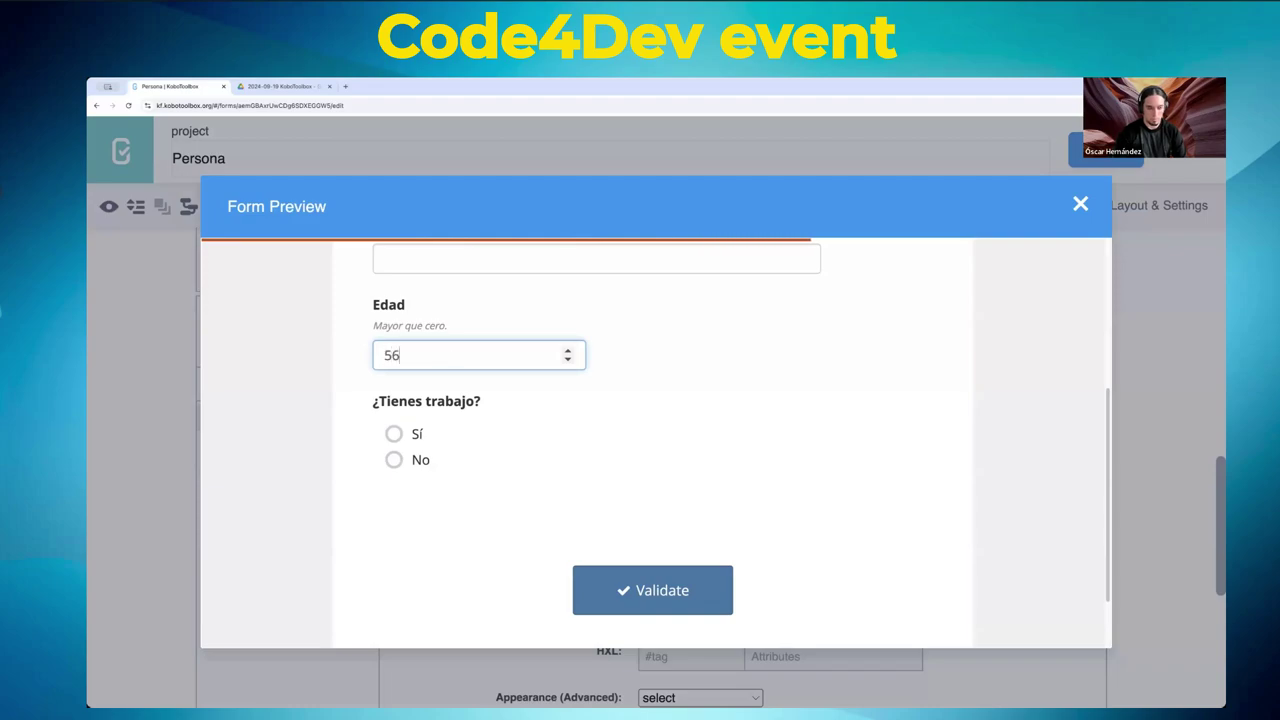
key("Tab")
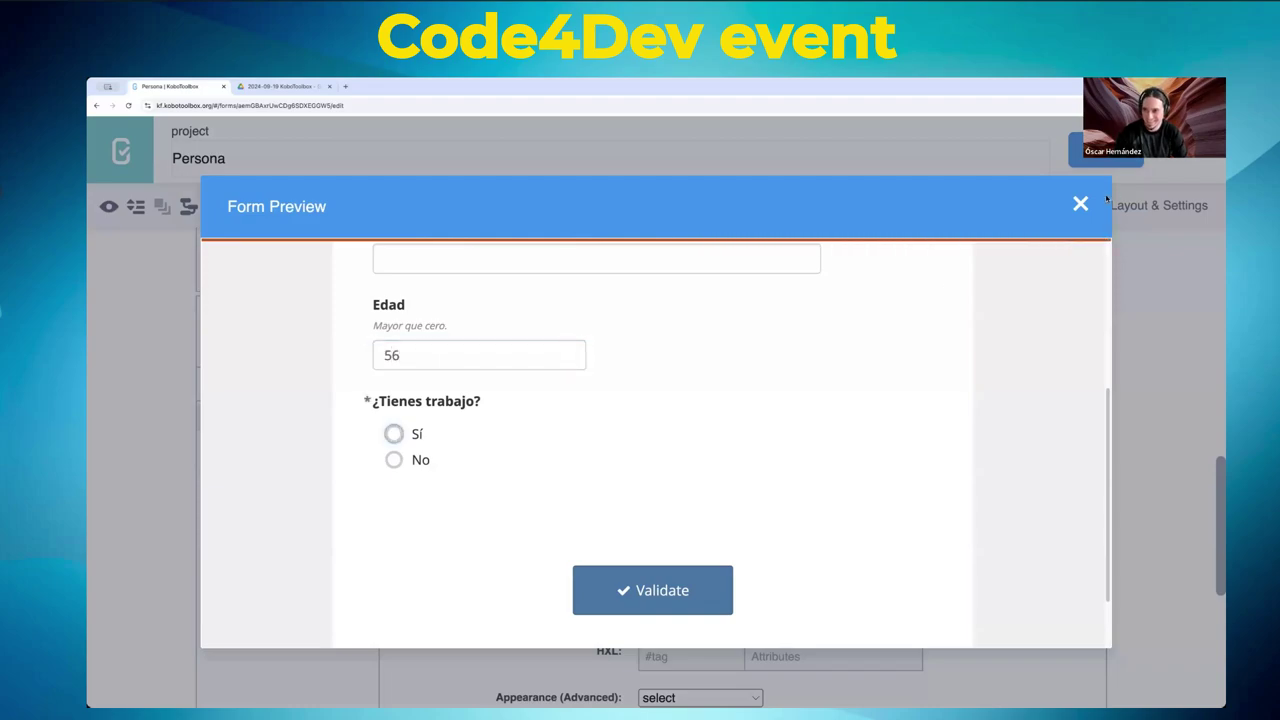
- Close the preview, review the mandatory response logic, and preview the form again
left_click(1080, 204)
scroll(866, 380, "down", 2)
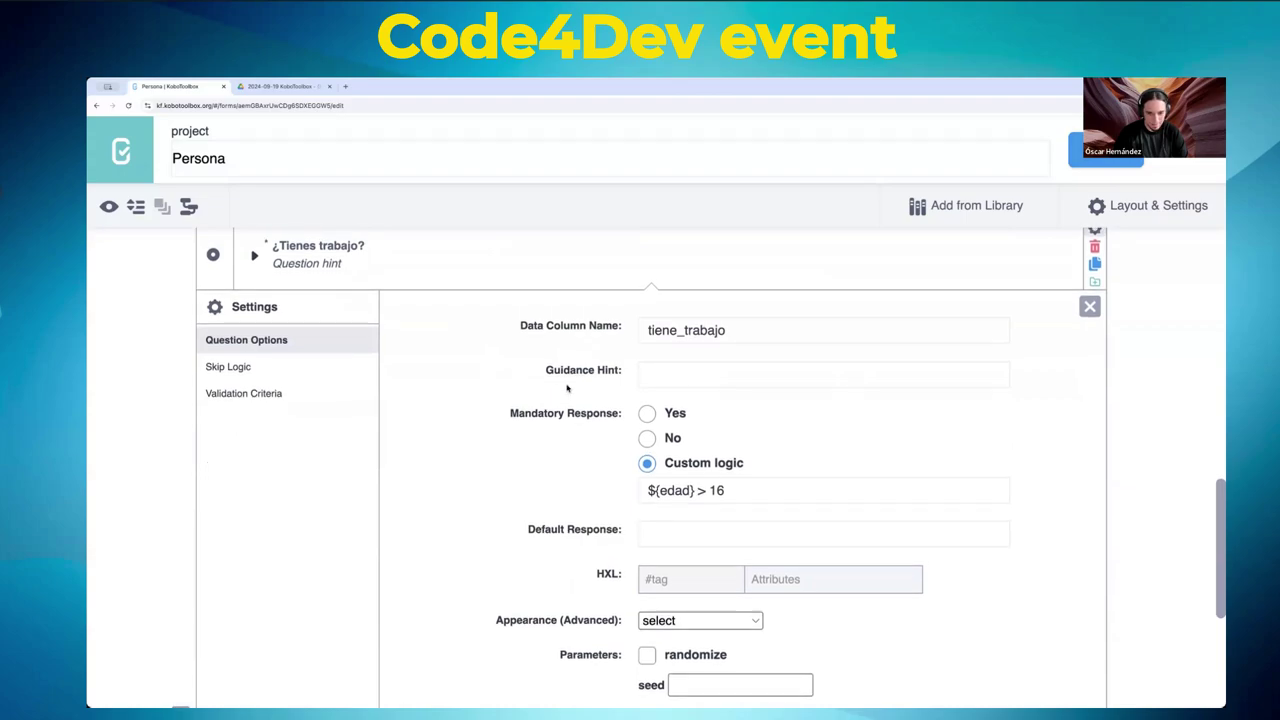
scroll(573, 389, "up", 8)
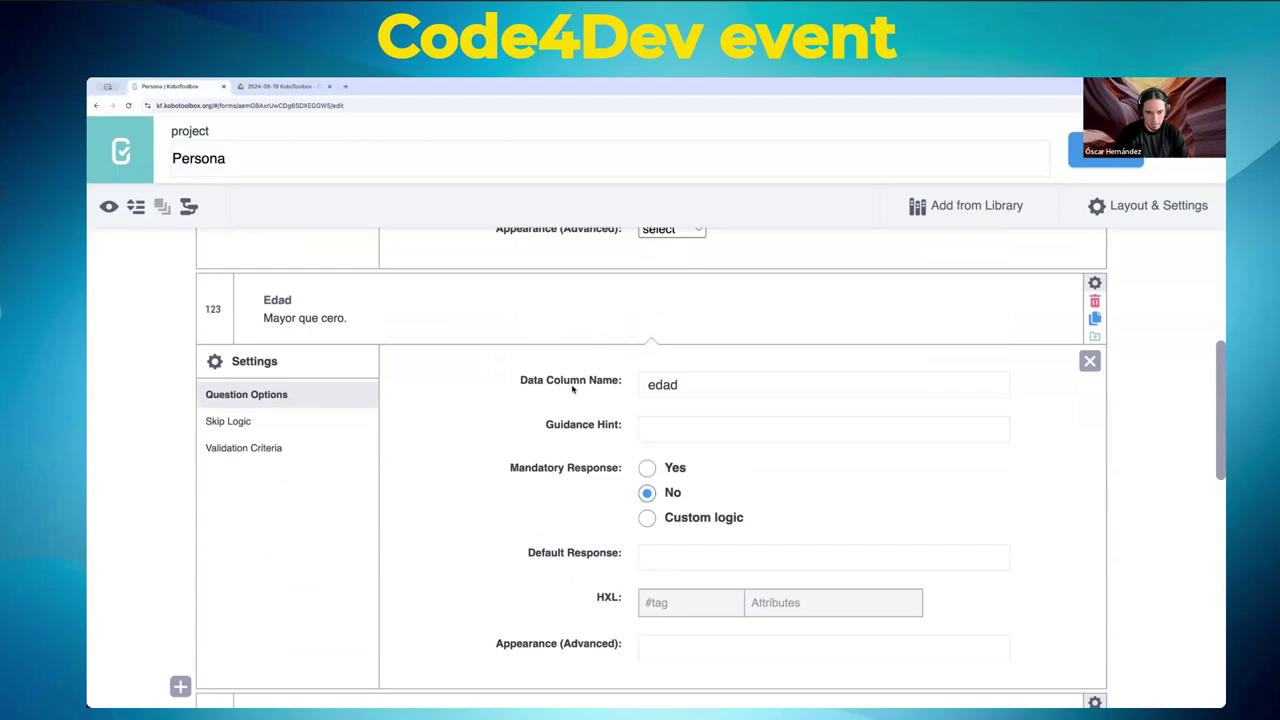
scroll(573, 389, "down", 8)
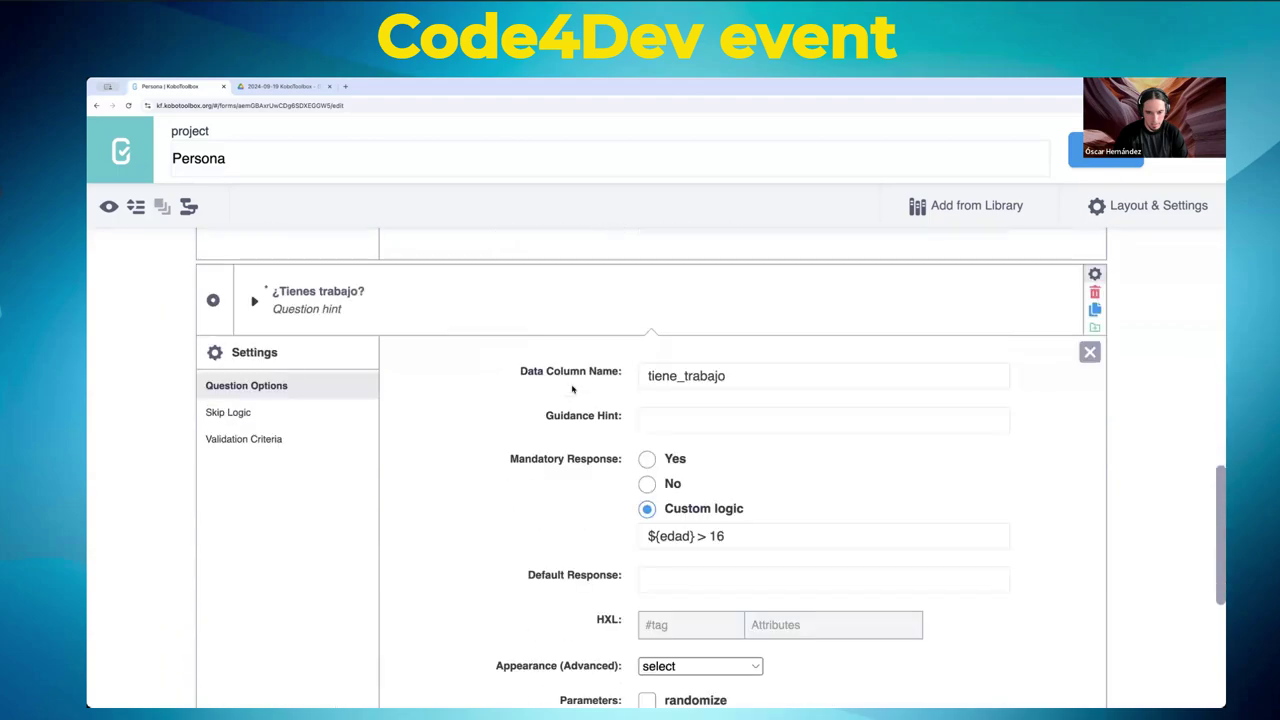
scroll(573, 389, "down", 1)
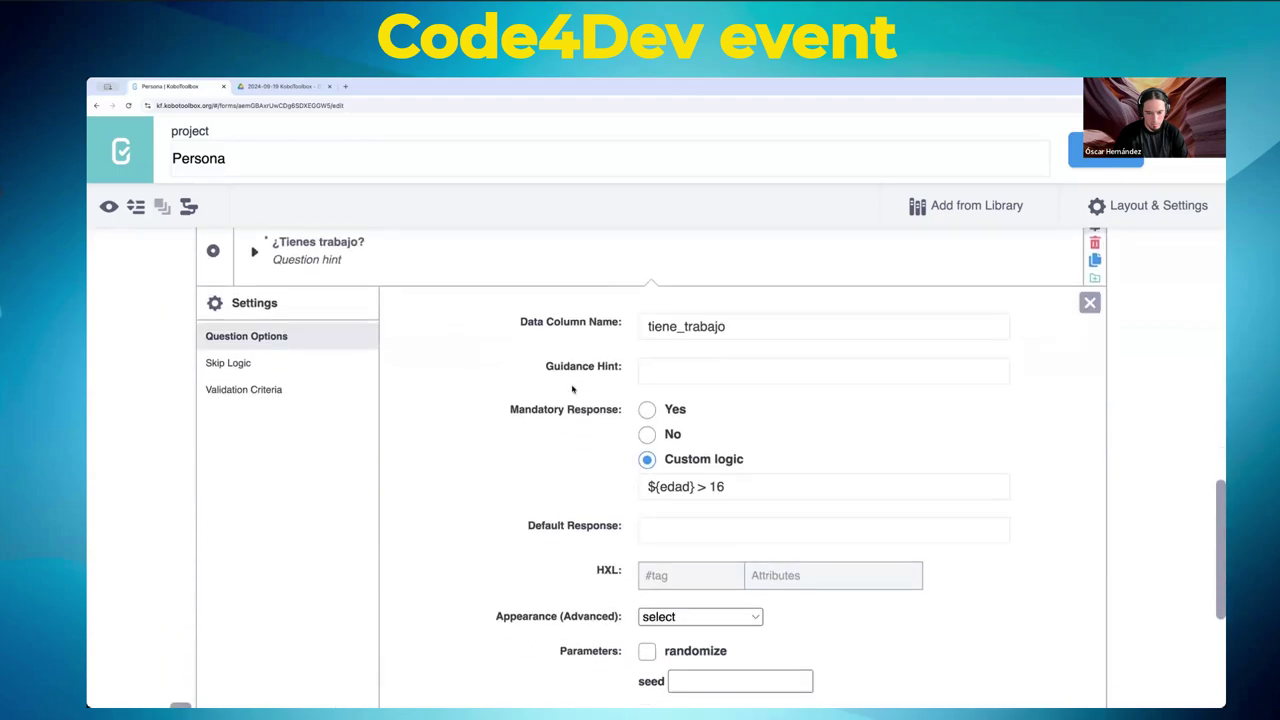
scroll(573, 389, "down", 1)
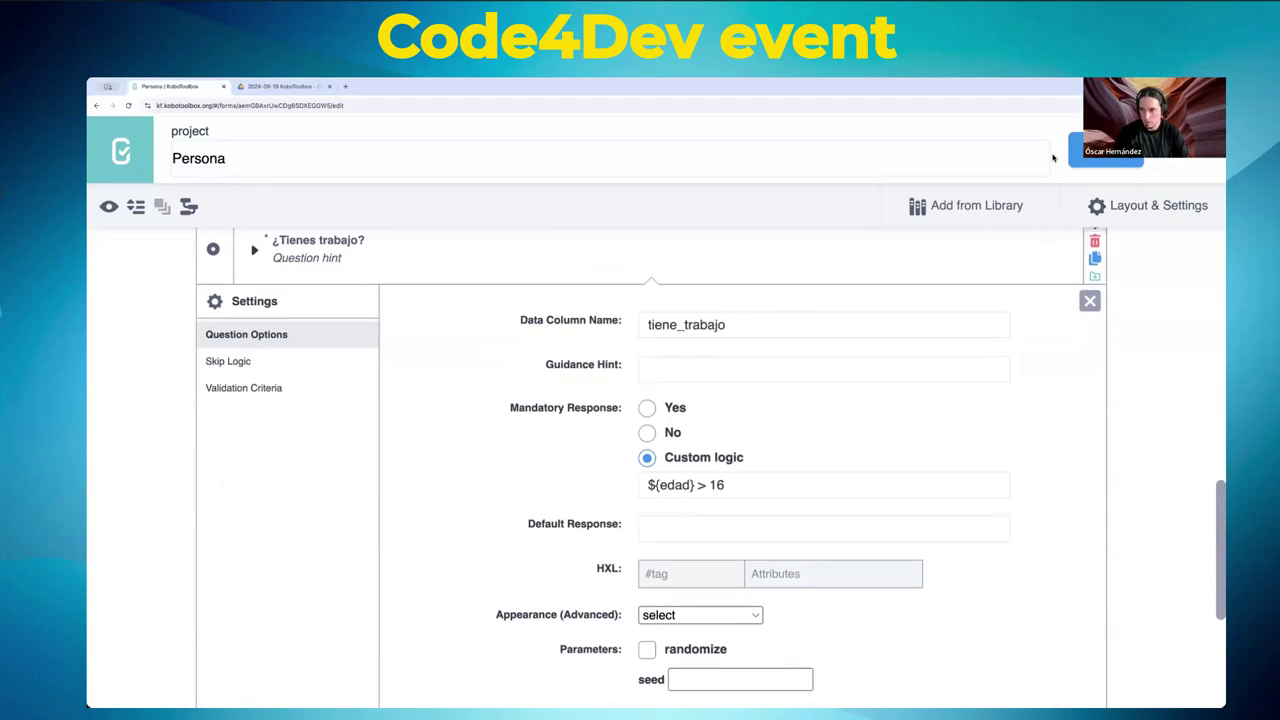
left_click(108, 206)
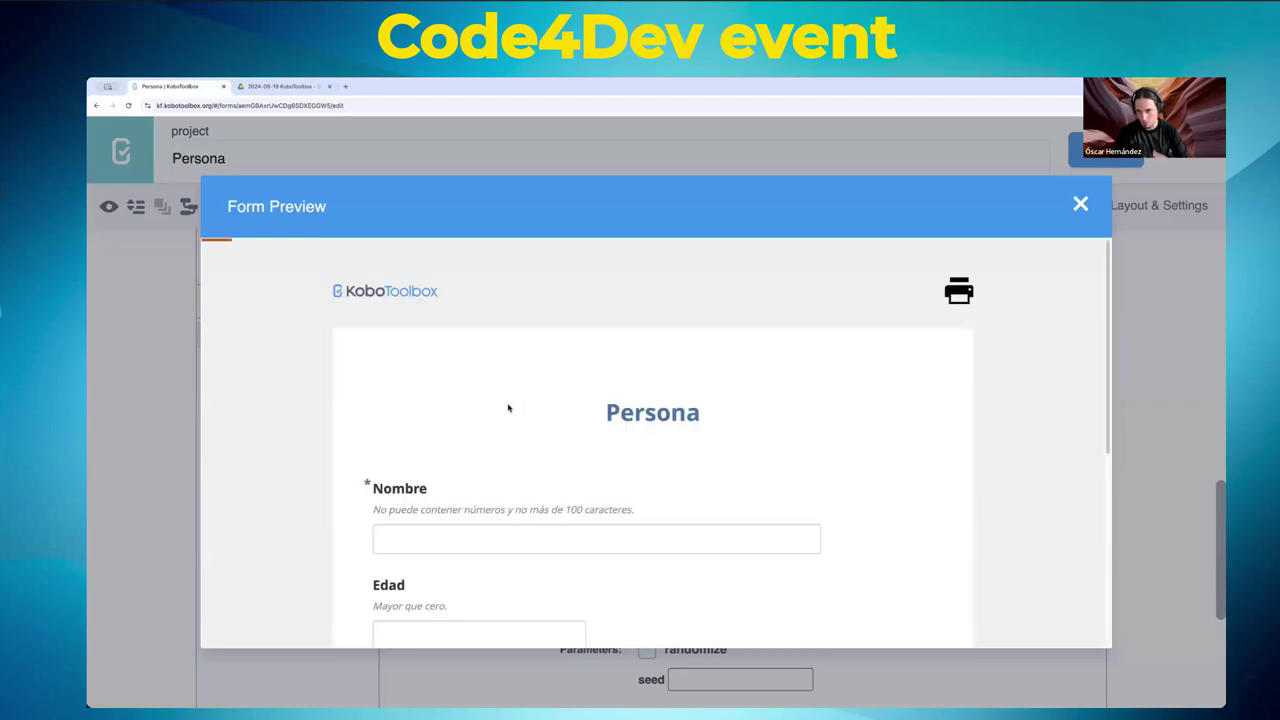
- Enter an Edad of 15 in the preview to confirm ¿Tienes trabajo? stays optional
scroll(491, 406, "down", 3)
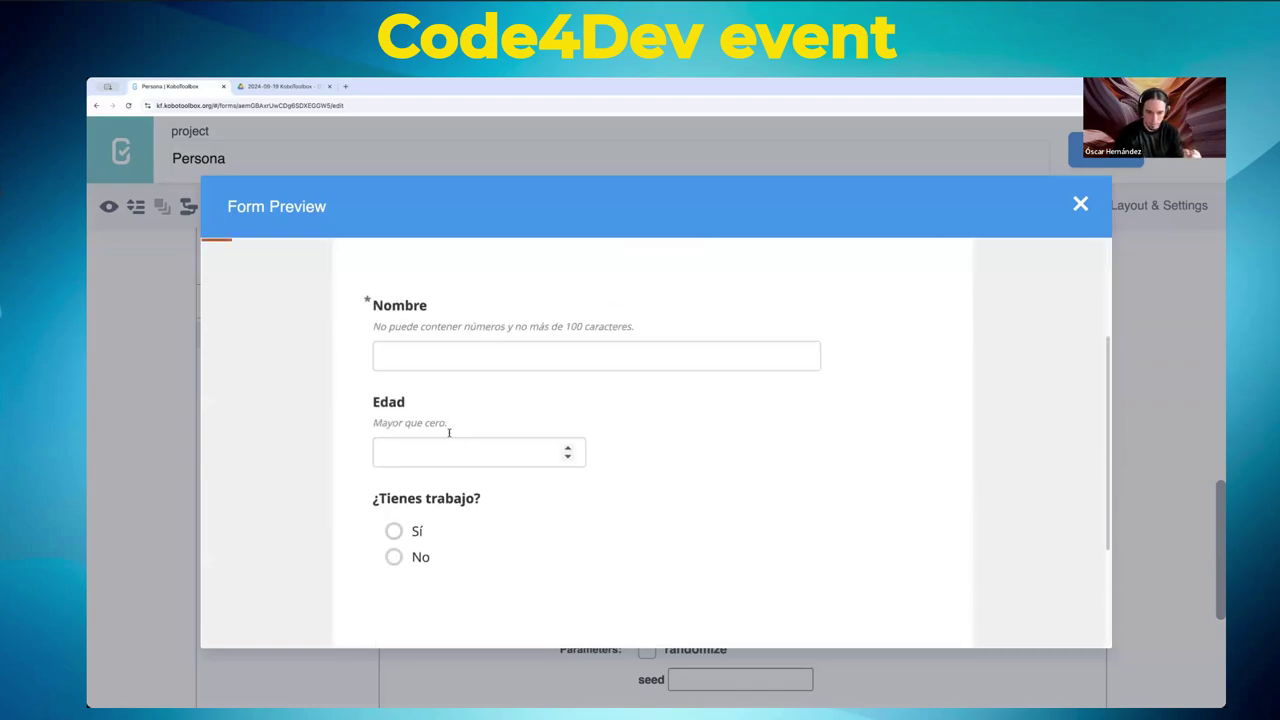
left_click(430, 455)
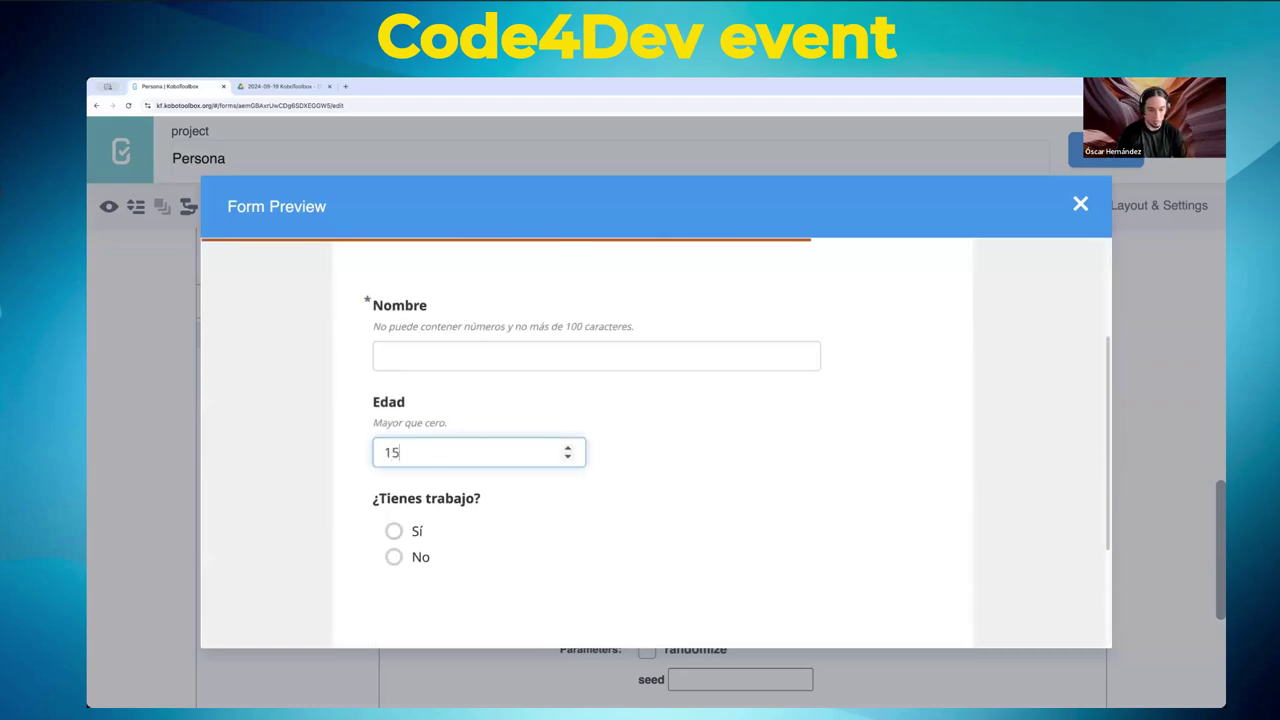
key("Tab")
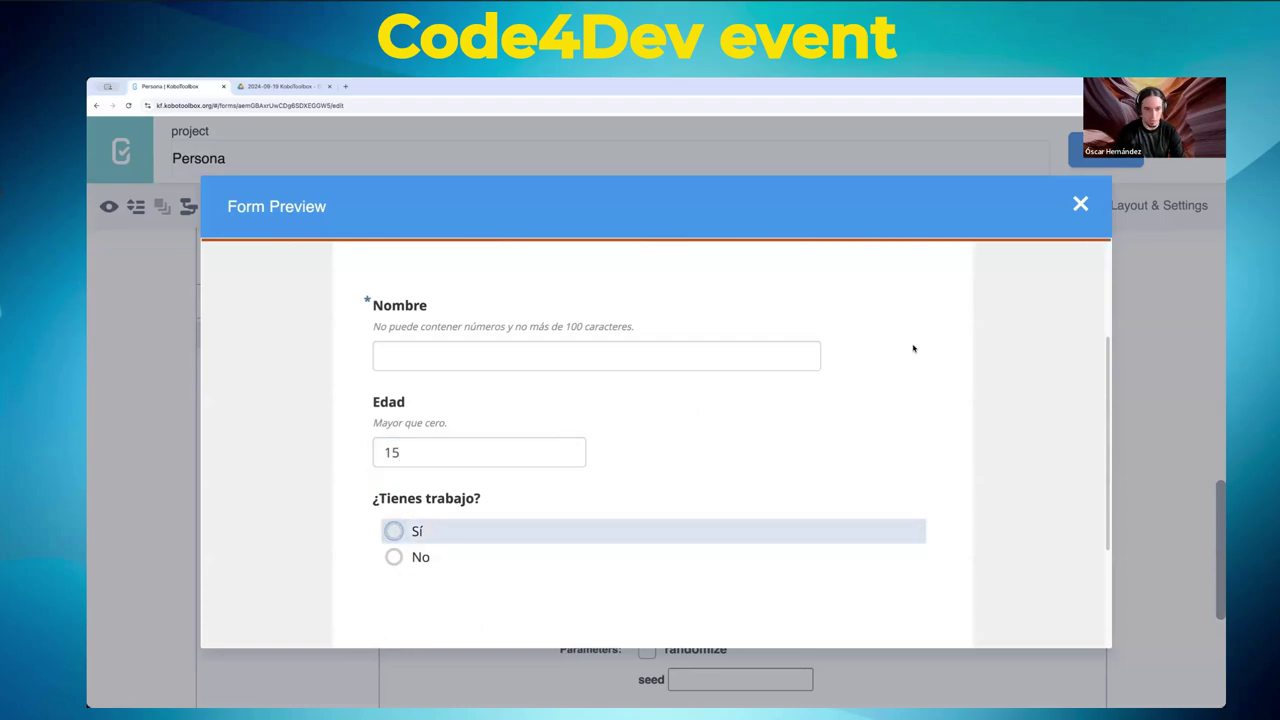
- Close the preview and scroll back to the tiene_trabajo question's settings
left_click(1081, 205)
scroll(790, 520, "down", 2)
scroll(793, 537, "up", 3)
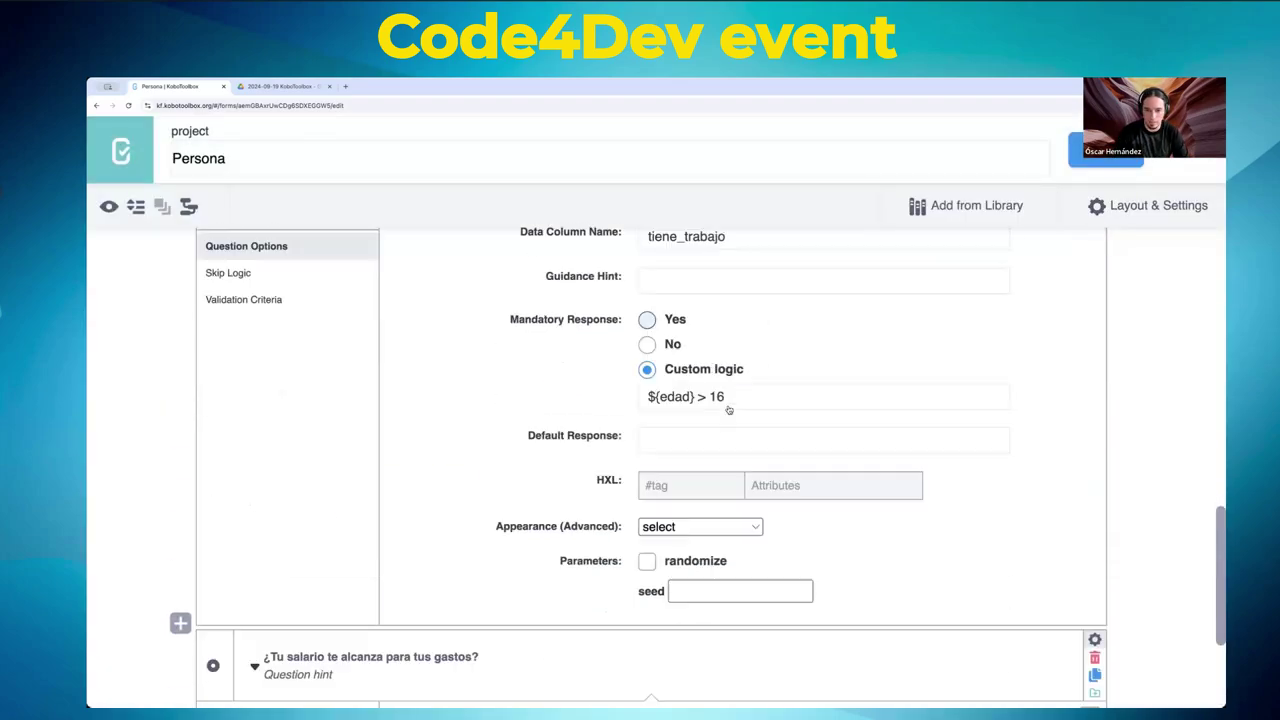
scroll(793, 537, "down", 1)
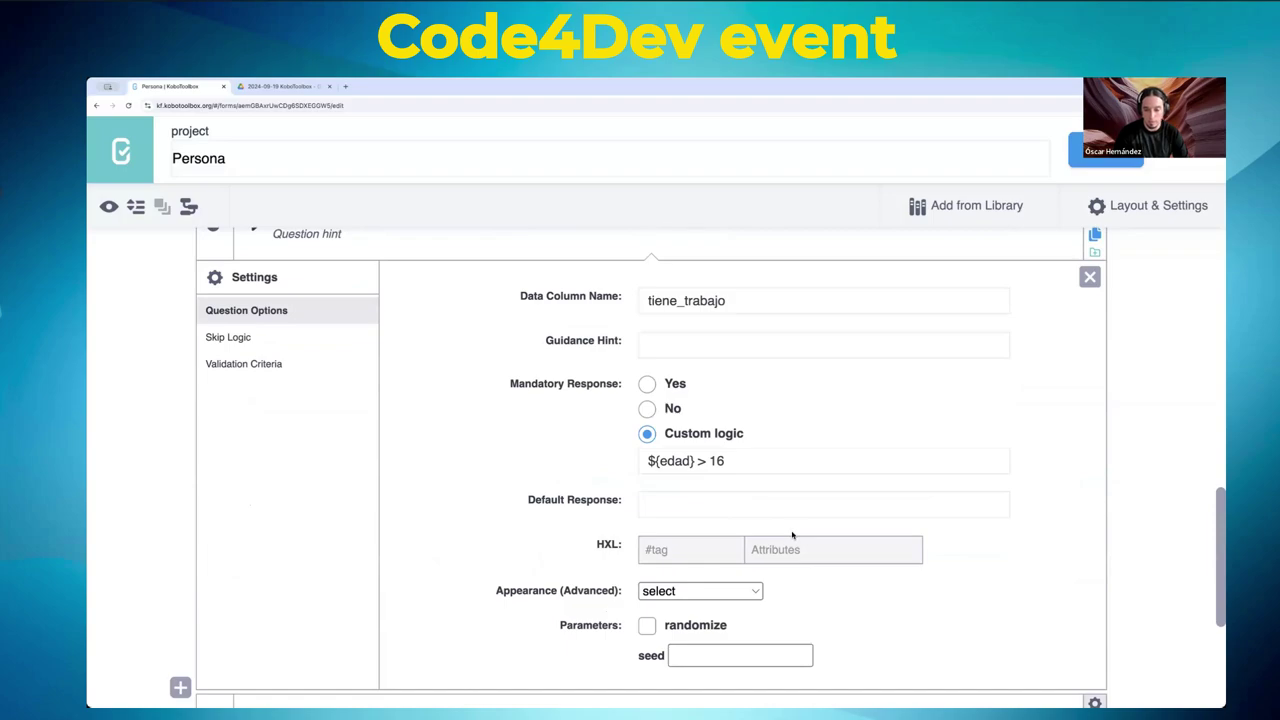
scroll(790, 533, "down", 1)
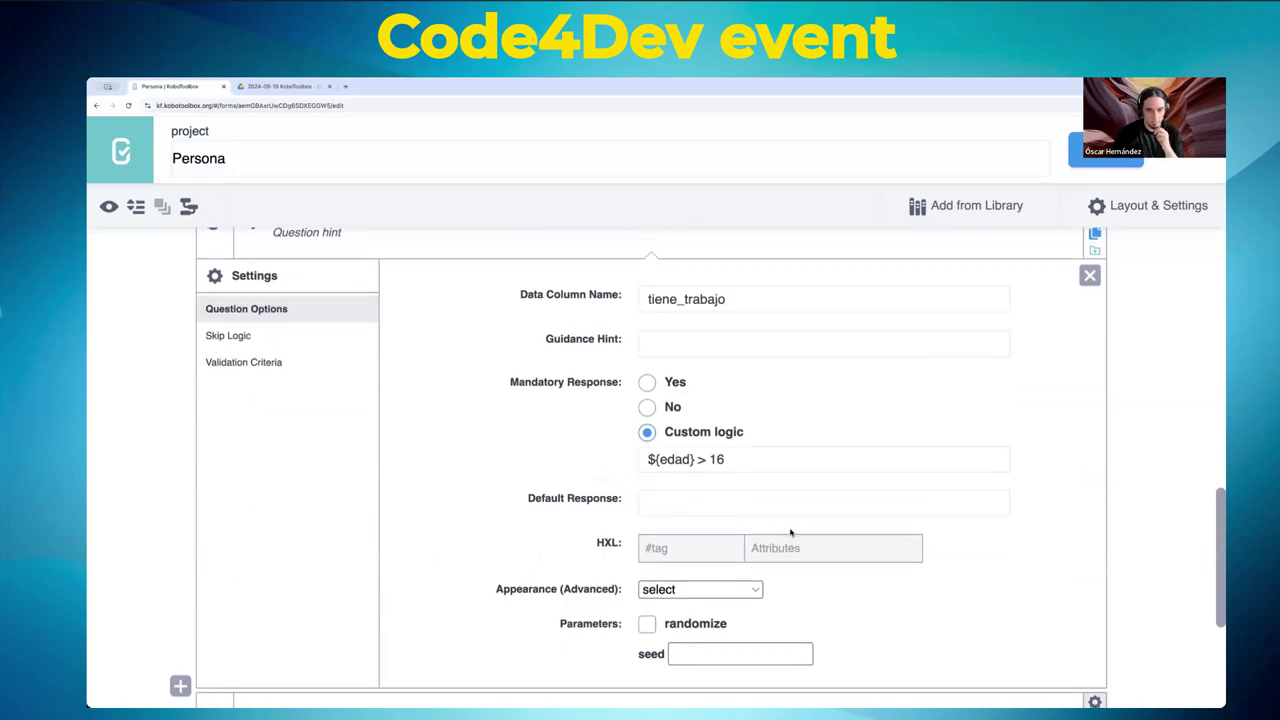
scroll(799, 537, "up", 1)
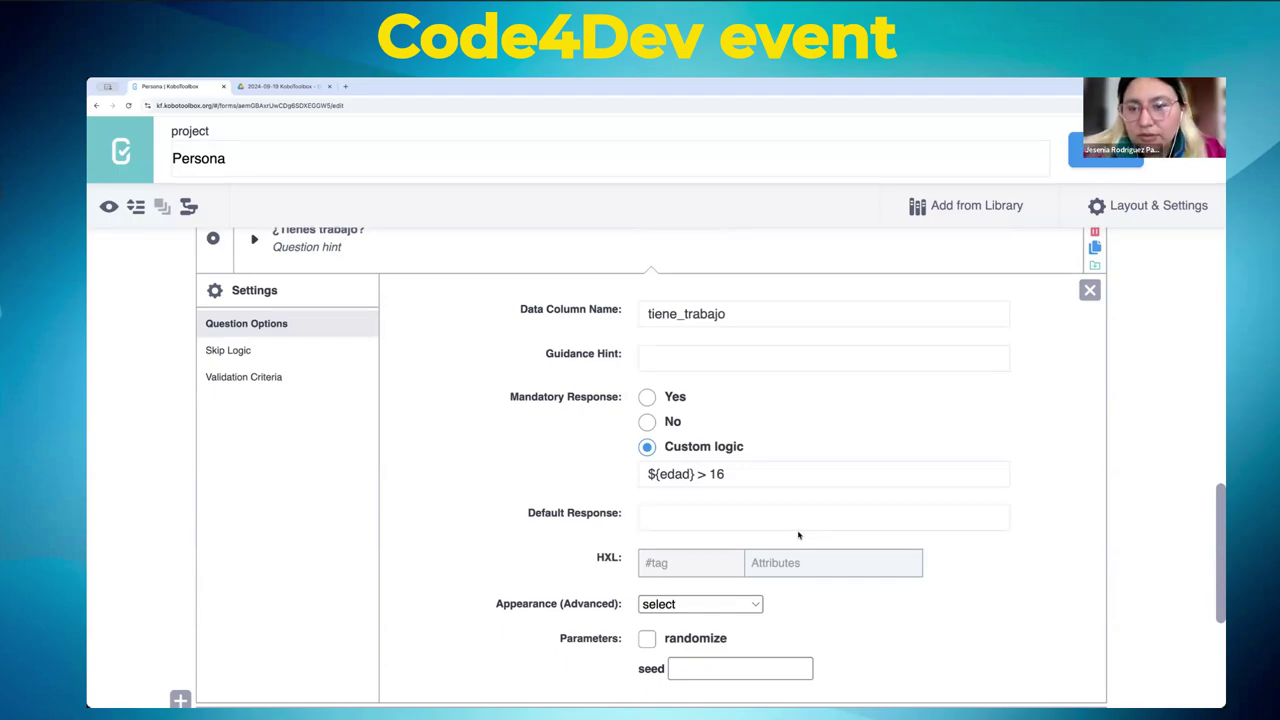
scroll(798, 535, "down", 3)
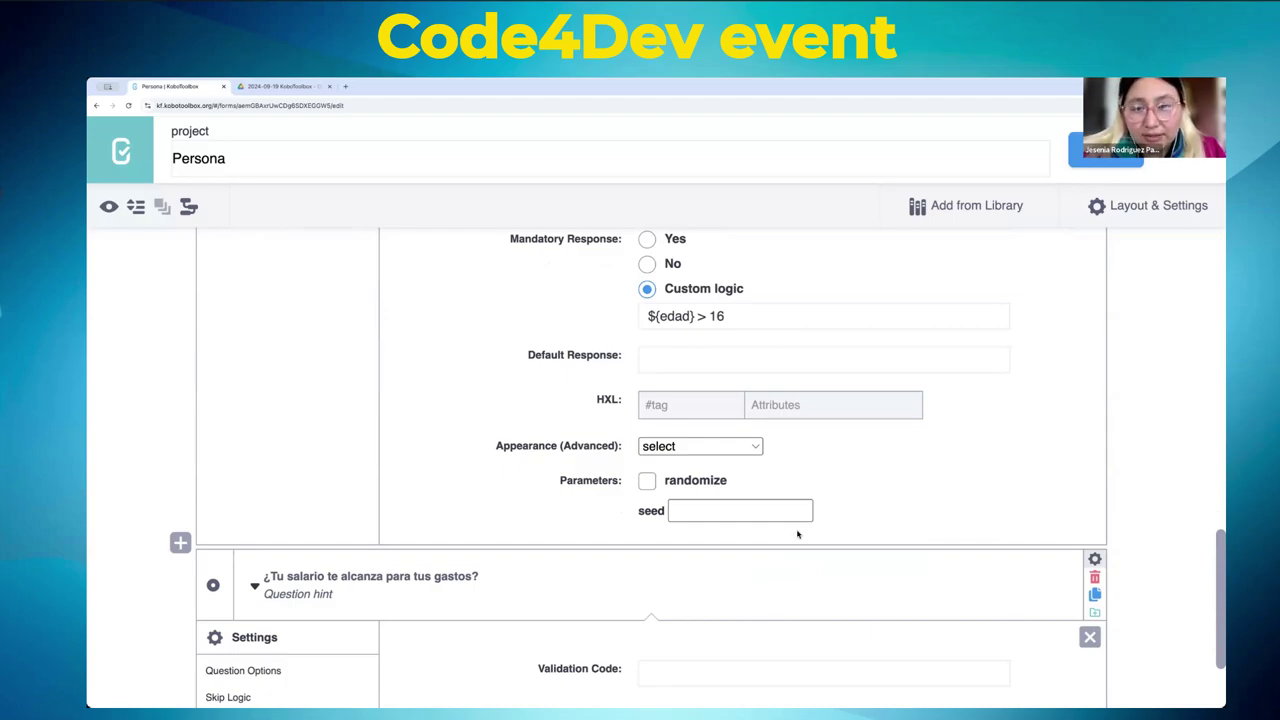
scroll(796, 530, "up", 2)
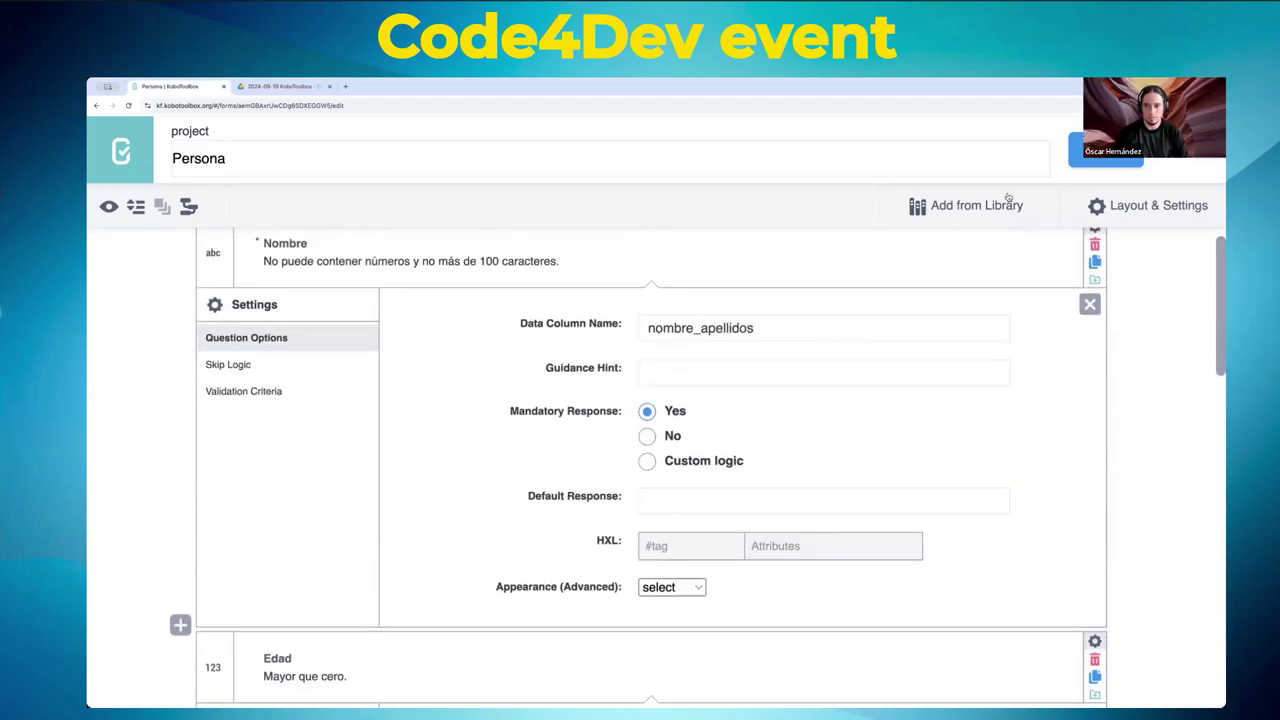
- Save Persona and start a blank project named 'Un poco de todo'
left_click(1080, 150)
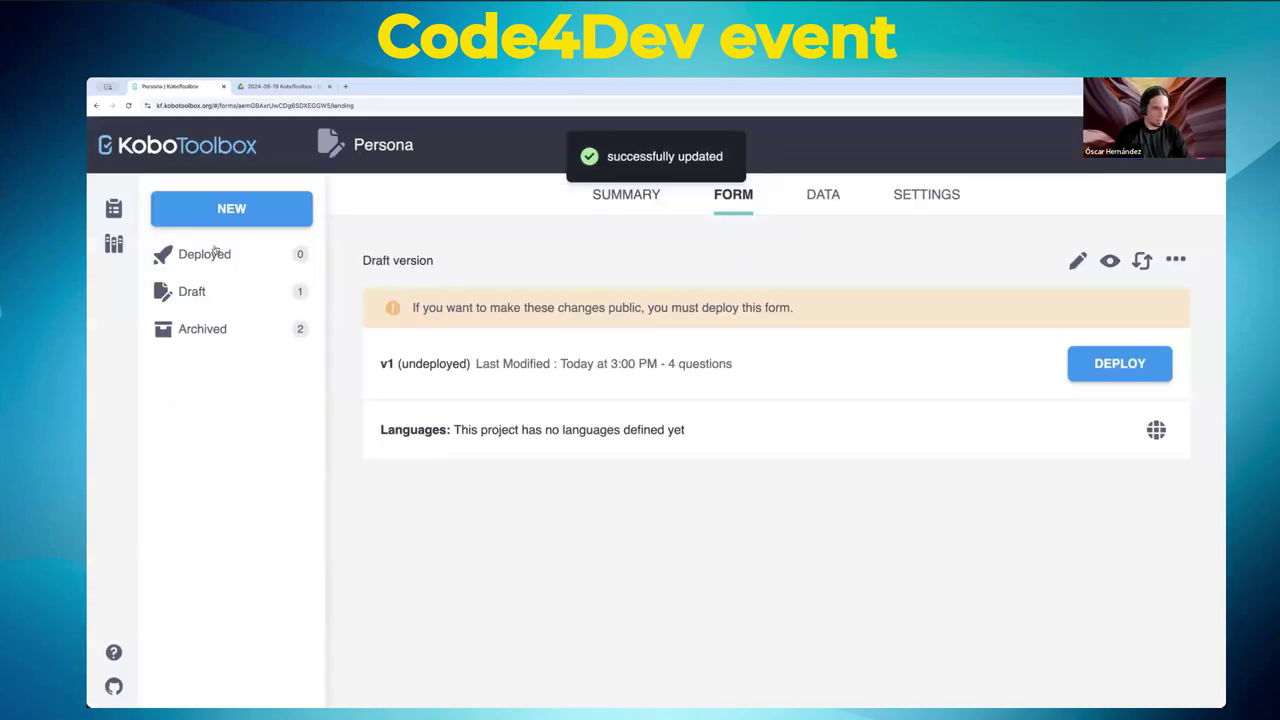
left_click(231, 208)
left_click(510, 430)
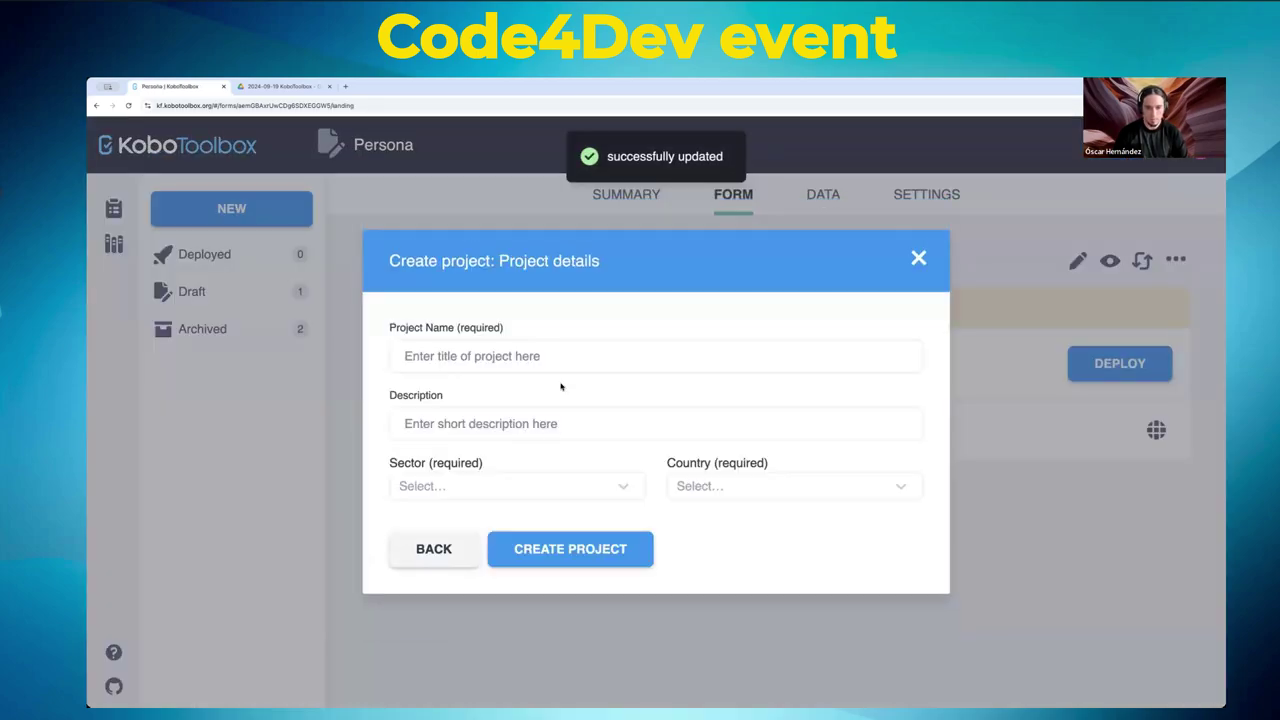
left_click(546, 346)
type("R")
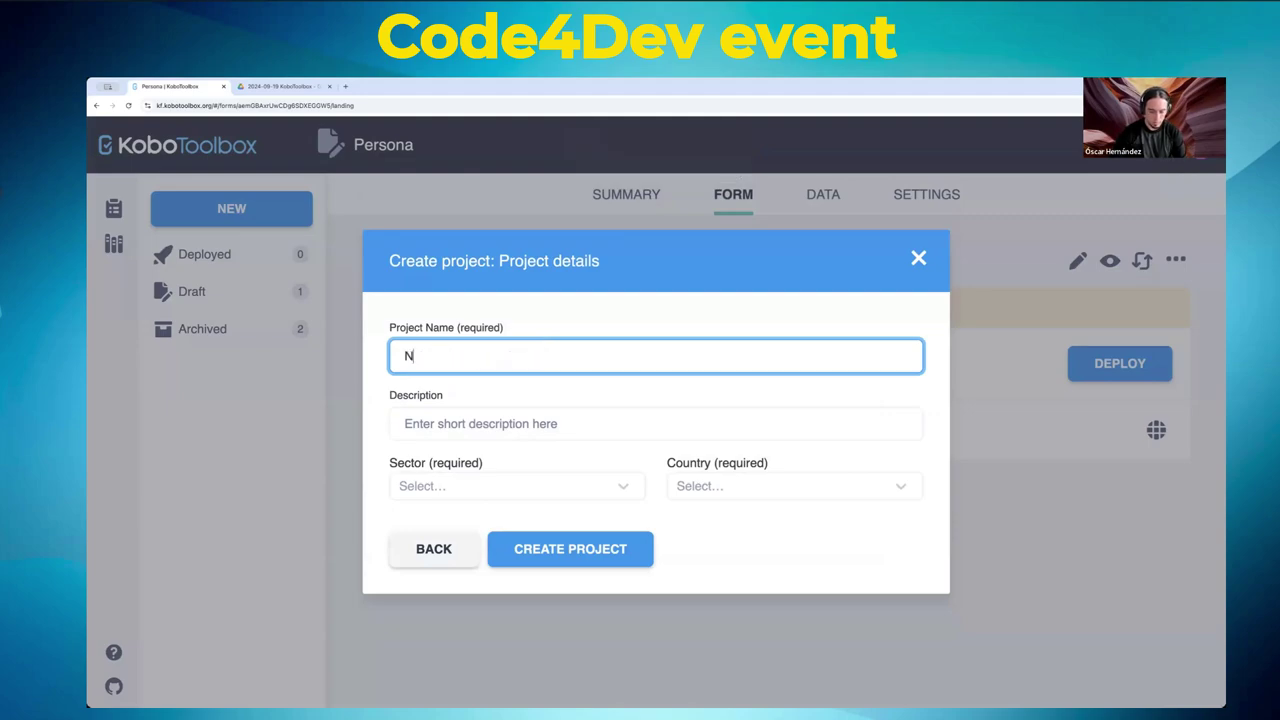
key("BackSpace")
type("R")
key("BackSpace")
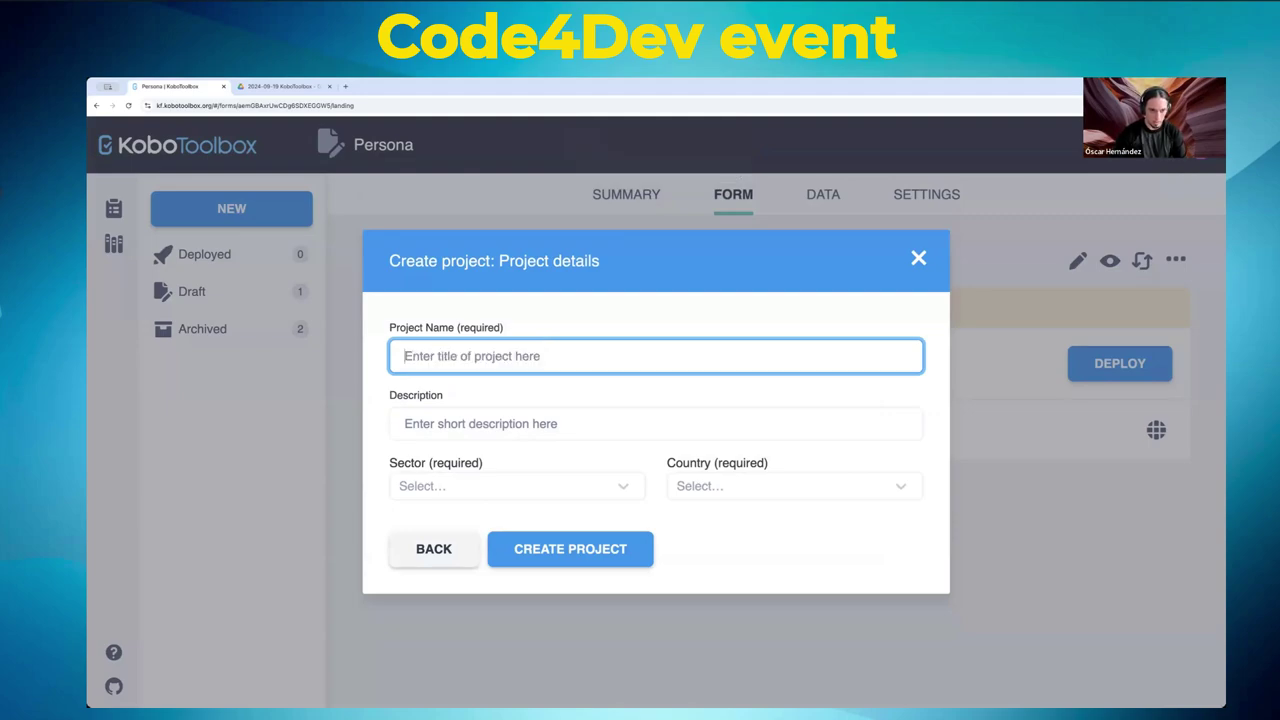
type("Un poco de todo")
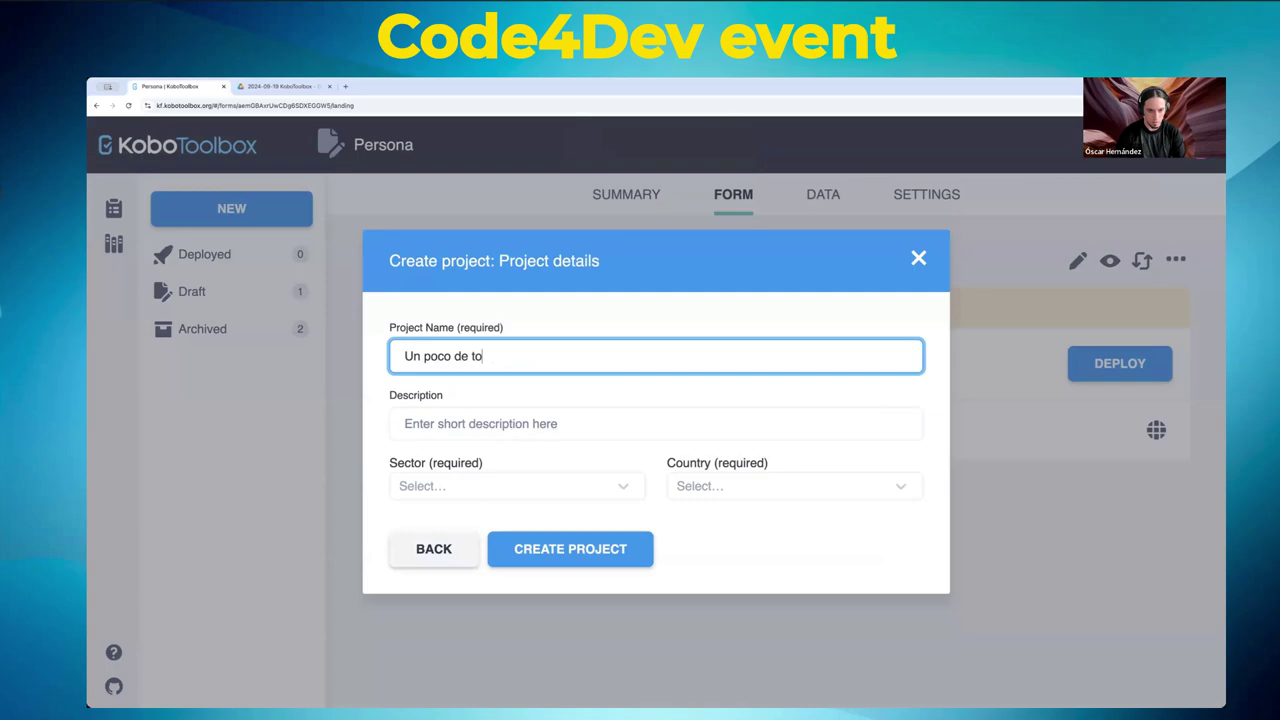
- Set sector Other and country Mexico, create the project, and select the page address
left_click(589, 492)
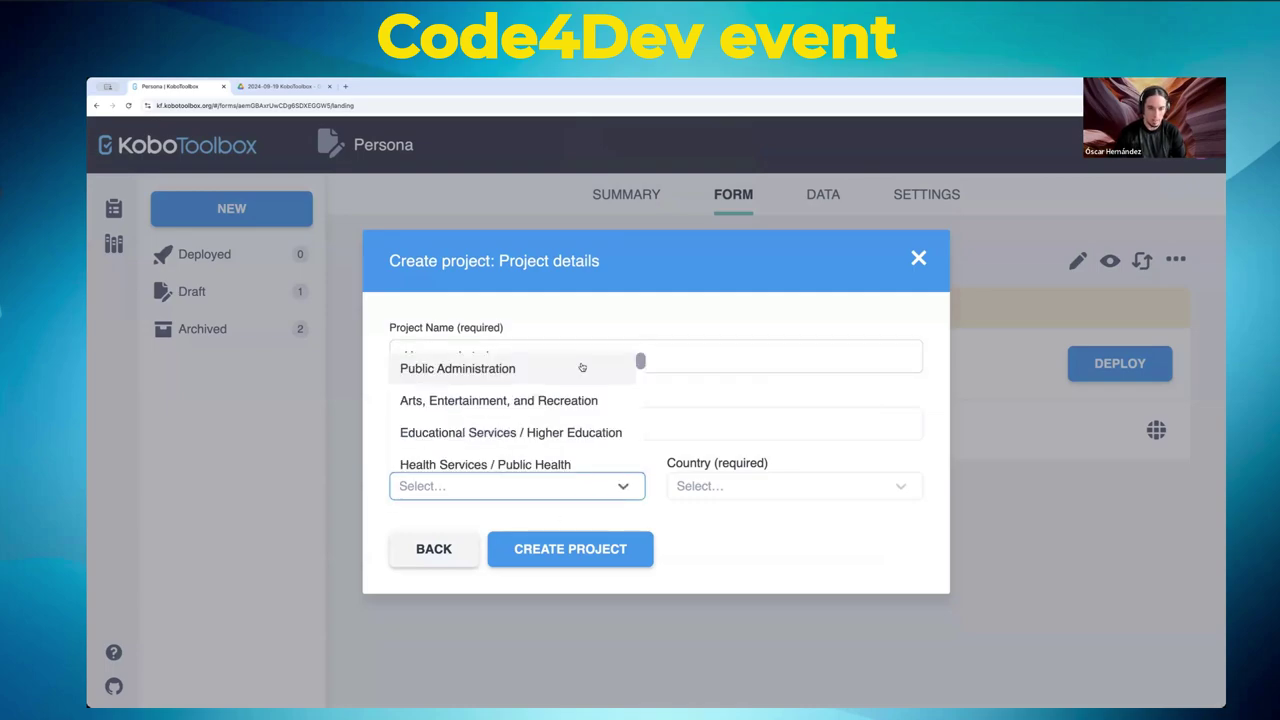
scroll(583, 400, "down", 5)
left_click(508, 455)
left_click(740, 487)
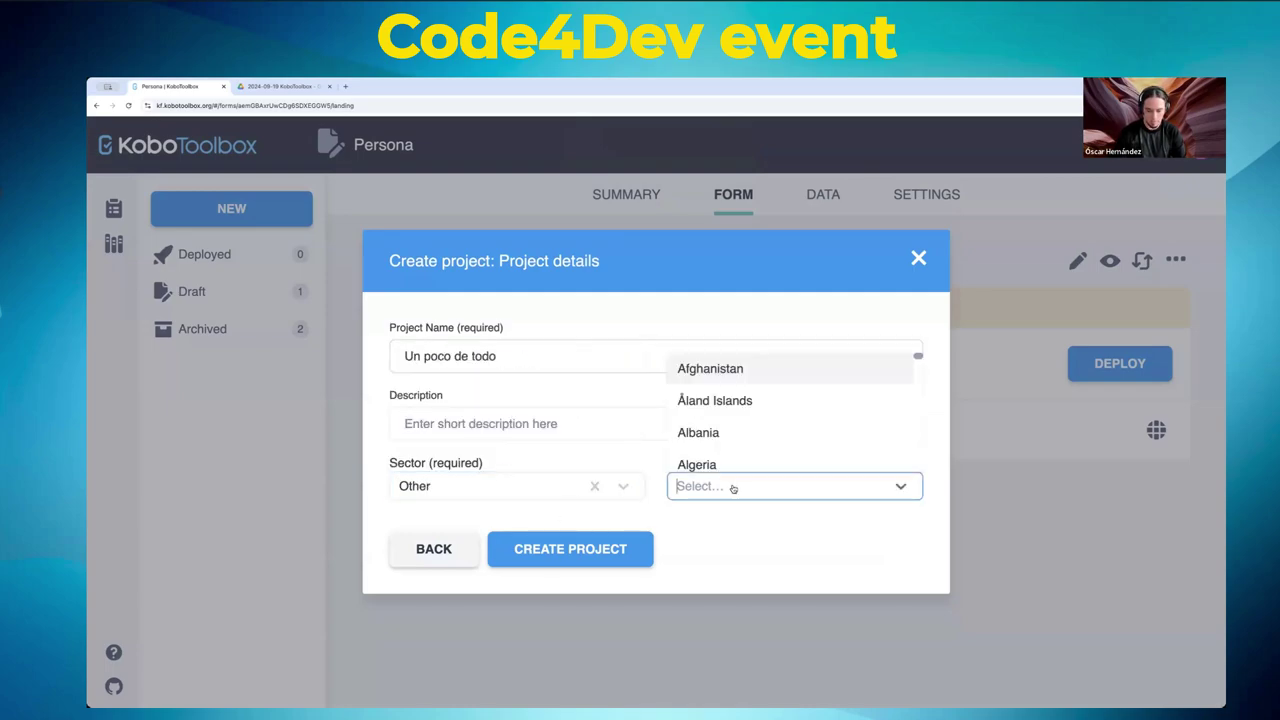
type("mex")
left_click(725, 466)
left_click(568, 552)
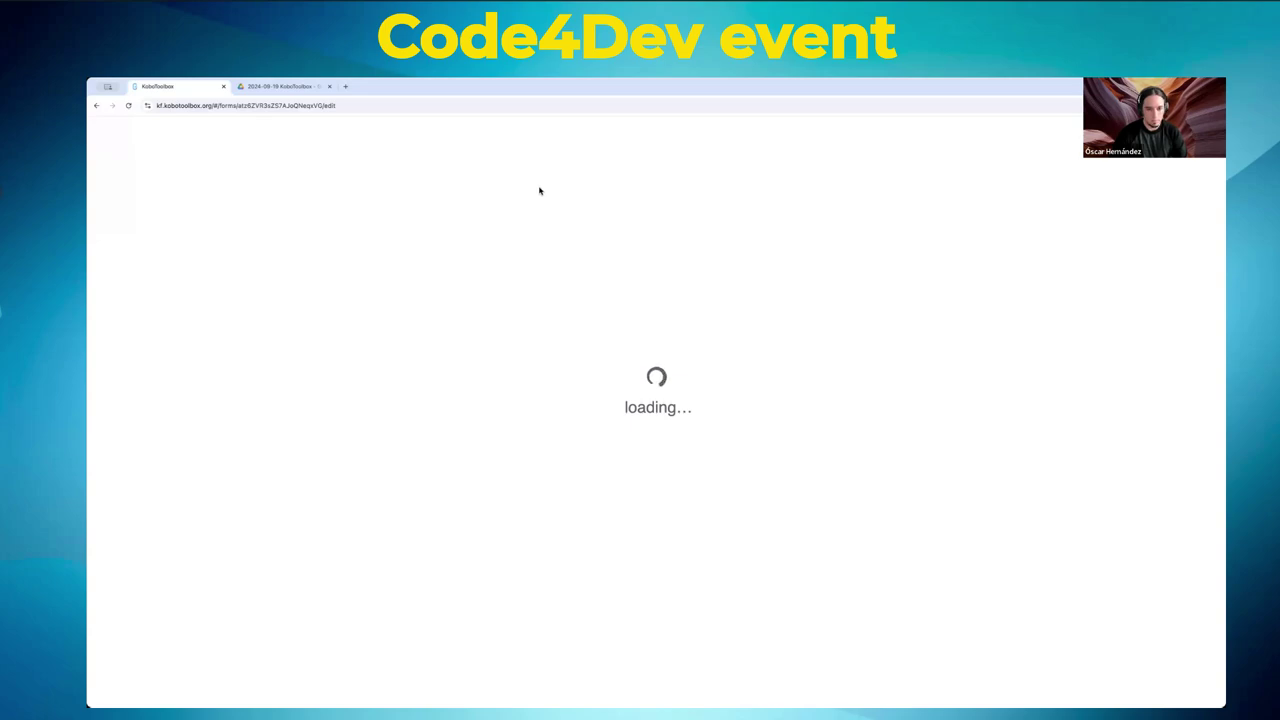
left_click(473, 106)
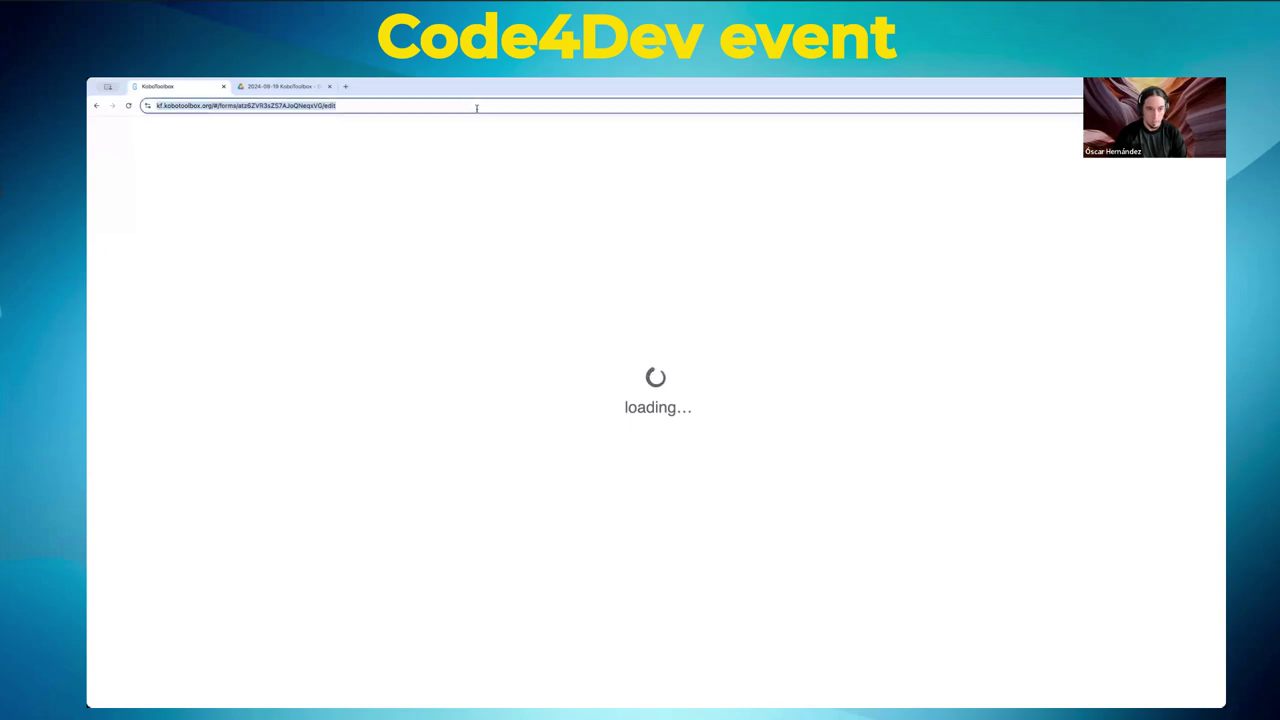
left_click(476, 108)
- Reload the page and add 'Inicio' as the form's first Point location question
key("Return")
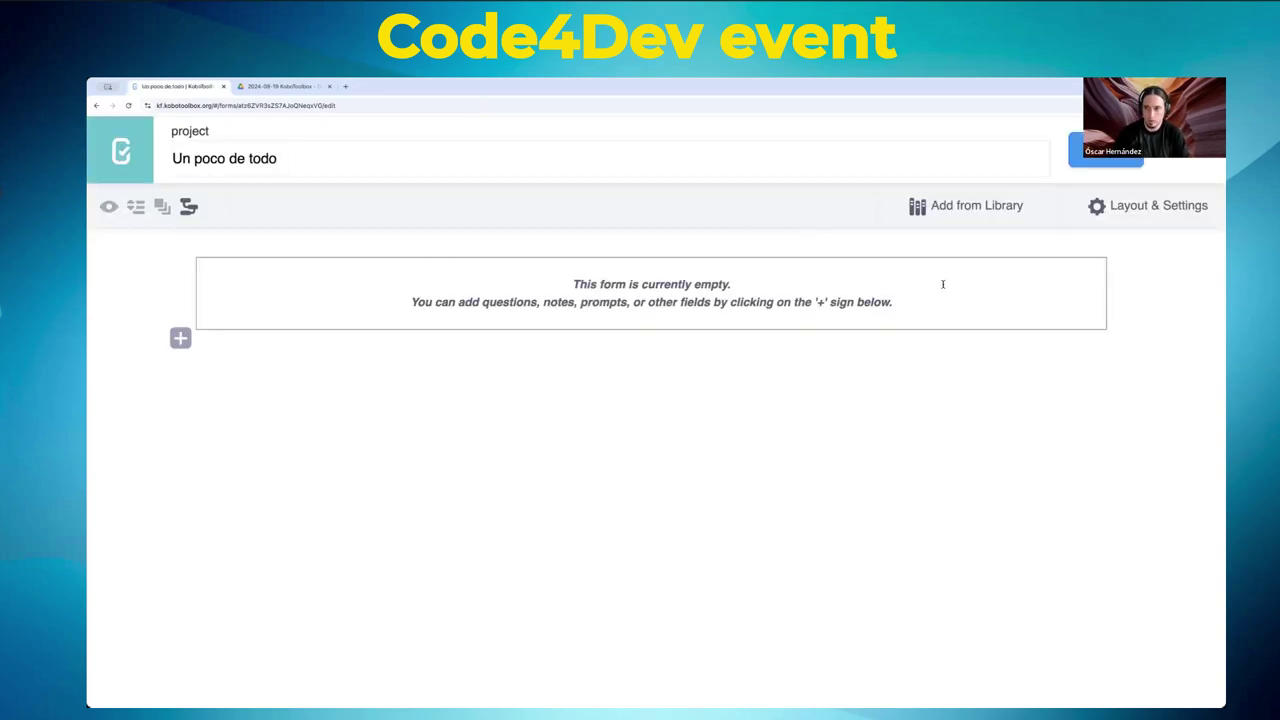
left_click(180, 338)
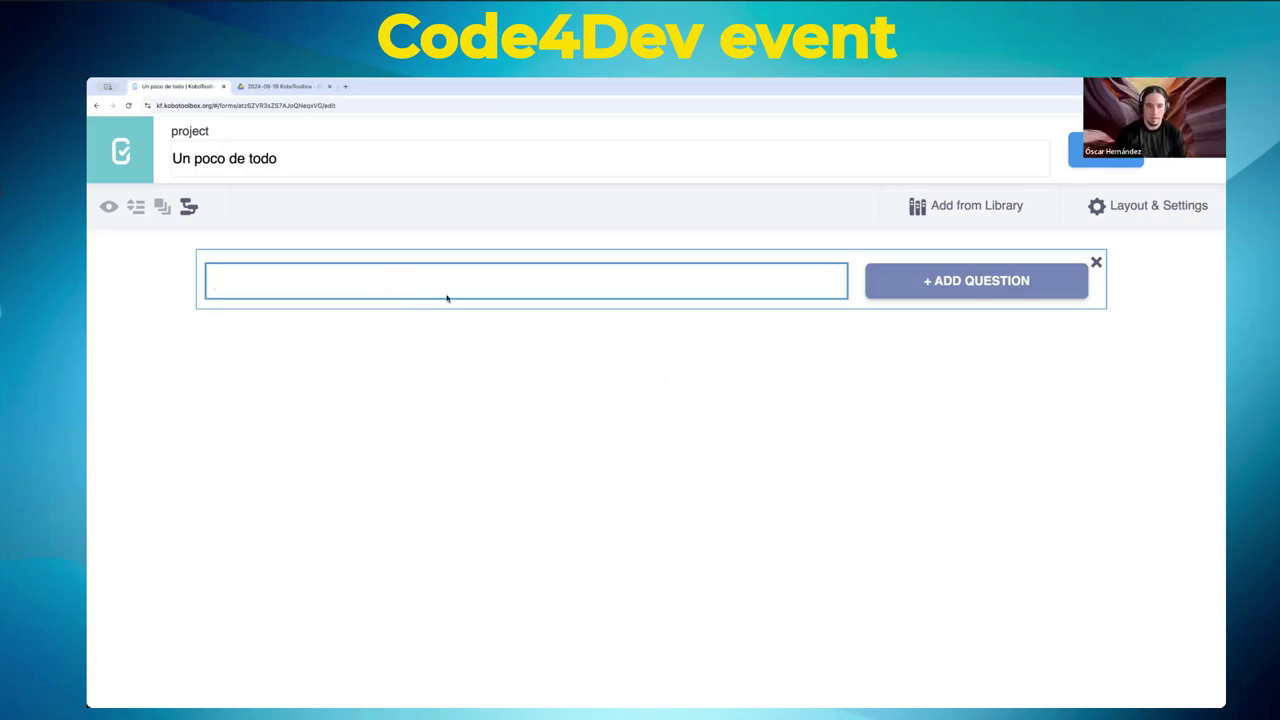
type("Inicio")
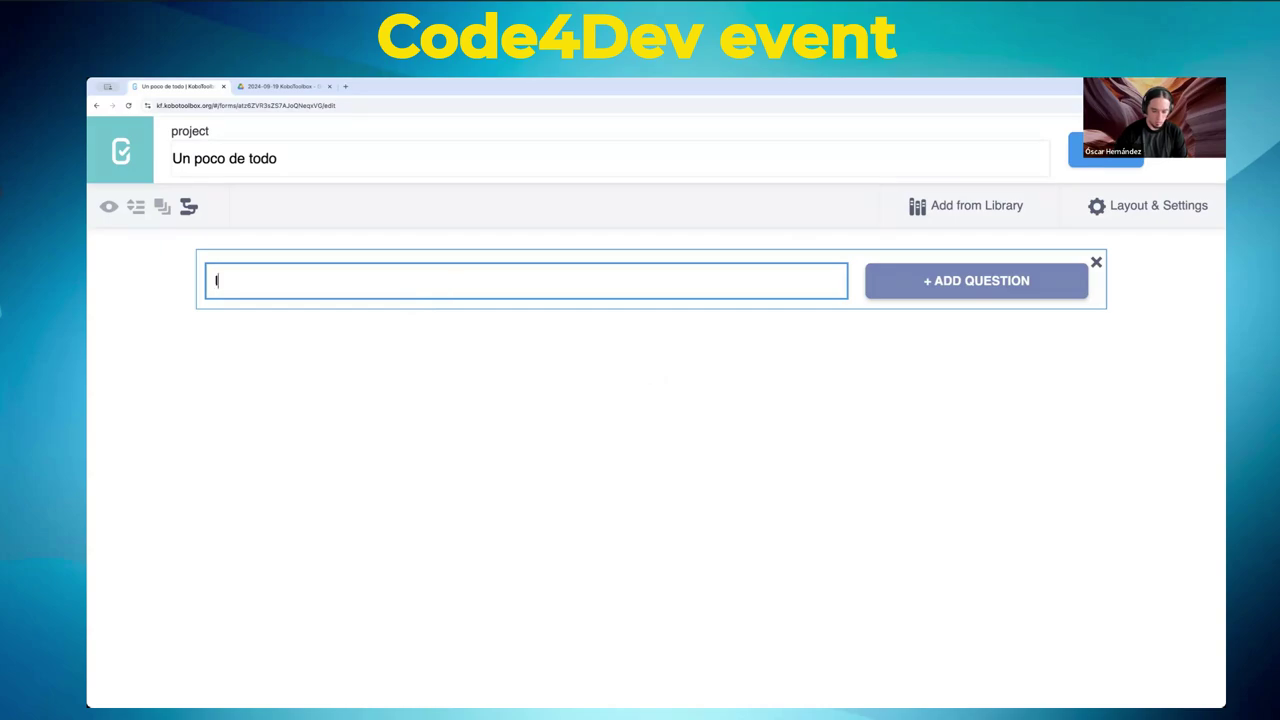
left_click(969, 292)
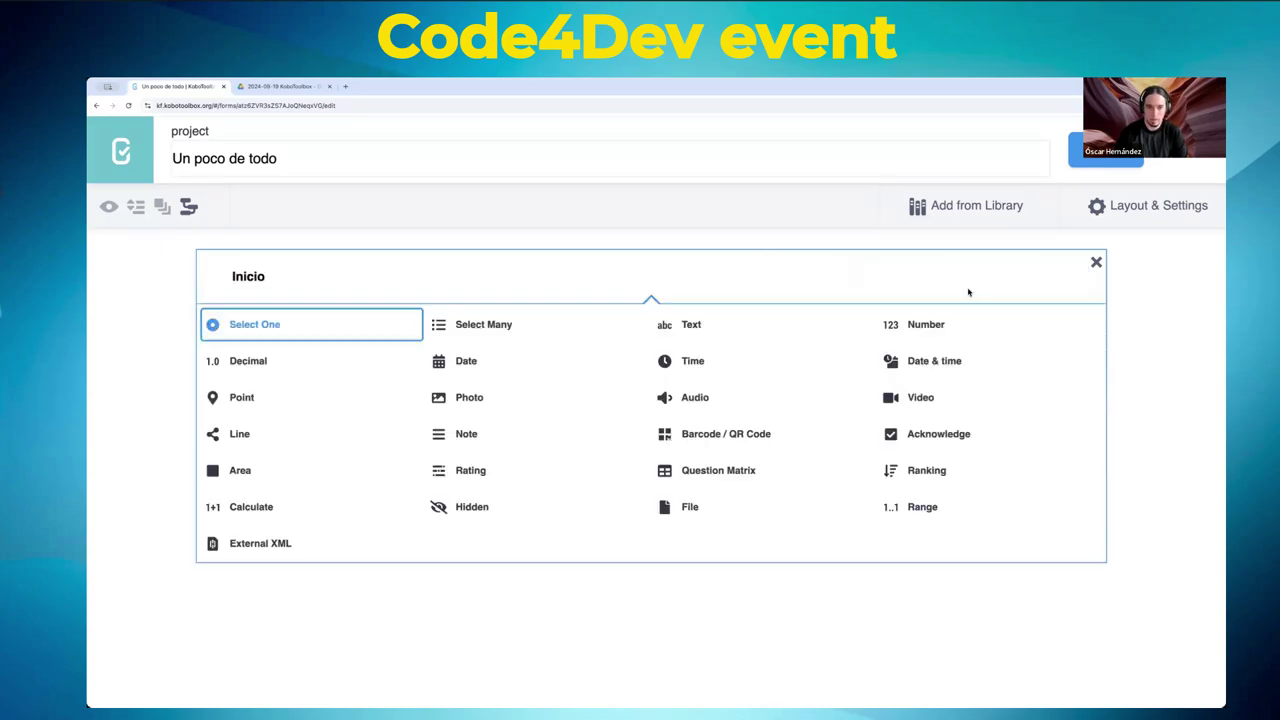
left_click(245, 398)
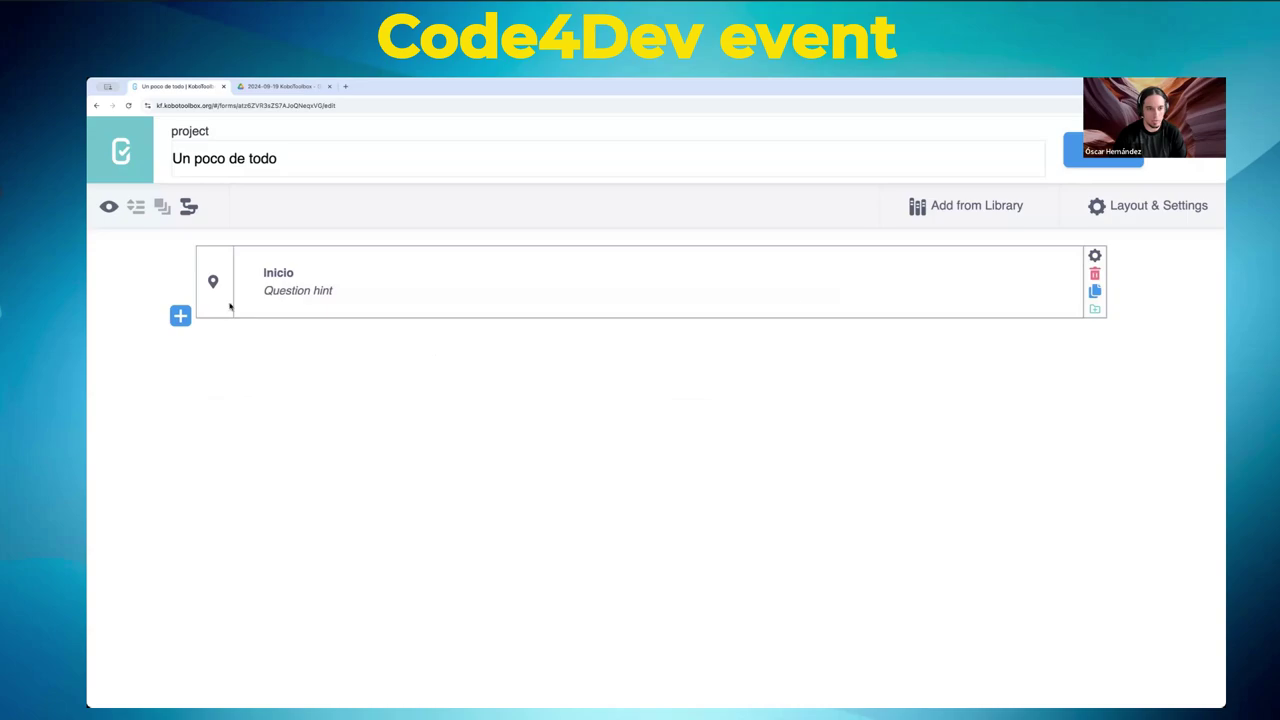
- Set Inicio's column name to inicio and hint 'Donde empieza el recorrido', then save
left_click(1094, 255)
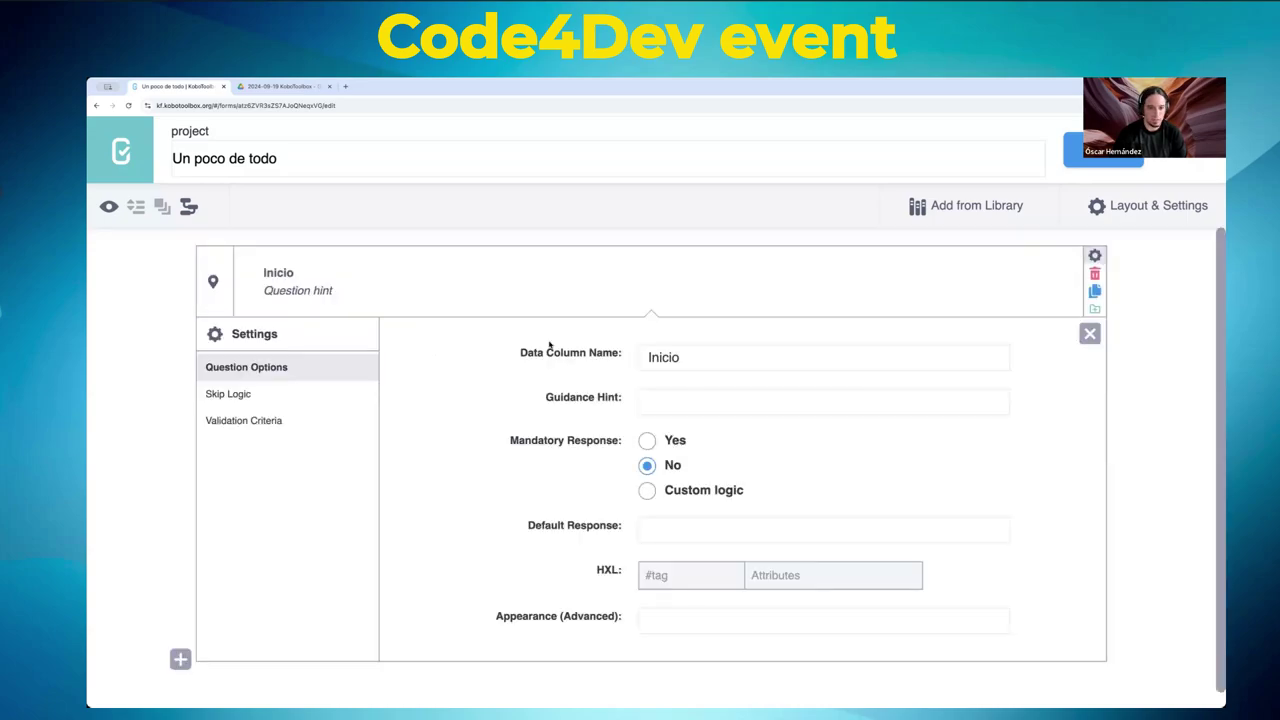
double_click(669, 355)
type("inicio")
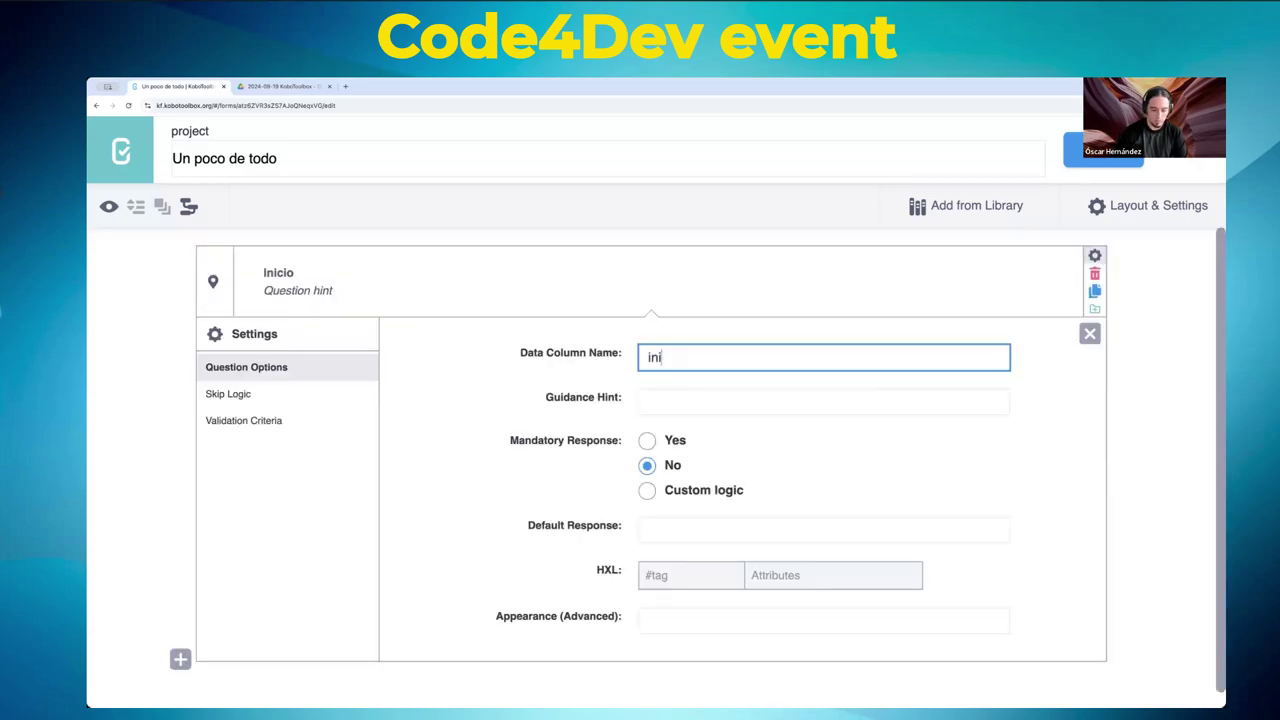
left_click(330, 289)
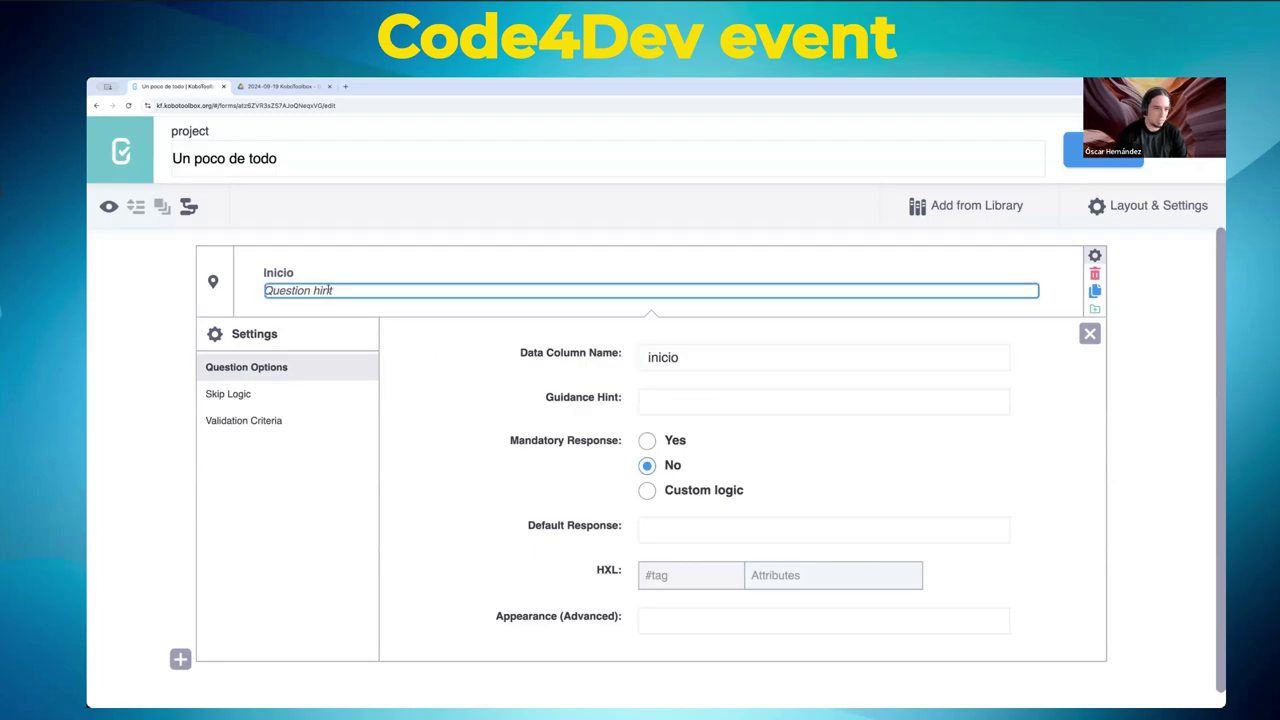
type("Donde e")
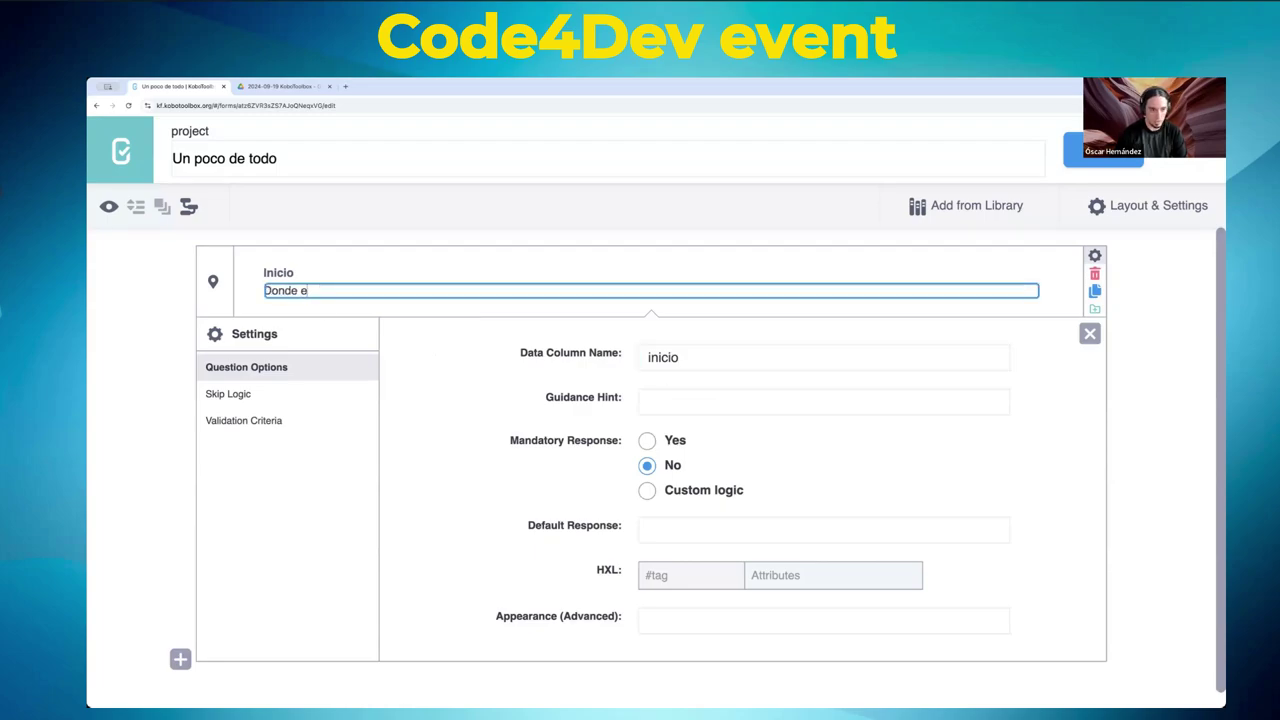
type("mpieza el reco")
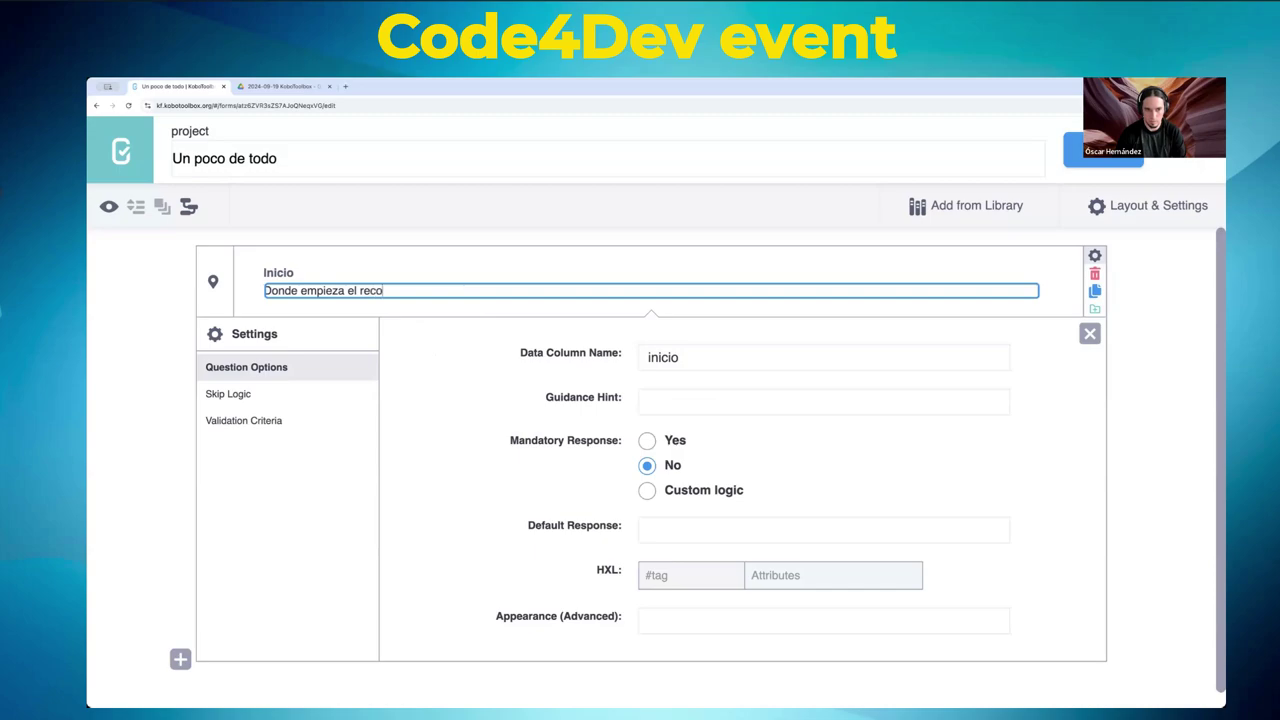
type("rrido.")
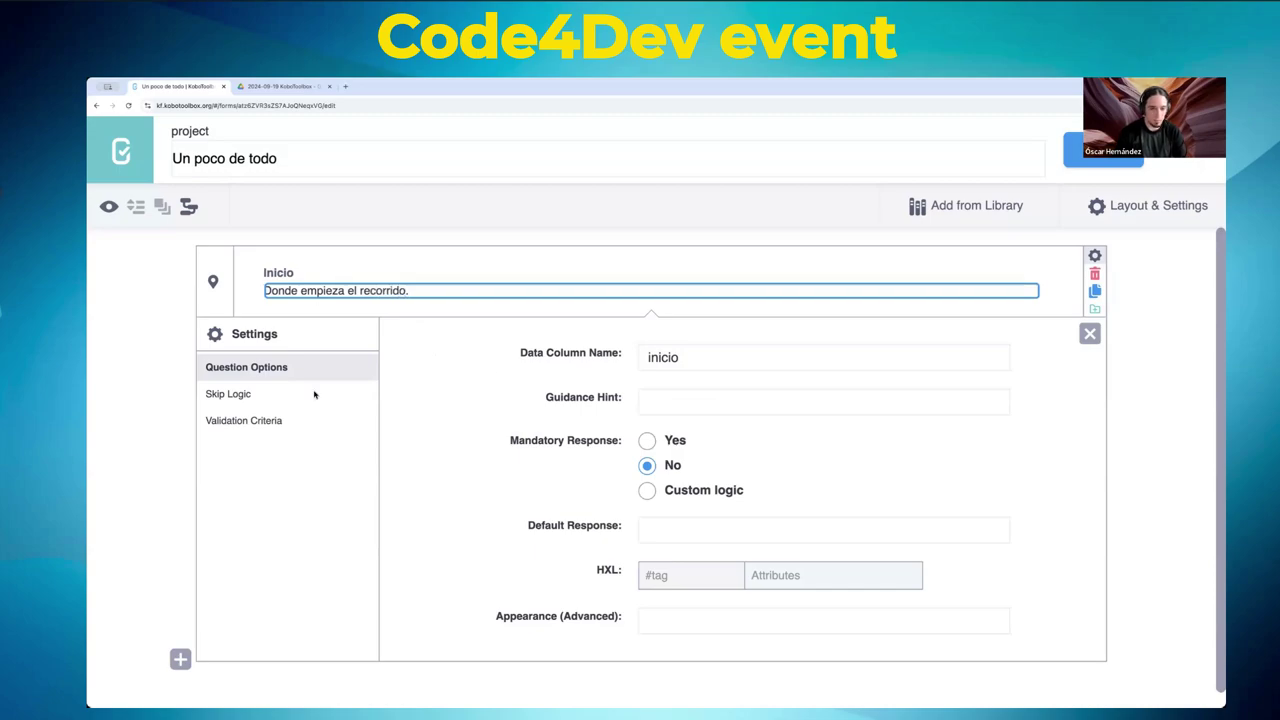
left_click(490, 372)
scroll(430, 400, "down", 1)
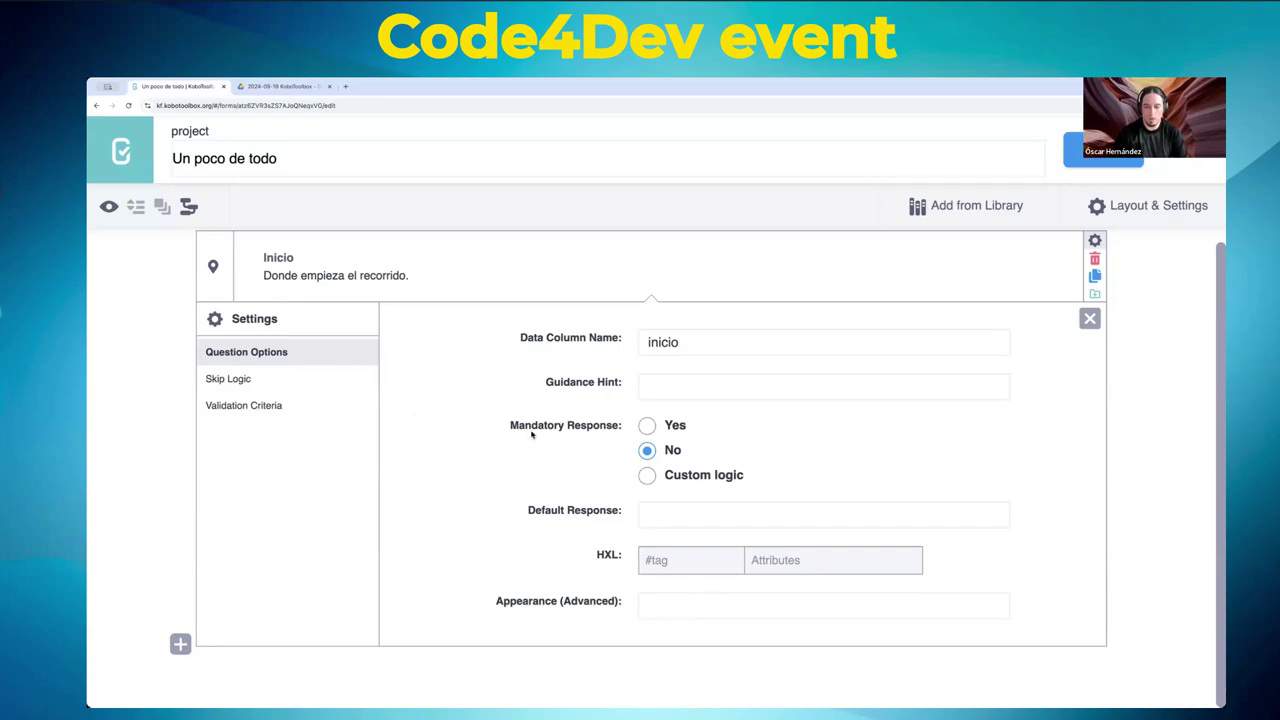
left_click(1075, 150)
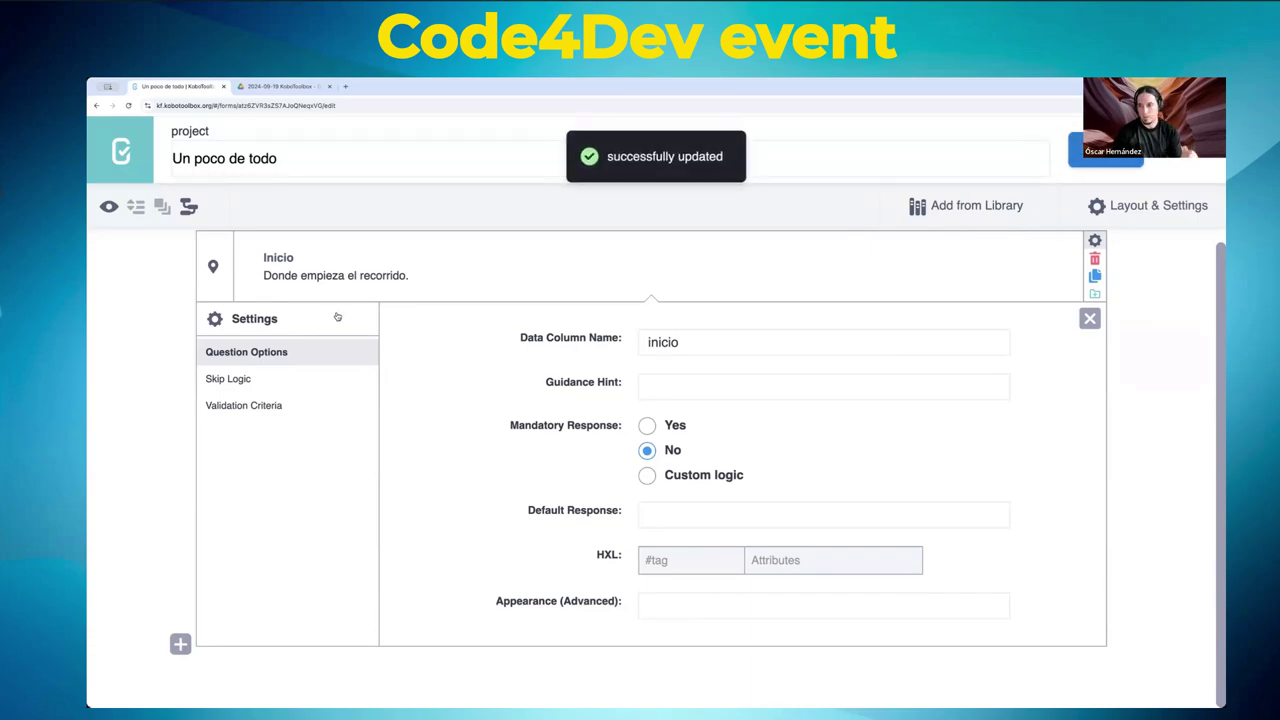
left_click(110, 207)
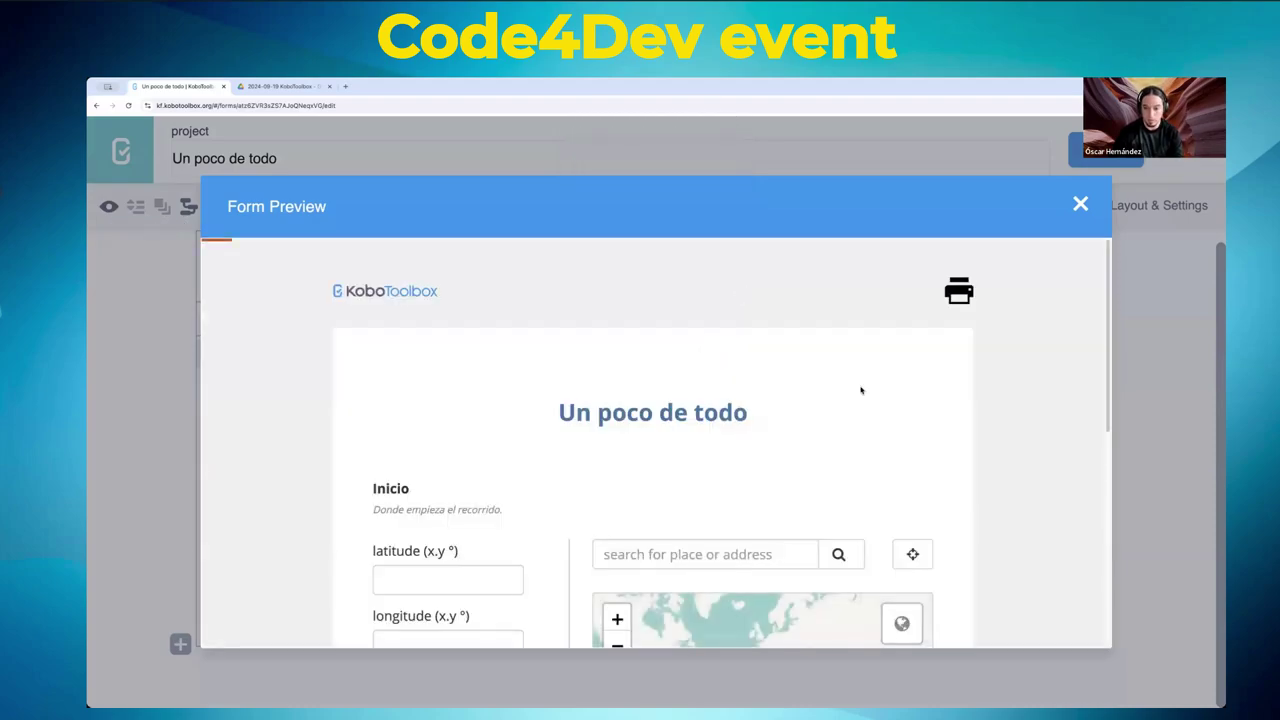
scroll(861, 390, "down", 5)
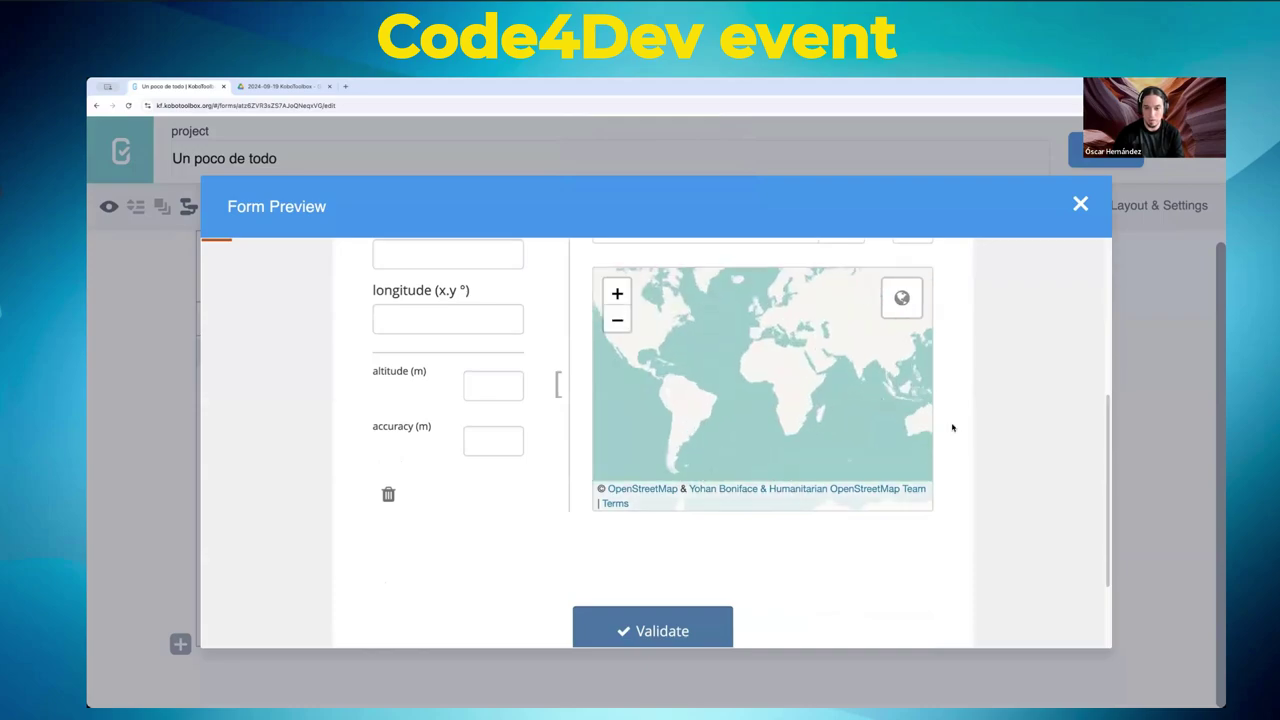
scroll(955, 426, "up", 5)
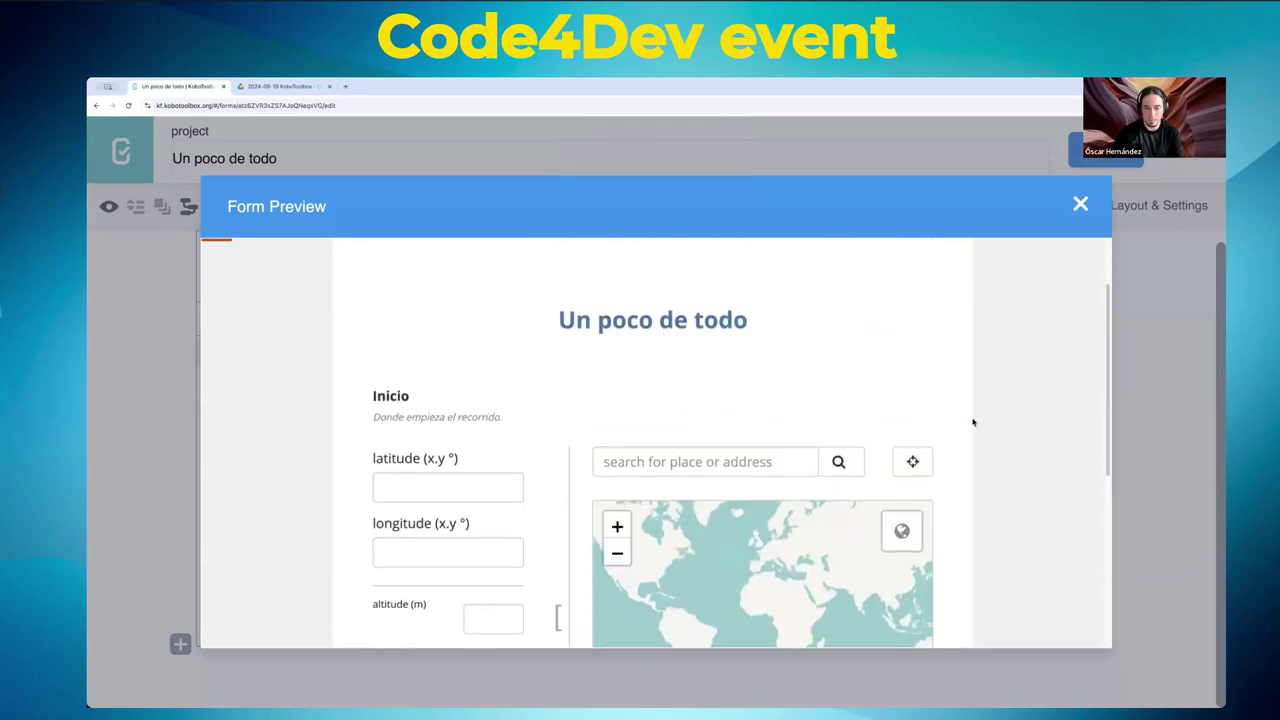
scroll(972, 422, "down", 1)
left_click(669, 418)
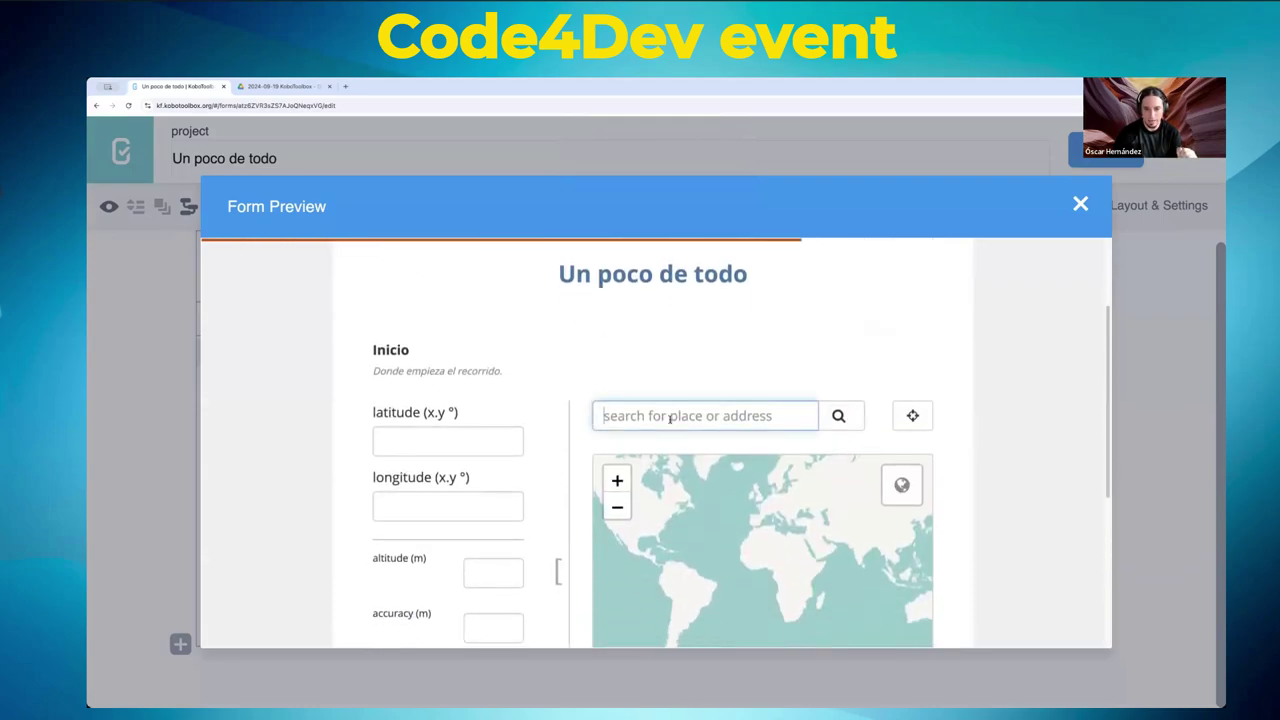
scroll(991, 446, "down", 2)
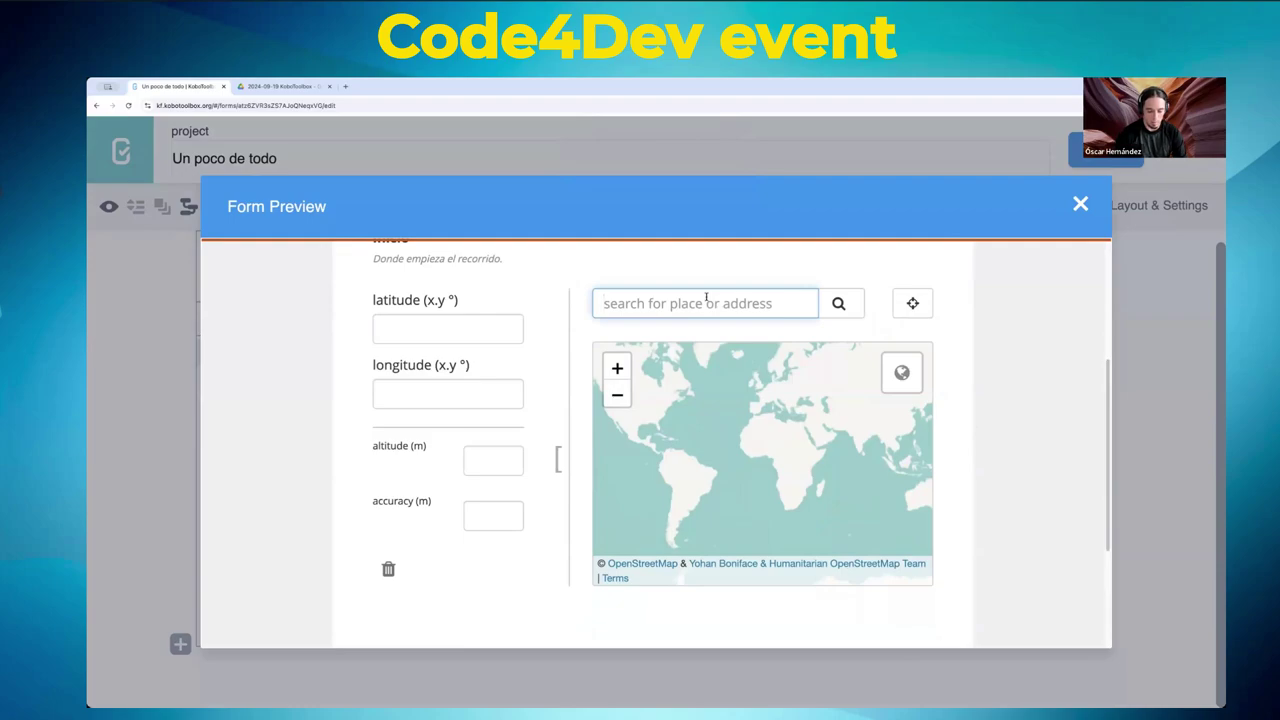
type("dupont c")
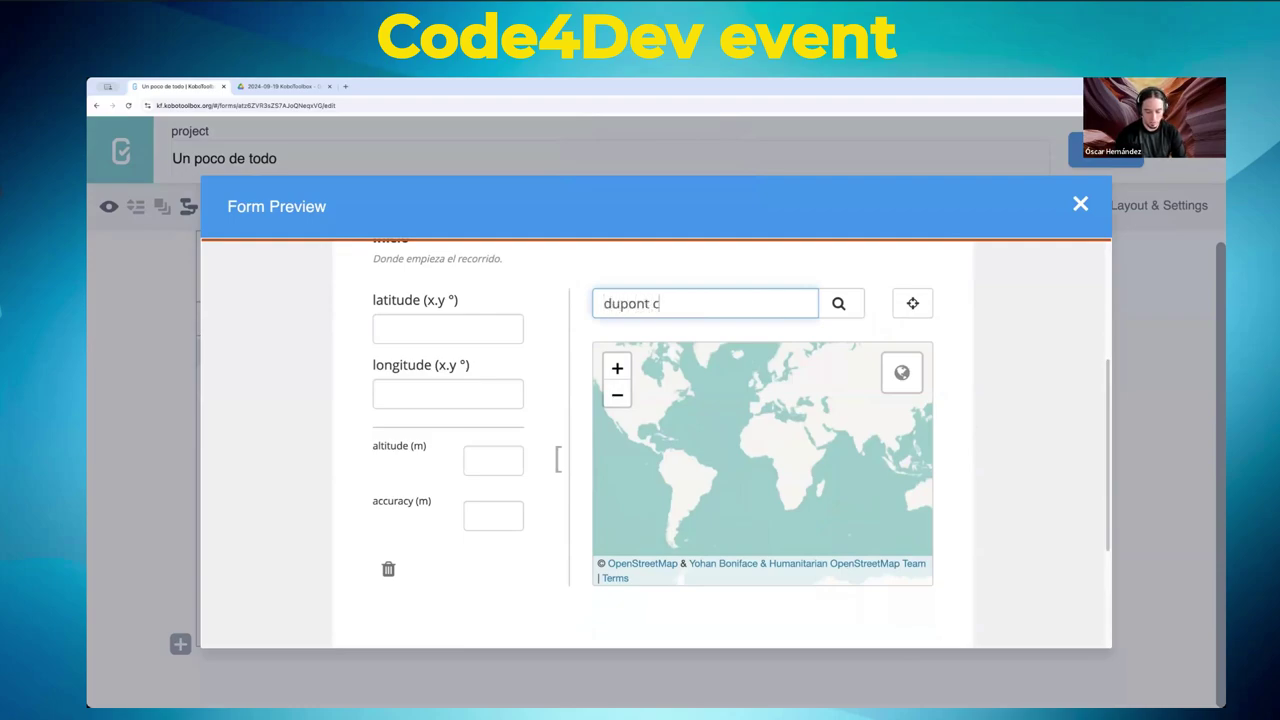
type("ircle")
left_click(851, 307)
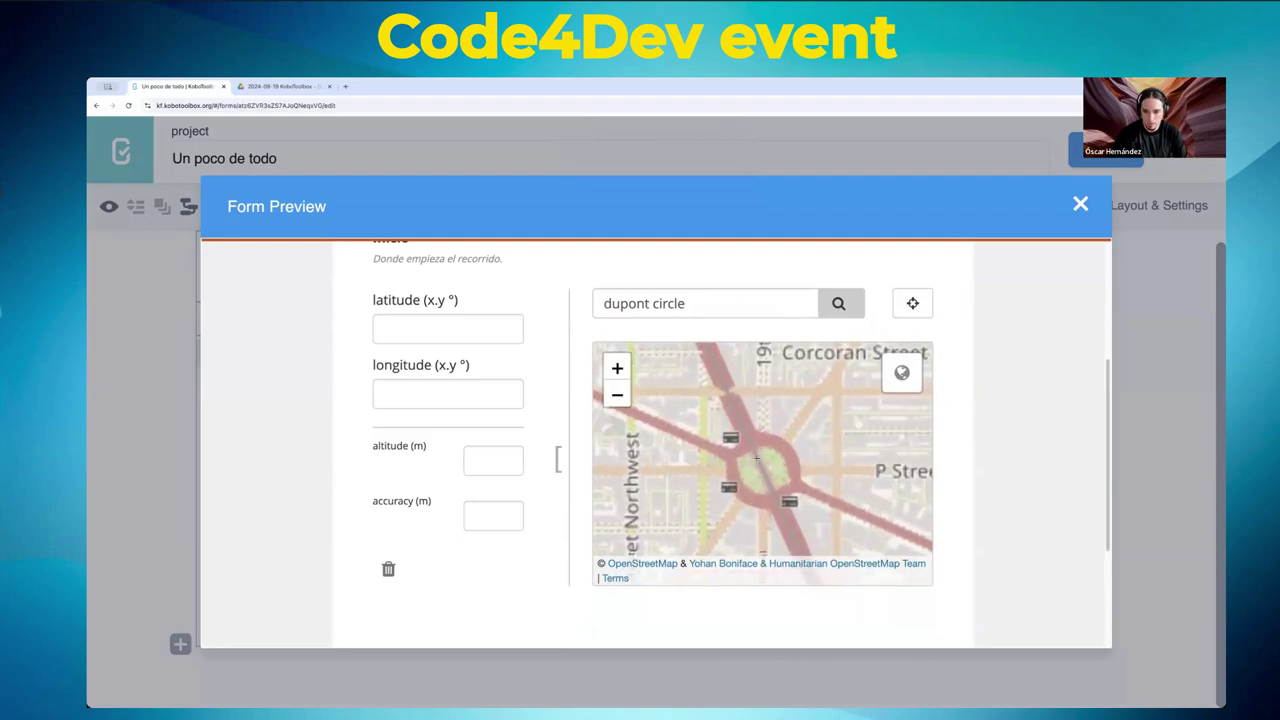
left_click(722, 410)
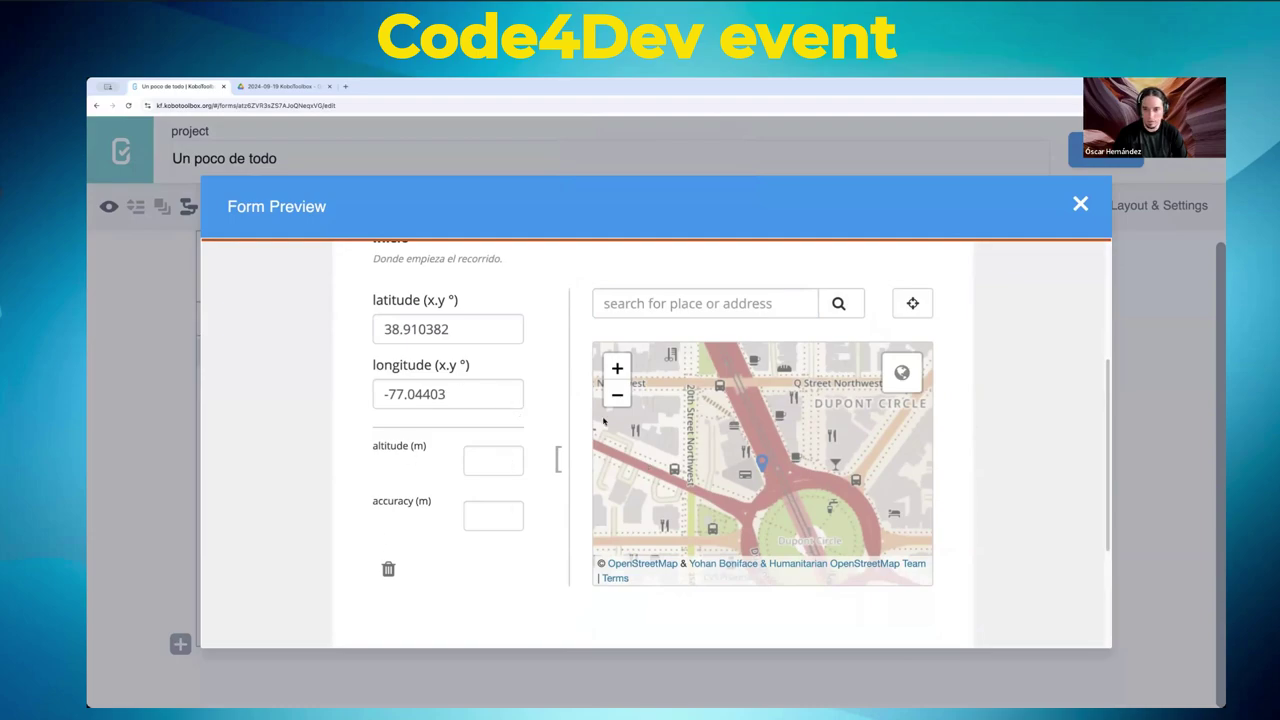
scroll(1010, 398, "up", 3)
scroll(1010, 398, "down", 5)
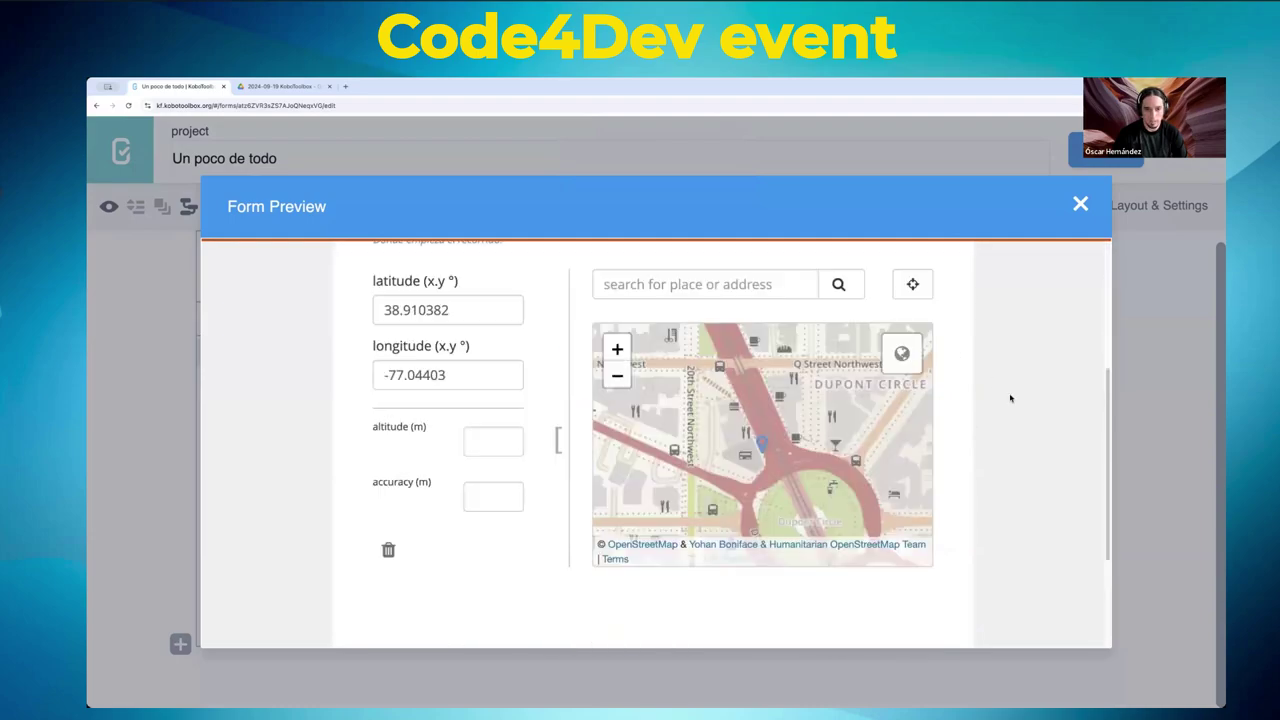
scroll(1010, 398, "up", 2)
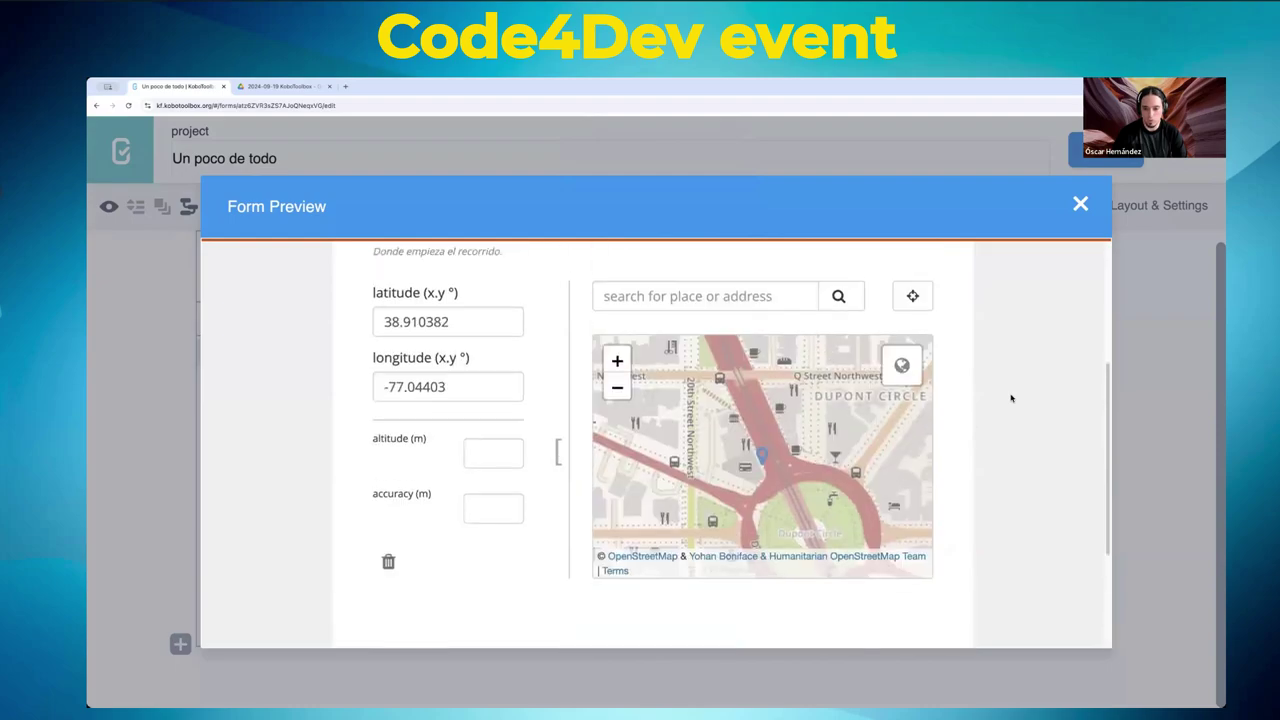
left_click(1080, 204)
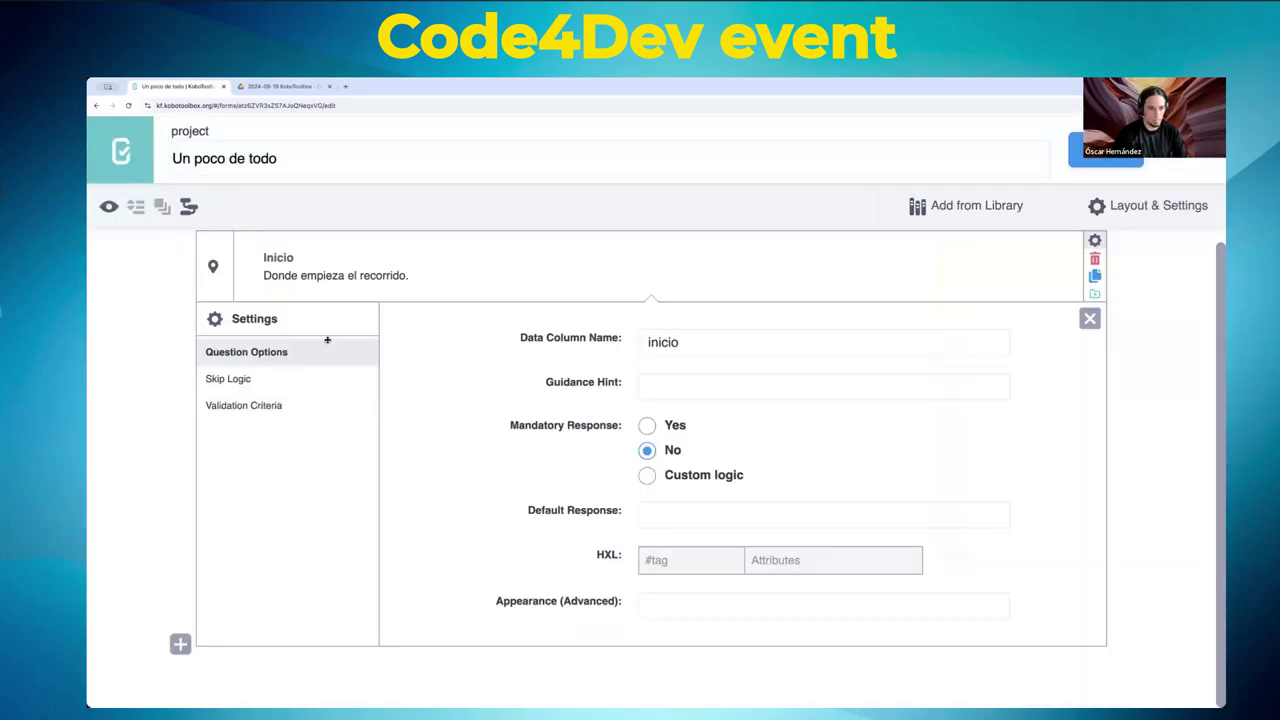
- Add a Point question named 'Destino' after Inicio
left_click(180, 645)
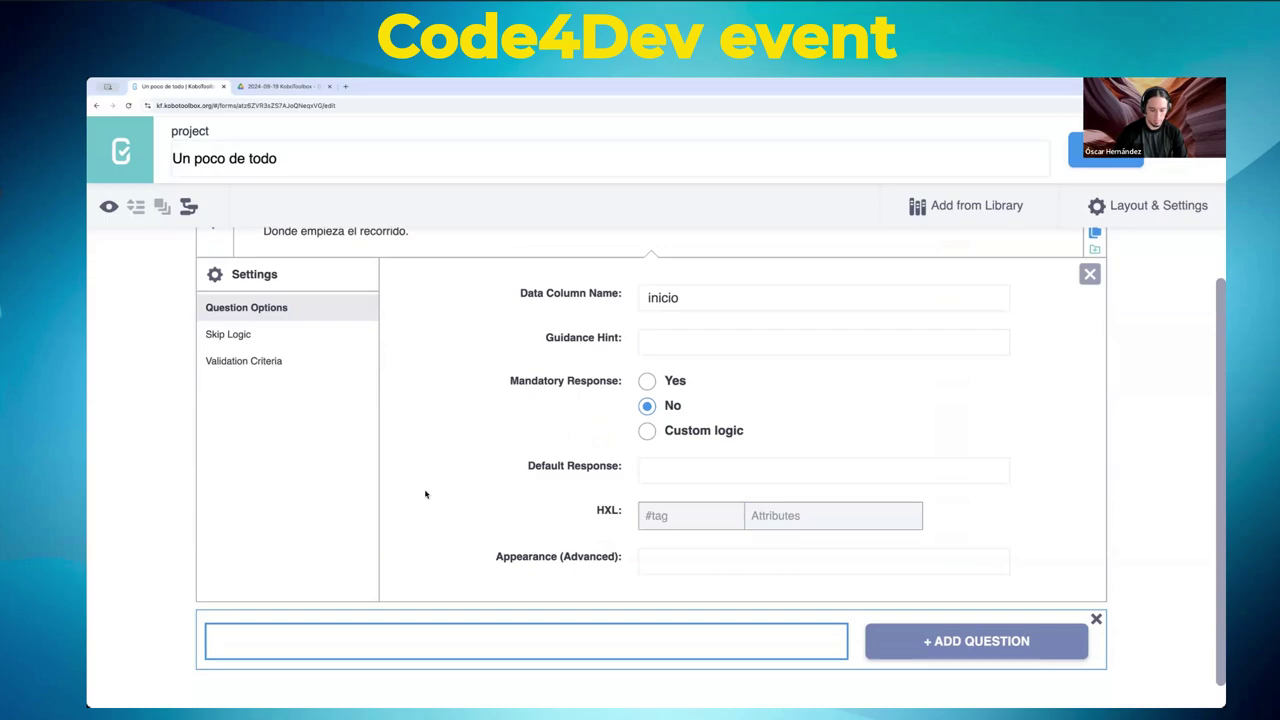
type("Destino")
key("Return")
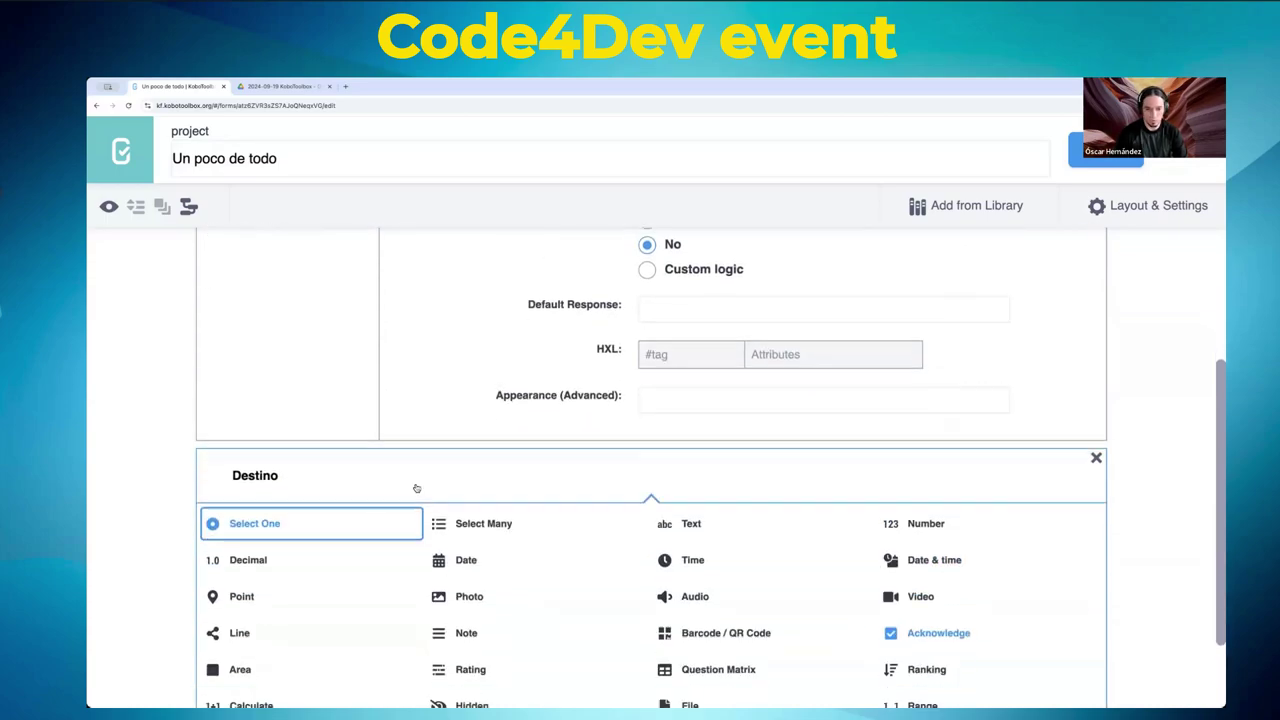
left_click(230, 596)
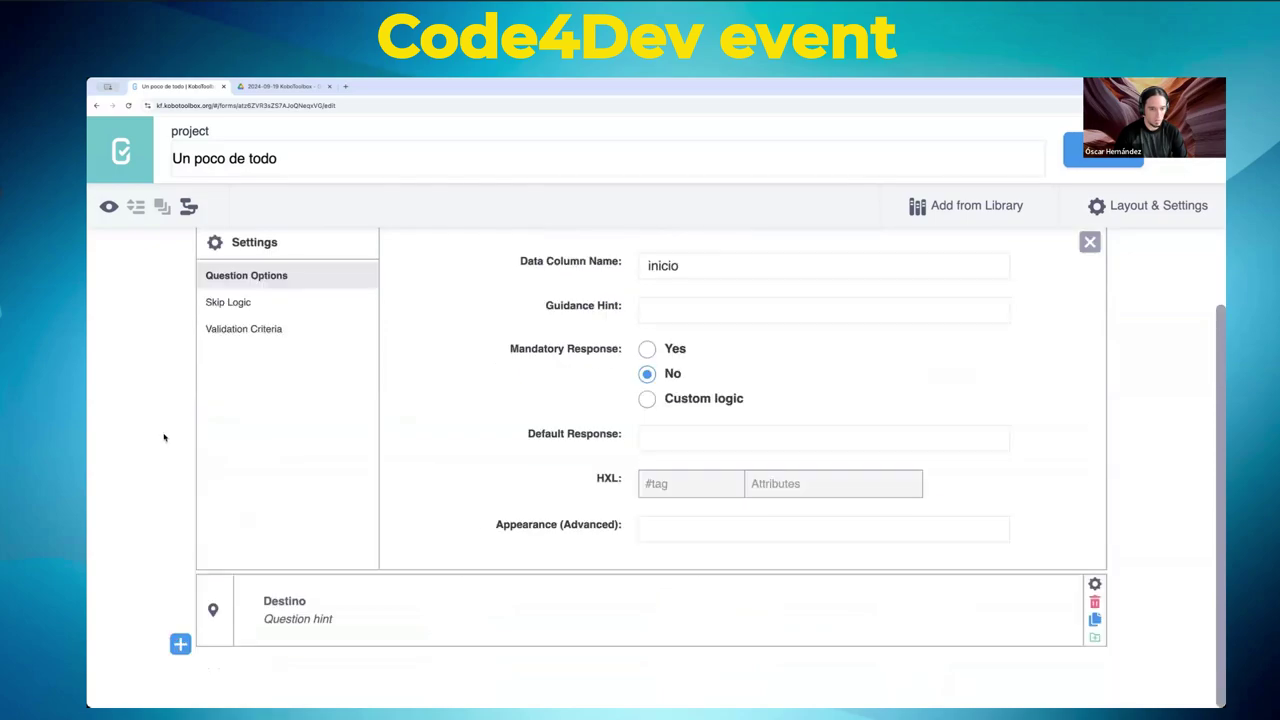
- Give Destino the column name destino and set Mandatory Response to Yes
left_click(1094, 584)
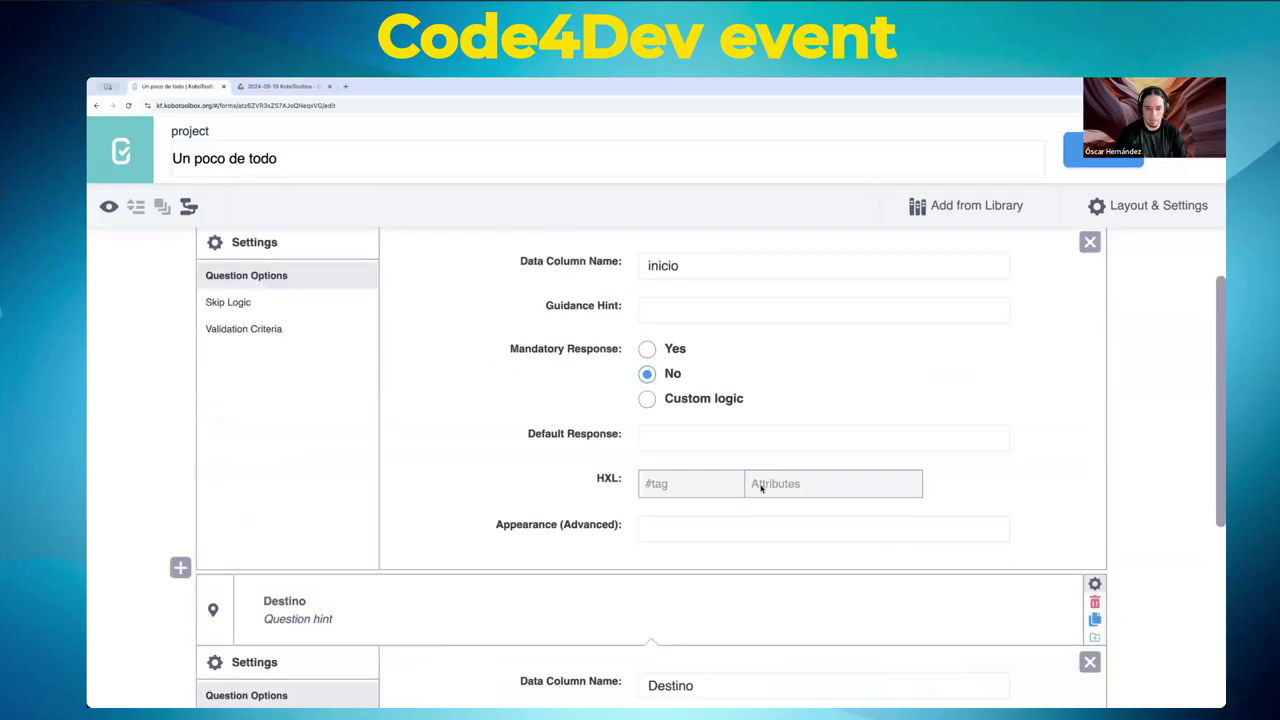
scroll(760, 487, "down", 4)
double_click(670, 342)
type("des")
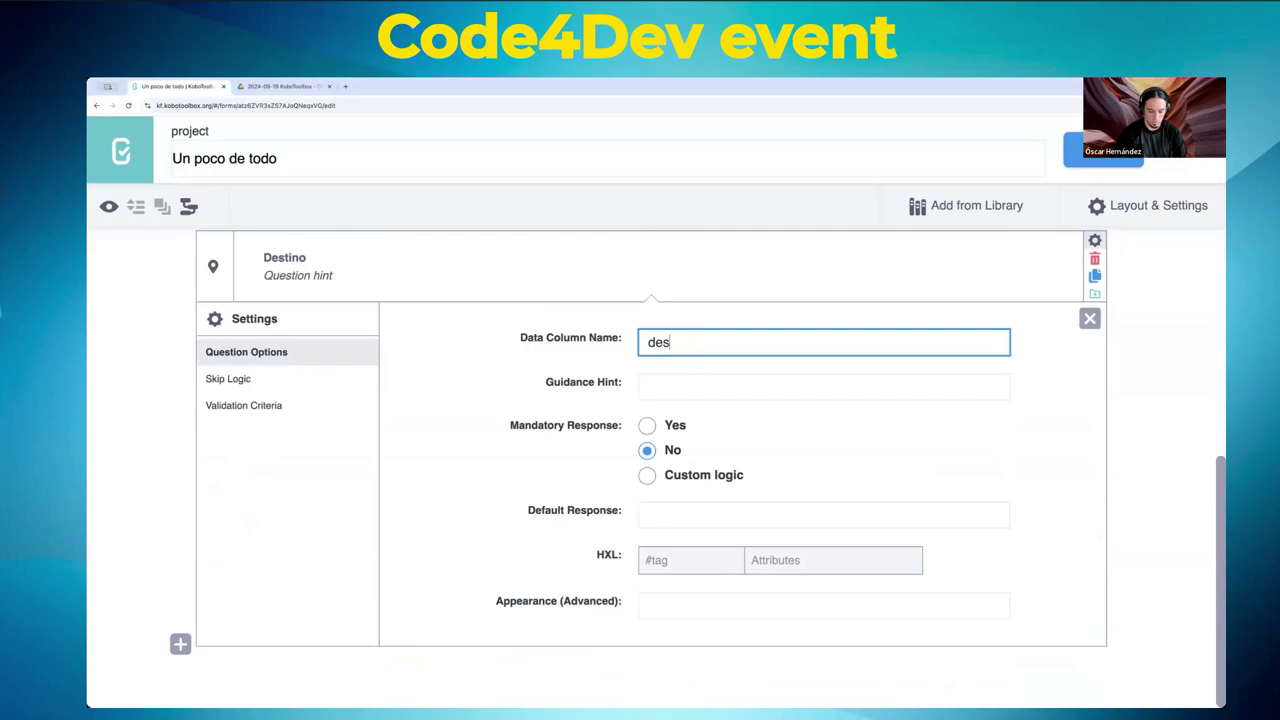
type("tino")
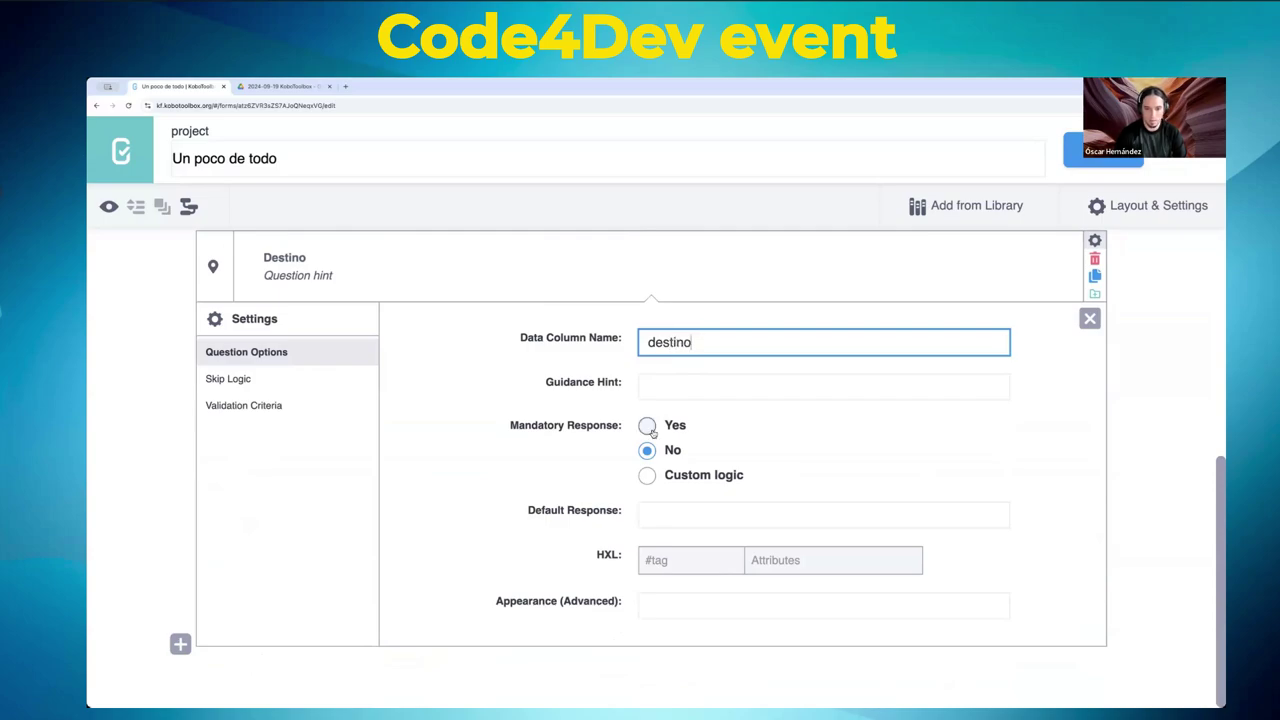
left_click(646, 426)
scroll(135, 387, "up", 5)
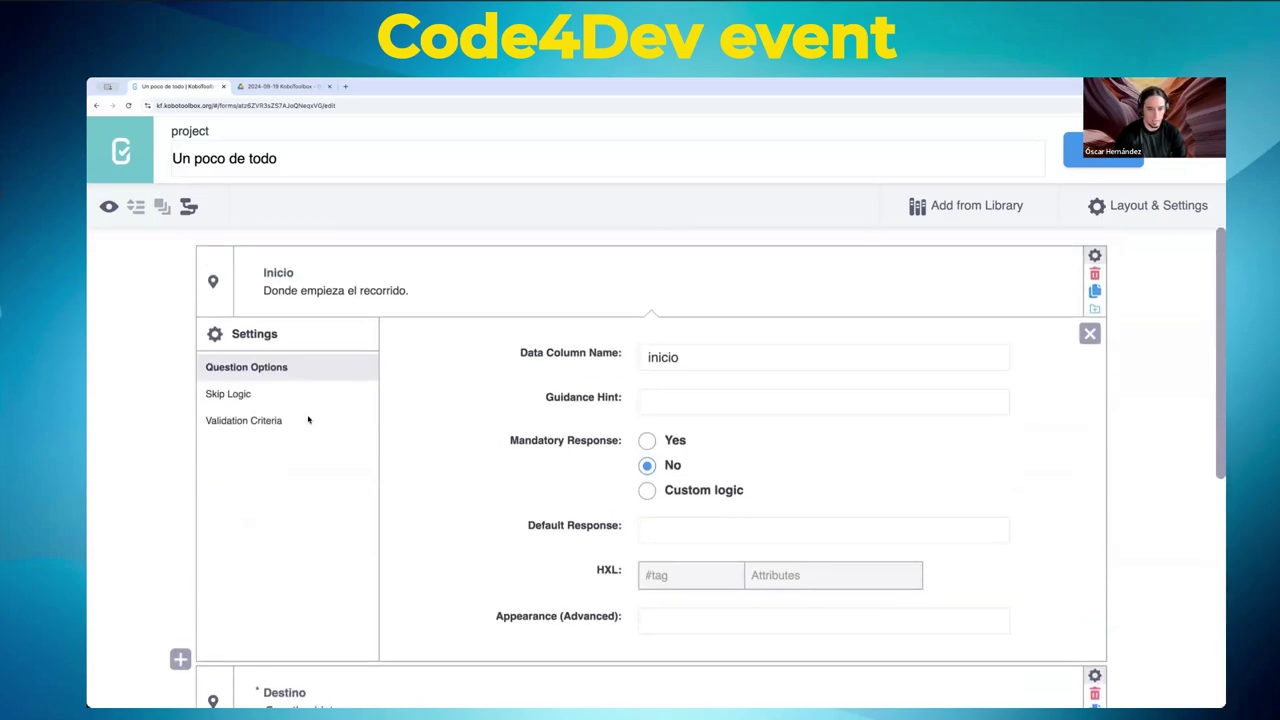
- Set the Inicio question's Mandatory Response to Yes
left_click(646, 440)
scroll(422, 430, "down", 3)
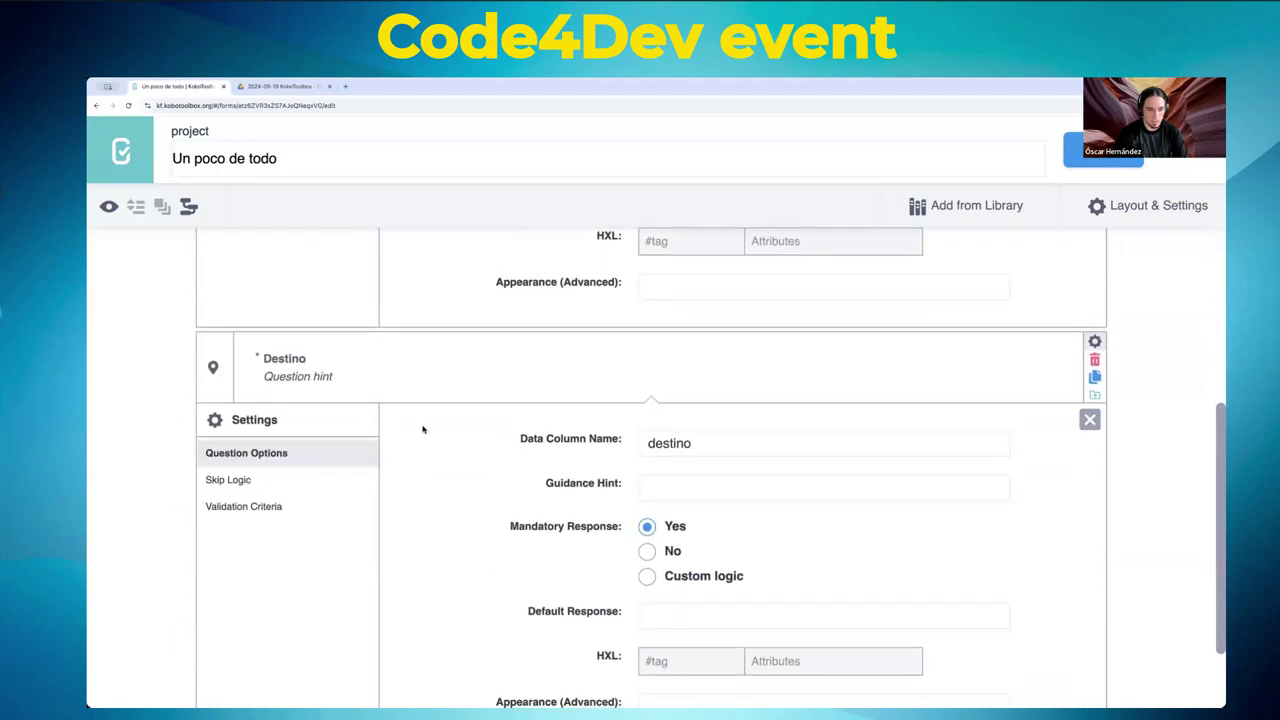
scroll(420, 433, "up", 1)
scroll(420, 433, "down", 1)
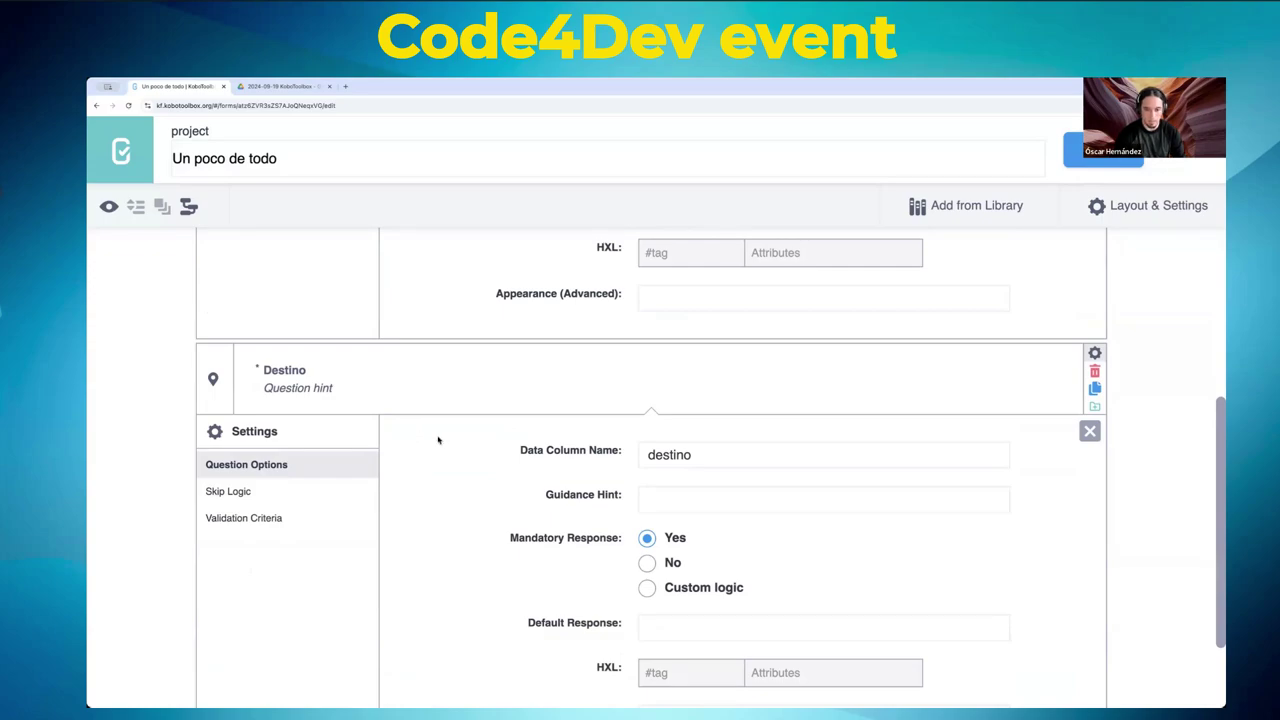
scroll(477, 440, "down", 1)
scroll(477, 440, "up", 4)
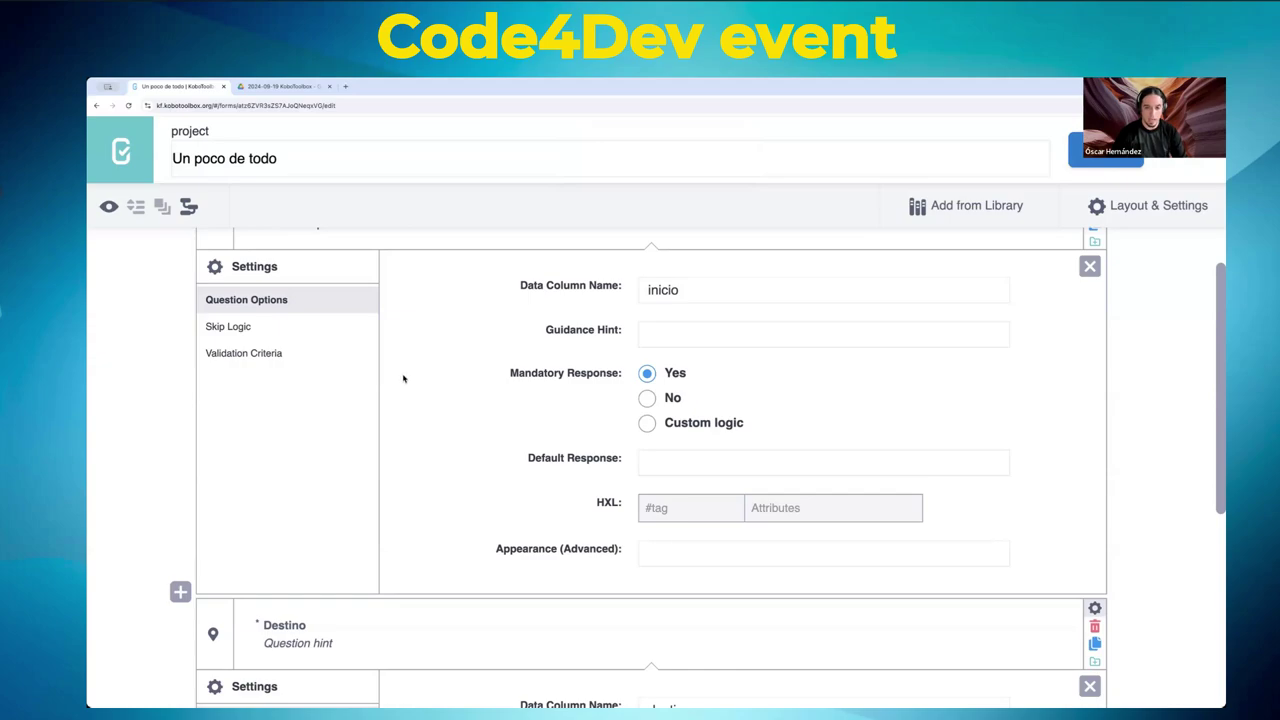
- Pick placement-map for Inicio's appearance, then clear the field, including pasted tiene_trabajo text
left_click(706, 565)
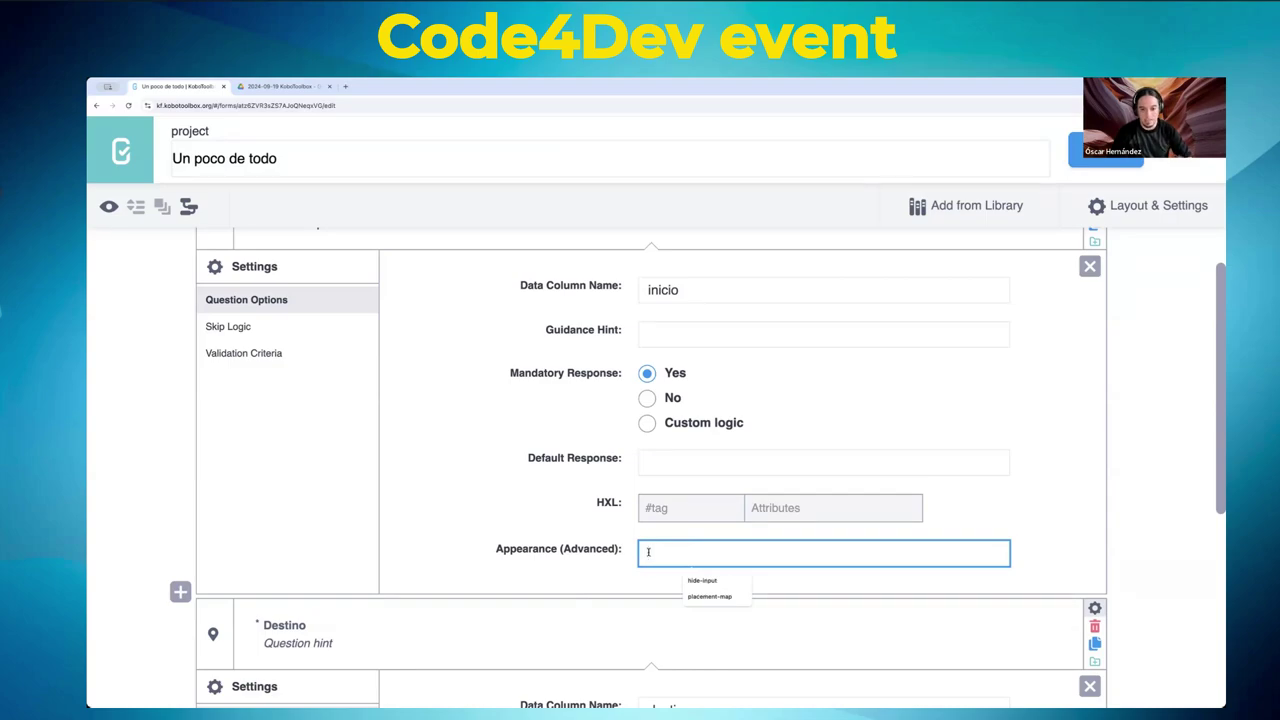
left_click(706, 596)
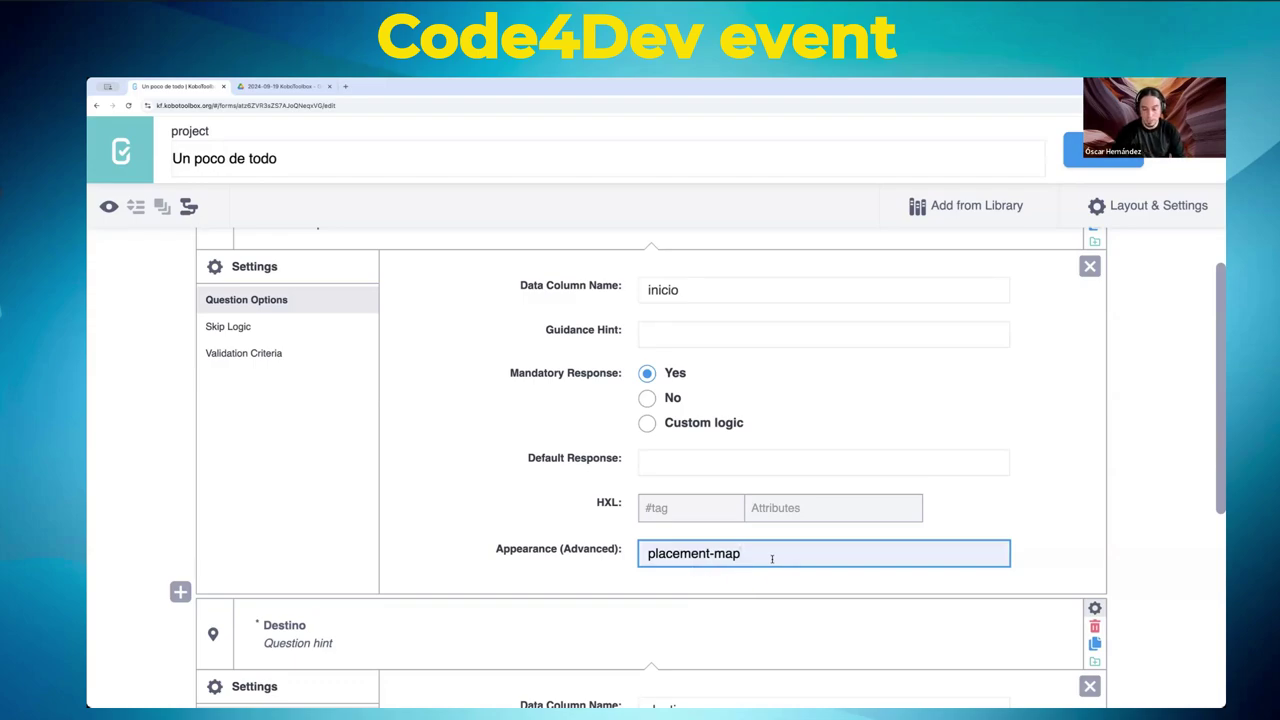
key("ctrl+a")
key("BackSpace")
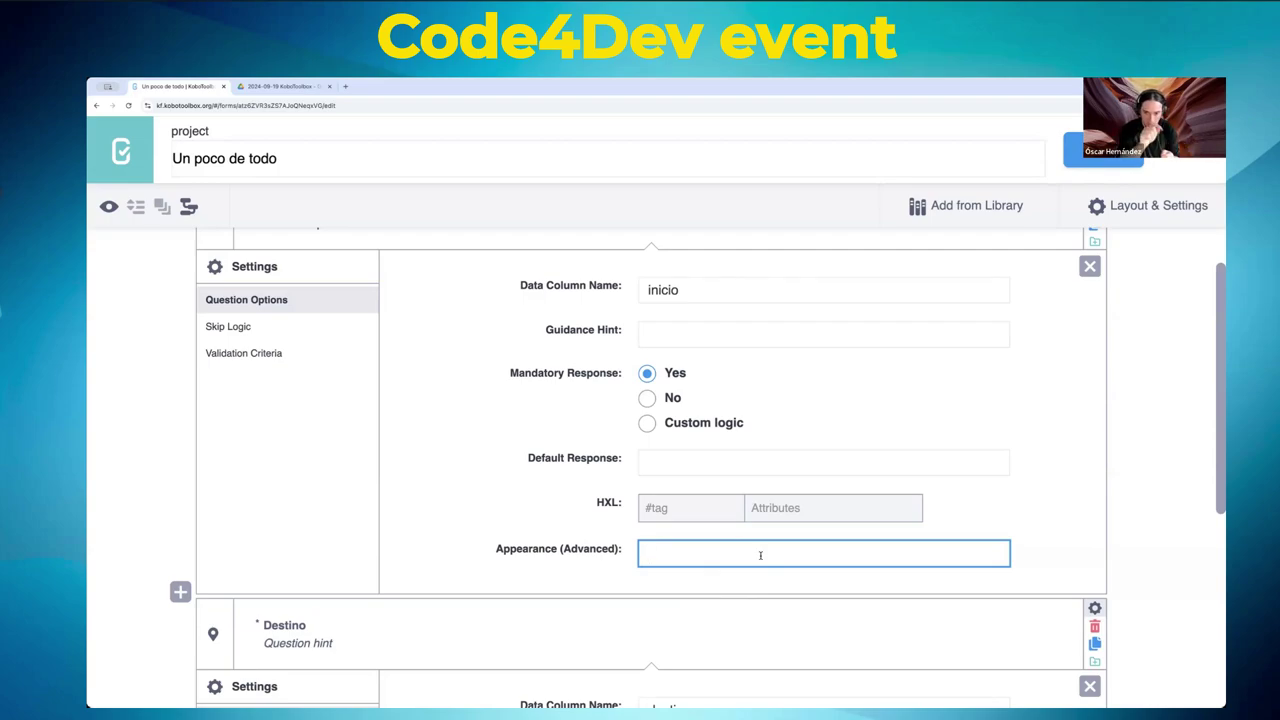
type("tiene_trabajo")
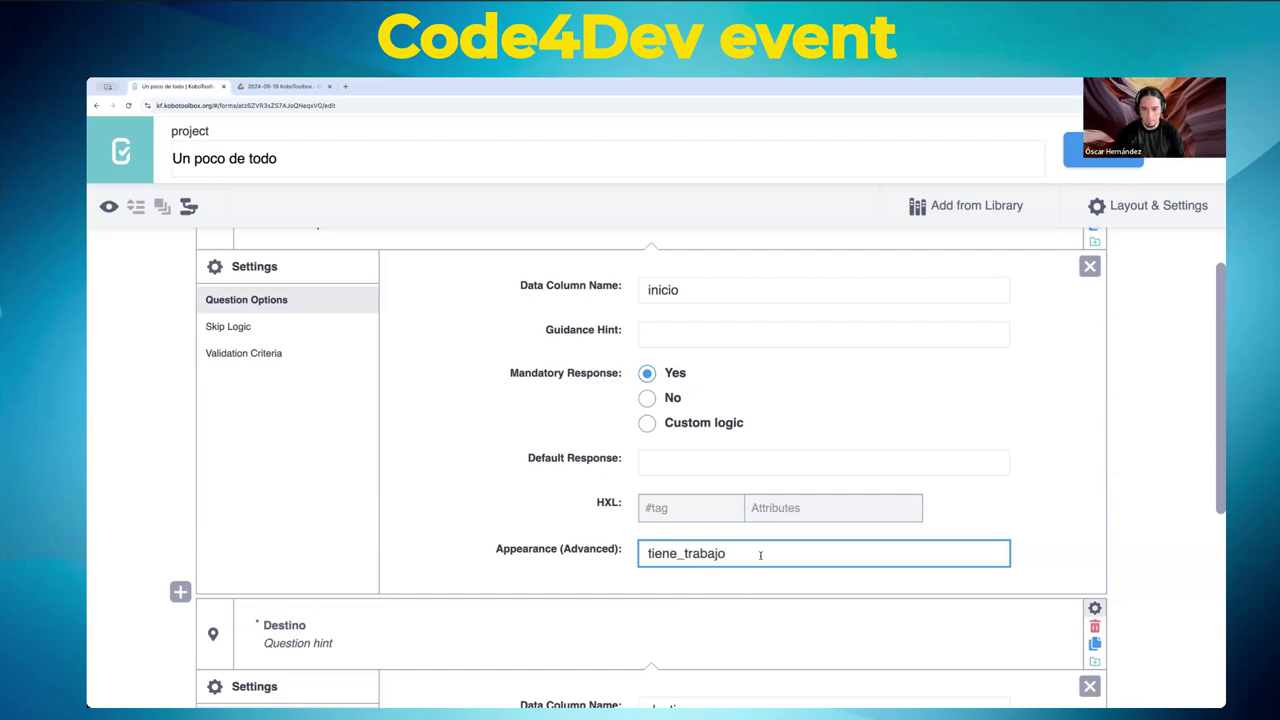
key("ctrl+a")
key("BackSpace")
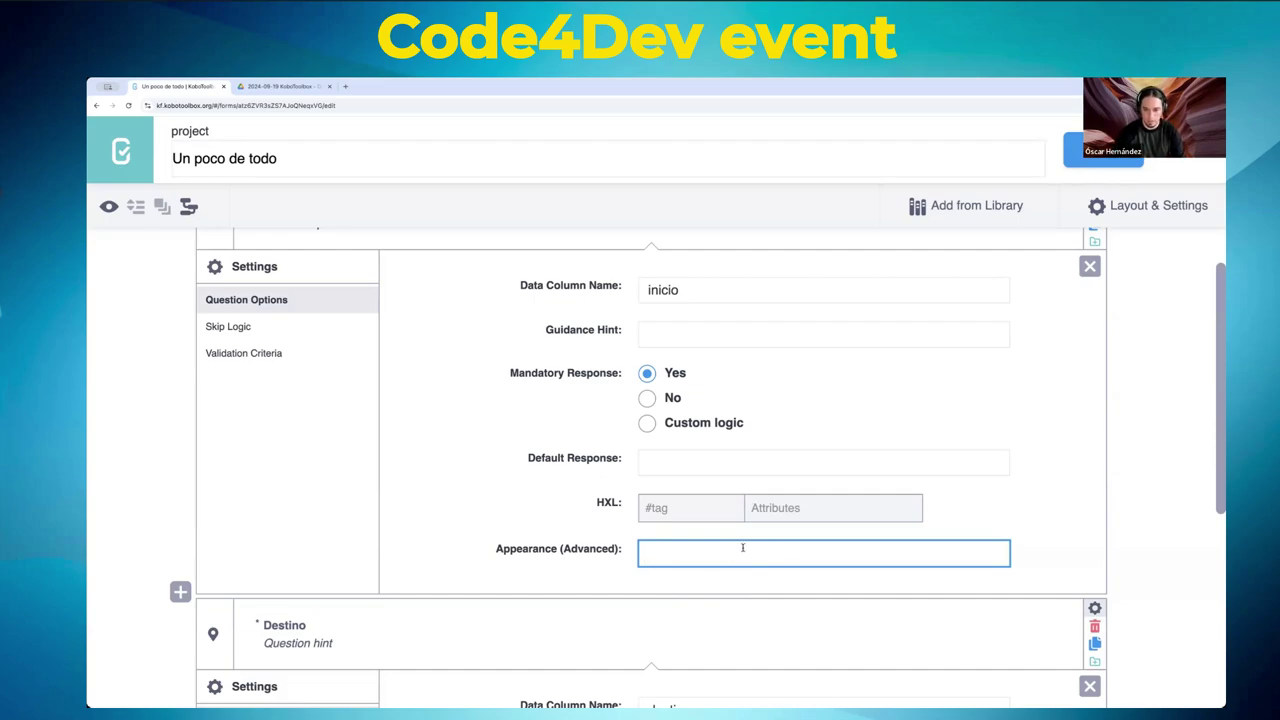
- Set Inicio's appearance to placement-map again and save the form
left_click(738, 553)
left_click(709, 596)
left_click(538, 561)
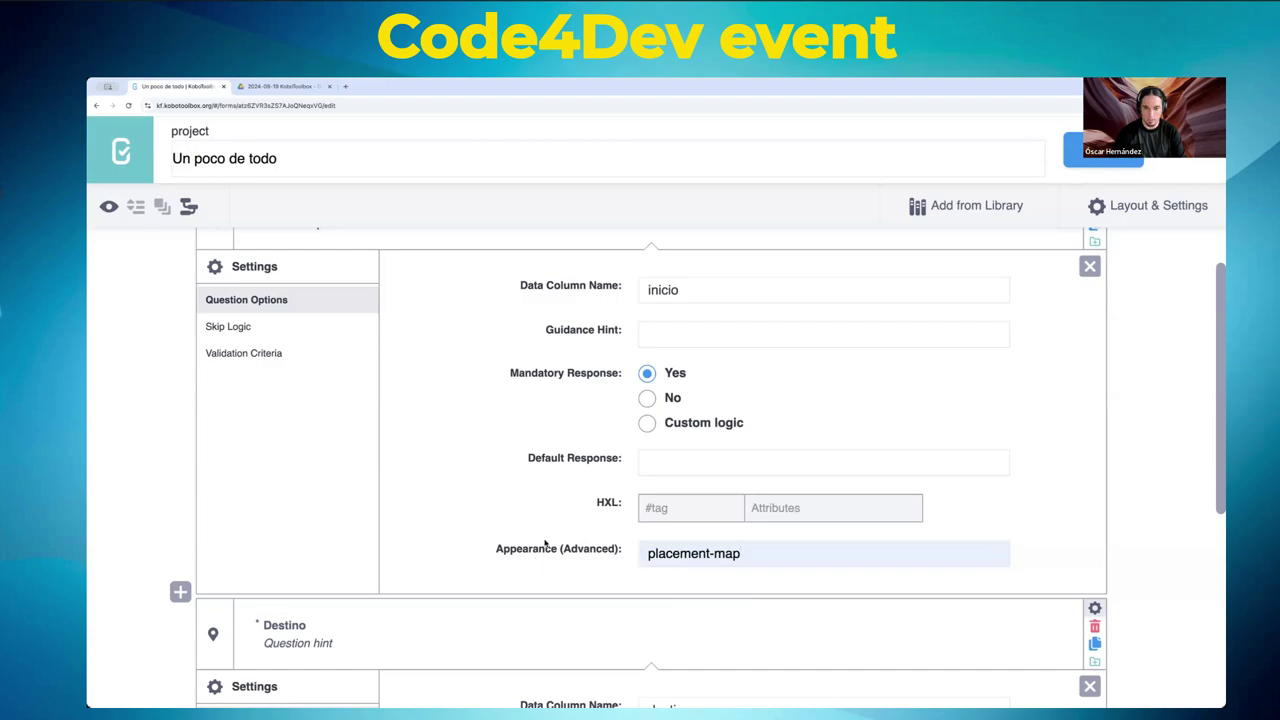
left_click(1076, 150)
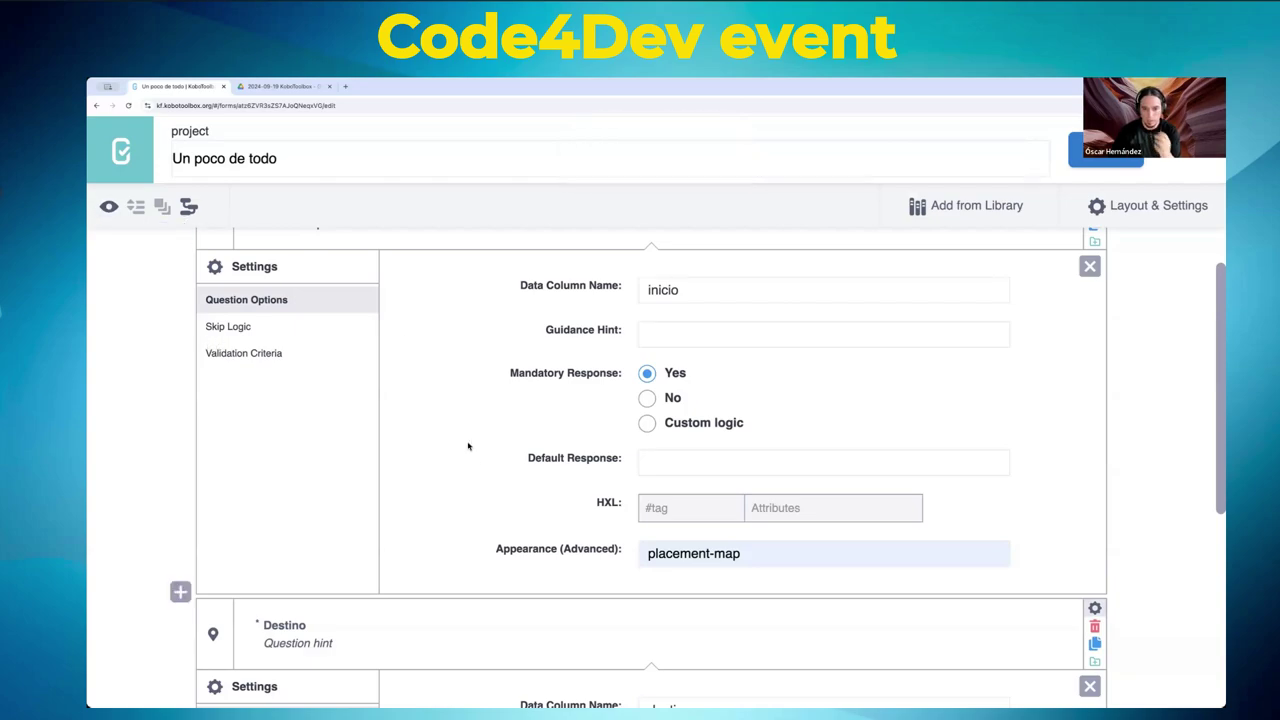
scroll(458, 446, "down", 3)
scroll(458, 446, "up", 4)
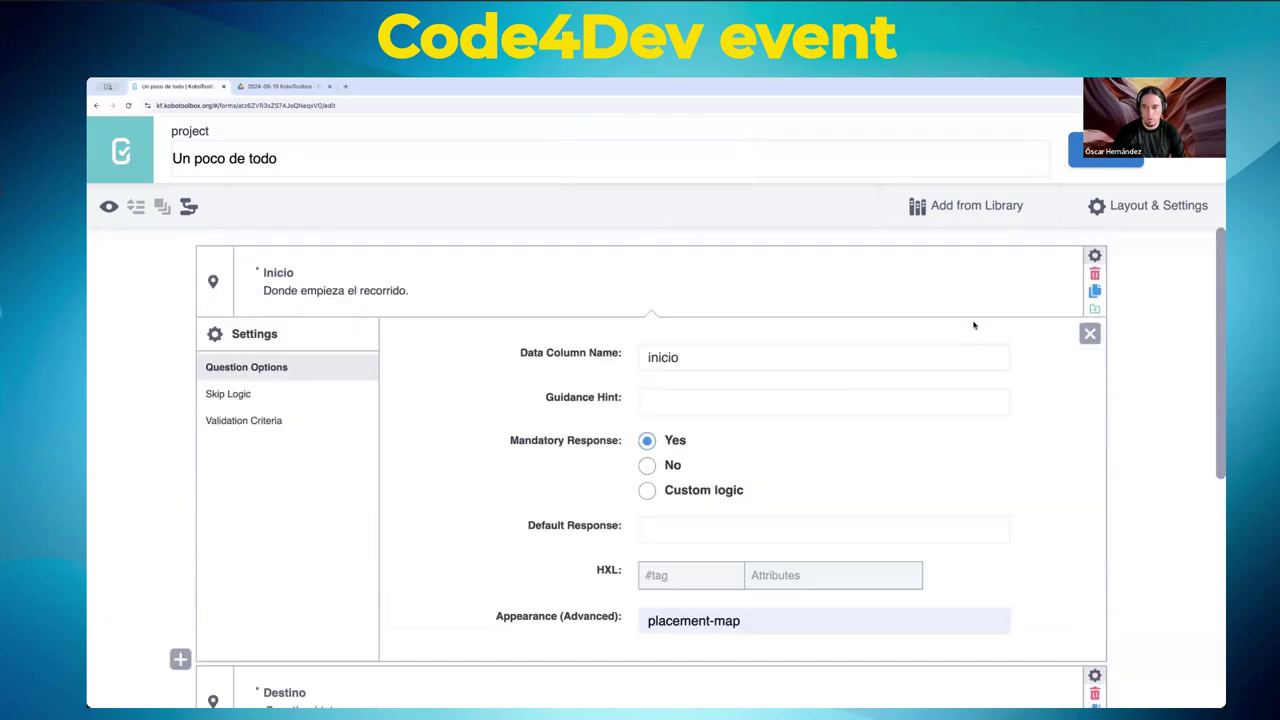
scroll(166, 269, "down", 5)
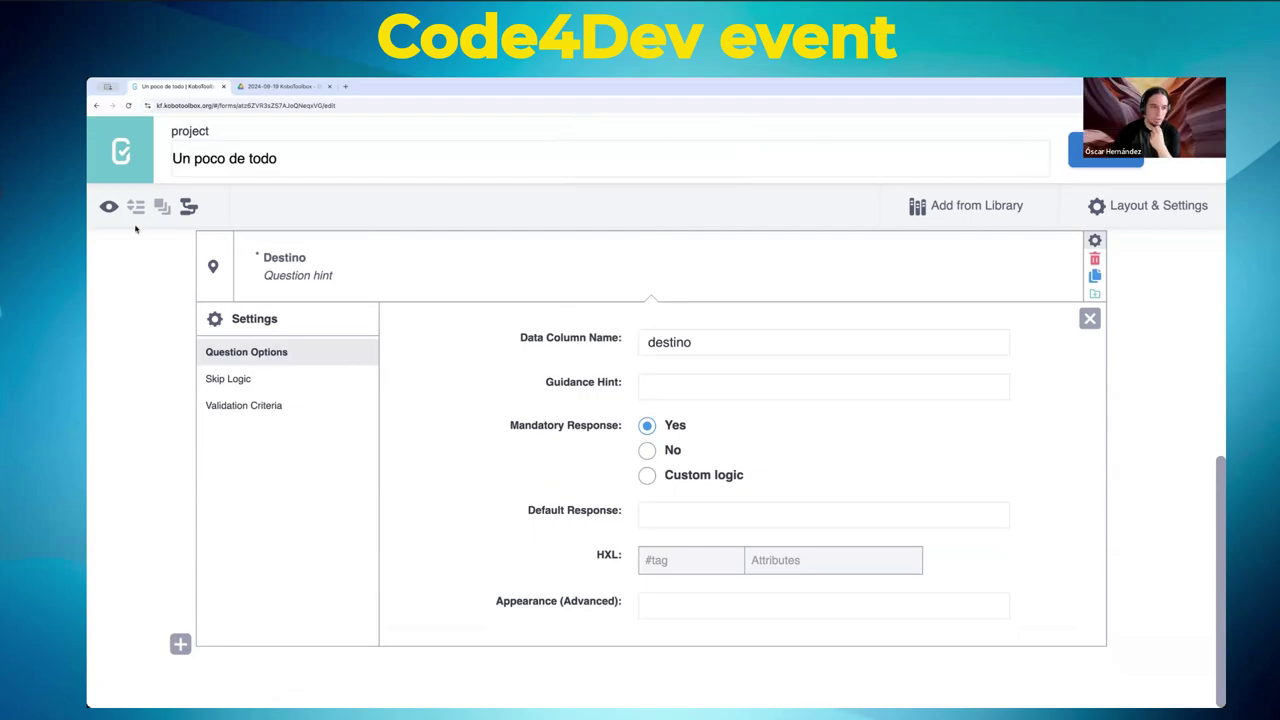
left_click(108, 208)
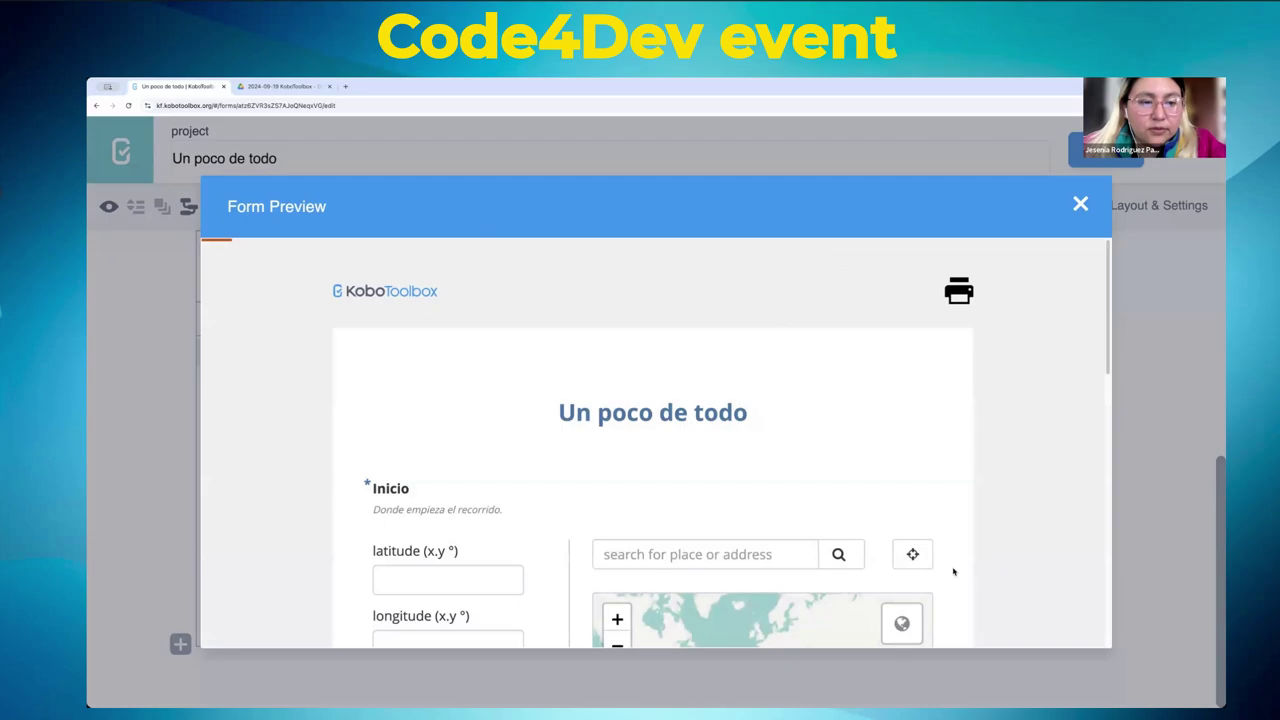
scroll(915, 560, "down", 3)
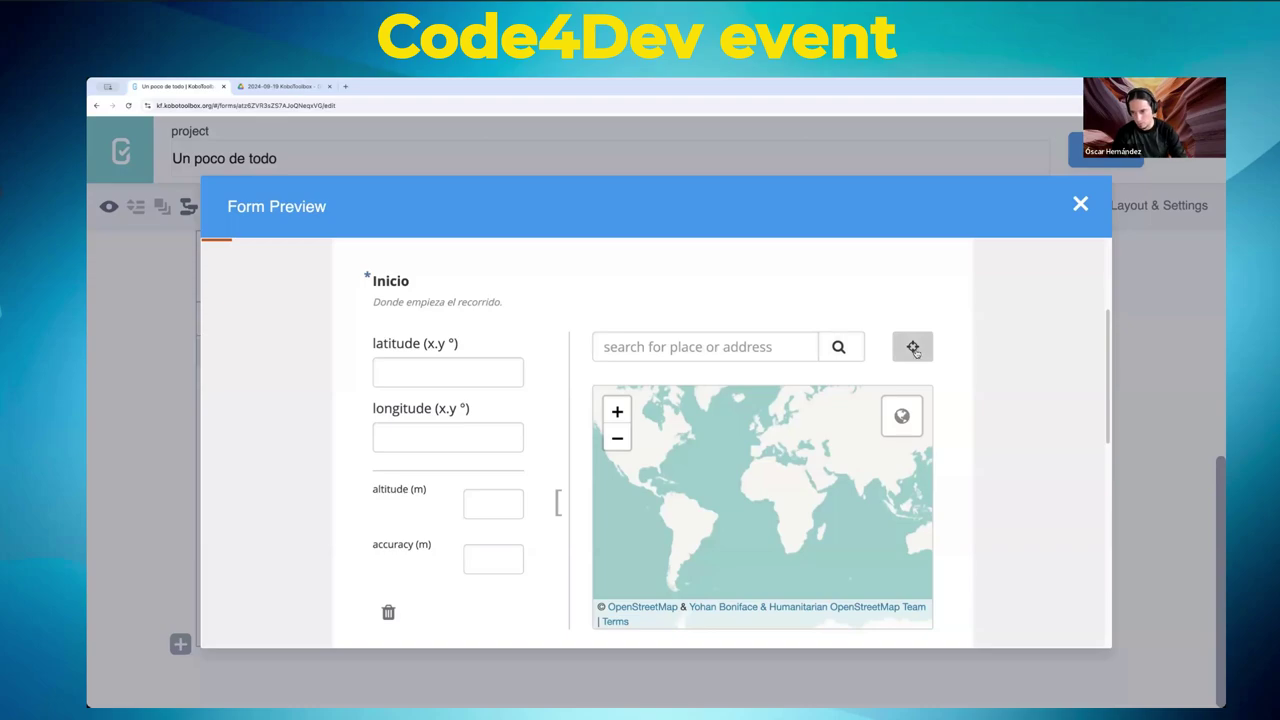
left_click(1087, 209)
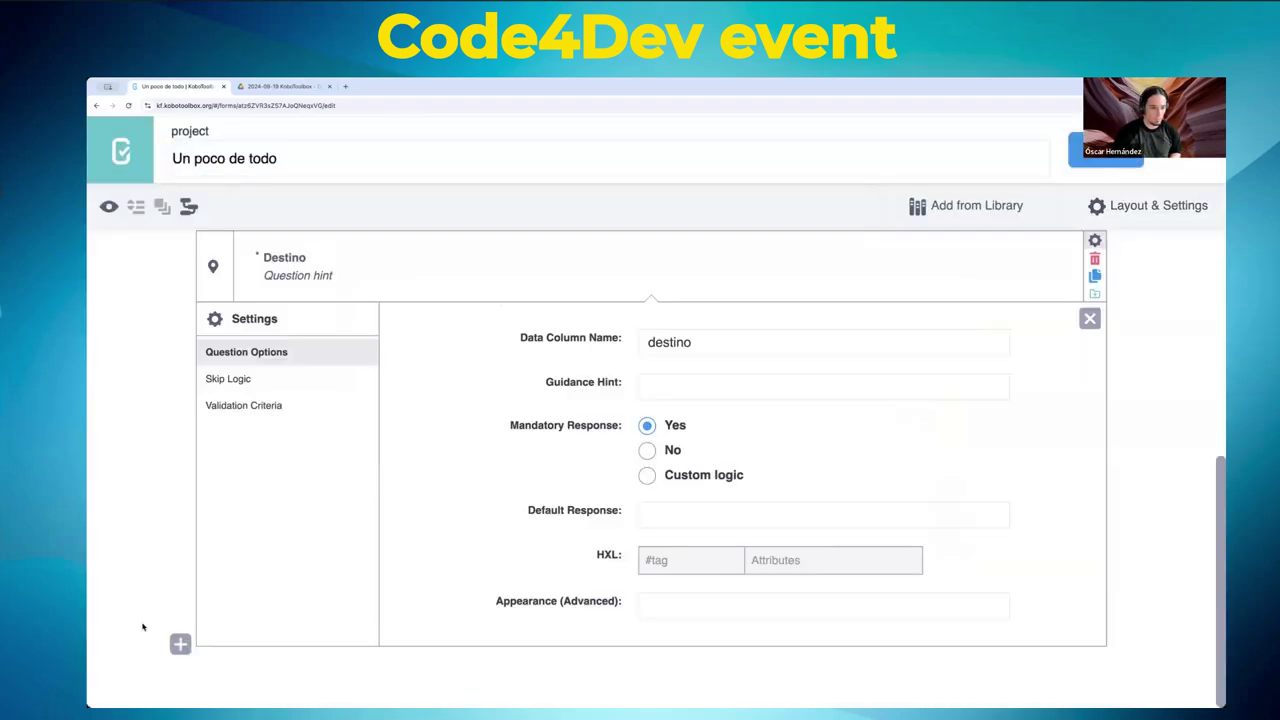
- Add two Photo questions, 'Fotografia' and 'Firma', at the end of the form
left_click(180, 644)
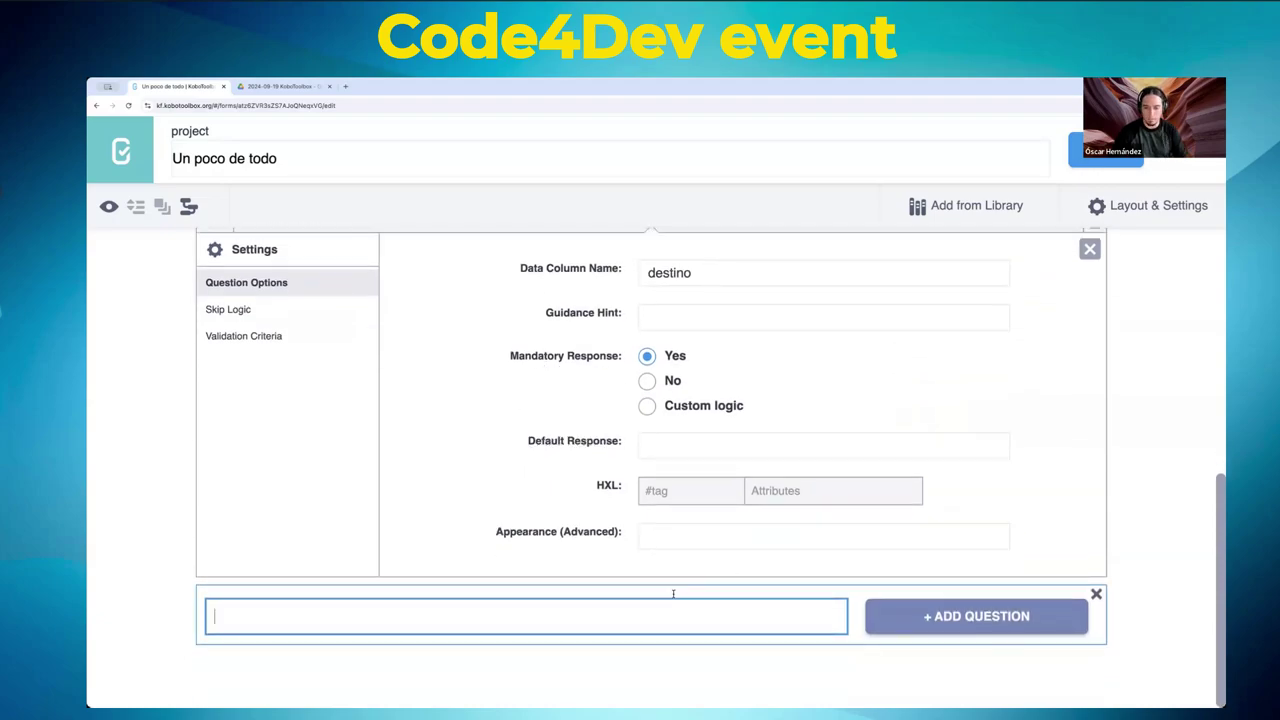
type("Fotografia")
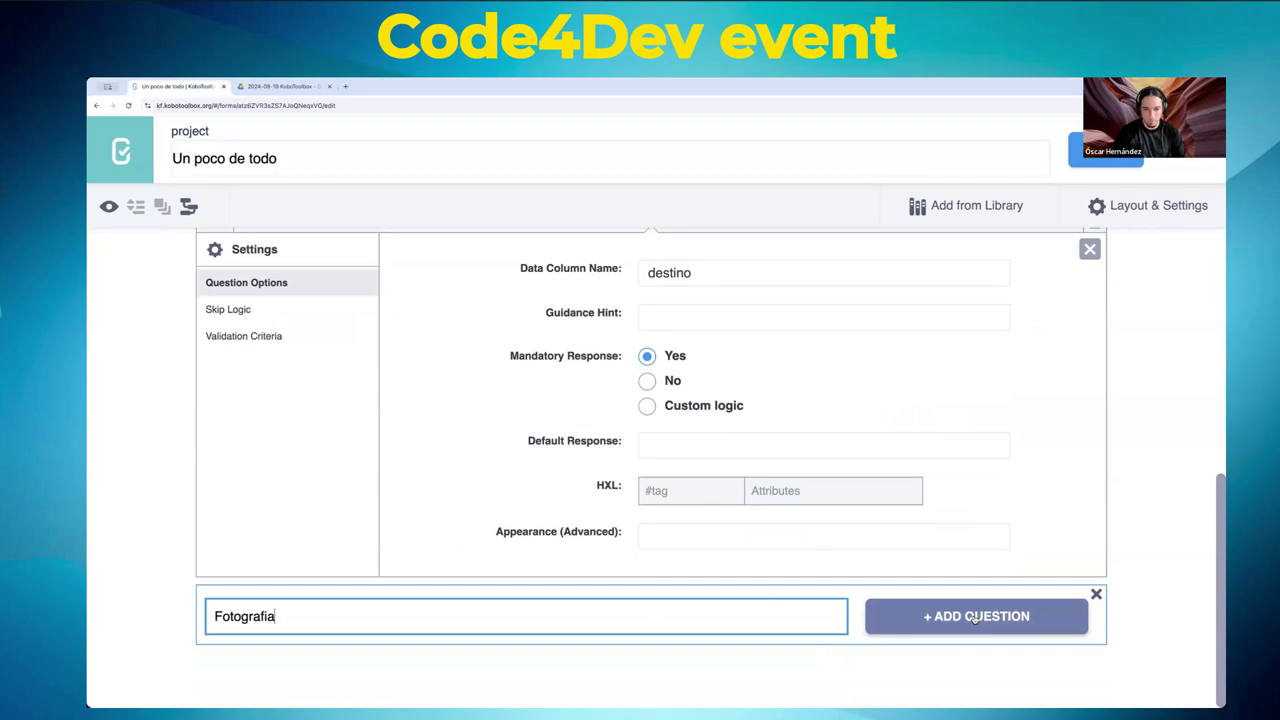
left_click(975, 619)
left_click(458, 497)
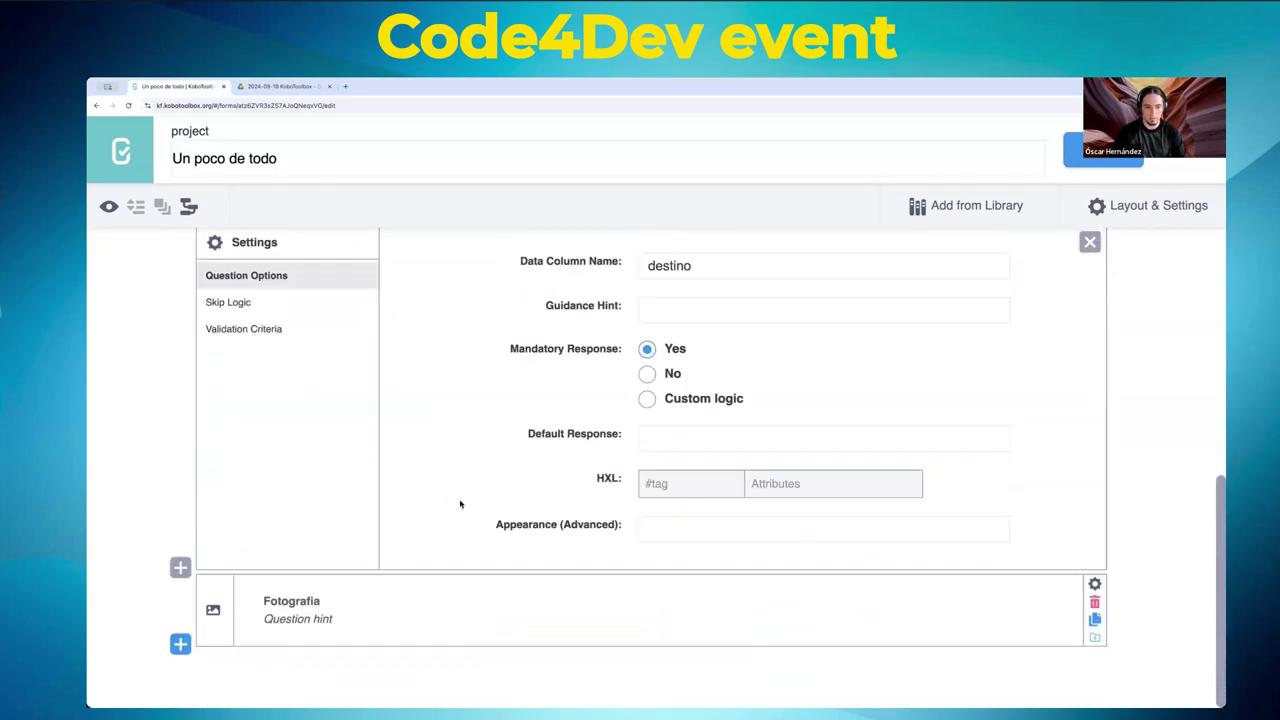
left_click(180, 644)
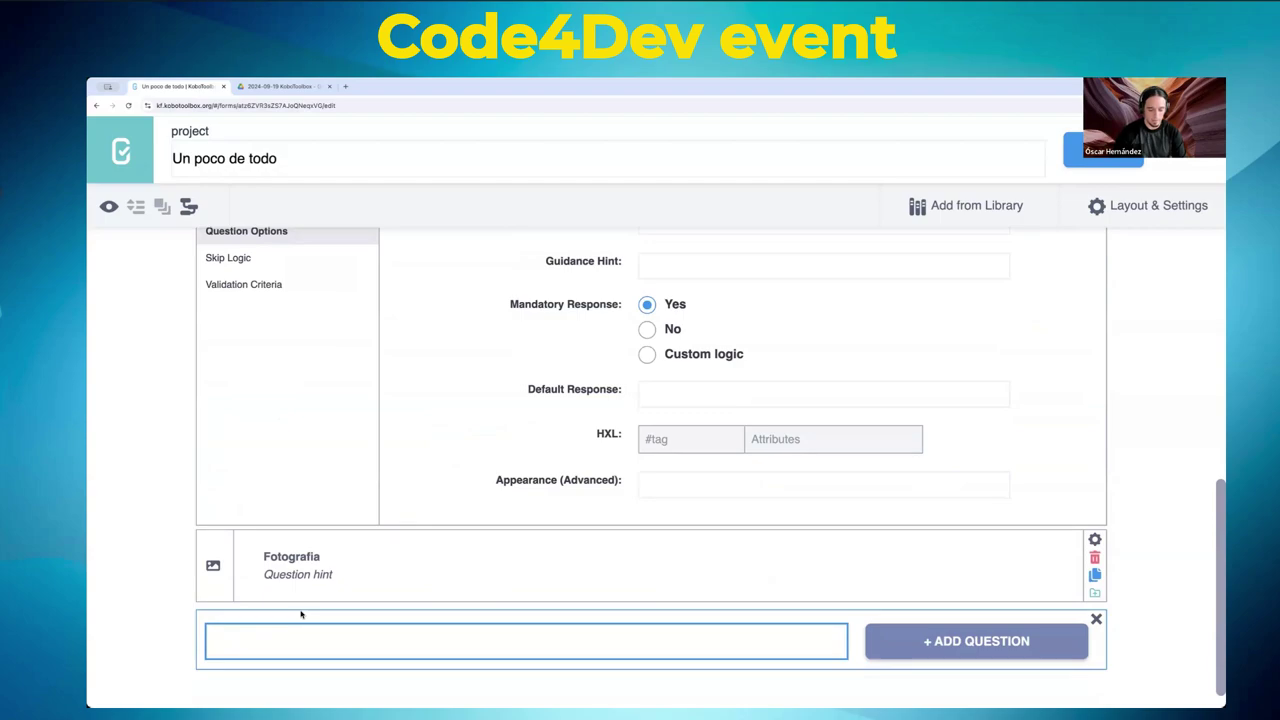
type("Firma")
key("Return")
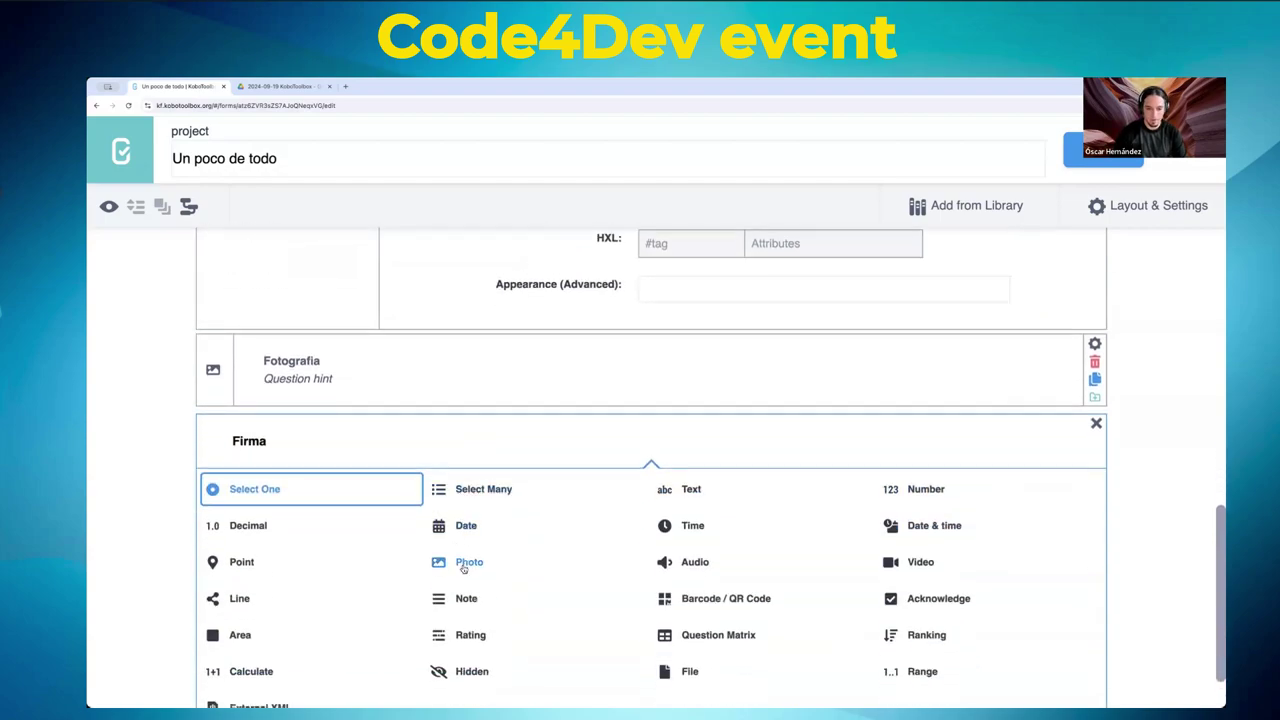
left_click(467, 563)
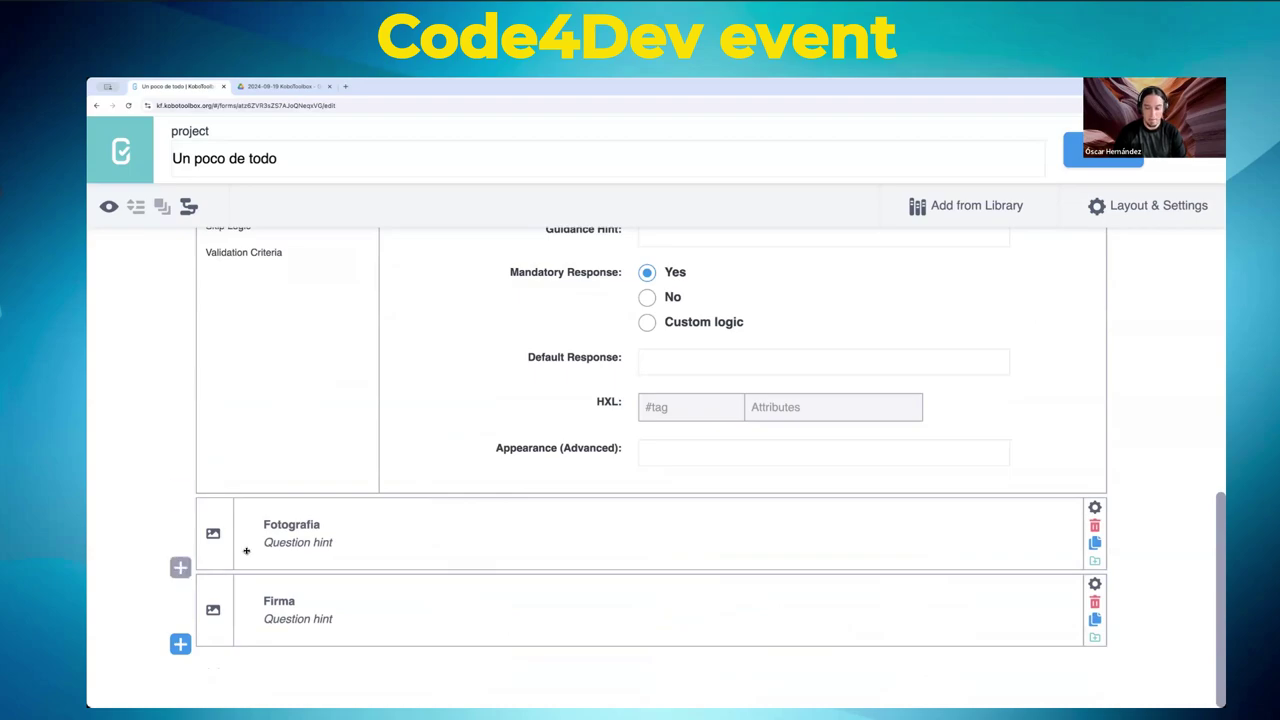
- Set Firma's Appearance (Advanced) to signature
left_click(1090, 585)
scroll(832, 480, "down", 4)
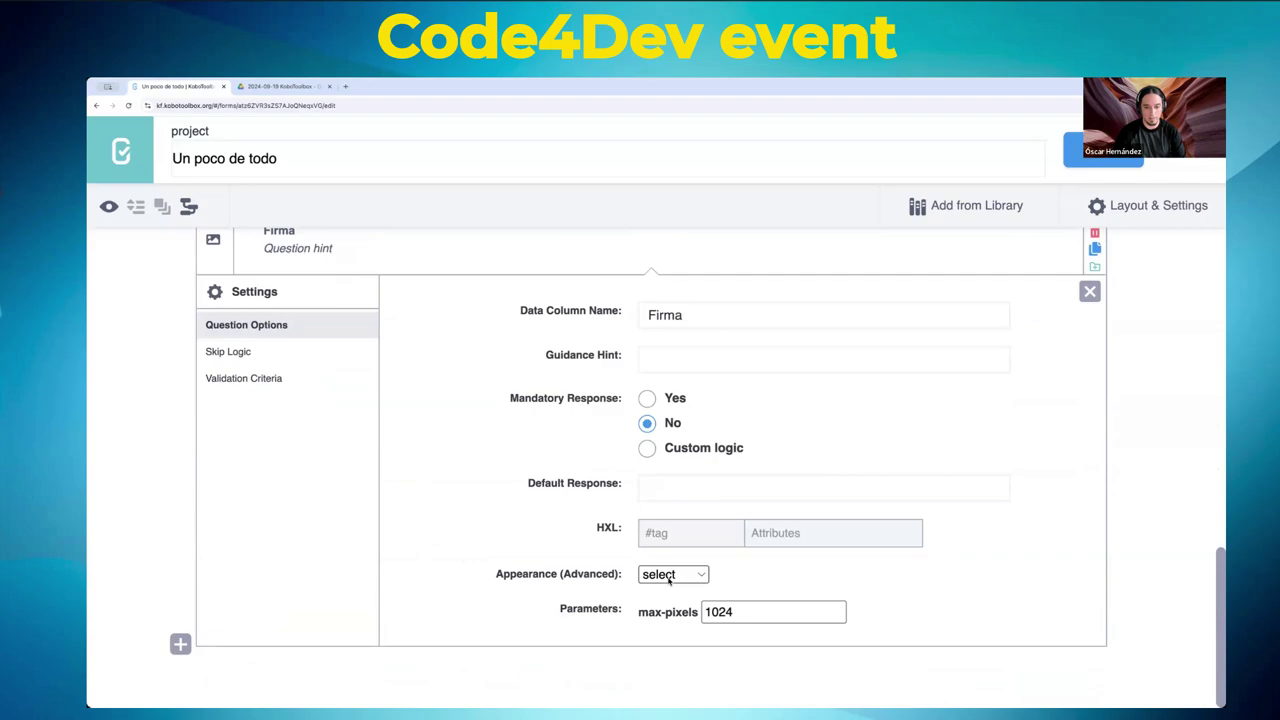
left_click(664, 574)
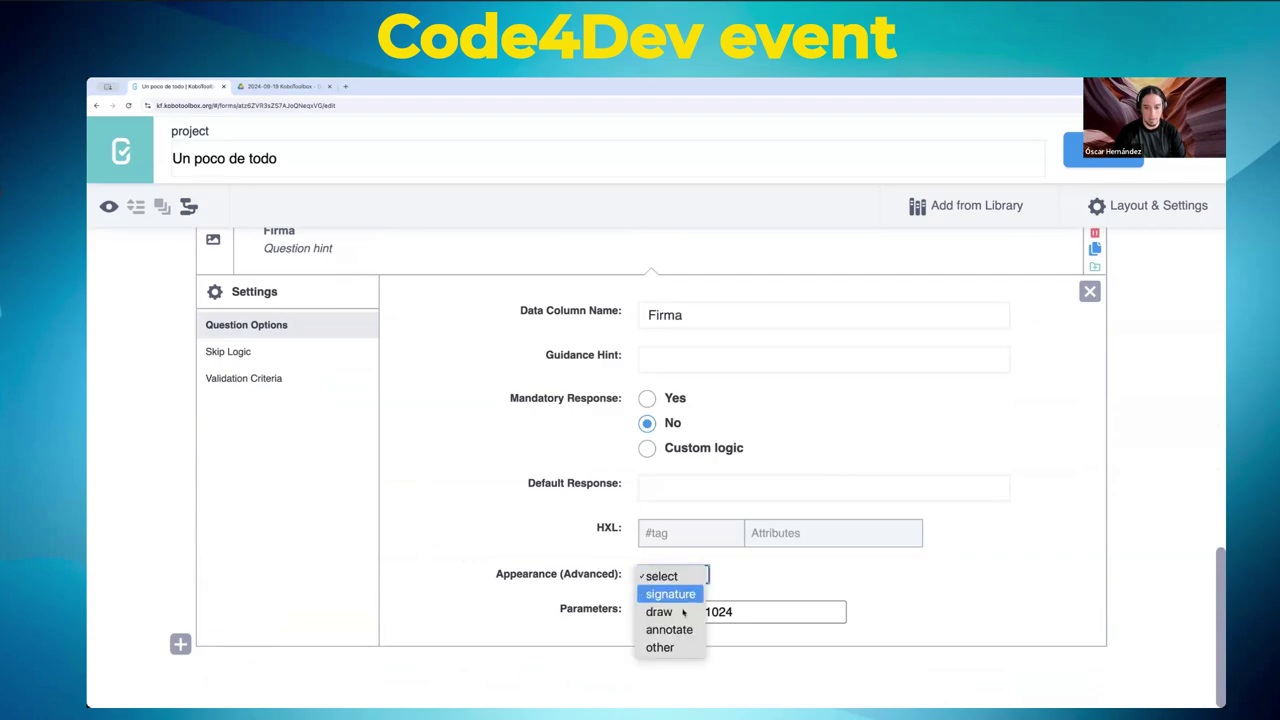
left_click(670, 594)
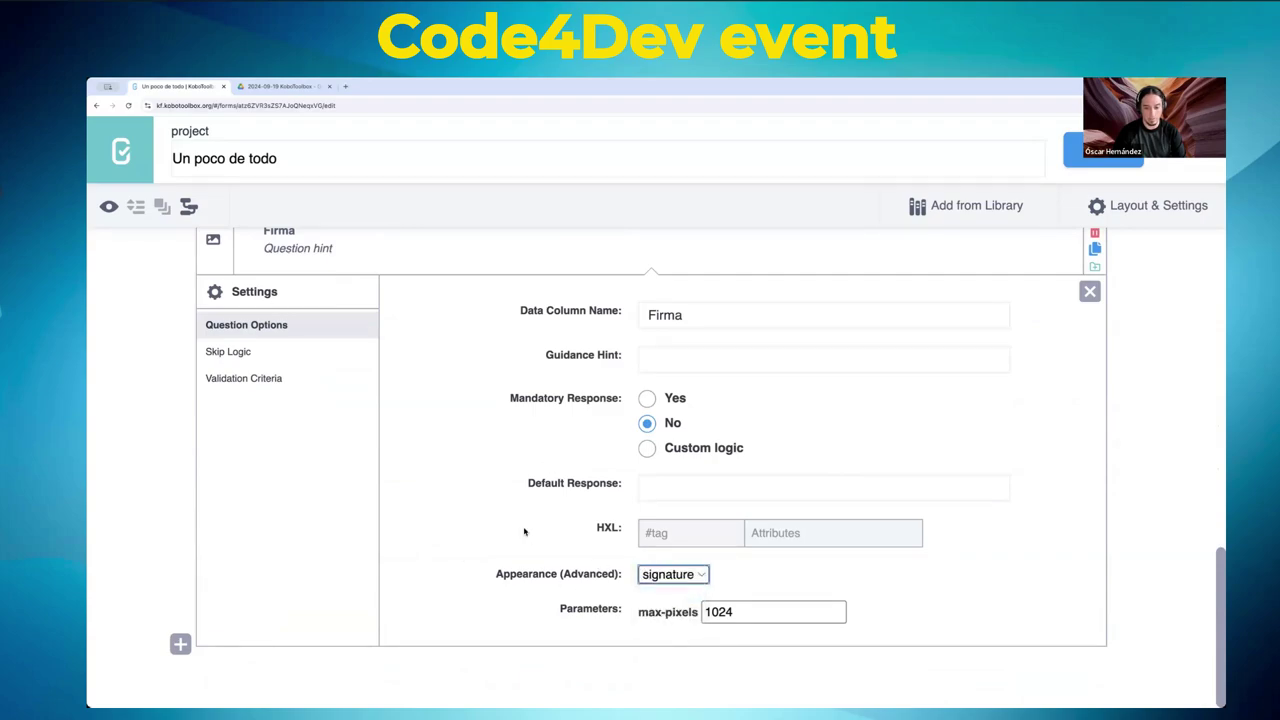
scroll(509, 523, "up", 4)
scroll(589, 500, "down", 1)
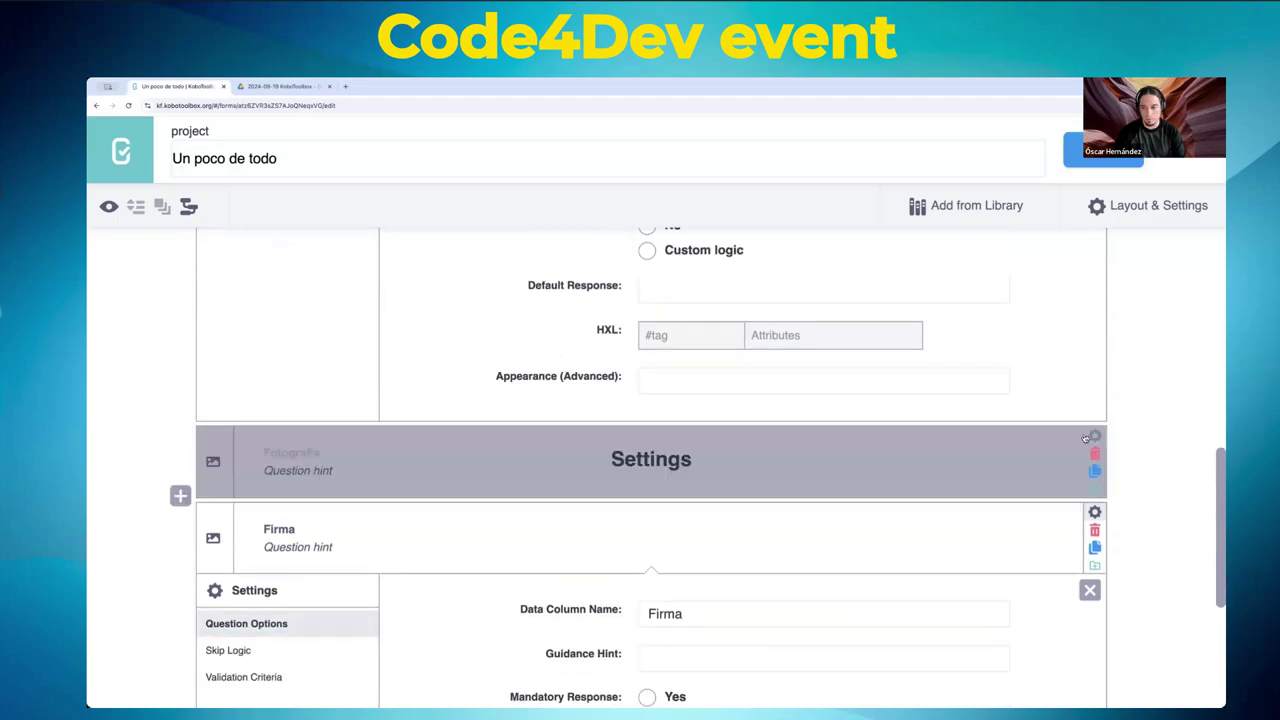
- Check Fotografia's appearance options without changing them, and save the form
left_click(1094, 437)
scroll(775, 440, "down", 5)
scroll(766, 445, "up", 1)
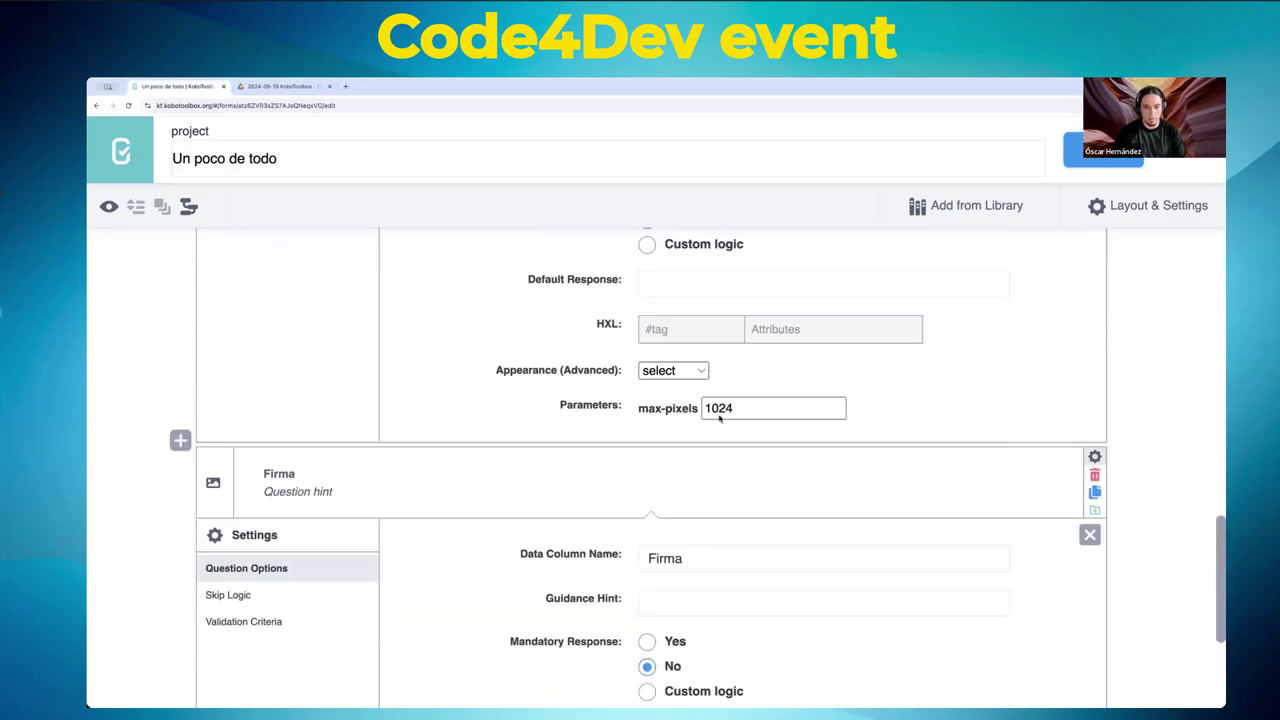
left_click(663, 371)
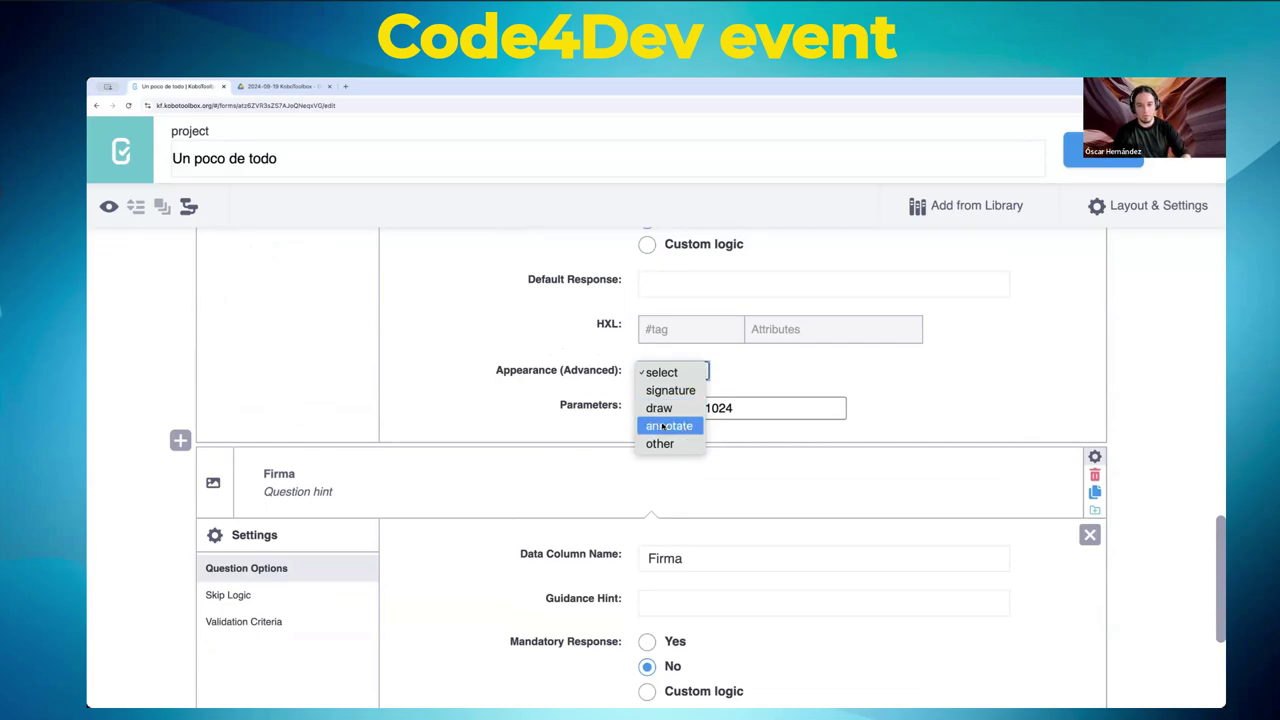
left_click(496, 344)
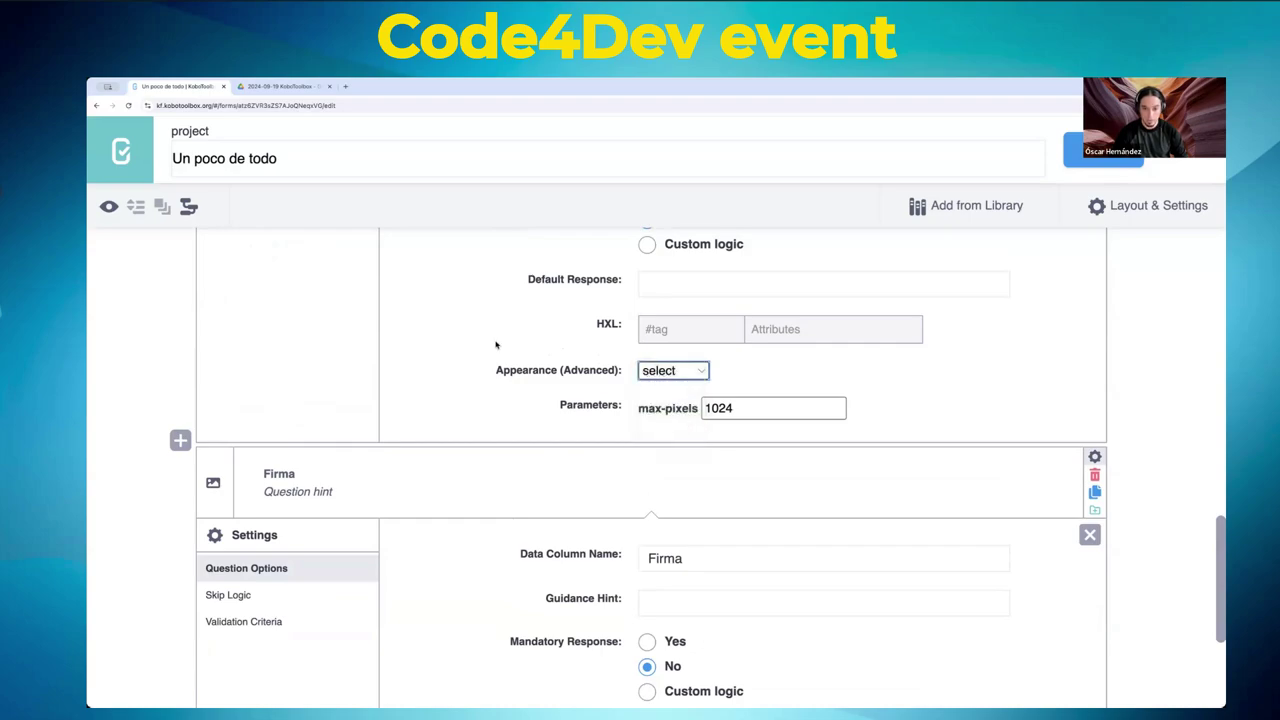
scroll(496, 344, "up", 5)
left_click(1118, 160)
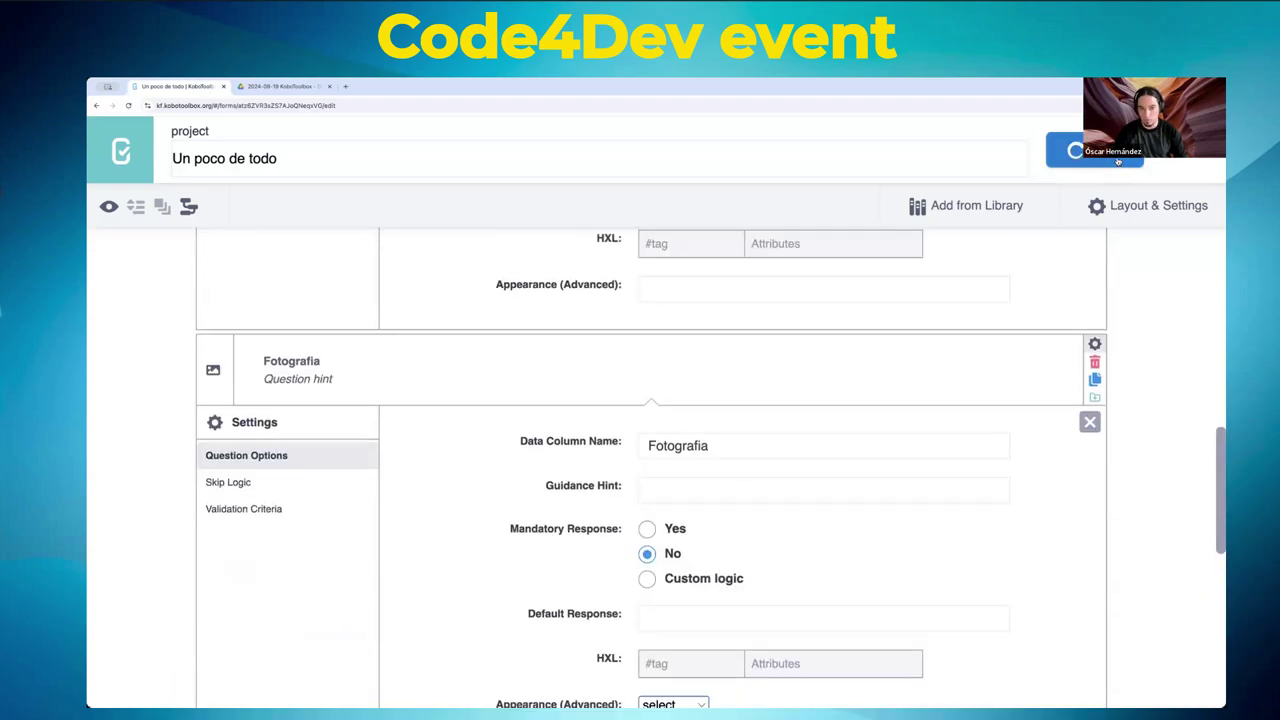
left_click(106, 208)
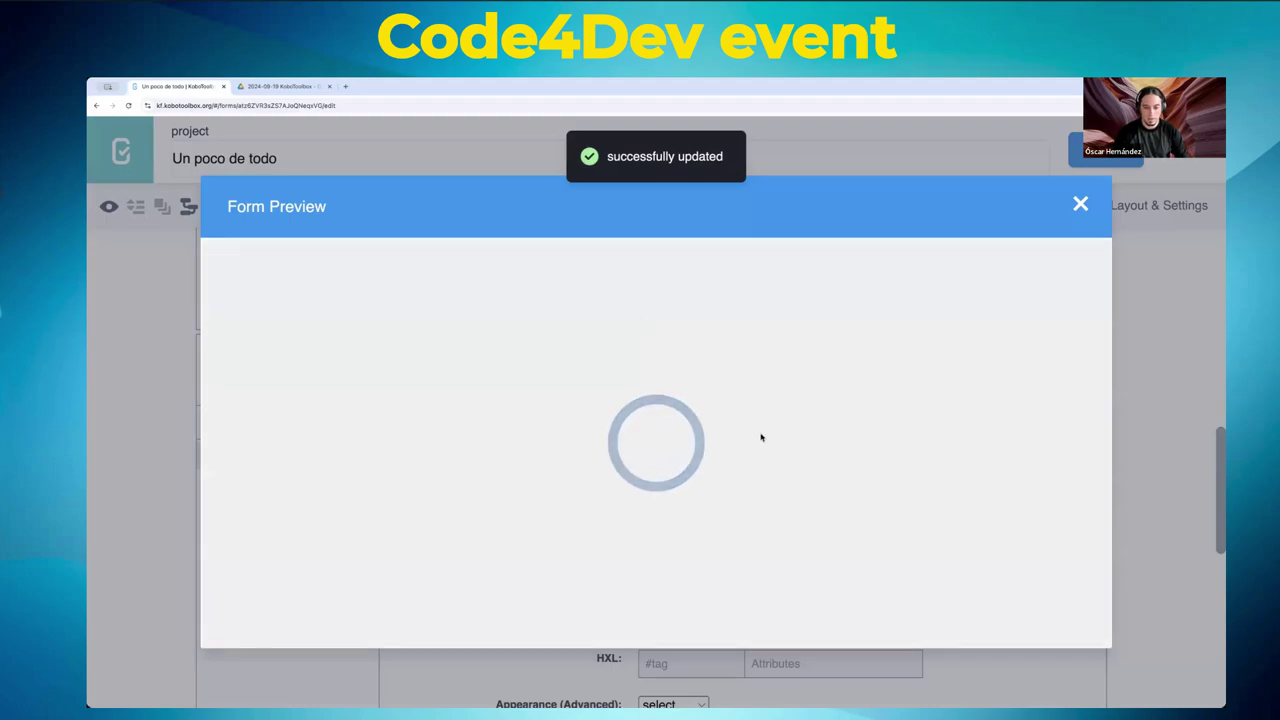
scroll(800, 437, "down", 3)
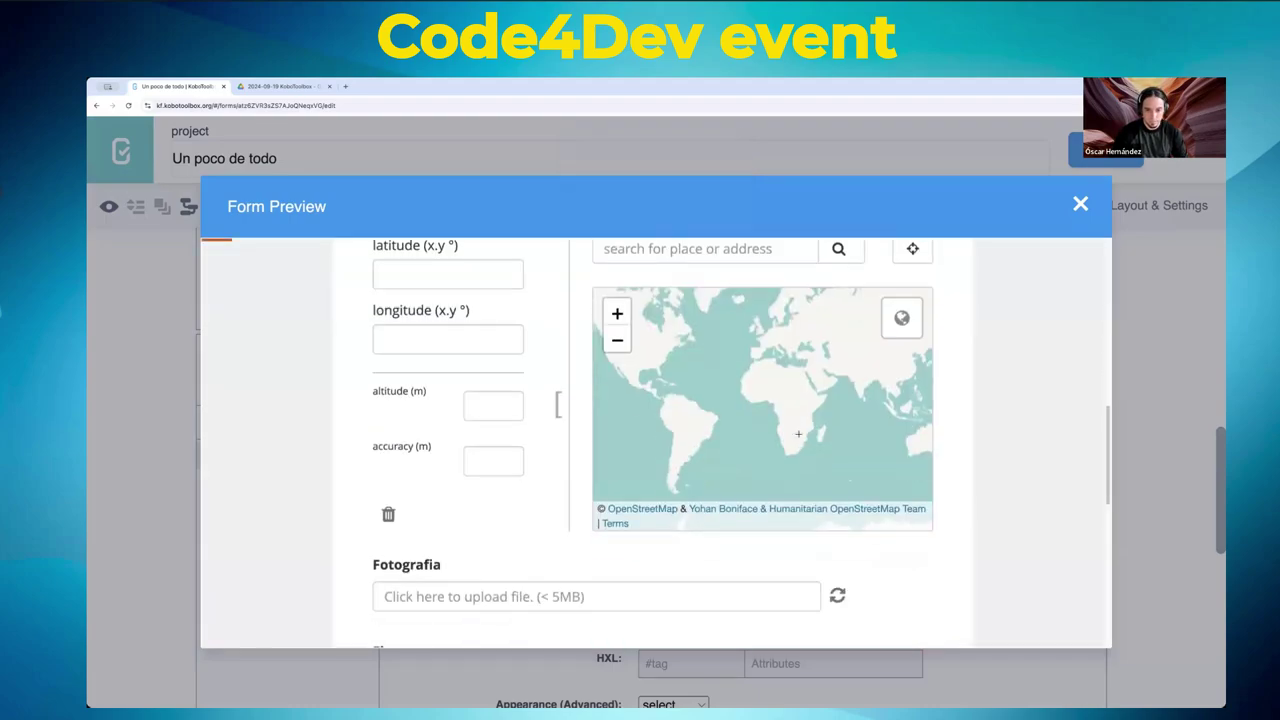
scroll(798, 435, "down", 6)
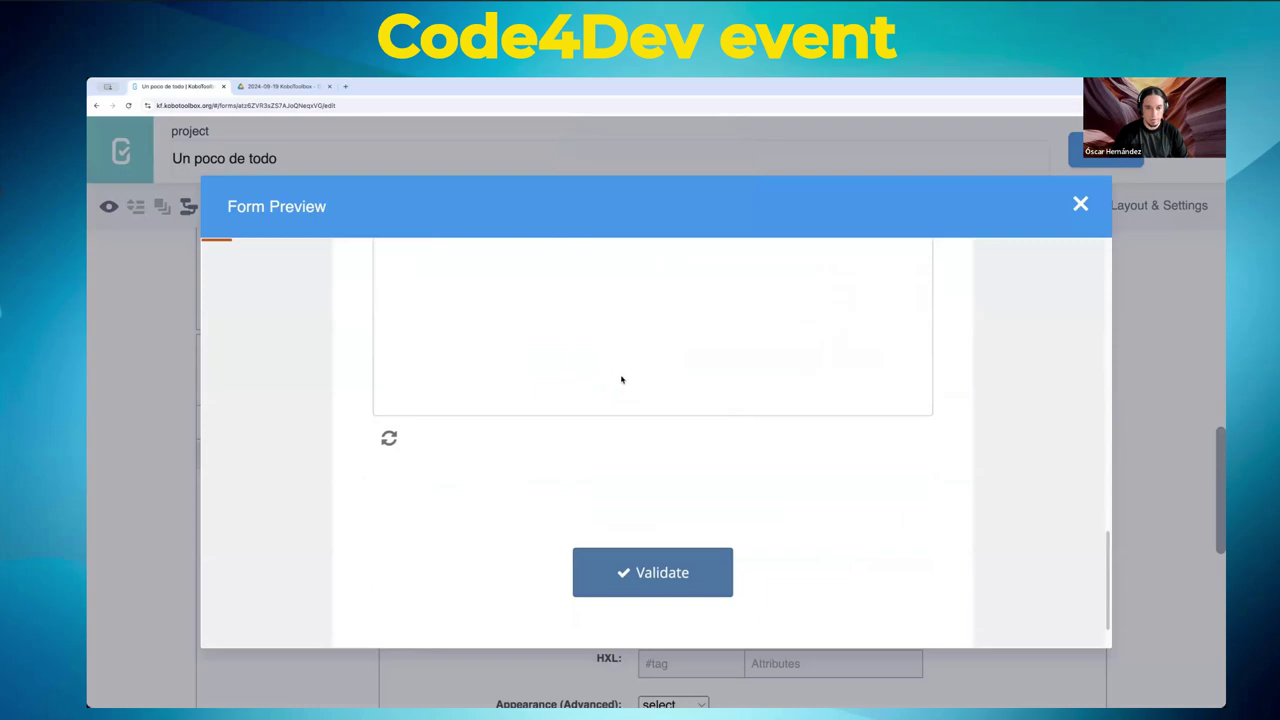
scroll(619, 380, "up", 3)
mouse_move(535, 398)
left_mouse_down()
mouse_move(586, 377)
mouse_move(645, 438)
left_mouse_up()
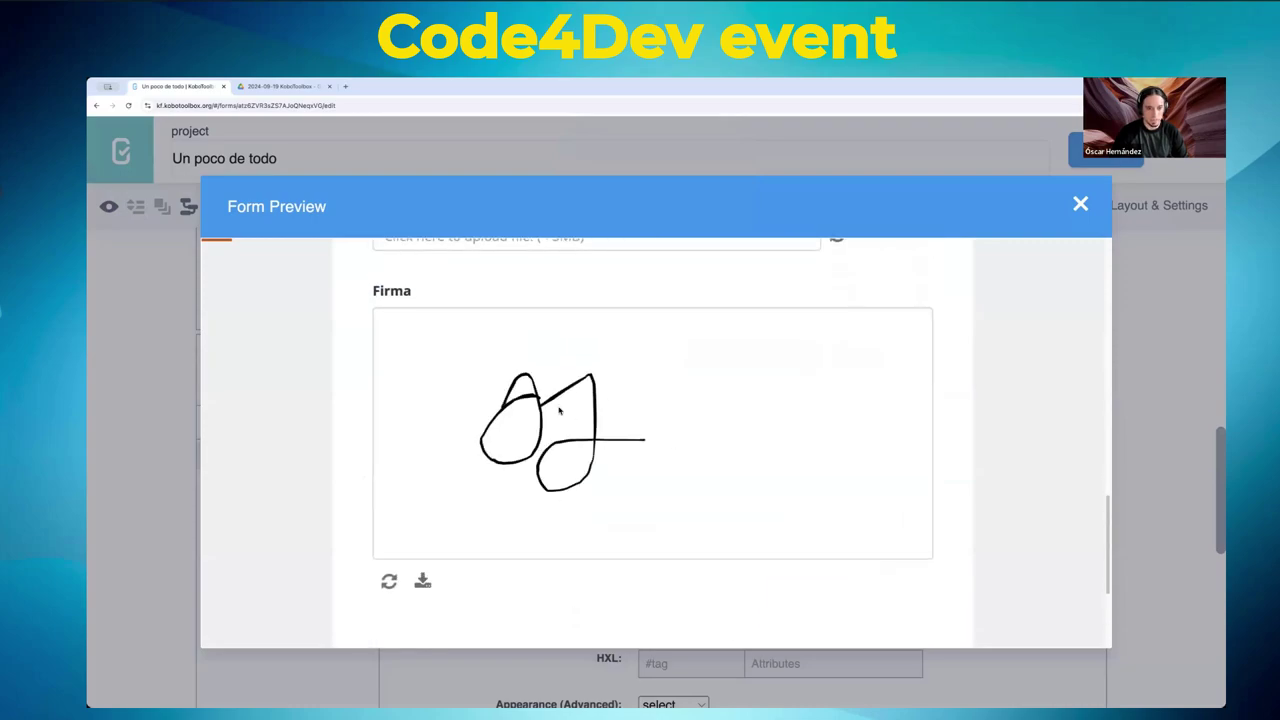
scroll(560, 408, "up", 5)
left_click(493, 486)
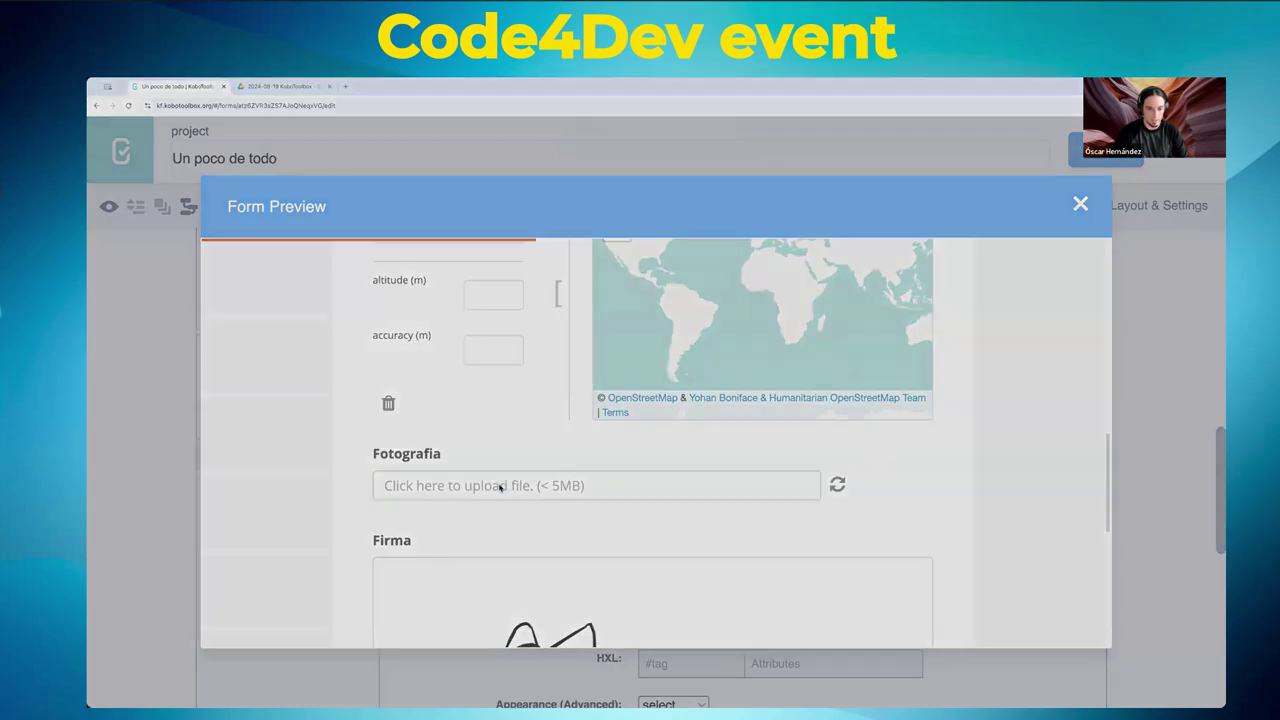
key("Escape")
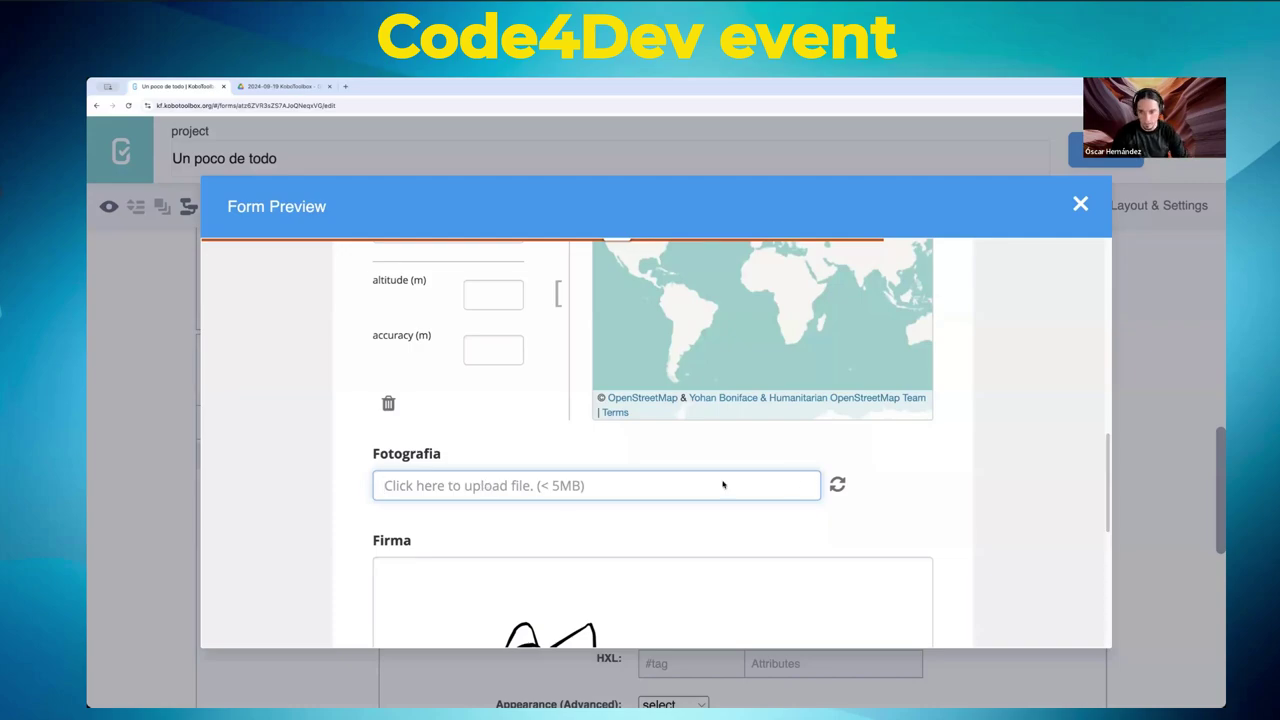
scroll(1031, 494, "down", 5)
scroll(1031, 494, "up", 3)
scroll(1031, 494, "down", 3)
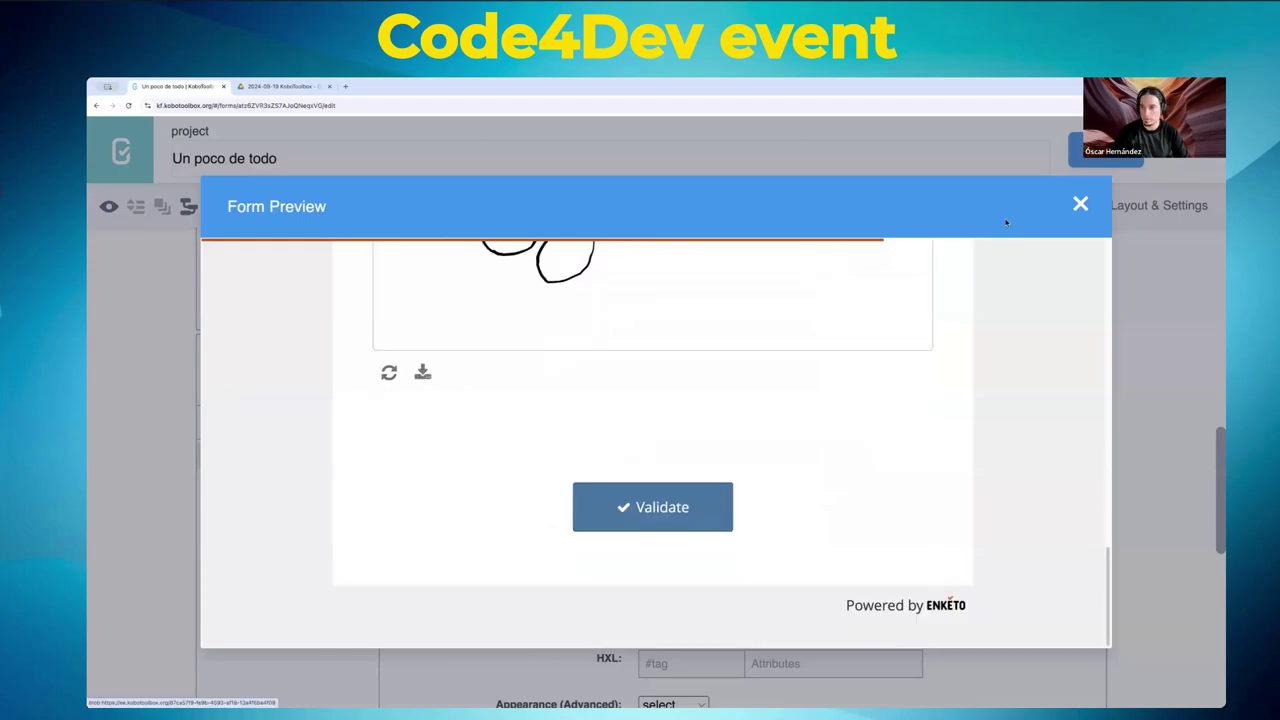
left_click(1080, 204)
- Start a question named 'Uno' after Firma, then cancel it from the type chooser
scroll(388, 424, "down", 5)
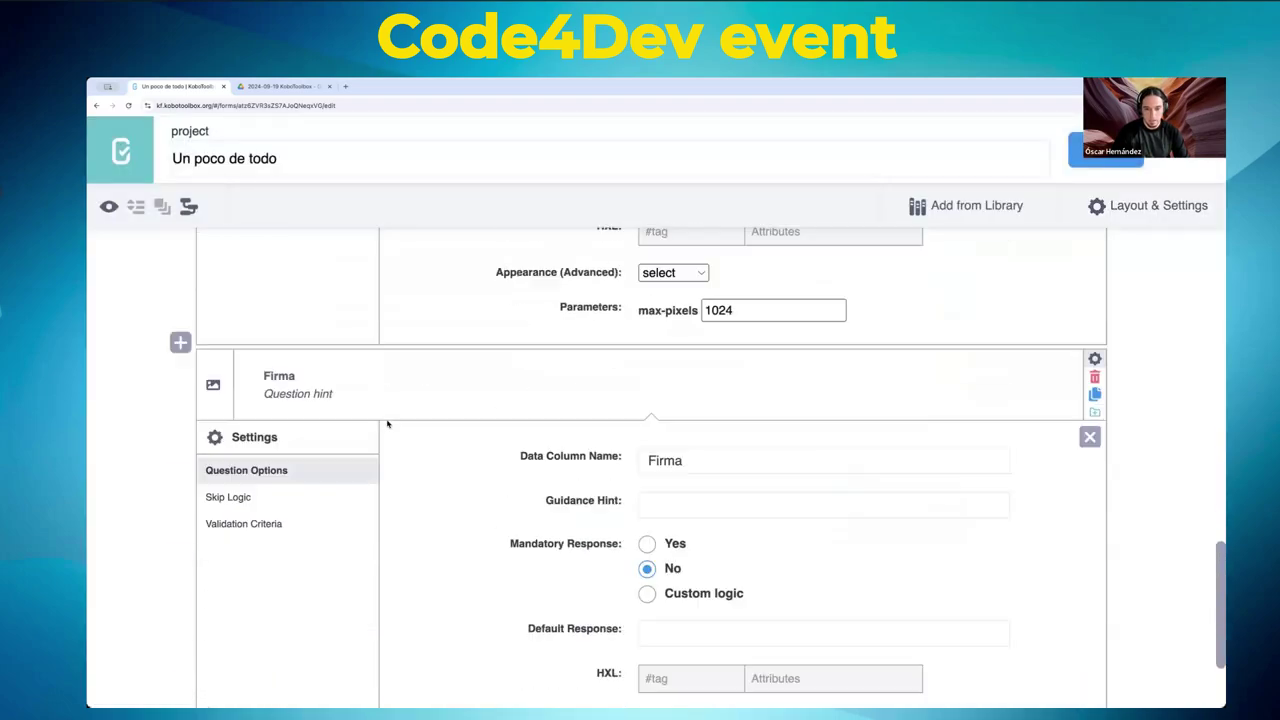
scroll(389, 430, "down", 2)
left_click(181, 646)
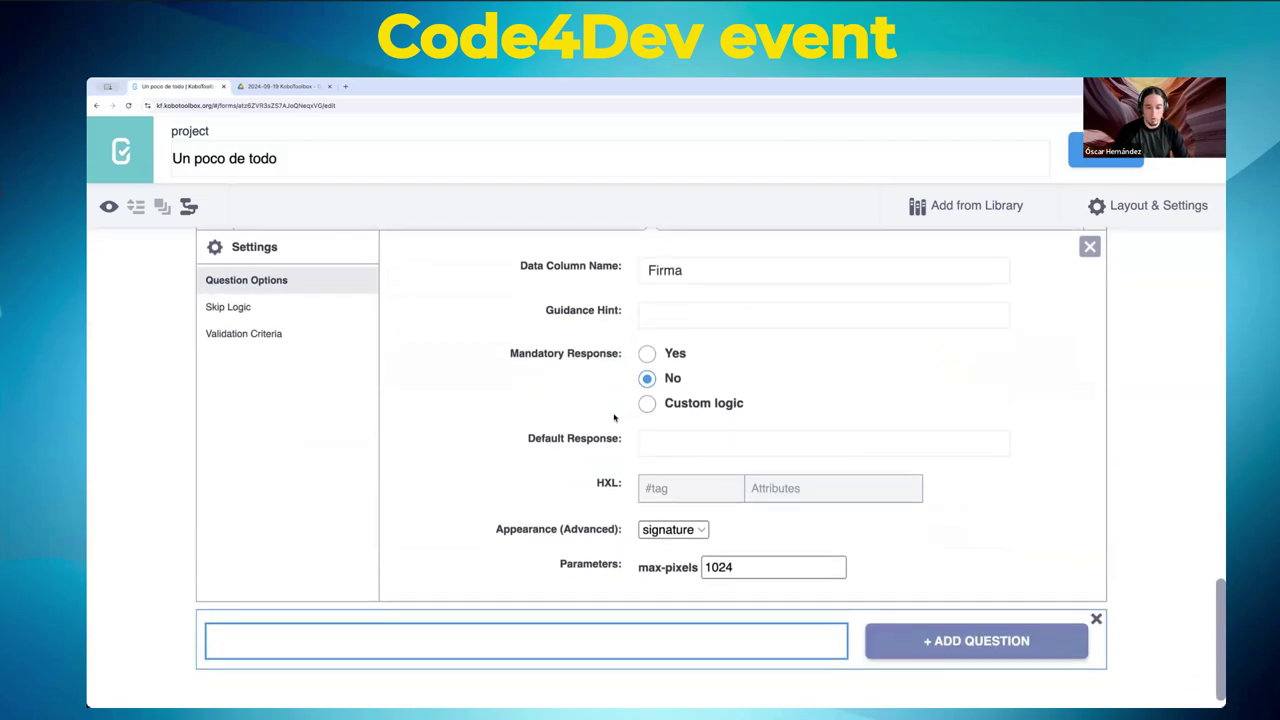
scroll(614, 418, "down", 1)
type("Uno")
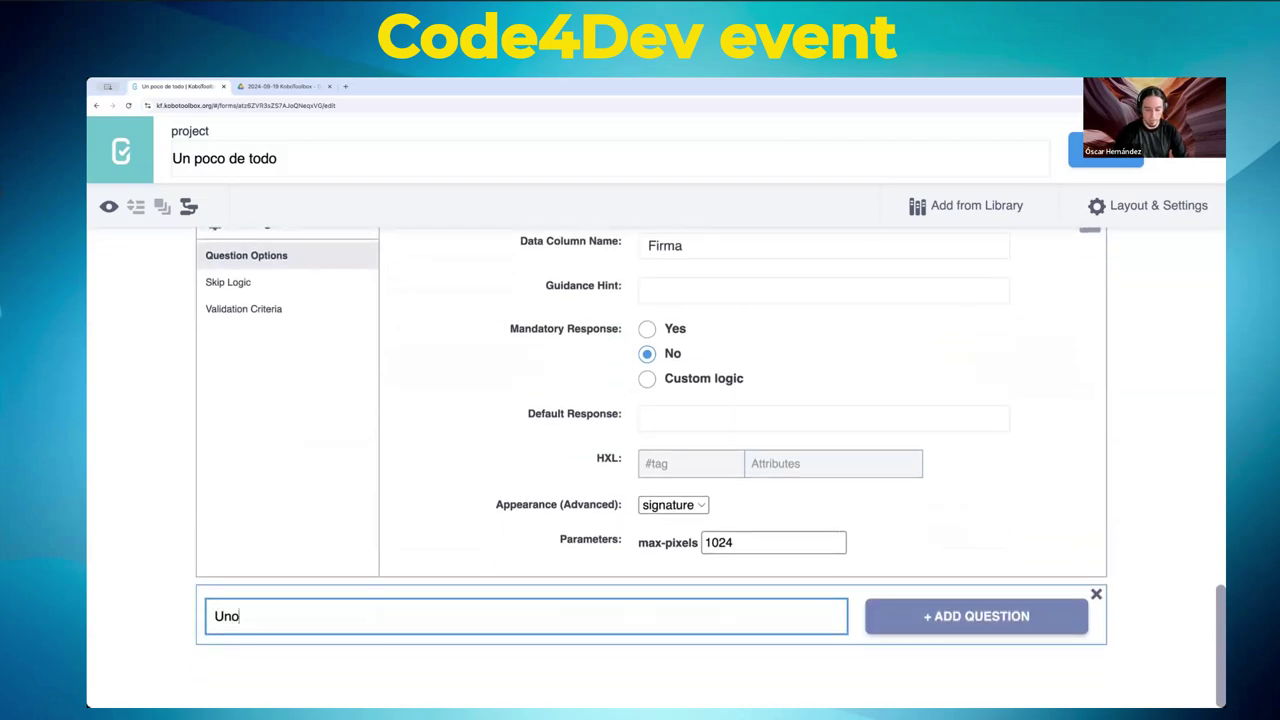
left_click(900, 618)
scroll(735, 402, "down", 2)
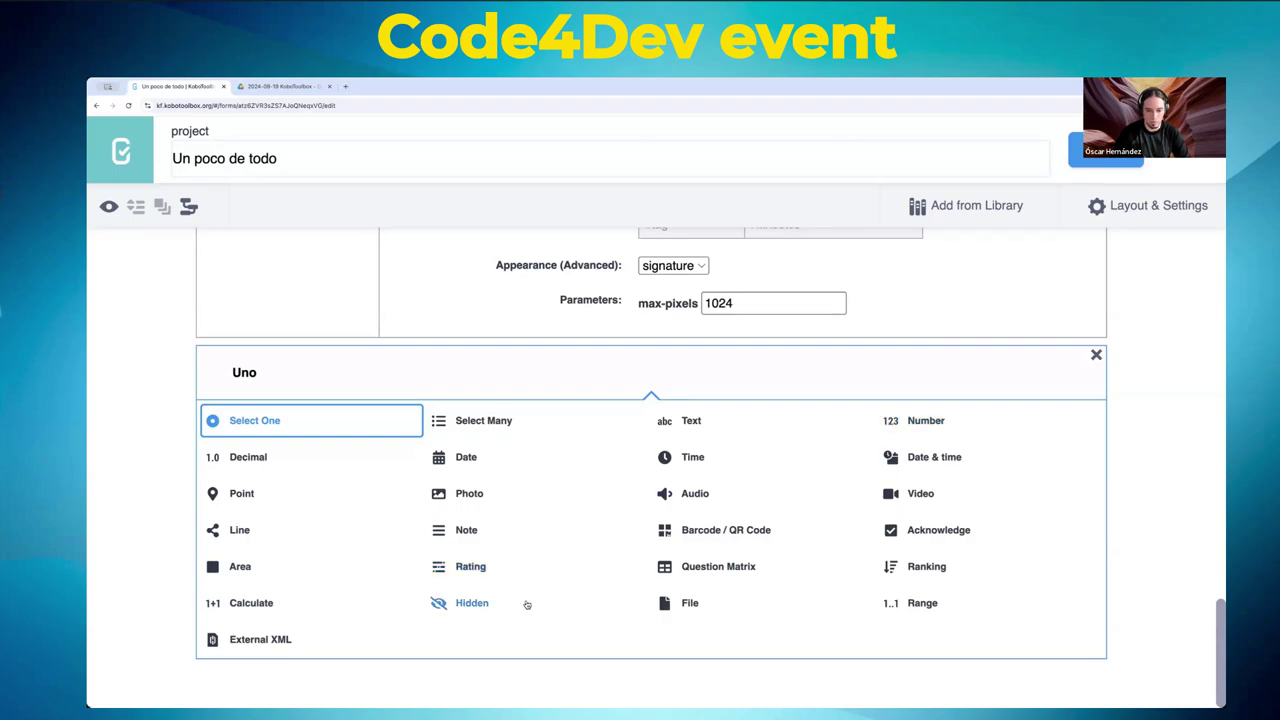
left_click(1095, 355)
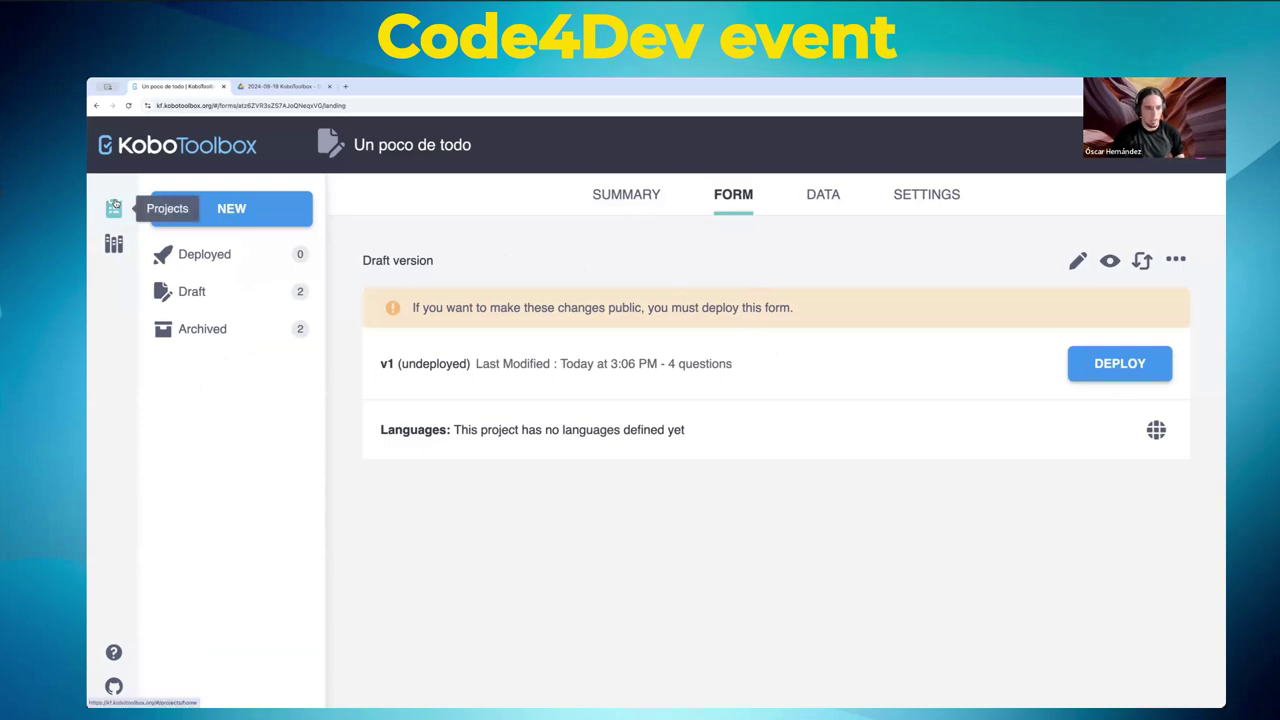
- Go back to My Projects and scroll the project list sideways
left_click(115, 206)
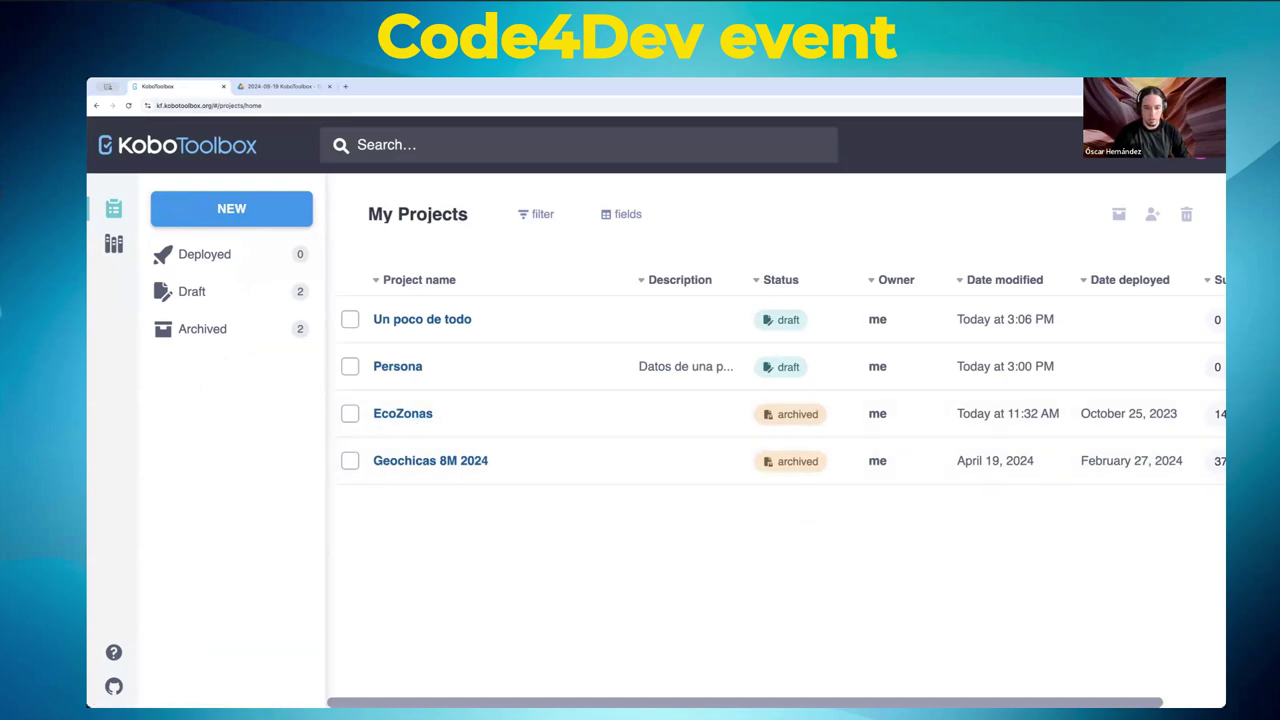
scroll(775, 390, "right", 2)
scroll(789, 320, "left", 2)
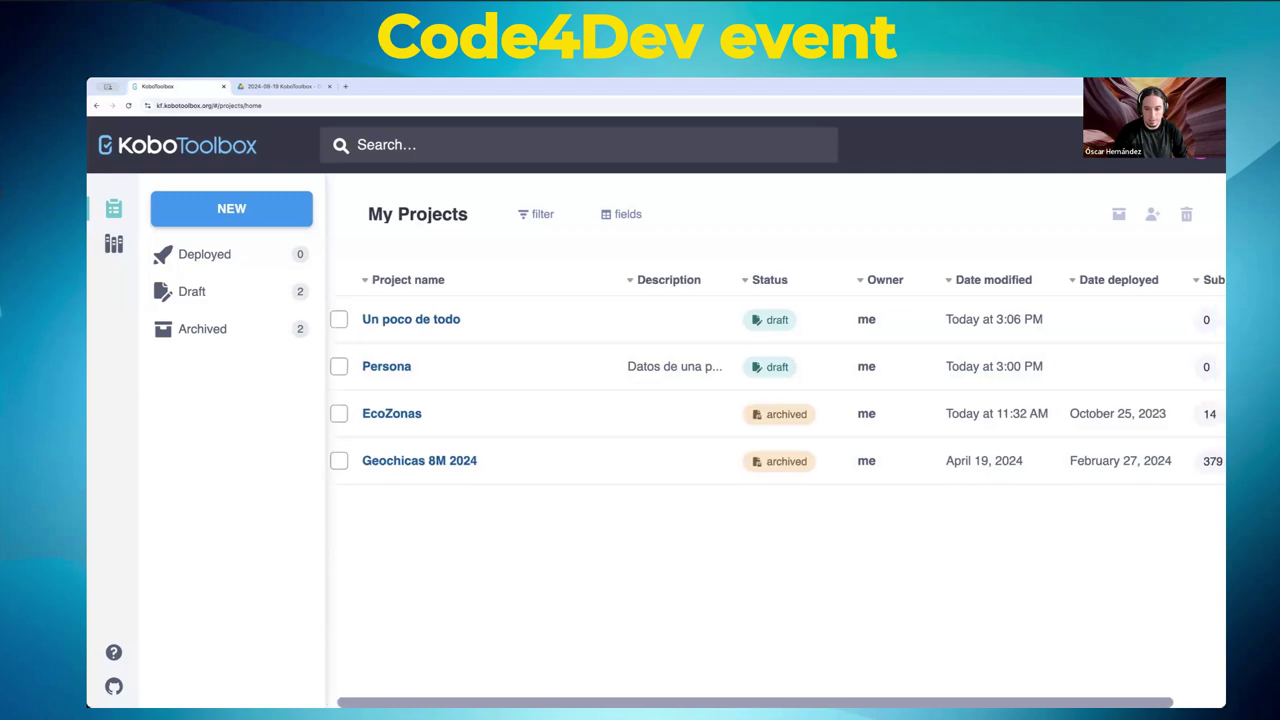
scroll(720, 348, "right", 2)
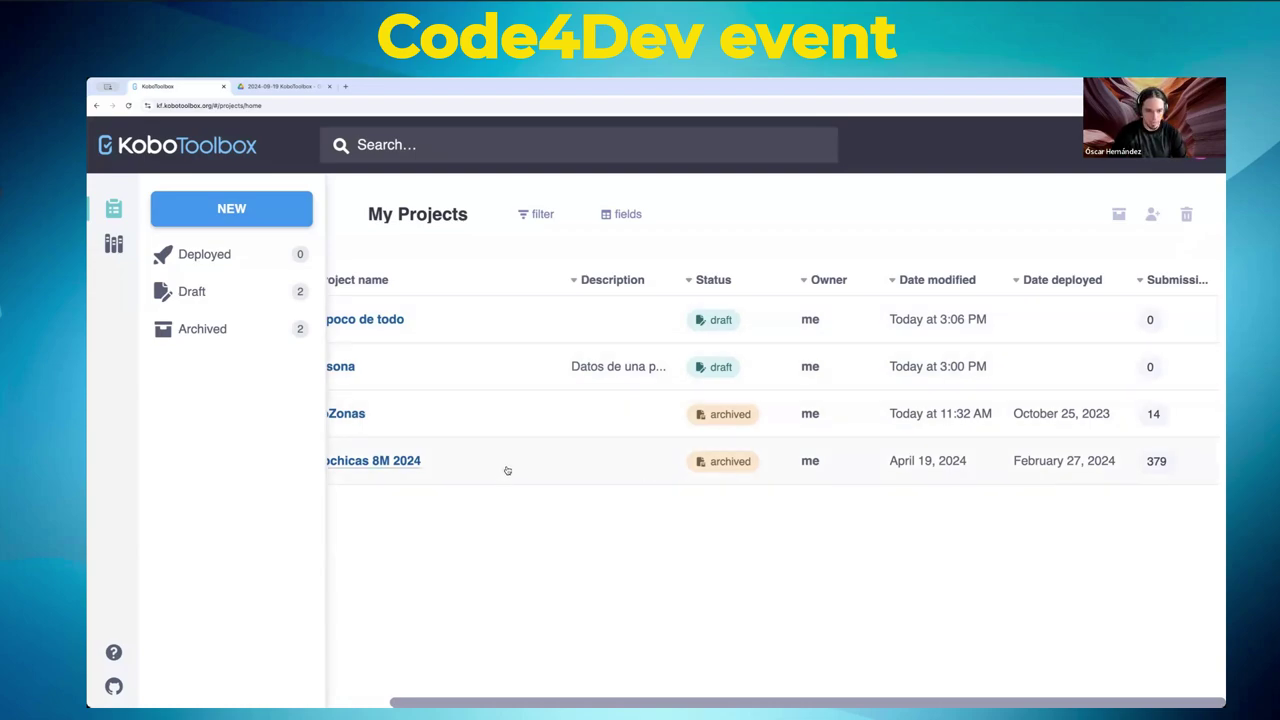
scroll(508, 460, "left", 3)
- Open Geochicas 8M 2024, view its DATA and FORM tabs, then return to My Projects
left_click(457, 460)
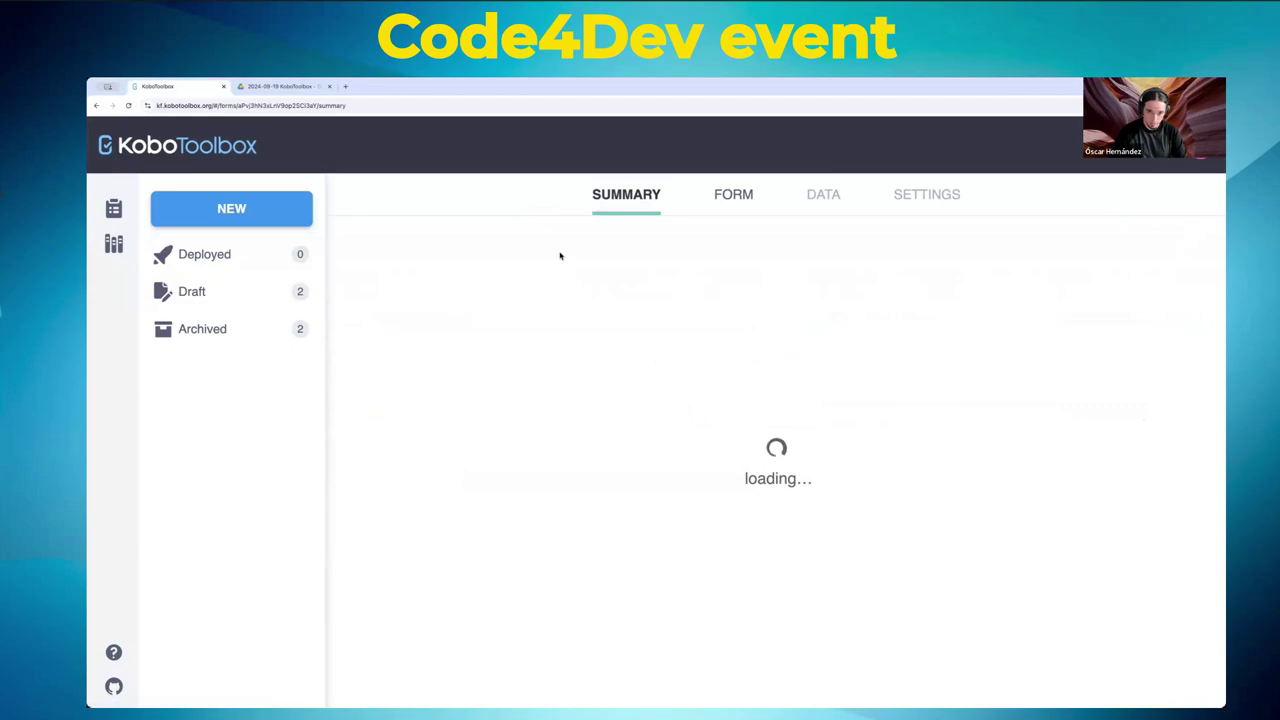
left_click(823, 194)
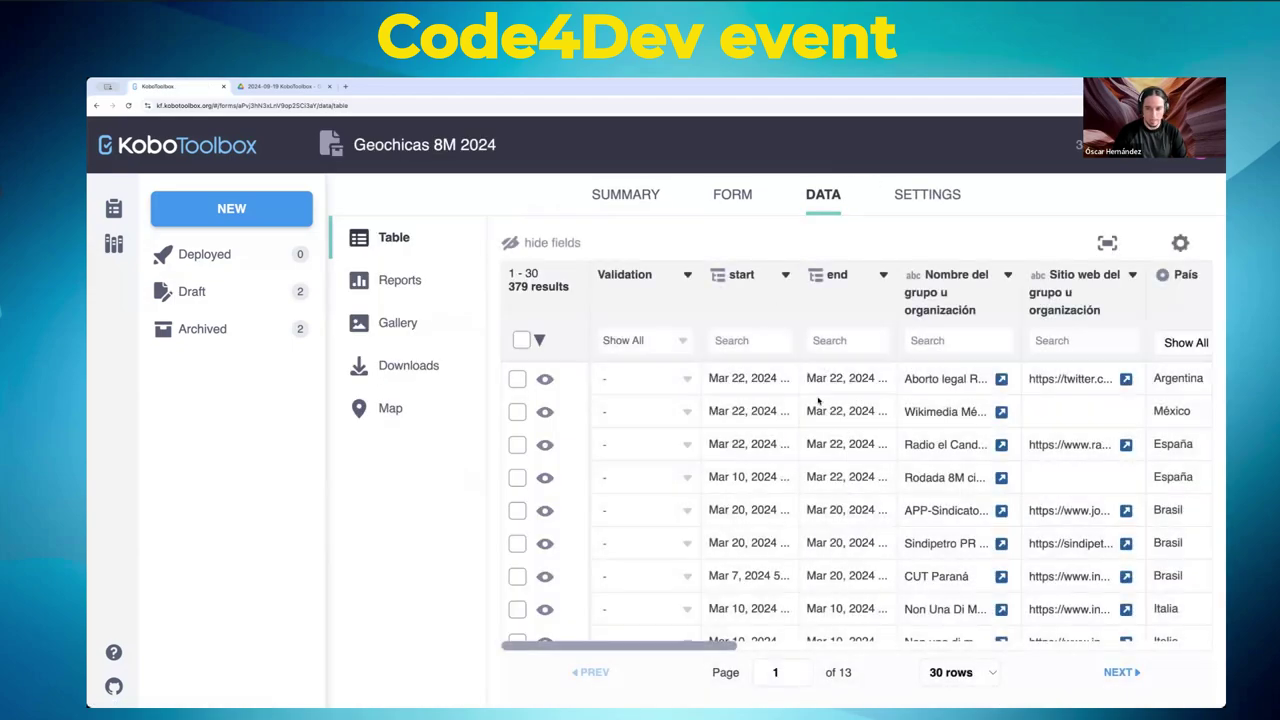
scroll(826, 451, "down", 10)
scroll(826, 451, "up", 10)
left_click(741, 198)
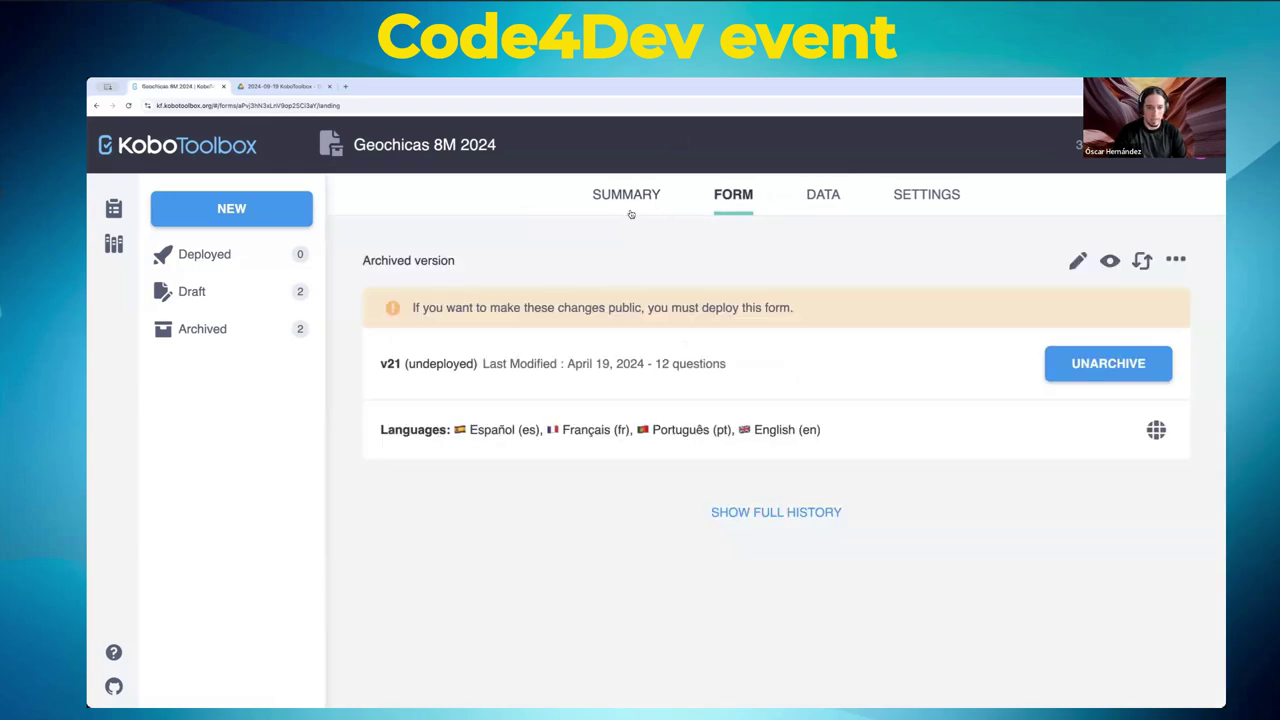
left_click(111, 208)
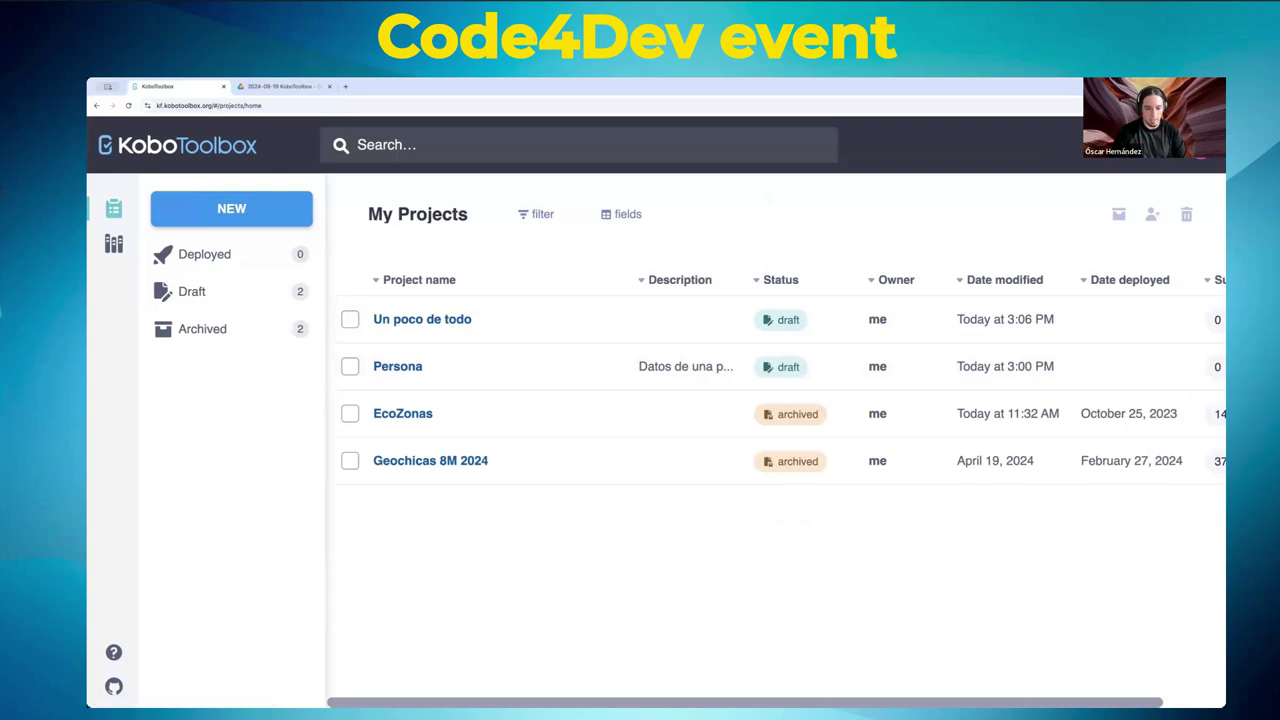
- Open the Persona project's FORM tab and its Manage translations settings
scroll(775, 390, "right", 2)
scroll(775, 490, "left", 2)
left_click(408, 368)
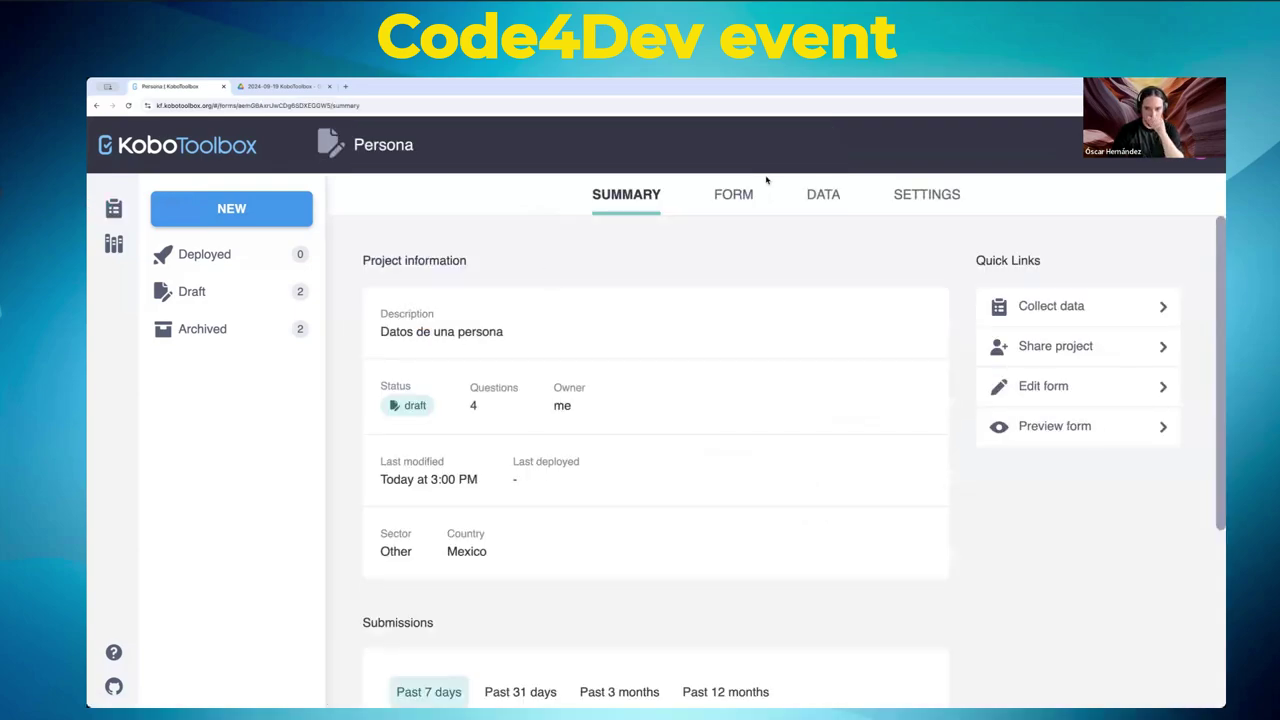
left_click(737, 200)
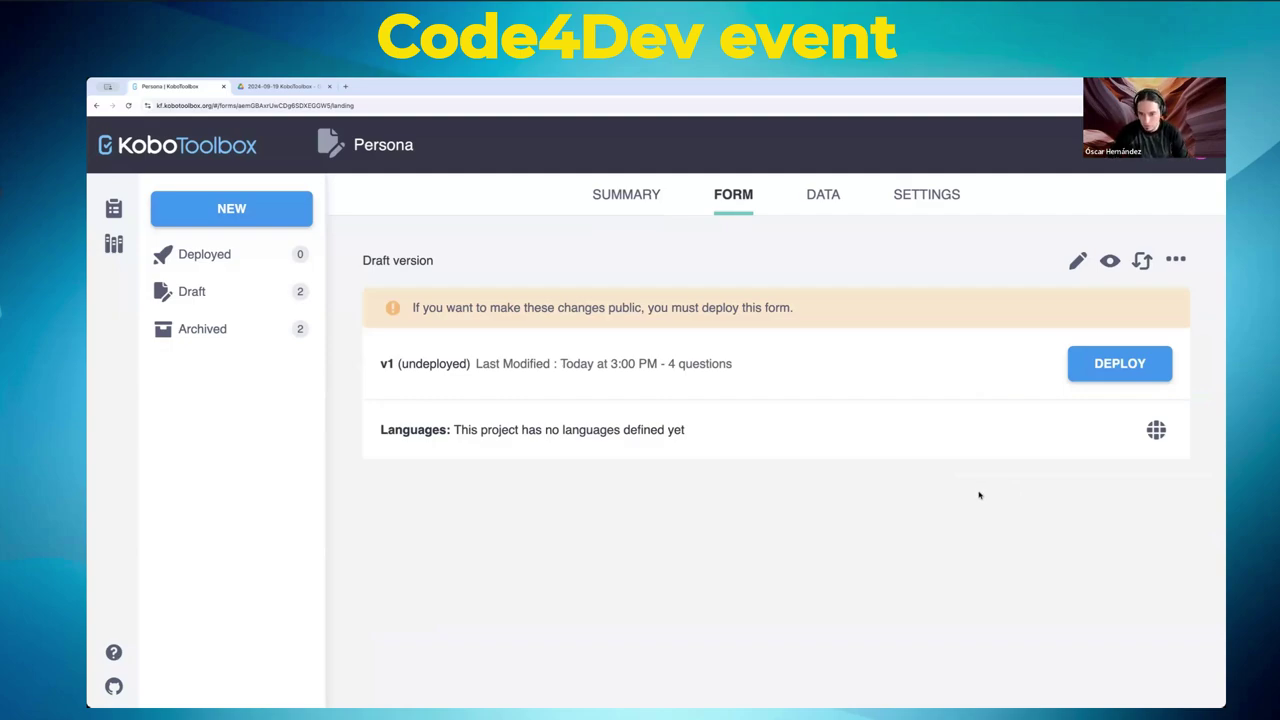
left_click(1155, 430)
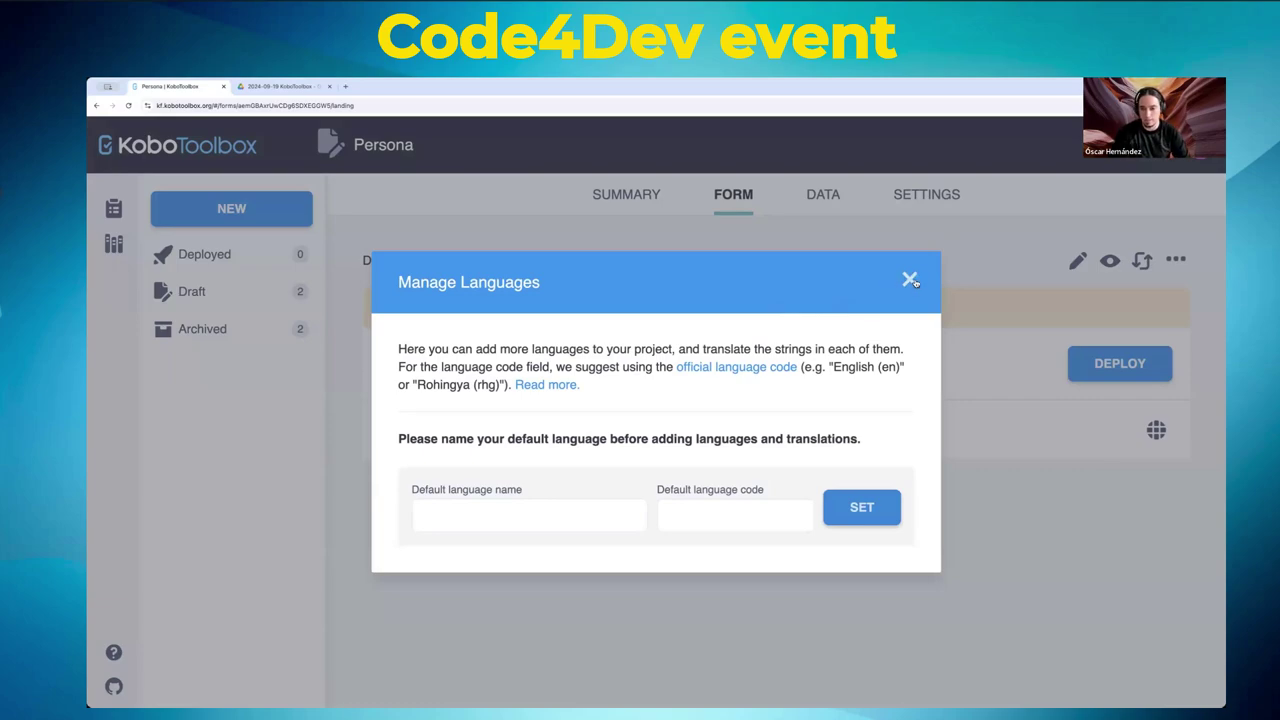
- Set Español with code es as the form's default language
left_click(601, 510)
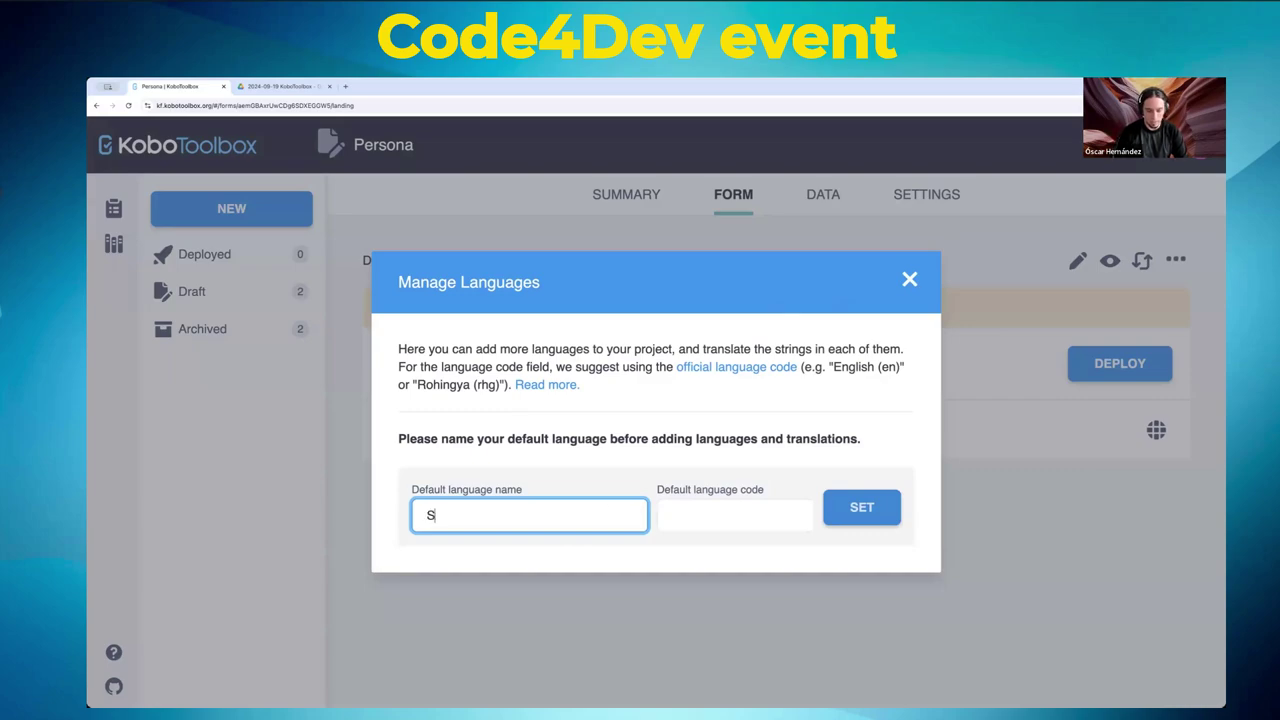
type("Español")
left_click(735, 515)
type("es")
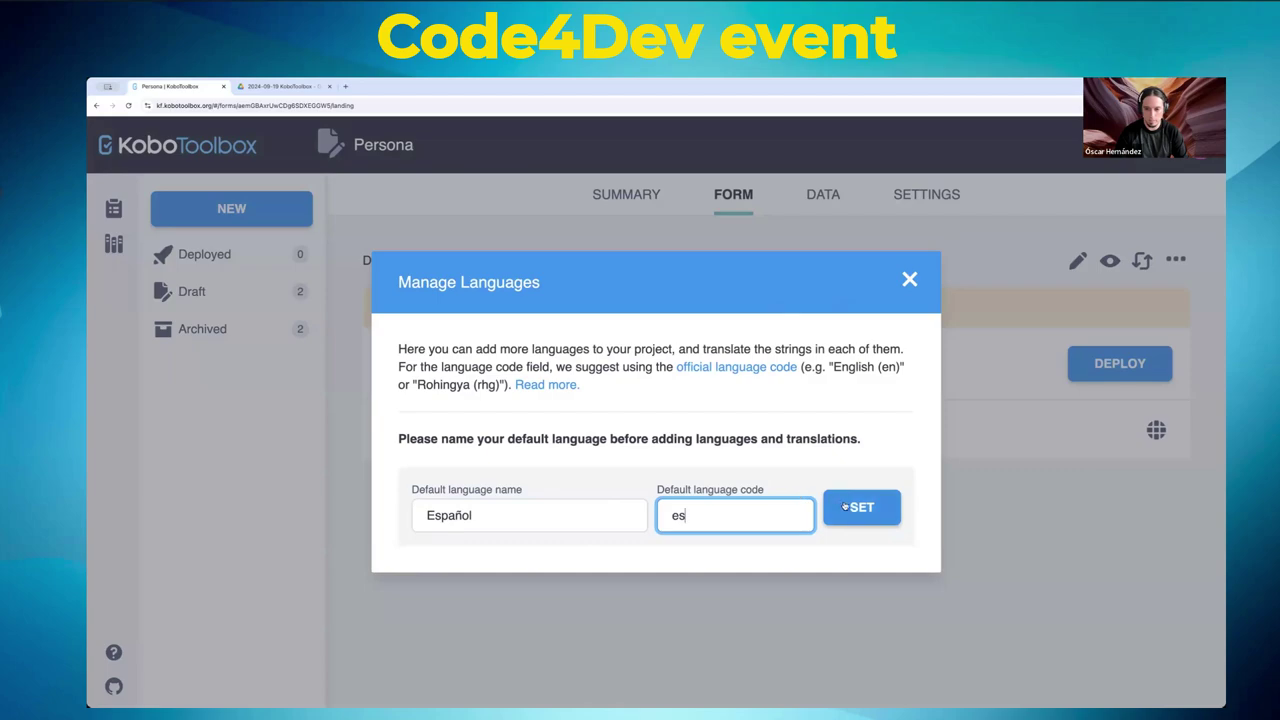
left_click(848, 508)
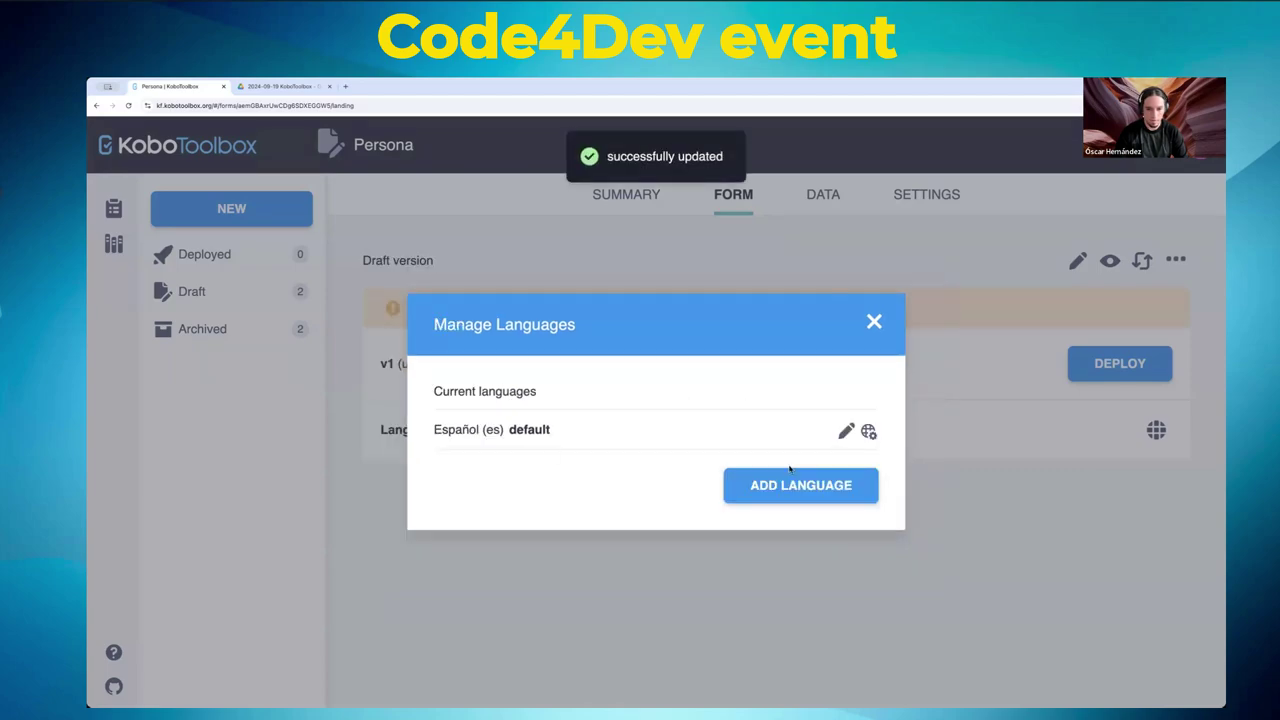
- Add English with code en as a second language
left_click(777, 489)
left_click(541, 517)
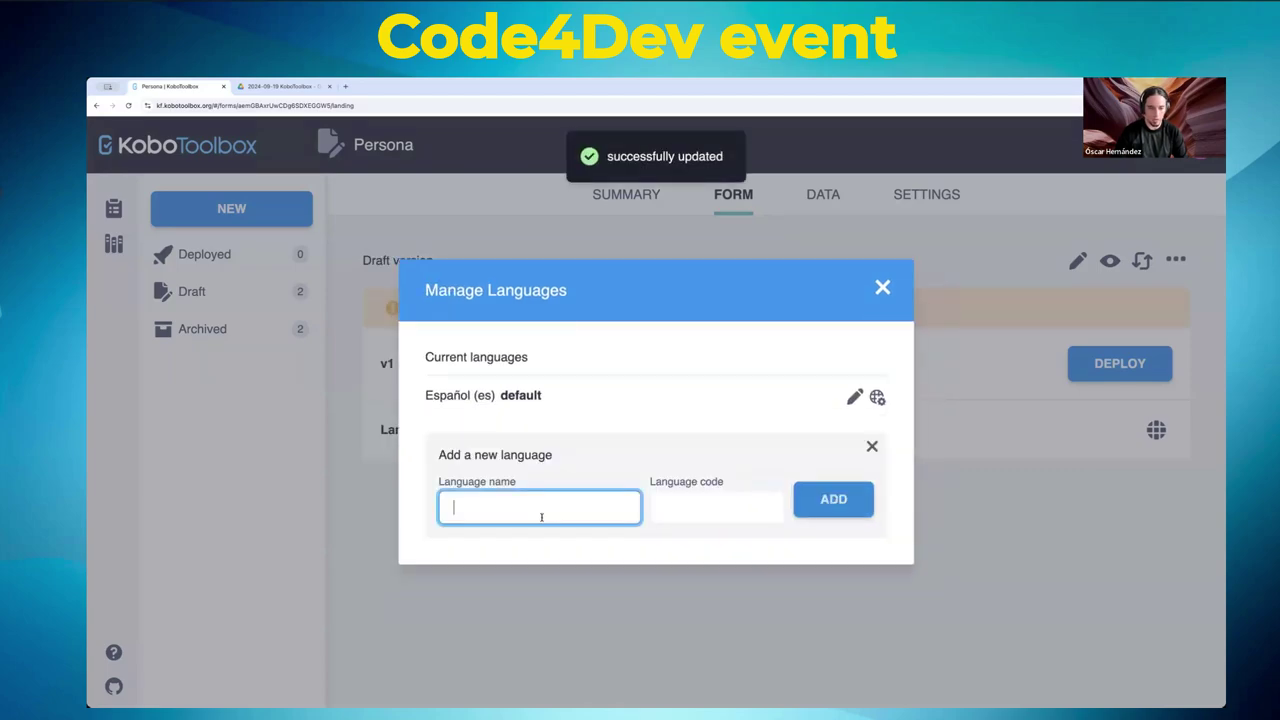
type("English")
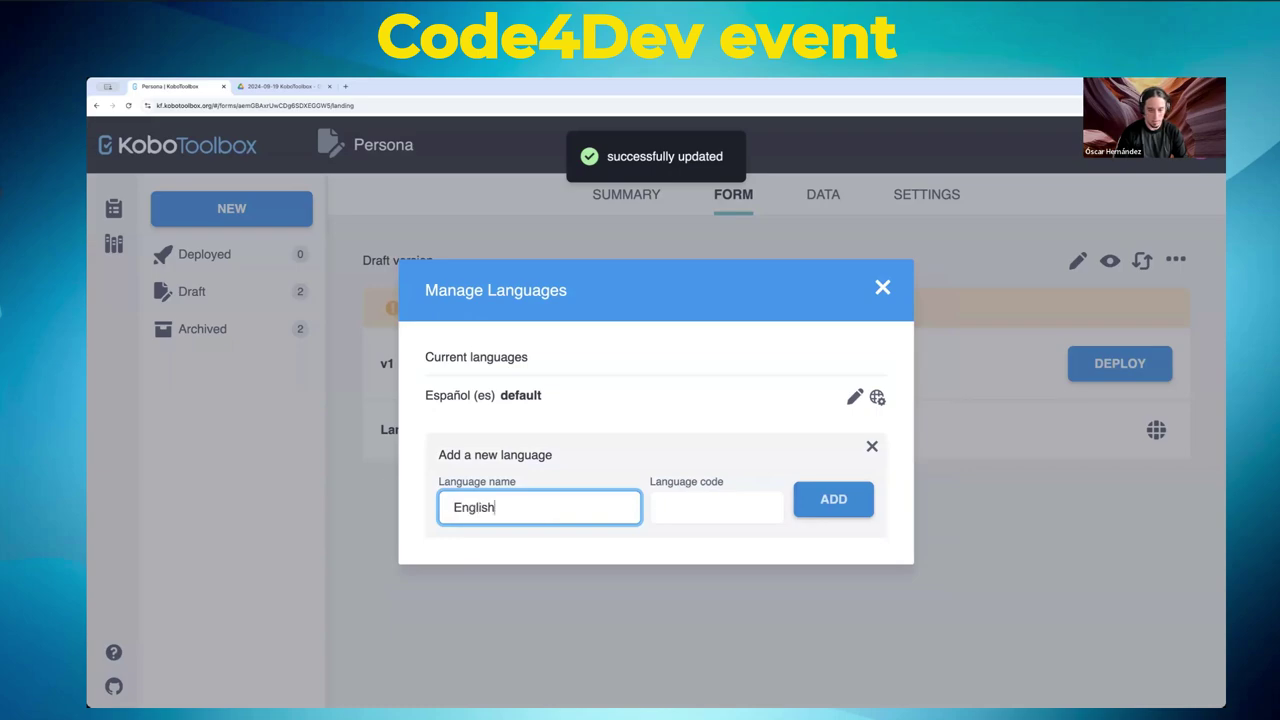
key("Tab")
type("en")
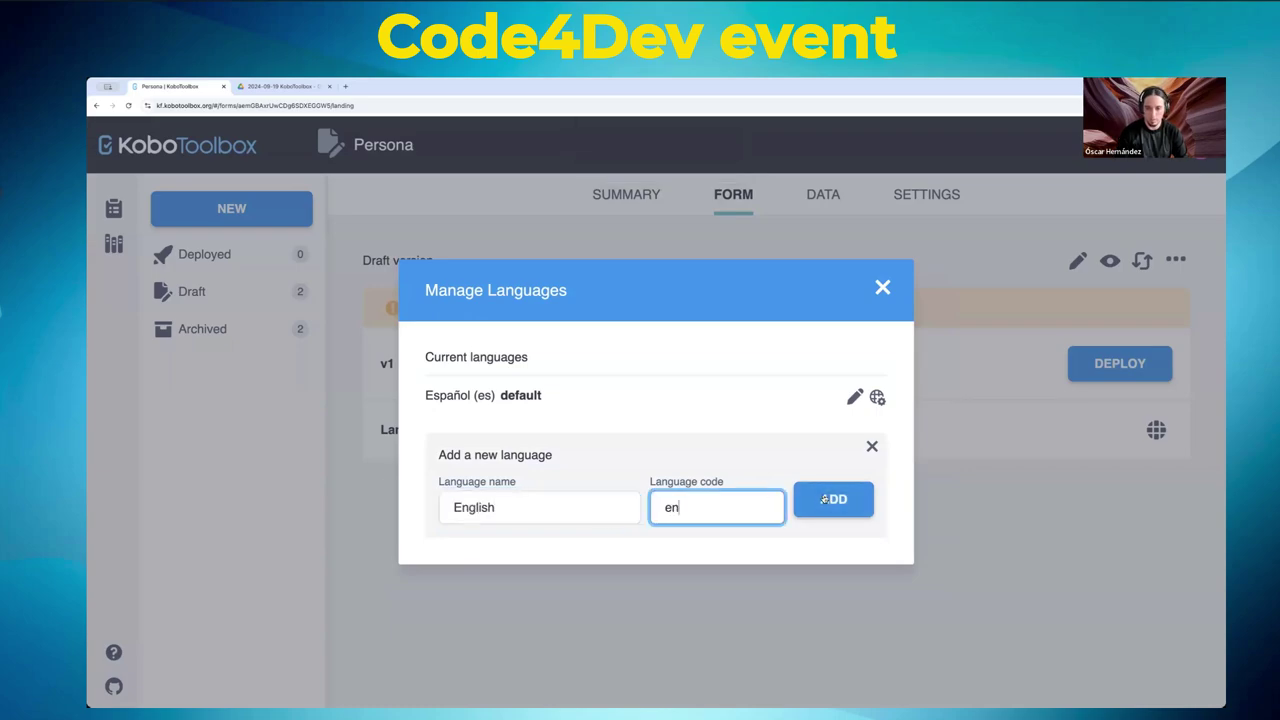
left_click(822, 499)
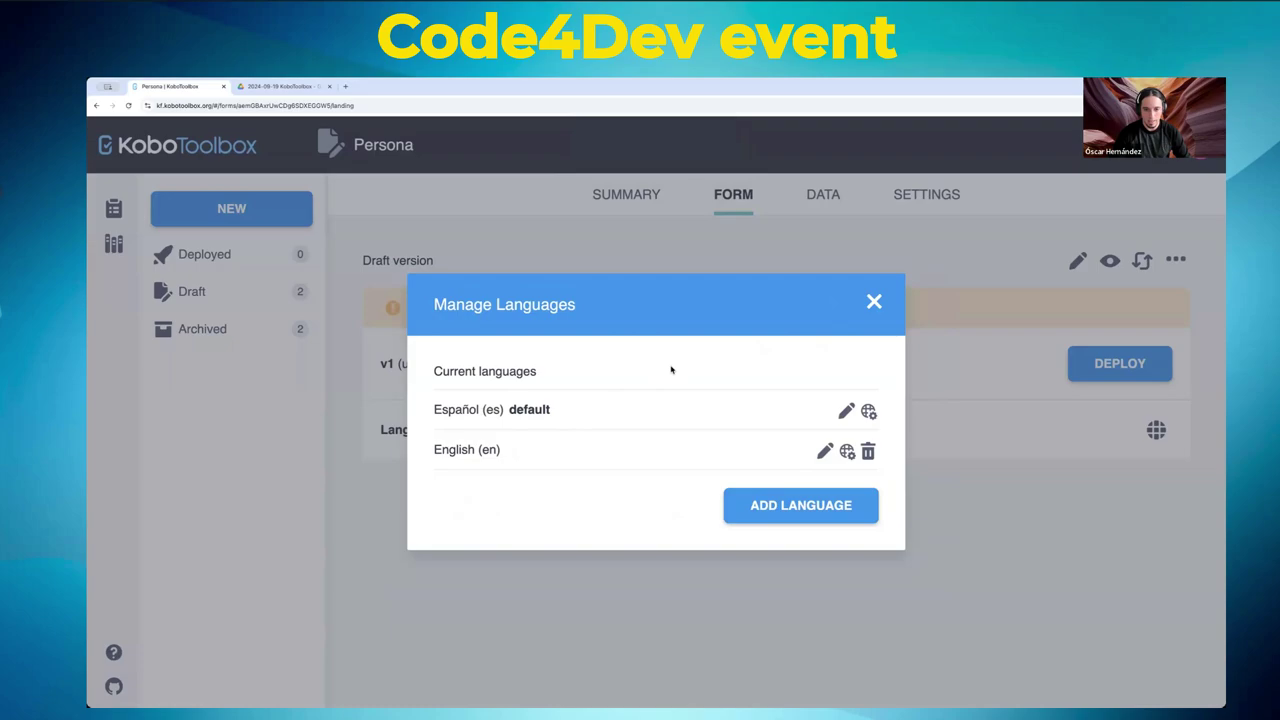
mouse_move(495, 445)
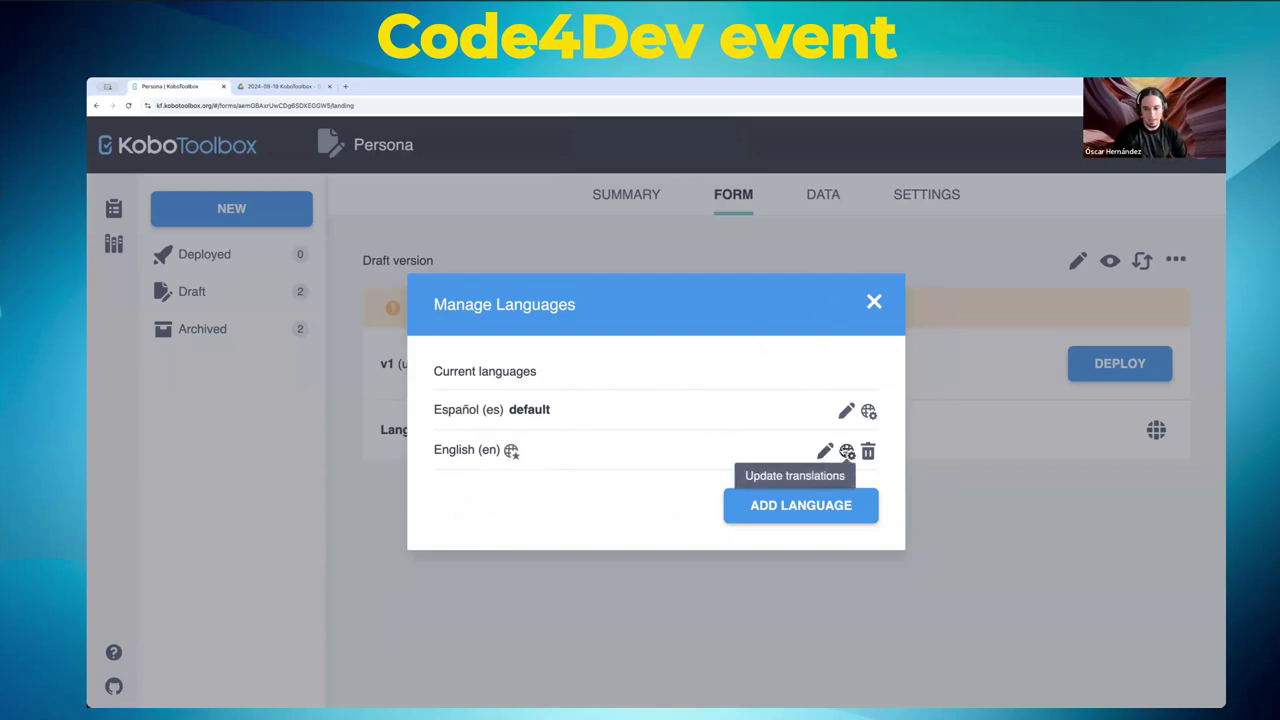
- Enter English translations 'Name' for Nombre and 'Bigger than zero', then save them
left_click(847, 452)
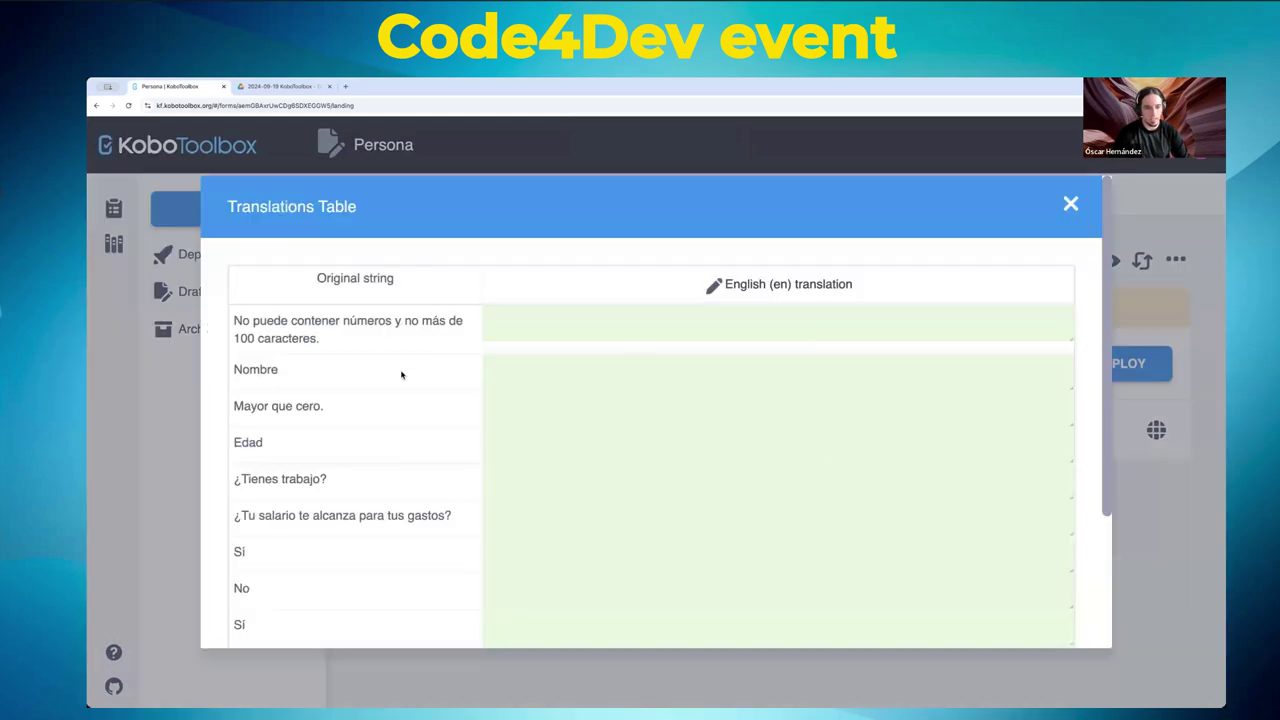
scroll(354, 417, "down", 3)
scroll(354, 417, "up", 3)
scroll(775, 424, "down", 3)
scroll(778, 426, "up", 3)
left_click(613, 374)
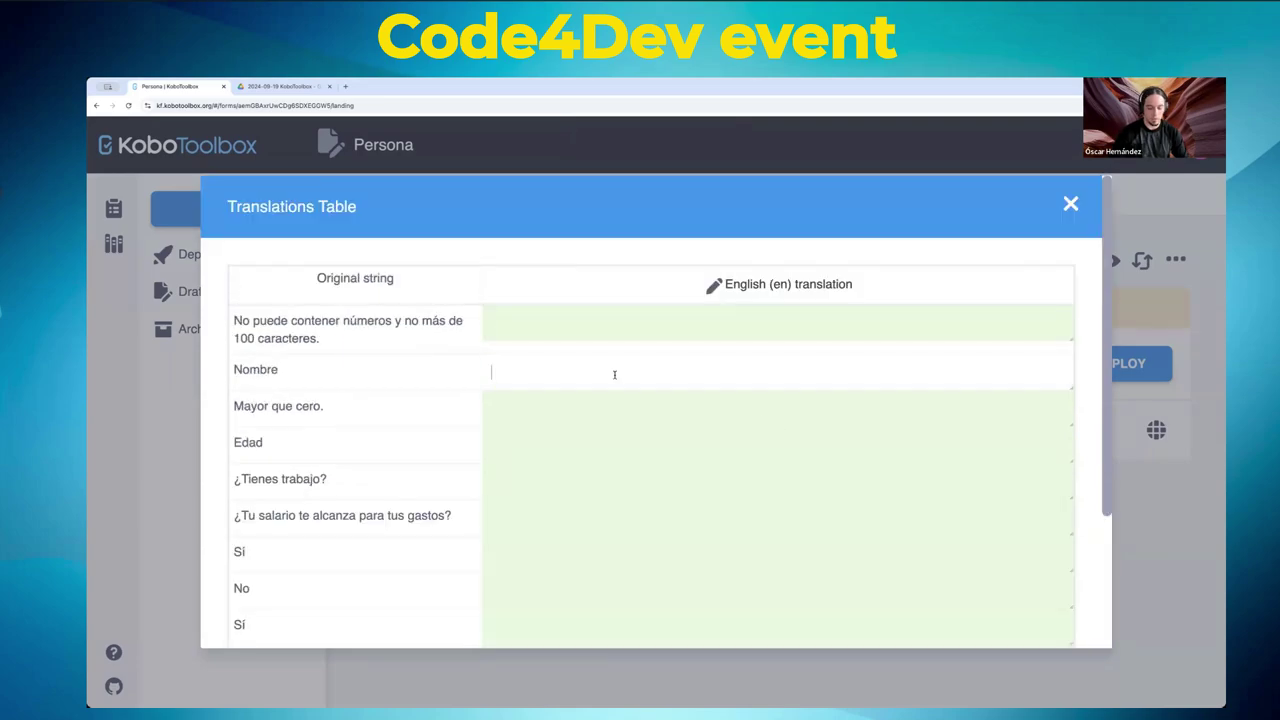
type("Name")
key("Tab")
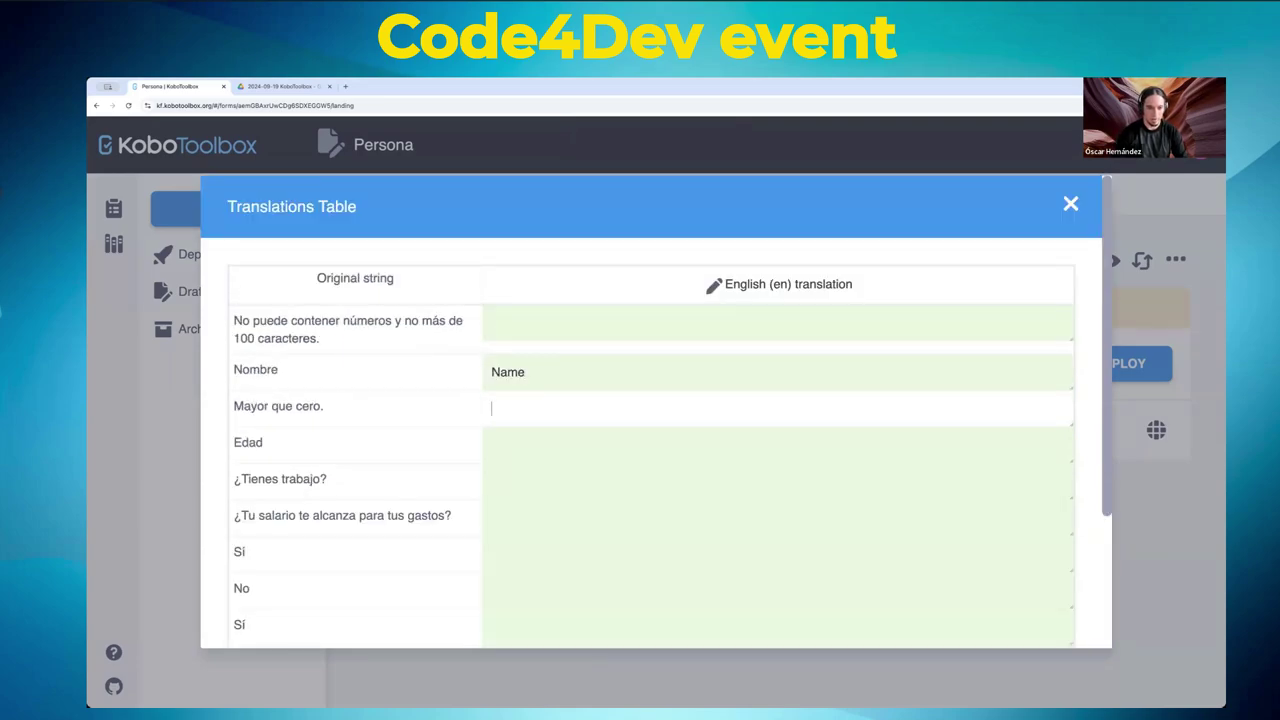
type("M")
key("BackSpace")
type("Bigger than zero")
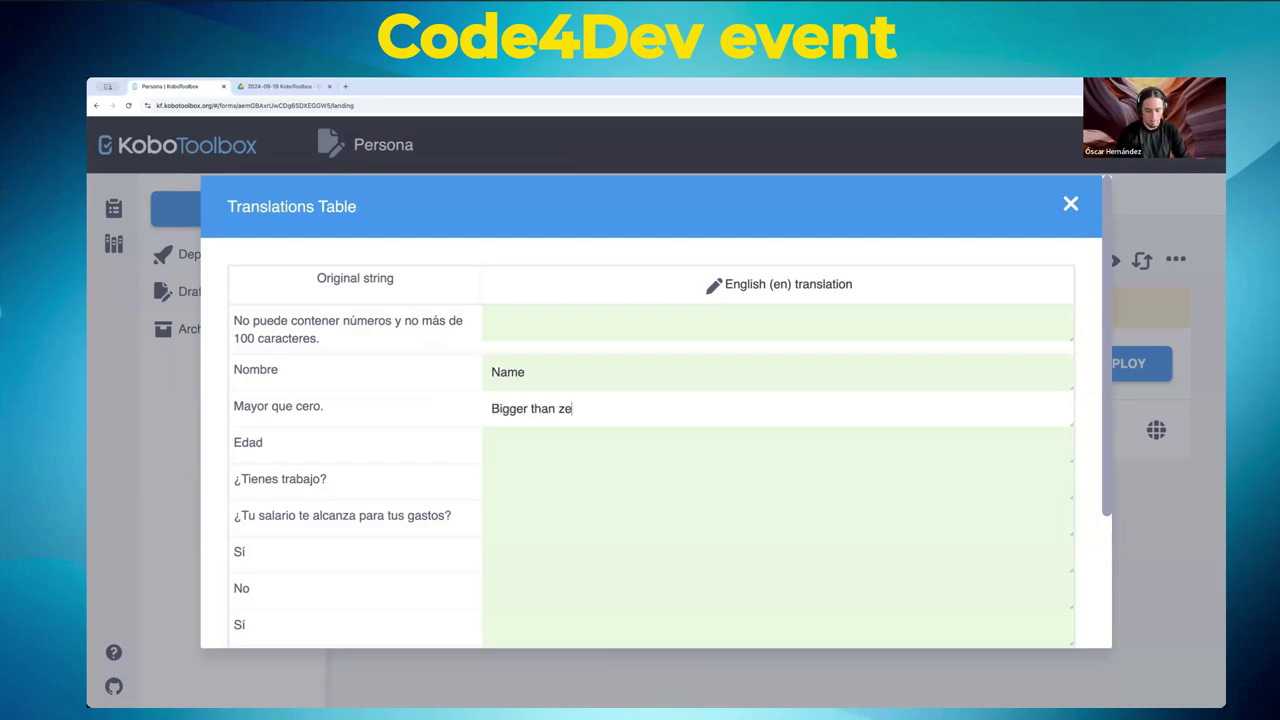
left_click(577, 443)
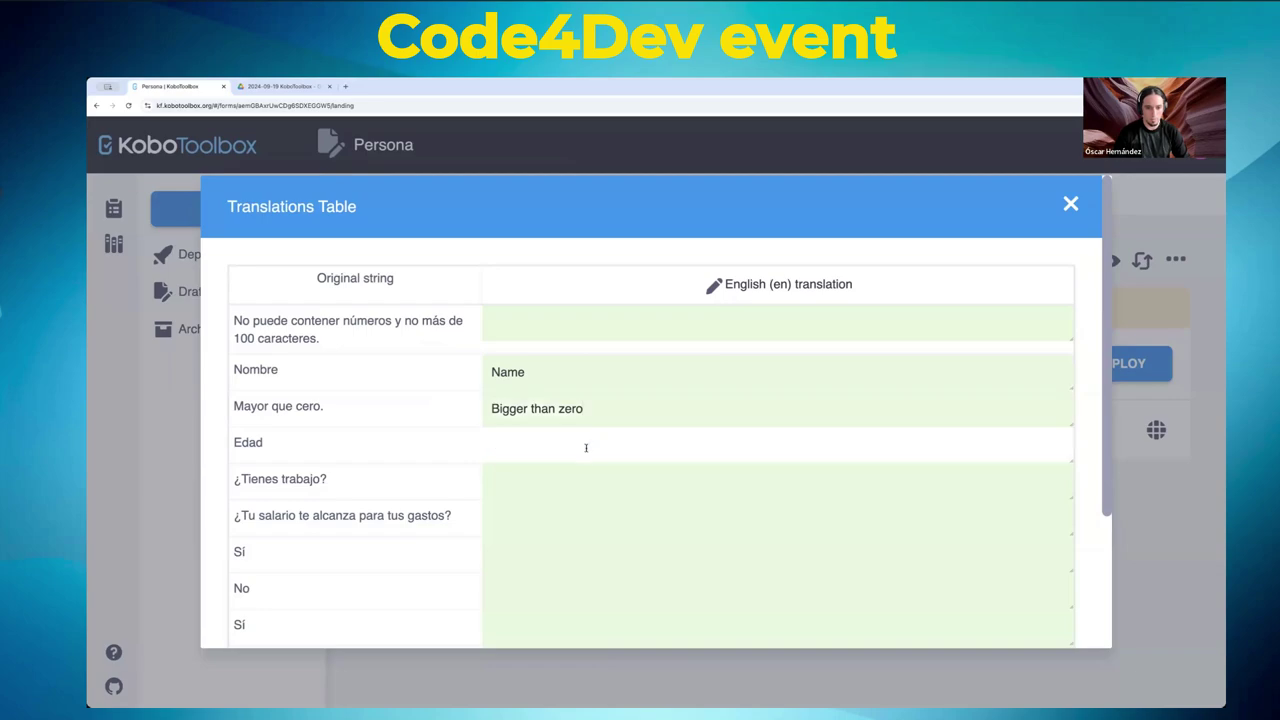
scroll(590, 450, "down", 3)
left_click(1010, 584)
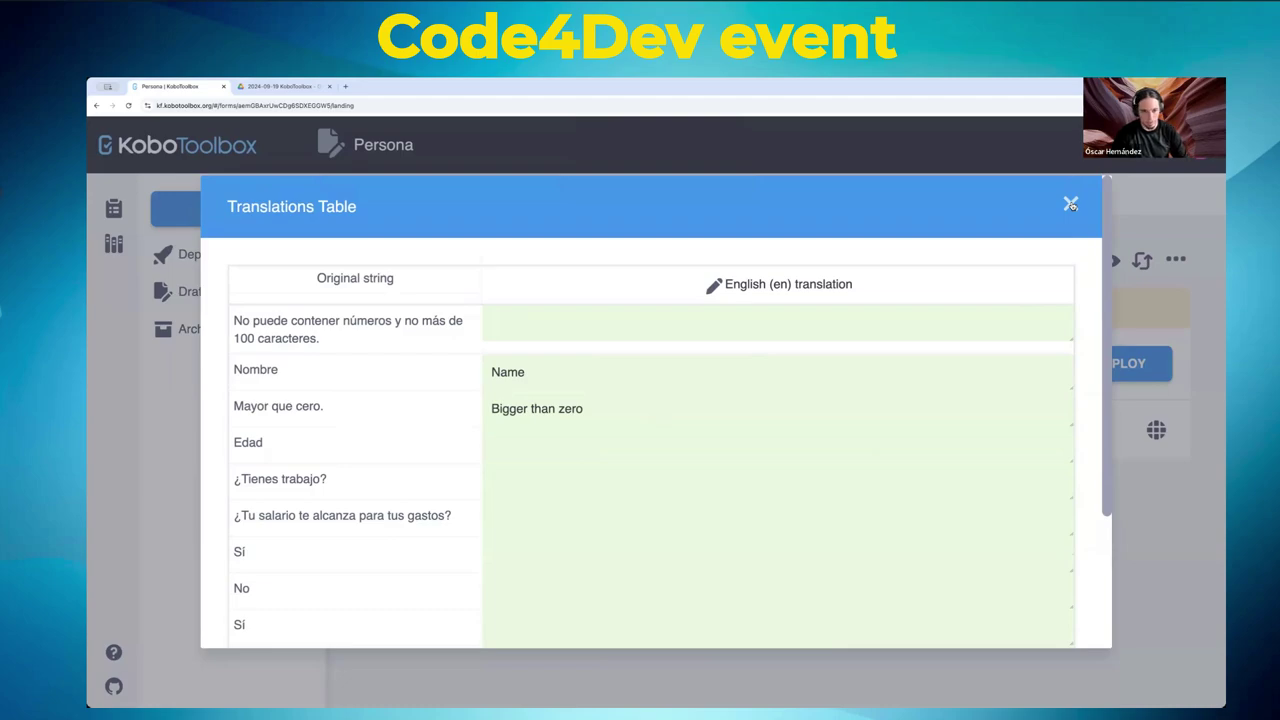
- Review the ¿Tienes trabajo?, Sí and No strings and save the translation changes again
scroll(546, 409, "down", 3)
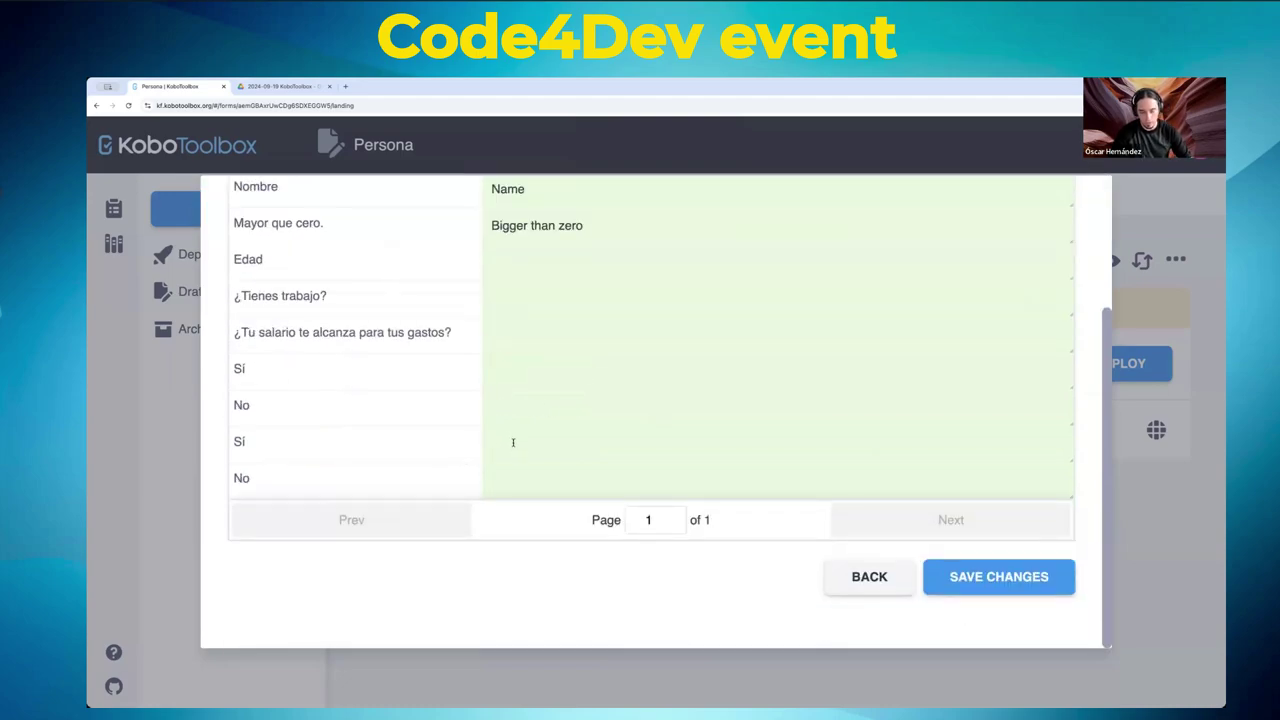
scroll(507, 458, "up", 3)
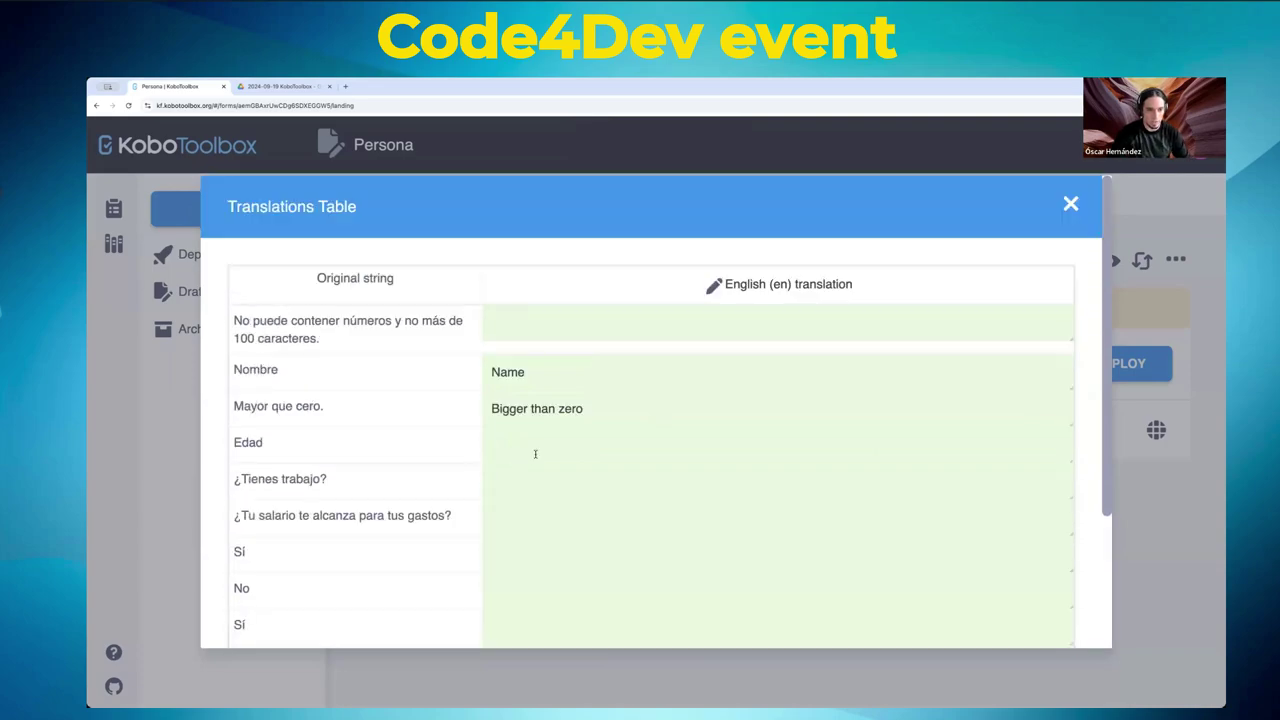
scroll(535, 454, "down", 3)
scroll(535, 443, "up", 2)
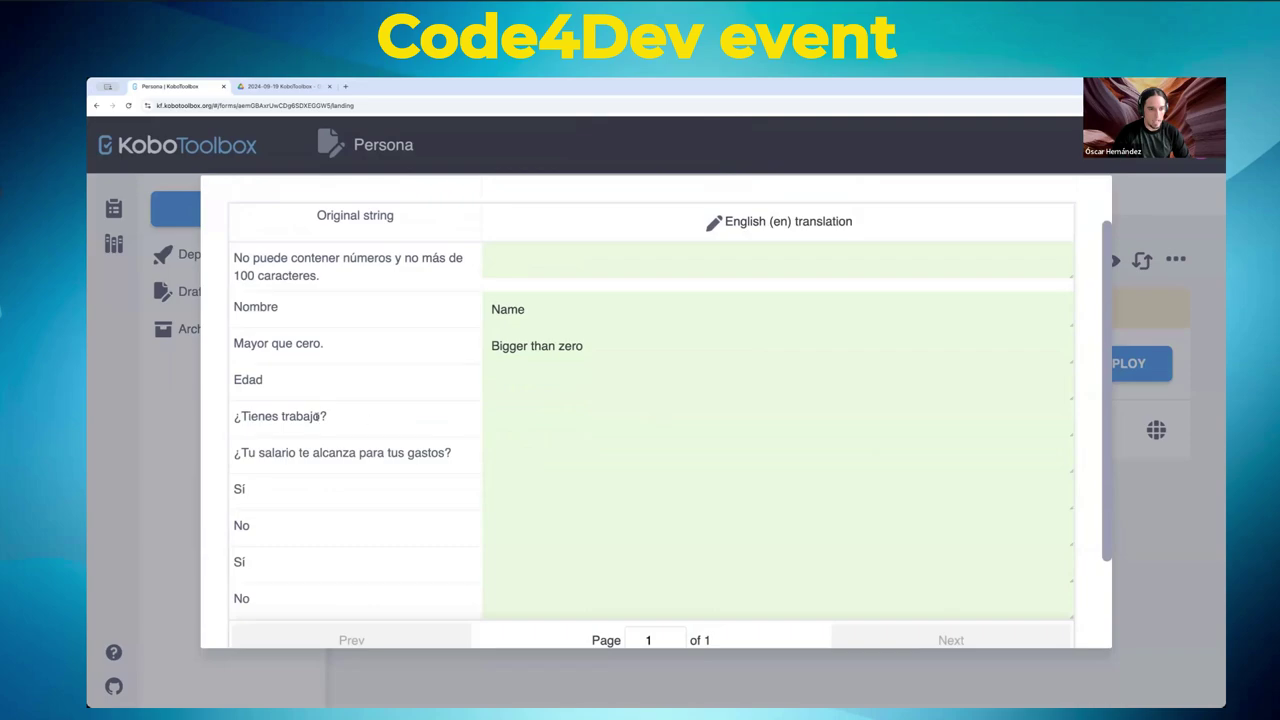
triple_click(281, 420)
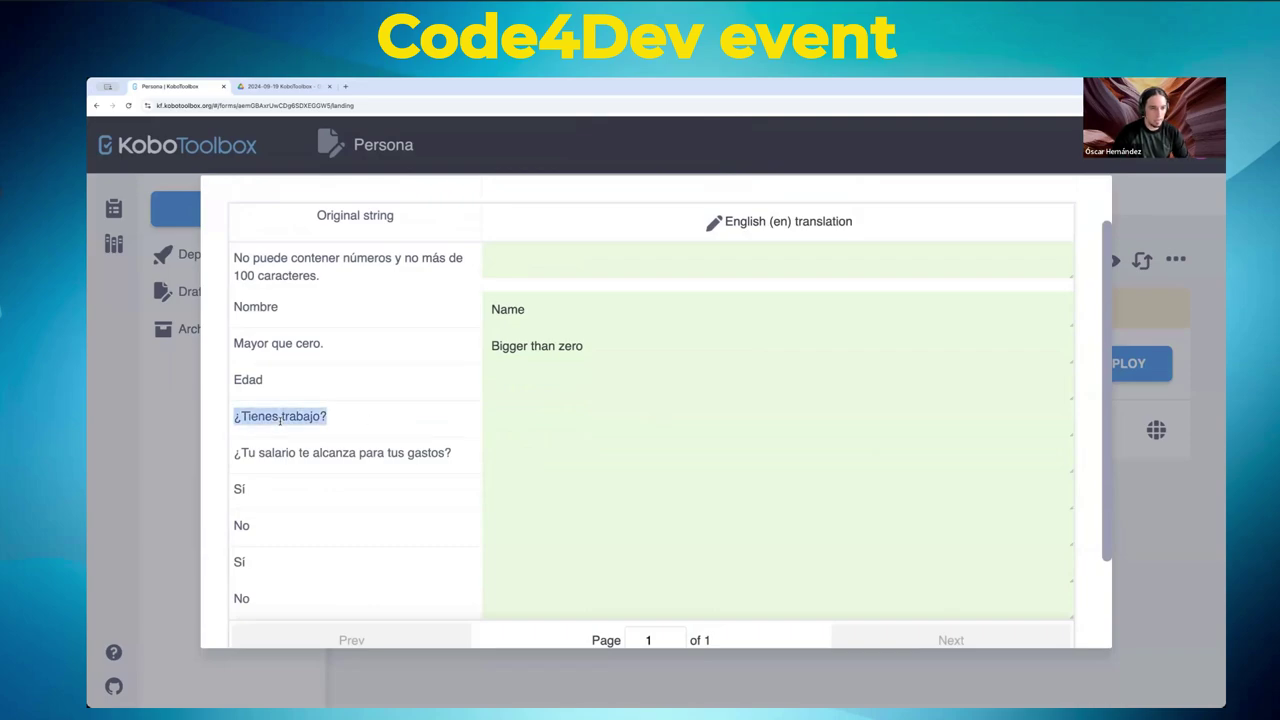
left_click(541, 256)
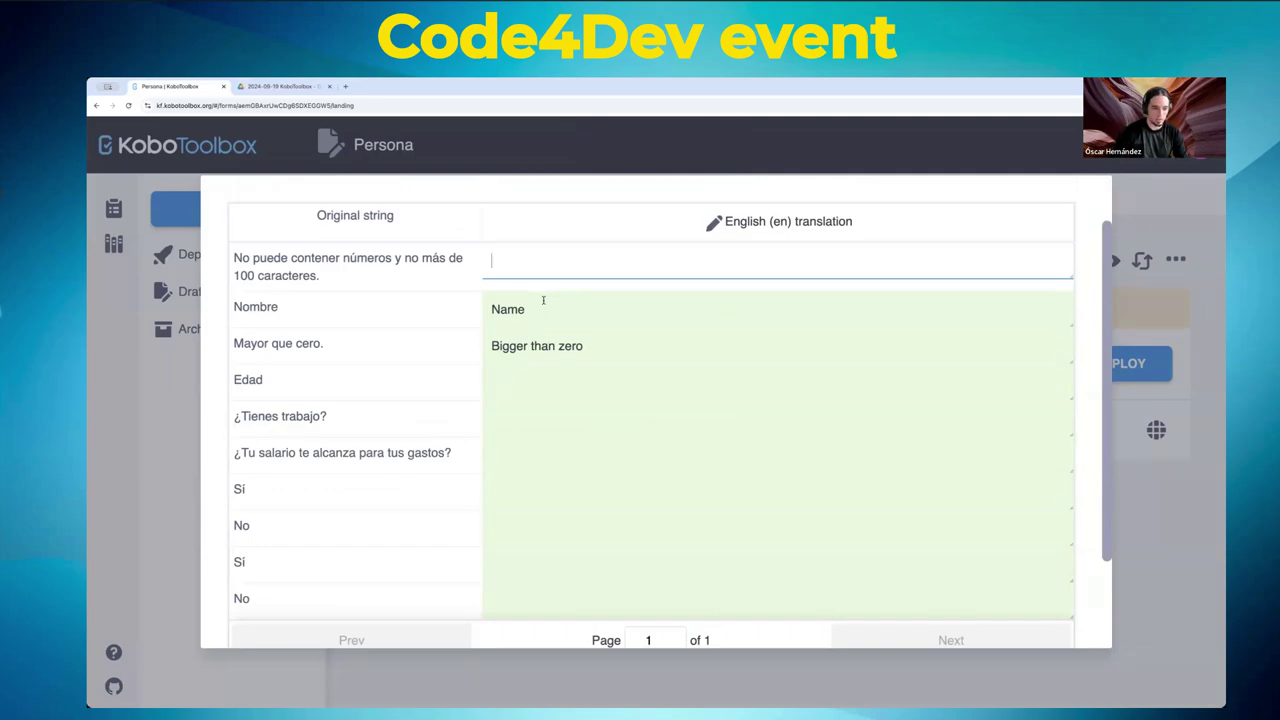
double_click(242, 490)
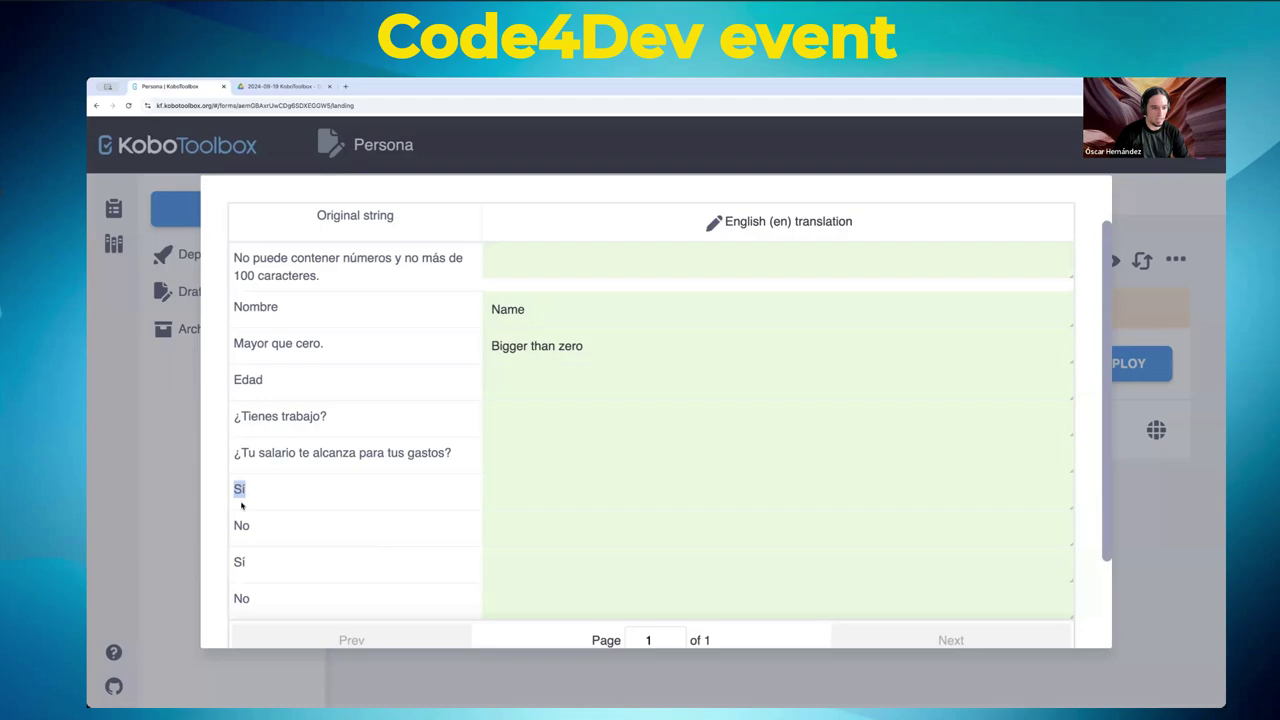
double_click(242, 525)
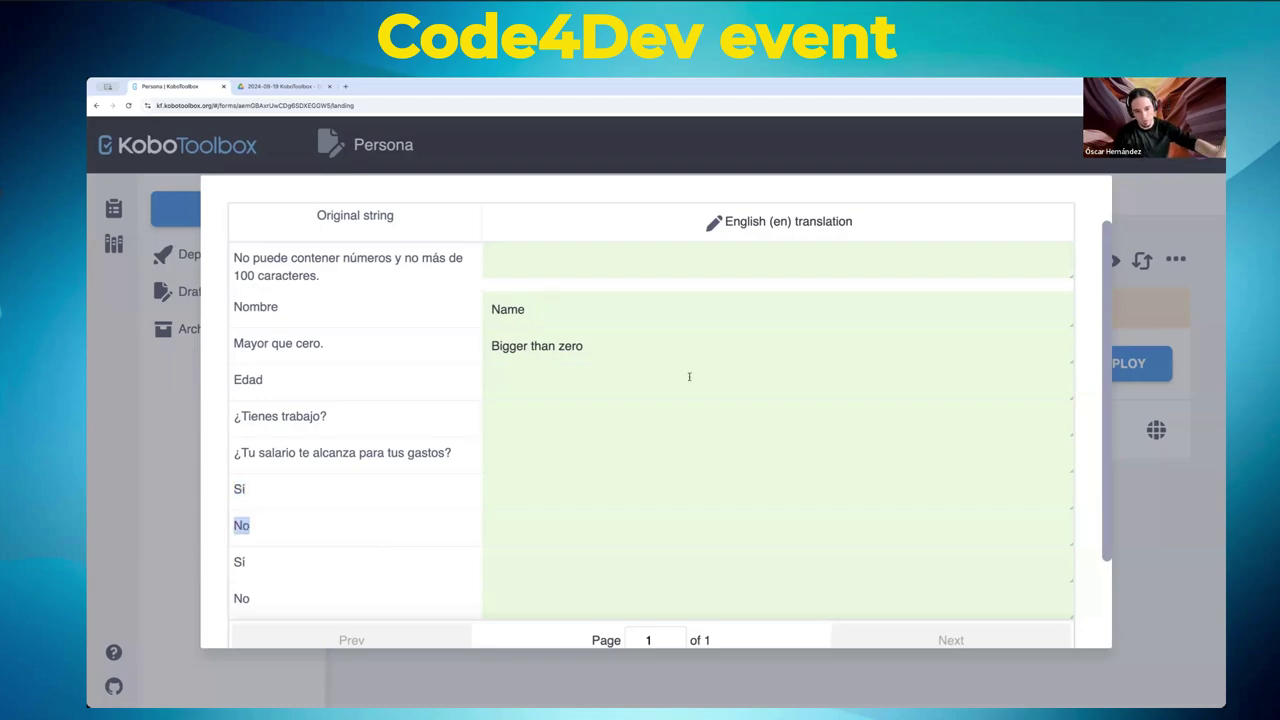
scroll(689, 376, "down", 3)
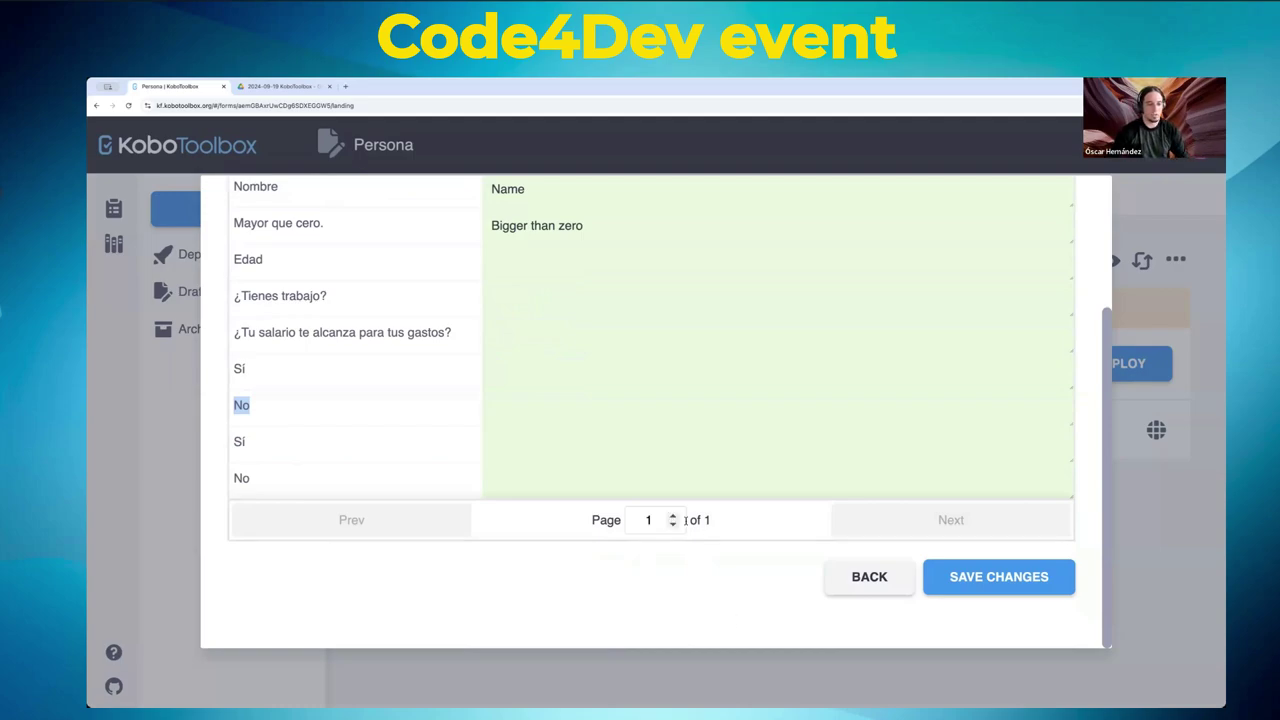
left_click(298, 411)
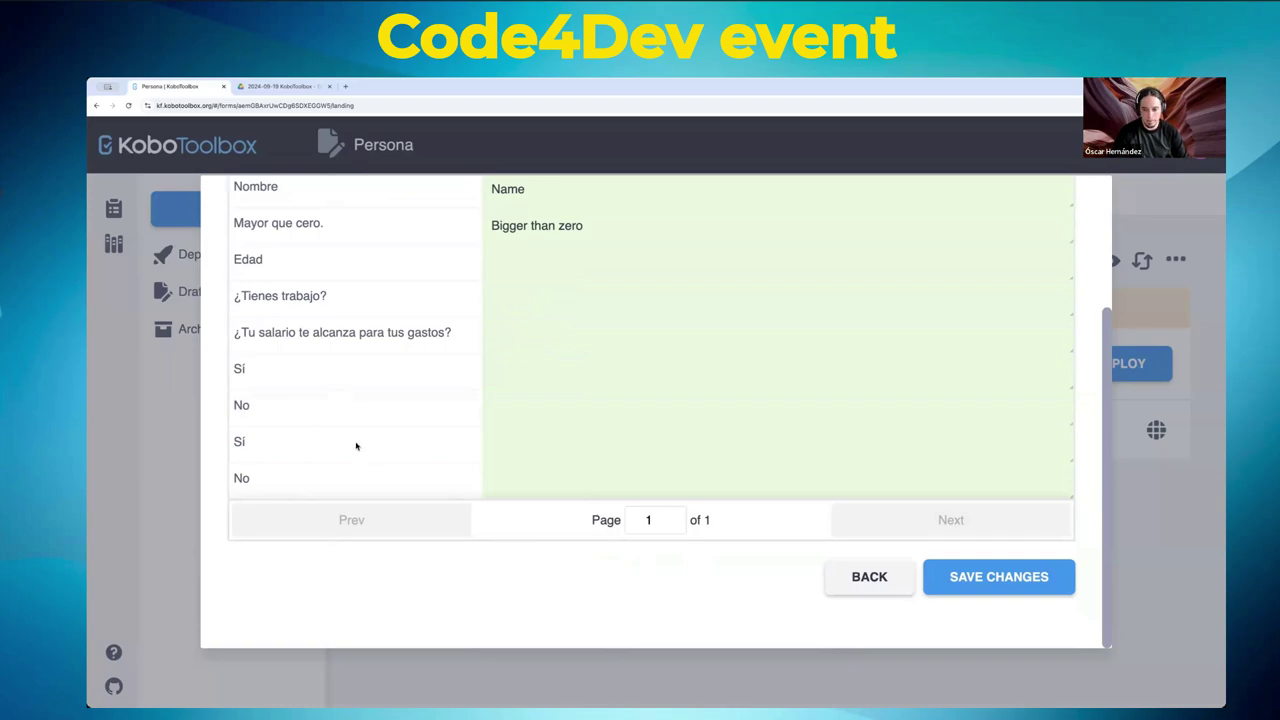
left_click(1002, 583)
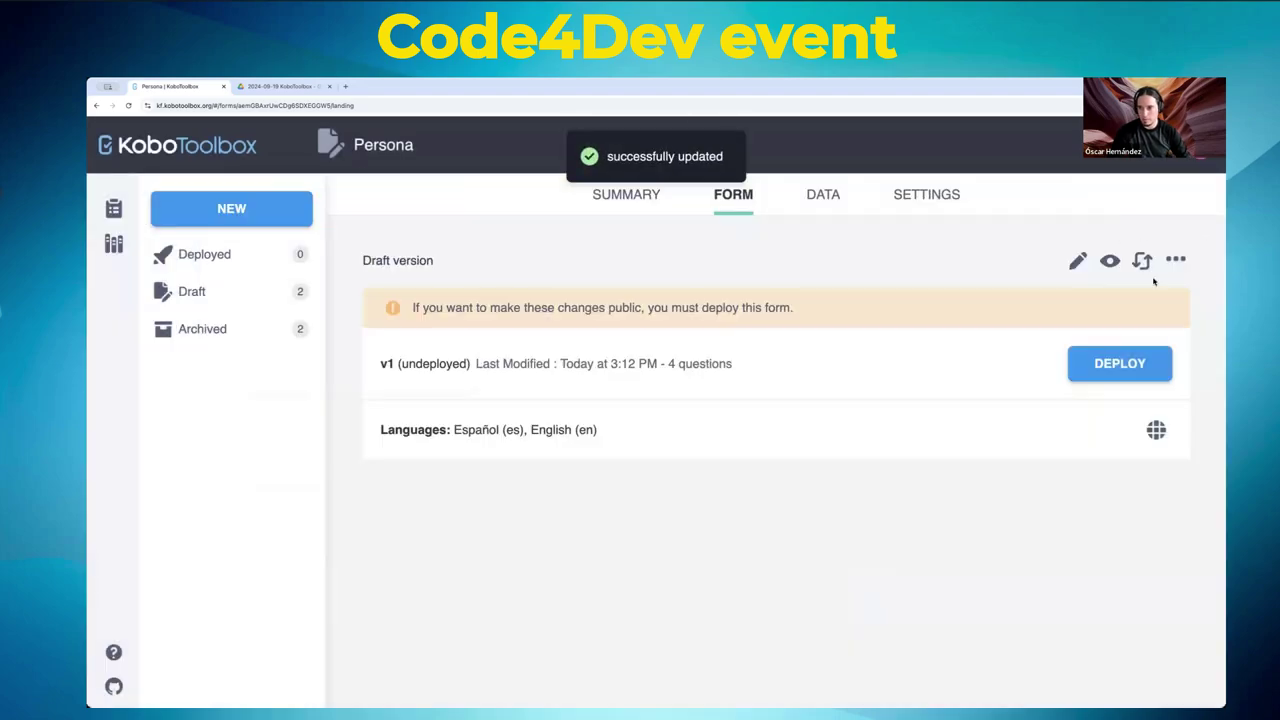
- Download the Persona form as an XLS file from the more-options menu
left_click(1175, 260)
left_click(1121, 291)
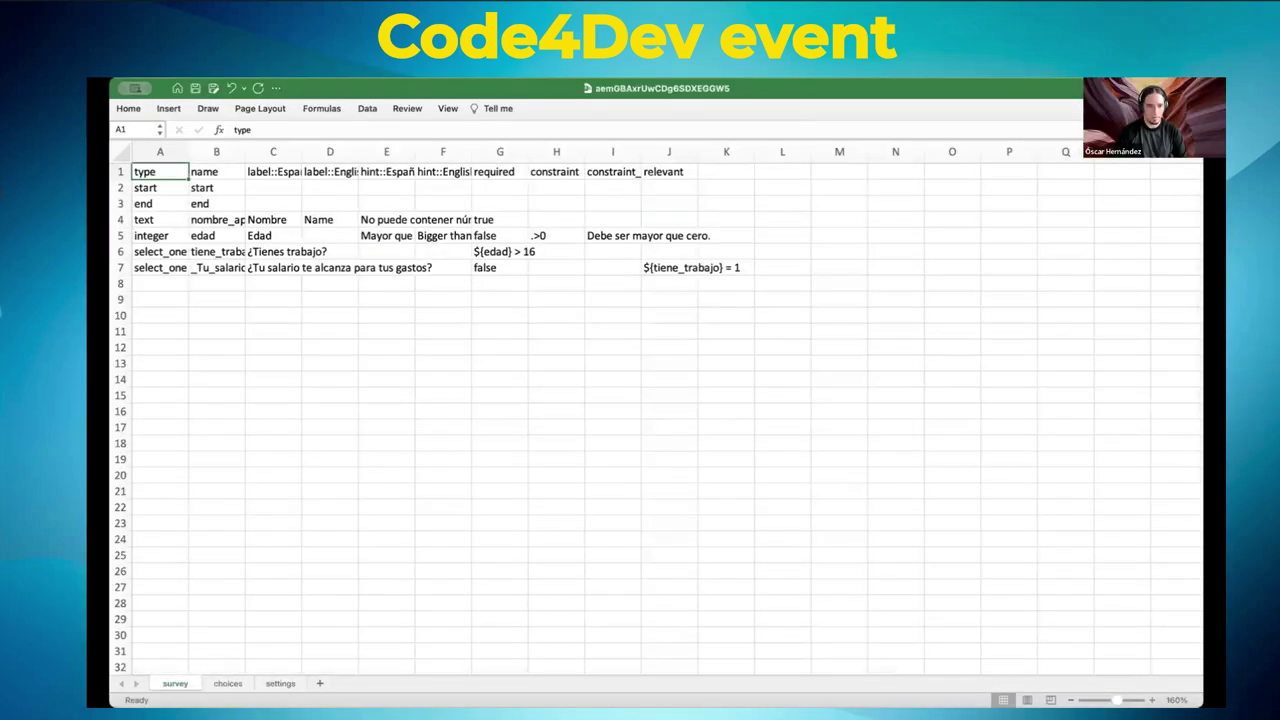
- Widen column A and check the question types down to the salary question in A7
scroll(1088, 451, "up", 5)
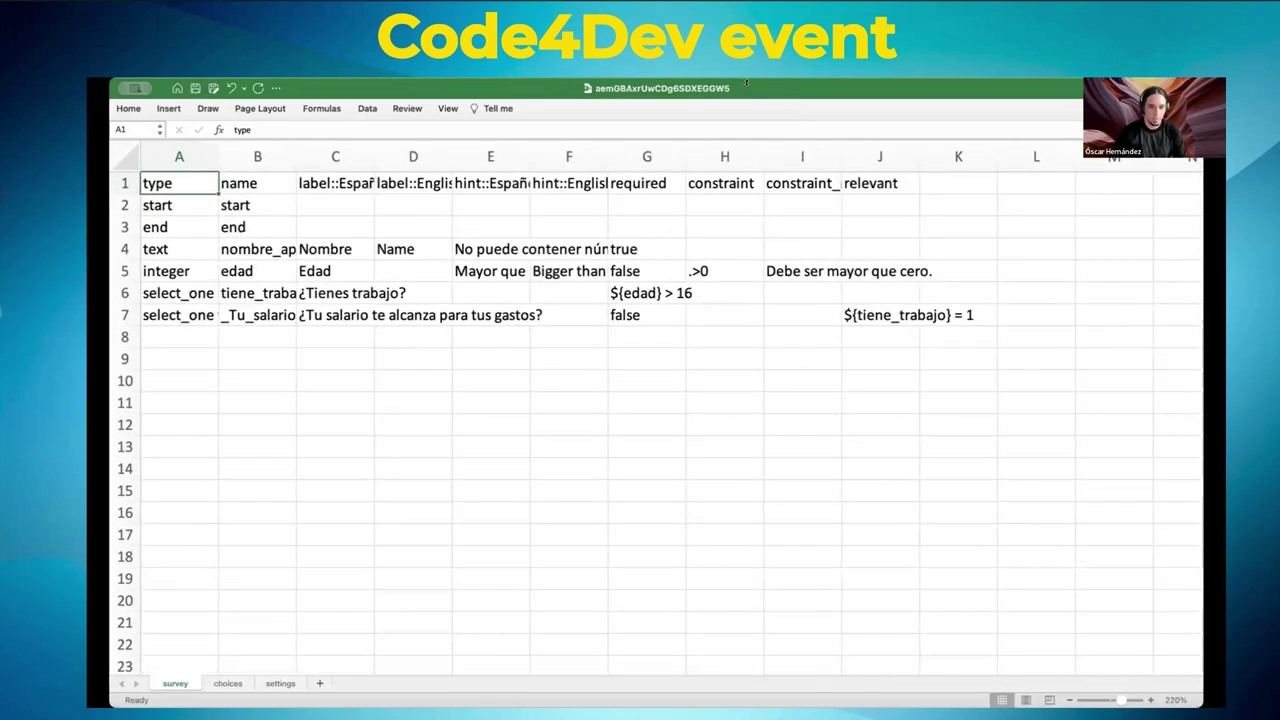
left_click_drag(213, 143, 281, 143)
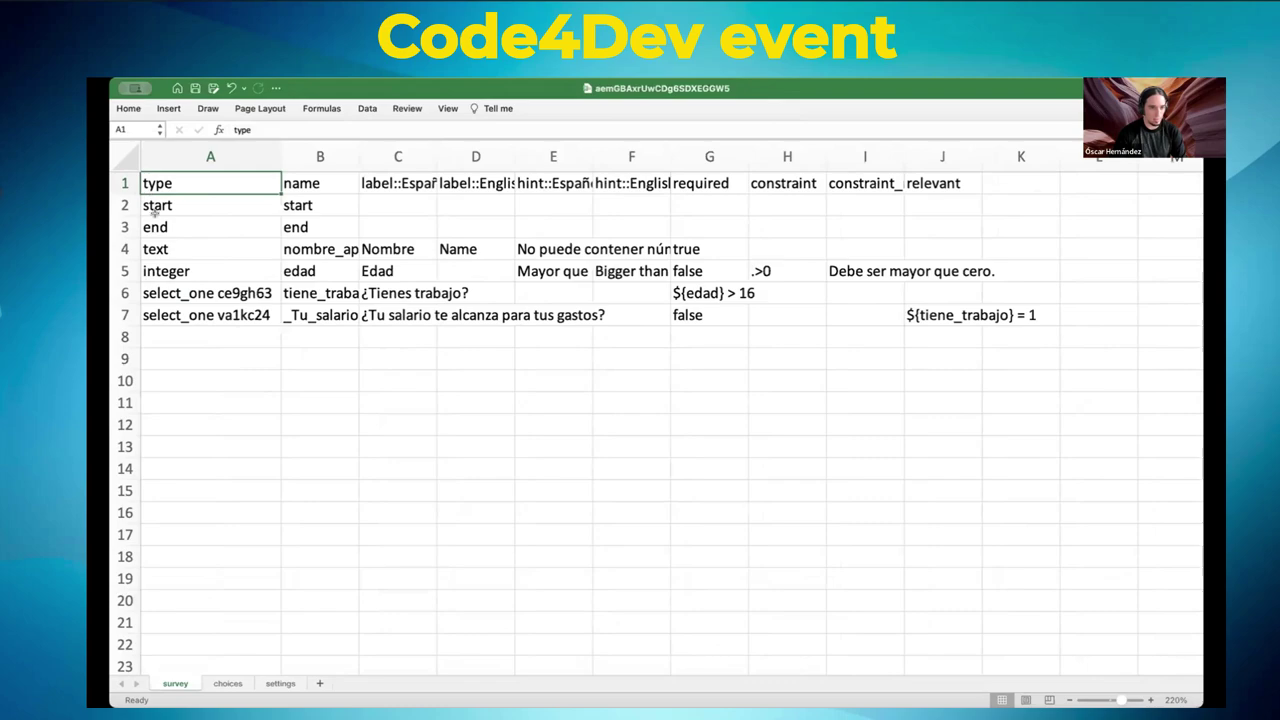
left_click(162, 241)
left_click(155, 264)
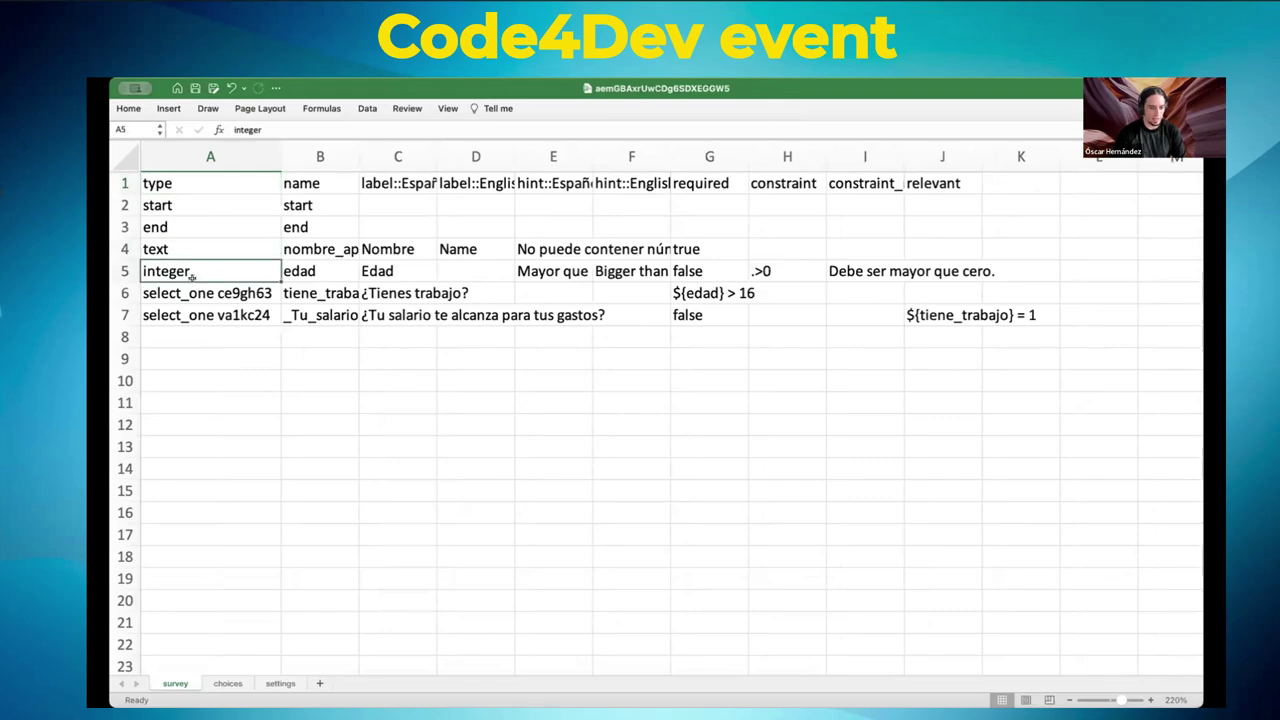
left_click(160, 294)
left_click(171, 315)
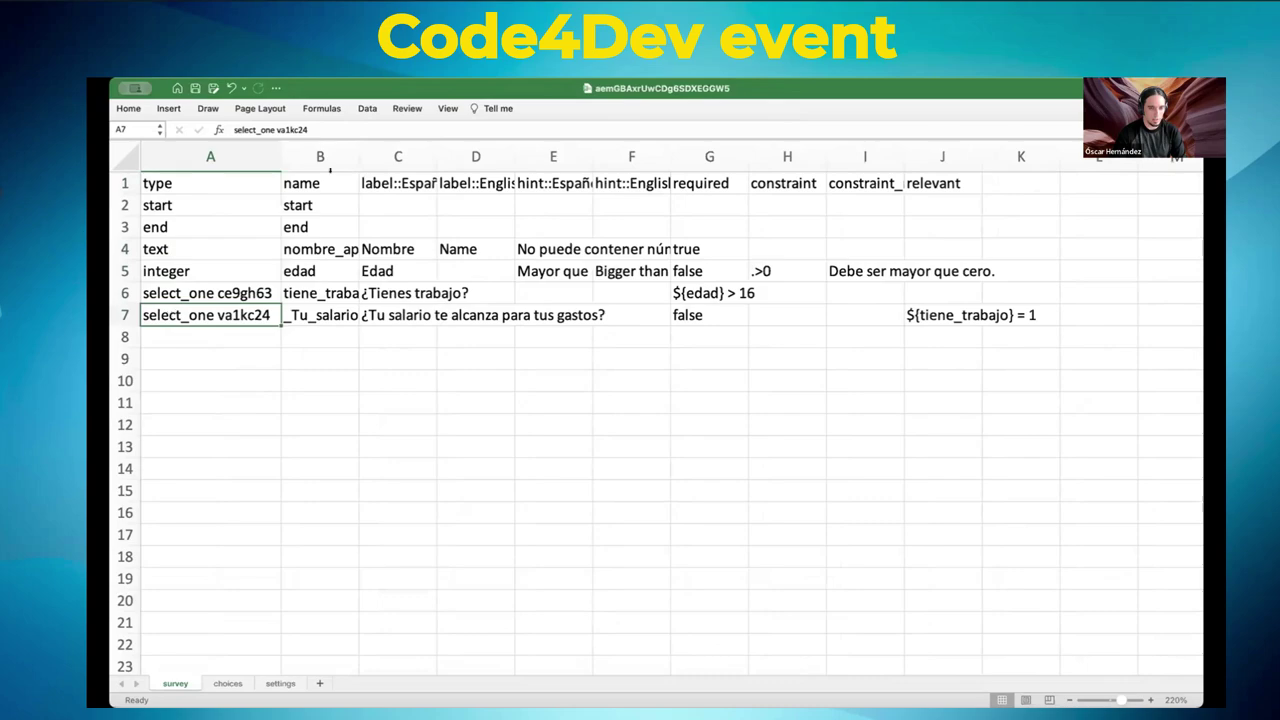
- Widen column B and rename the salary question in B7 to salario_suficiente
left_click_drag(354, 146, 500, 147)
left_click(300, 316)
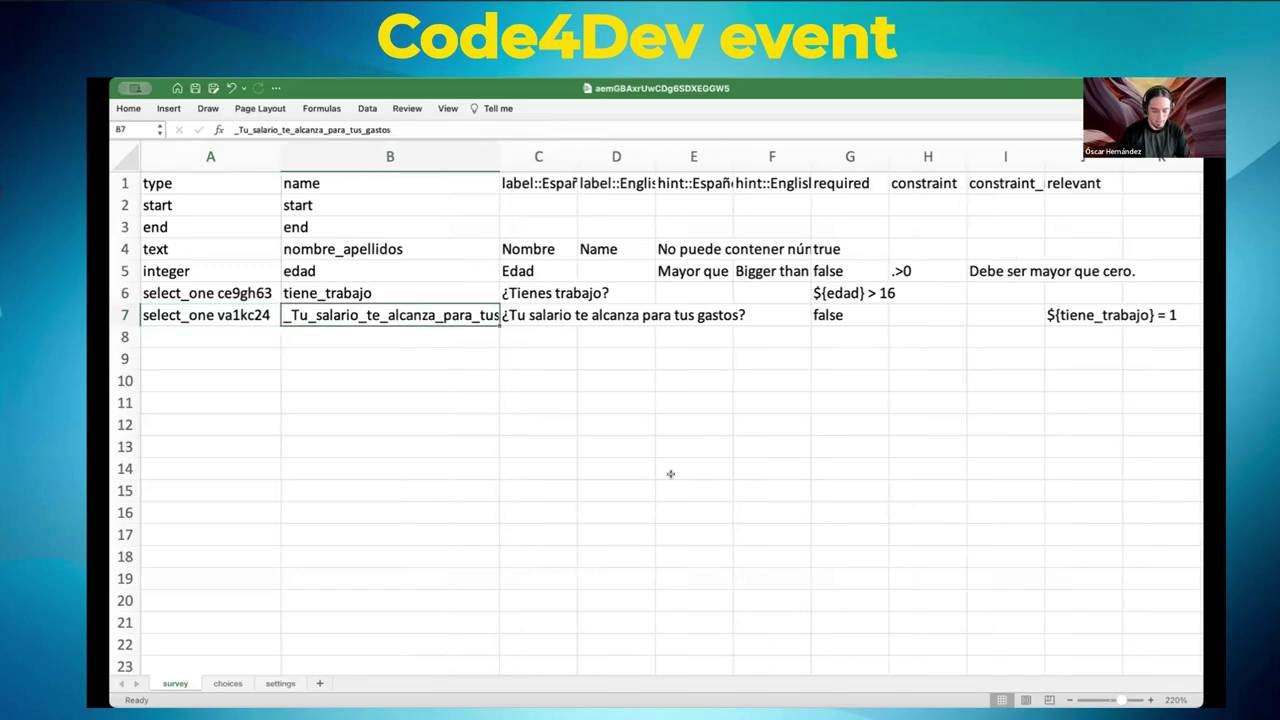
type("salario")
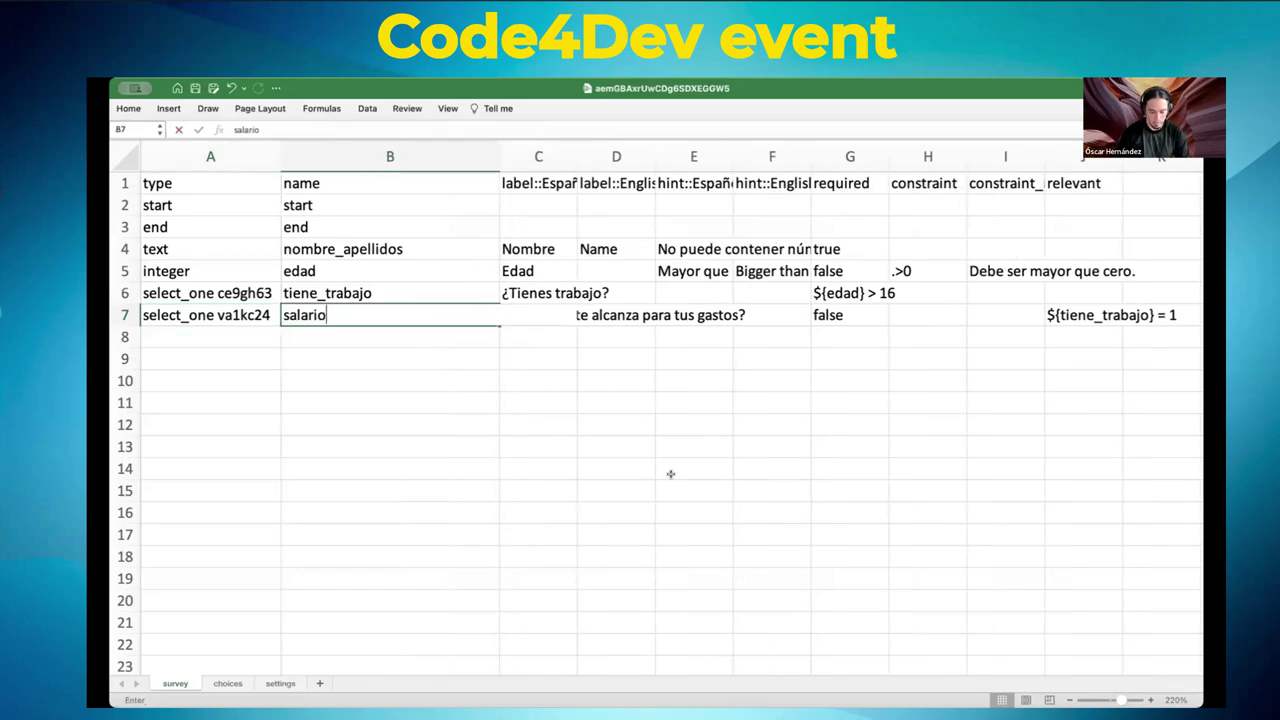
type("_suficiente")
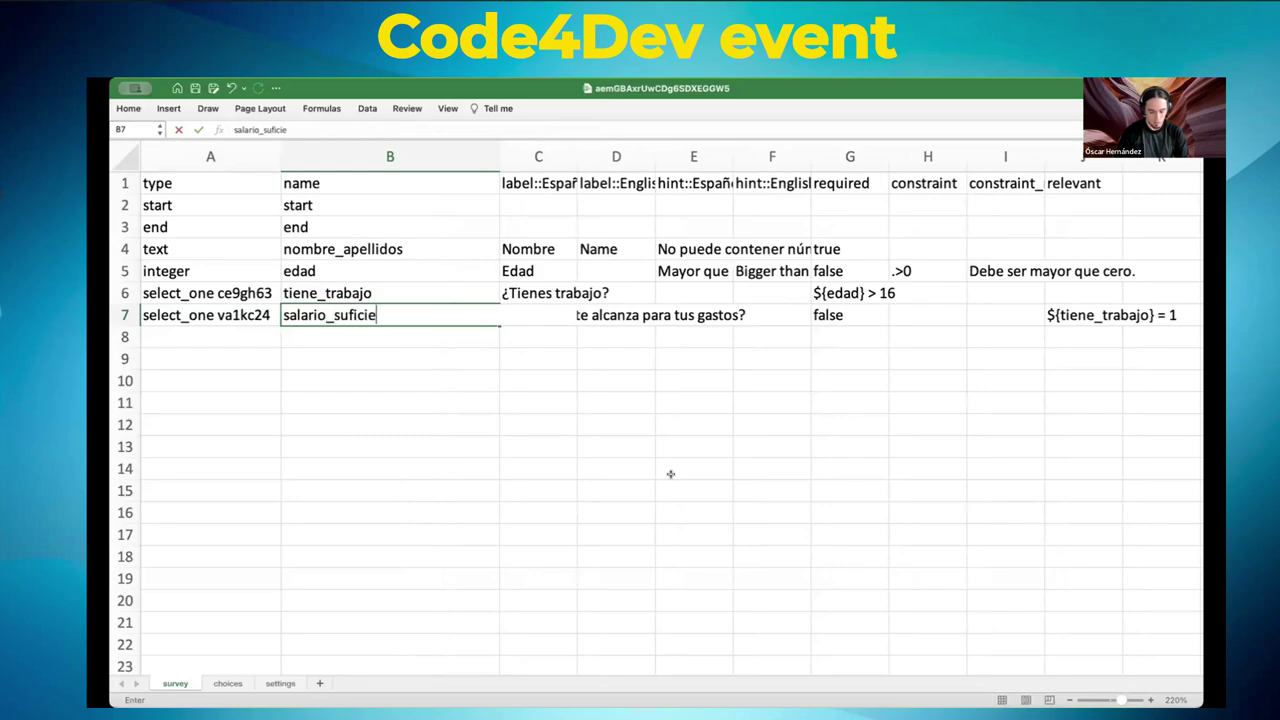
left_click(488, 422)
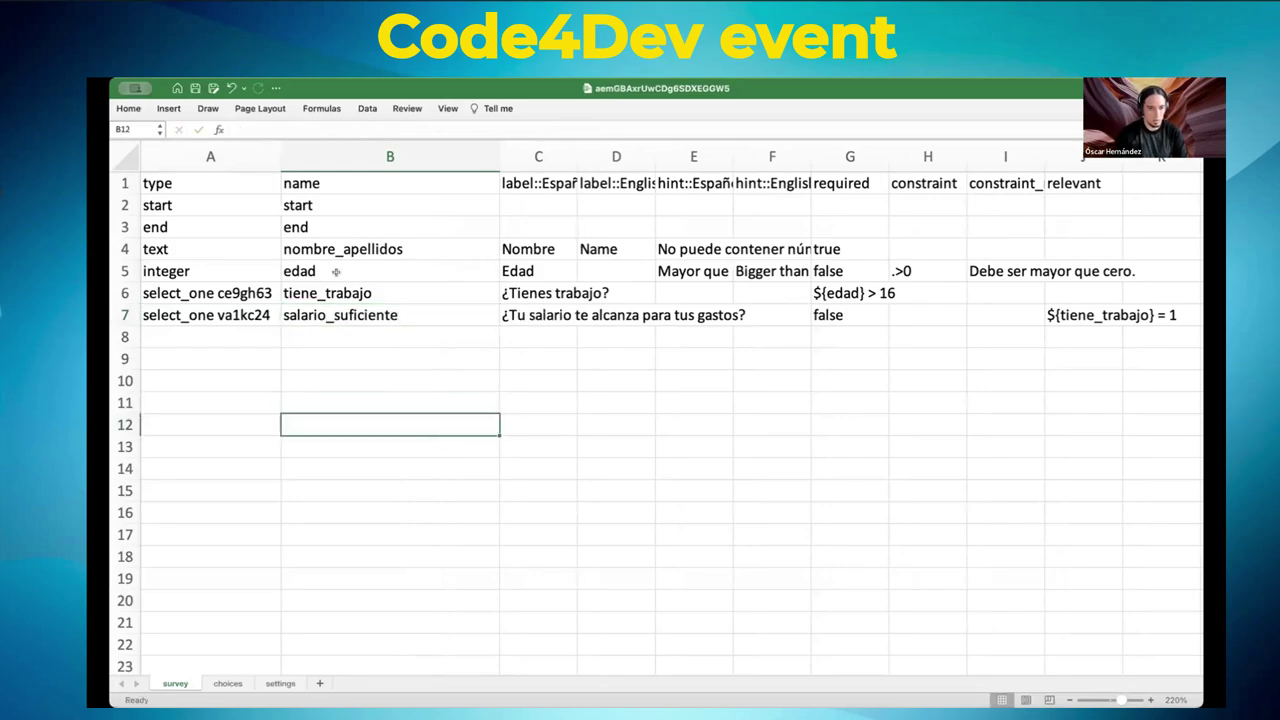
left_click(163, 204)
- Auto-fit columns C, D and E to show the Spanish labels, English labels and hints
key("Down")
key("Down")
left_click(170, 219)
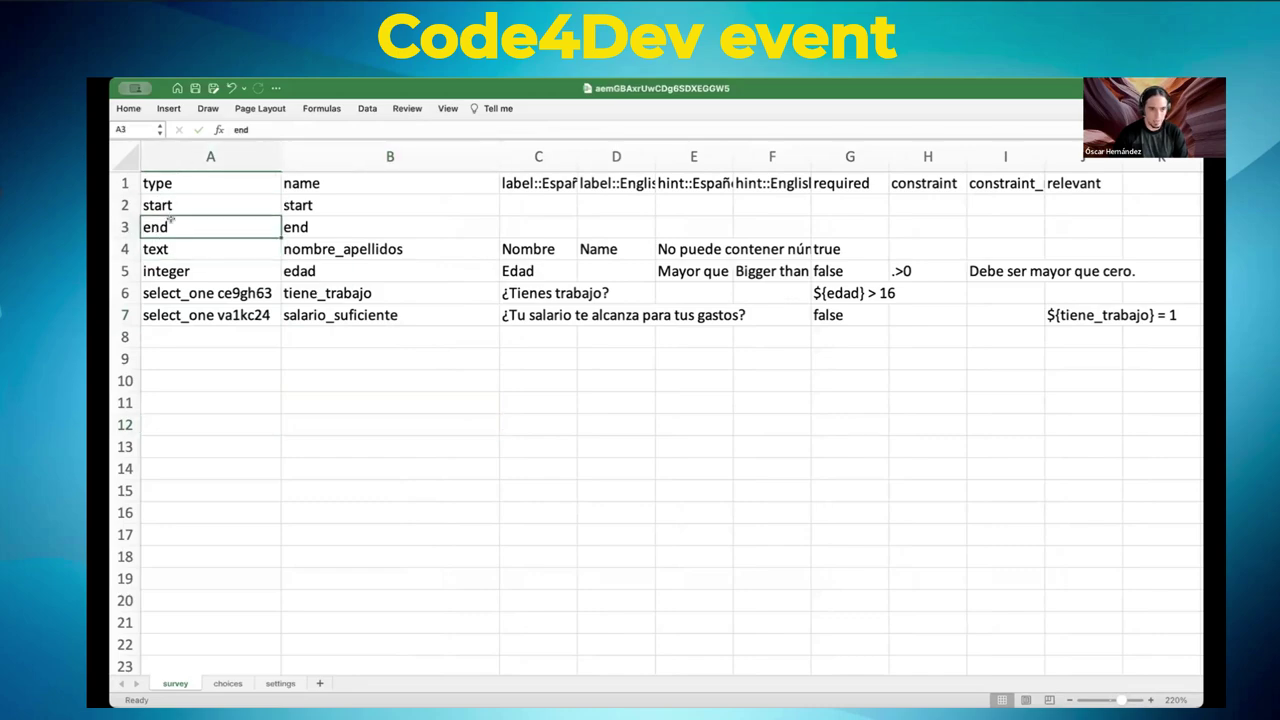
double_click(570, 145)
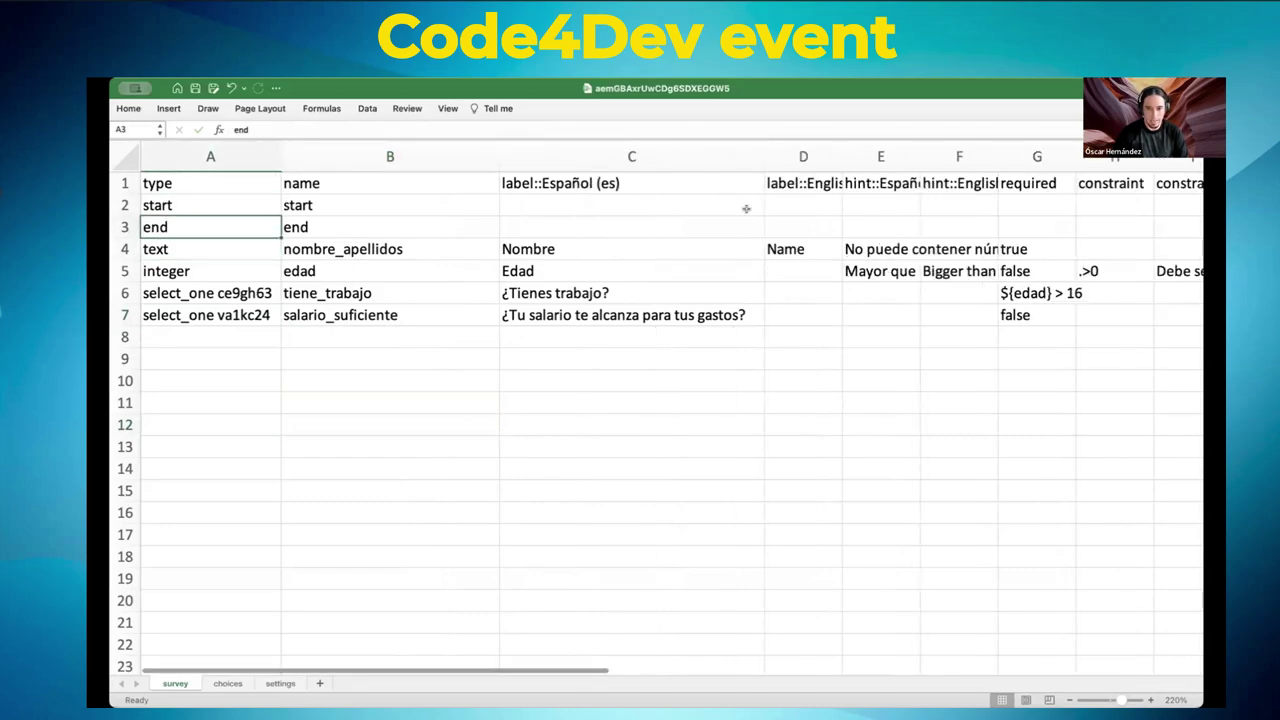
double_click(843, 145)
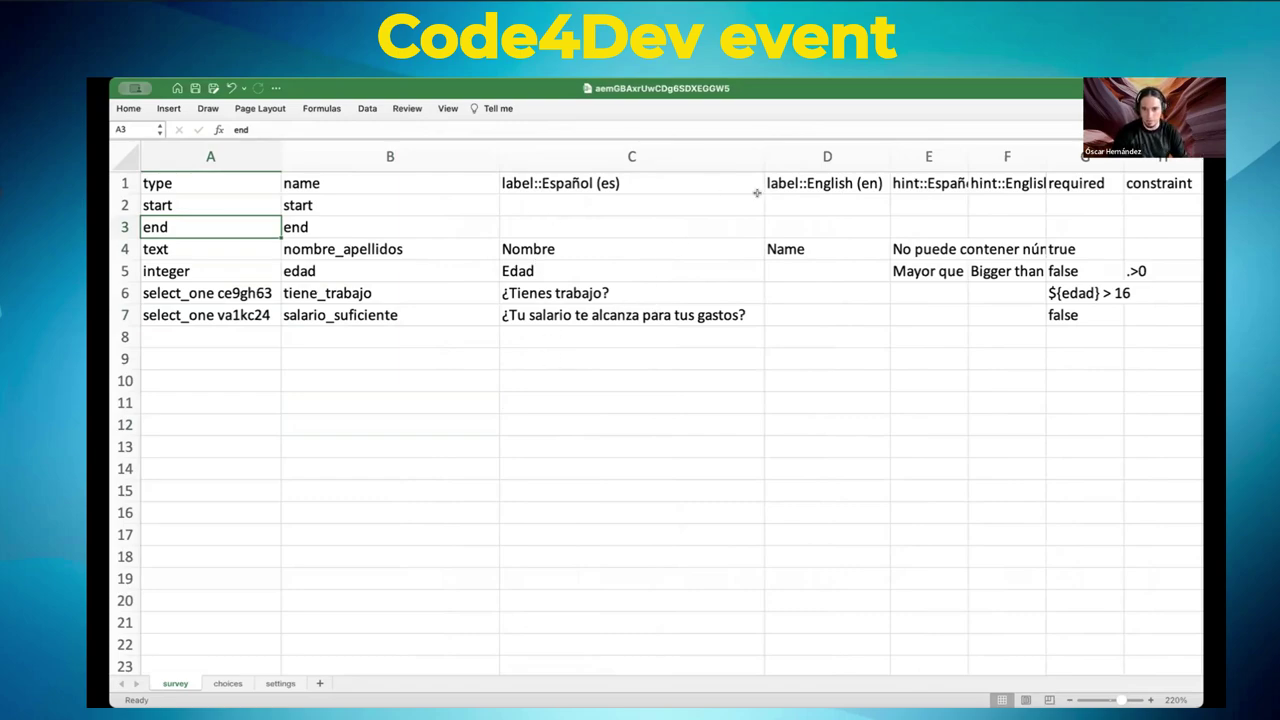
left_click(825, 242)
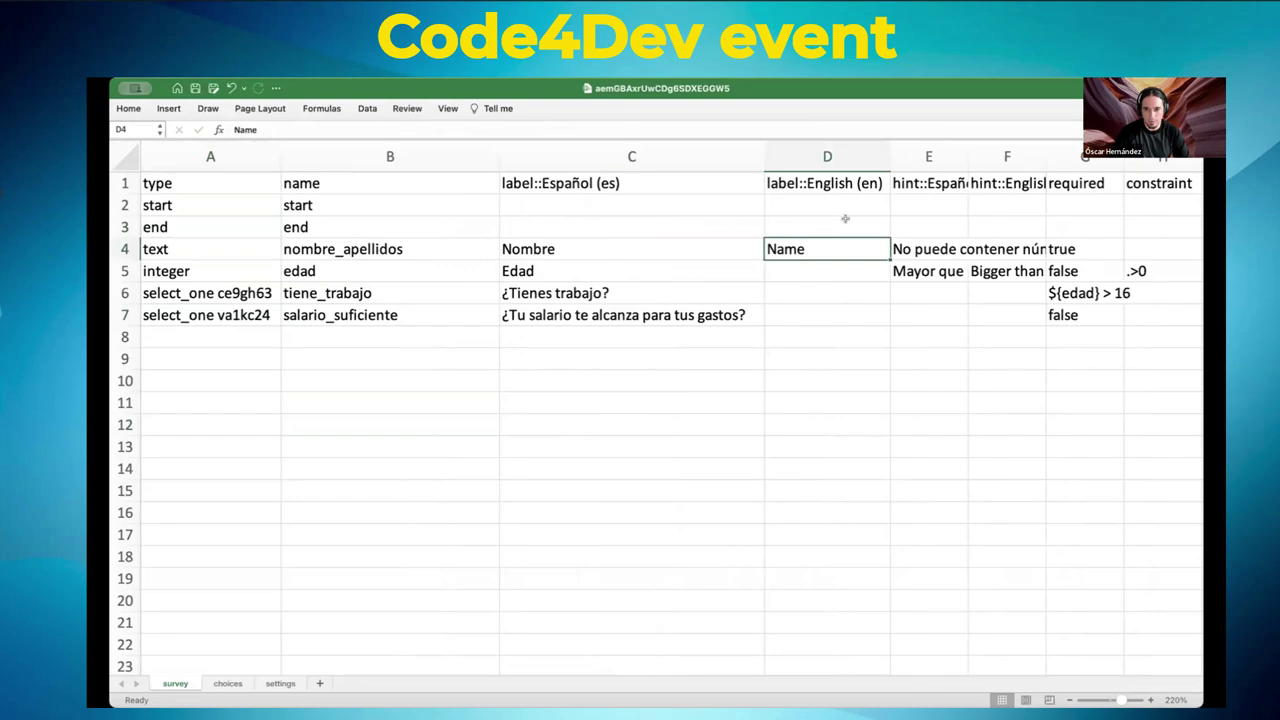
double_click(967, 157)
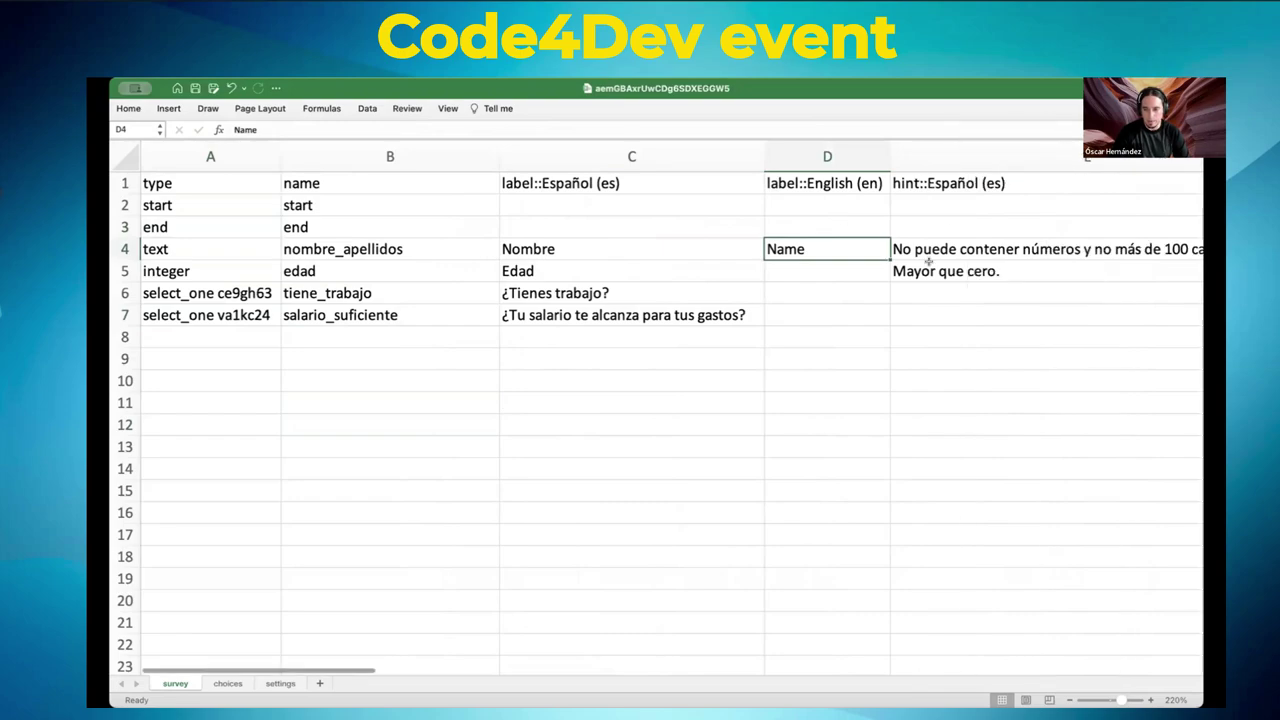
- Widen columns G and H so the required condition ${edad} > 16 is readable
scroll(920, 266, "right", 10)
scroll(918, 270, "right", 3)
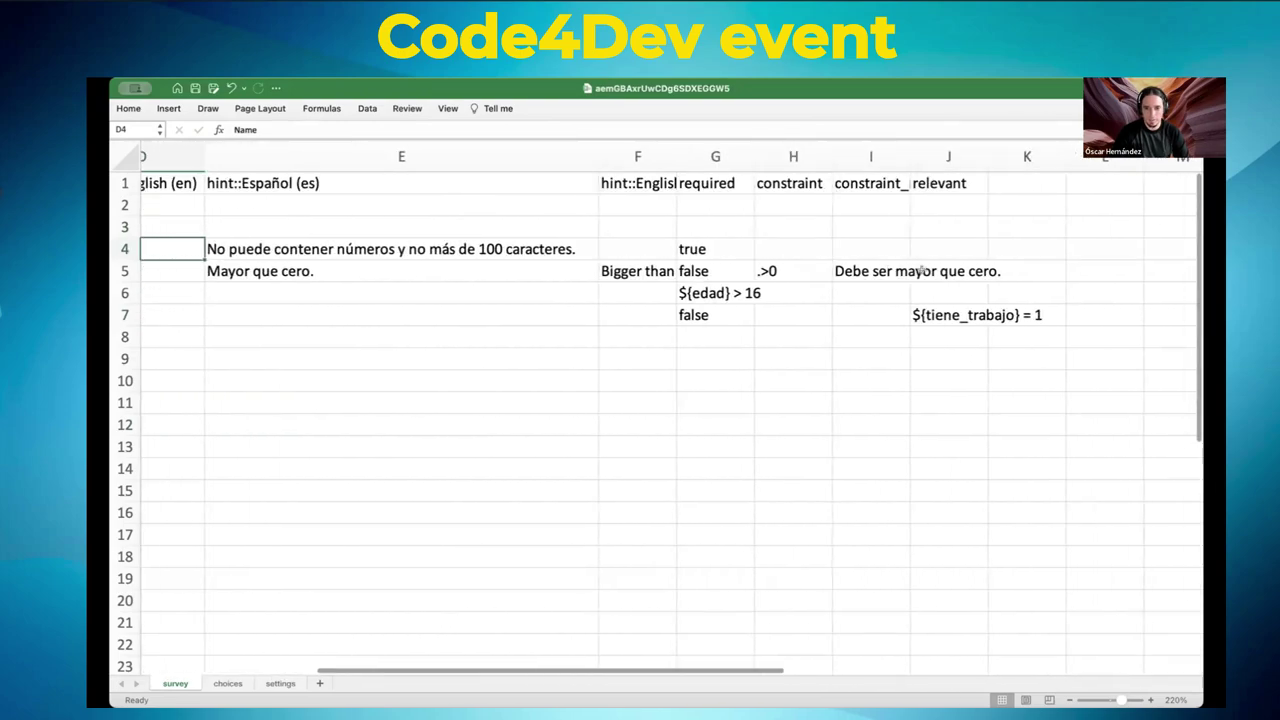
left_click(645, 183)
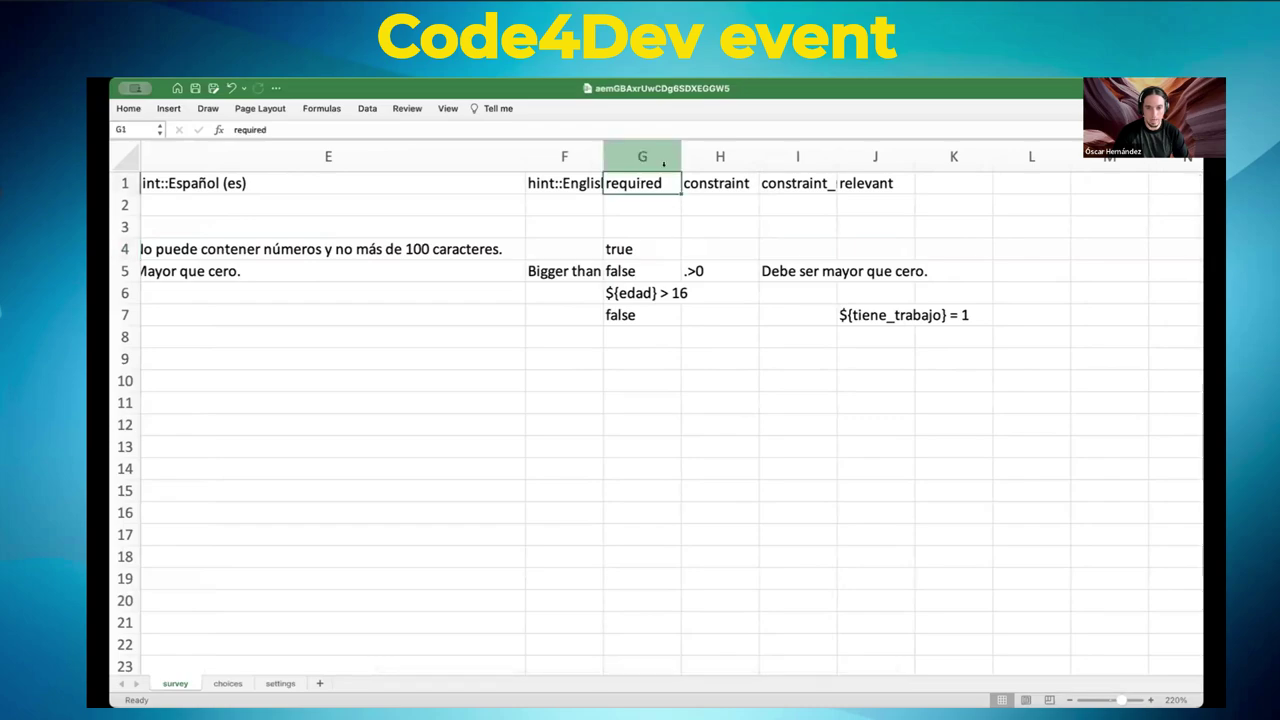
left_click_drag(674, 145, 687, 145)
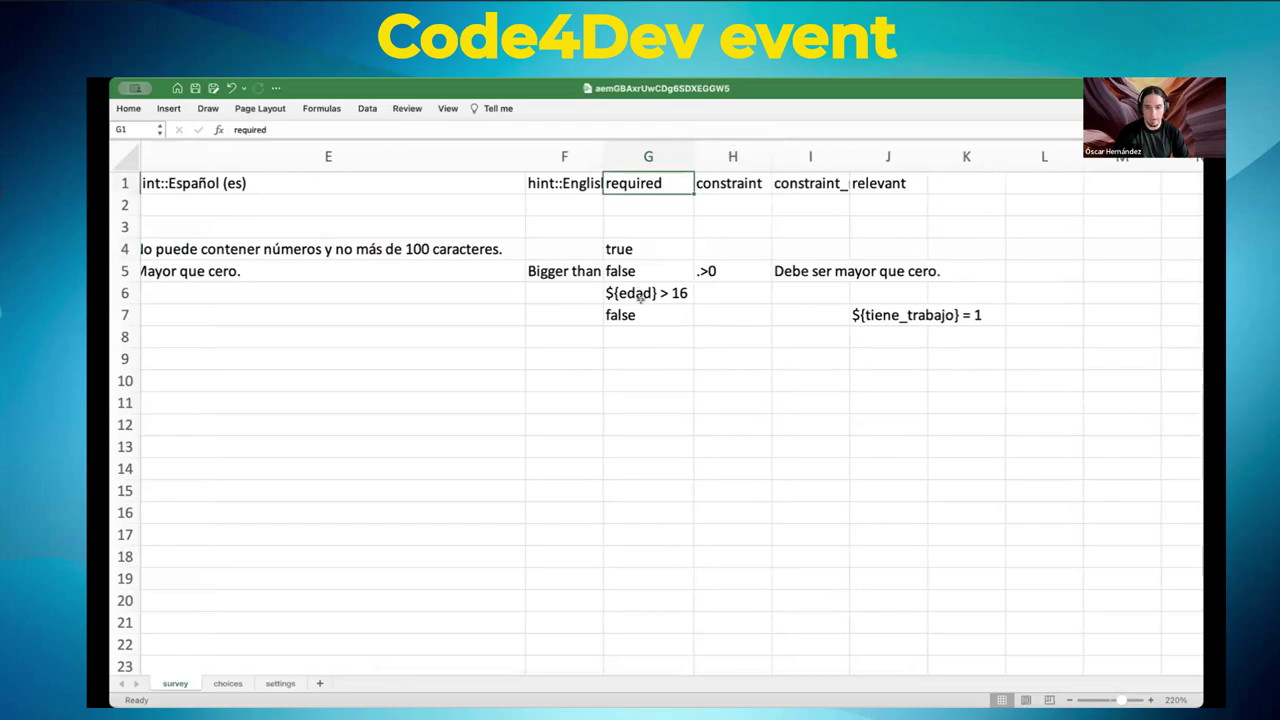
left_click(641, 298)
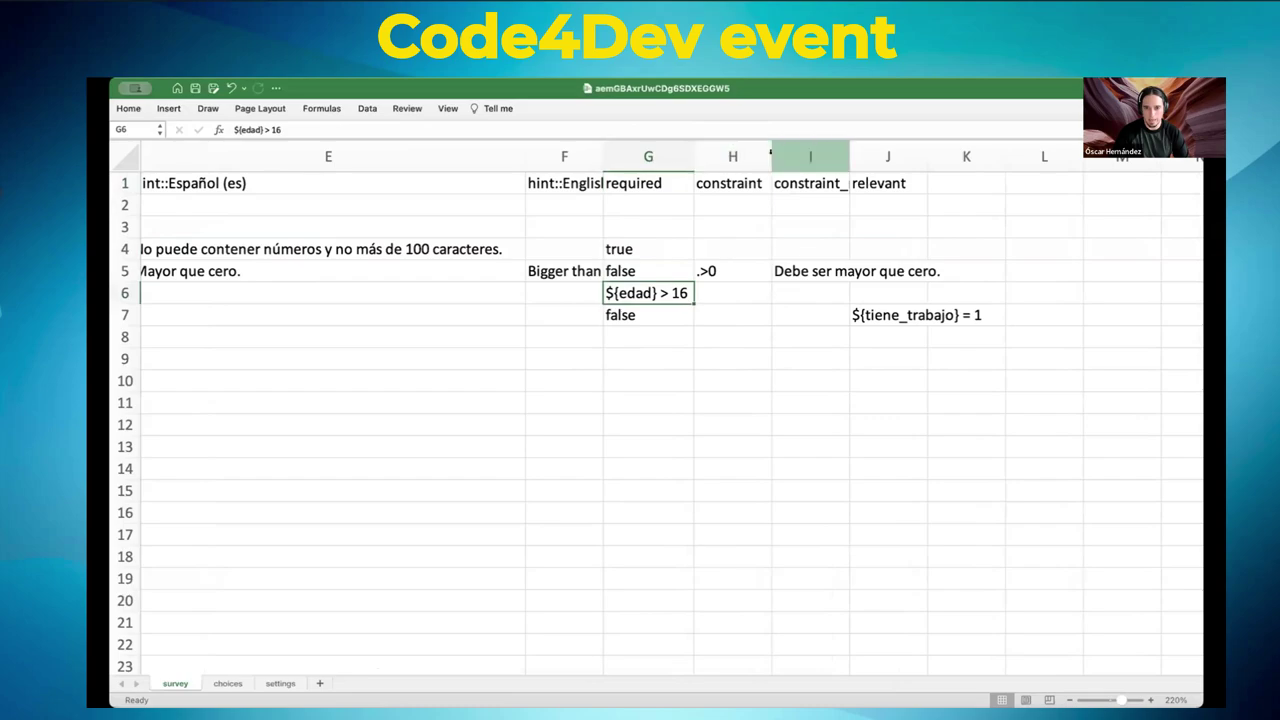
left_click_drag(767, 153, 768, 153)
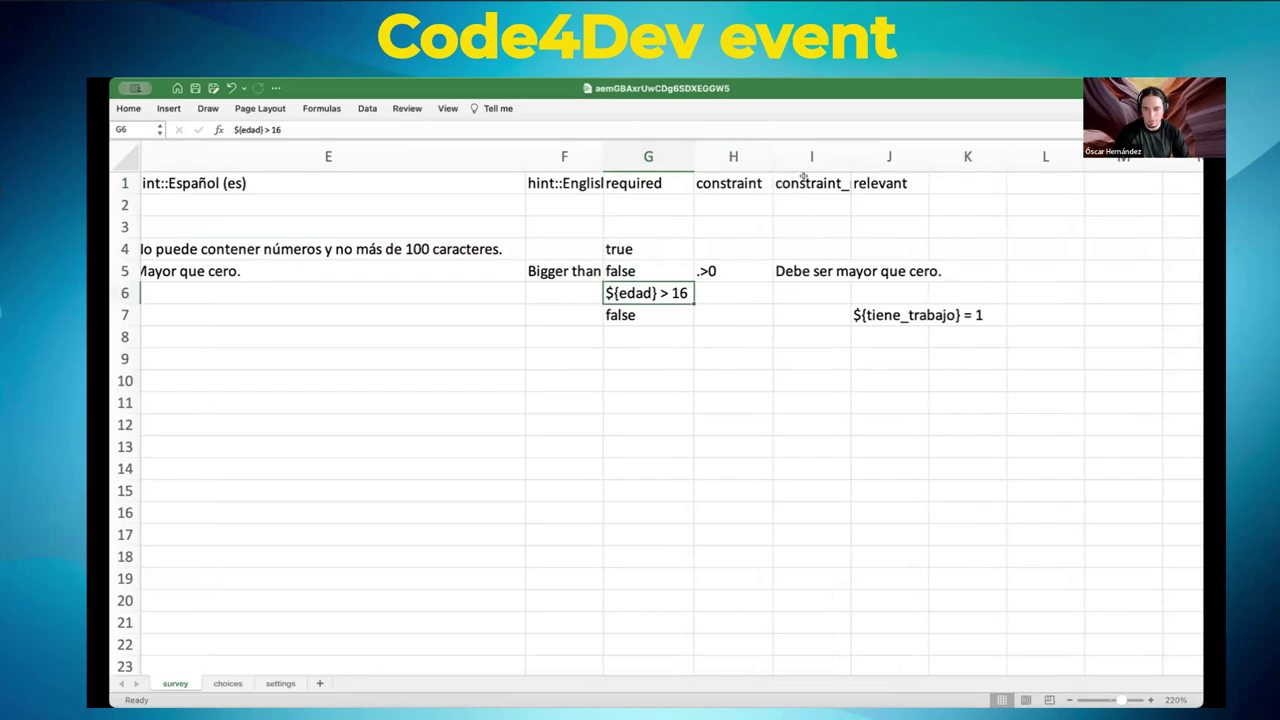
- Auto-fit columns I and J to show constraint_message and the relevant conditions
double_click(846, 150)
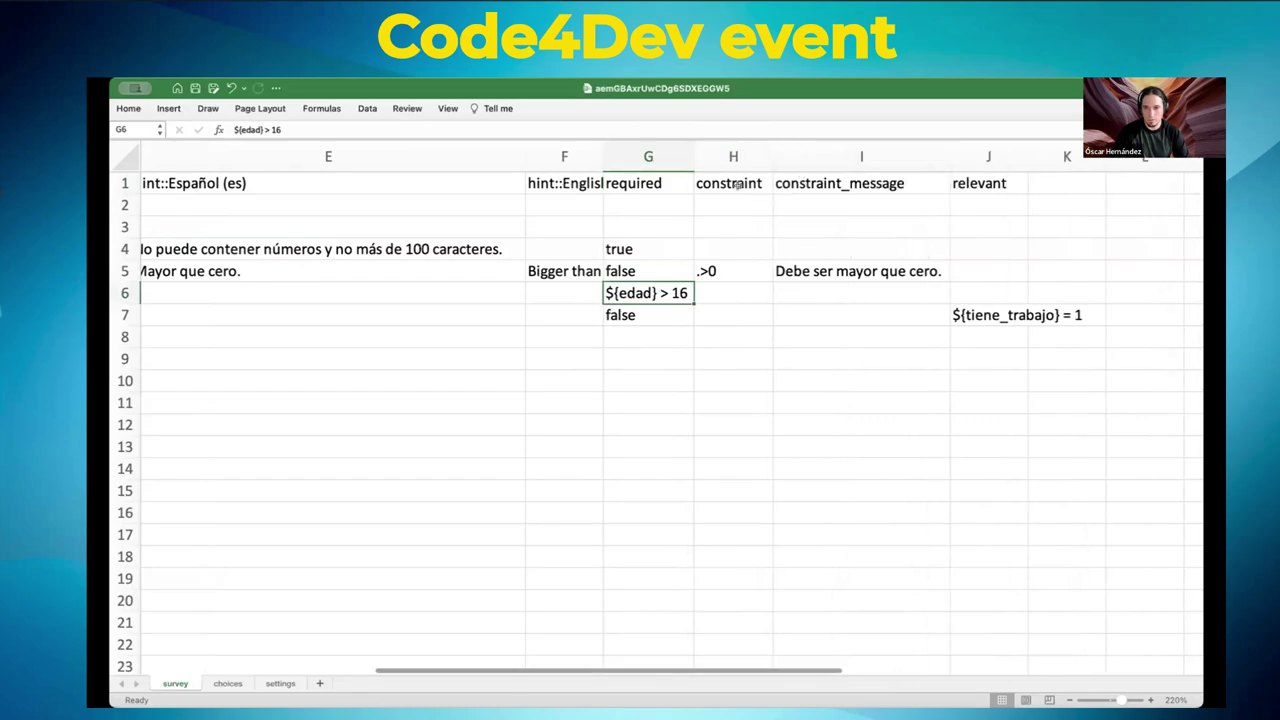
left_click(1015, 153)
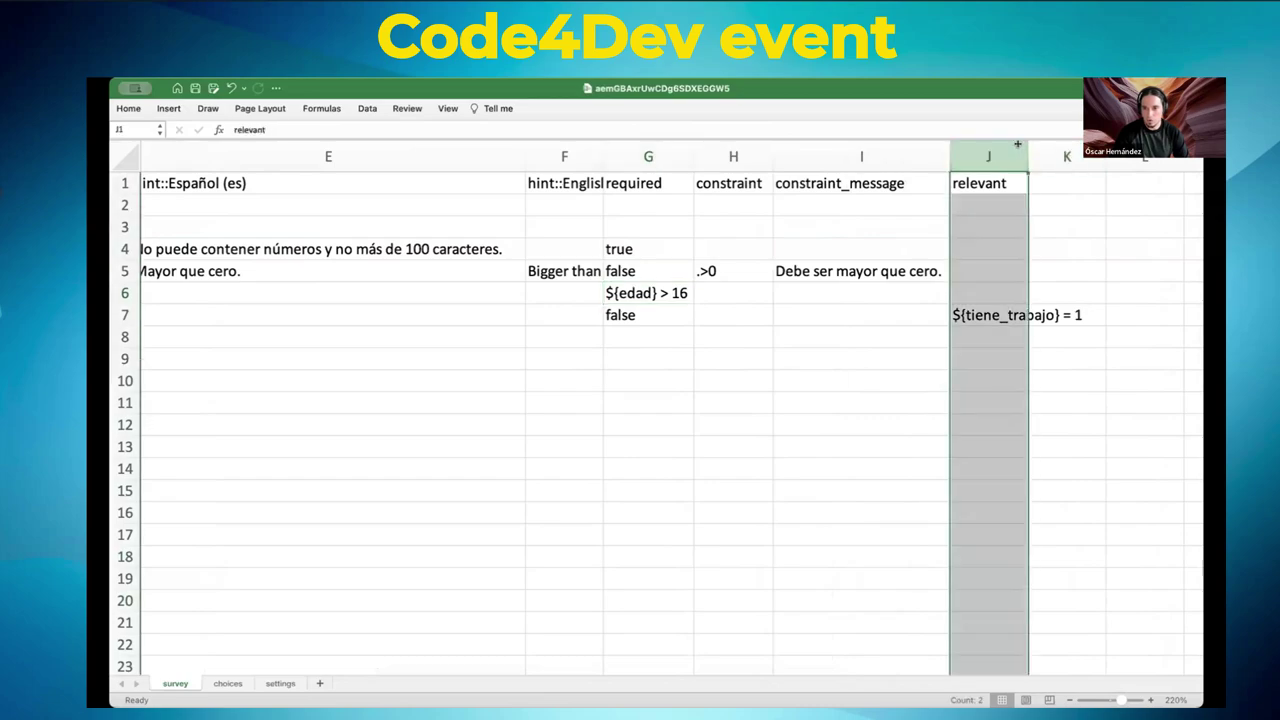
double_click(1028, 153)
- Edit the relevant condition in J7 from ${tiene_trabajo} = 1 to ${tiene_trabajo} = 0
left_click(1015, 316)
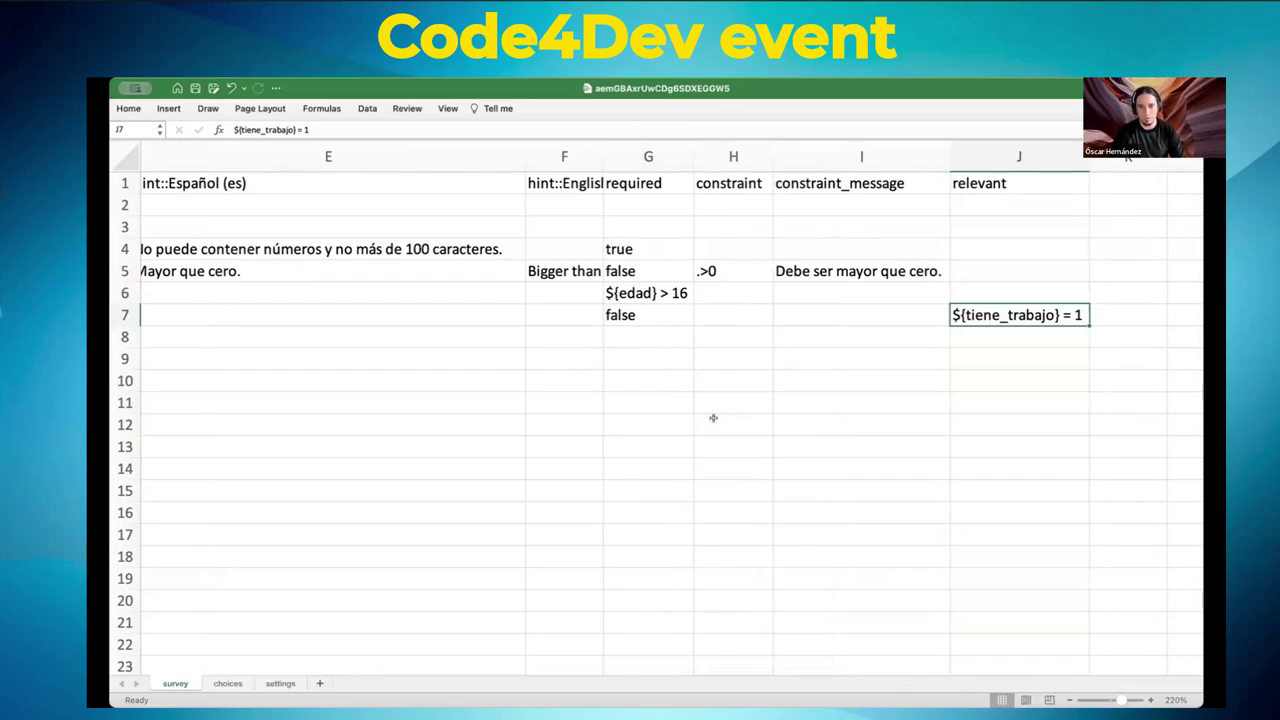
double_click(1062, 315)
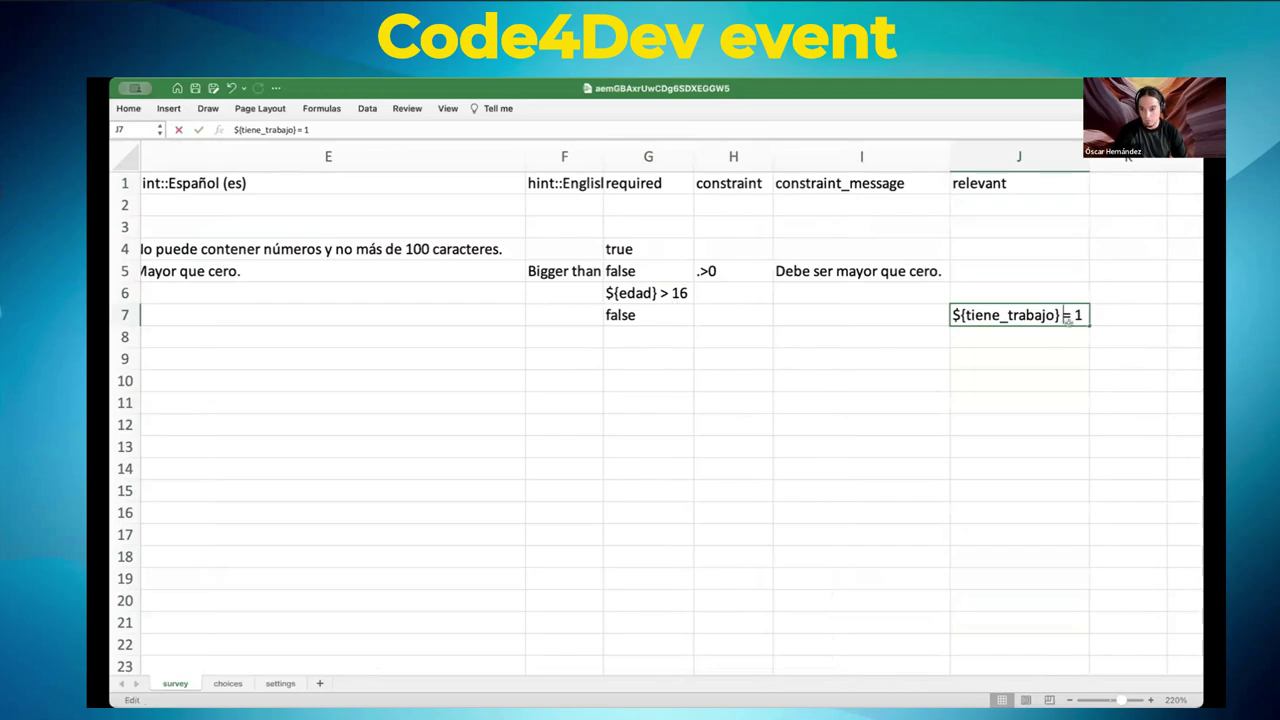
key("Right")
key("Right")
key("Right")
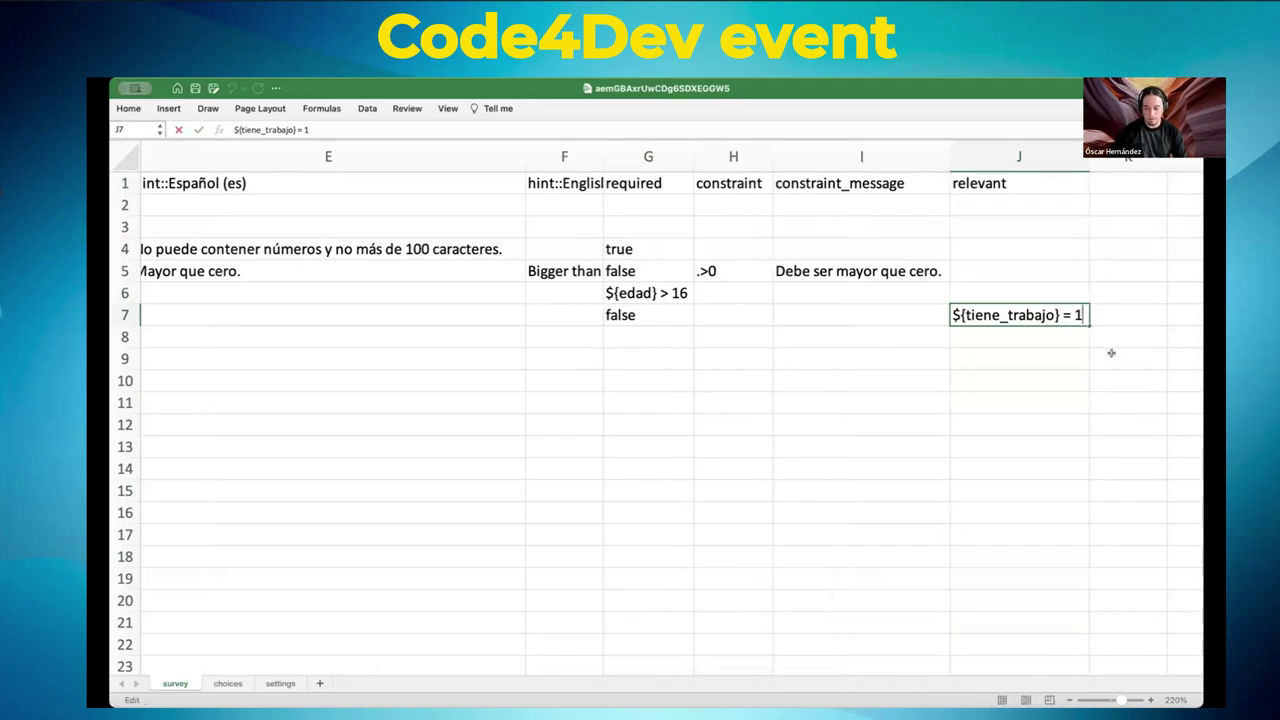
key("BackSpace")
type("0")
left_click(883, 376)
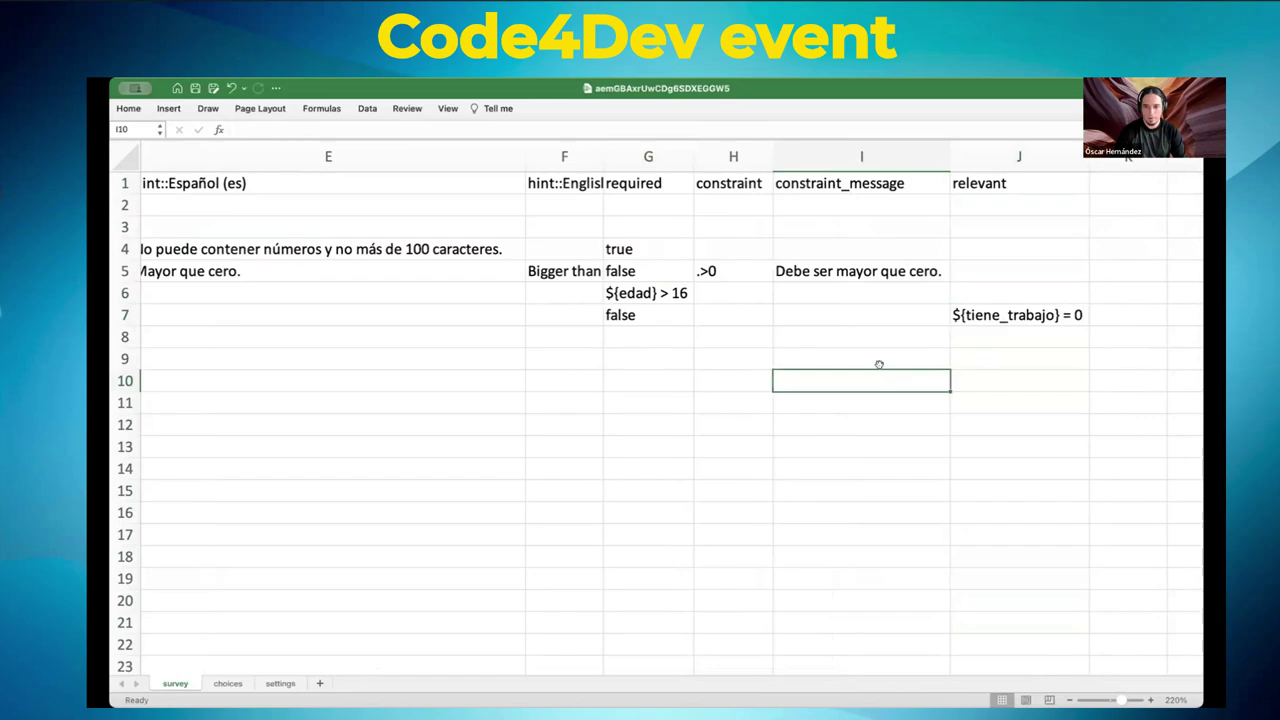
left_click(1015, 314)
double_click(1015, 314)
key("shift+Right")
key("shift+Right")
key("shift+Right")
key("shift+Right")
key("shift+Right")
key("shift+Right")
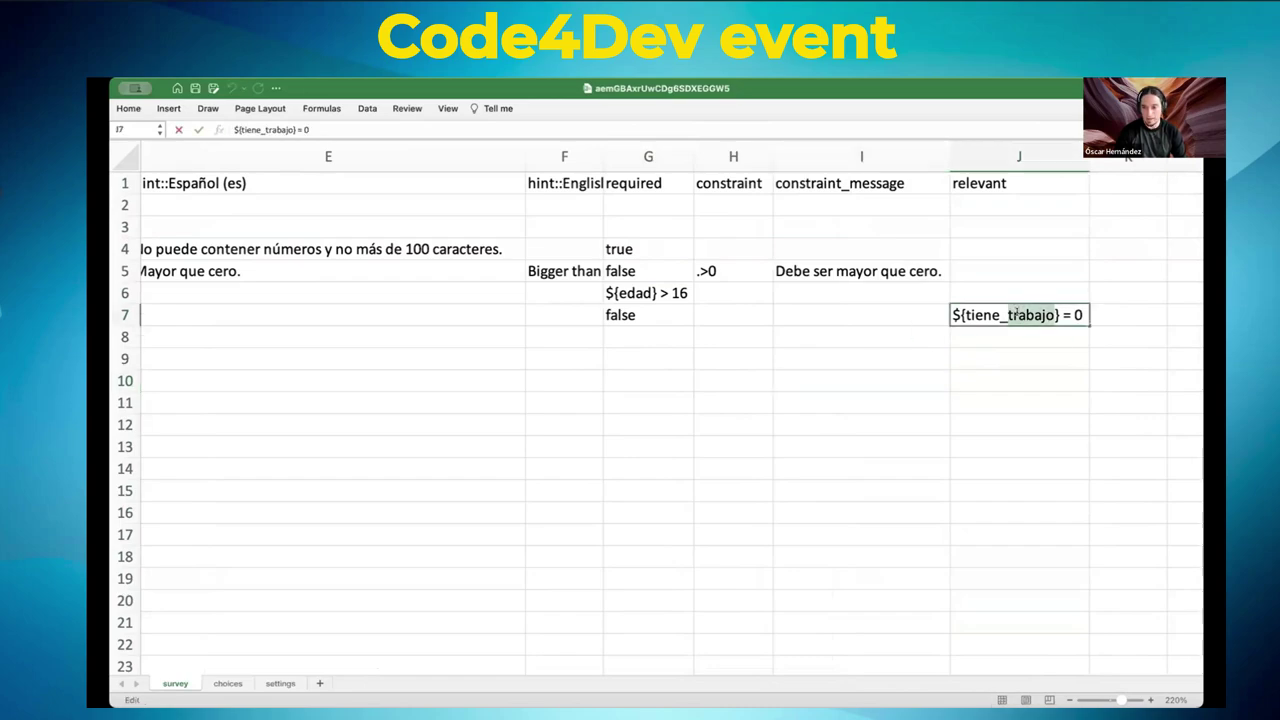
left_click(987, 314)
scroll(545, 295, "left", 10)
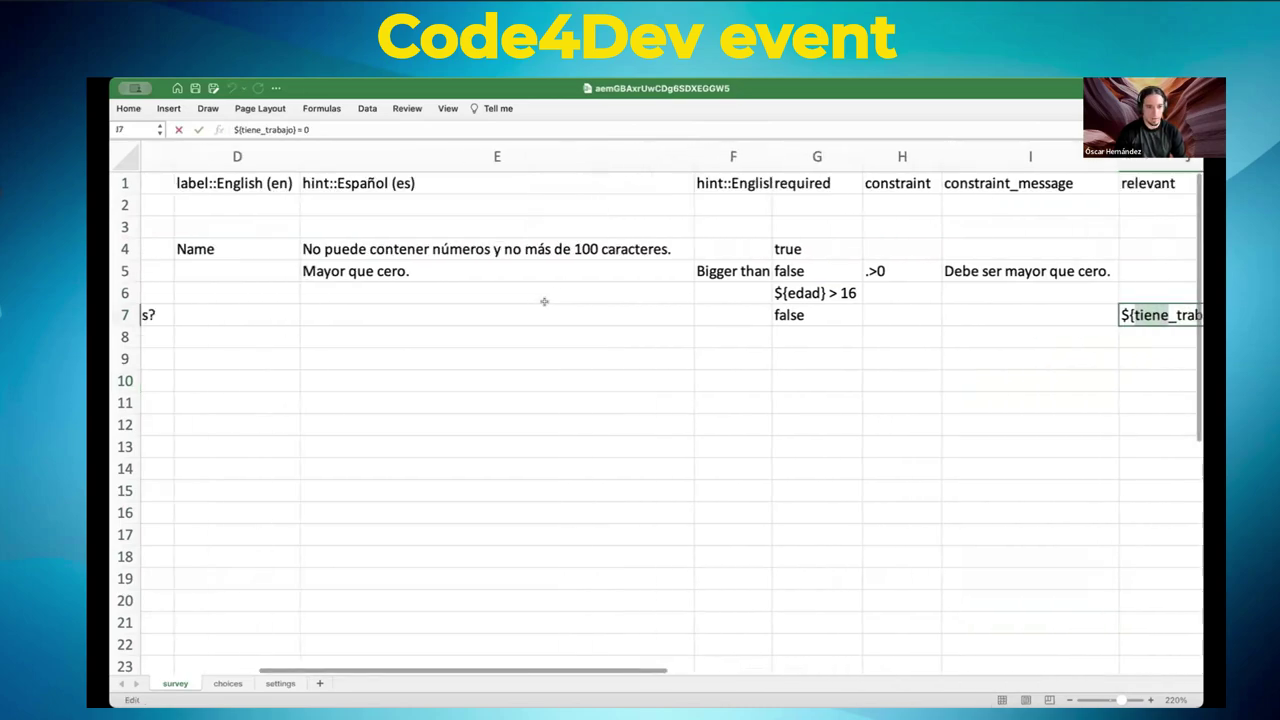
double_click(329, 293)
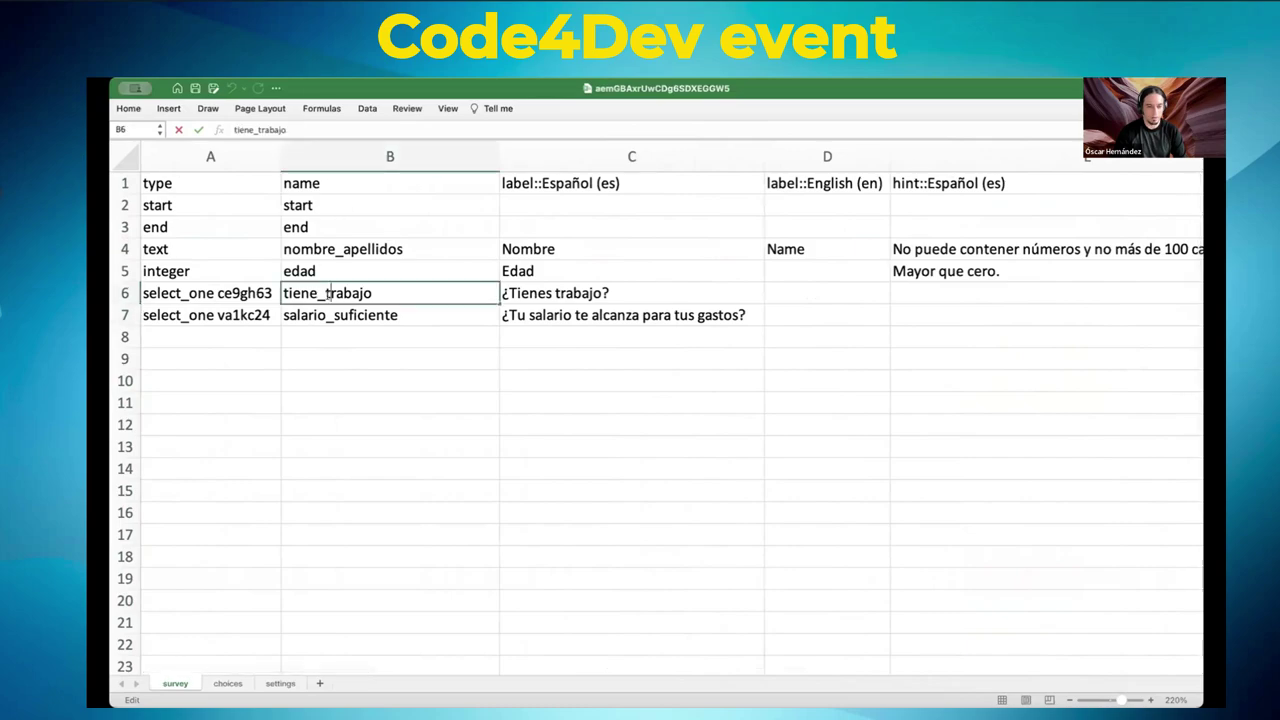
scroll(663, 320, "right", 10)
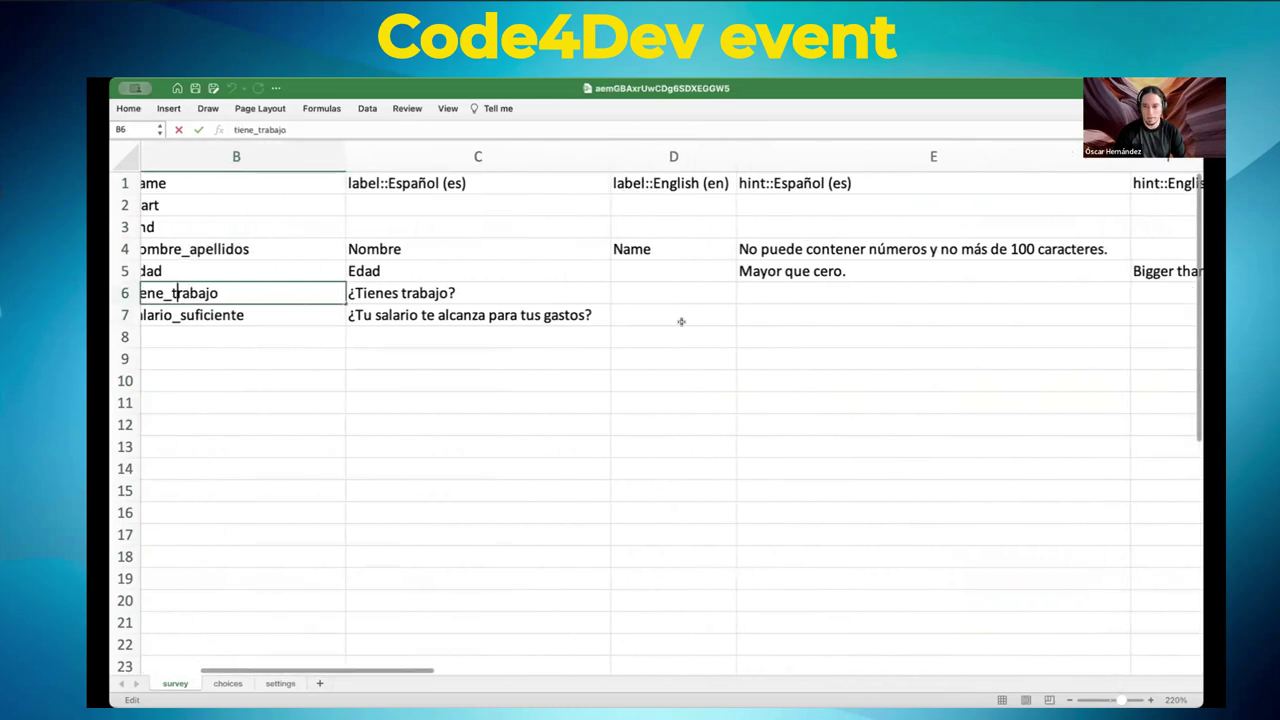
scroll(681, 321, "right", 5)
scroll(683, 320, "left", 10)
scroll(683, 321, "right", 4)
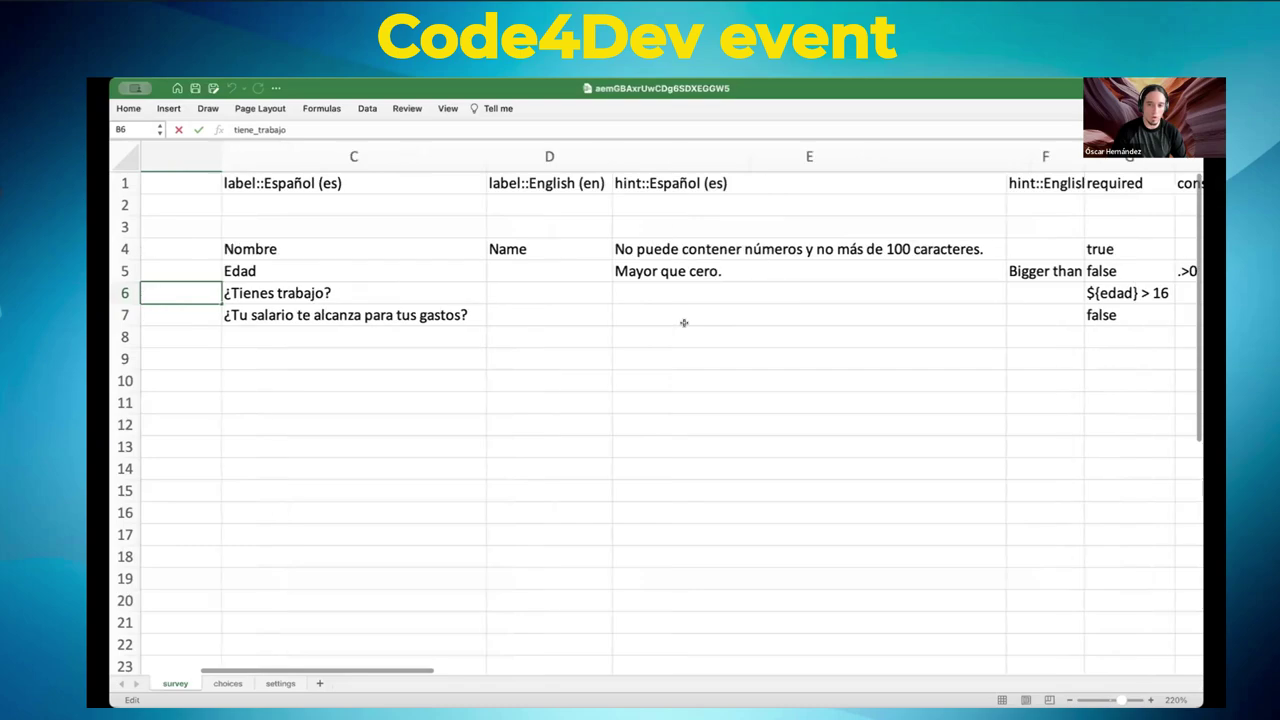
scroll(684, 322, "right", 3)
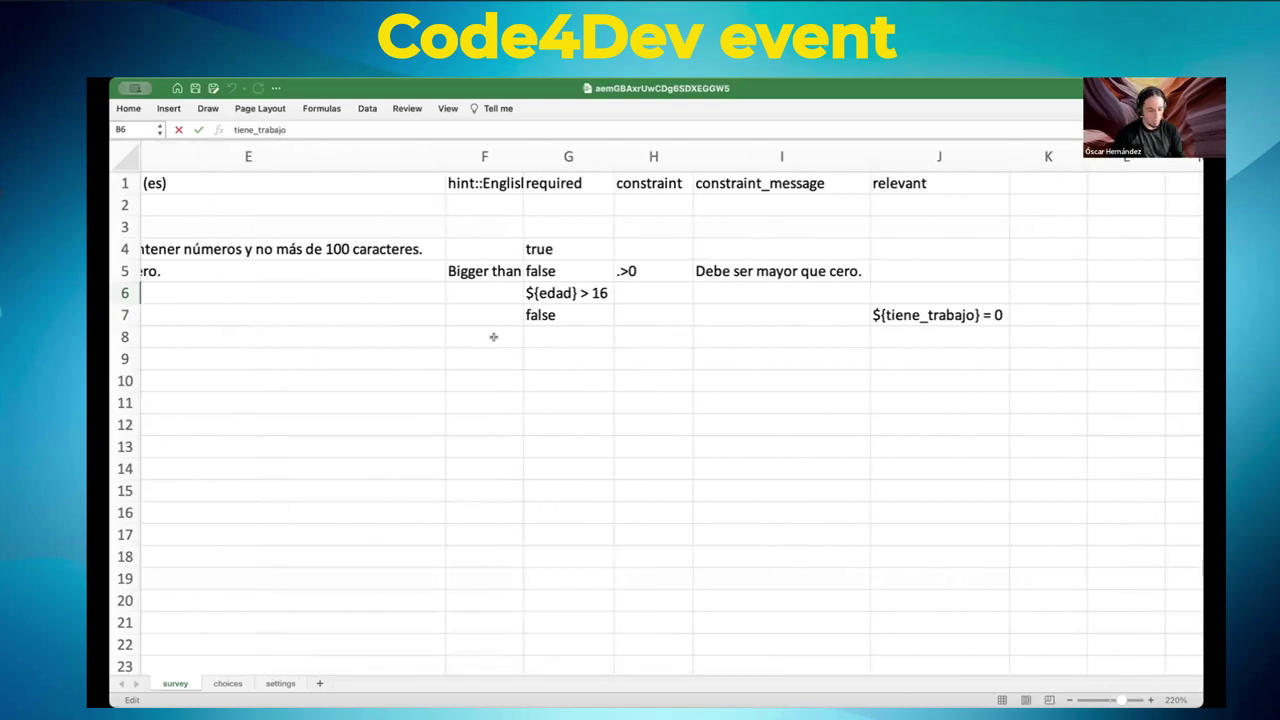
scroll(500, 330, "left", 5)
scroll(503, 323, "left", 3)
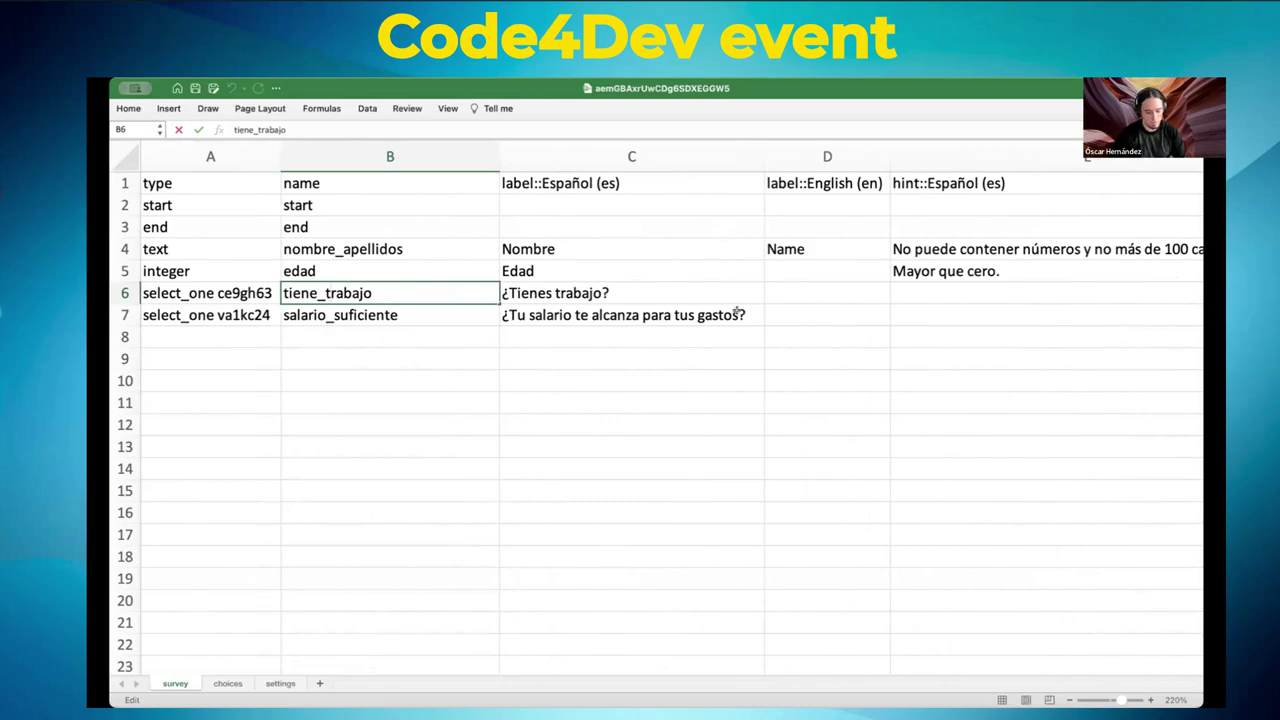
scroll(718, 334, "right", 10)
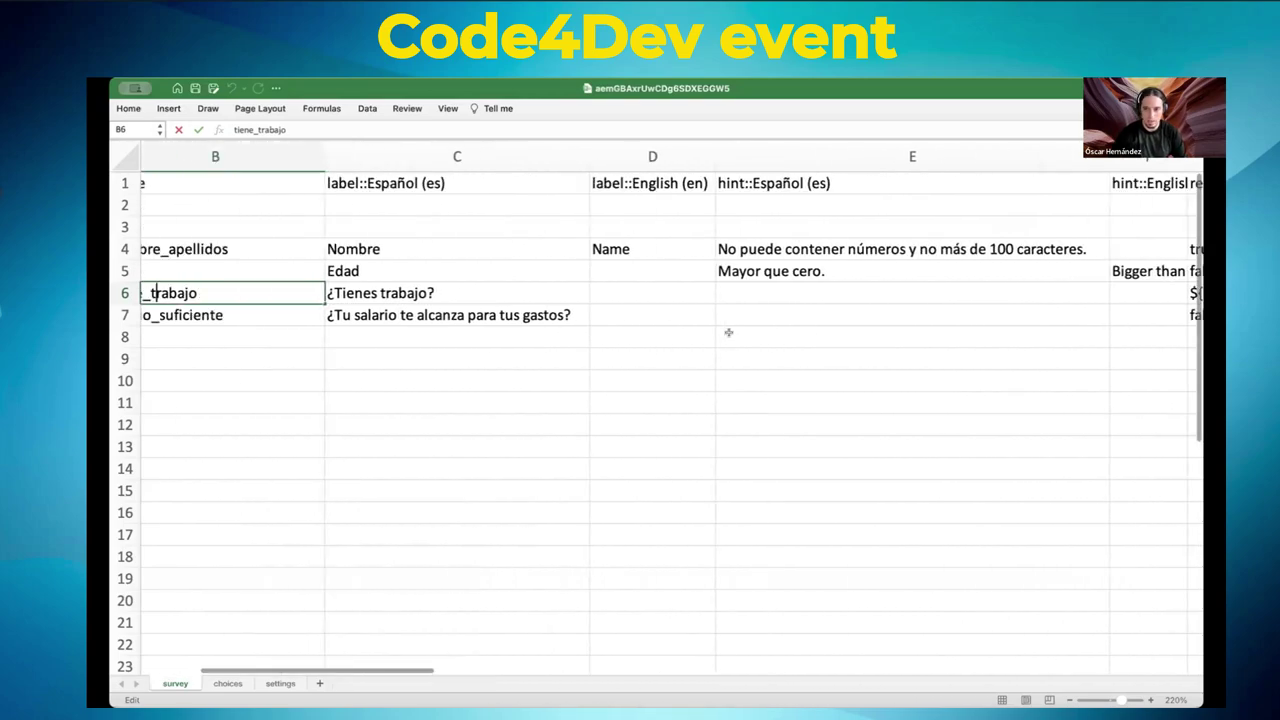
scroll(728, 332, "left", 3)
scroll(728, 332, "right", 10)
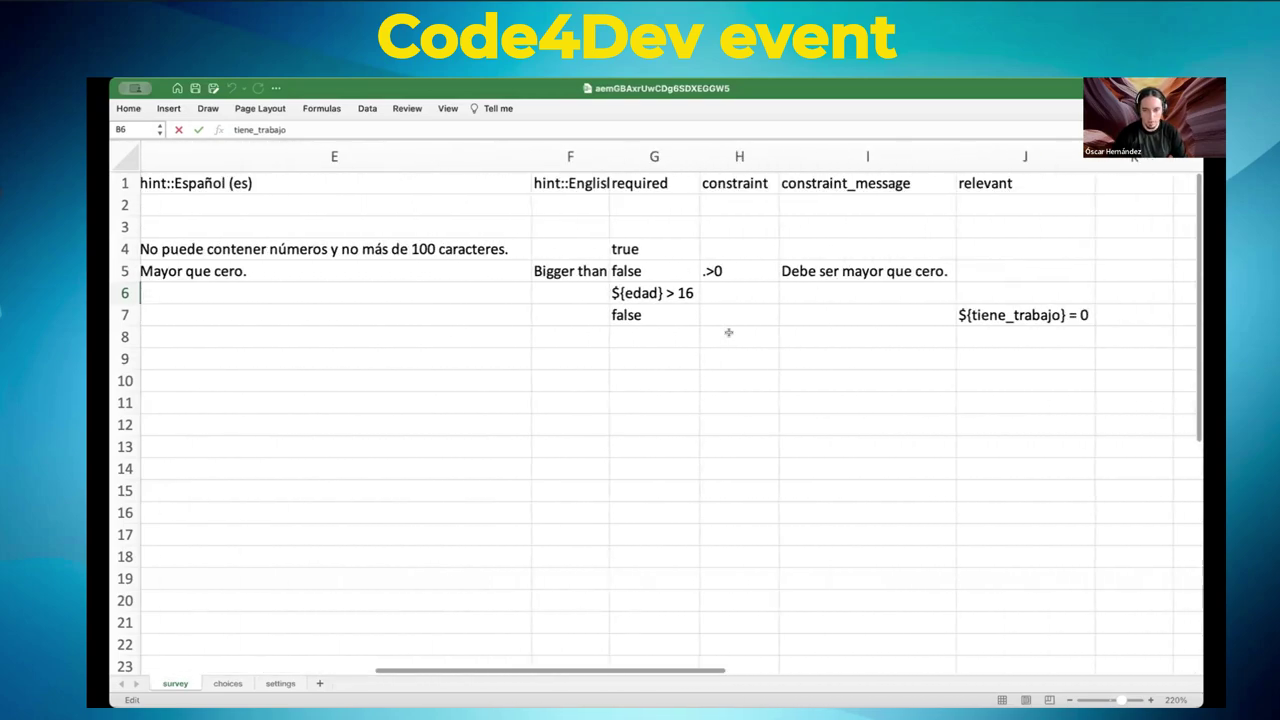
scroll(728, 332, "right", 3)
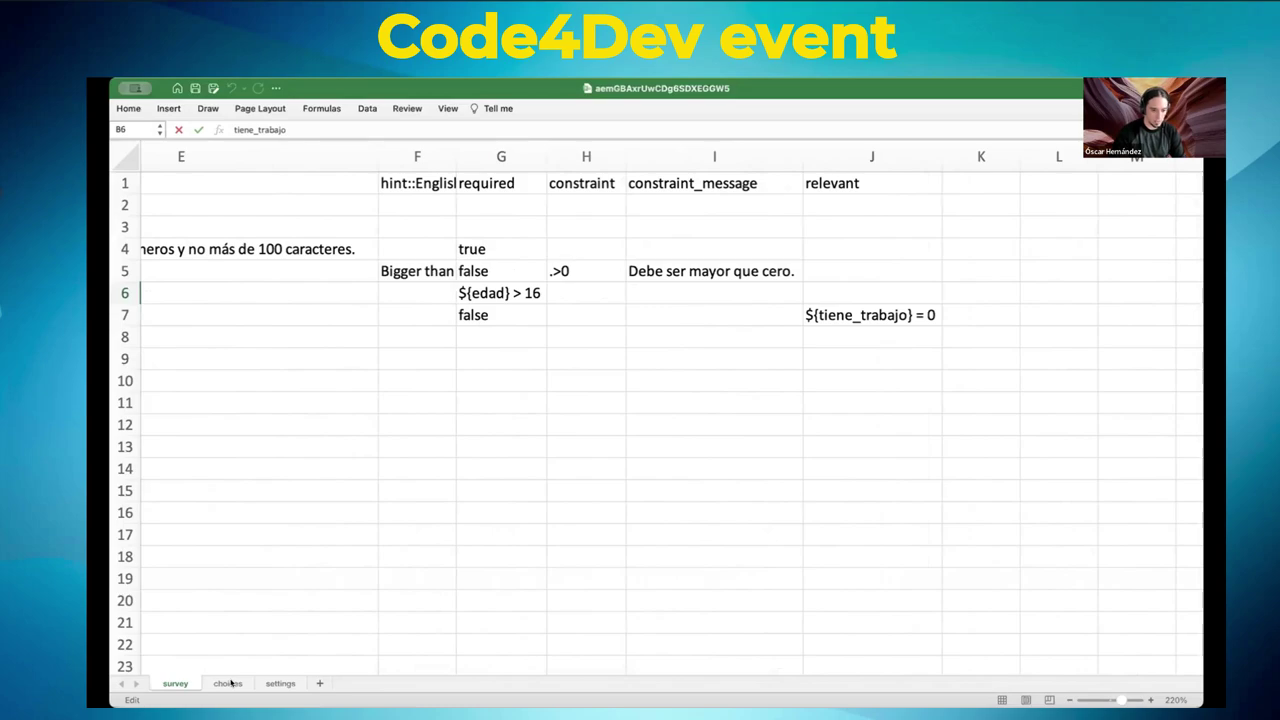
left_click(230, 683)
left_click(280, 683)
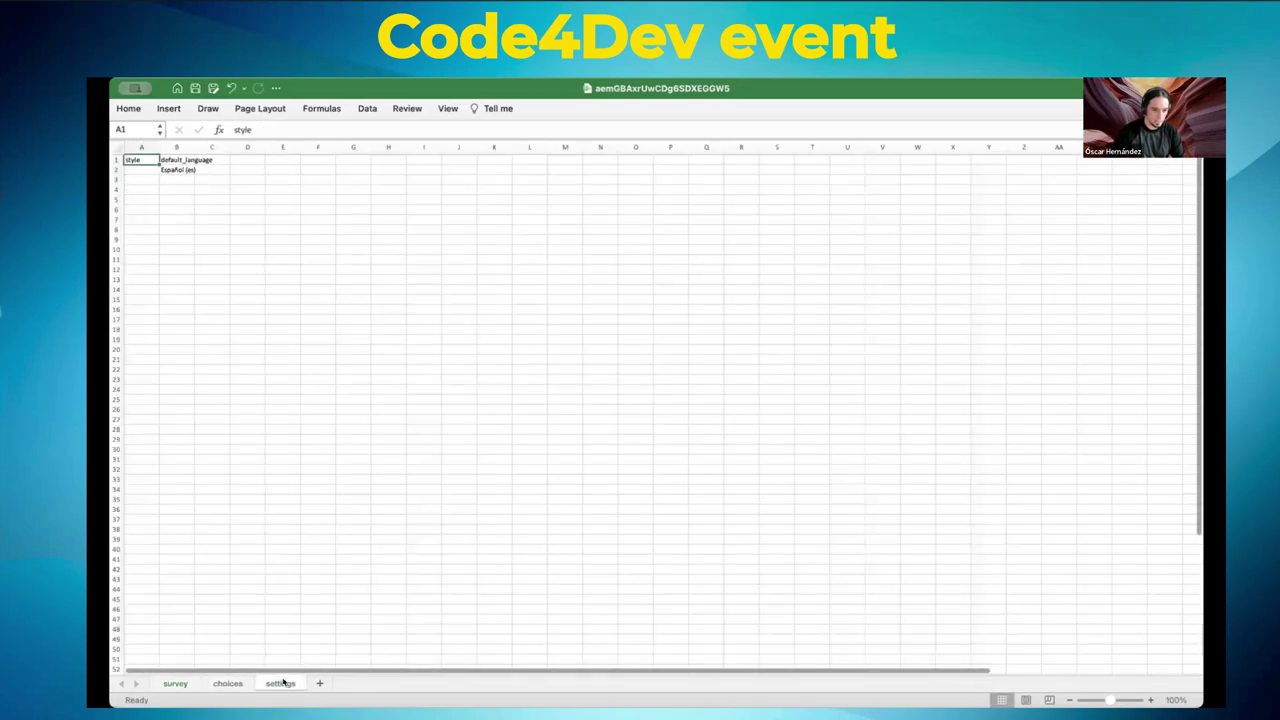
left_click(230, 683)
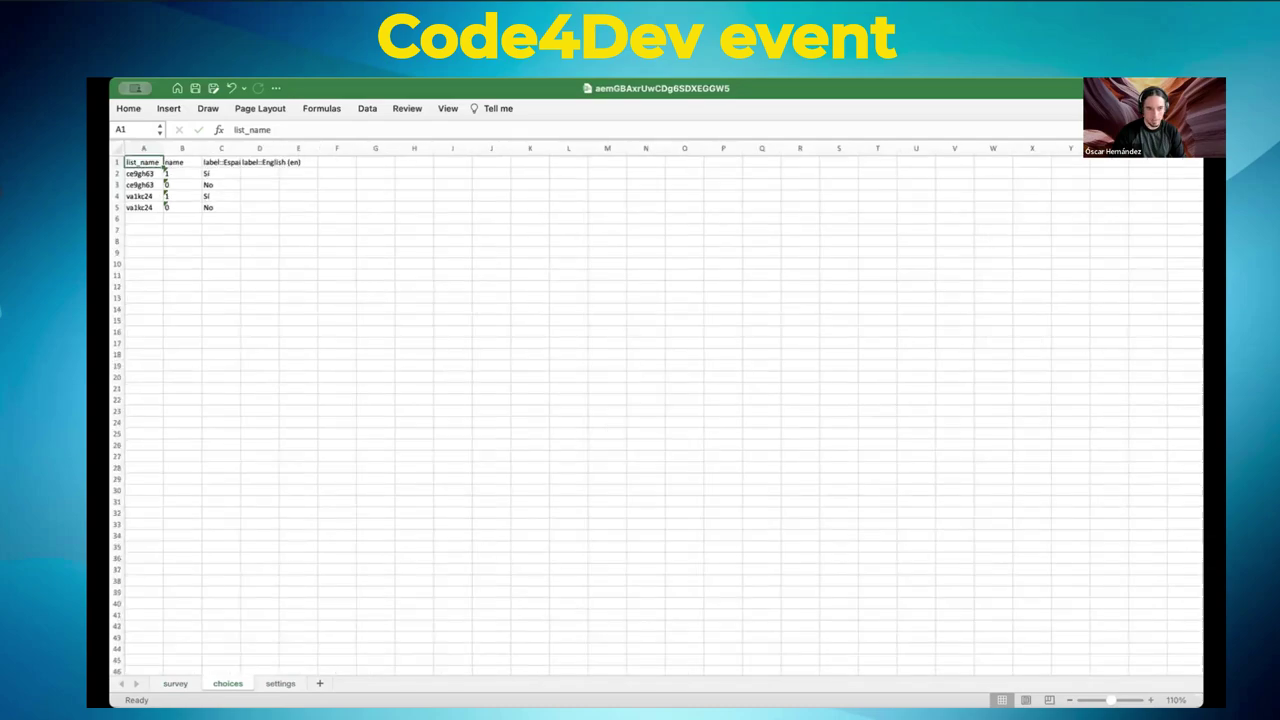
scroll(385, 440, "up", 10)
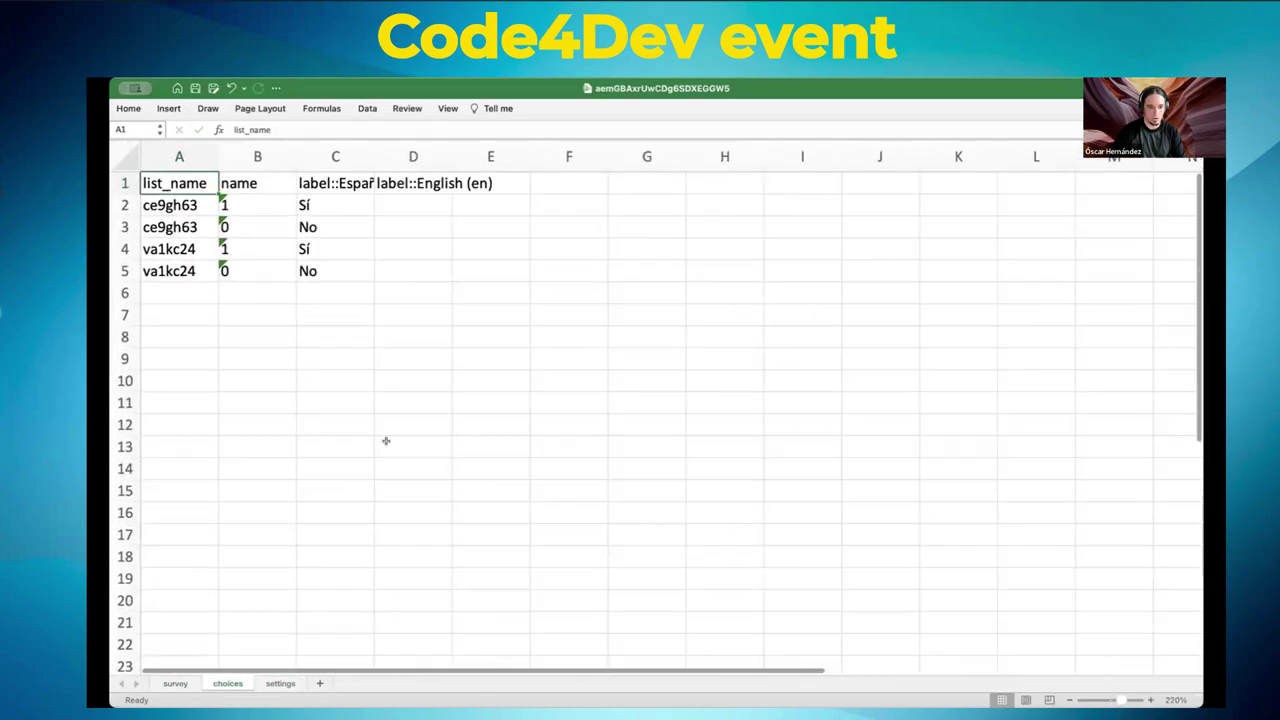
left_click(162, 204)
left_click(170, 226)
left_click(172, 248)
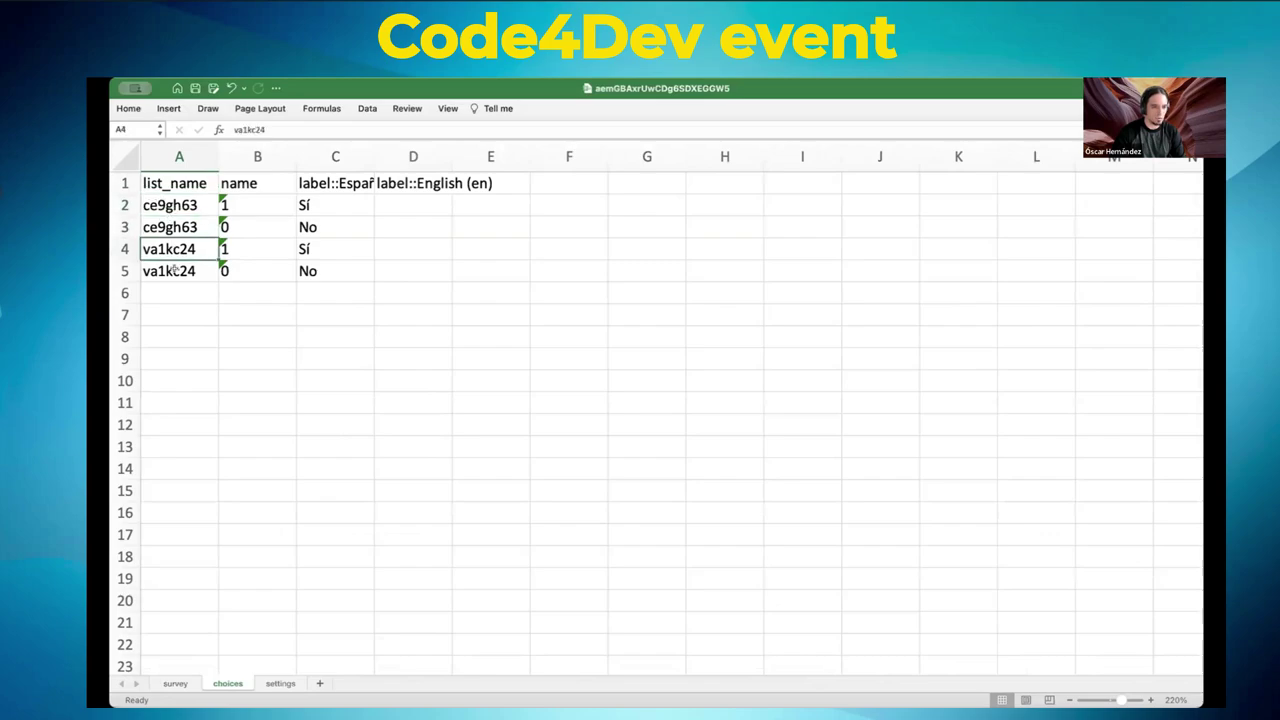
left_click(174, 271)
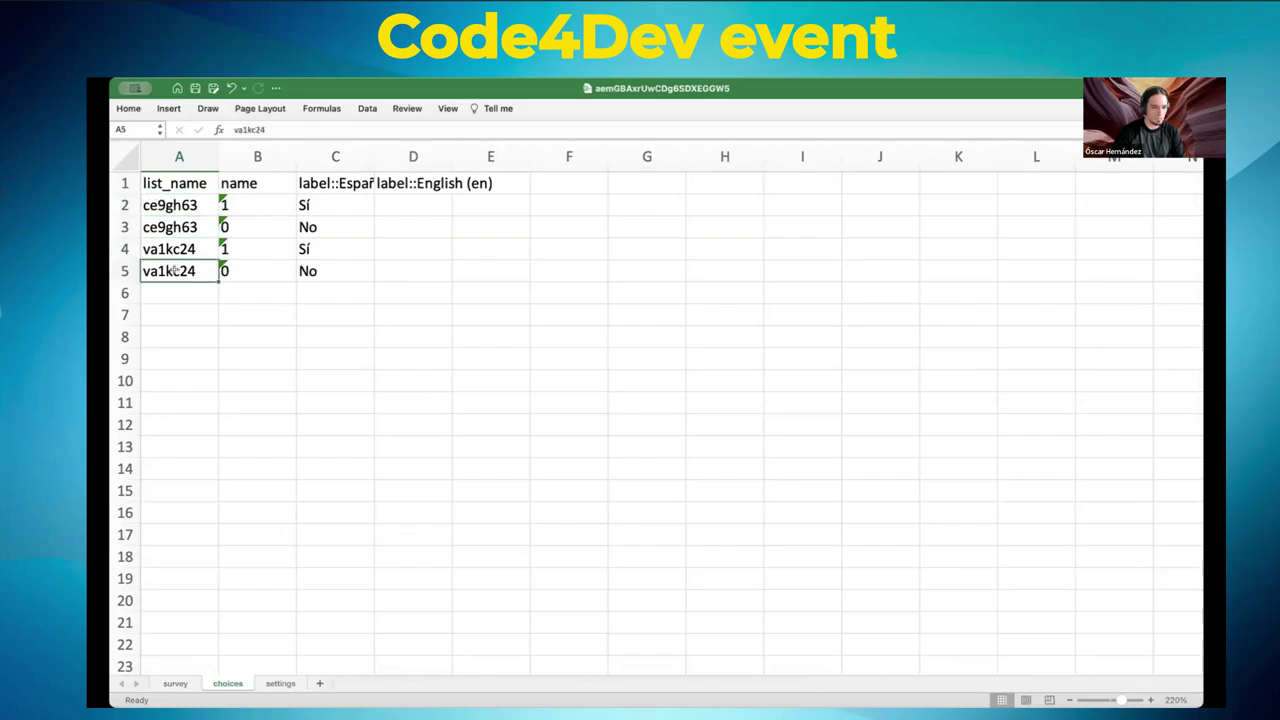
left_click(175, 683)
scroll(250, 238, "left", 10)
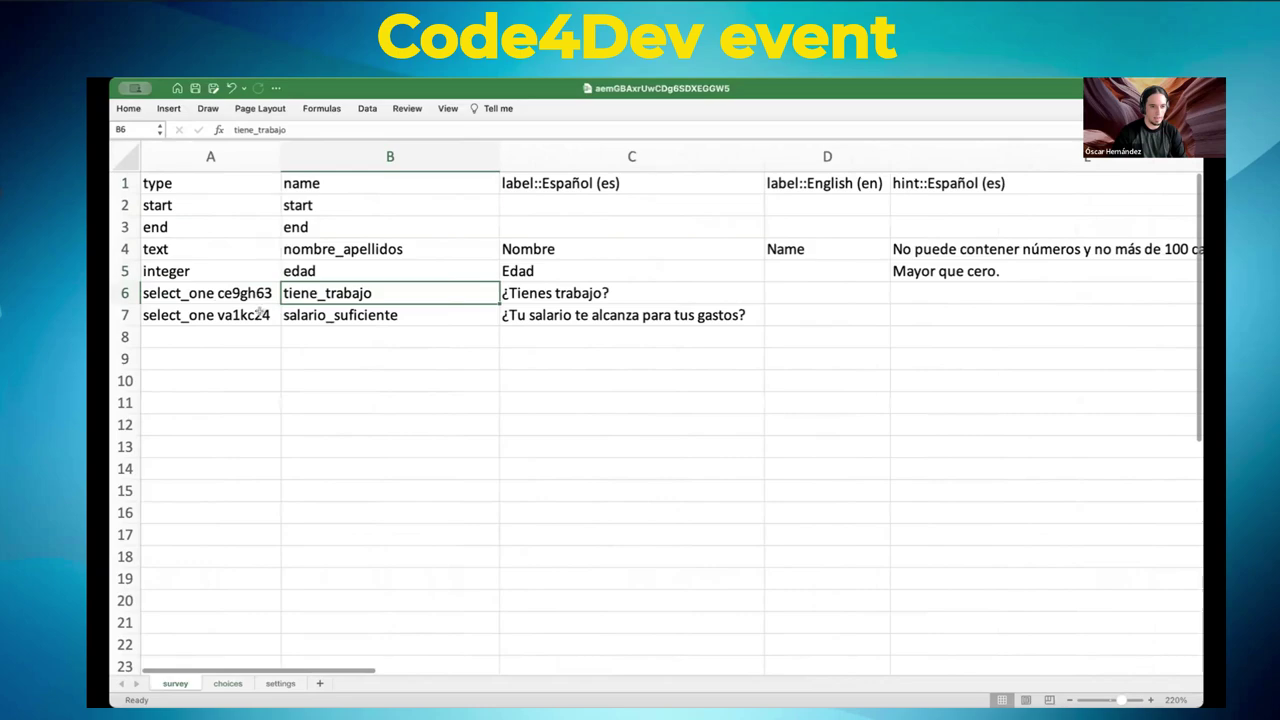
- Change the tiene_trabajo question type in A6 to select_one si_no
left_click(249, 291)
double_click(248, 291)
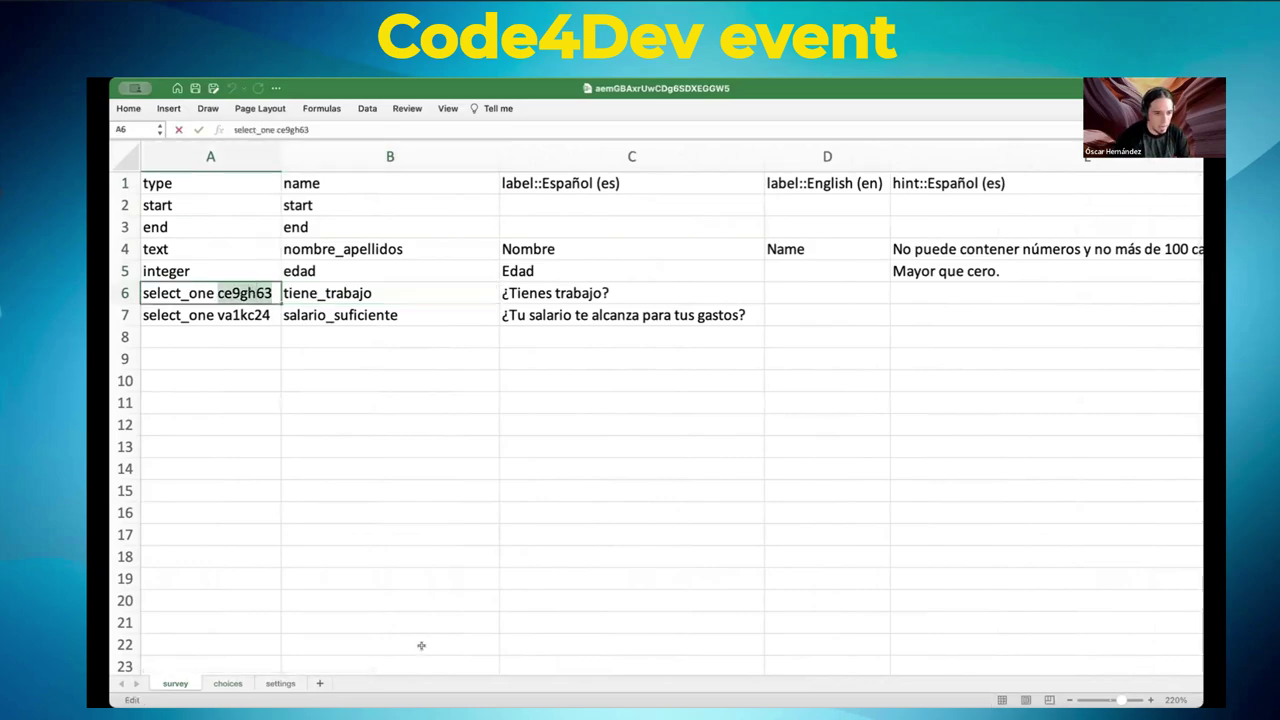
type("si")
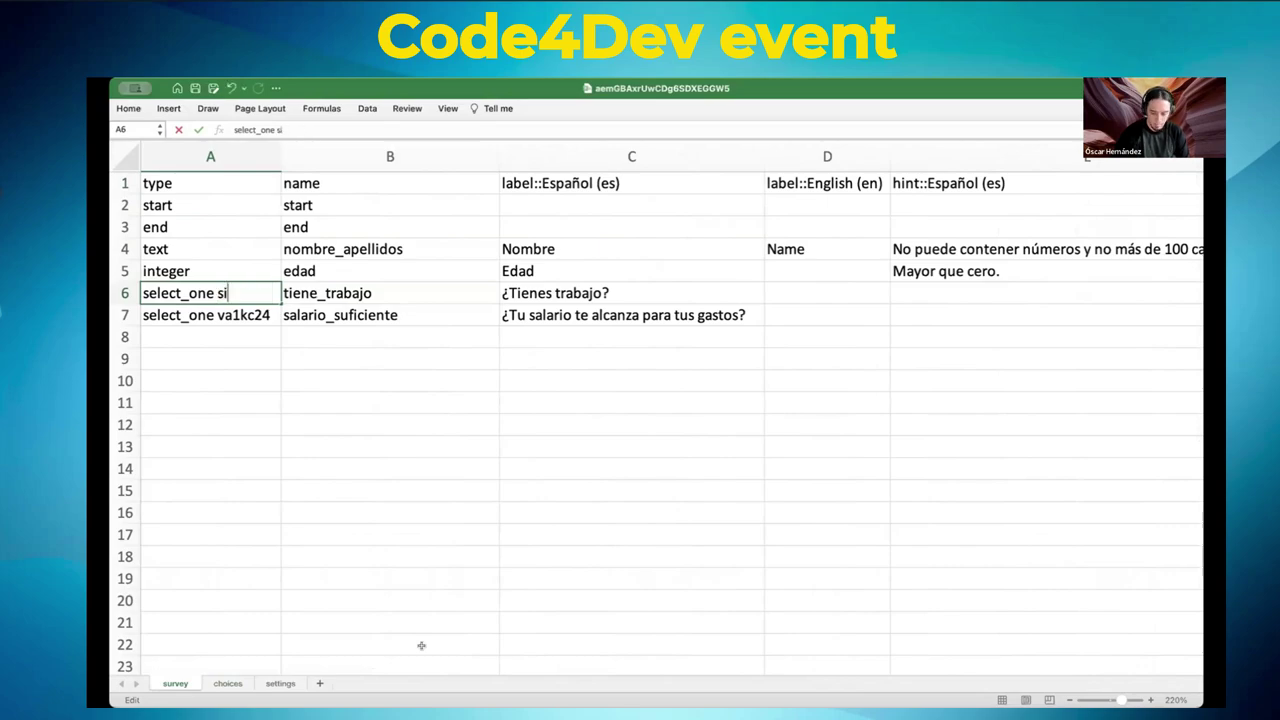
type("_no")
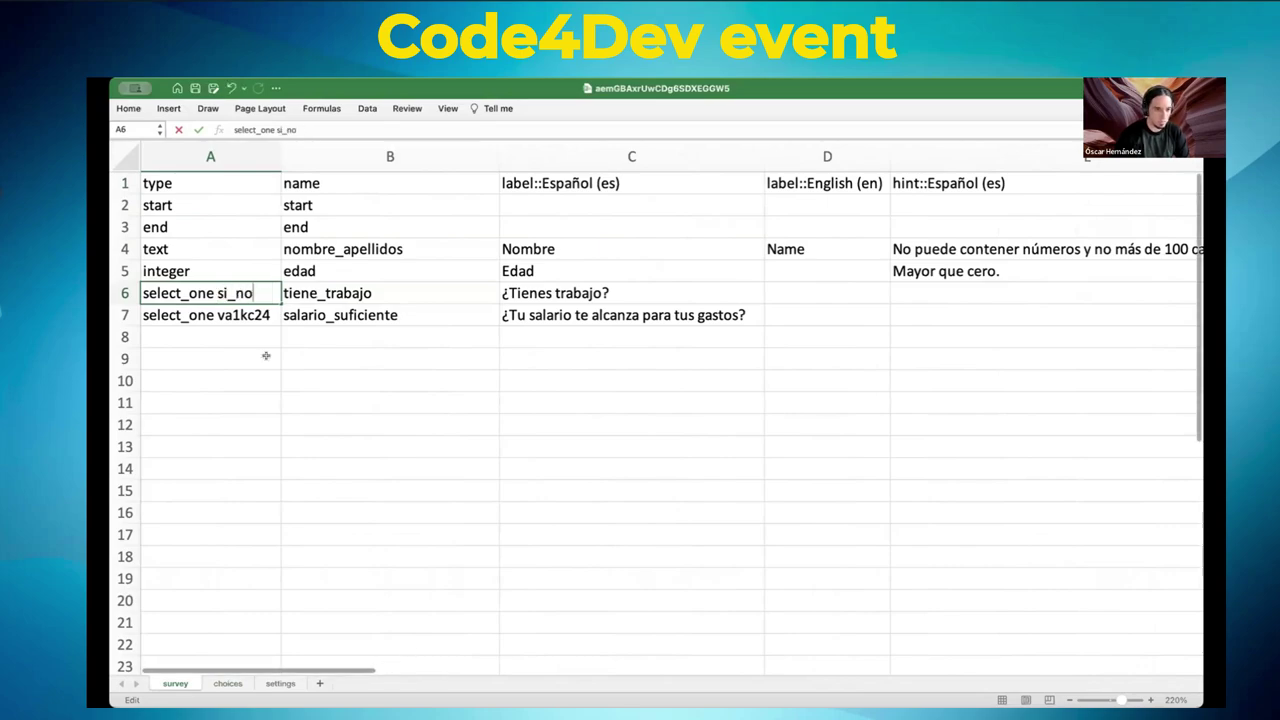
key("Return")
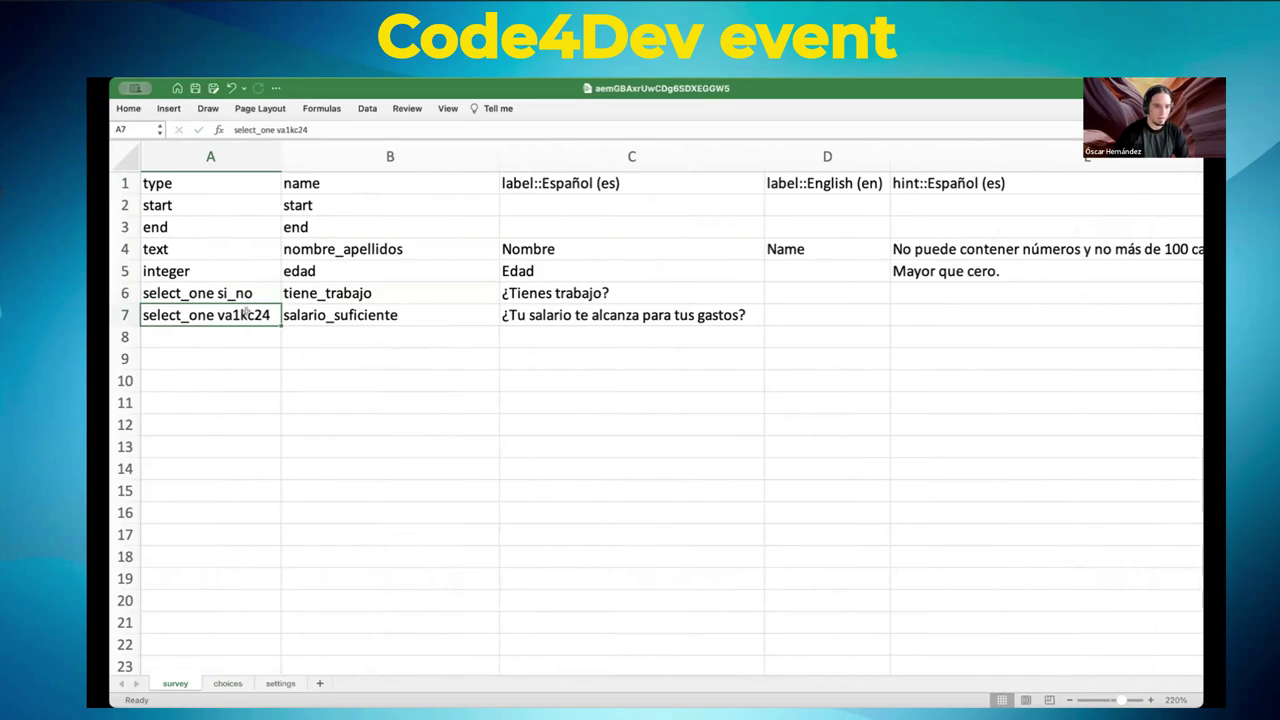
- Replace va1kc24 in A7 so salario_suficiente also uses select_one si_no
double_click(245, 313)
key("Right")
key("Right")
key("Delete")
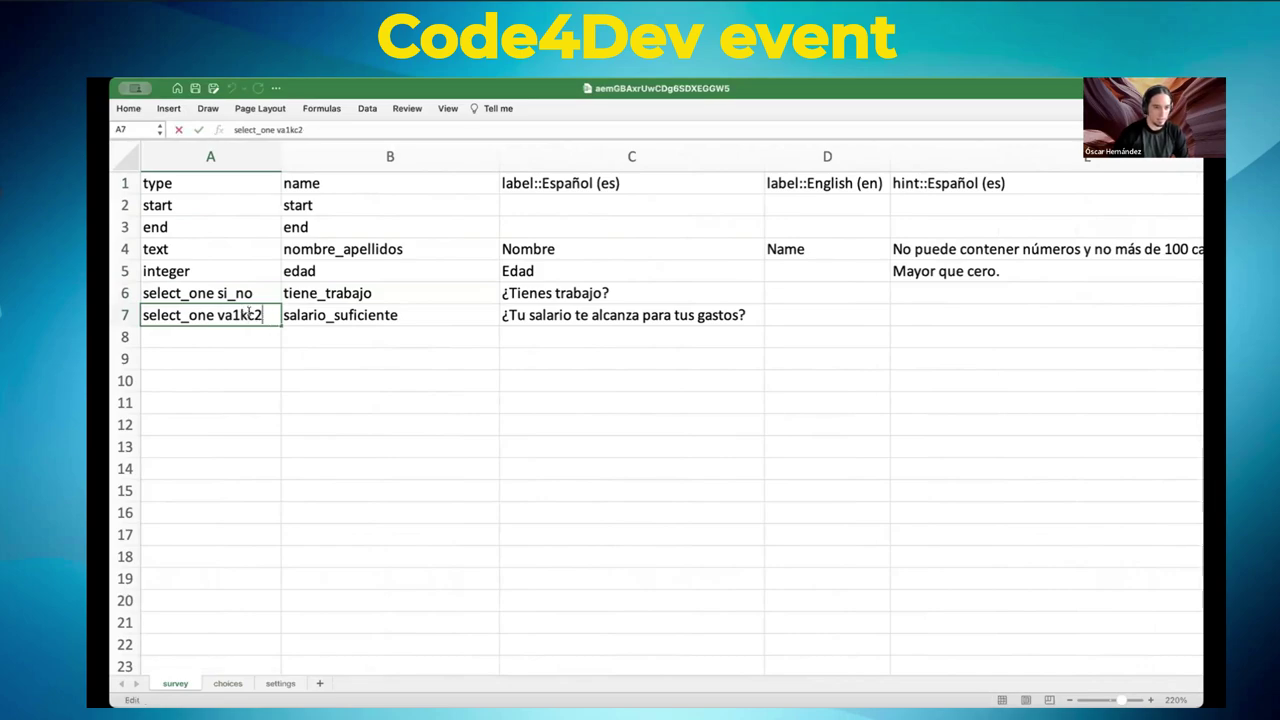
key("BackSpace")
key("BackSpace")
key("BackSpace")
key("BackSpace")
key("BackSpace")
key("BackSpace")
type("si_no")
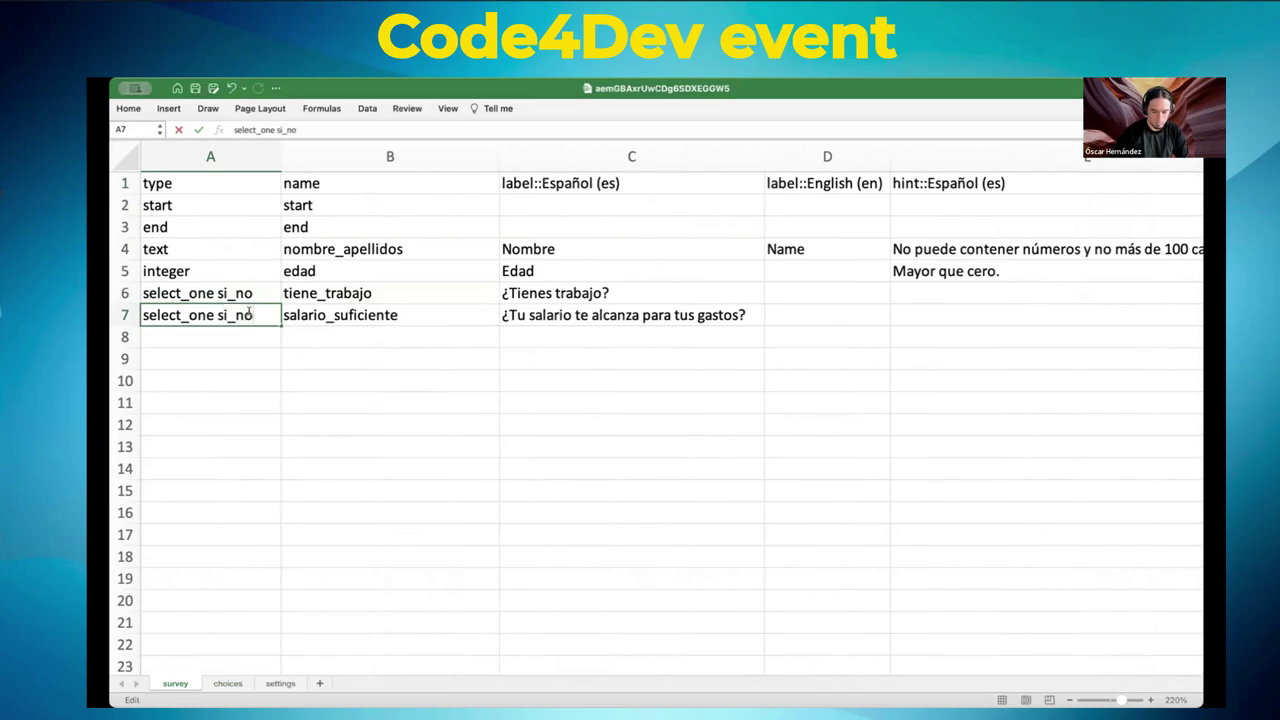
left_click(292, 352)
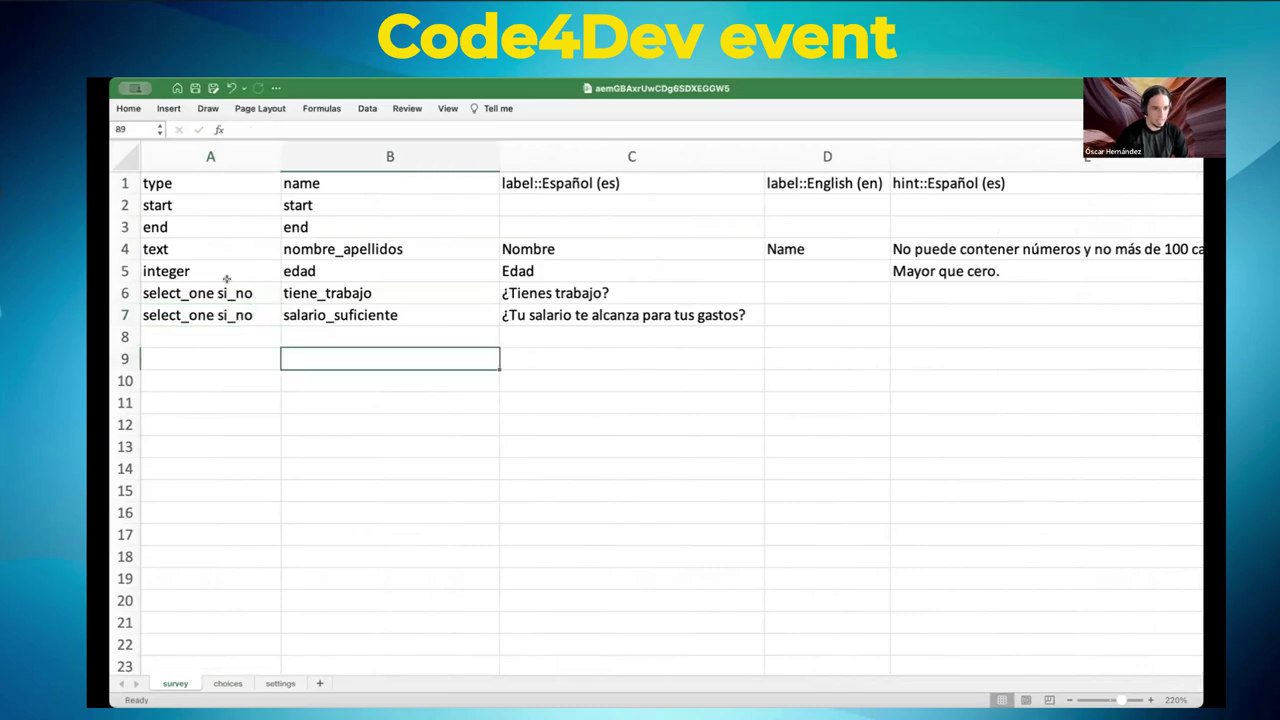
left_click(228, 683)
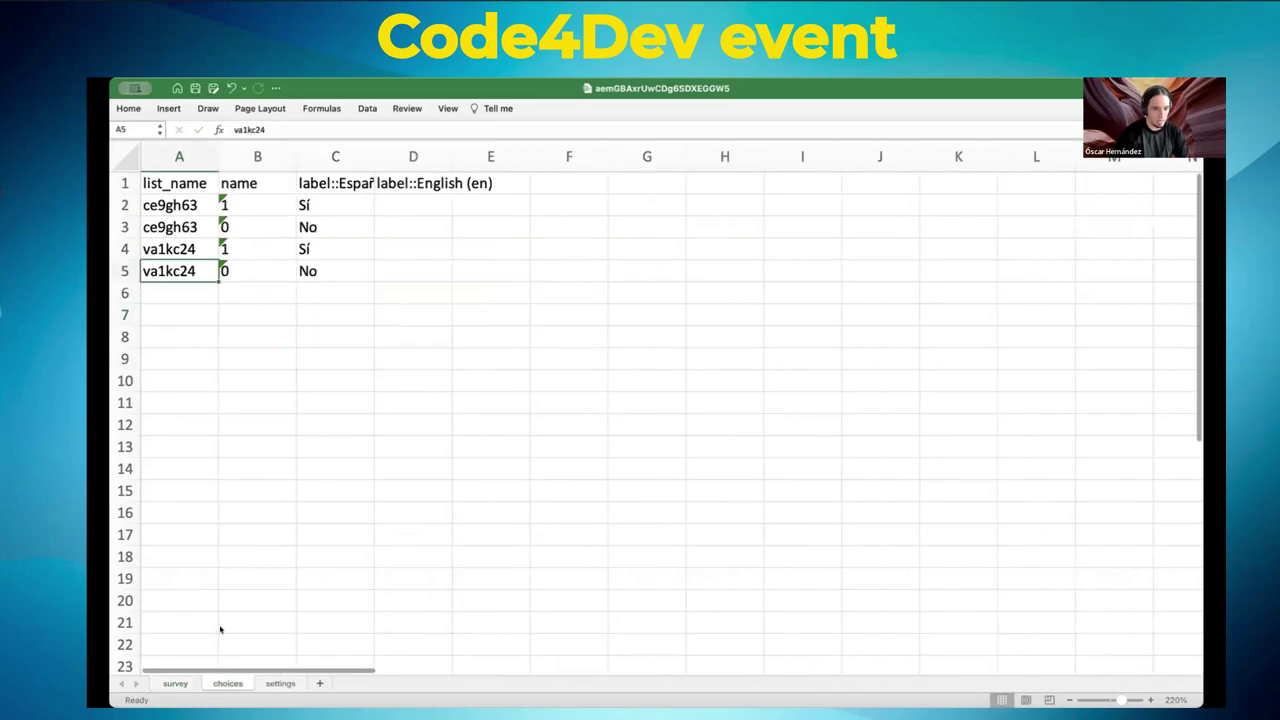
- Rename the list of the Sí and No choices in A2 and A3 to si_no
left_click(174, 200)
type("si_no")
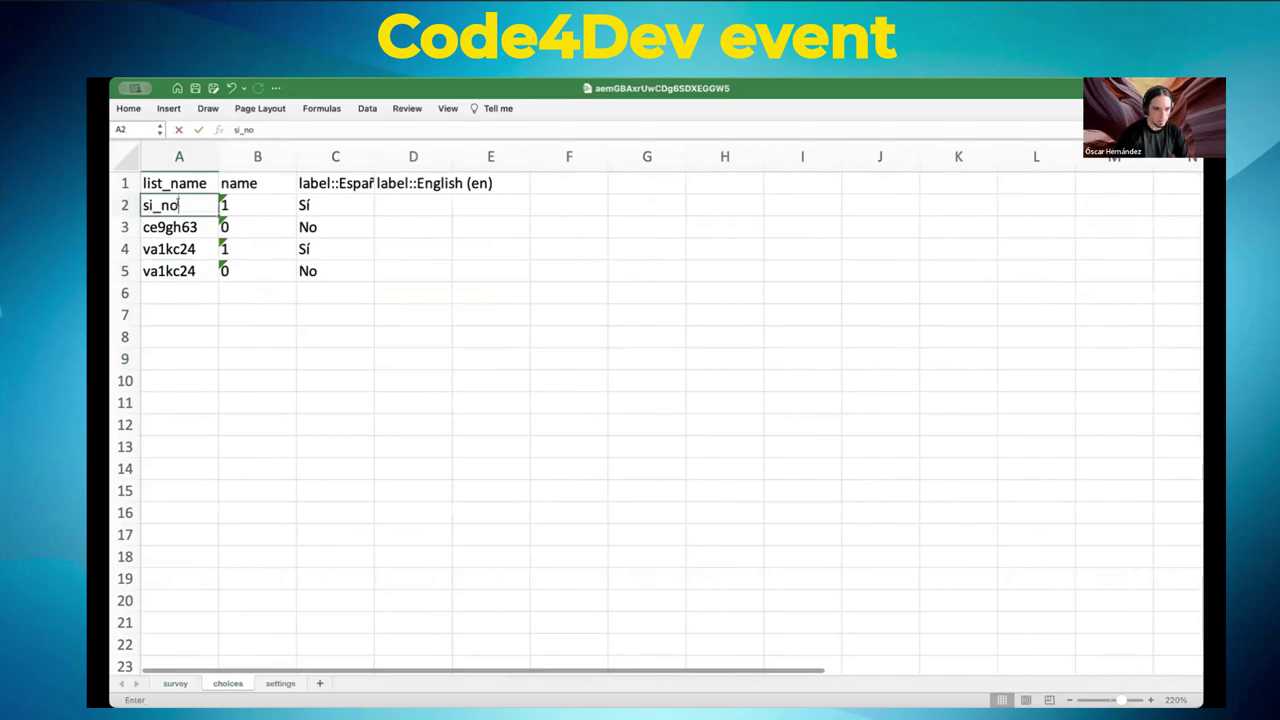
left_click(172, 227)
type("si_no")
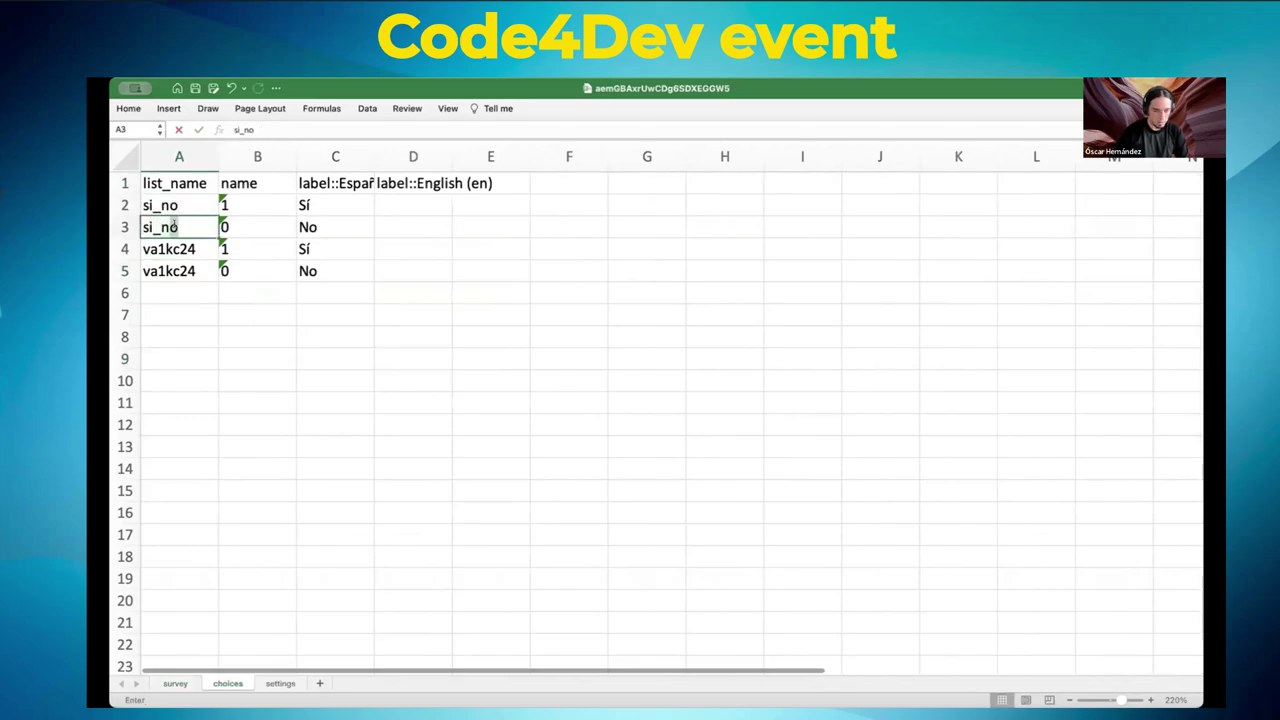
left_click(242, 284)
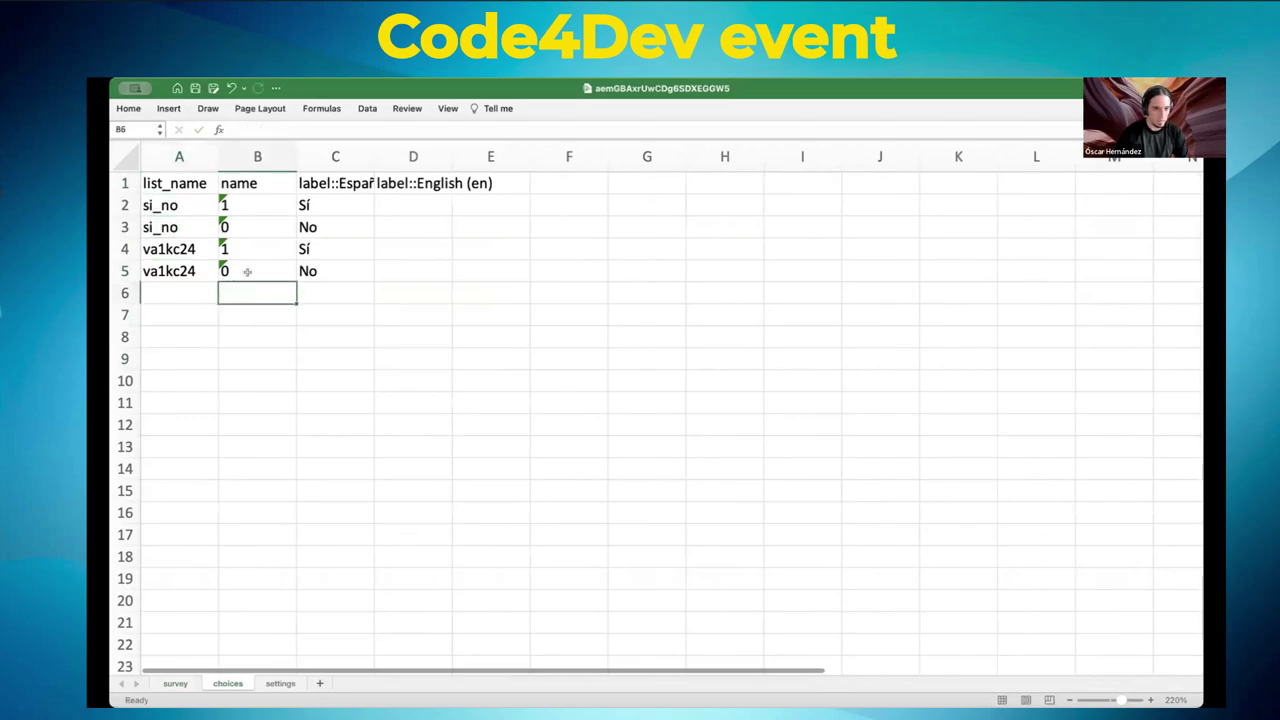
- Clear the two duplicate va1kc24 choice rows
left_click(127, 249)
key("shift+Down")
key("Delete")
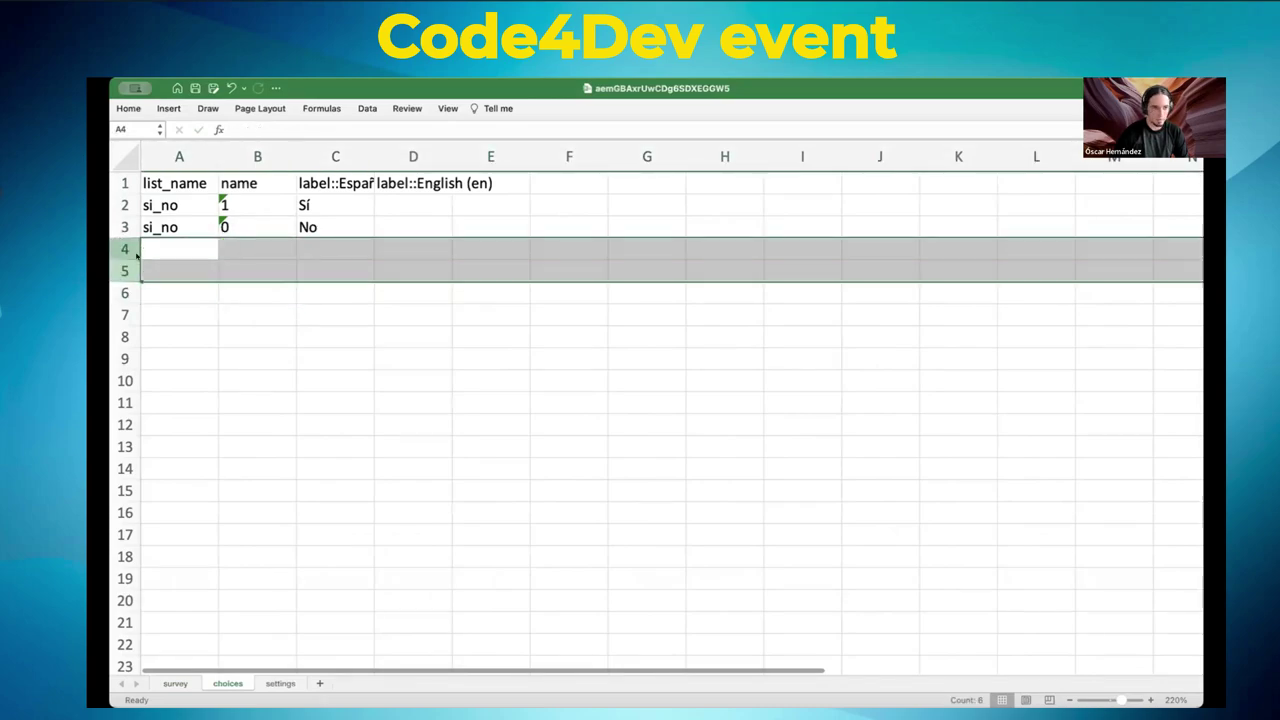
left_click(205, 288)
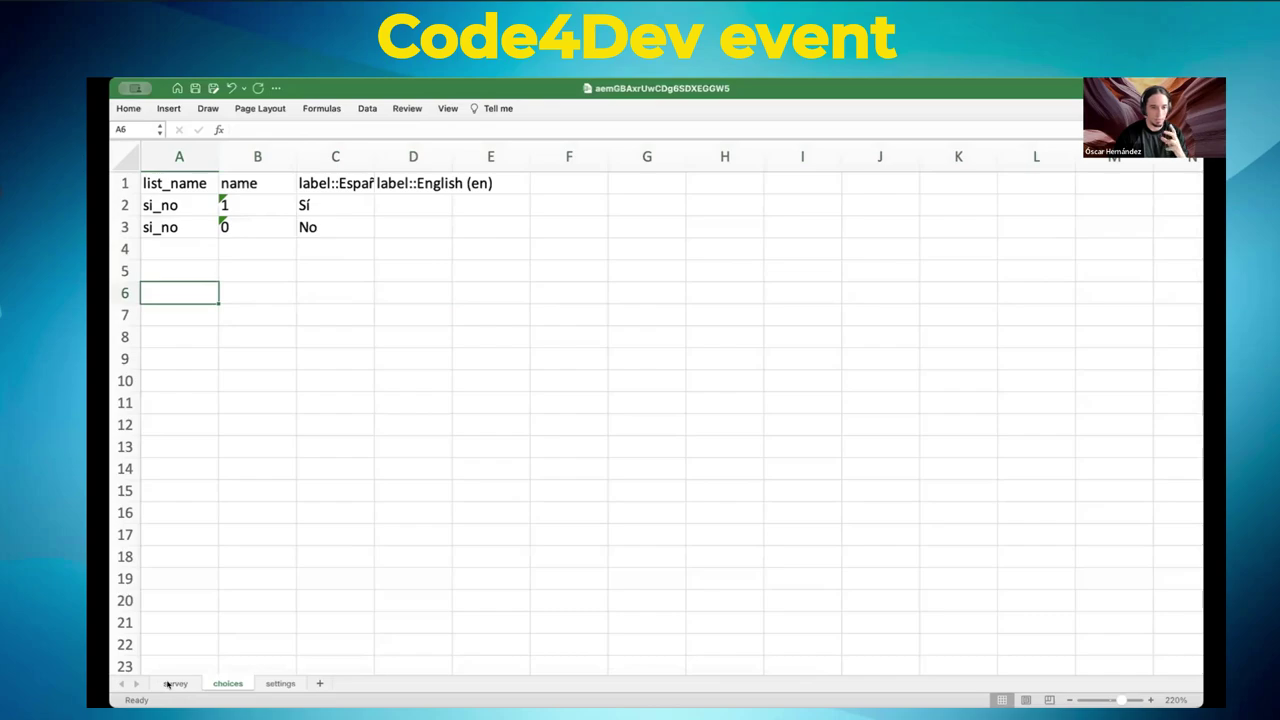
left_click(174, 683)
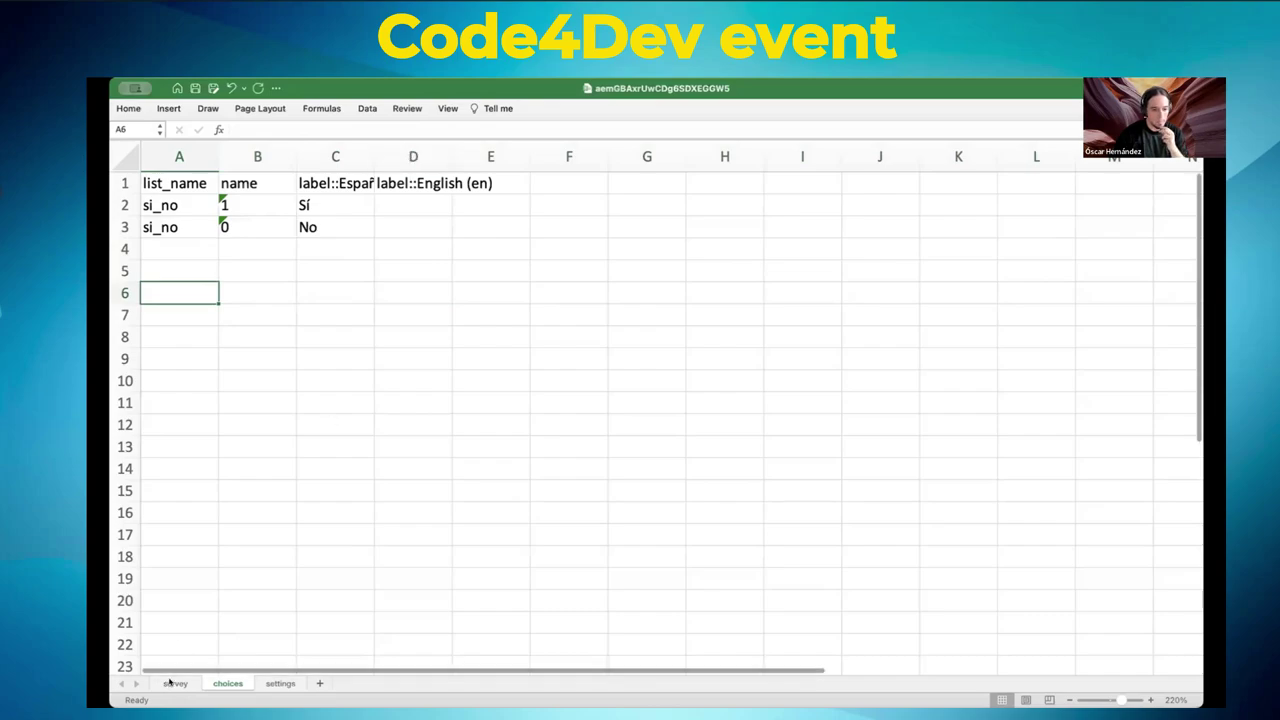
- Append 'completo' to the Nombre label in C4 so it reads 'Nombre completo'
left_click(229, 312)
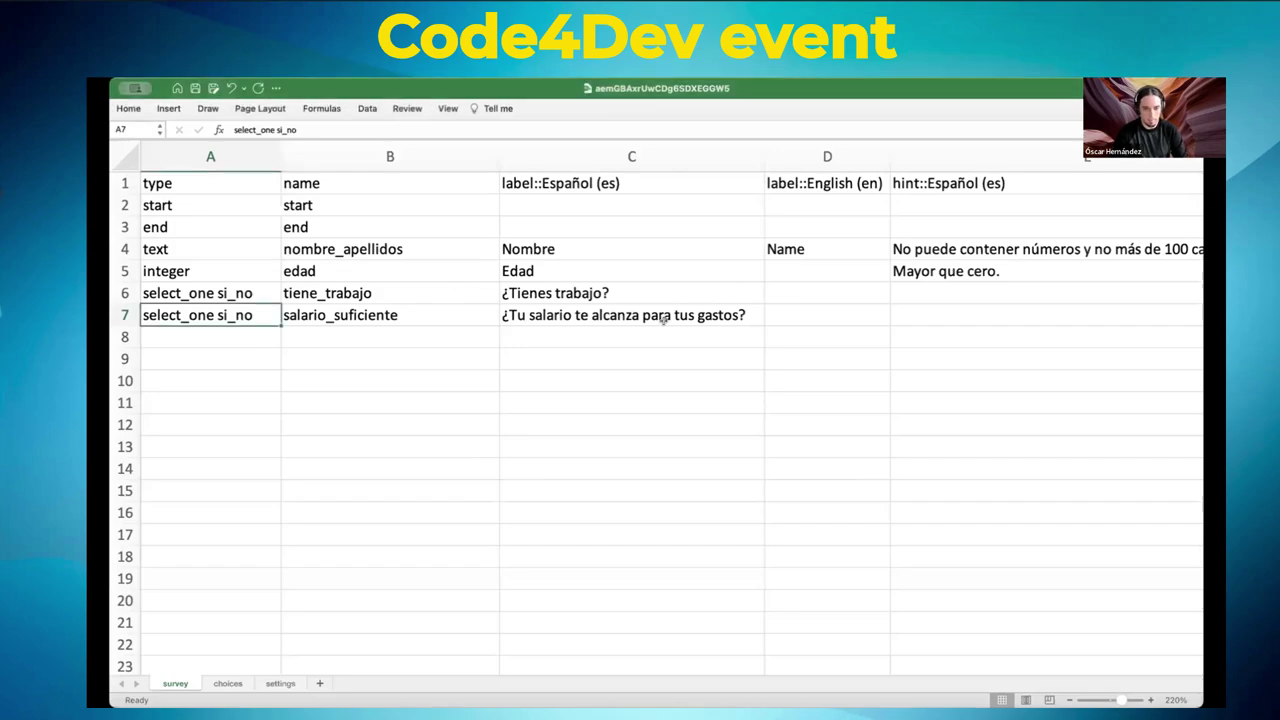
left_click(564, 241)
double_click(580, 248)
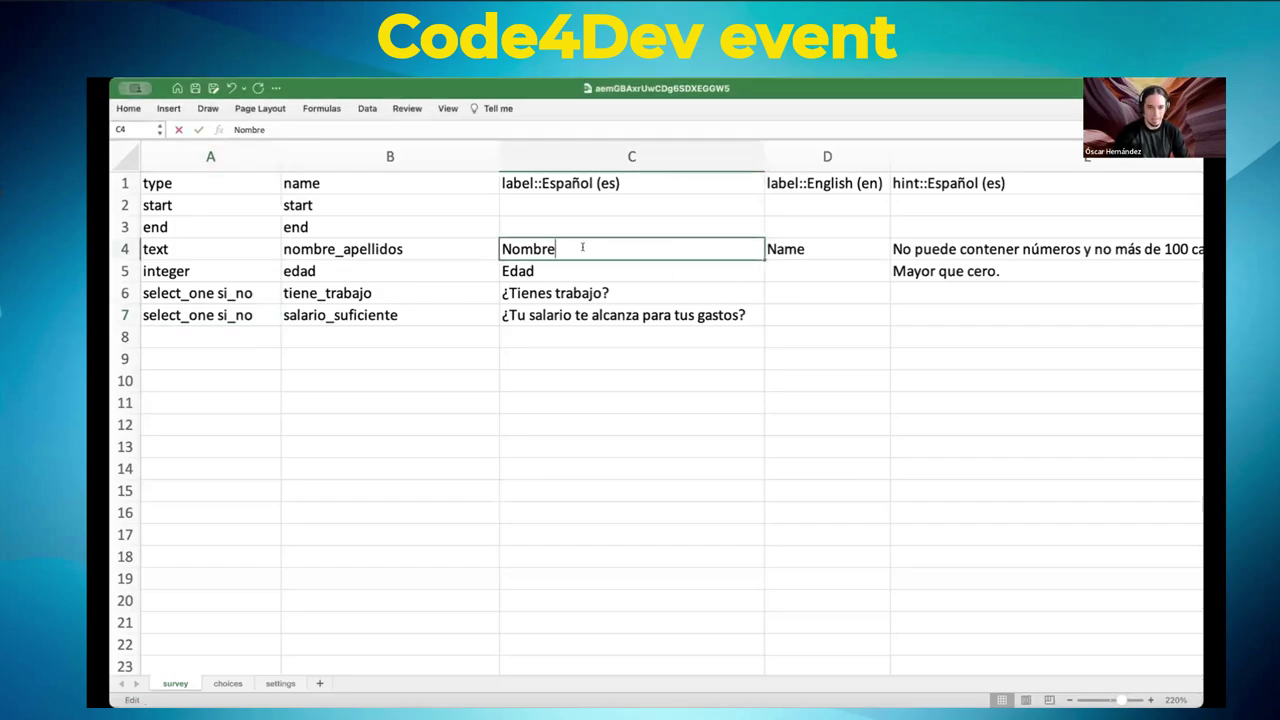
type("completo")
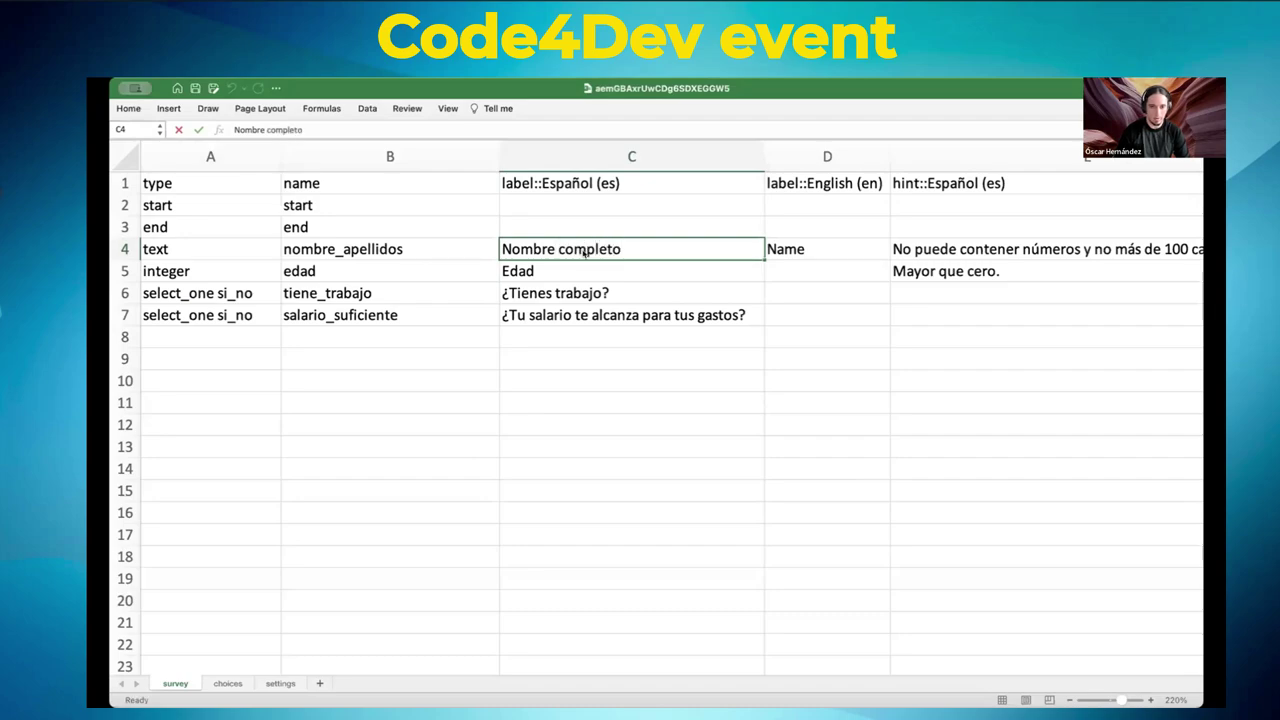
key("Return")
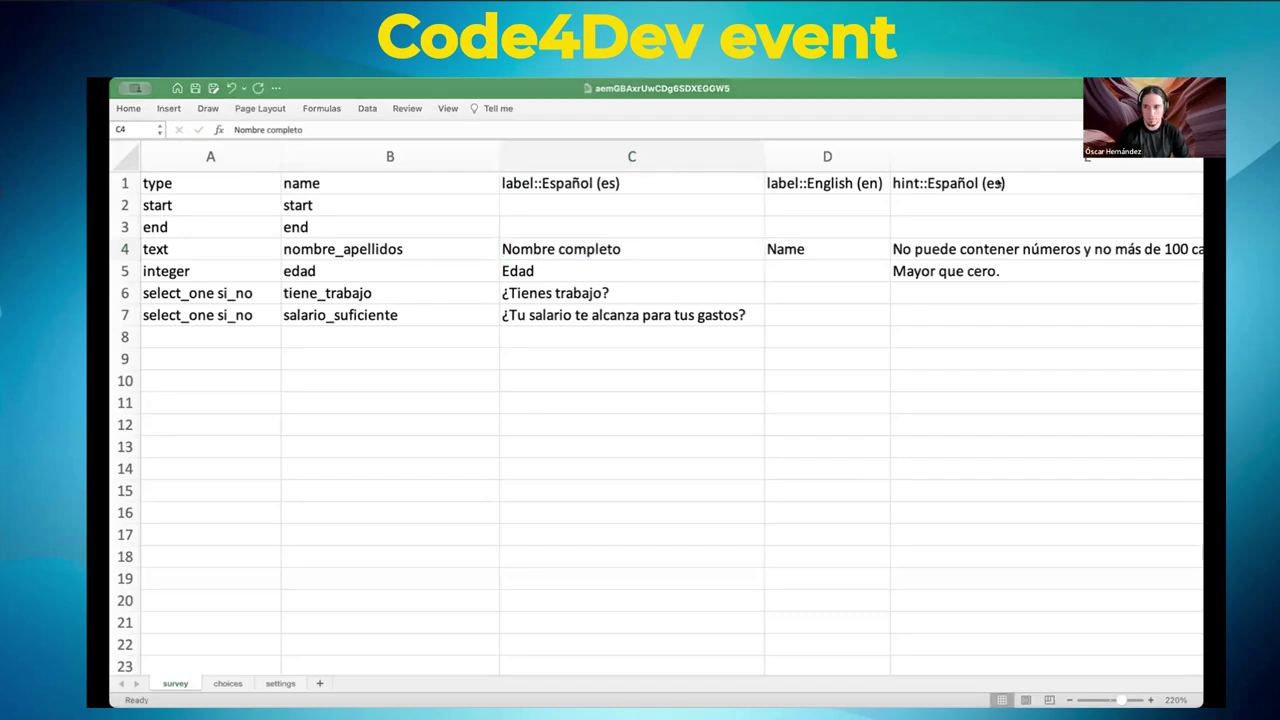
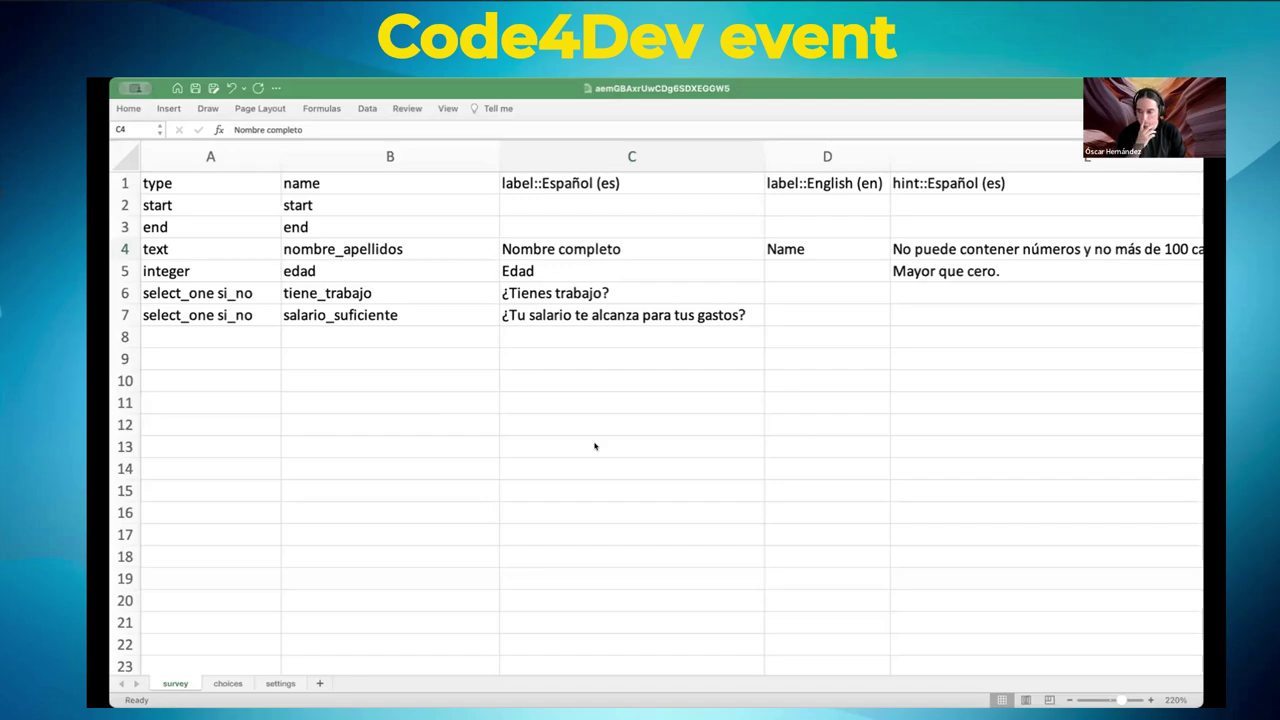
- Enter begin_repeat in cell A8 of the Excel survey sheet, below the last question
key("super+Tab")
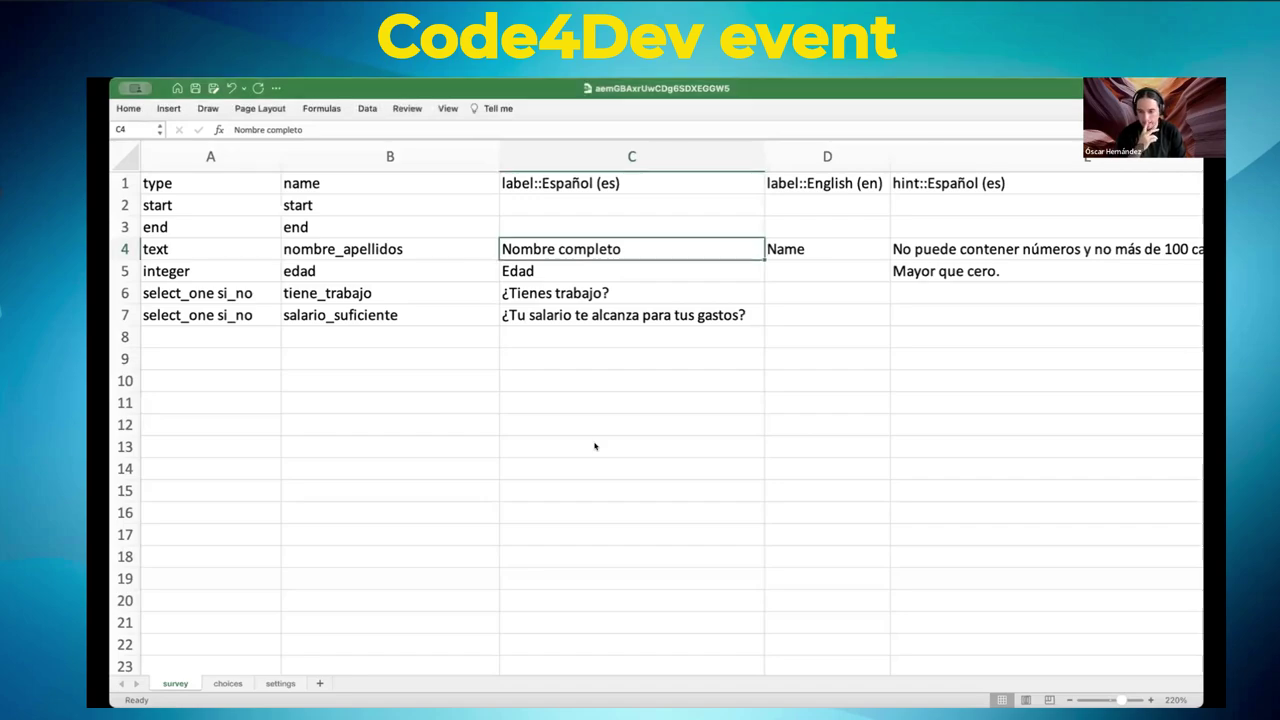
left_click(202, 332)
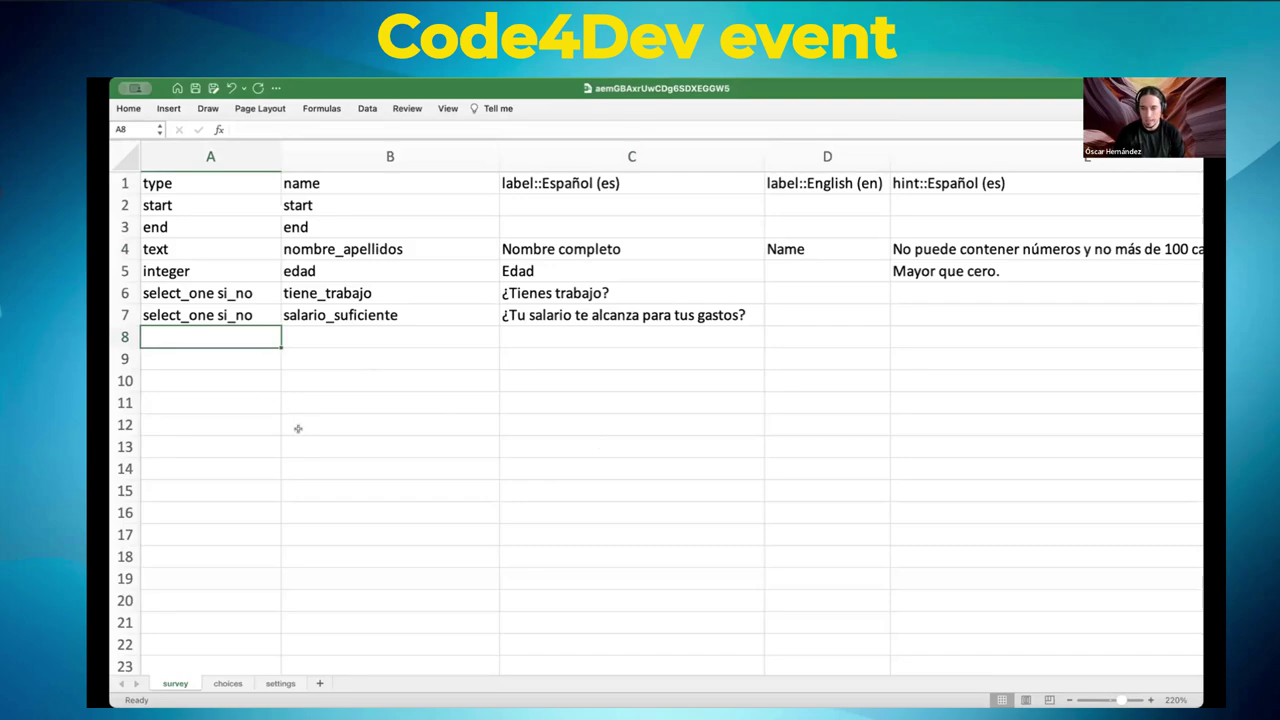
key("super+Tab")
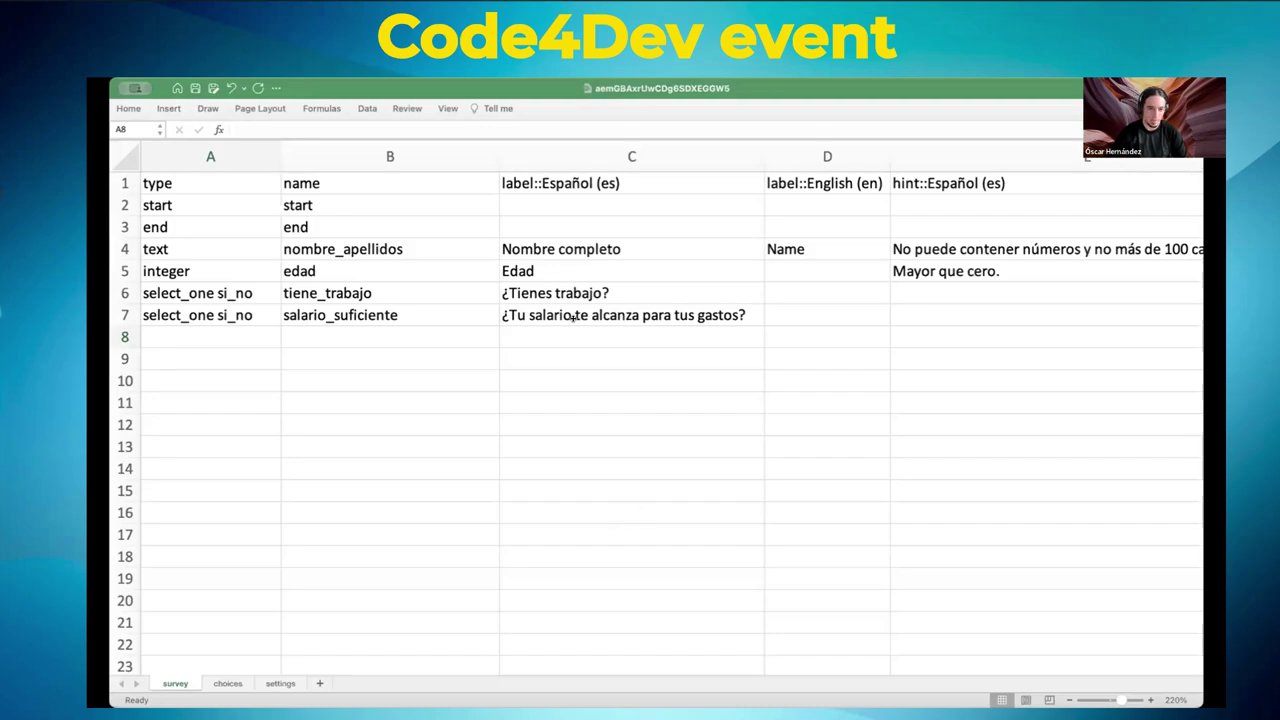
left_click(215, 264)
key("Down")
key("Down")
key("Down")
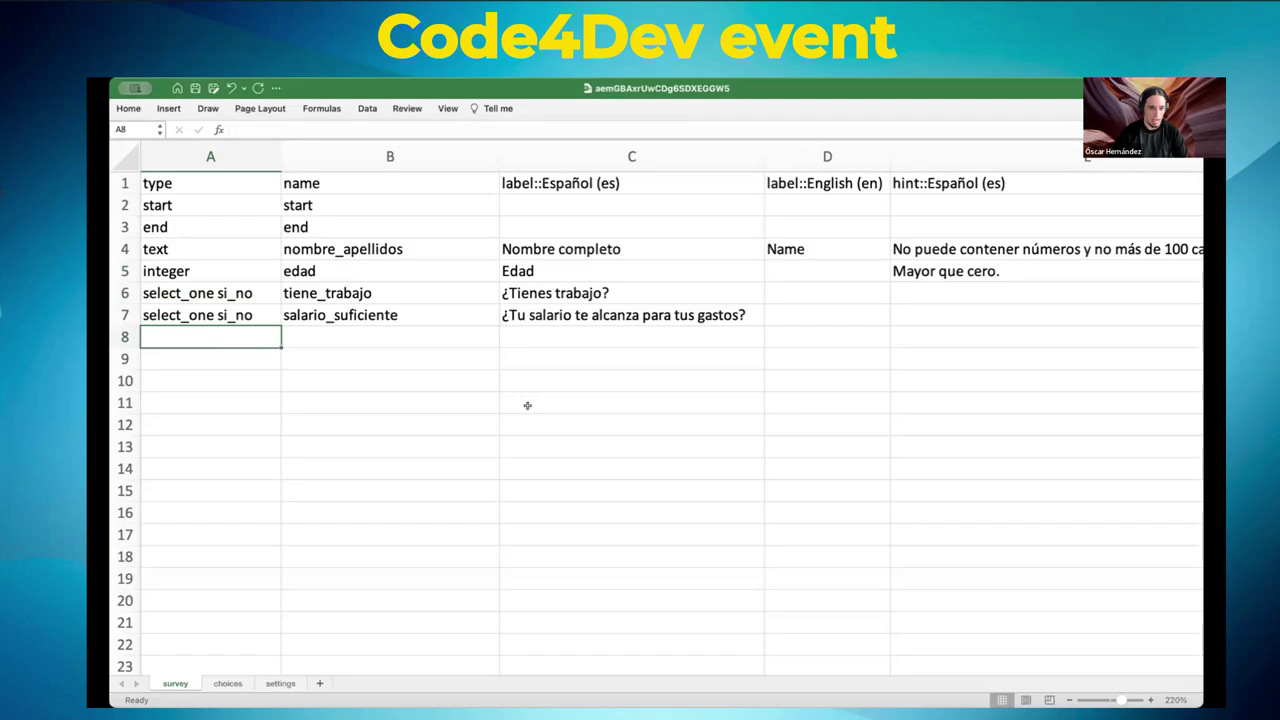
type("begin")
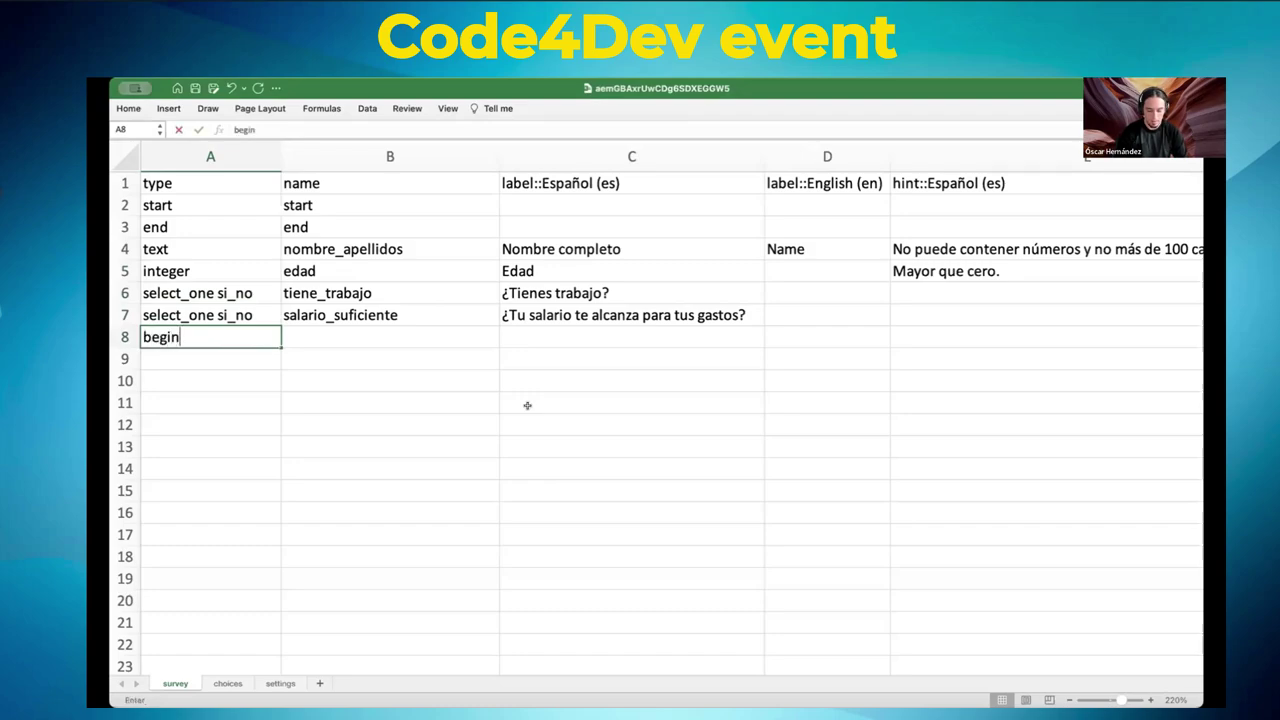
type("_repeta")
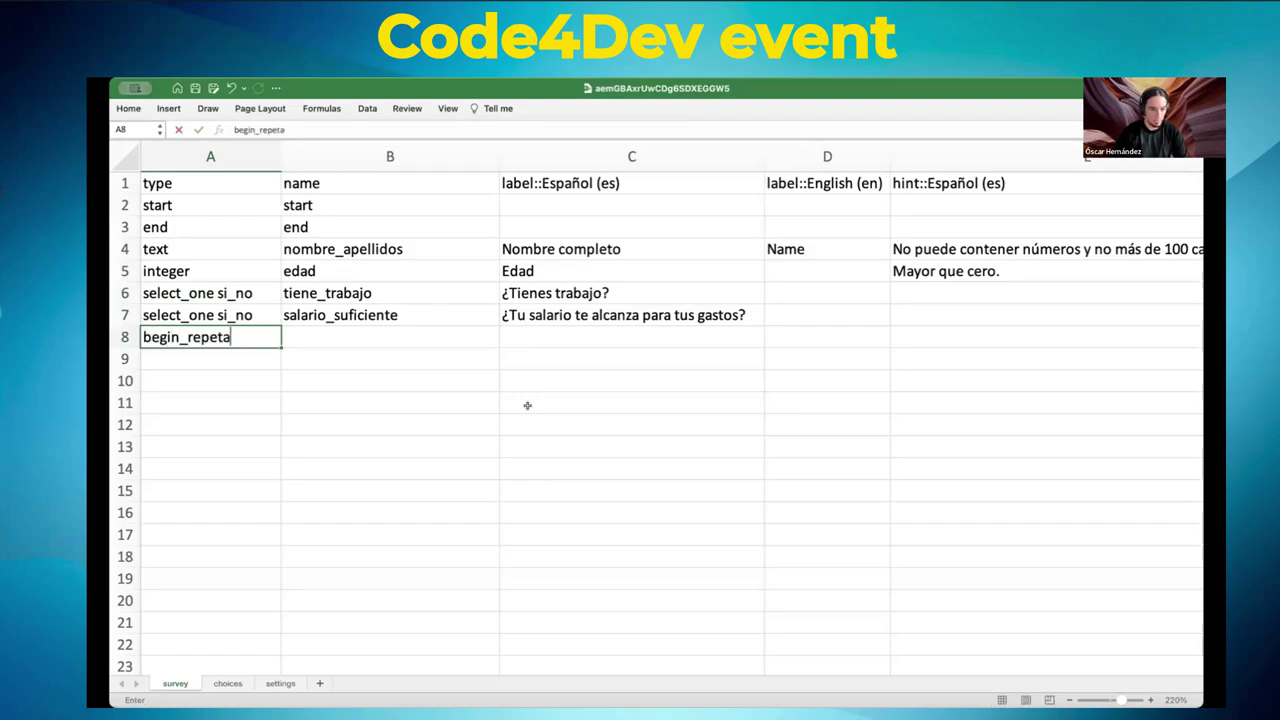
key("BackSpace")
key("BackSpace")
type("at")
key("Return")
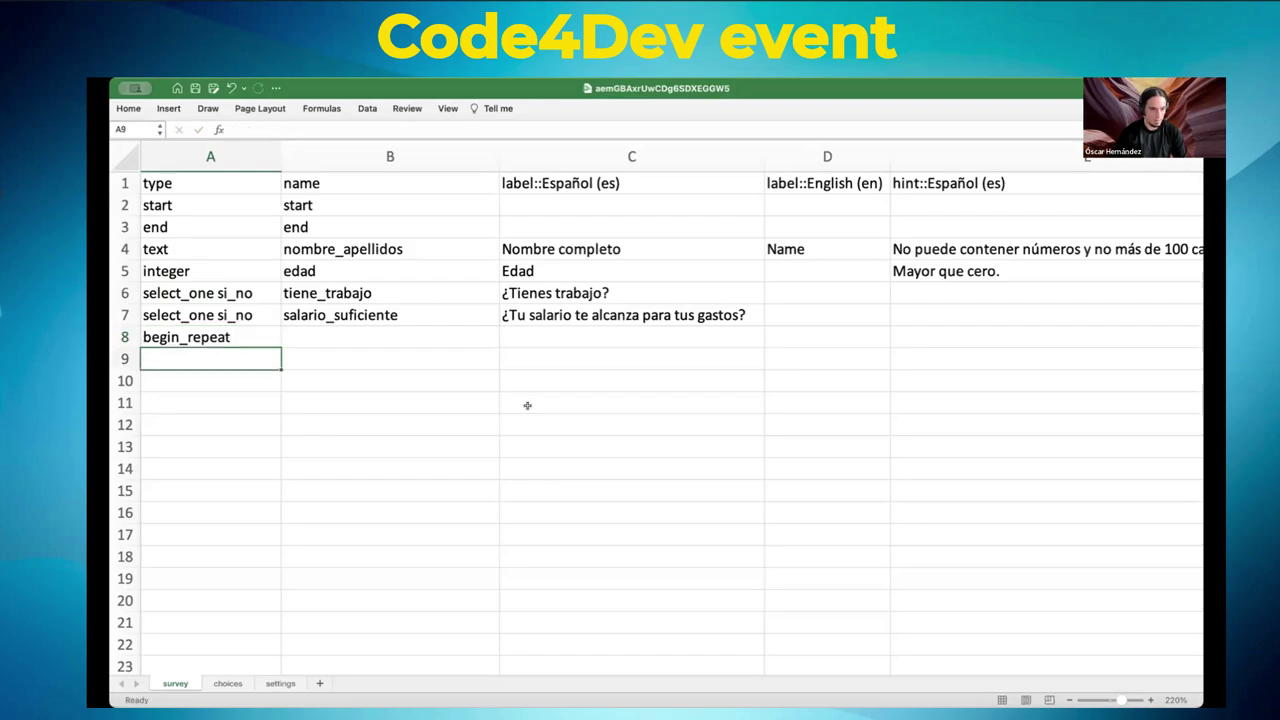
- Enter end_repeat in cell A9, then switch to the repeat Google Sheet
type("end_repeat")
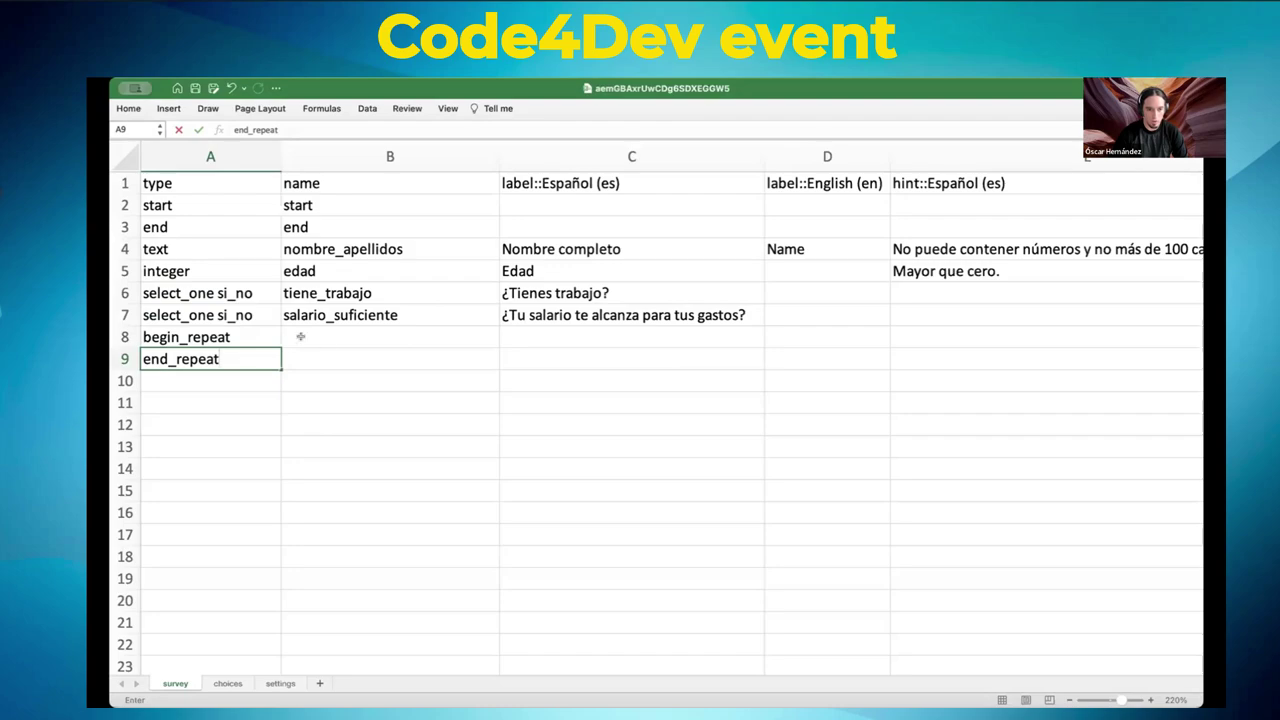
scroll(1123, 206, "right", 10)
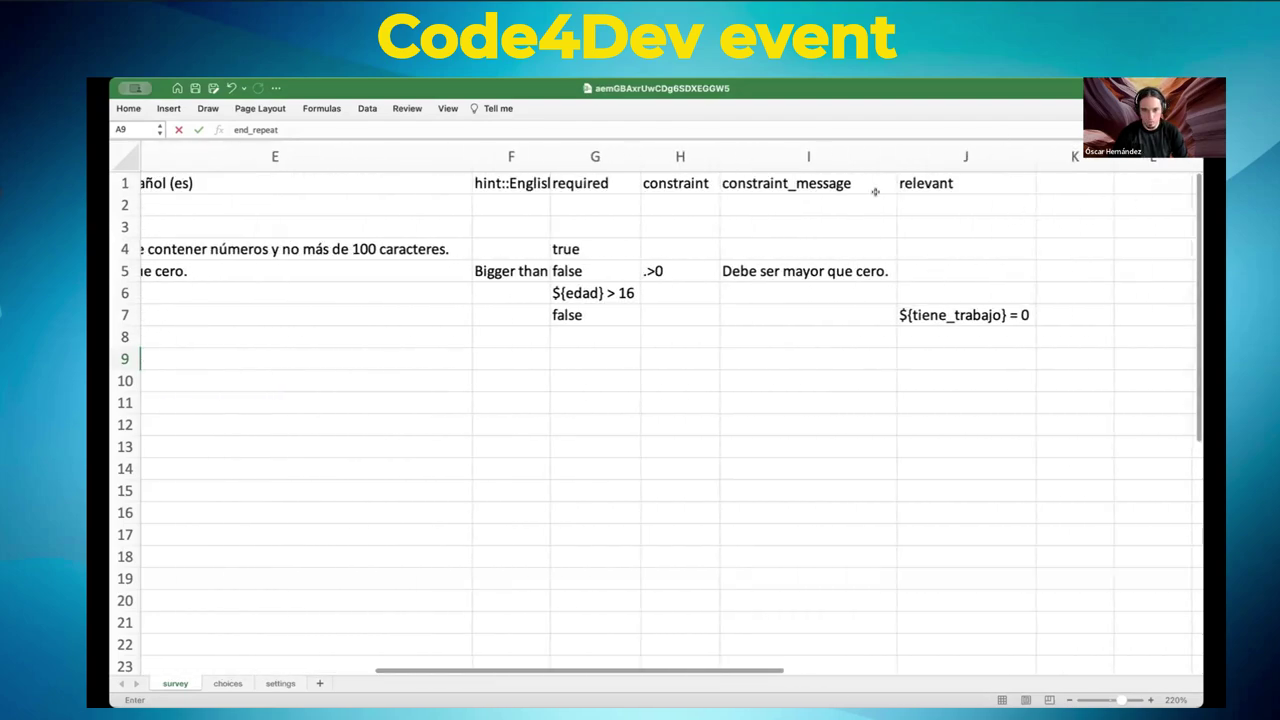
scroll(1017, 218, "left", 1)
scroll(1000, 225, "right", 3)
scroll(969, 224, "left", 10)
scroll(969, 224, "left", 1)
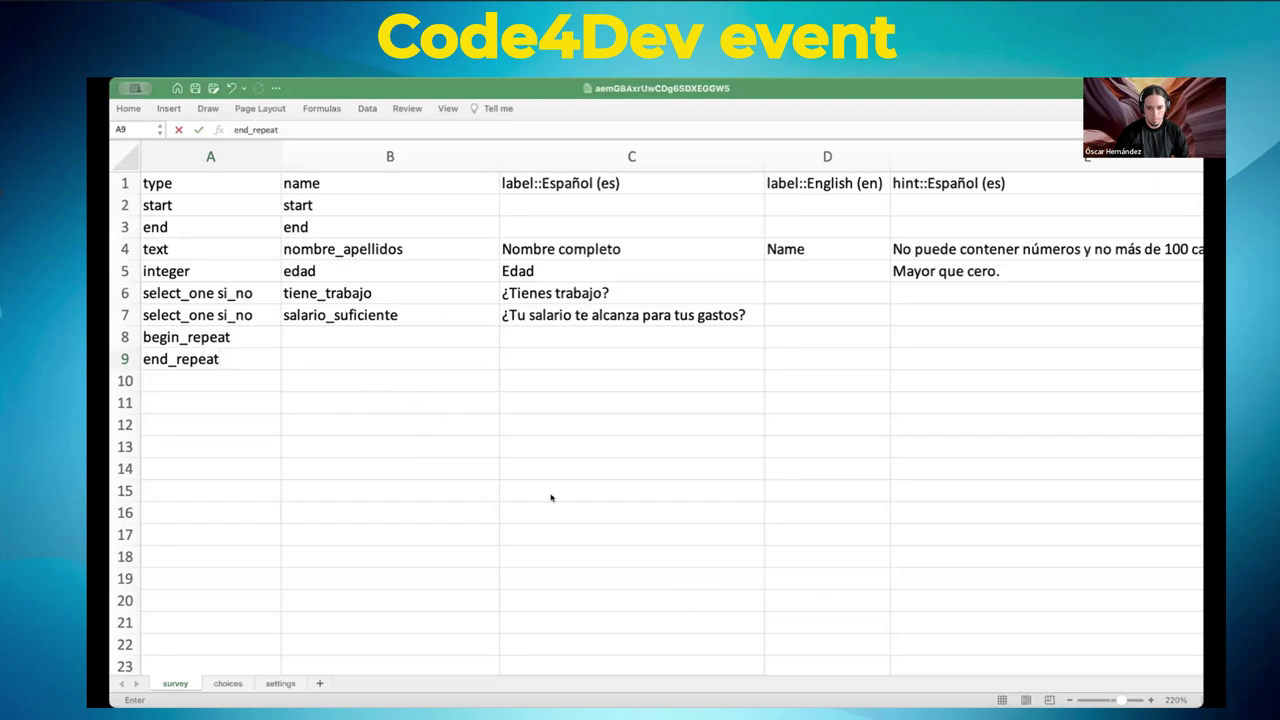
key("super+Tab")
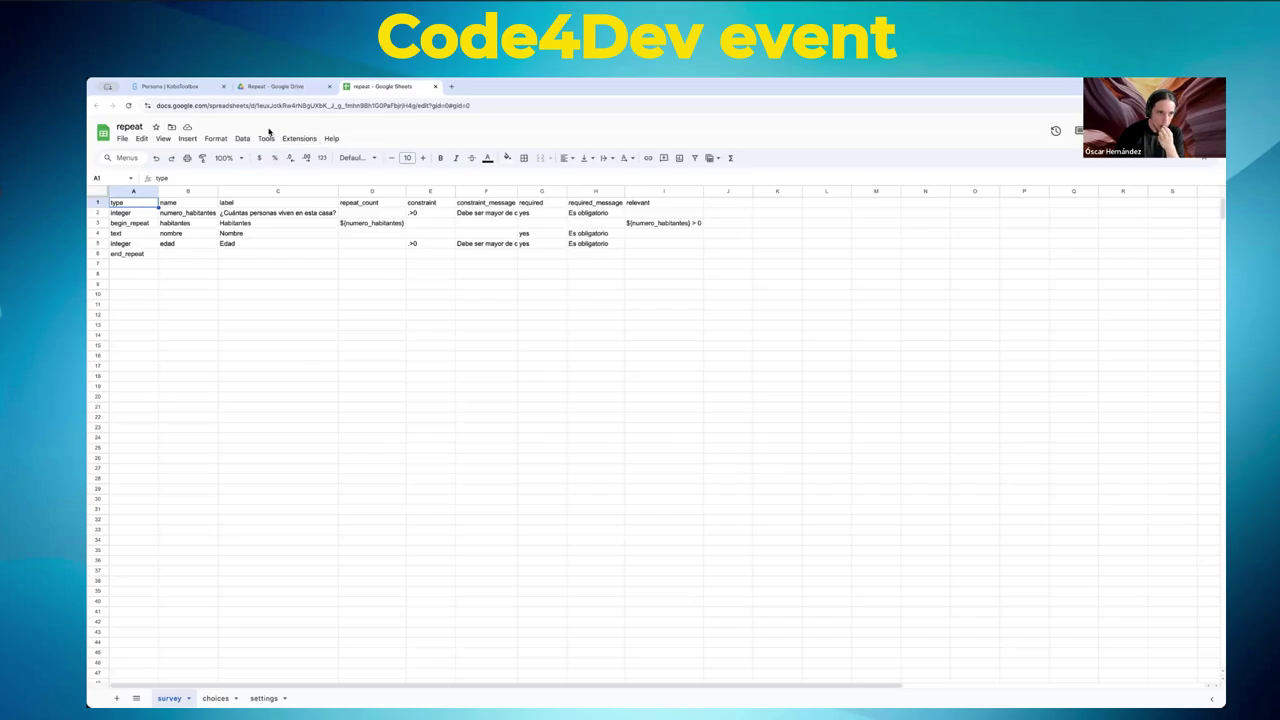
- Go from the Drive and Sheets tabs to the Persona project's undeployed 4-question draft form
left_click(278, 86)
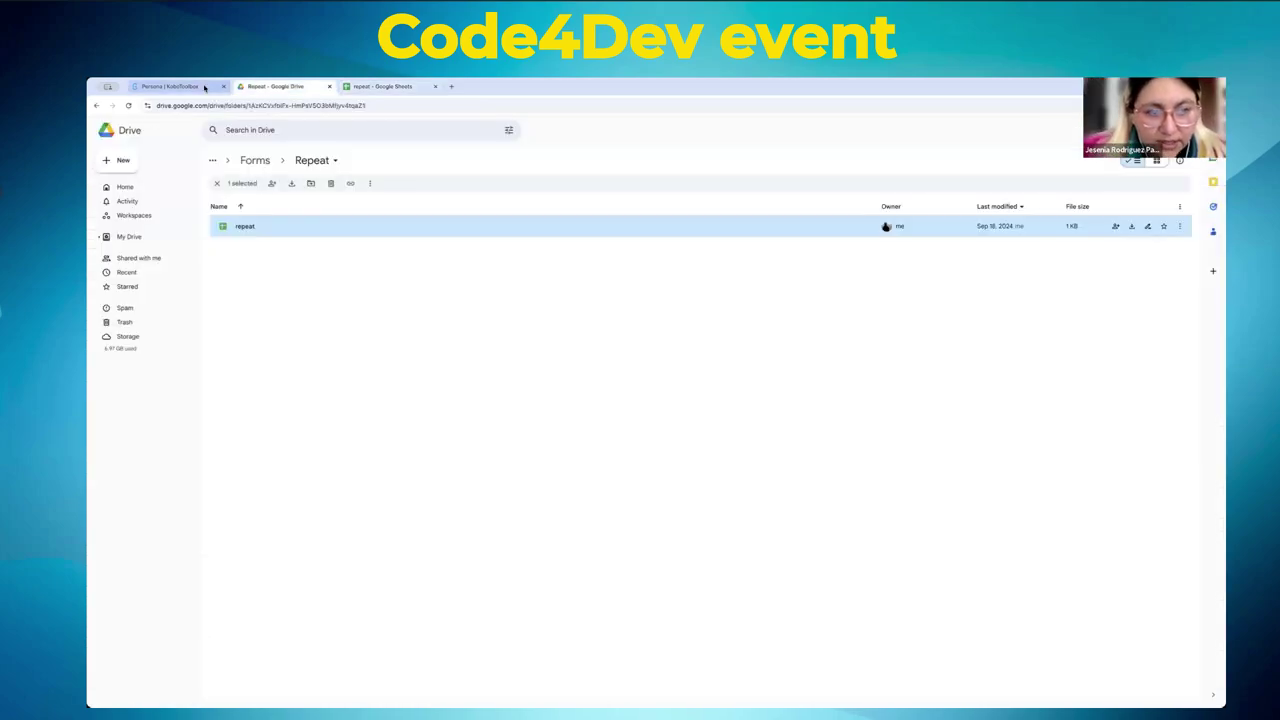
left_click(383, 87)
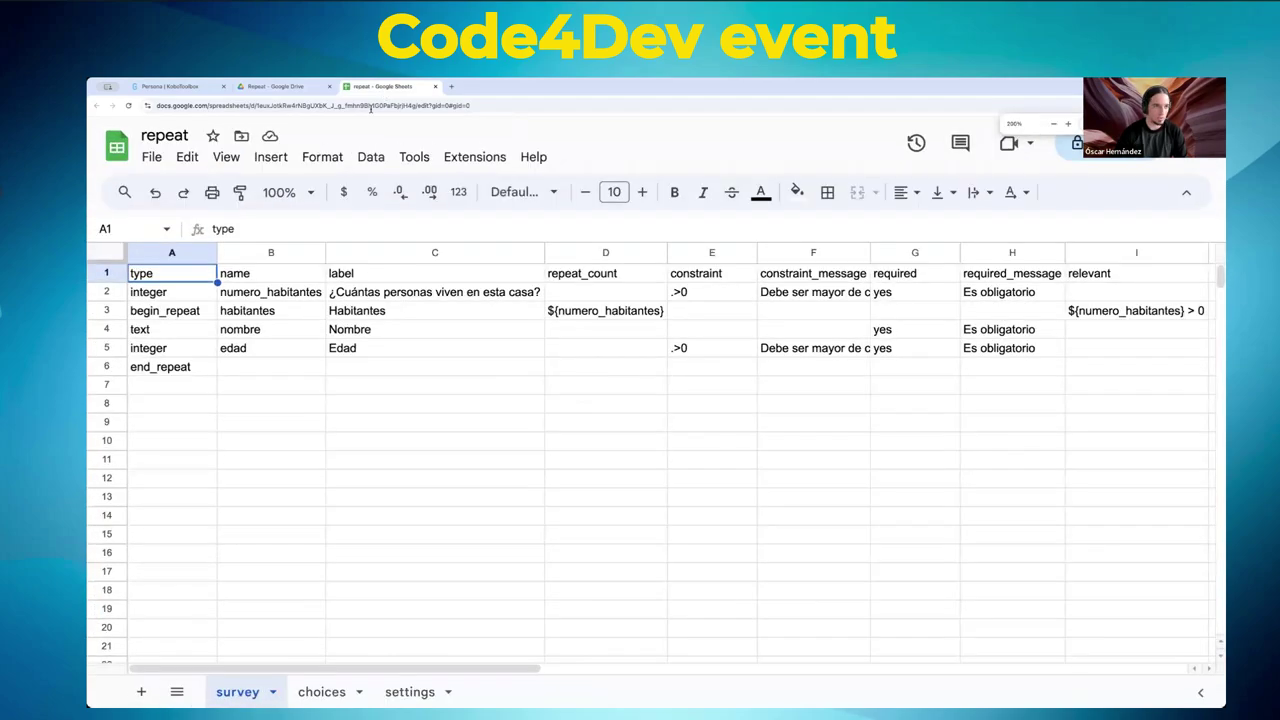
left_click(170, 86)
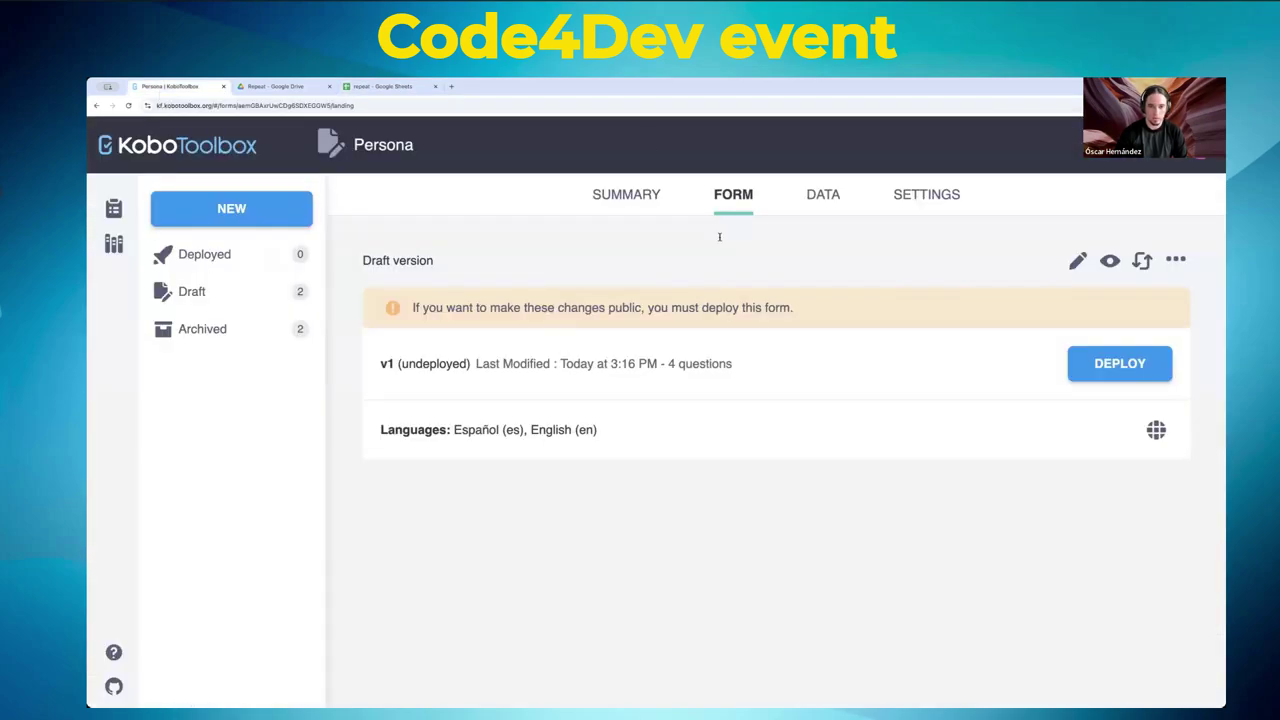
left_click(1077, 260)
scroll(336, 400, "down", 3)
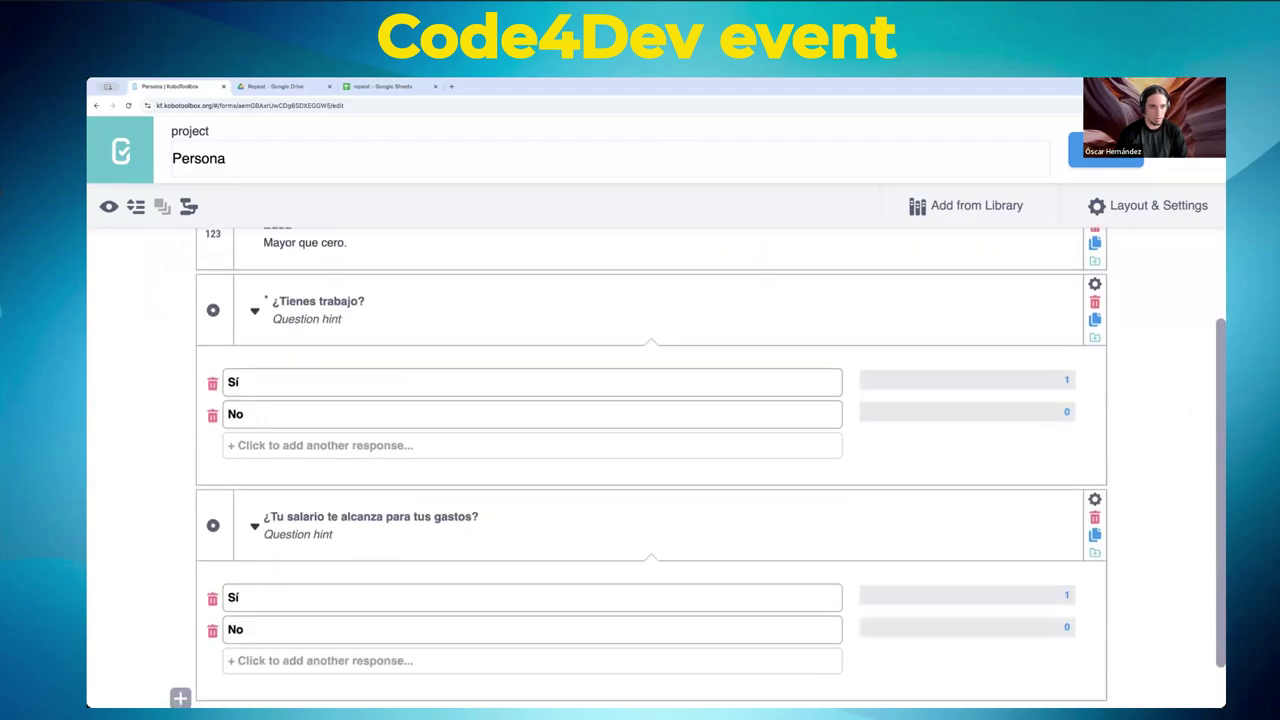
scroll(600, 450, "up", 3)
- Replace the Persona form by uploading the XLSForm file from the computer
left_click(1190, 150)
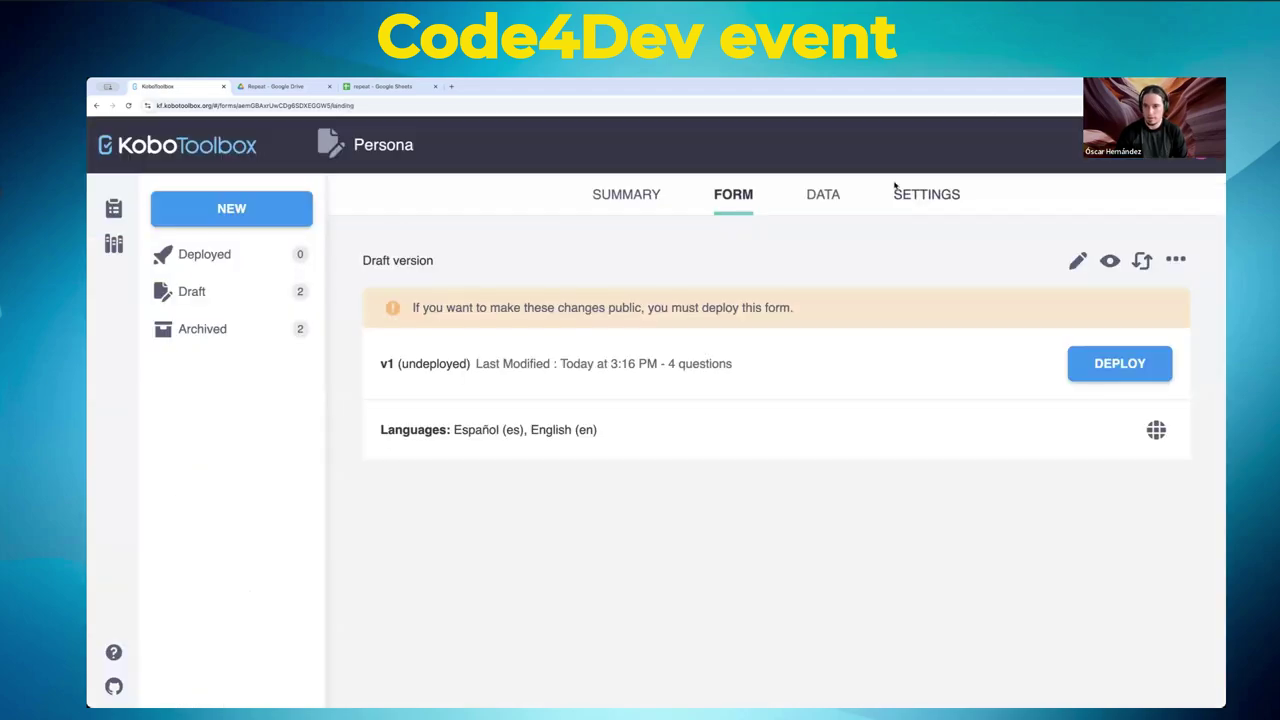
left_click(1141, 260)
left_click(580, 385)
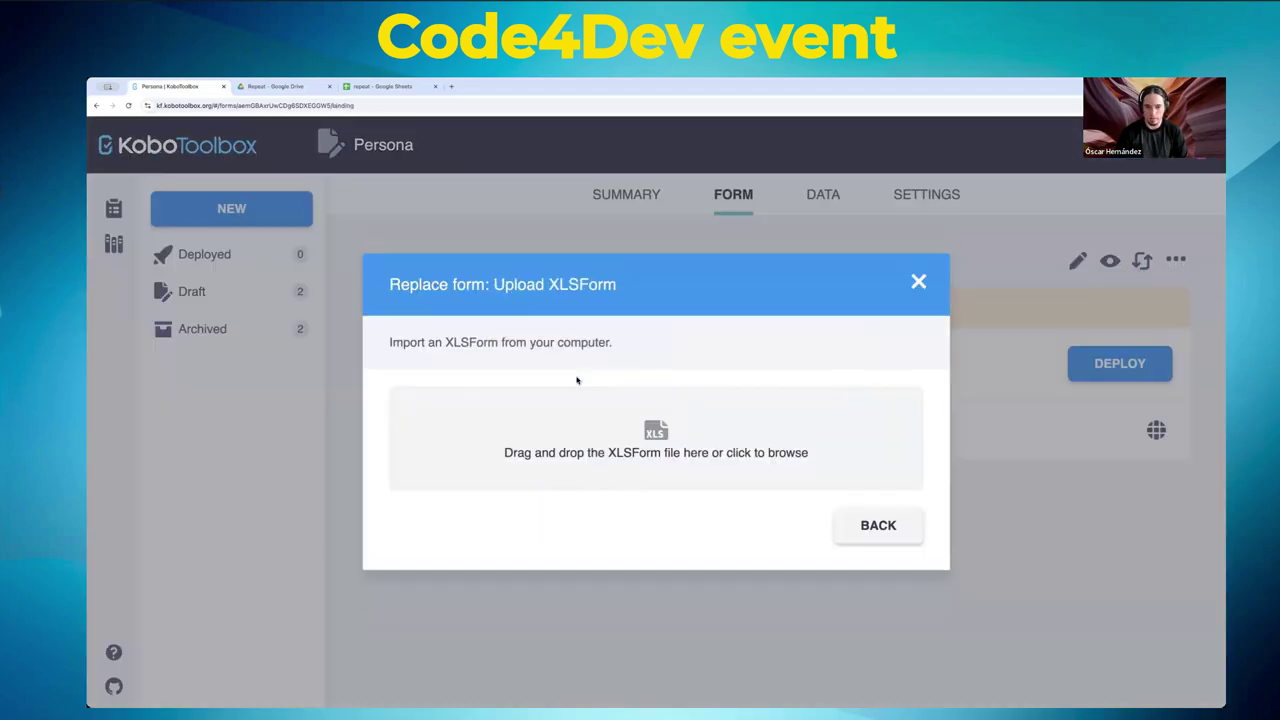
left_click(613, 445)
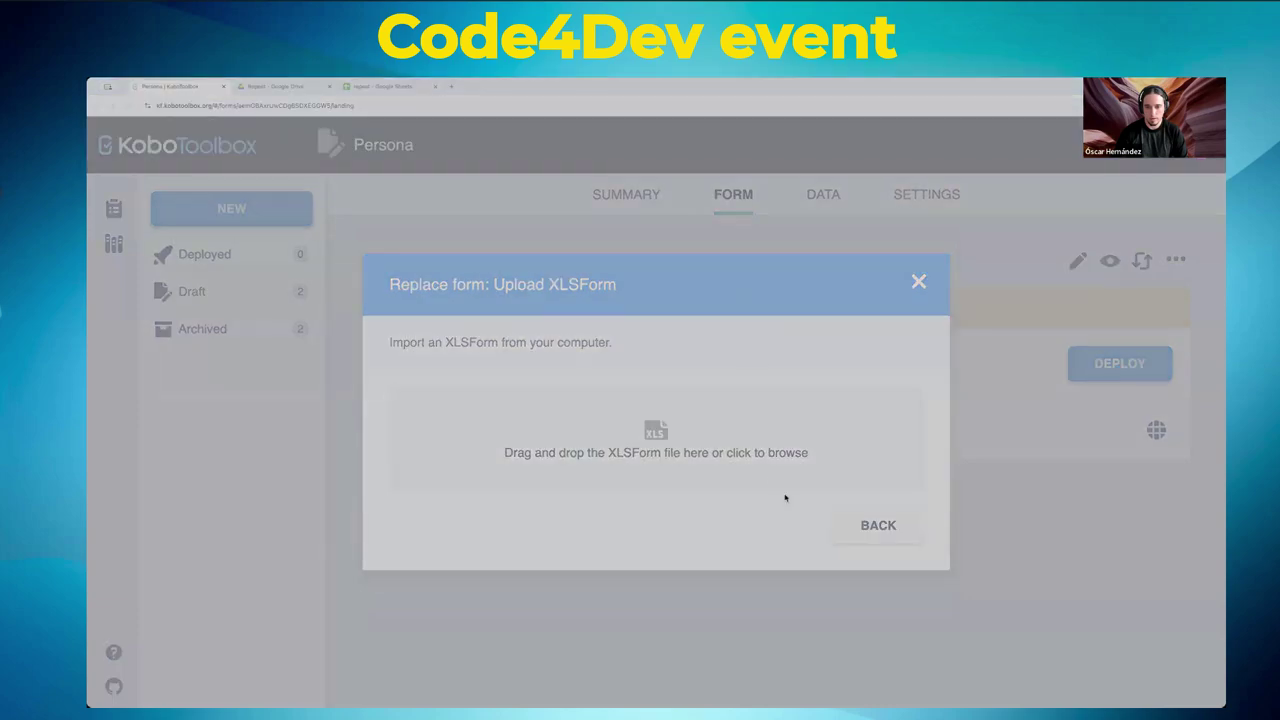
left_click(814, 482)
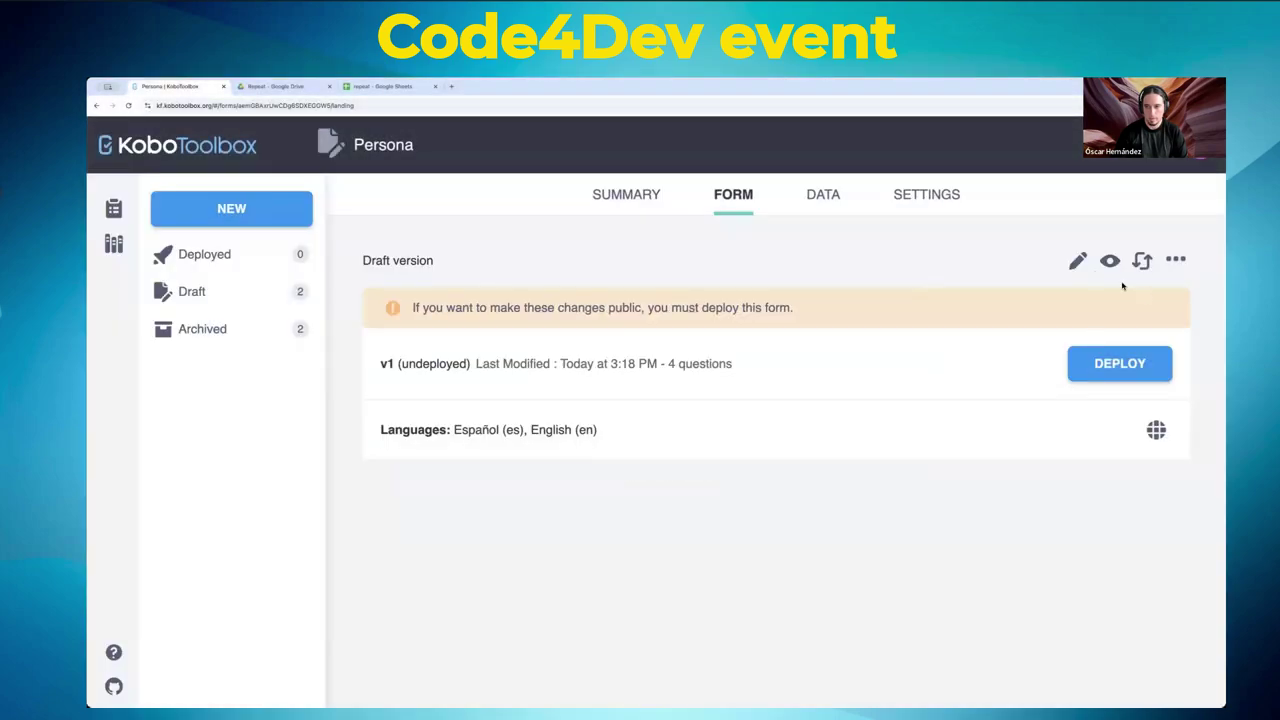
- Review the updated form's questions, starting with Nombre completo, then return to the repeat sheet
left_click(1077, 261)
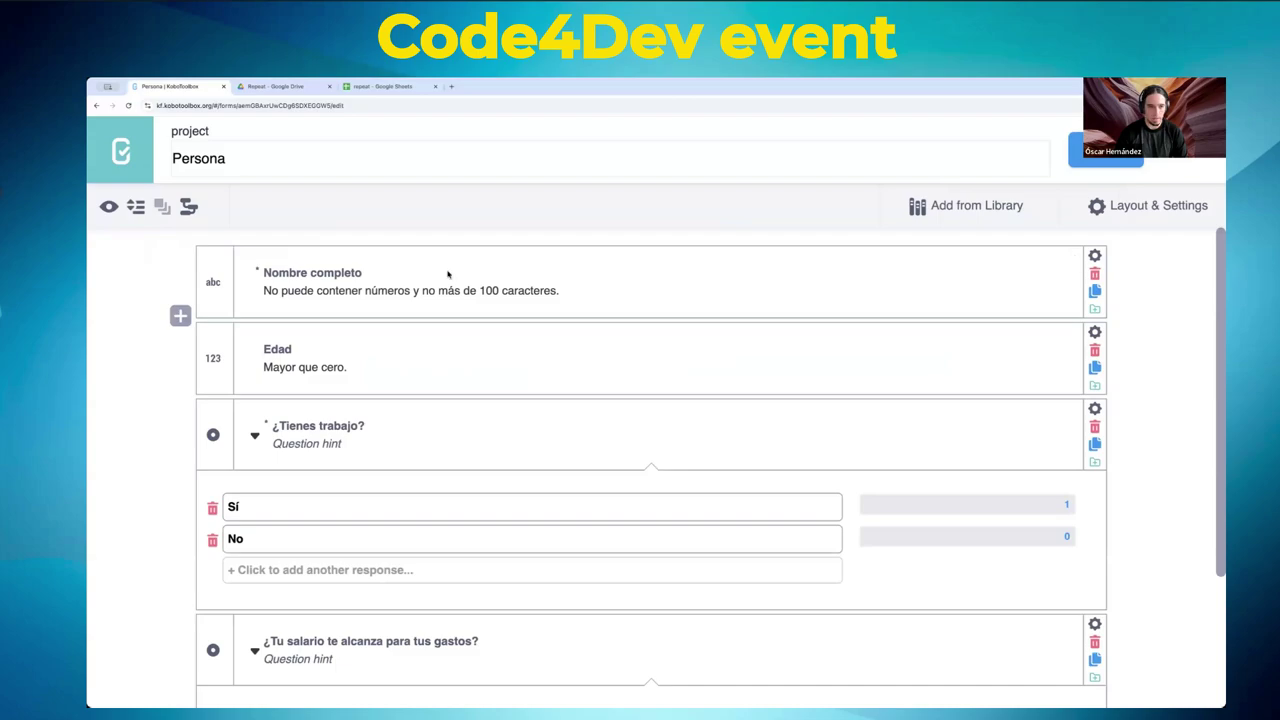
left_click(293, 272)
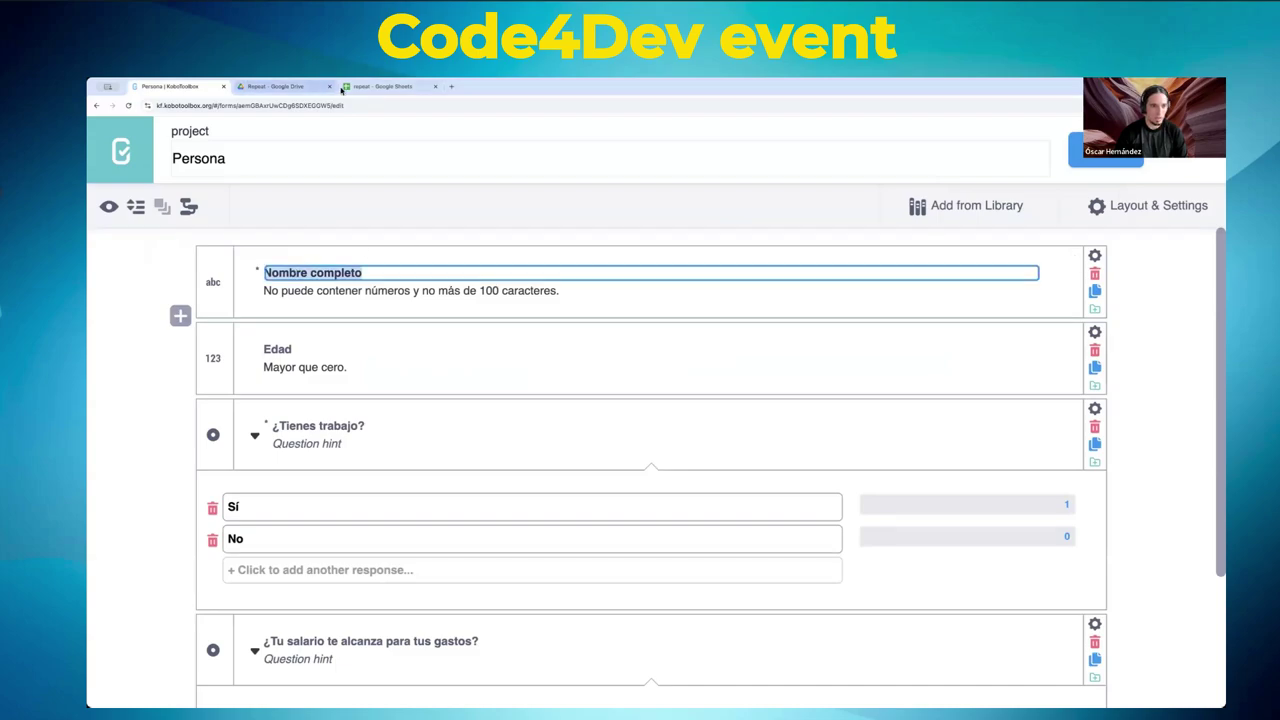
left_click(380, 86)
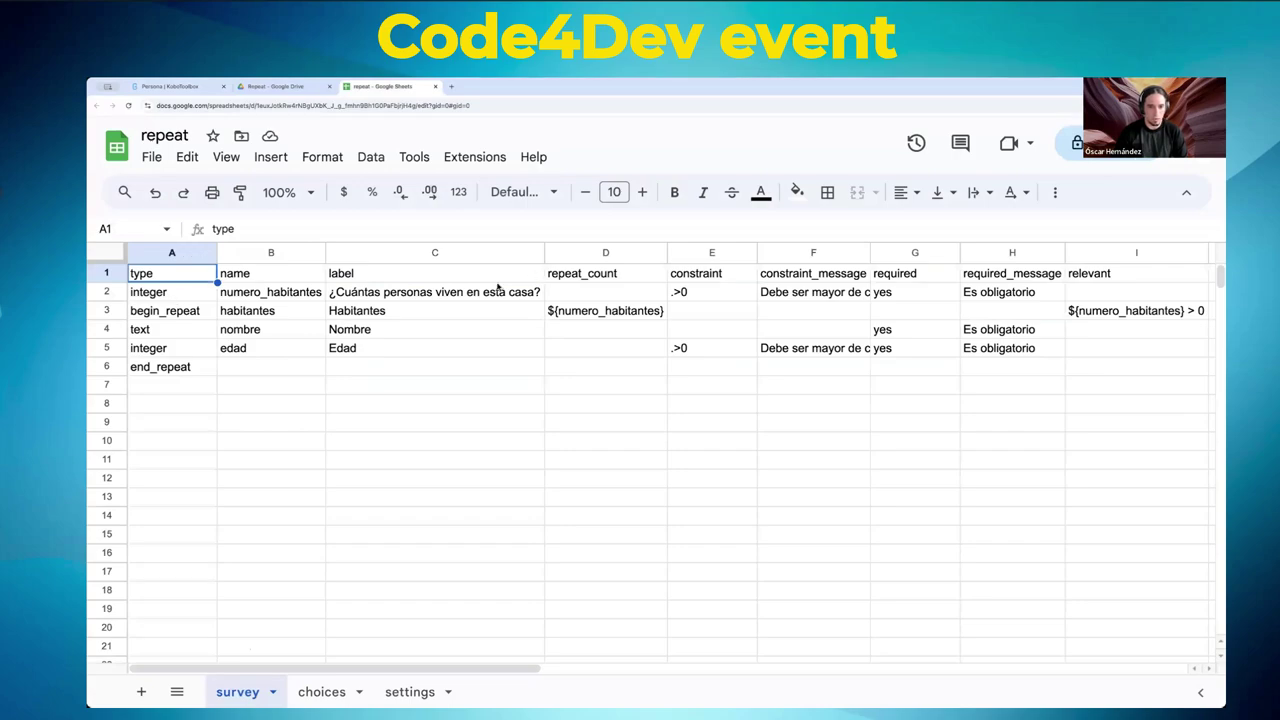
- Review the sheet's numero_habitantes, begin_repeat, nombre, edad, end_repeat rows and repeat_count in D3
left_click(278, 290)
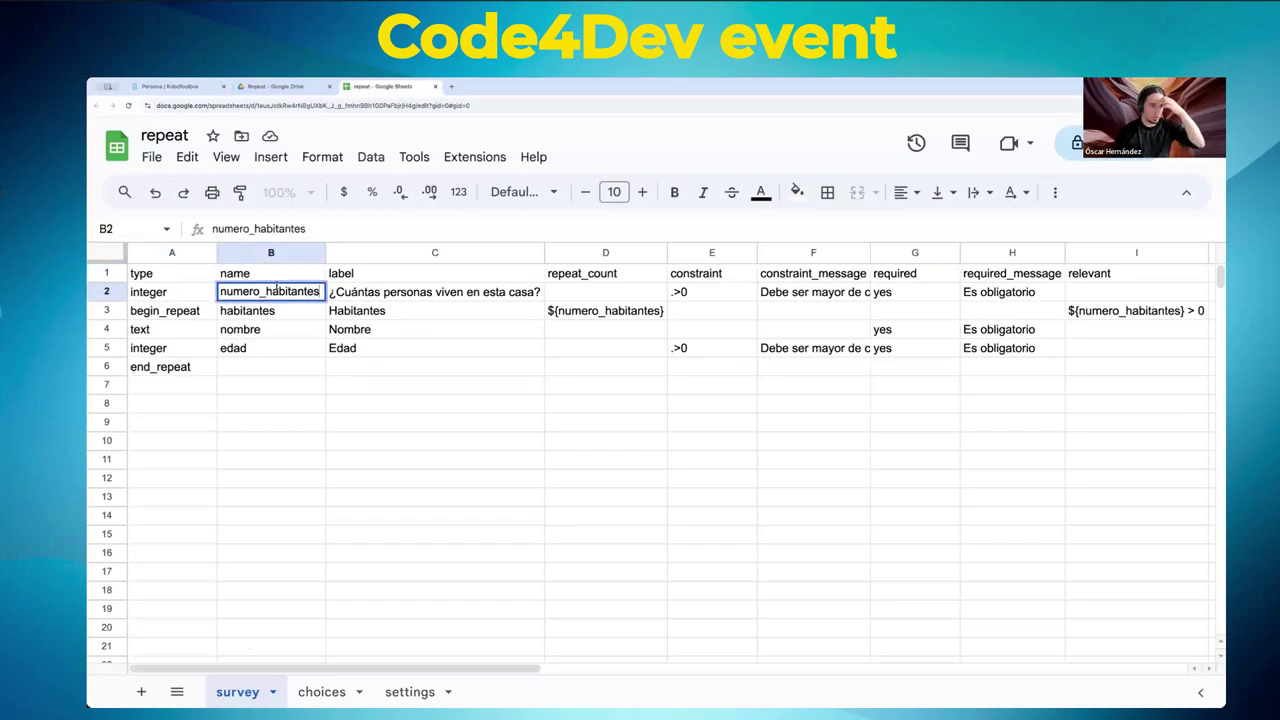
left_click(469, 292)
left_click(182, 316)
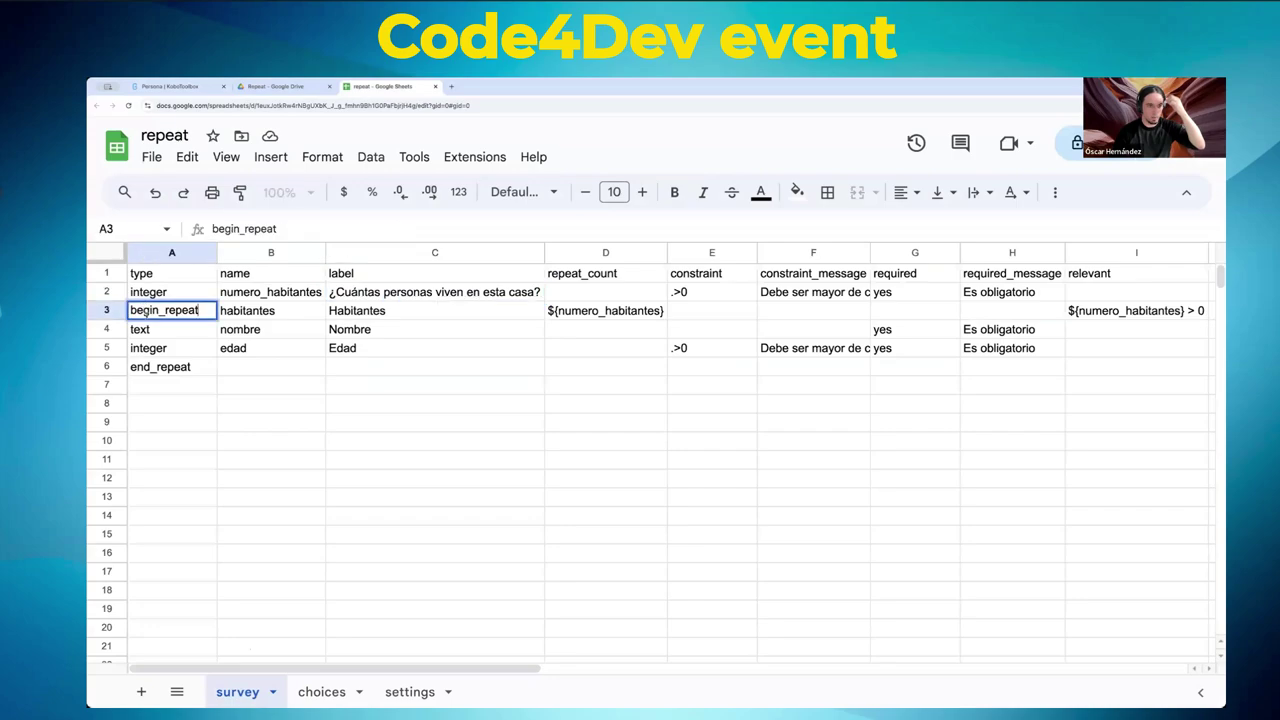
left_click(168, 366)
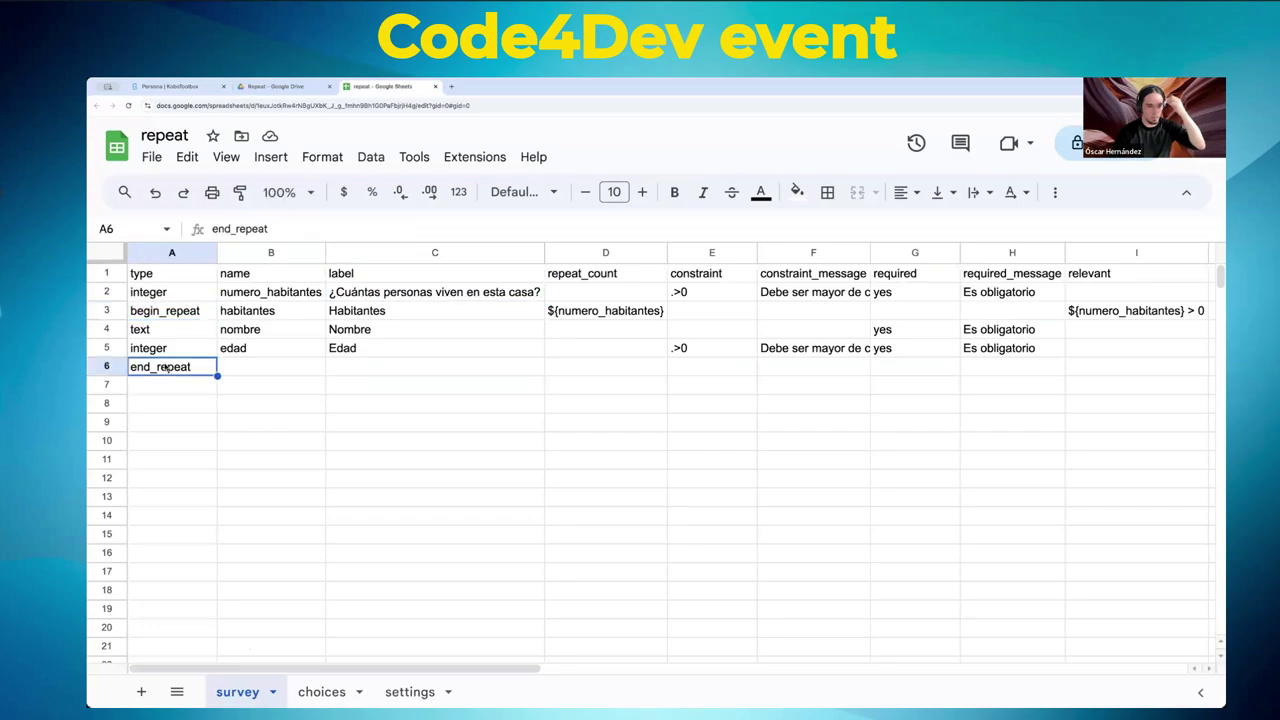
left_click(300, 333)
left_click(268, 350)
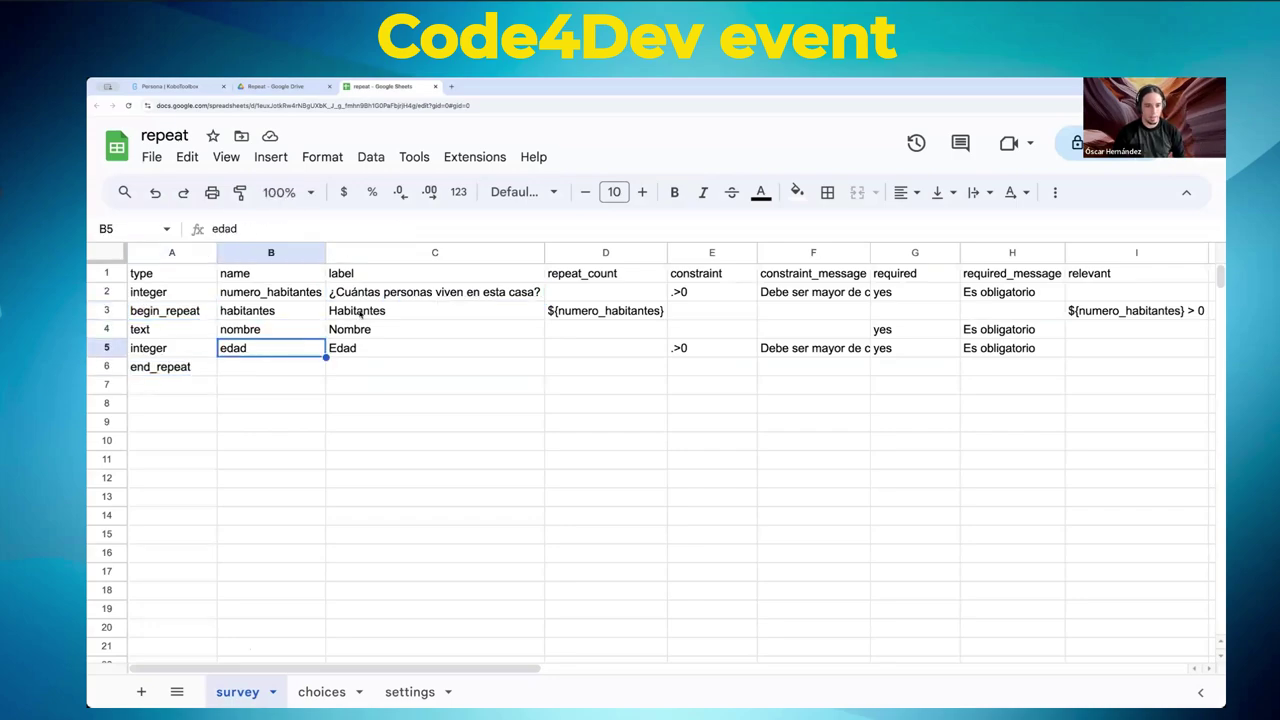
left_click(629, 313)
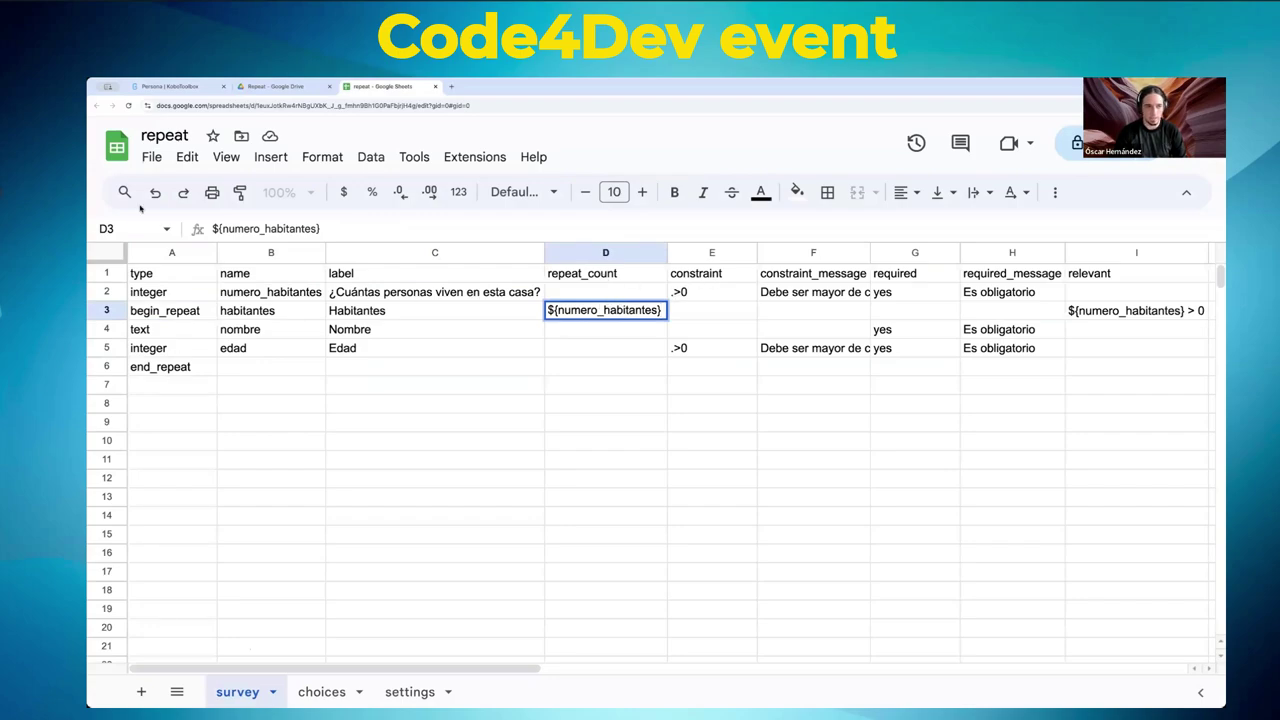
- Publish the spreadsheet to the web as Microsoft Excel (.xlsx) and copy the link
left_click(151, 157)
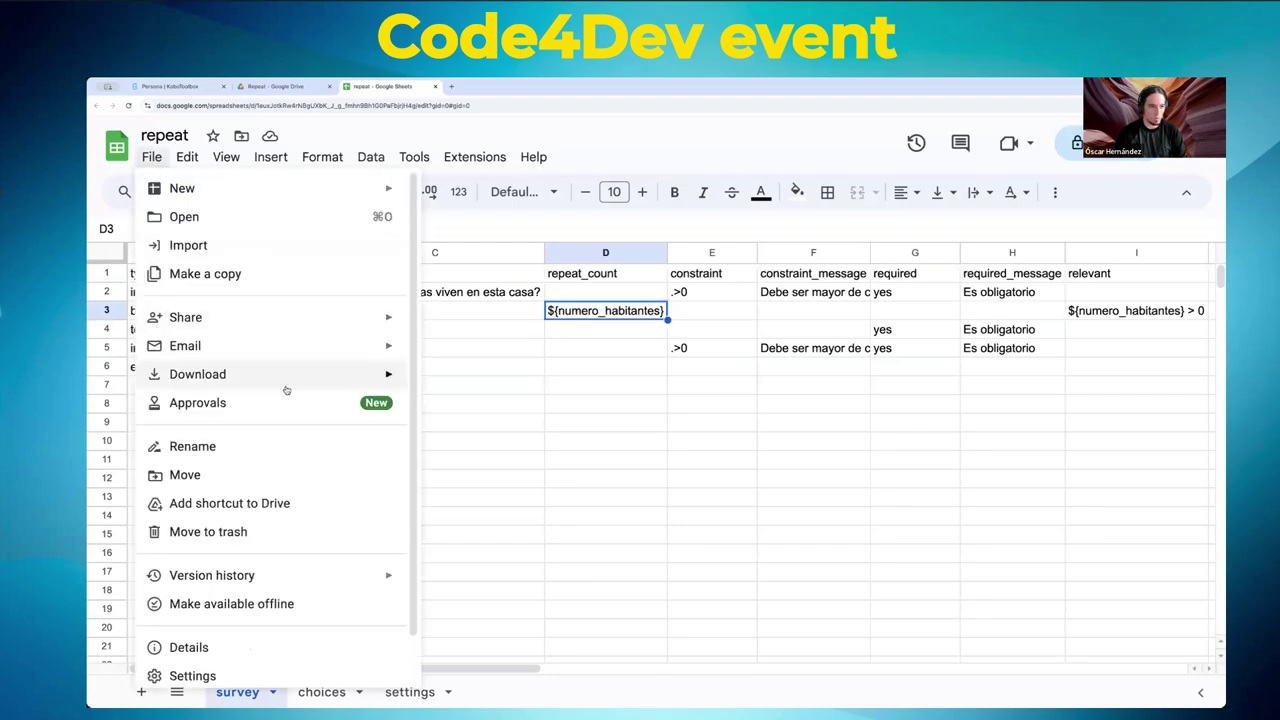
mouse_move(293, 318)
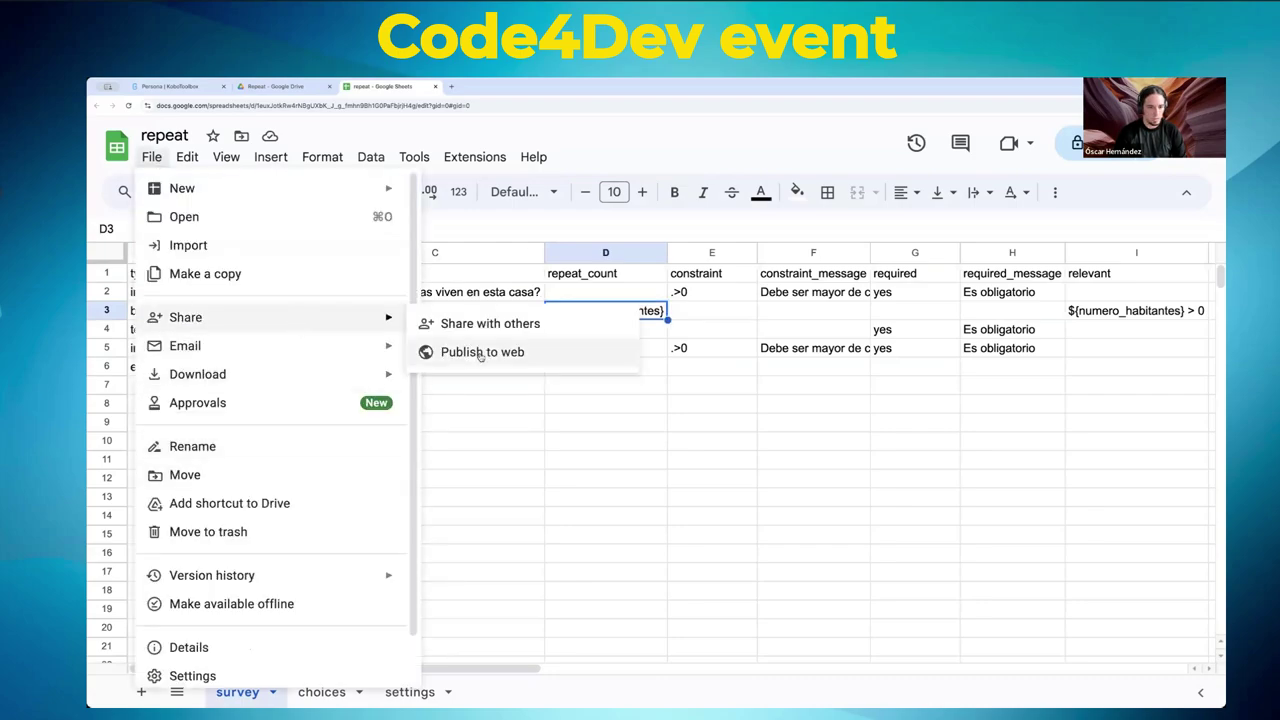
left_click(560, 349)
left_click(640, 330)
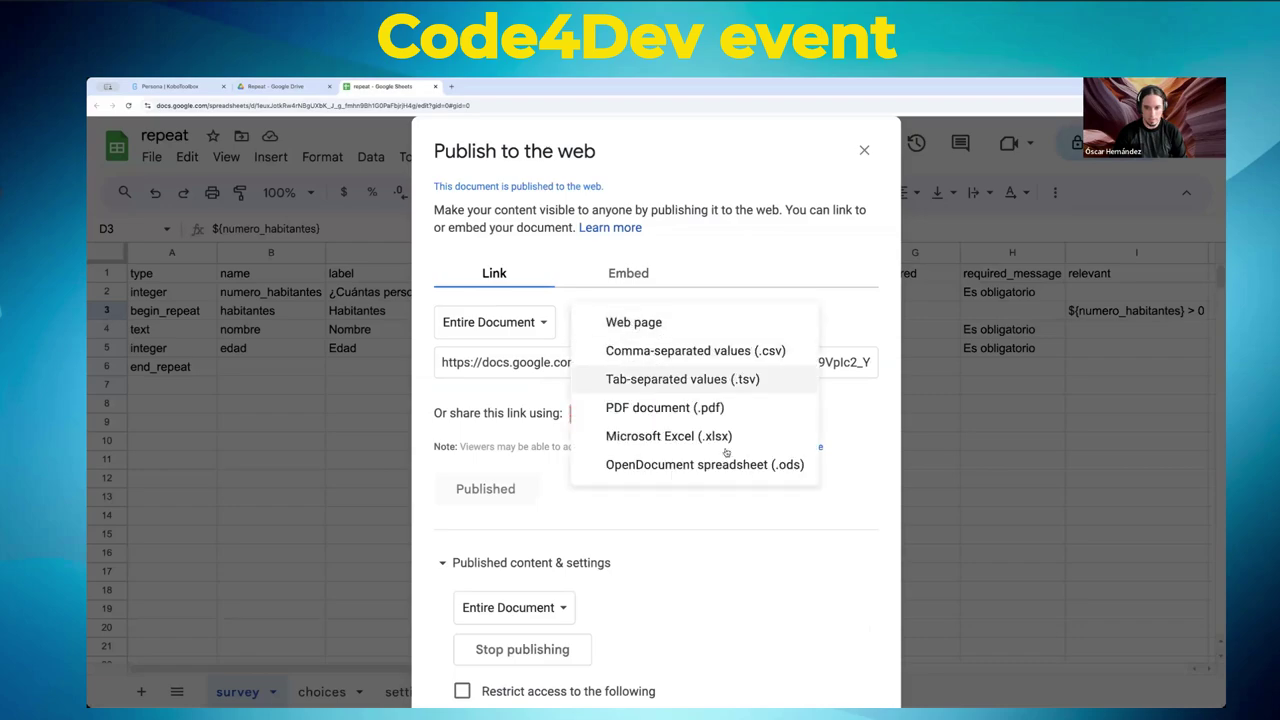
left_click(672, 436)
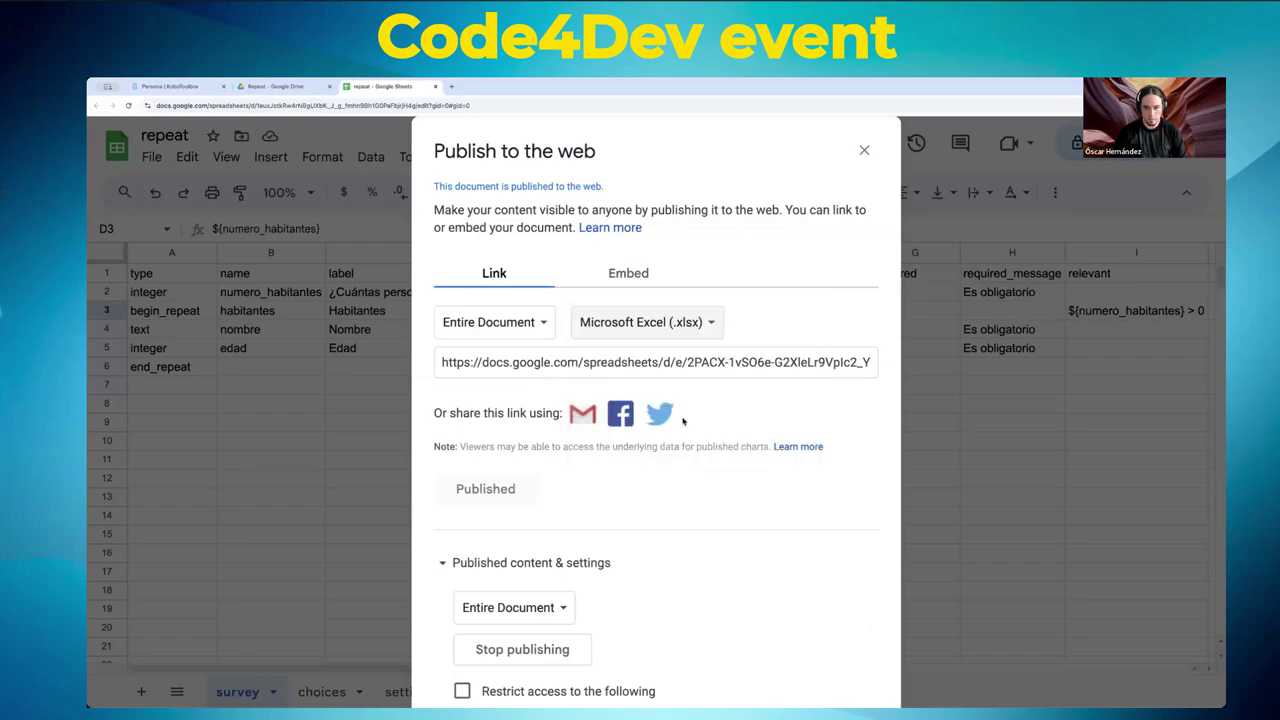
left_click(655, 360)
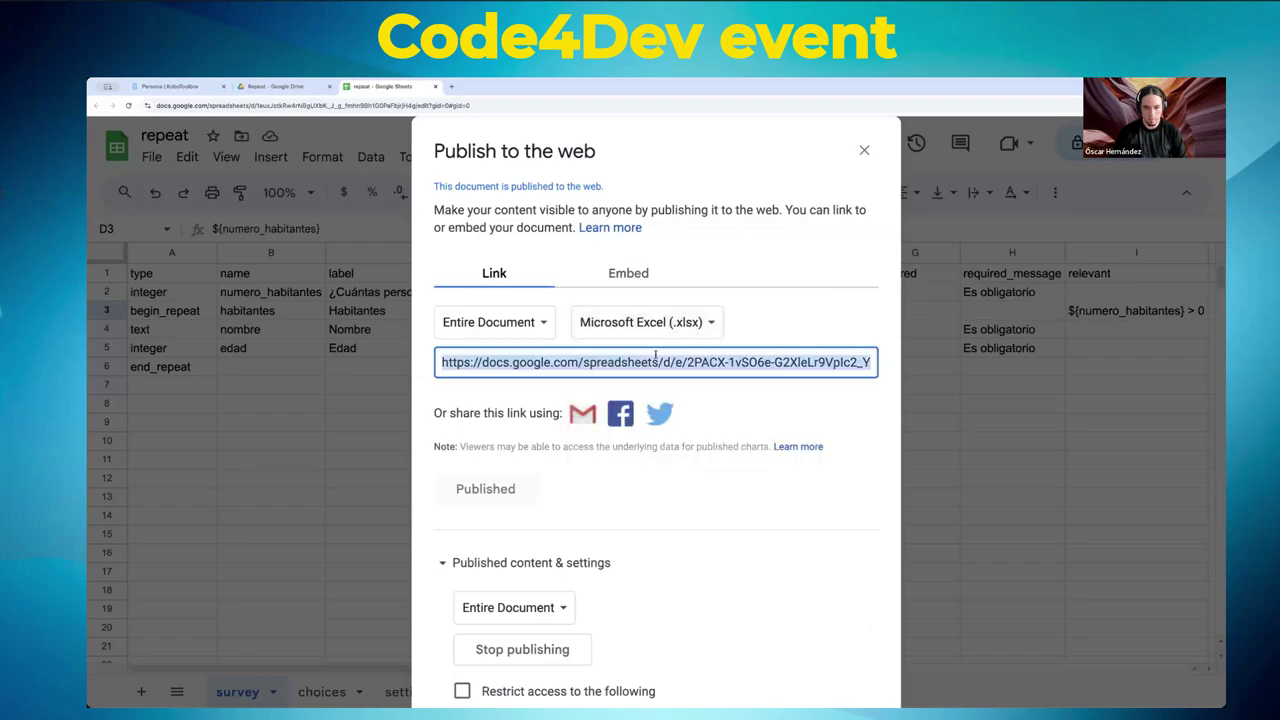
left_click(172, 86)
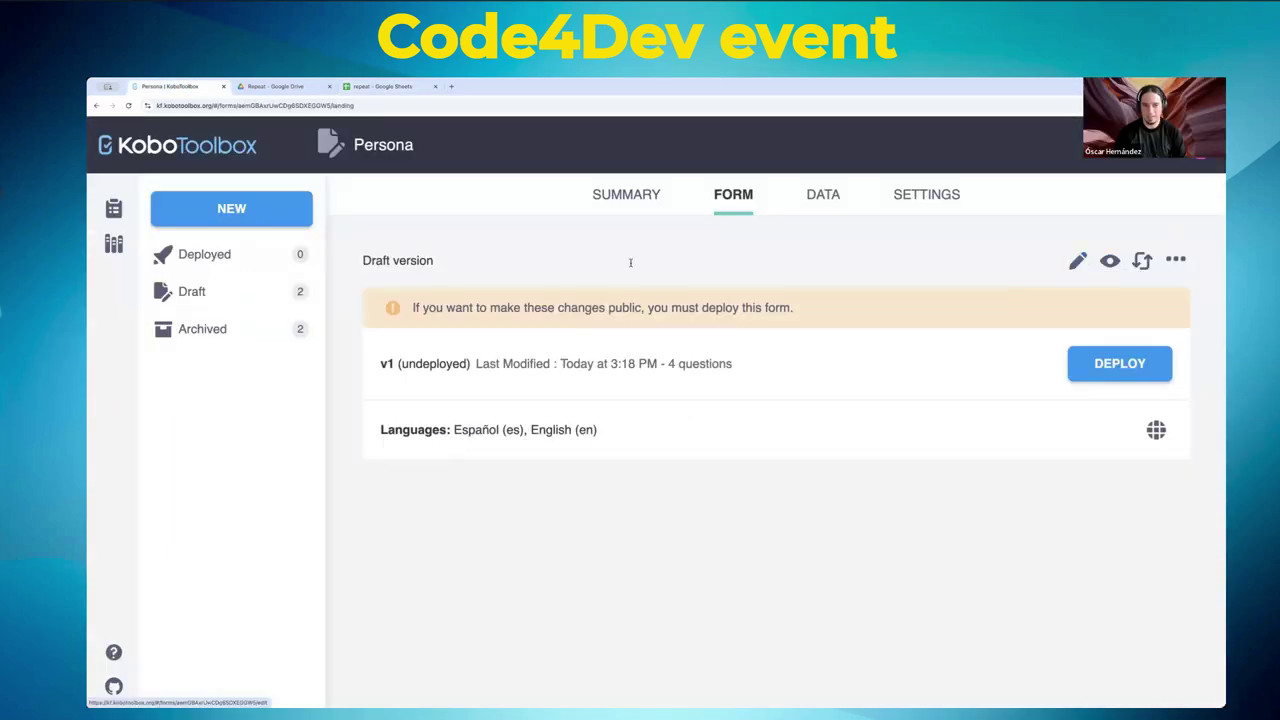
- Start a new KoboToolbox project by importing an XLSForm from the pasted sheet URL
left_click(231, 208)
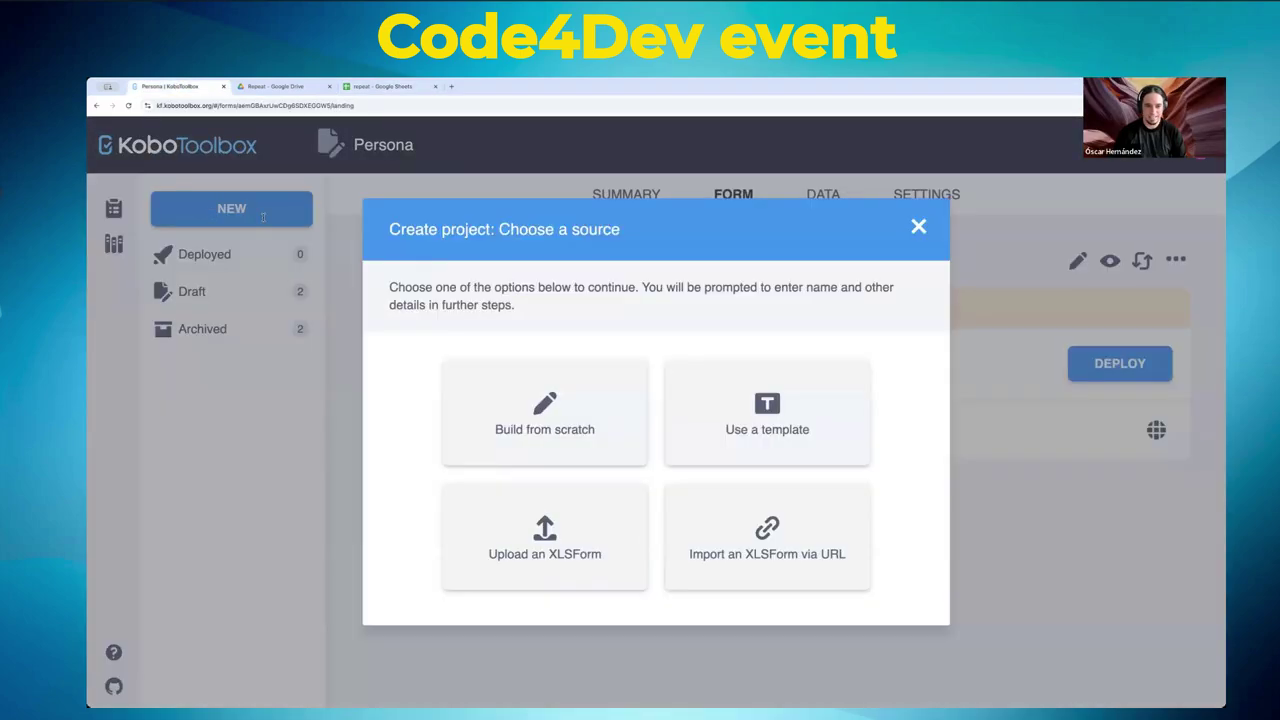
left_click(773, 553)
left_click(604, 459)
key("ctrl+v")
left_click(872, 505)
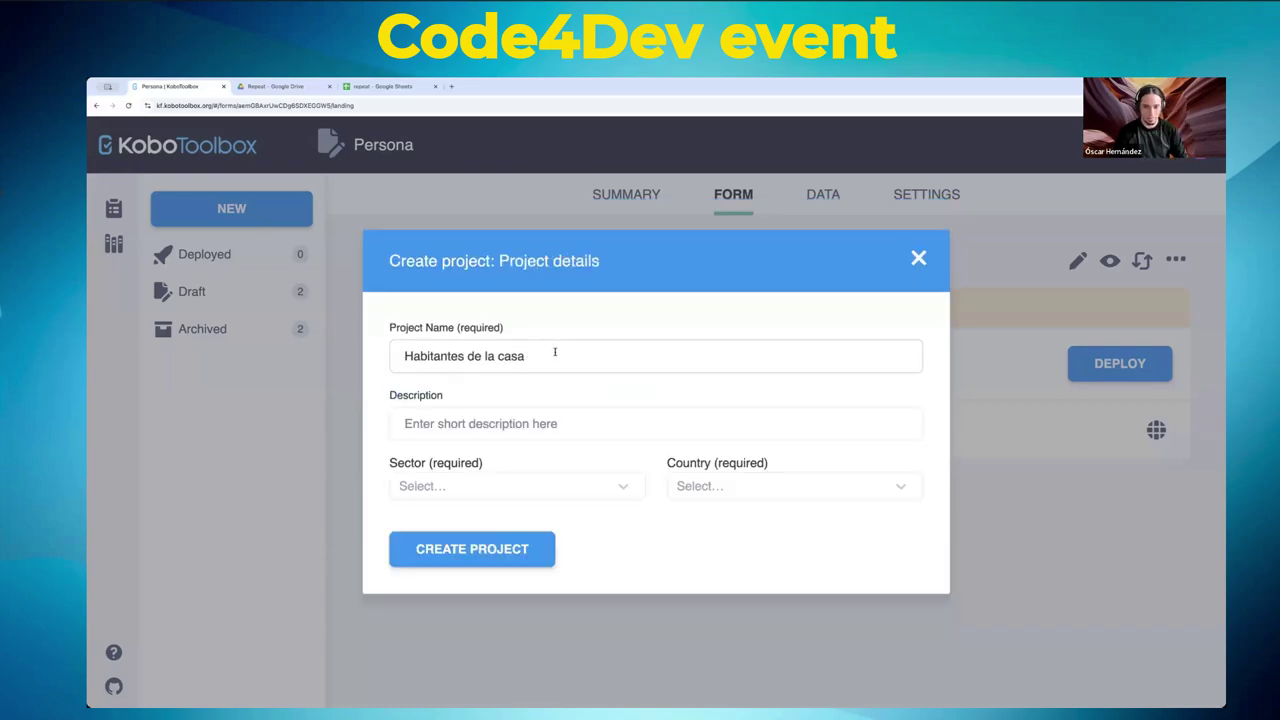
- Set the project sector to Other and country to Mexico, then close the sheet's publish settings
left_click(521, 488)
left_click_drag(640, 360, 640, 457)
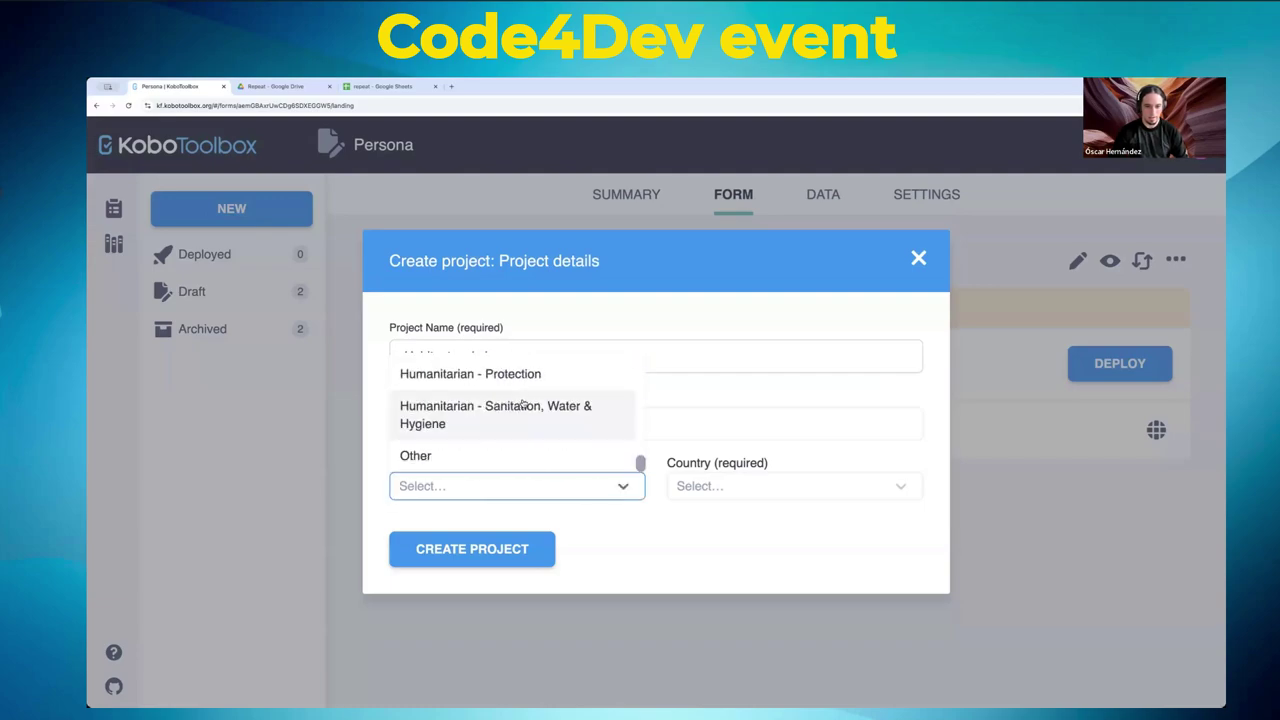
left_click(497, 457)
left_click(790, 485)
type("mex")
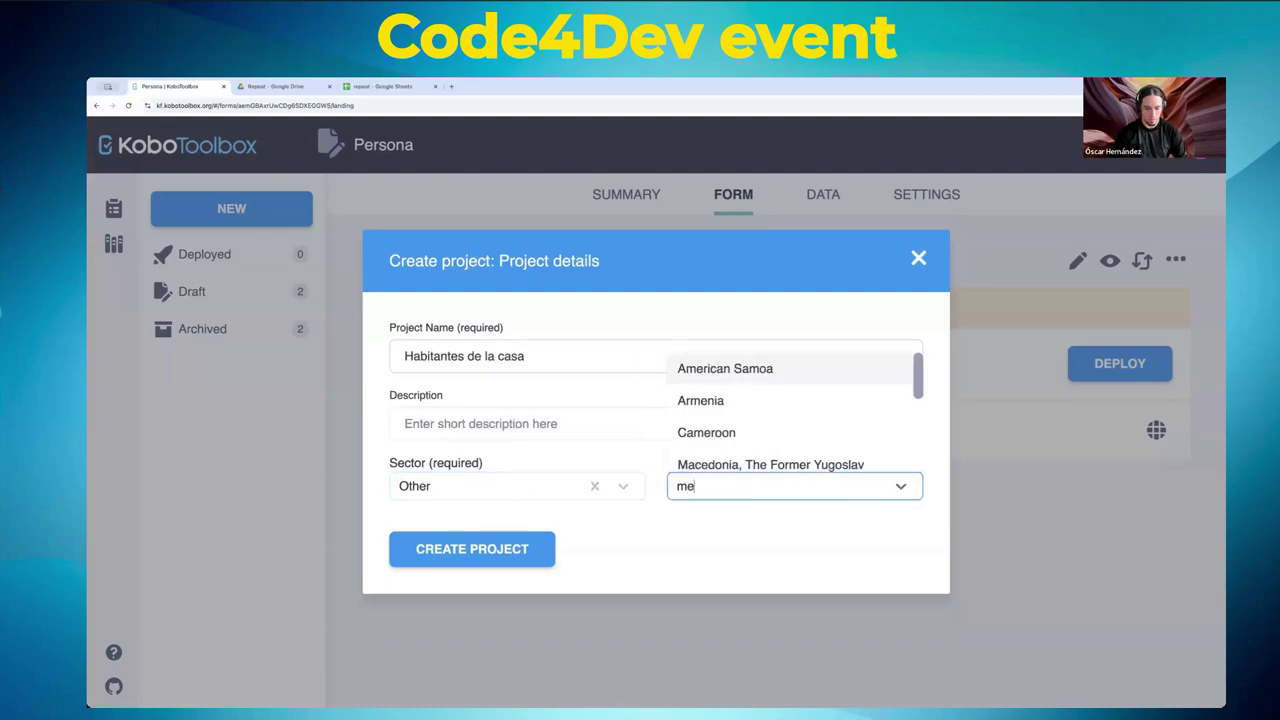
left_click(707, 460)
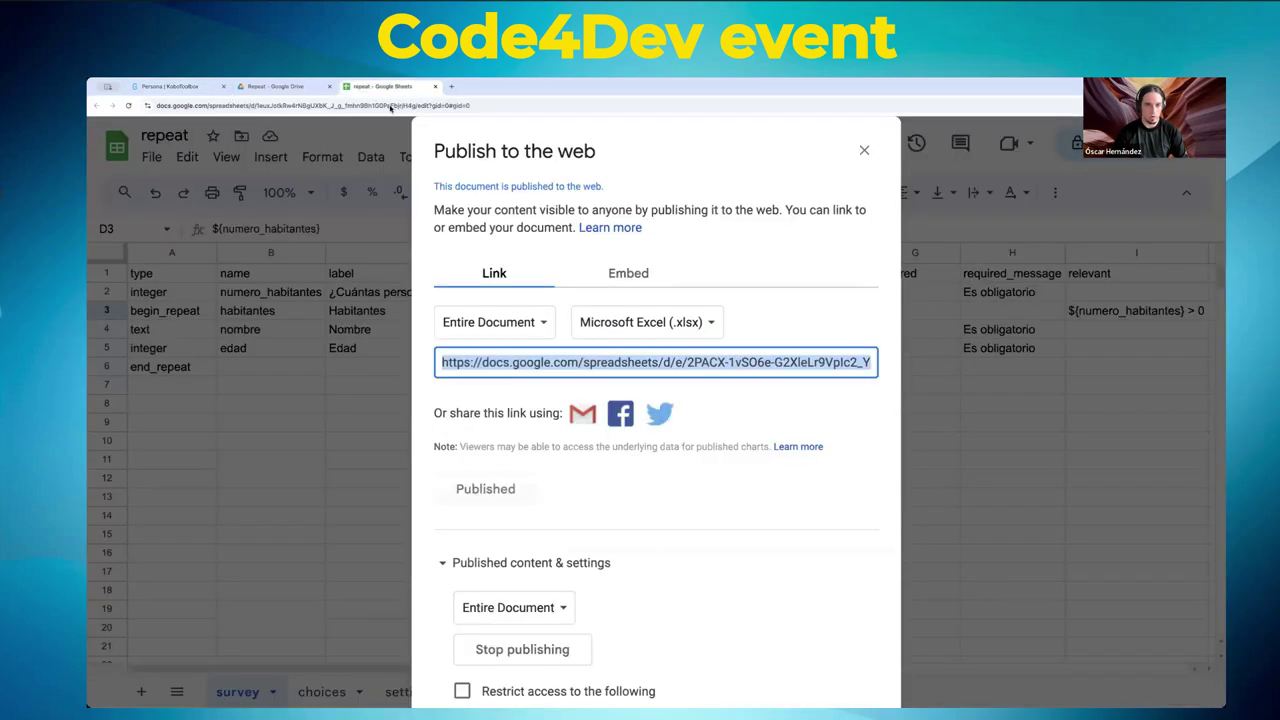
left_click(378, 87)
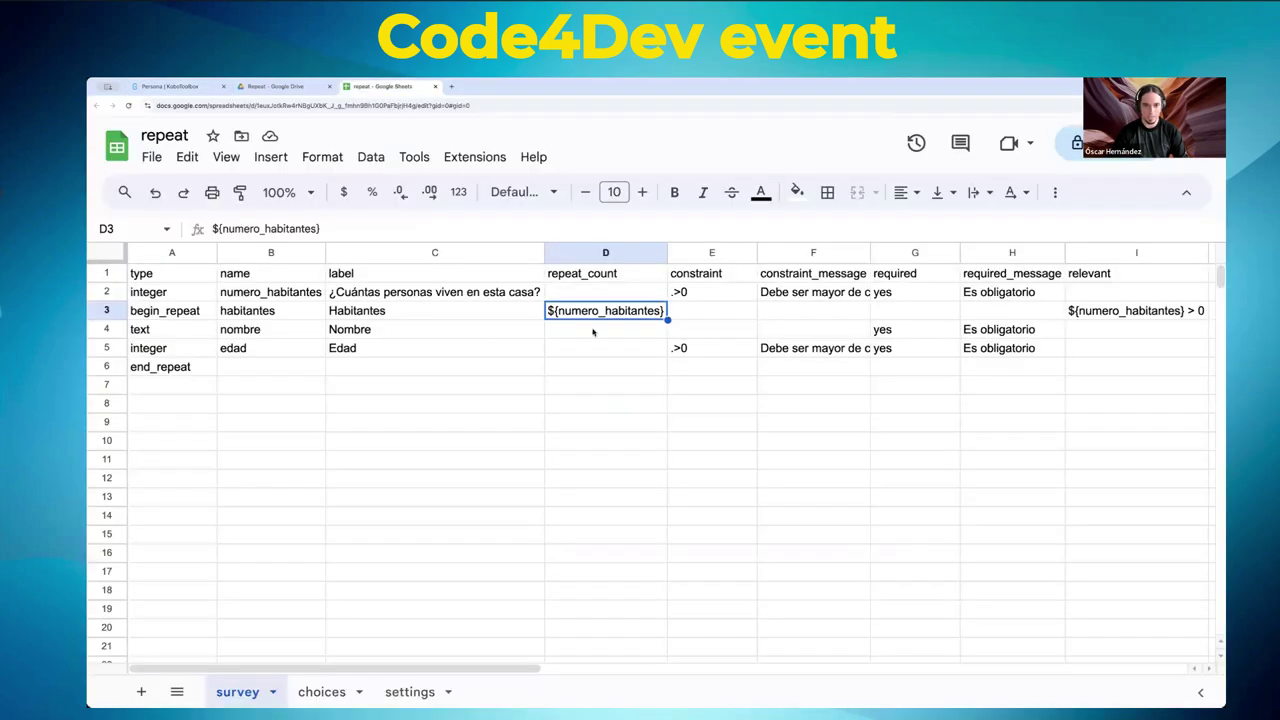
left_click(864, 150)
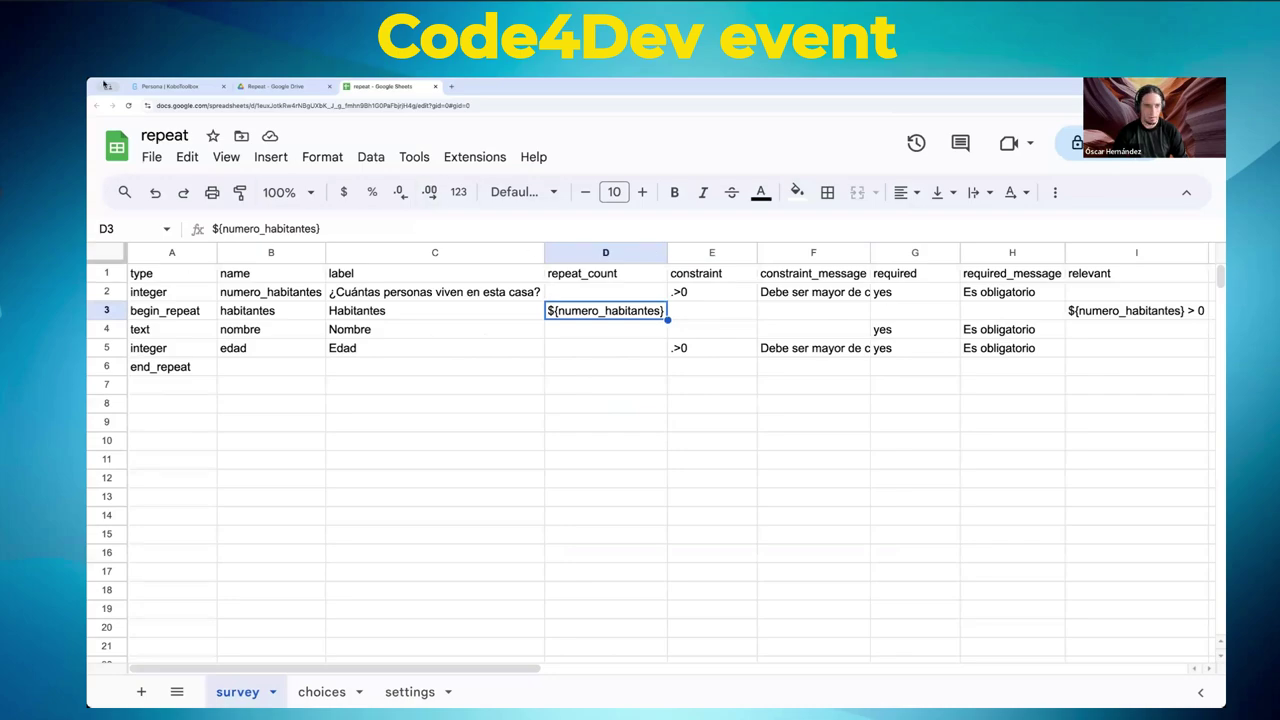
- Create the Habitantes de la casa project, reload the stalled page, and open its form editor
left_click(168, 88)
left_click(470, 549)
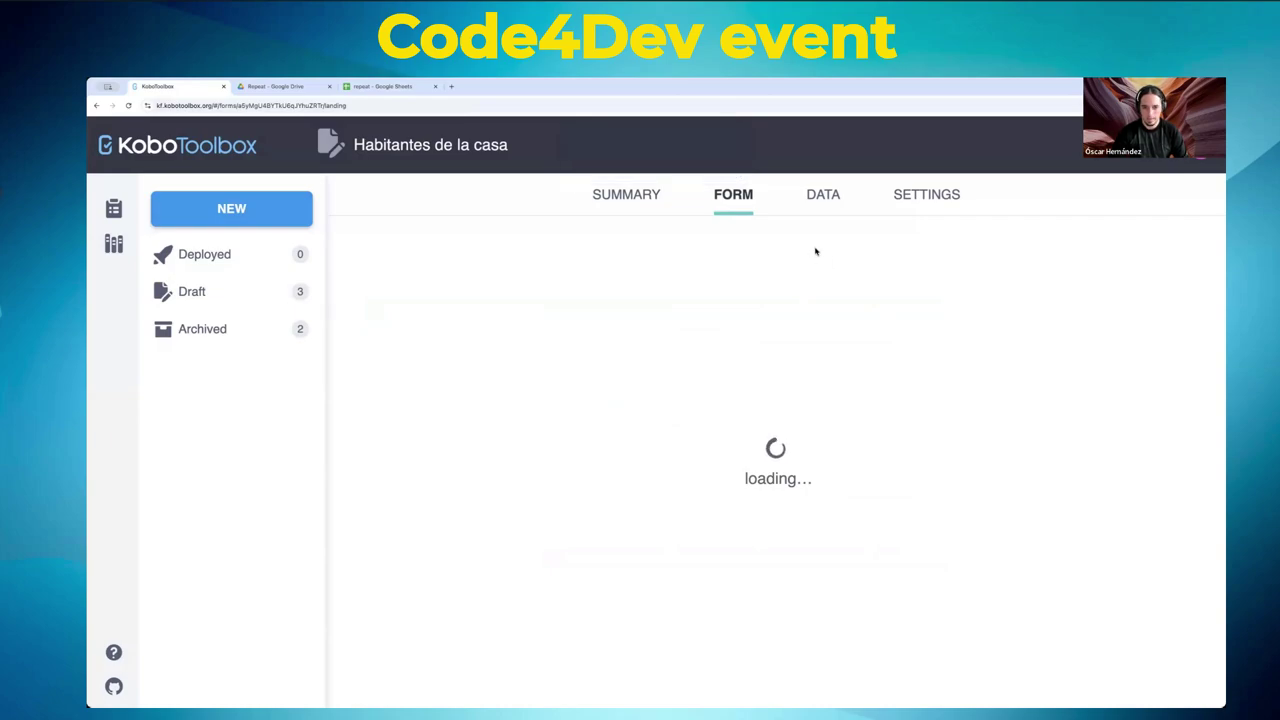
left_click(445, 104)
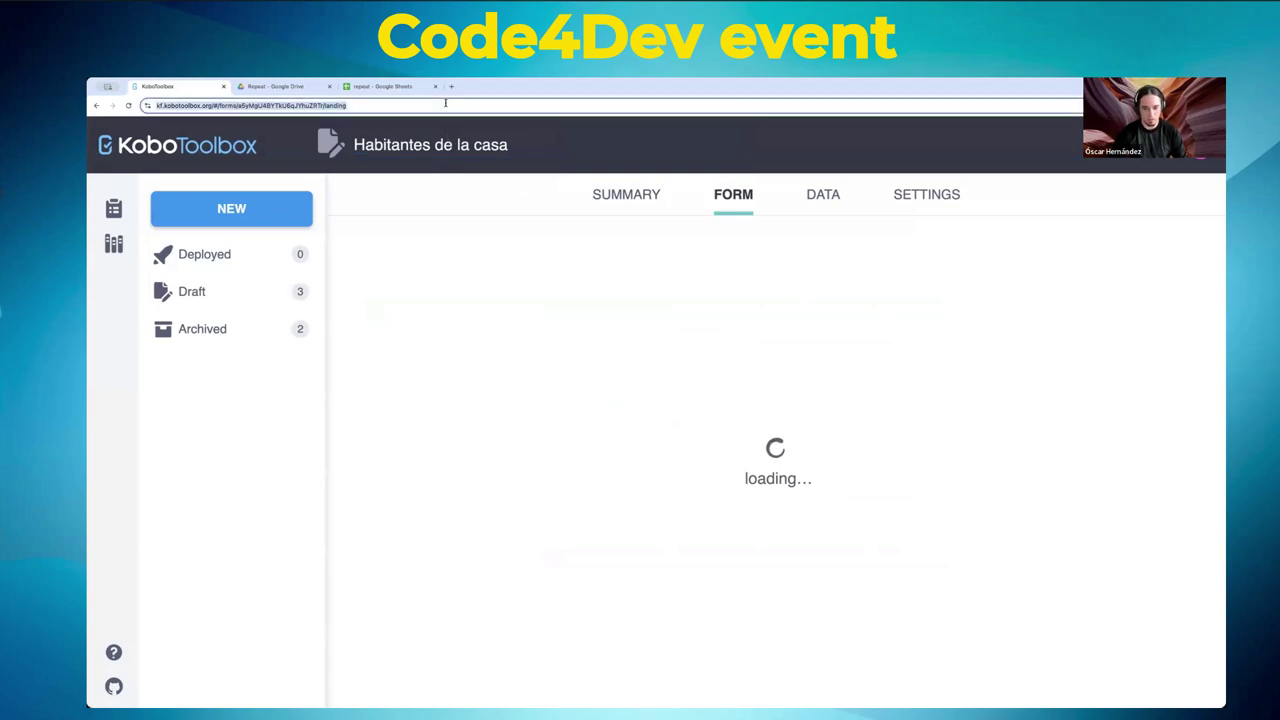
left_click(445, 104)
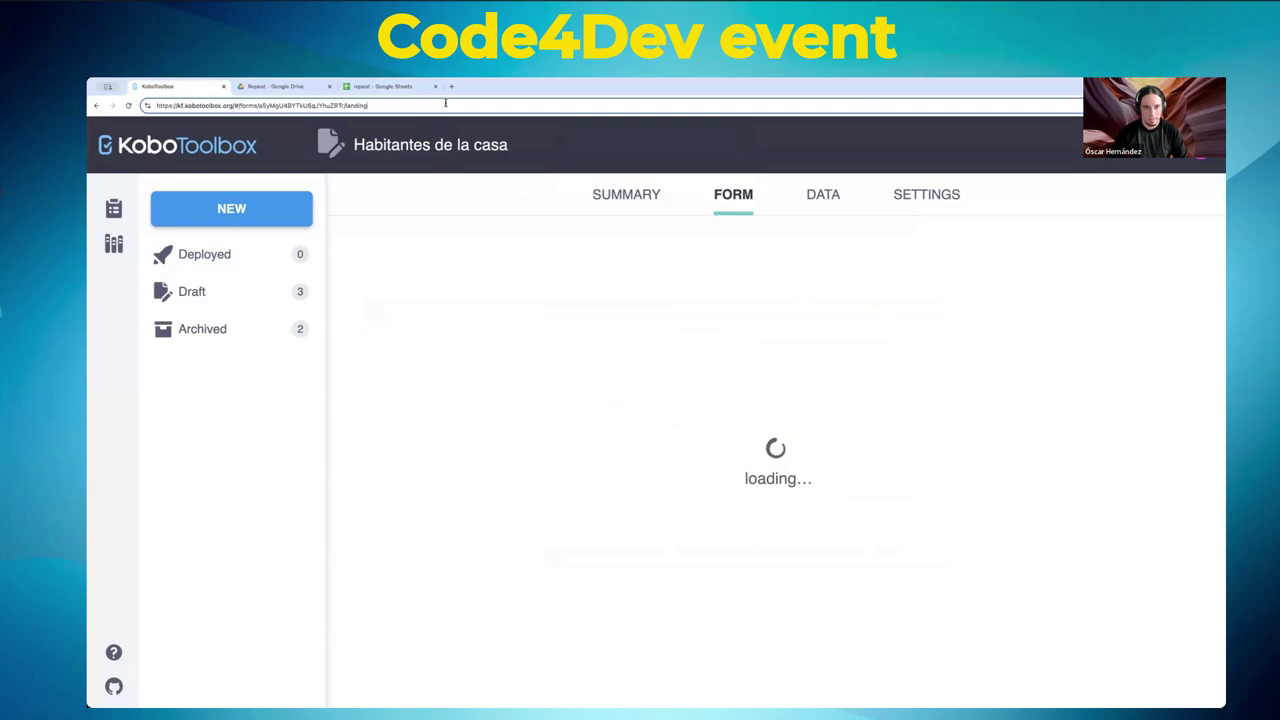
key("Return")
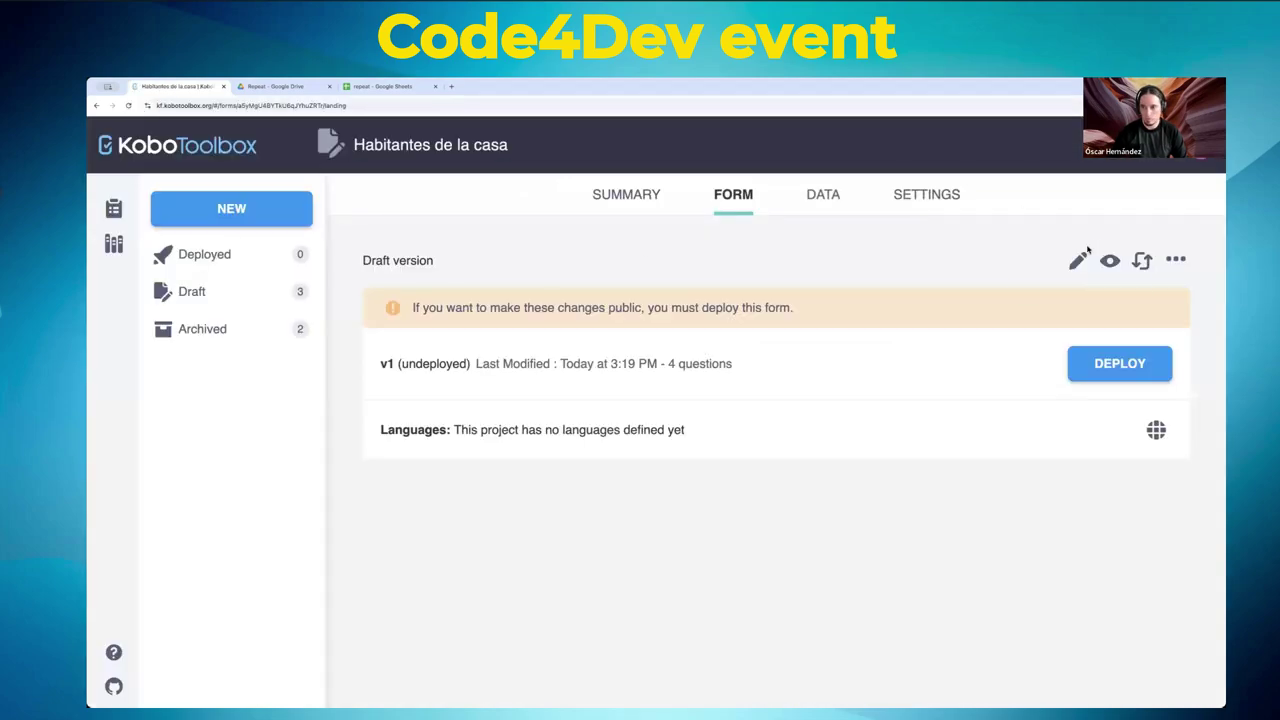
left_click(1077, 260)
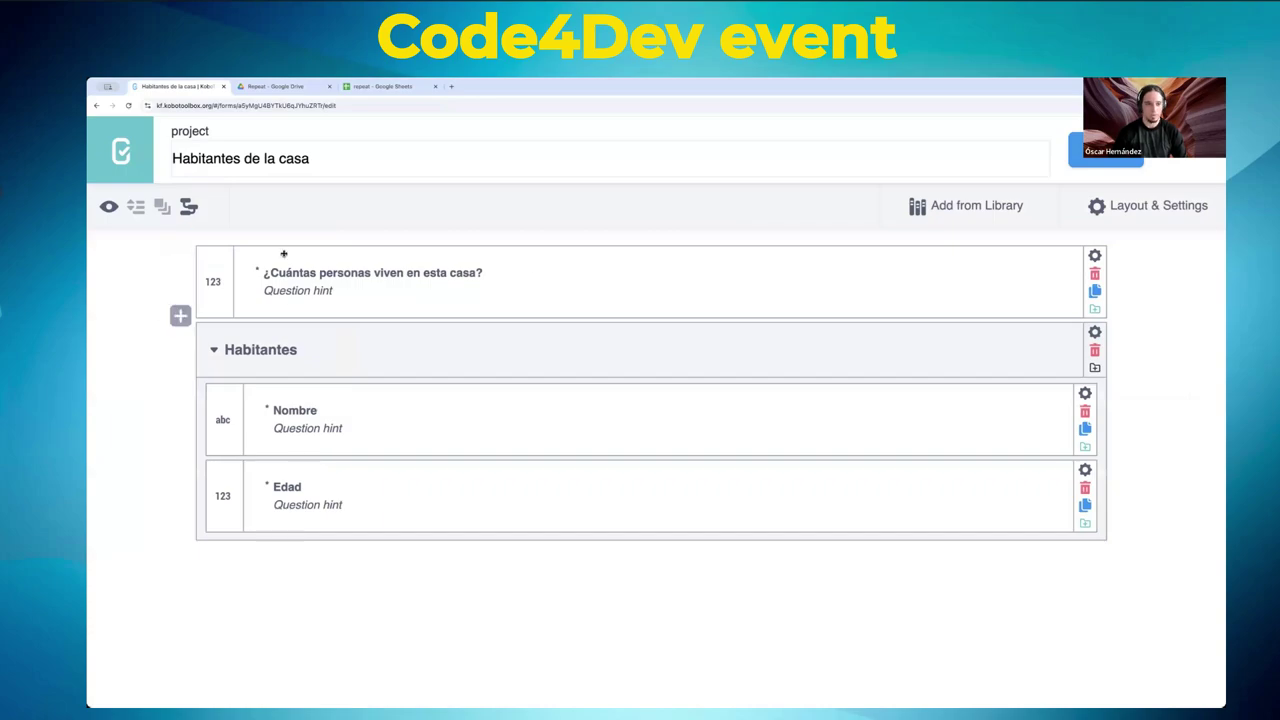
- Compare the begin_repeat and end_repeat rows in the source sheet, then preview the form
left_click(384, 86)
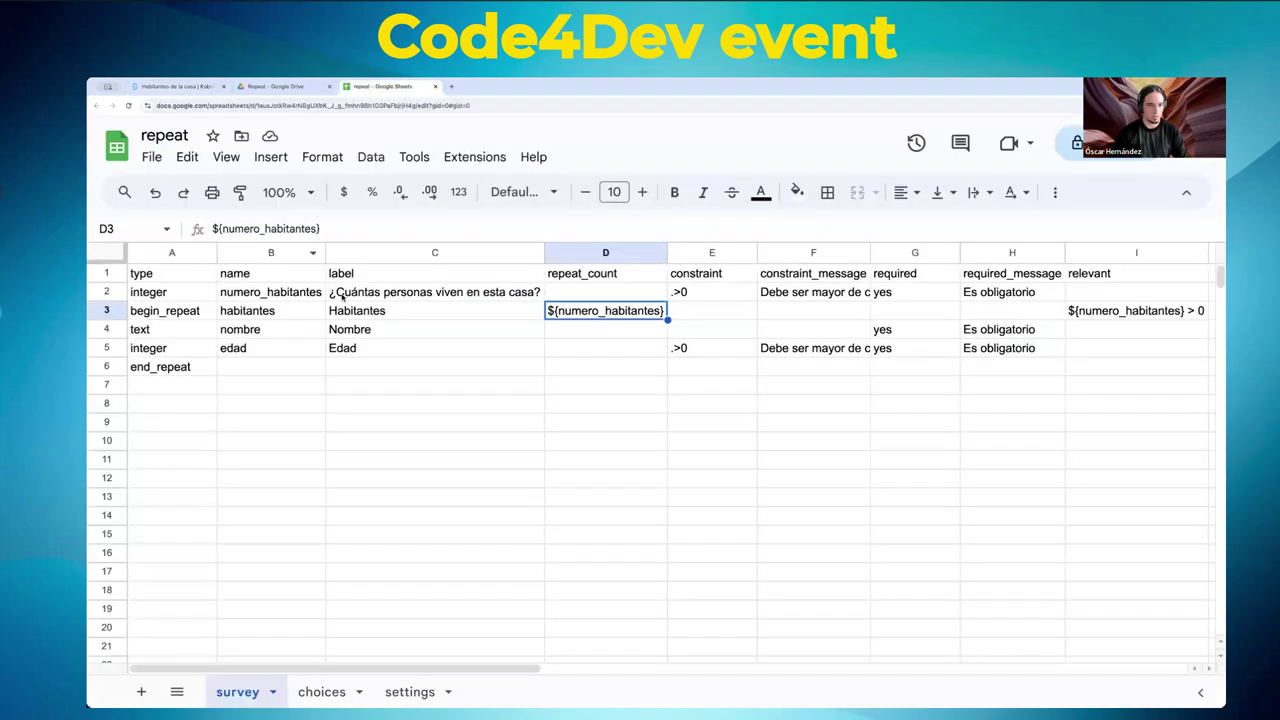
left_click(167, 311)
left_click(175, 368)
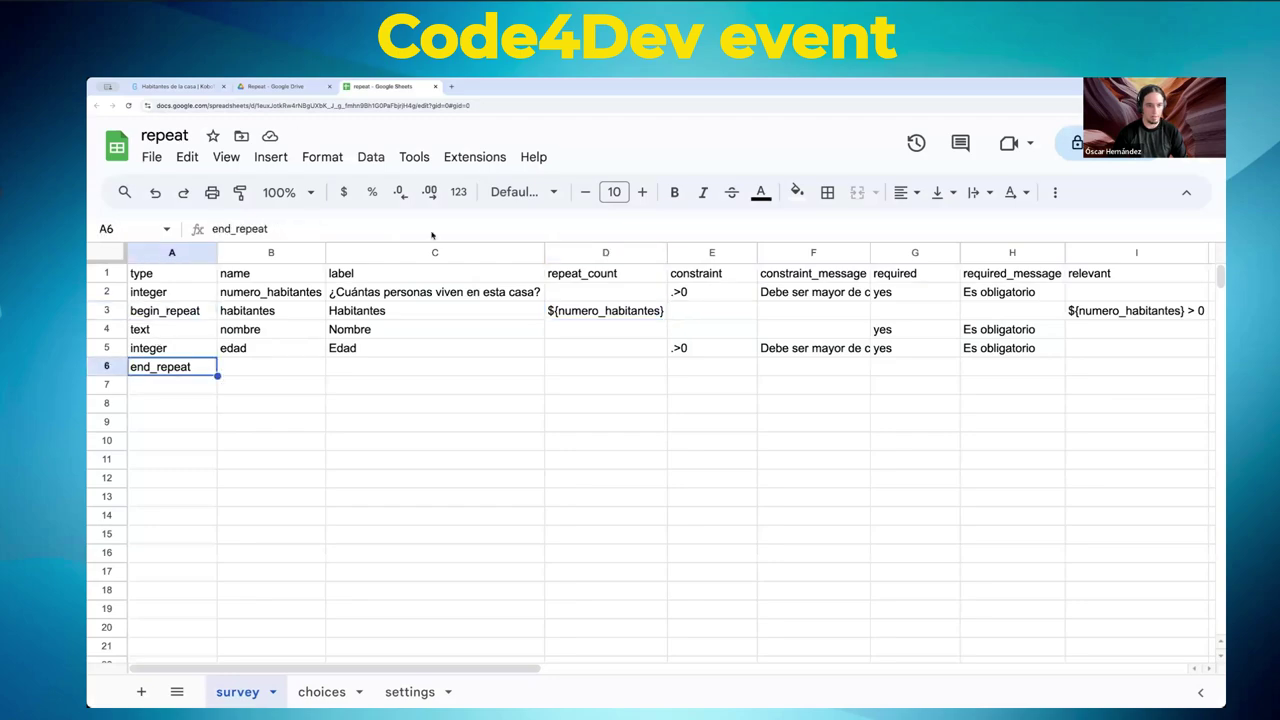
left_click(180, 86)
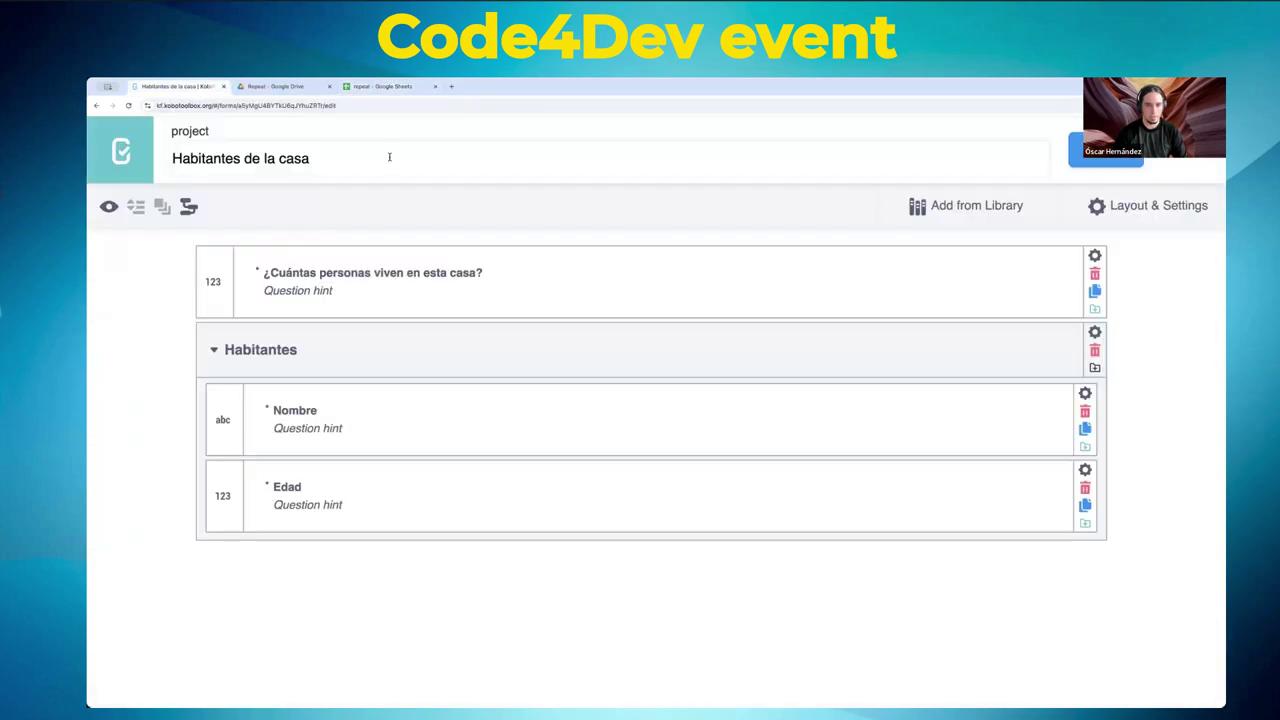
left_click(107, 208)
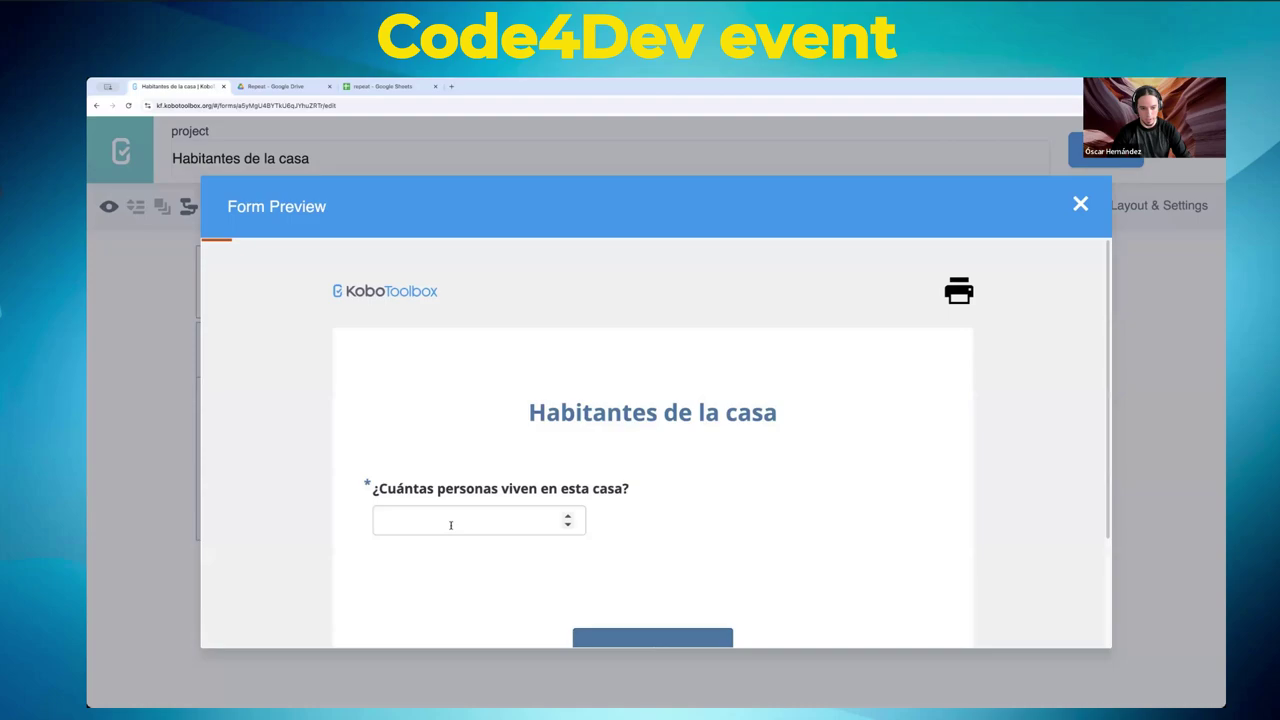
- Answer 2 household members, check the Habitantes group repeats with Nombre and Edad, and close the preview
left_click(450, 525)
scroll(771, 466, "down", 1)
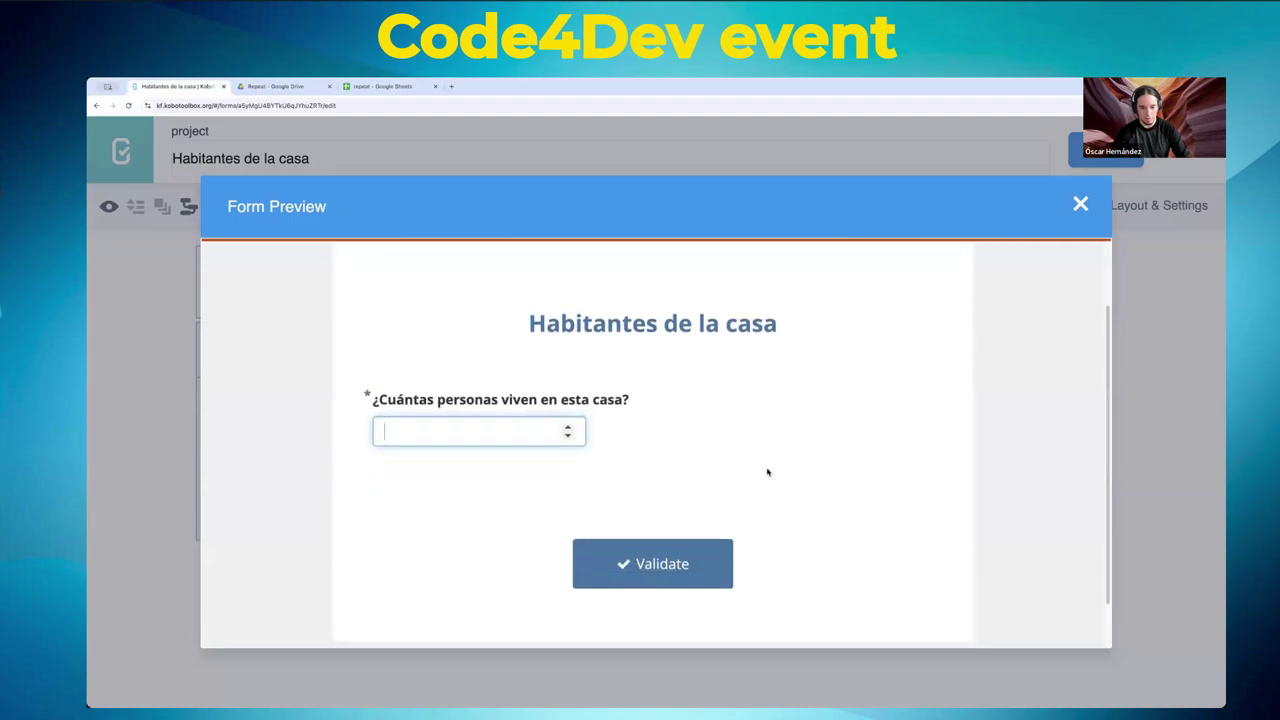
type("2")
scroll(766, 474, "down", 4)
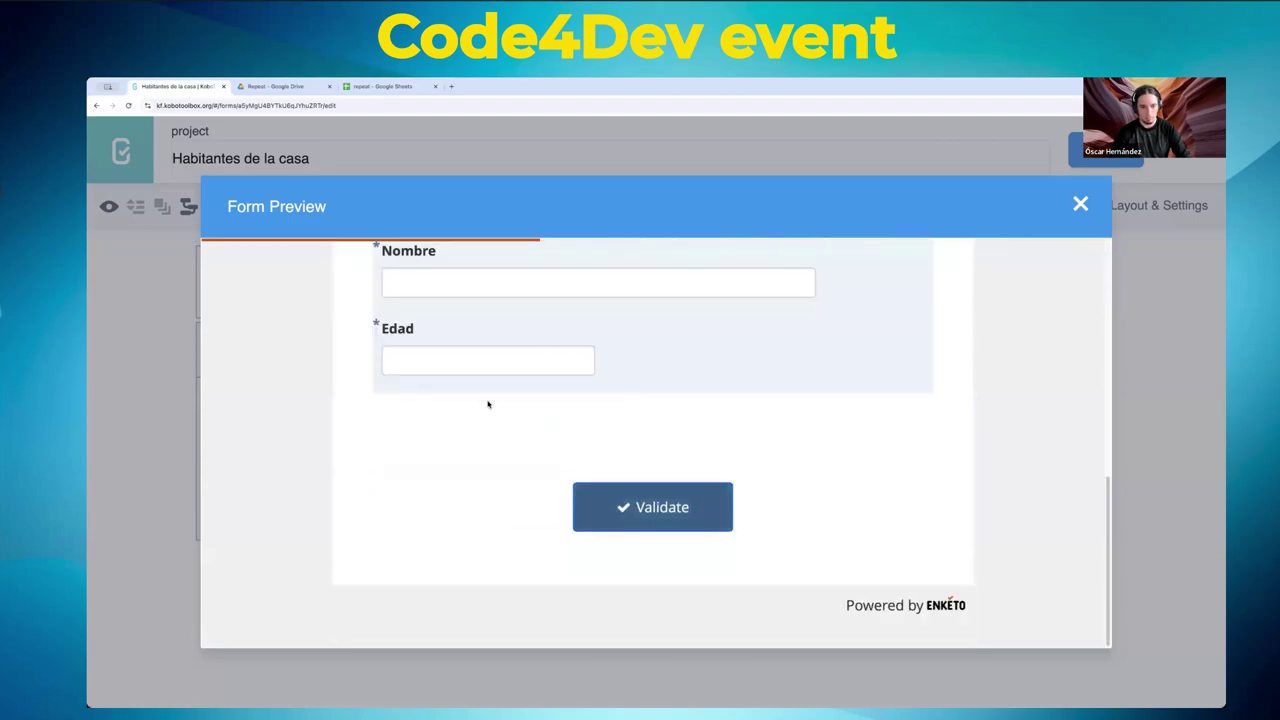
scroll(490, 405, "up", 3)
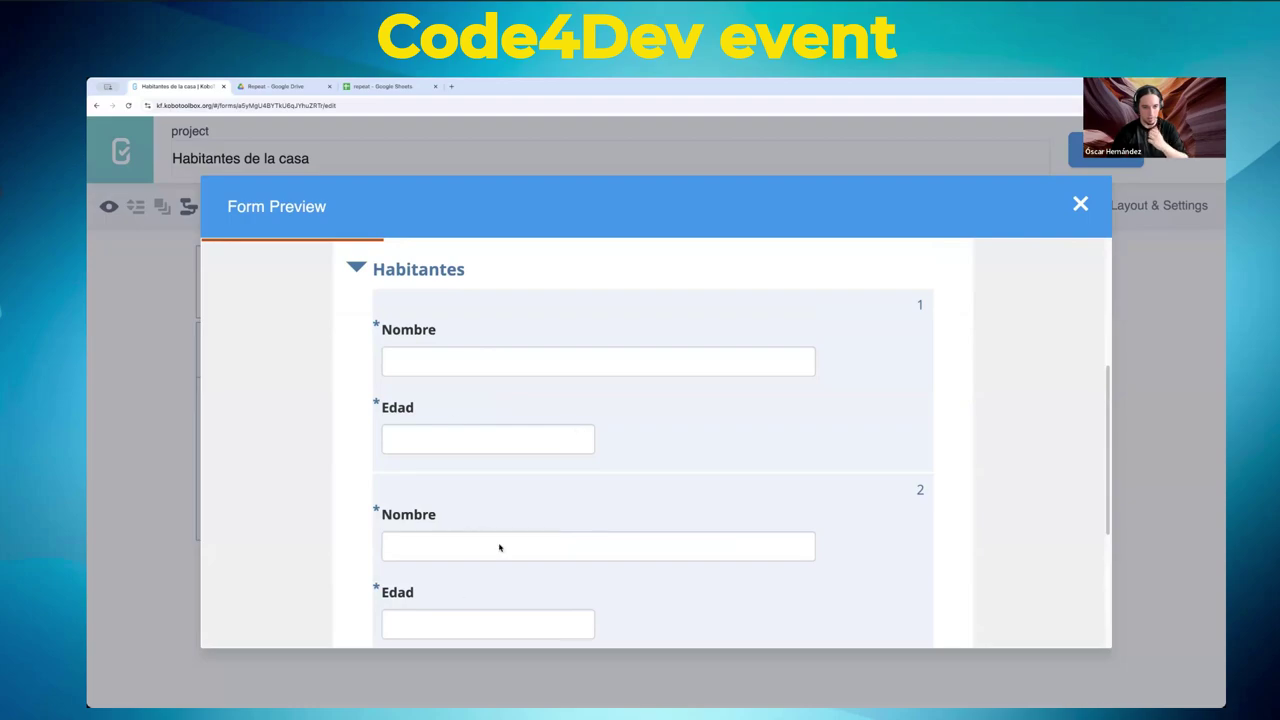
left_click(358, 269)
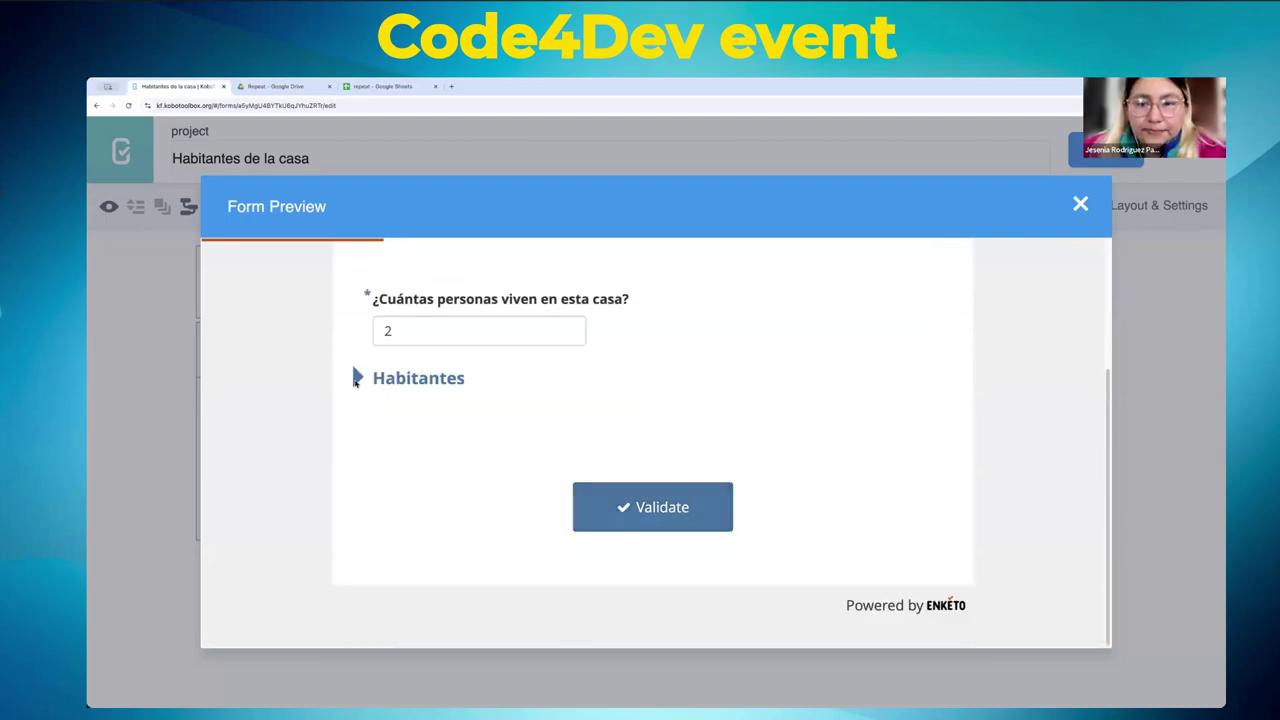
left_click(372, 380)
left_click(1080, 205)
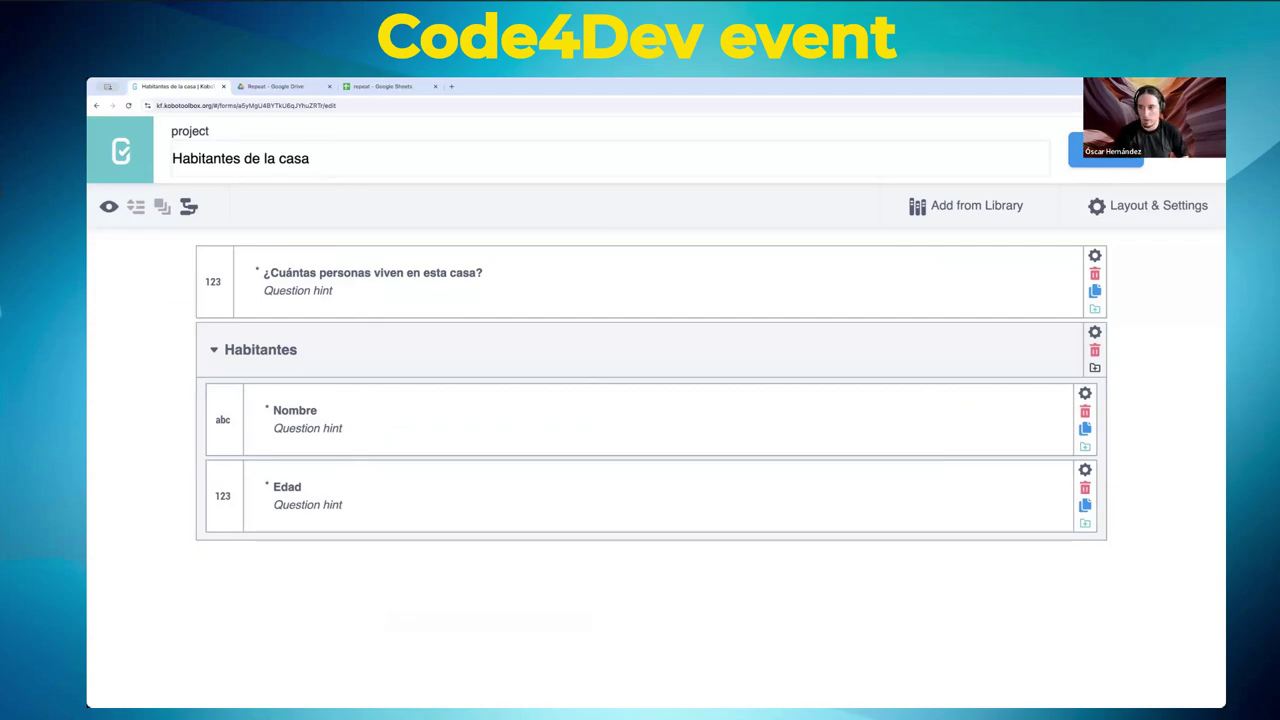
- Leave the form editor and deploy Habitantes de la casa as version v1
left_click(1195, 149)
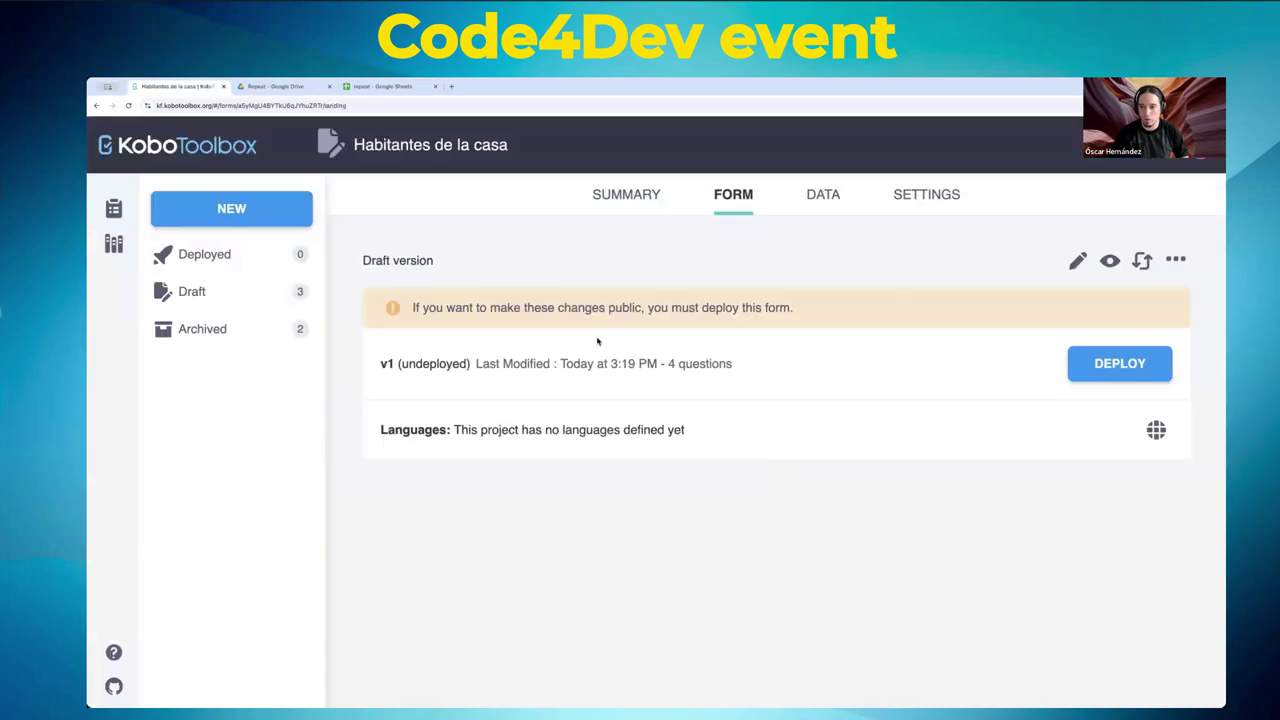
left_click(1122, 366)
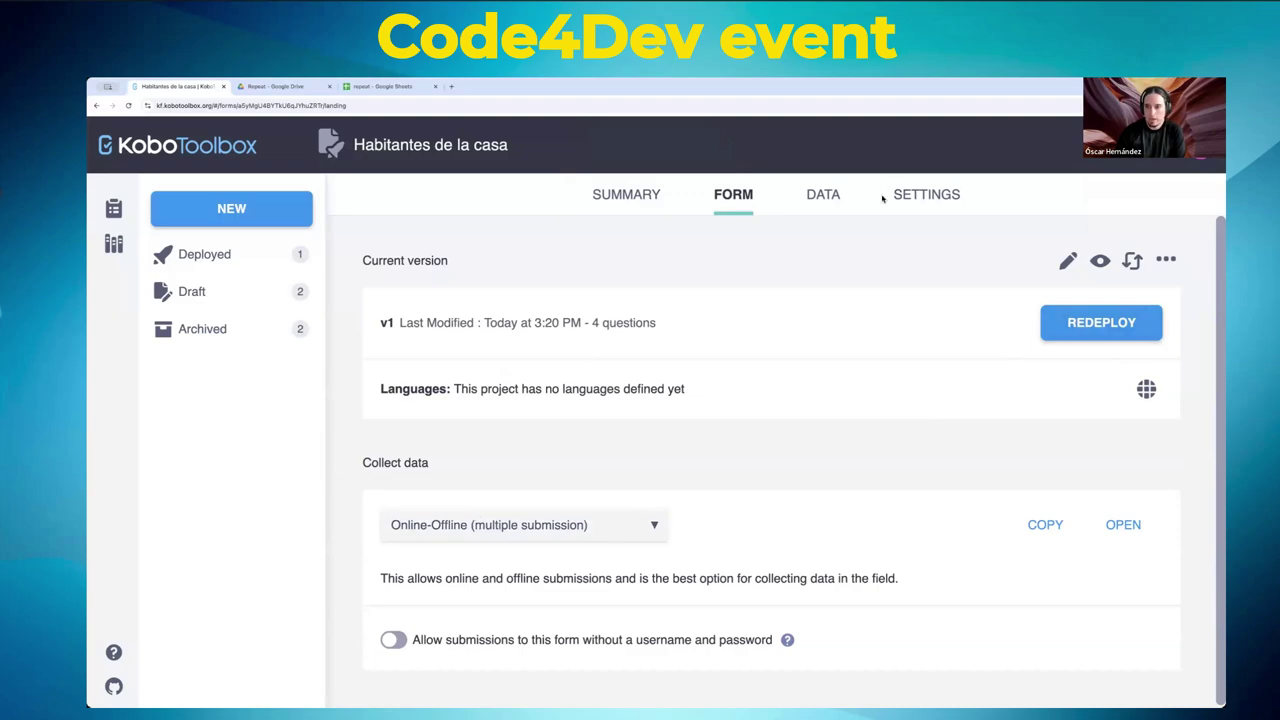
- In the project's Sharing settings, add the test user by entering their username
left_click(943, 196)
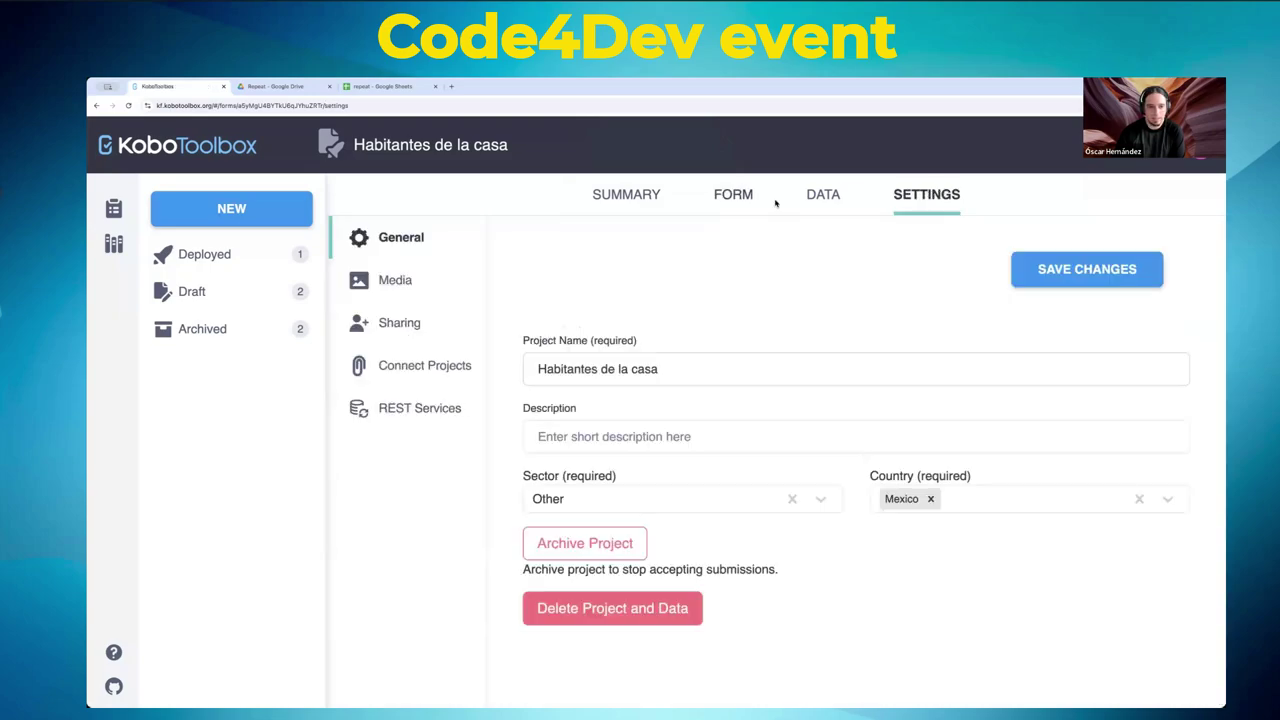
left_click(400, 322)
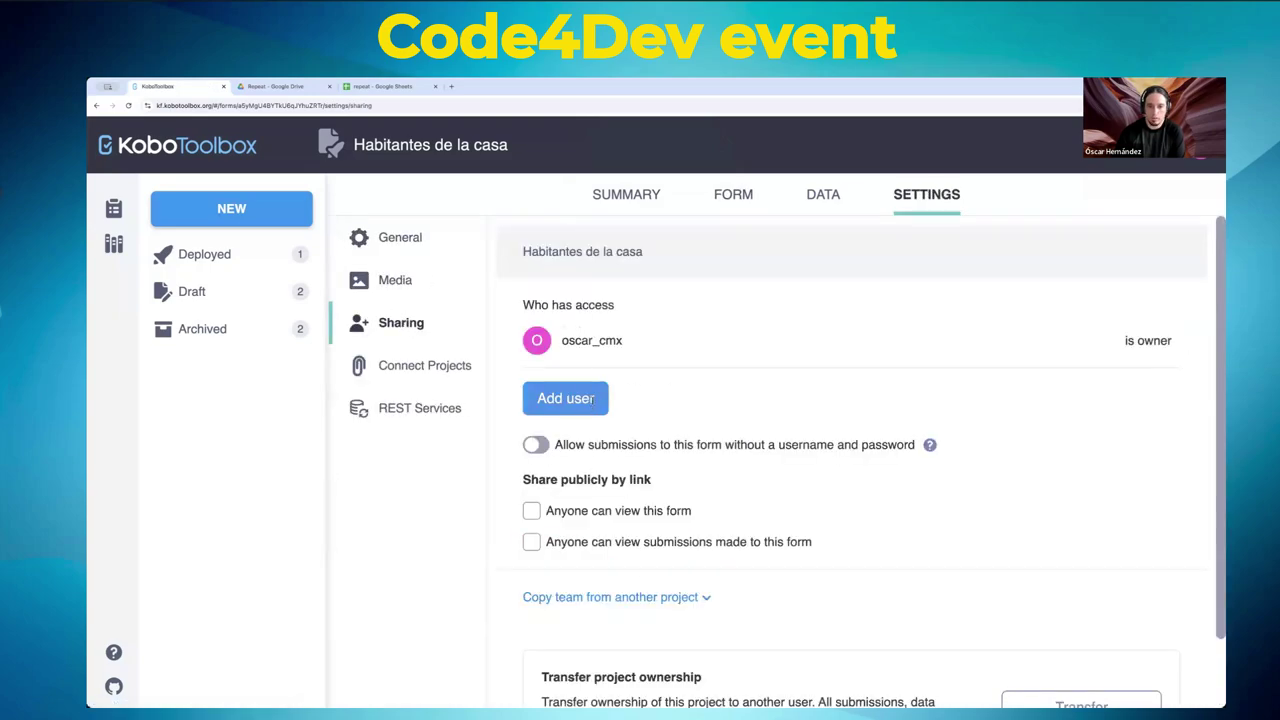
left_click(565, 398)
type("test")
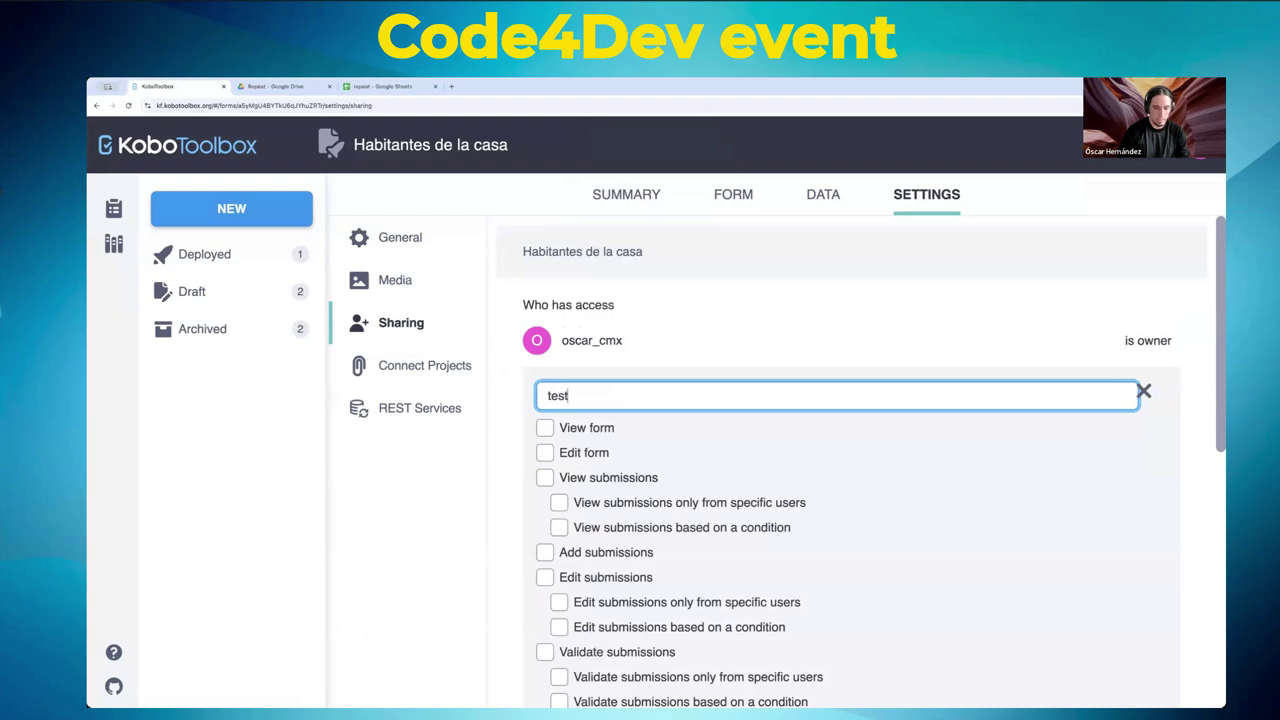
type("_cmx")
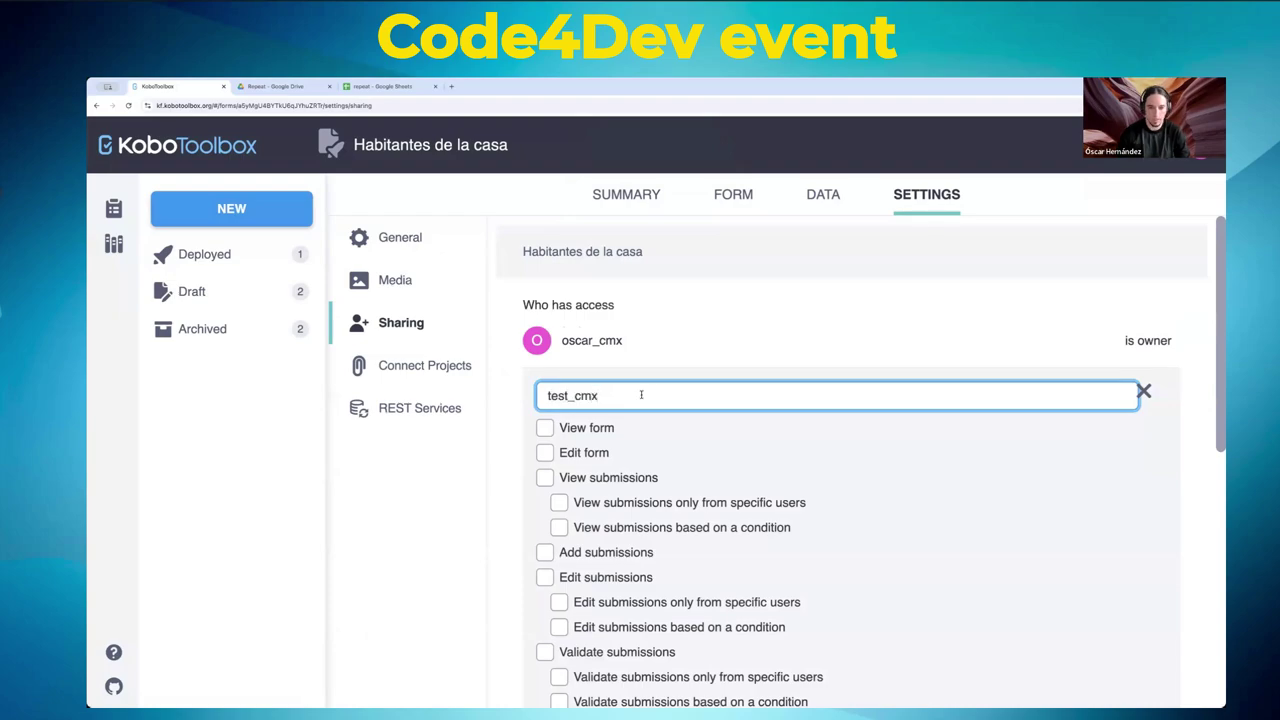
left_click(516, 390)
- Grant that user only the Add submissions permission
scroll(646, 295, "down", 3)
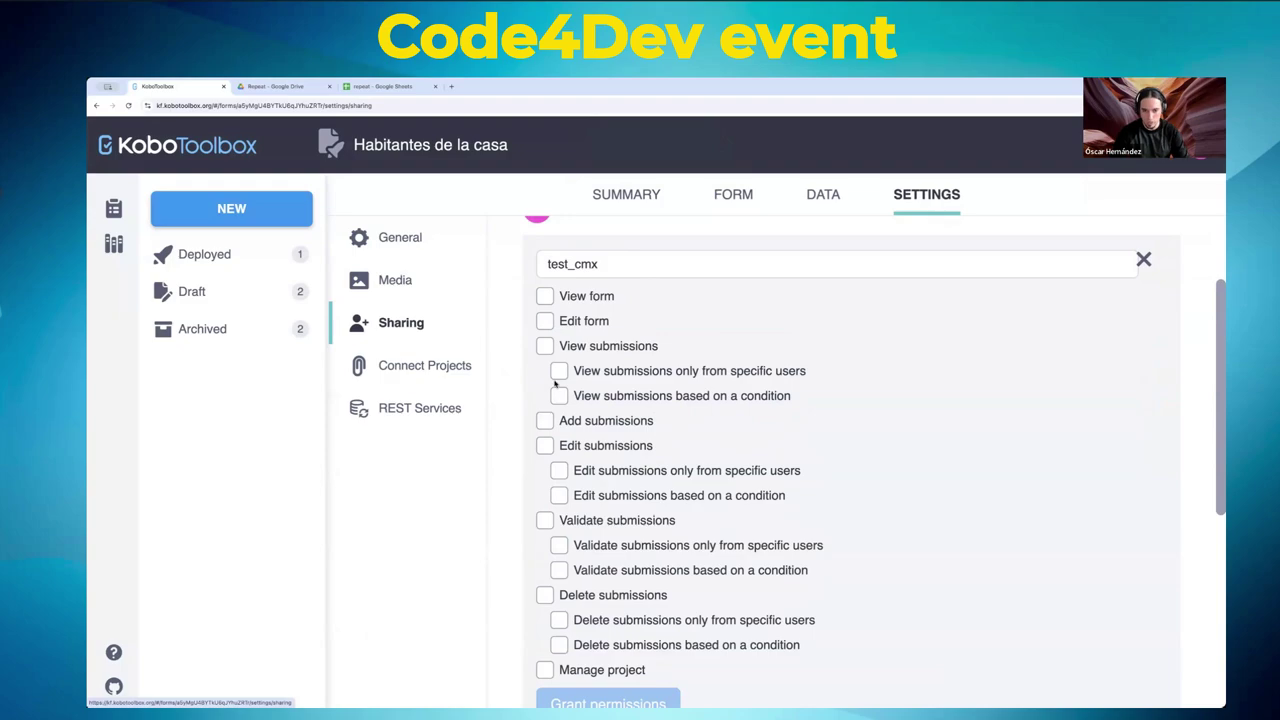
scroll(624, 521, "down", 1)
scroll(545, 436, "down", 1)
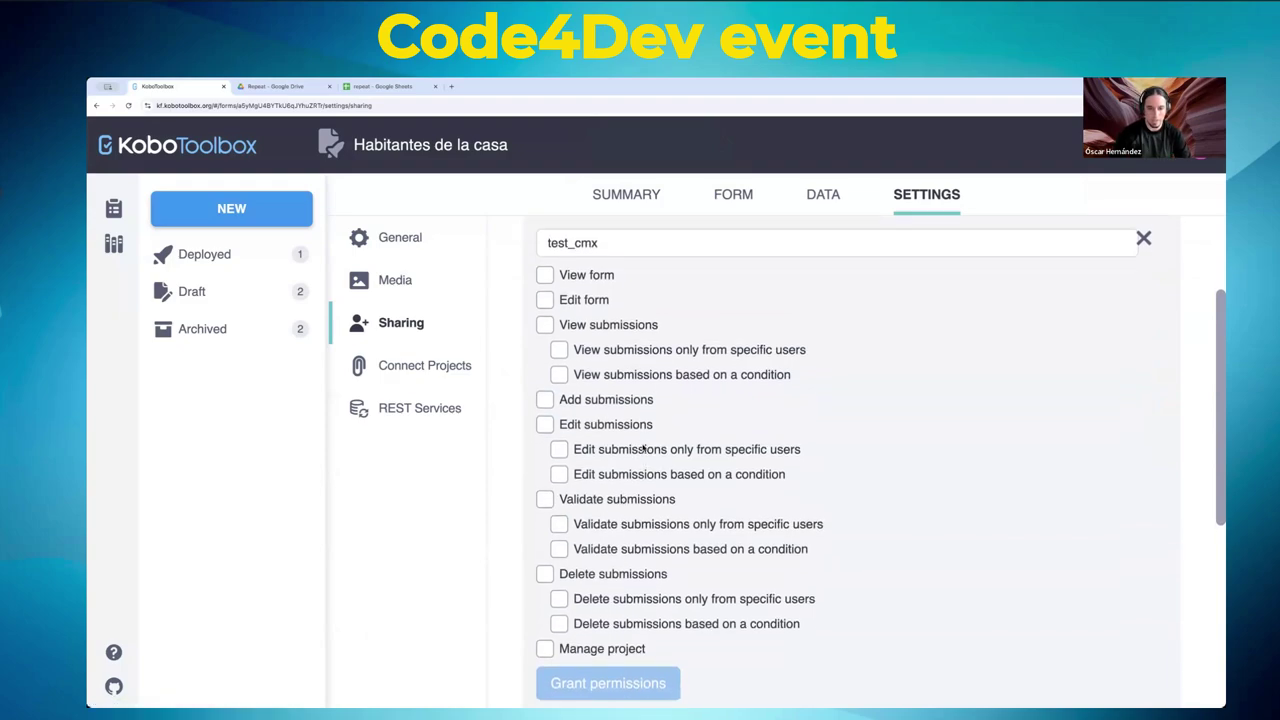
left_click(546, 386)
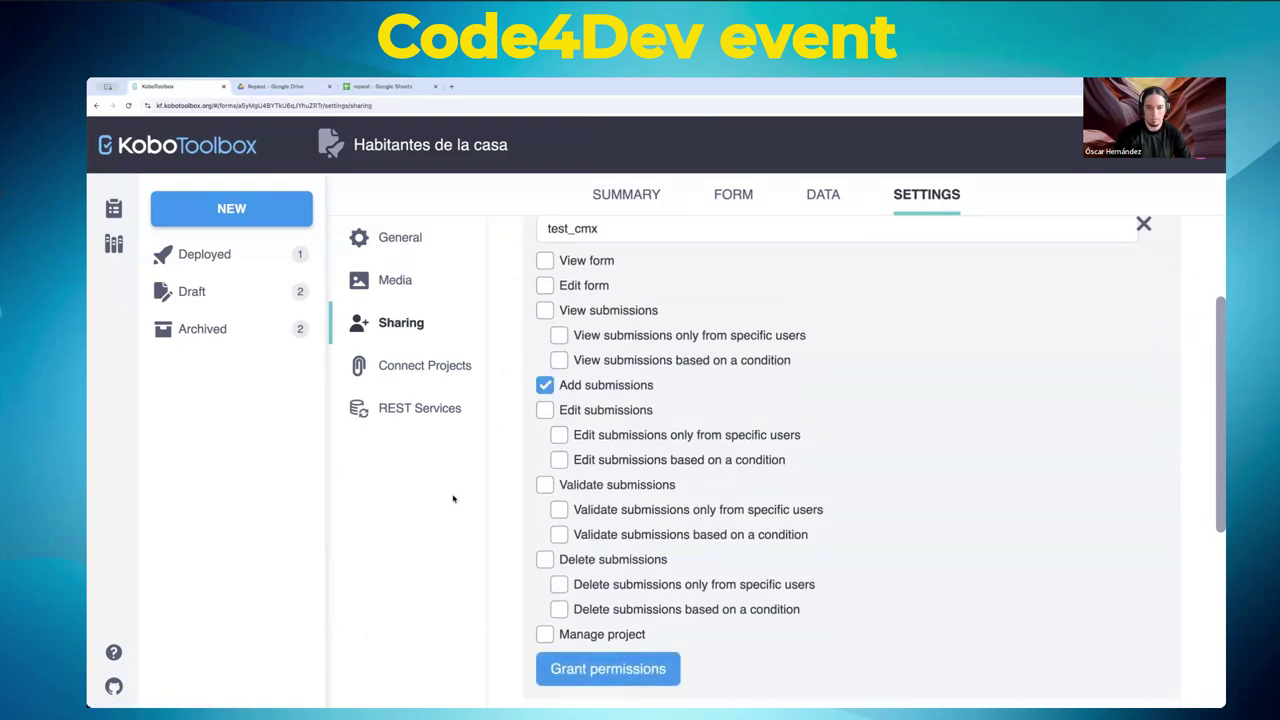
scroll(500, 466, "down", 3)
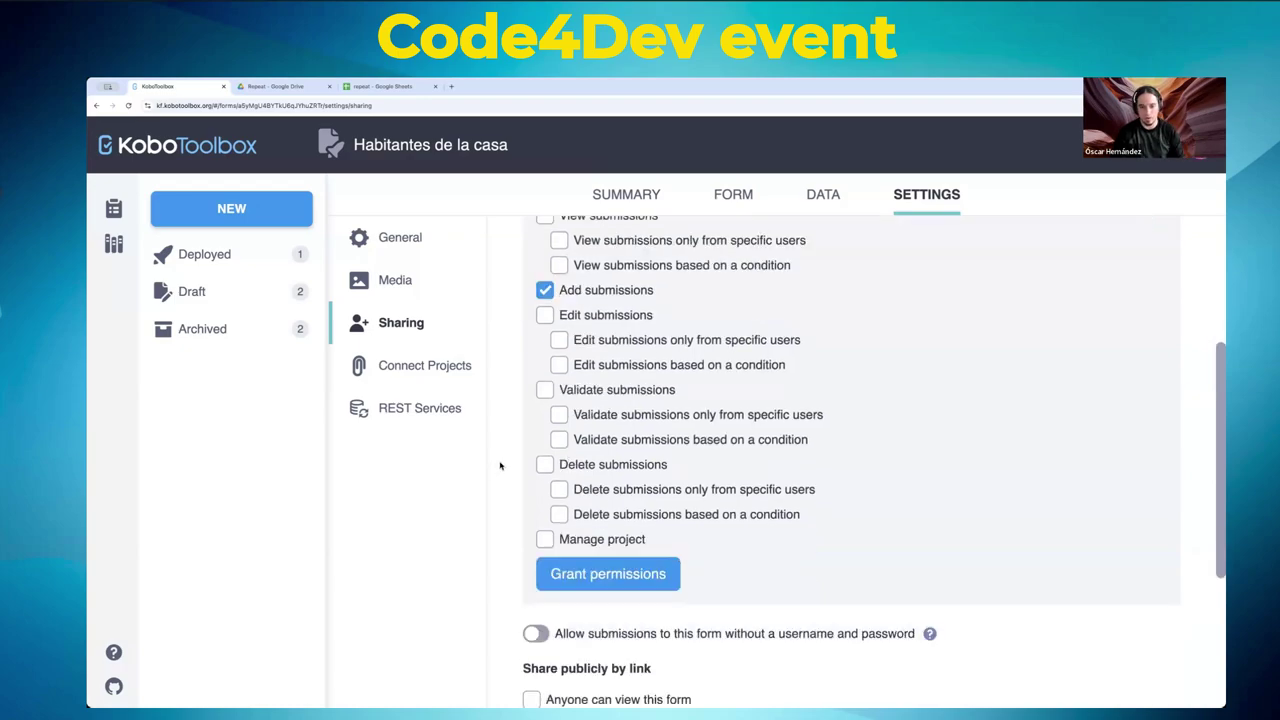
scroll(646, 555, "up", 3)
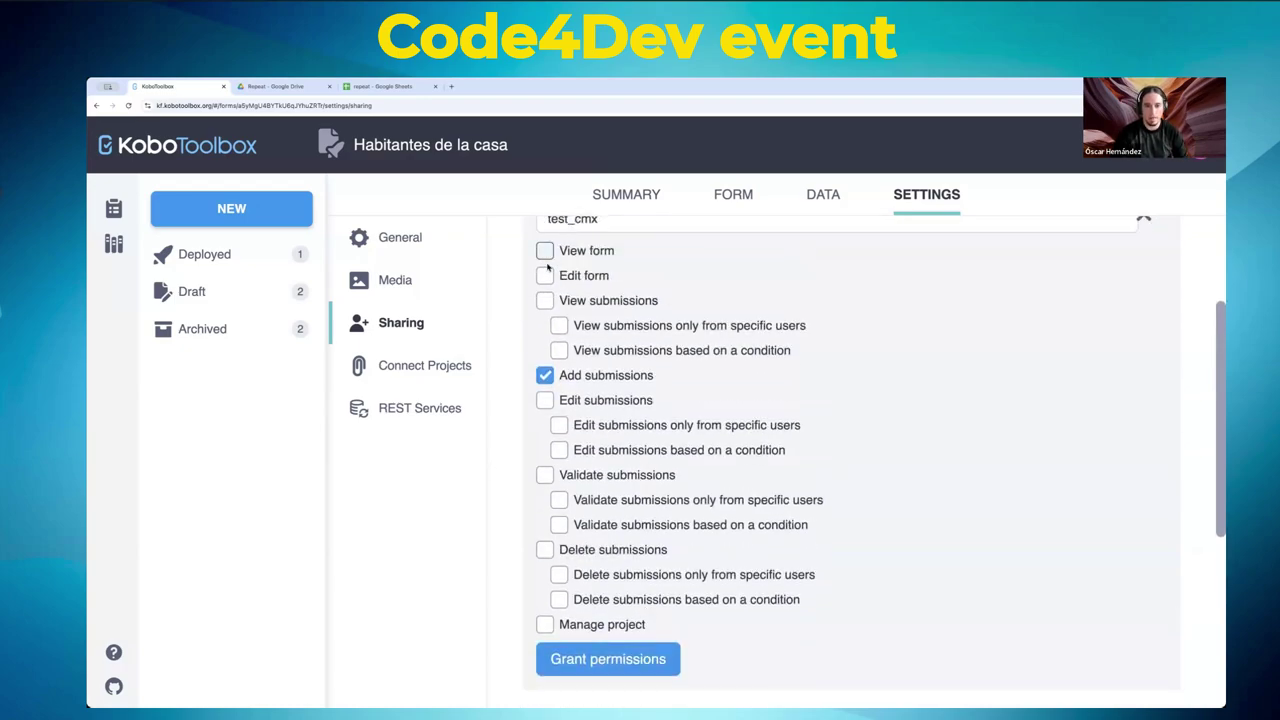
left_click(556, 659)
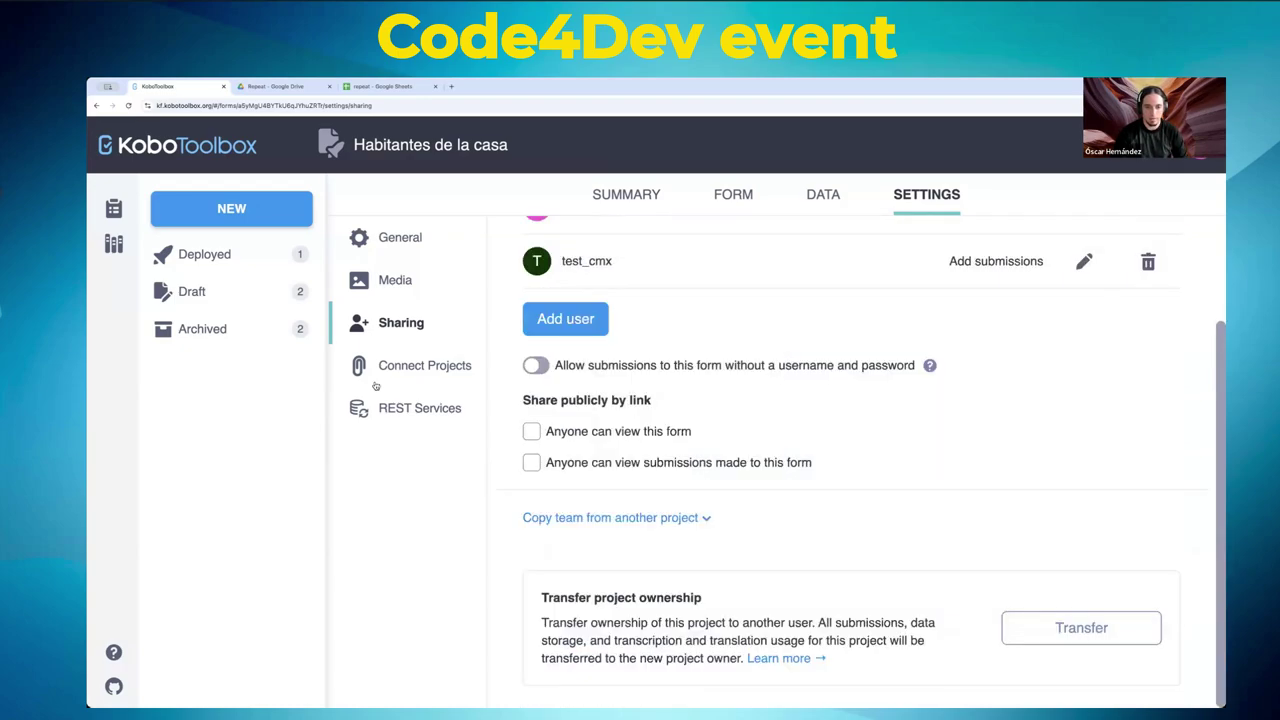
scroll(664, 350, "up", 3)
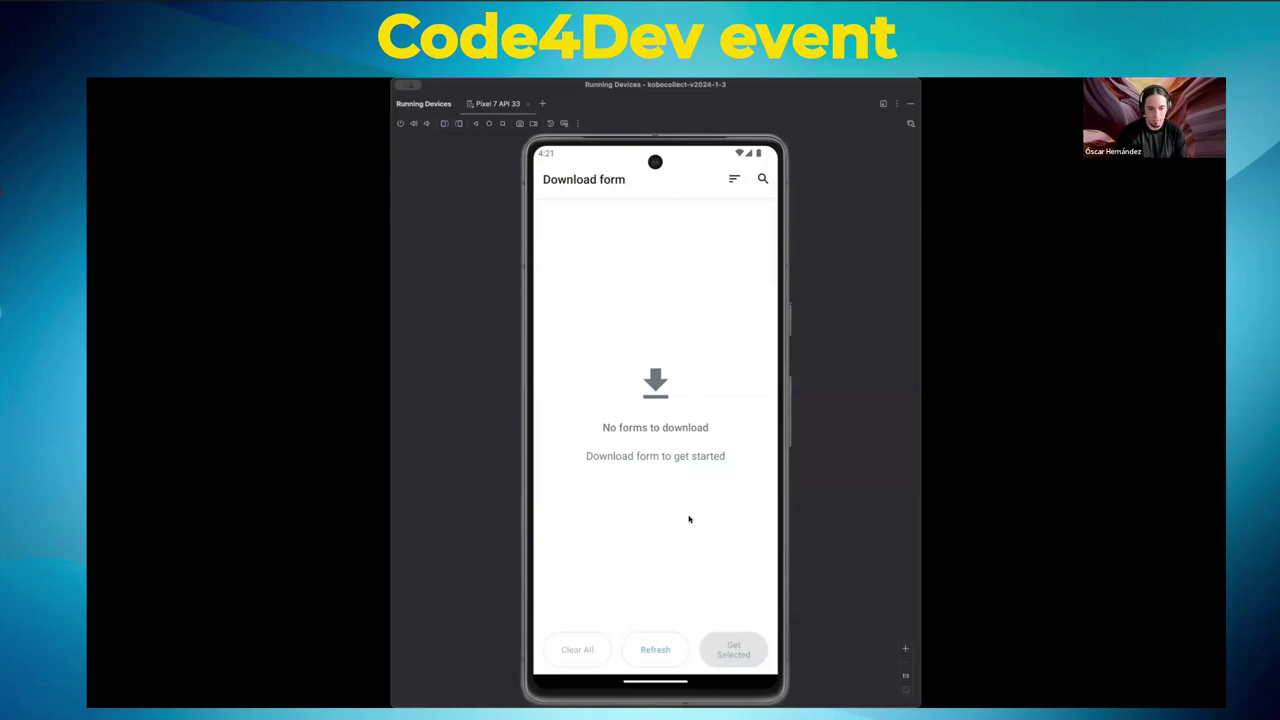
- Refresh the server's form list and download Habitantes de la casa into KoboCollect
left_click(655, 649)
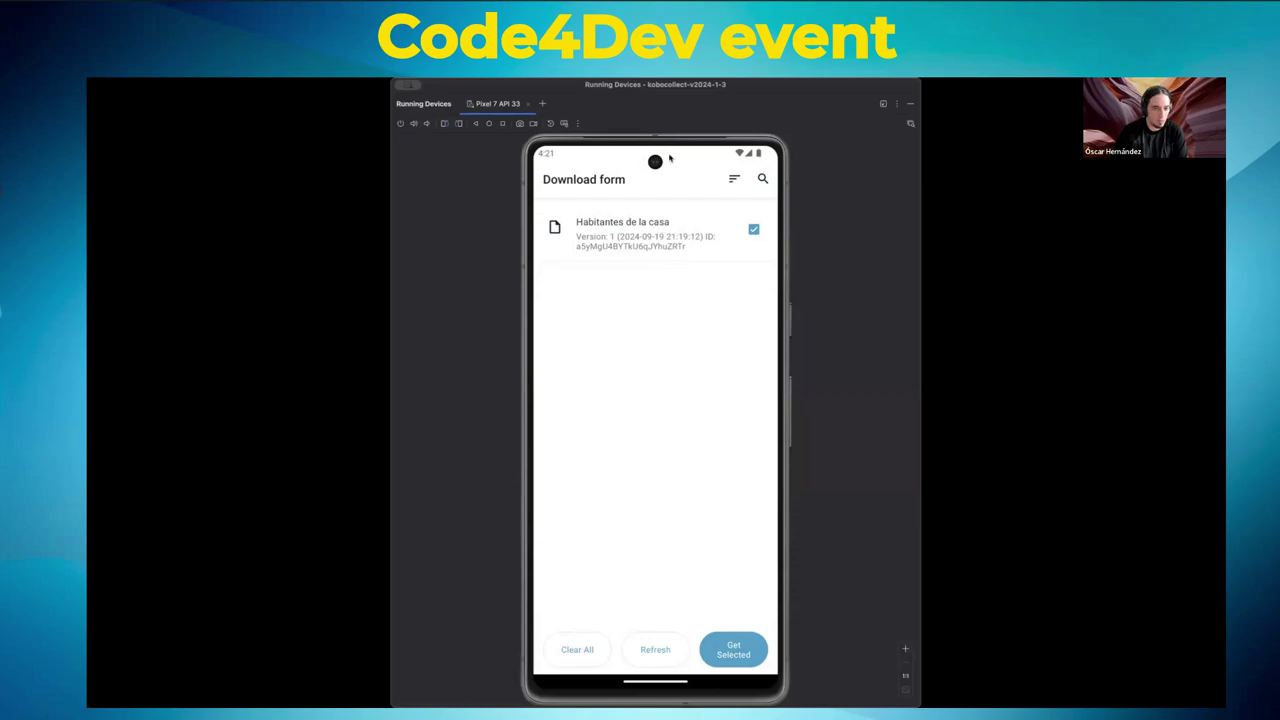
left_click(754, 229)
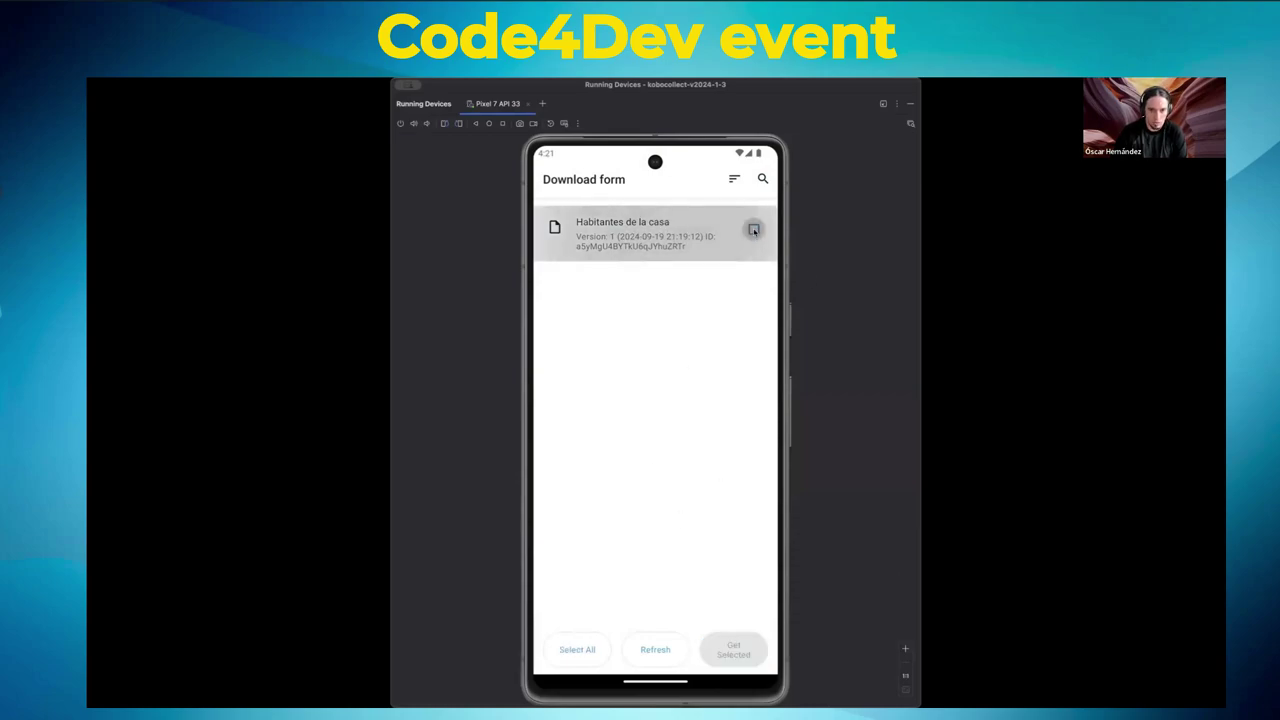
left_click(754, 229)
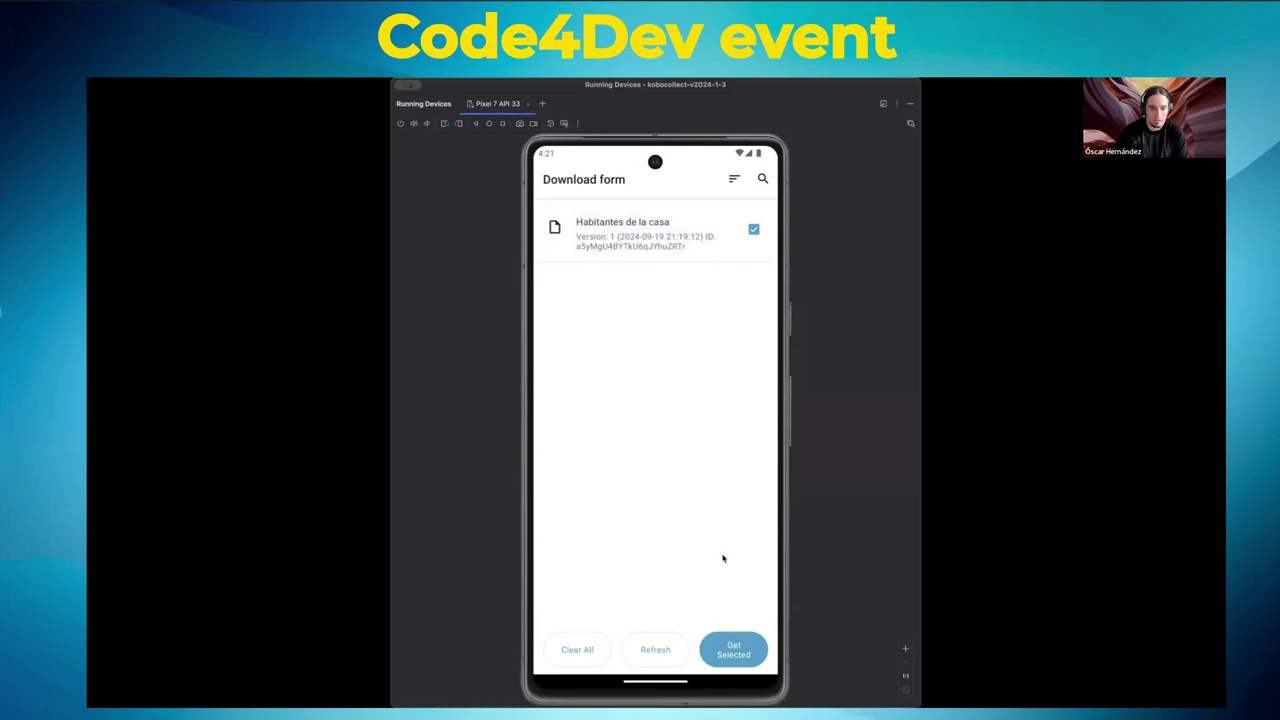
left_click(736, 652)
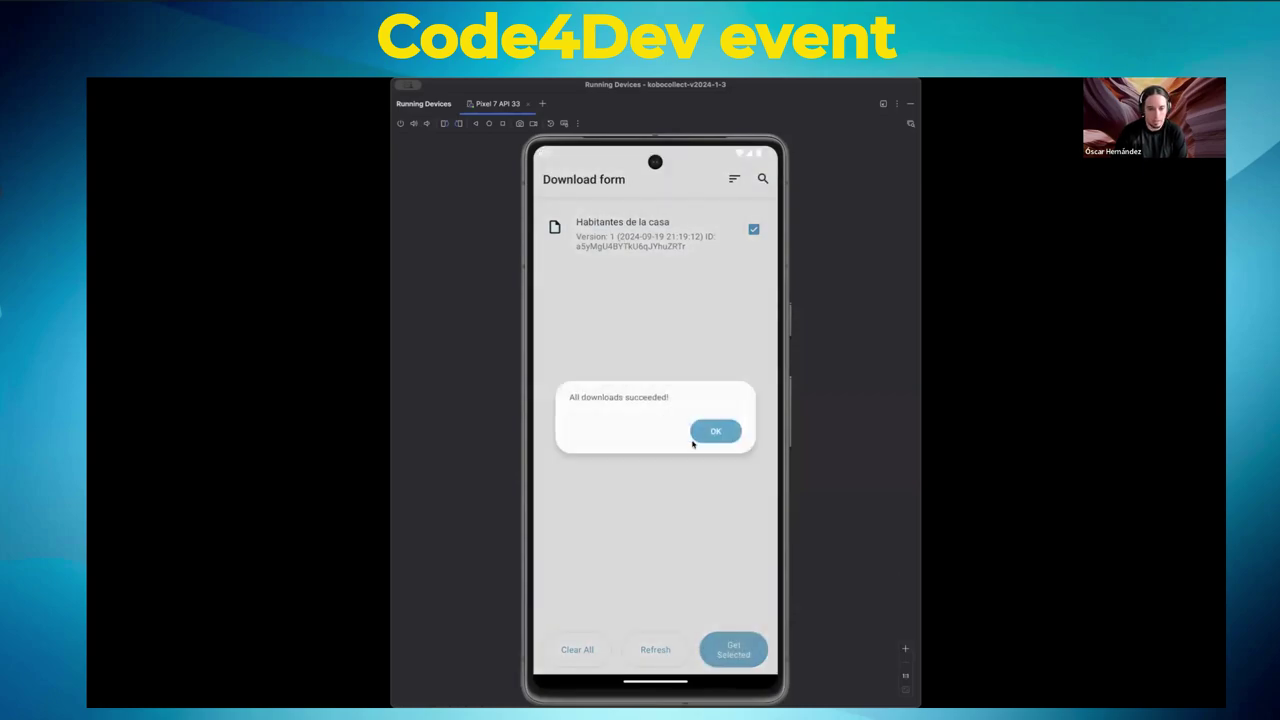
left_click(712, 432)
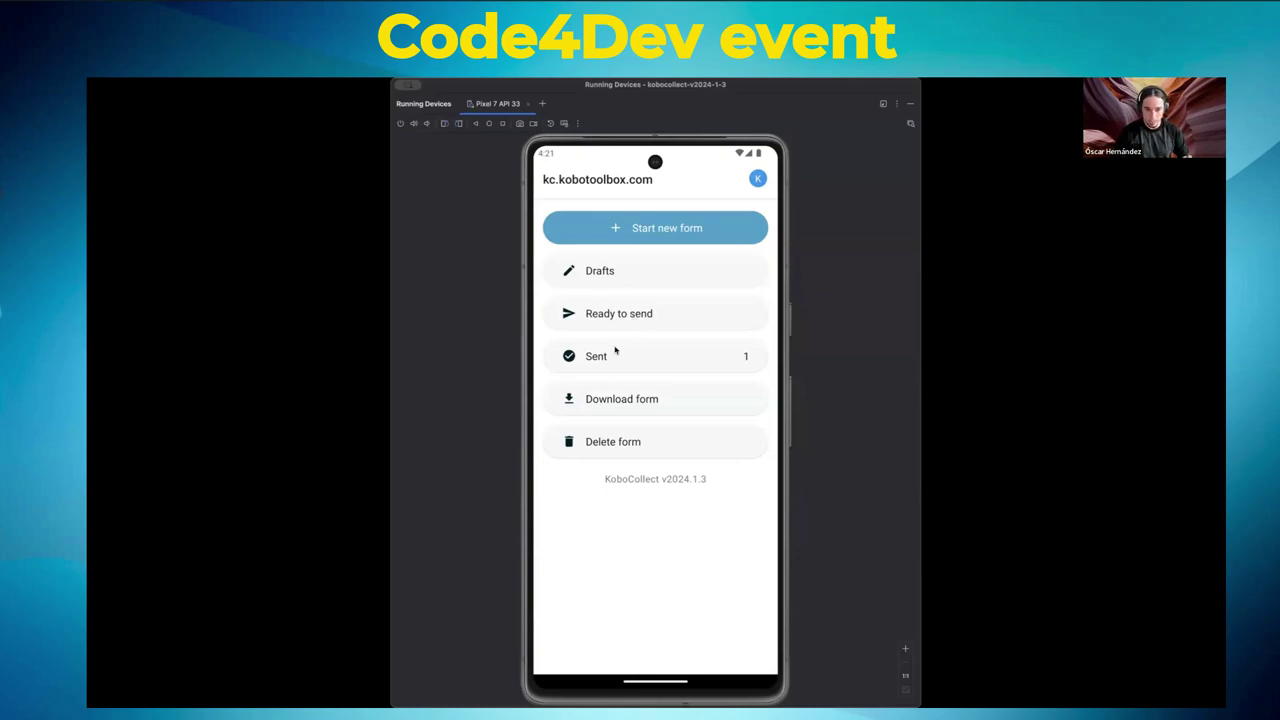
- Re-download the Habitantes de la casa form and start a new blank entry of it
left_click(661, 400)
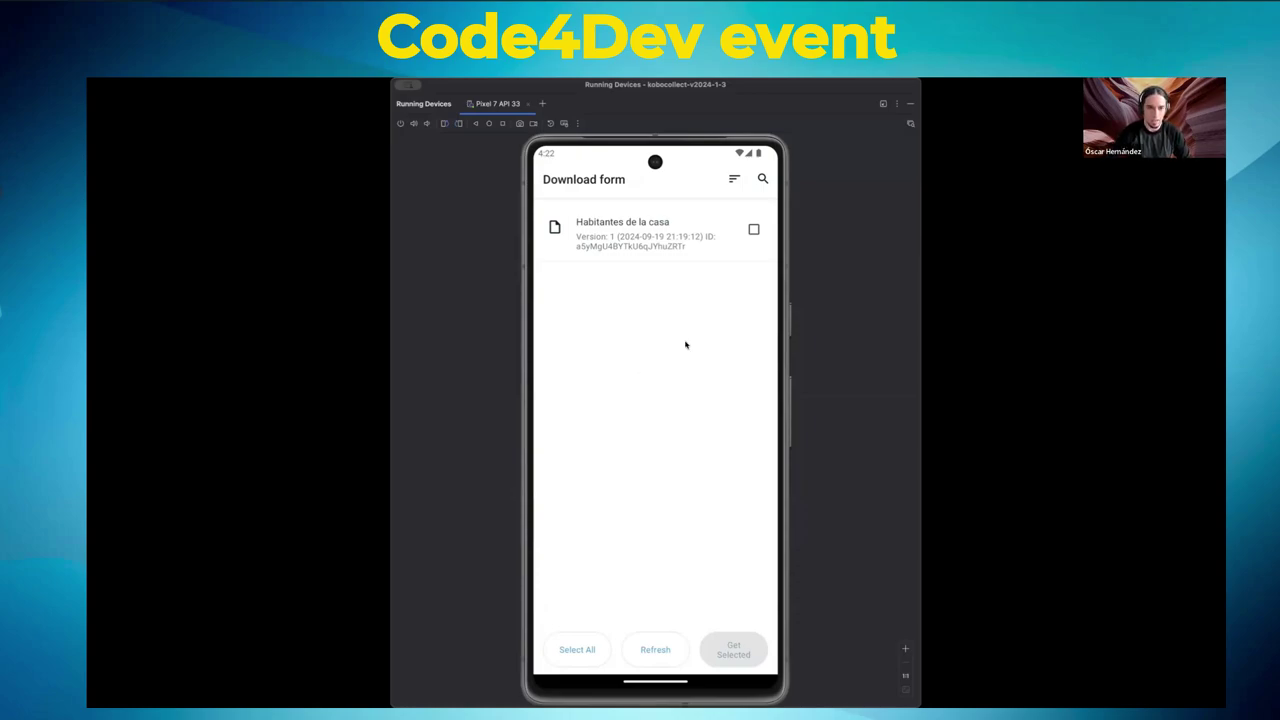
left_click(751, 231)
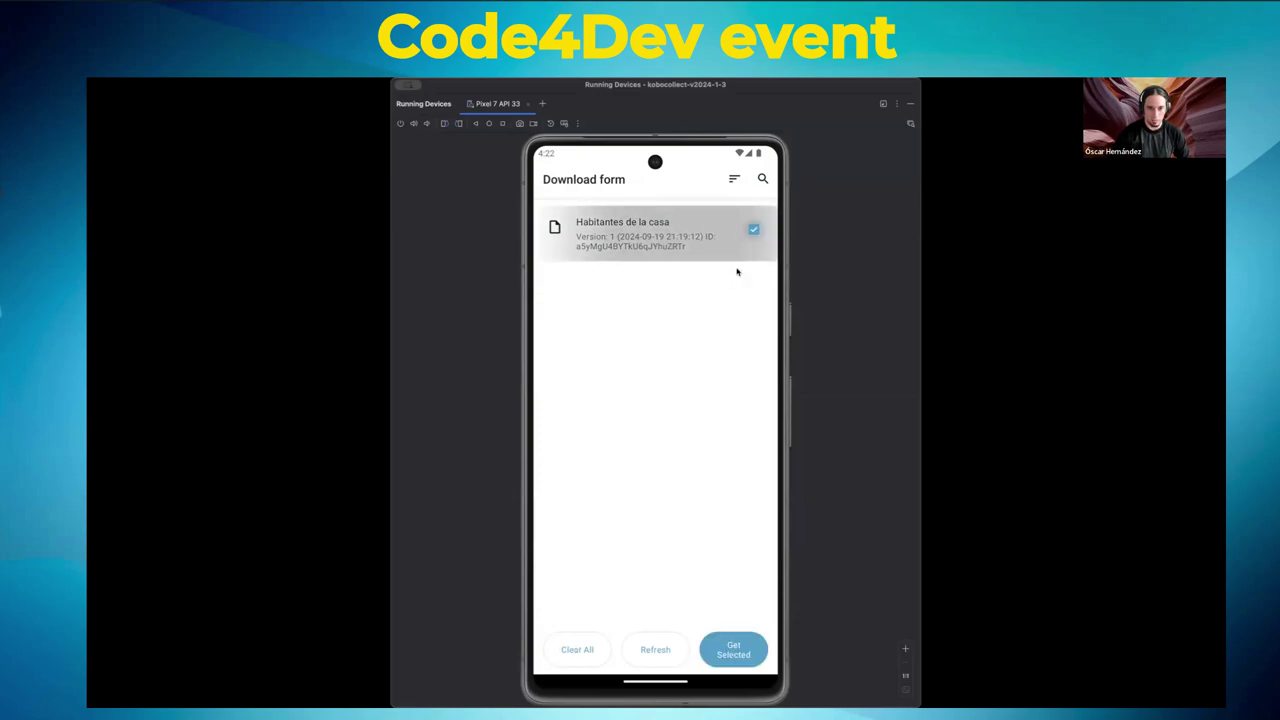
left_click(733, 650)
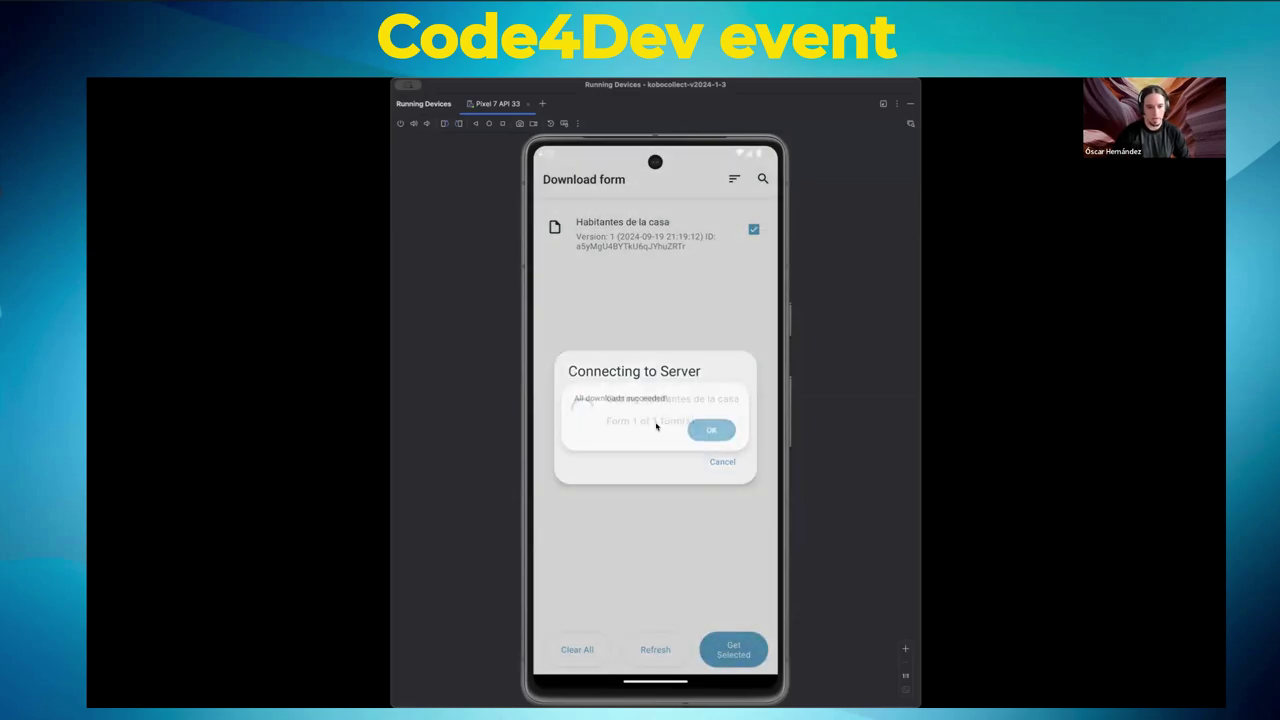
left_click(715, 430)
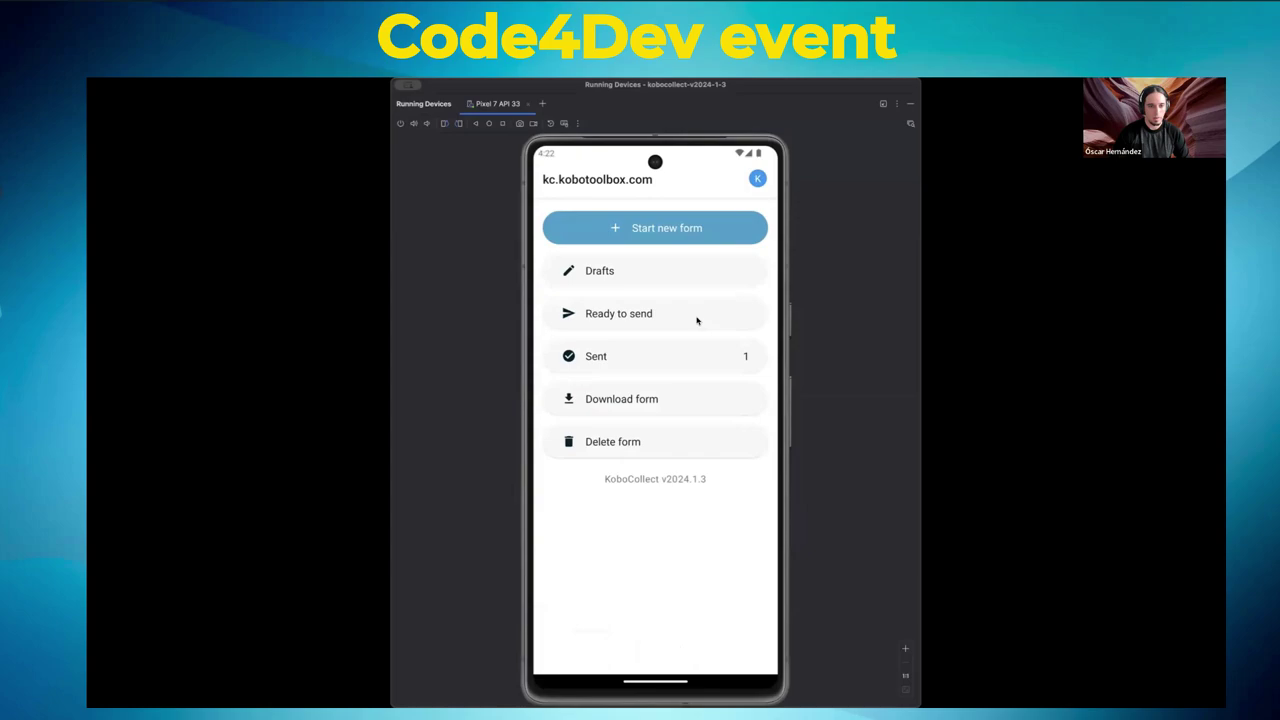
left_click(623, 226)
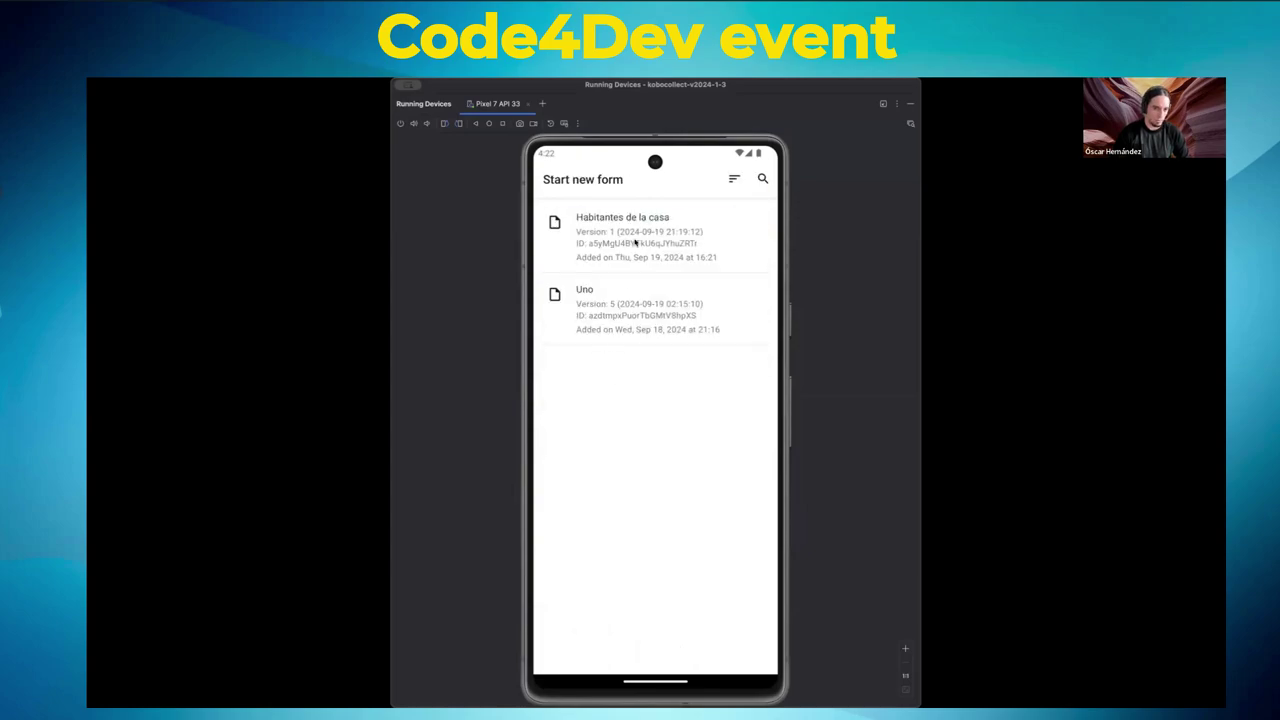
left_click(634, 242)
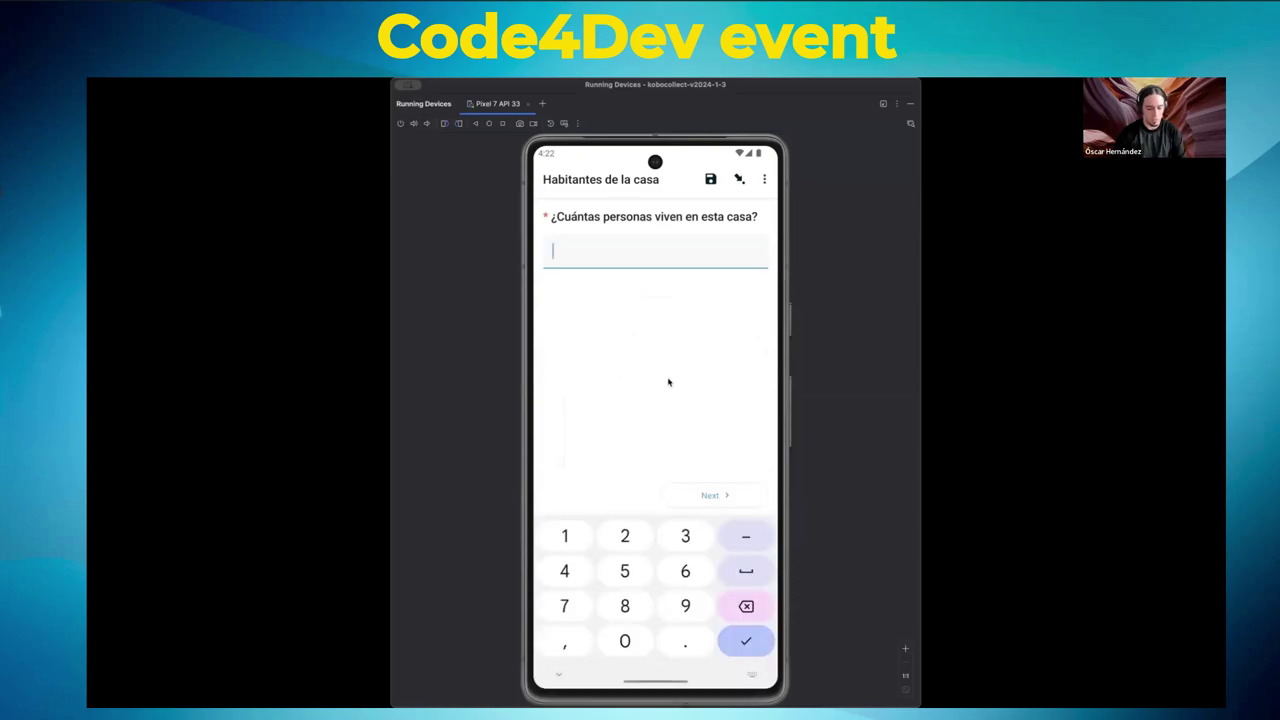
- Enter 2 people in the house, then the first inhabitant's name and age 12
type("2")
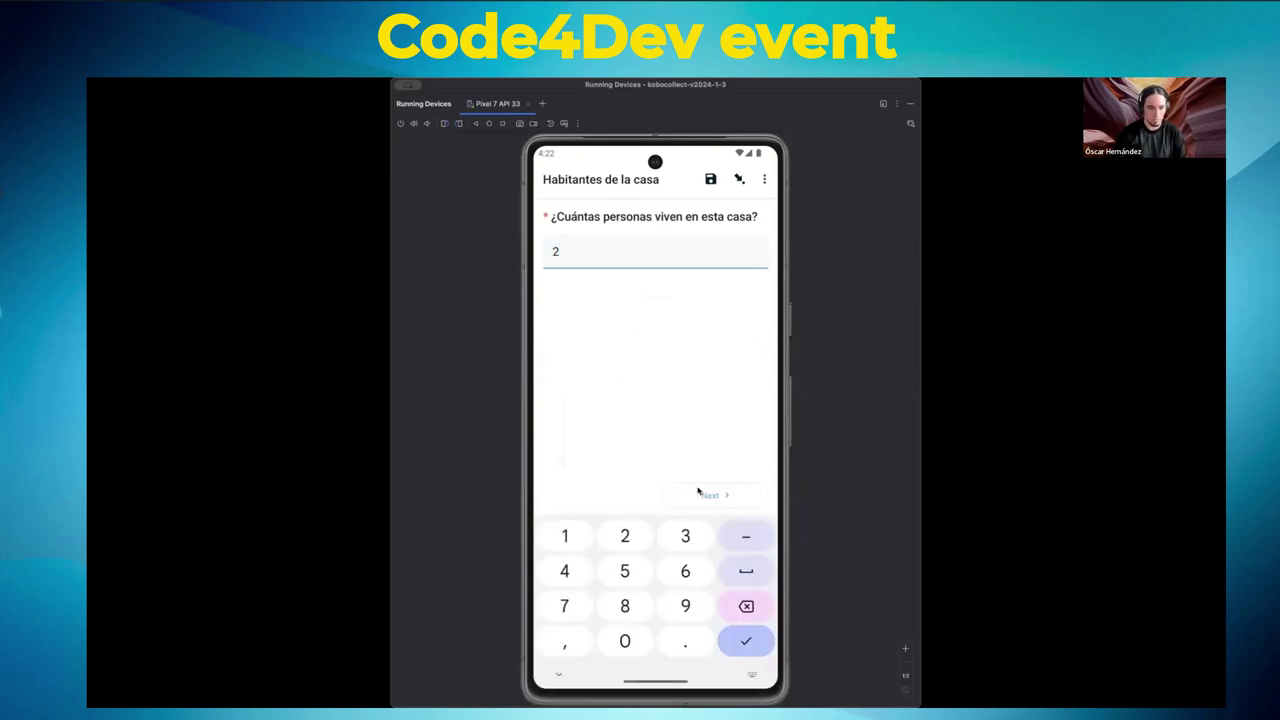
left_click(708, 494)
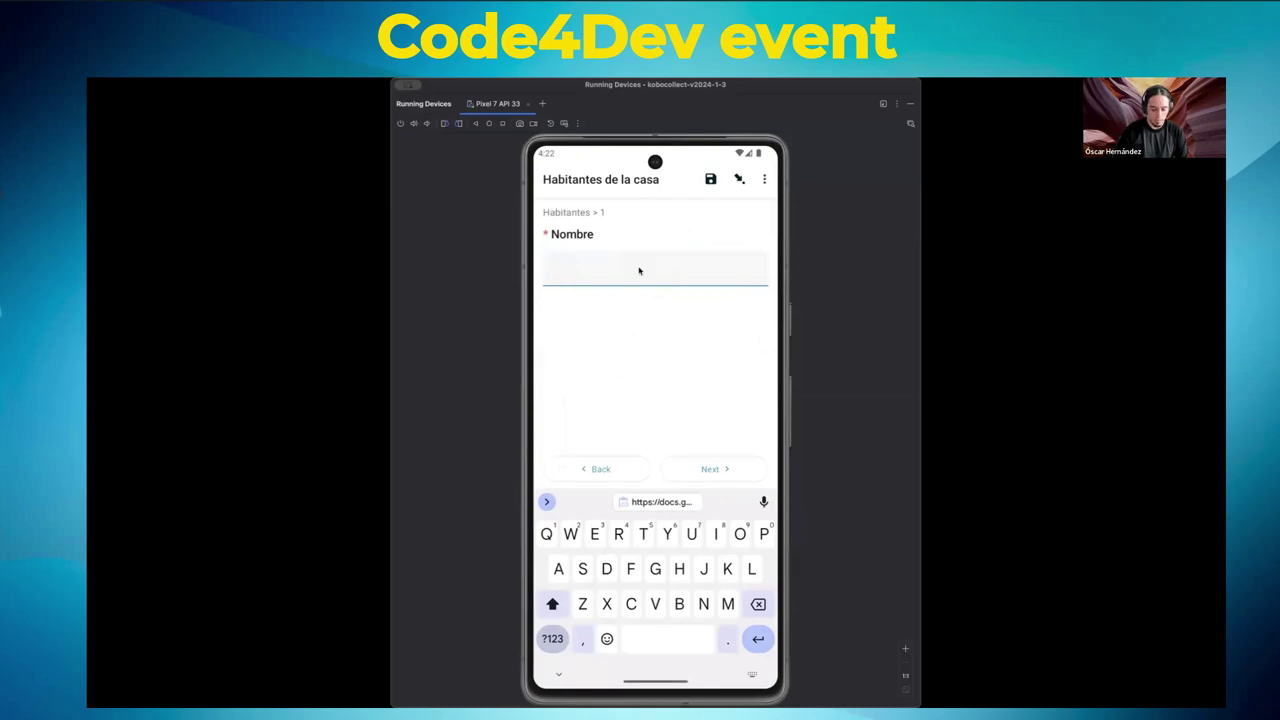
type("Pedro")
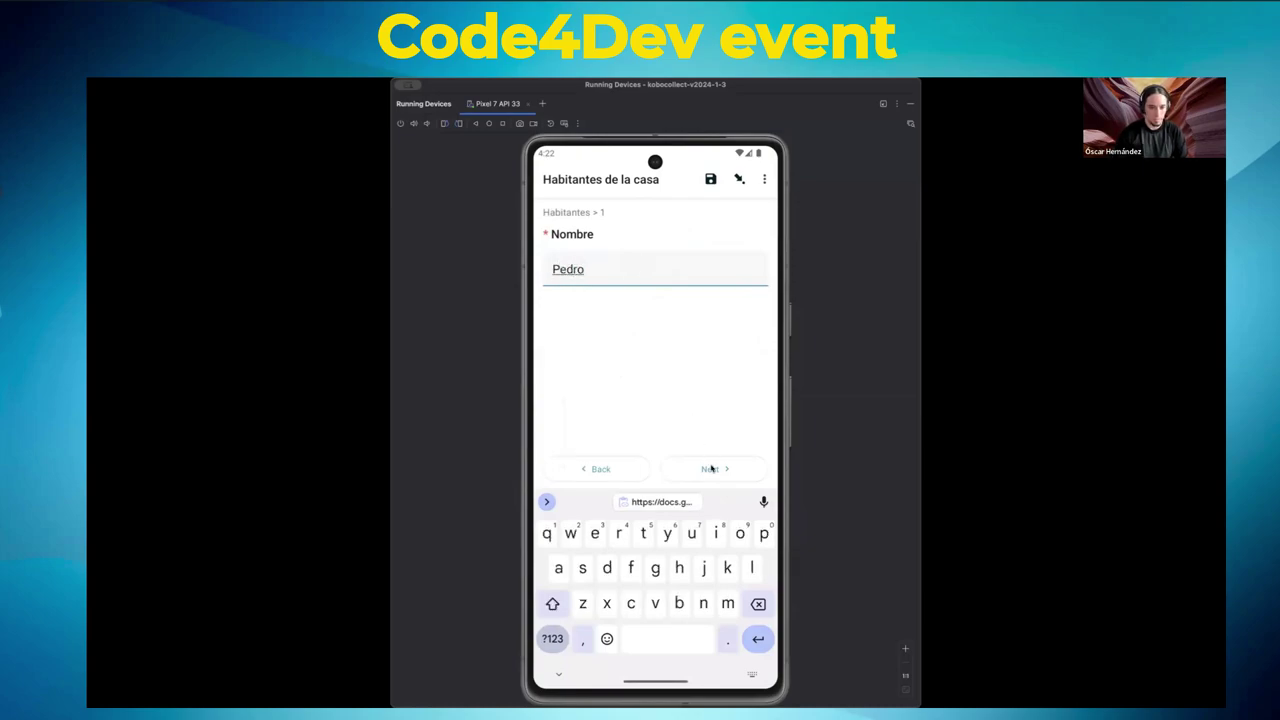
left_click(710, 468)
type("12")
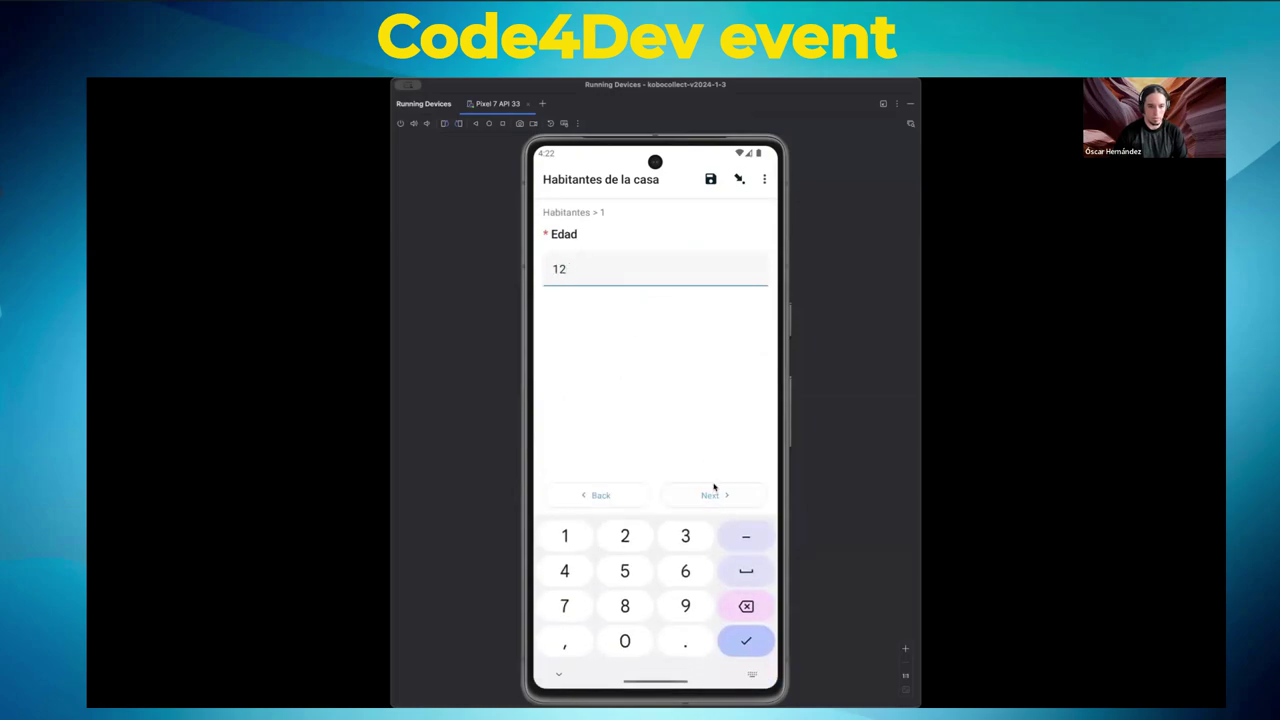
- Enter the second inhabitant's name with age 1 and finalize the entry
left_click(713, 492)
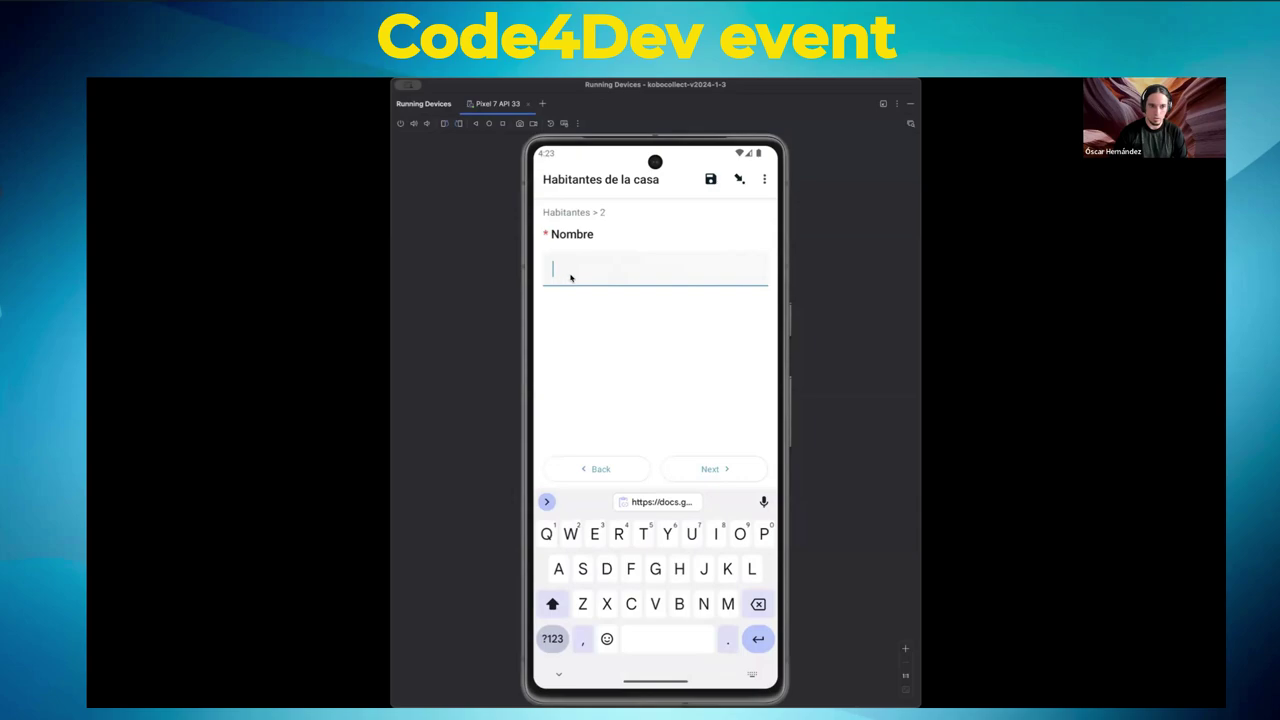
type("Maria")
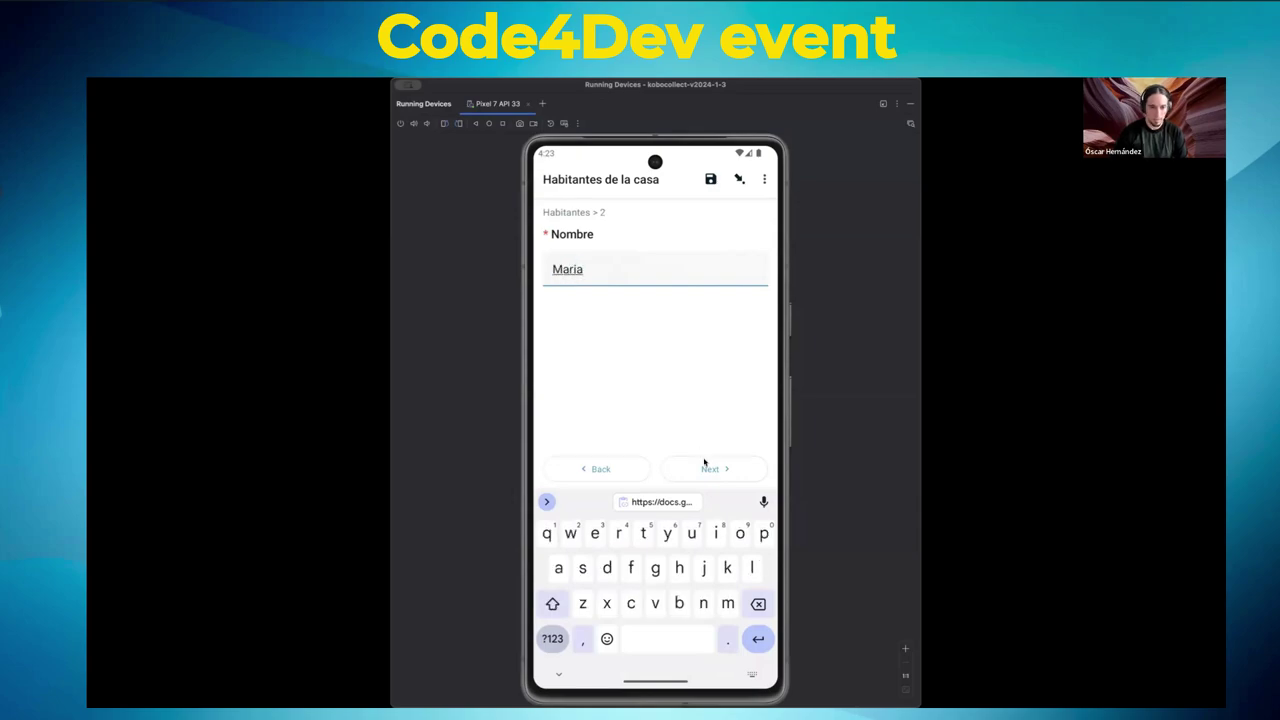
left_click(708, 467)
type("1")
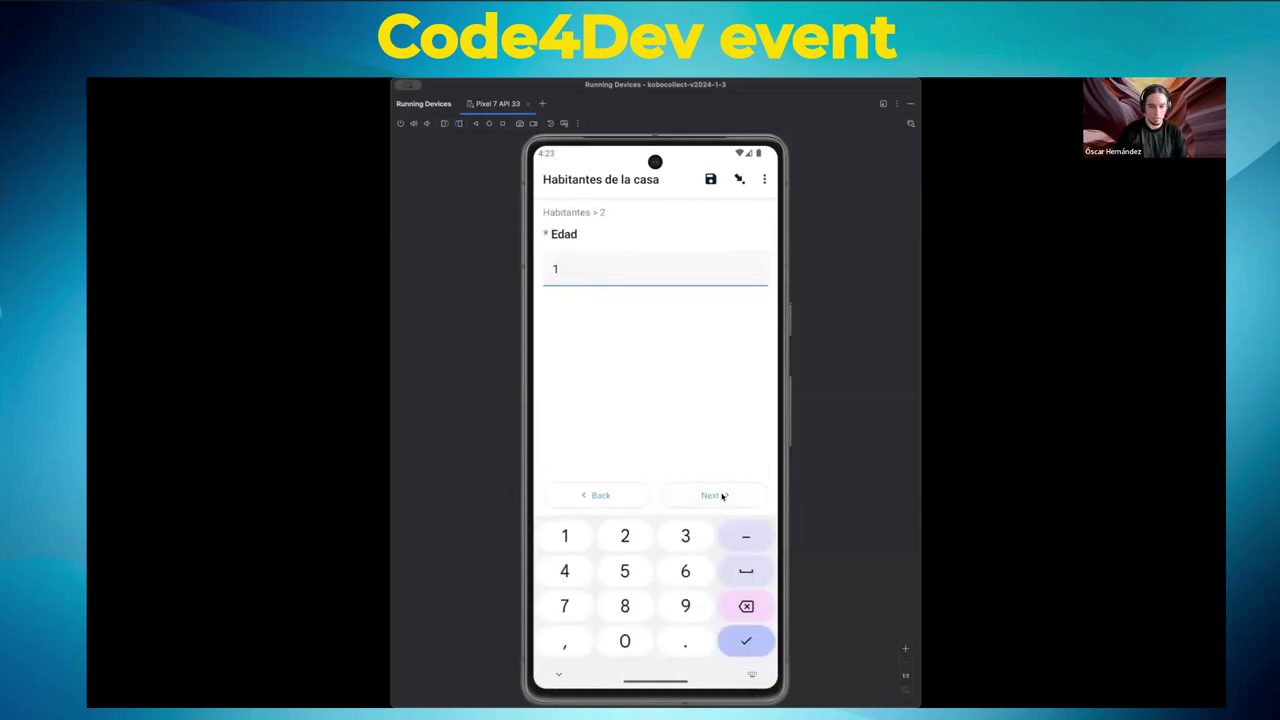
left_click(722, 496)
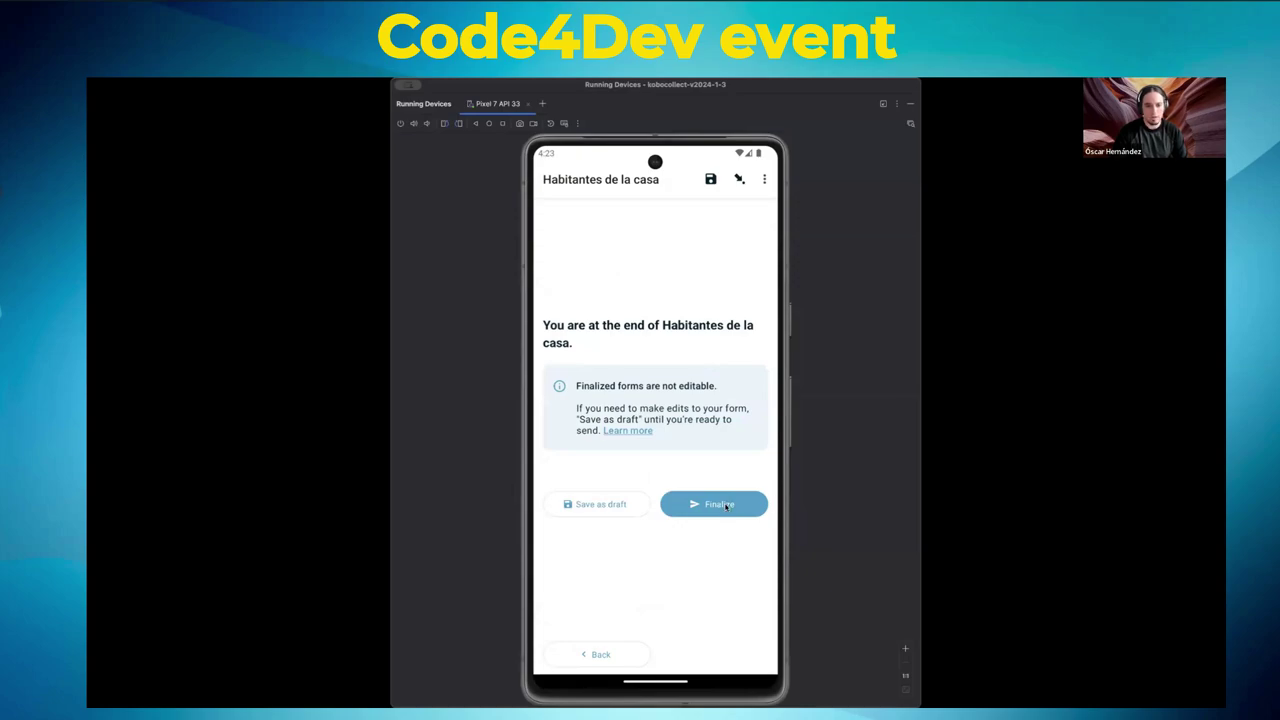
left_click(726, 506)
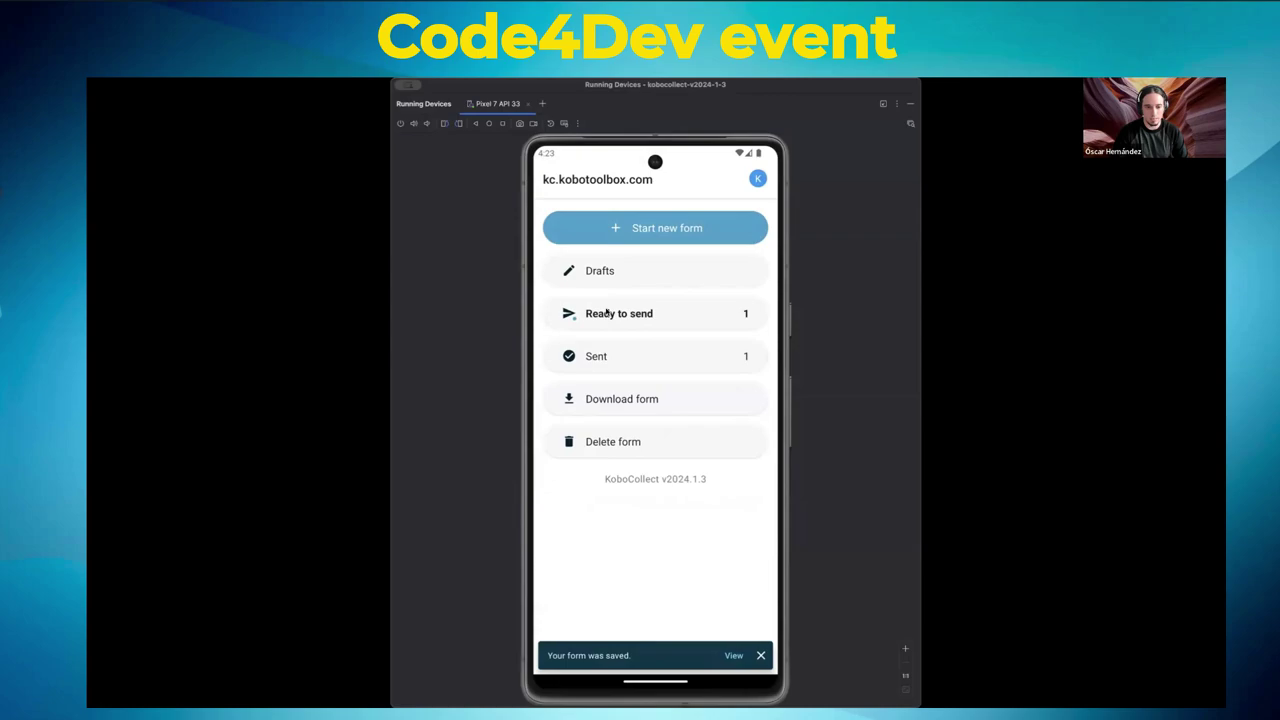
- Upload the finalized Habitantes de la casa submission from the Ready to send list
left_click(606, 313)
left_click(753, 271)
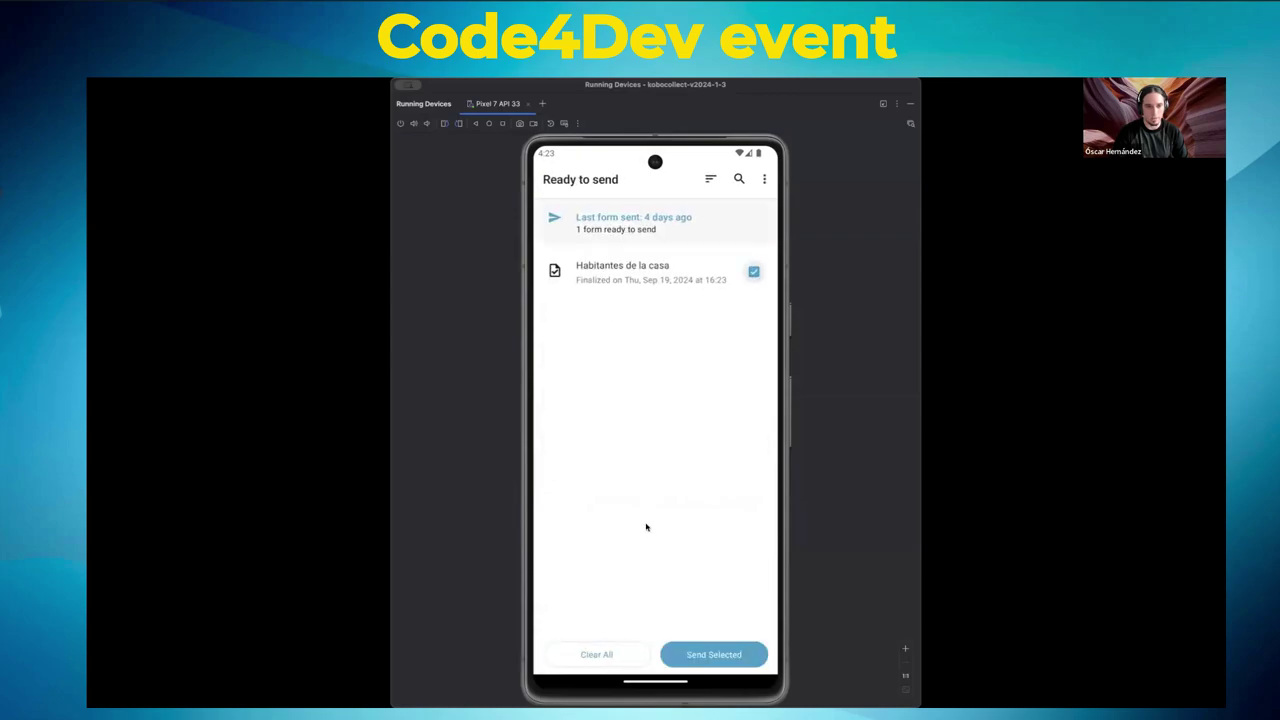
left_click(714, 654)
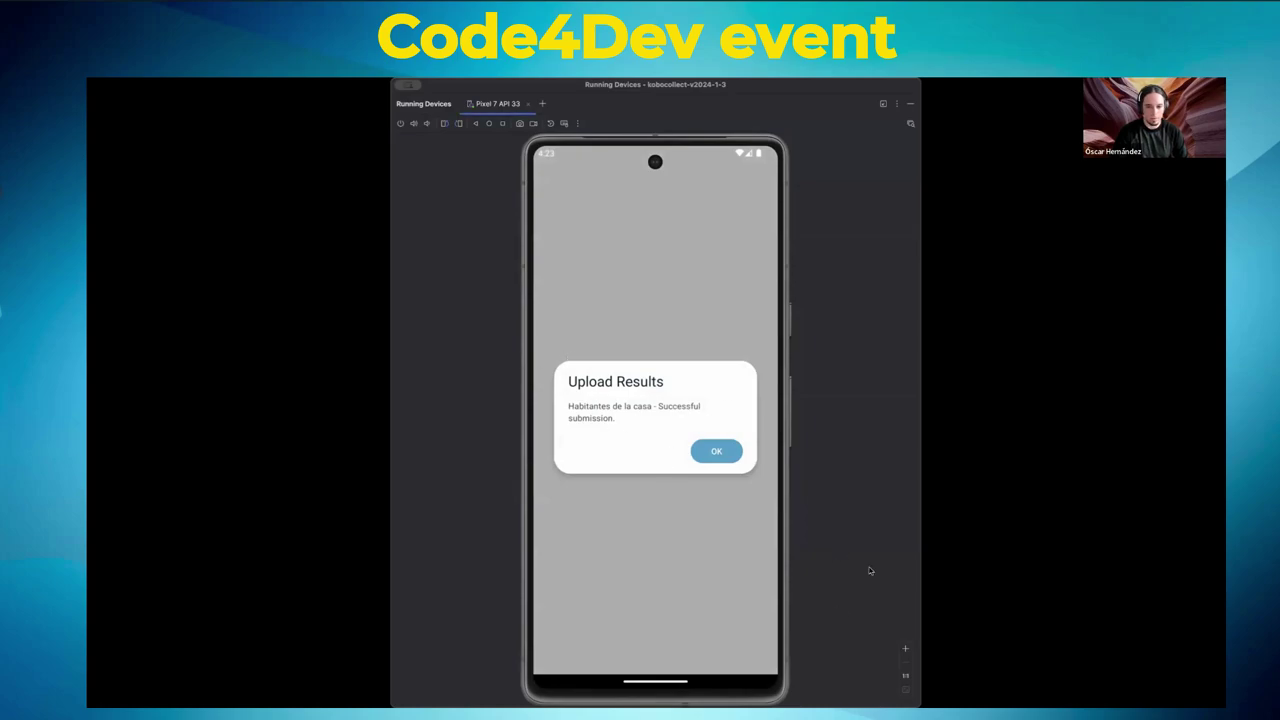
left_click(714, 456)
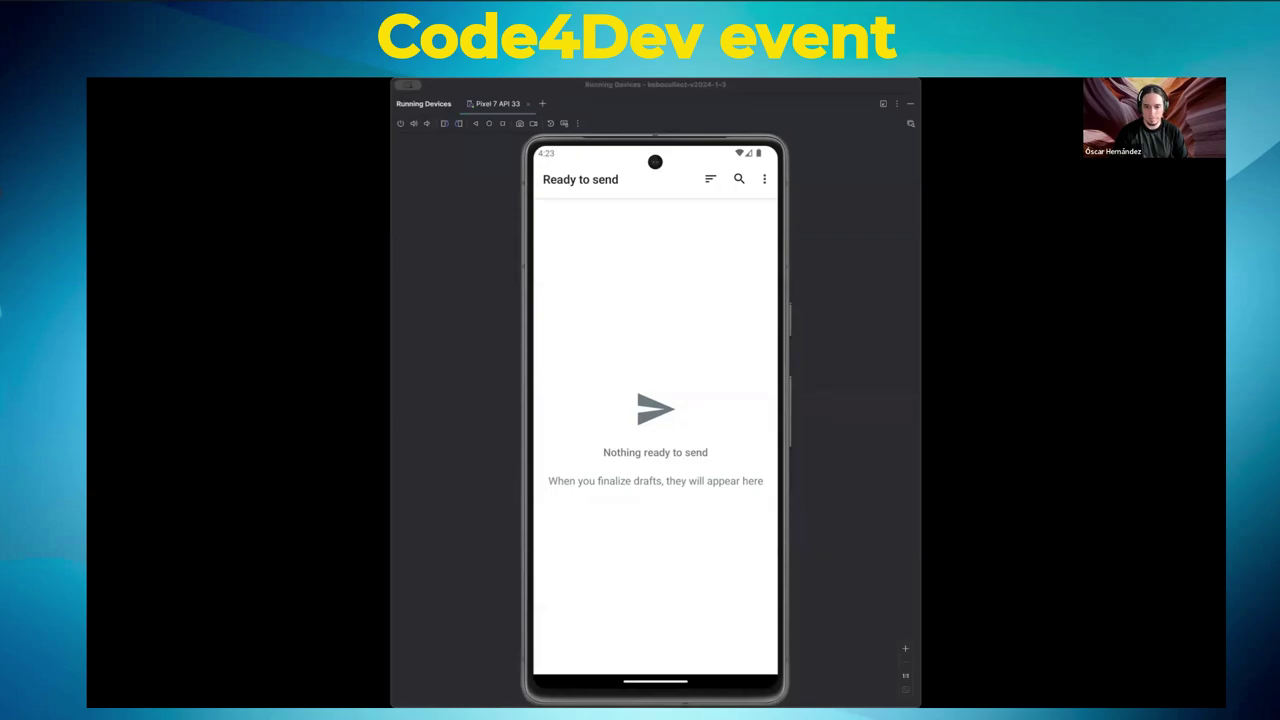
key("super+Tab")
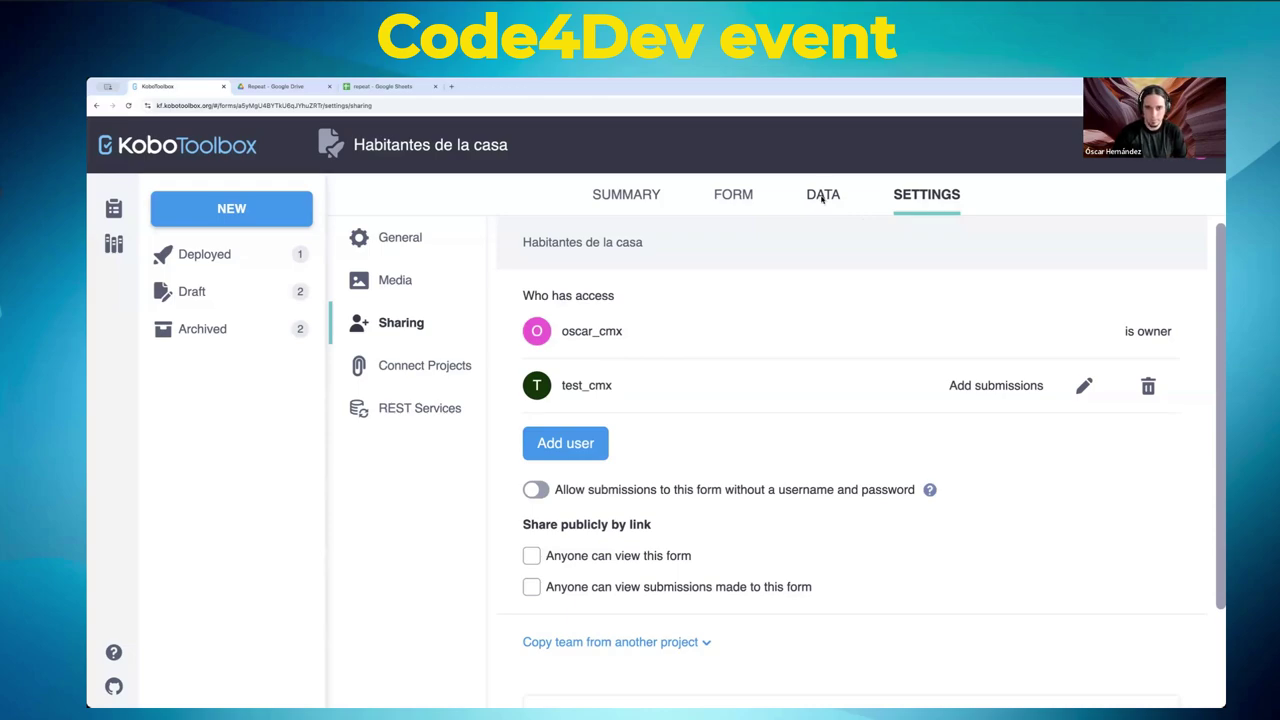
- Review the received household row (2 inhabitants, ages 12 and 1) across all data columns
left_click(822, 196)
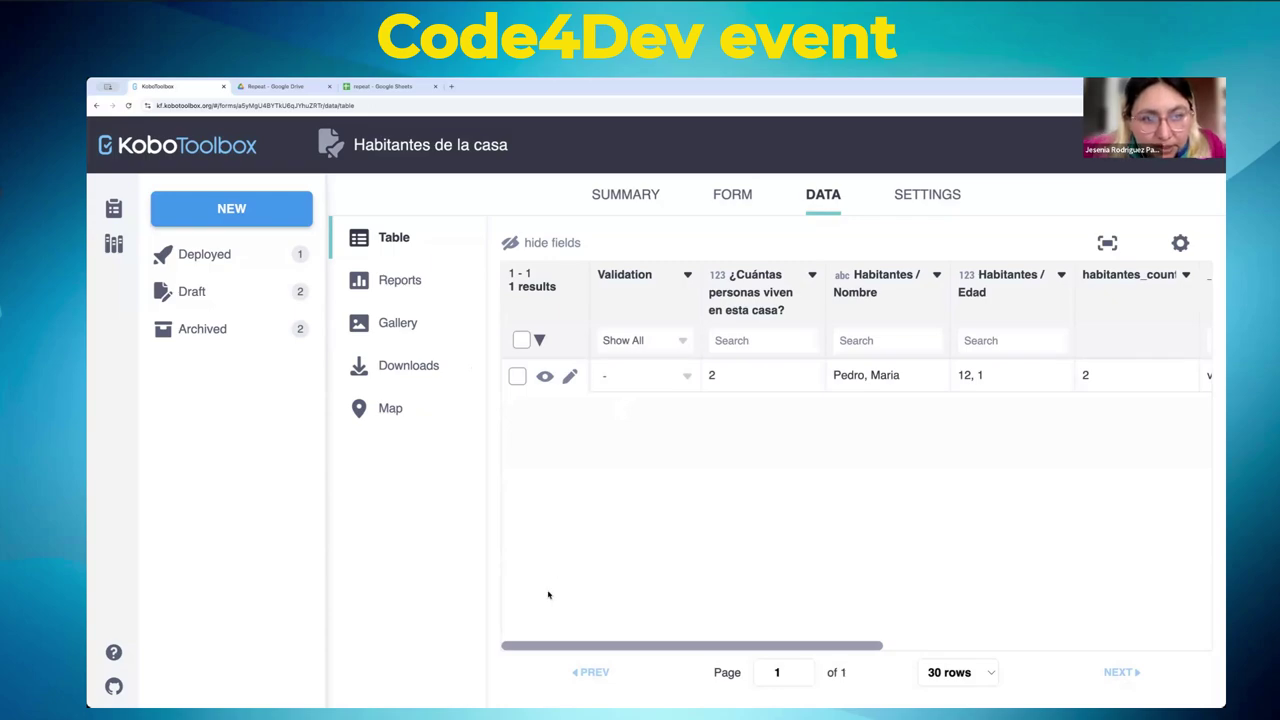
left_click_drag(531, 649, 443, 654)
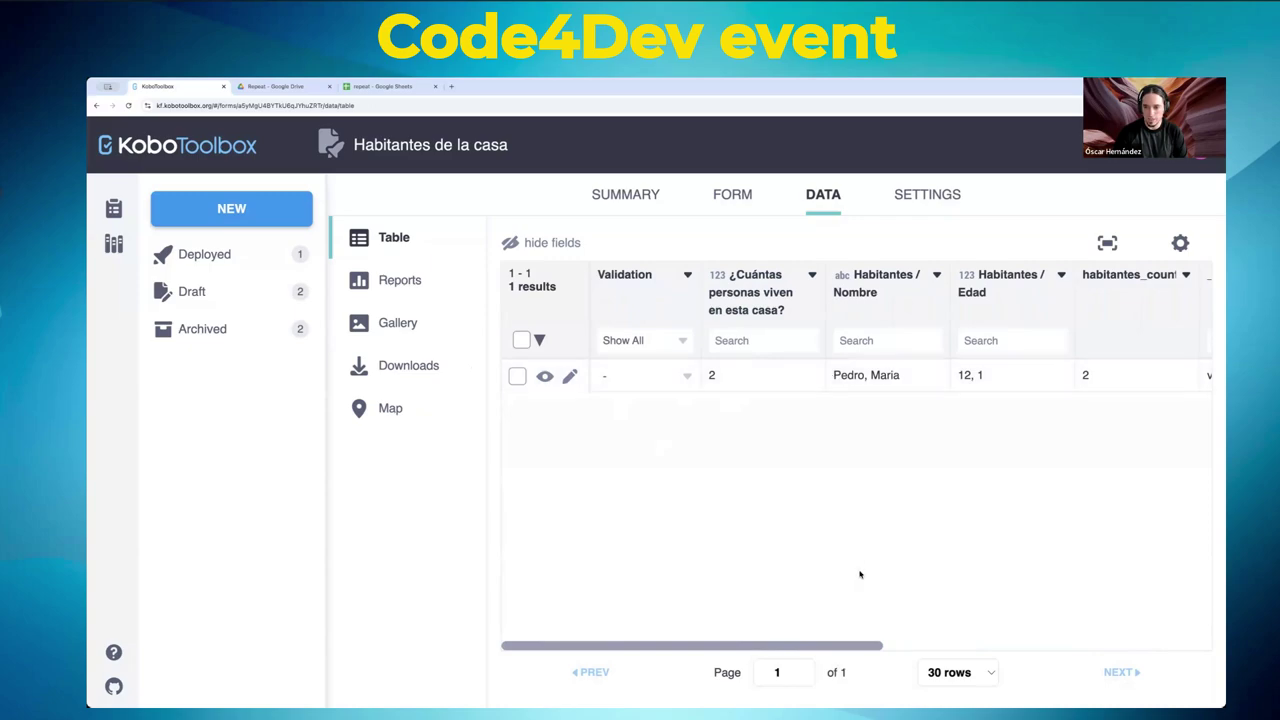
left_click_drag(826, 647, 956, 645)
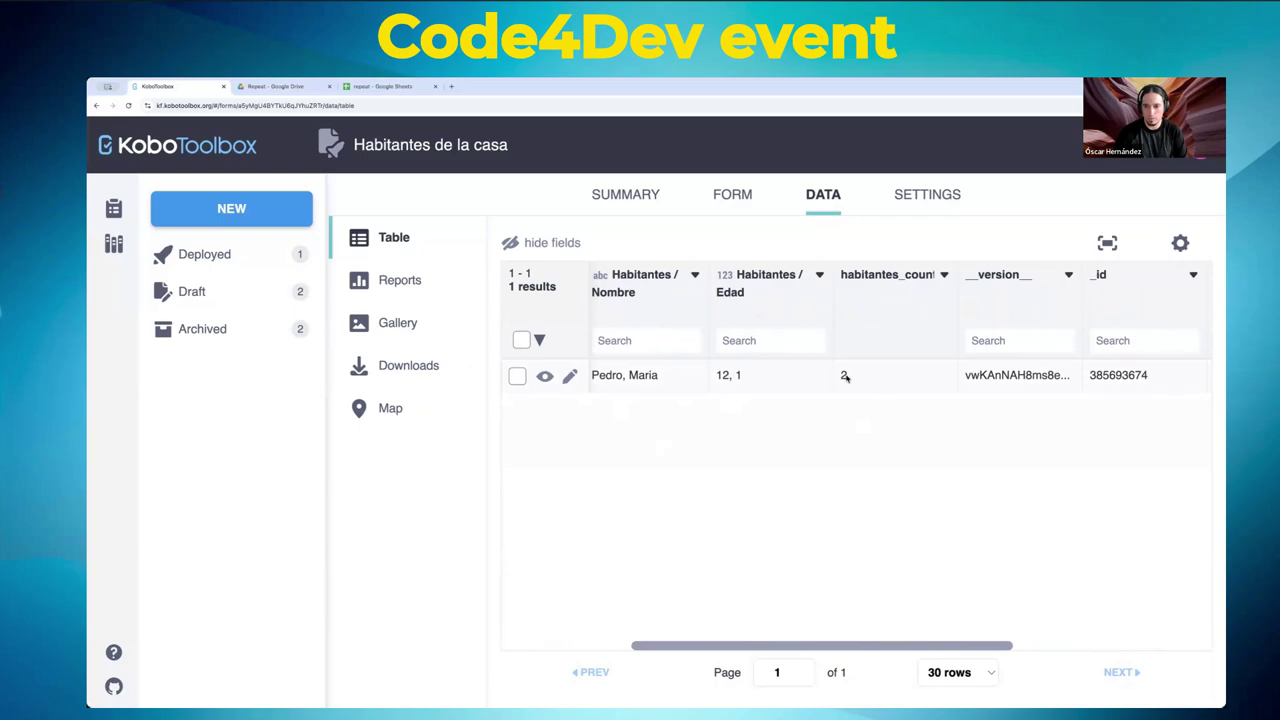
left_click_drag(813, 647, 505, 625)
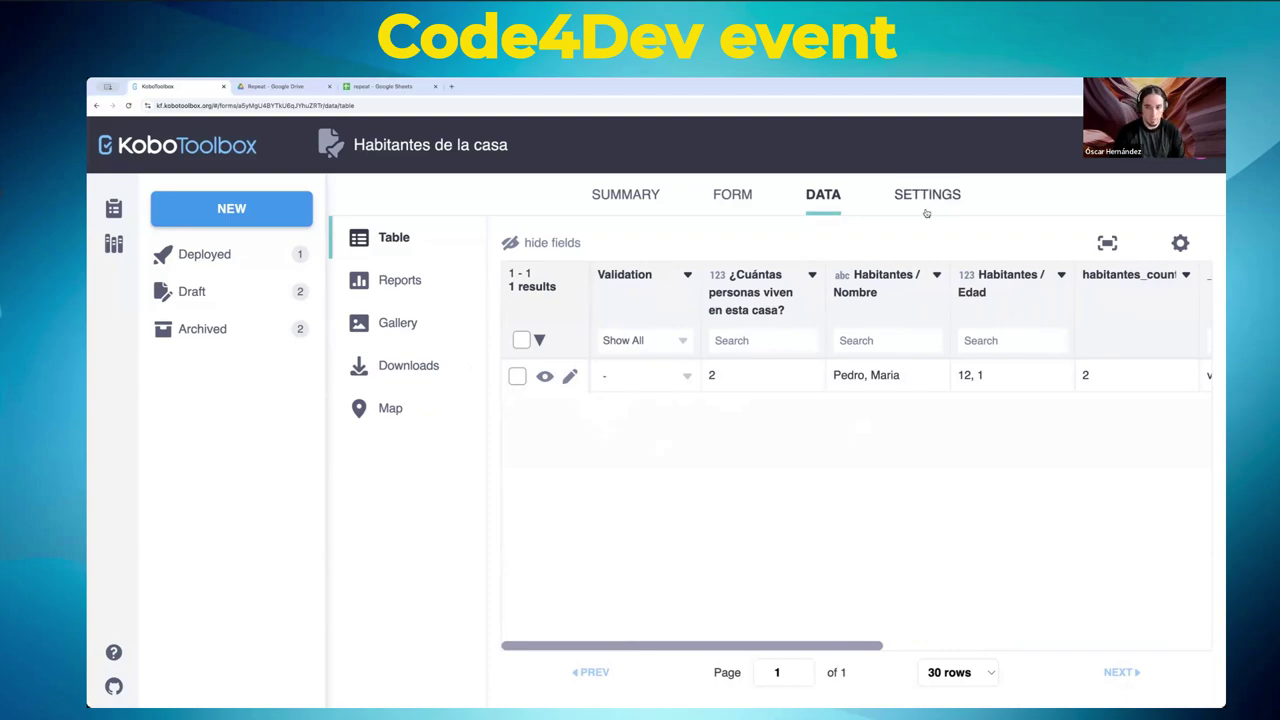
left_click(734, 203)
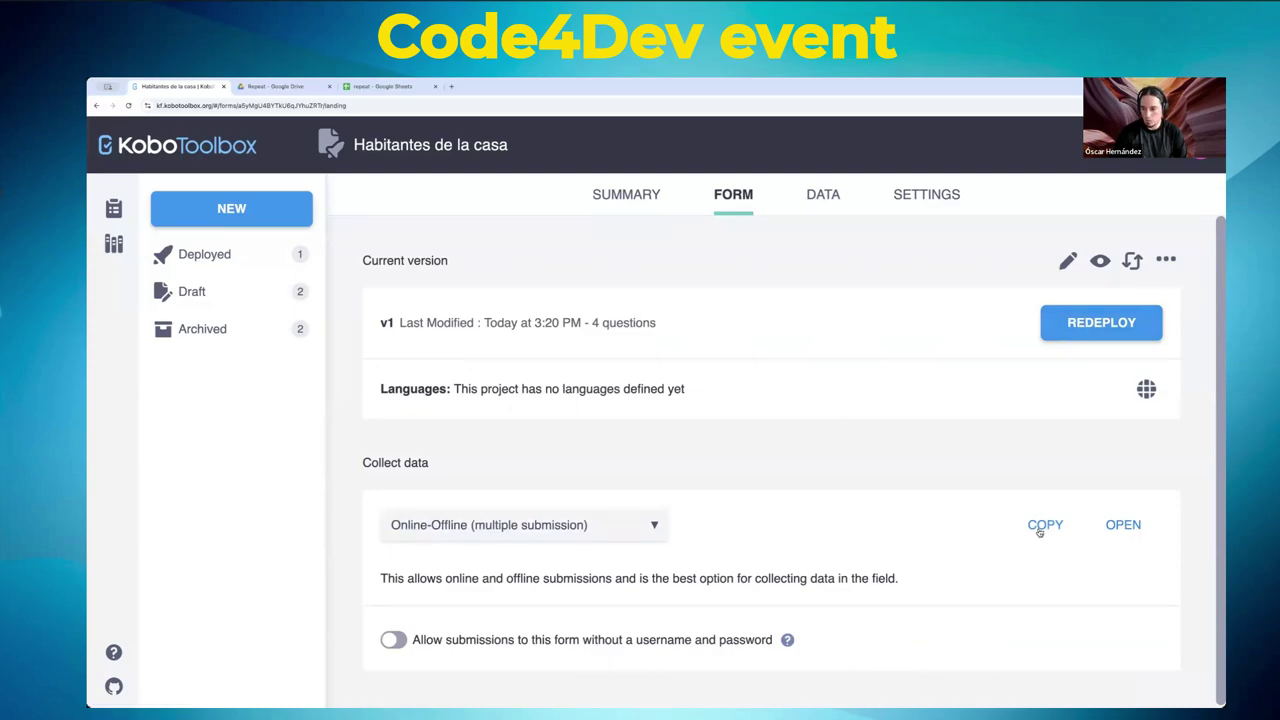
- Keep Online-Offline (multiple submission), allow submissions without username and password, and open the web form
left_click(523, 528)
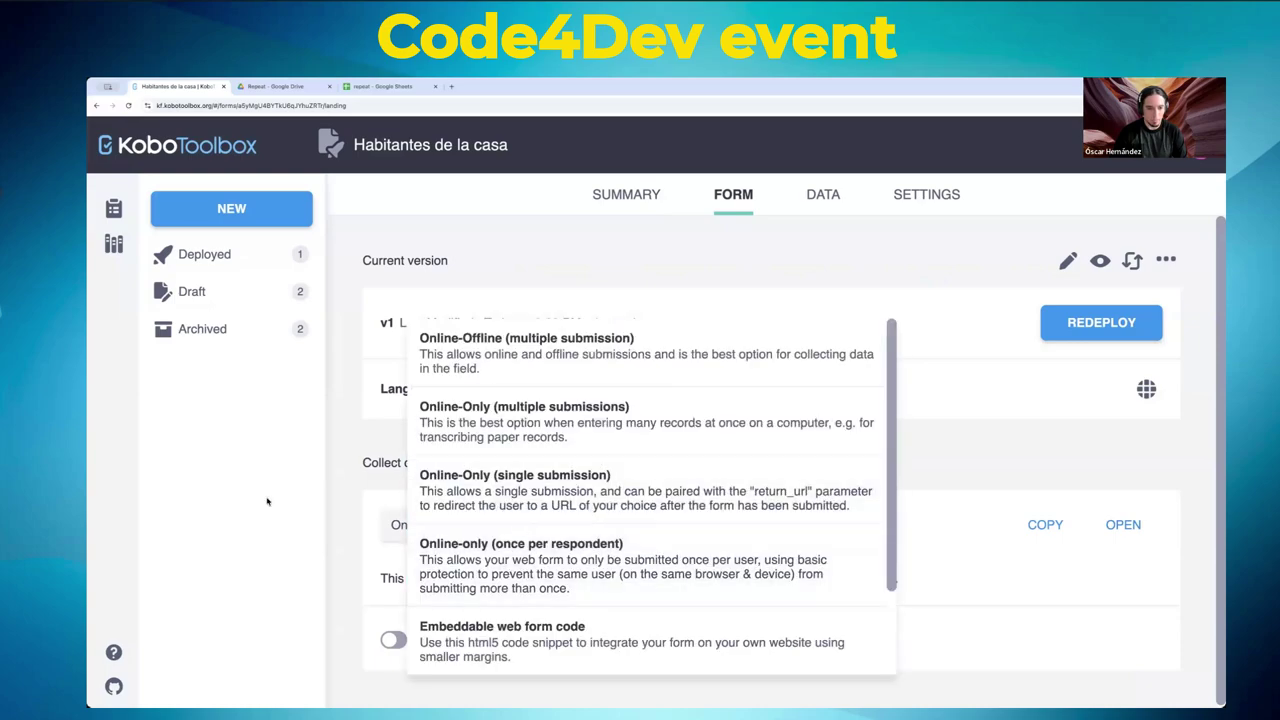
left_click(341, 471)
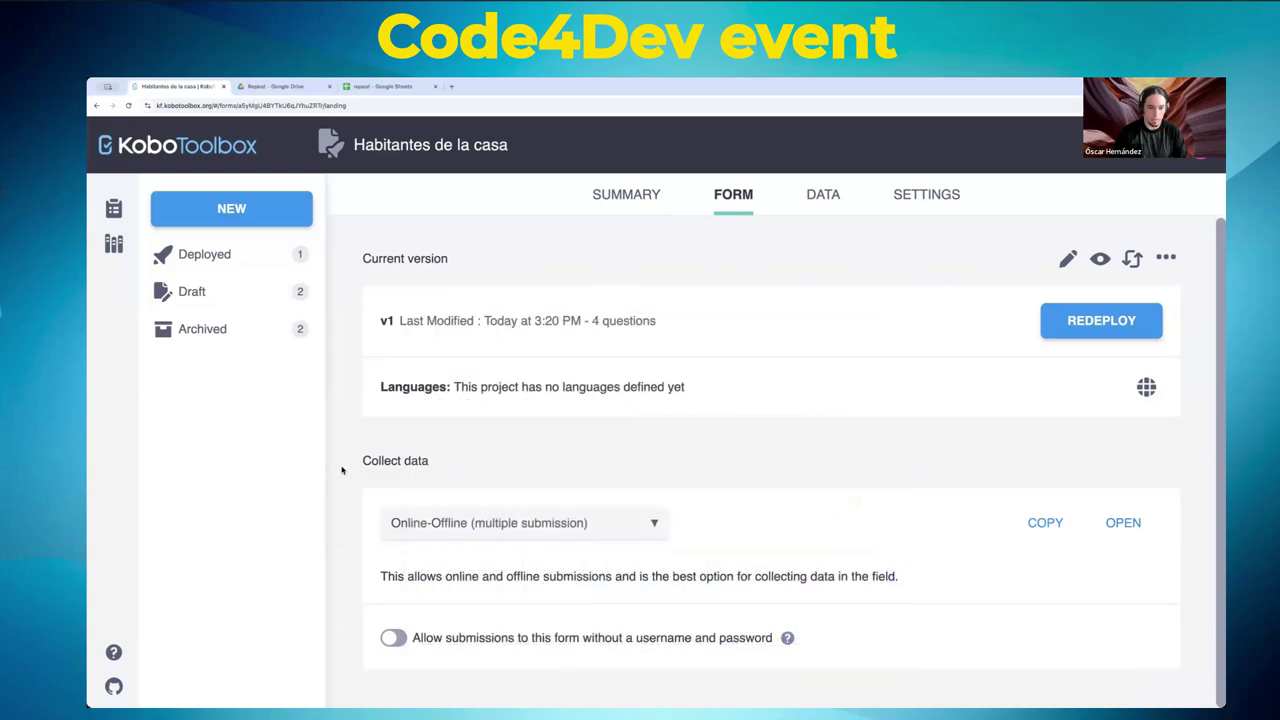
left_click(582, 527)
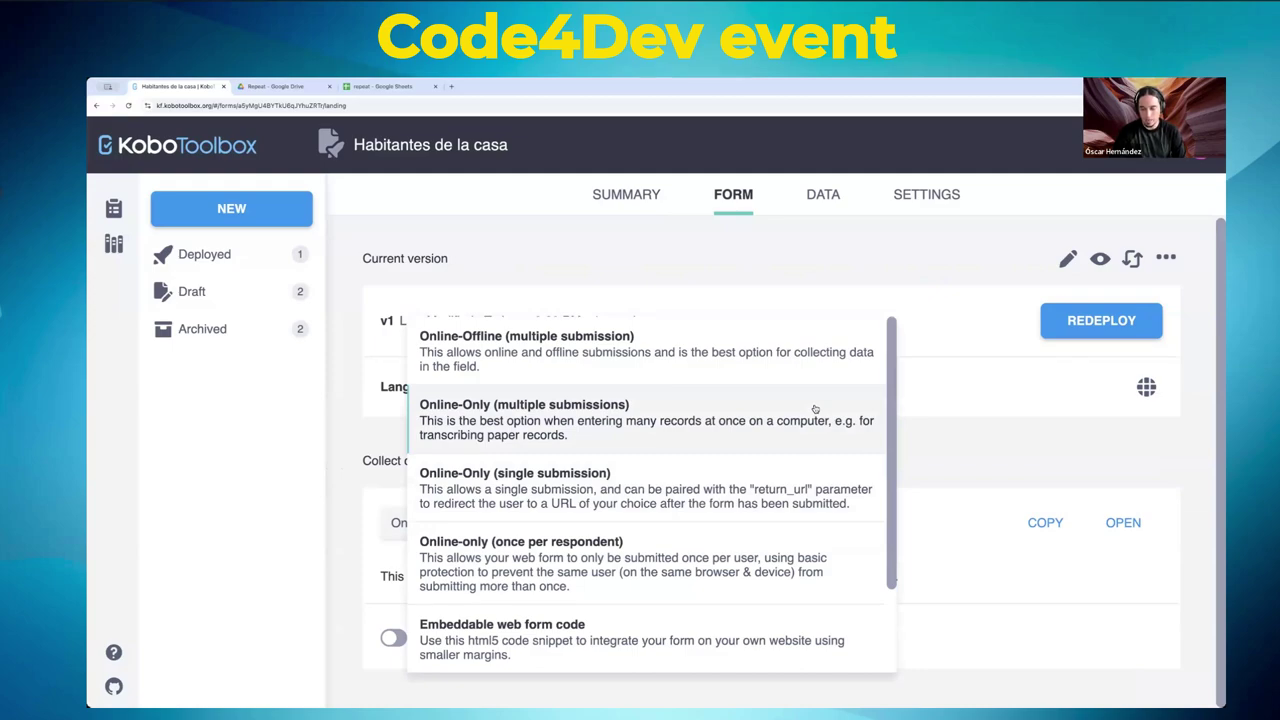
left_click(987, 424)
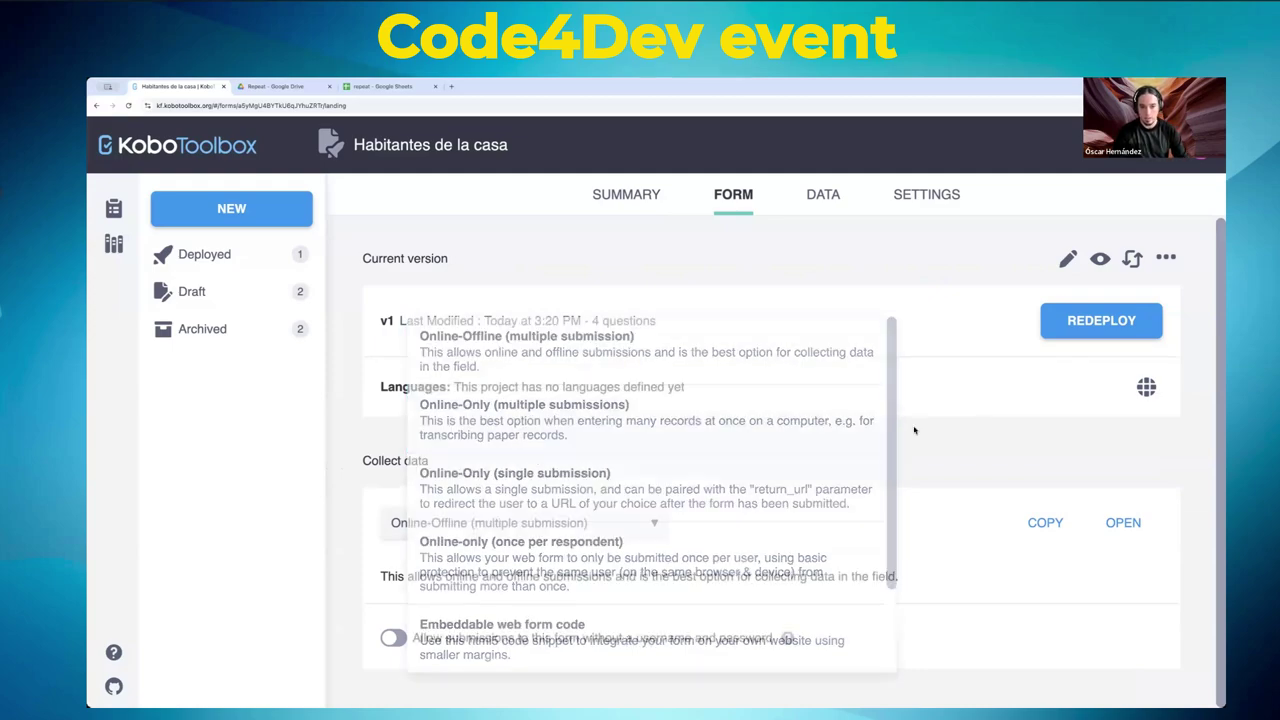
left_click(652, 524)
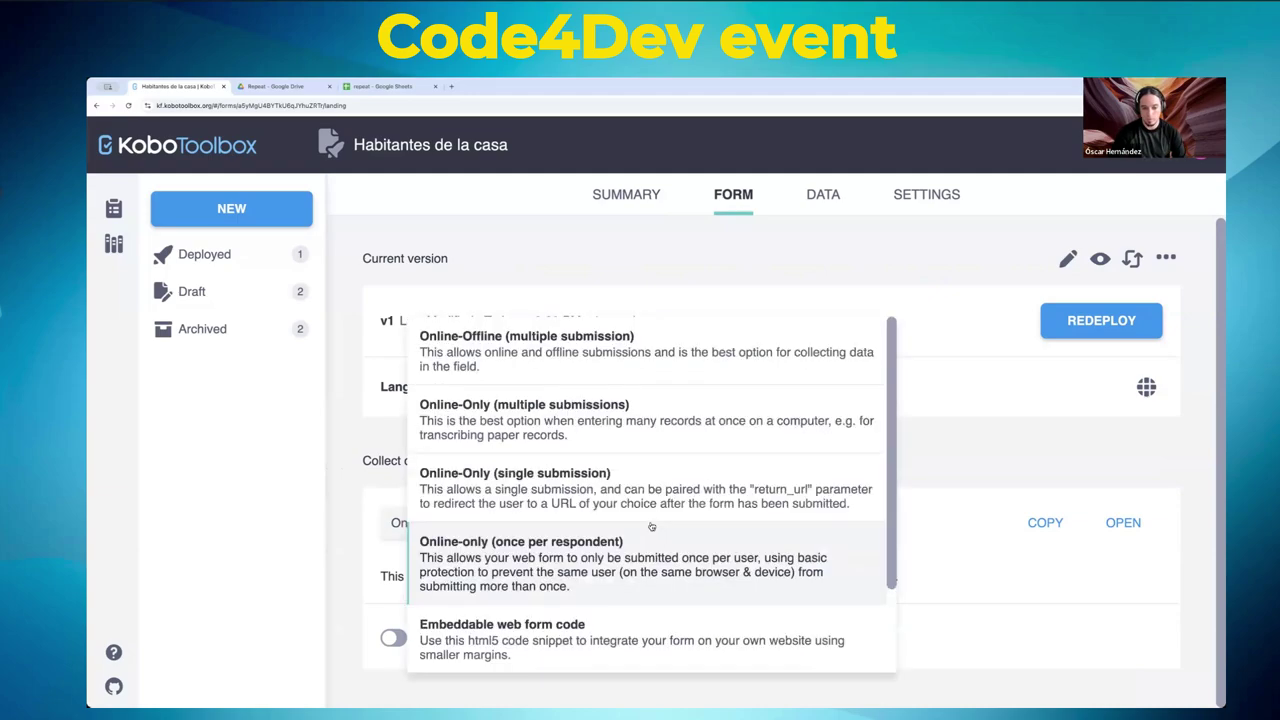
left_click(520, 348)
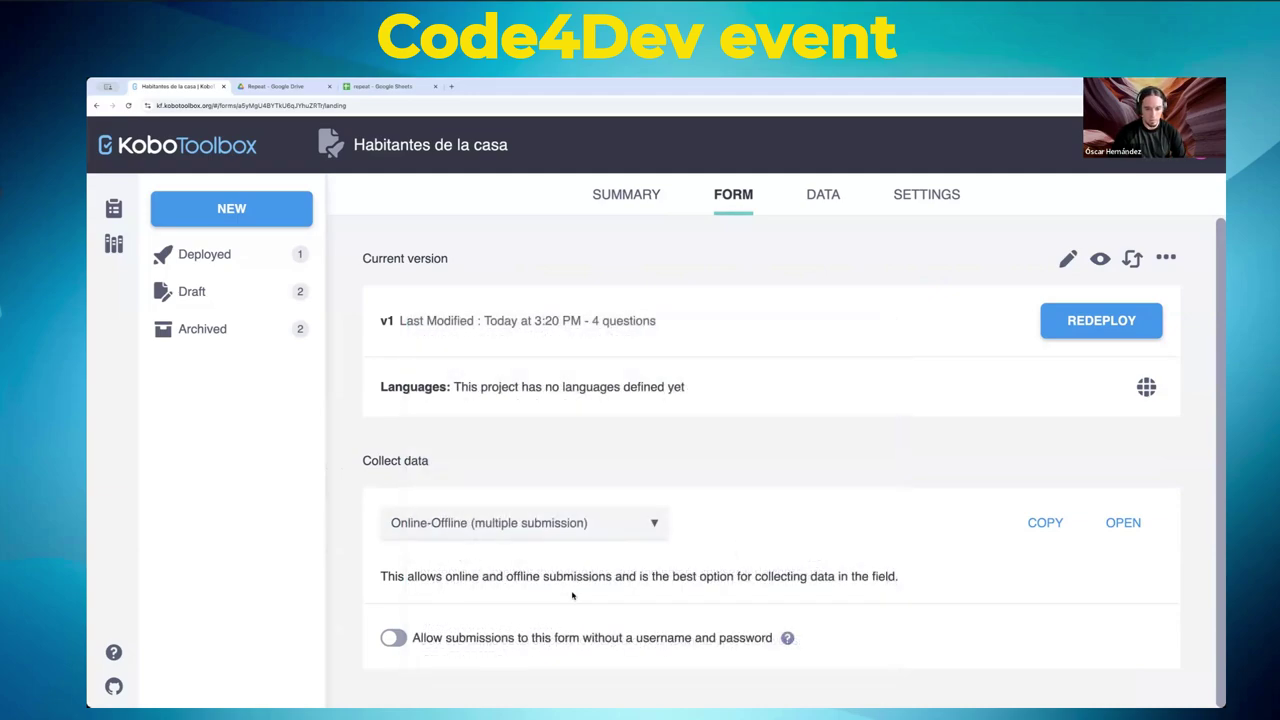
left_click(394, 638)
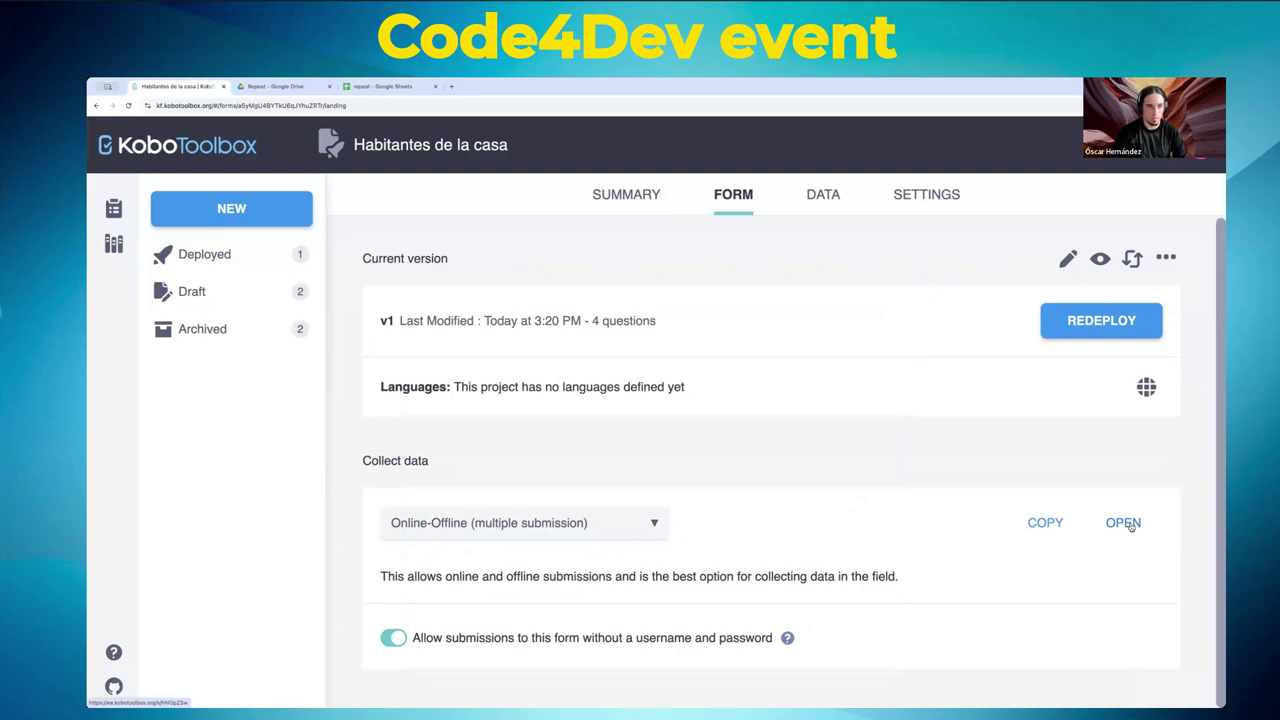
left_click(1123, 523)
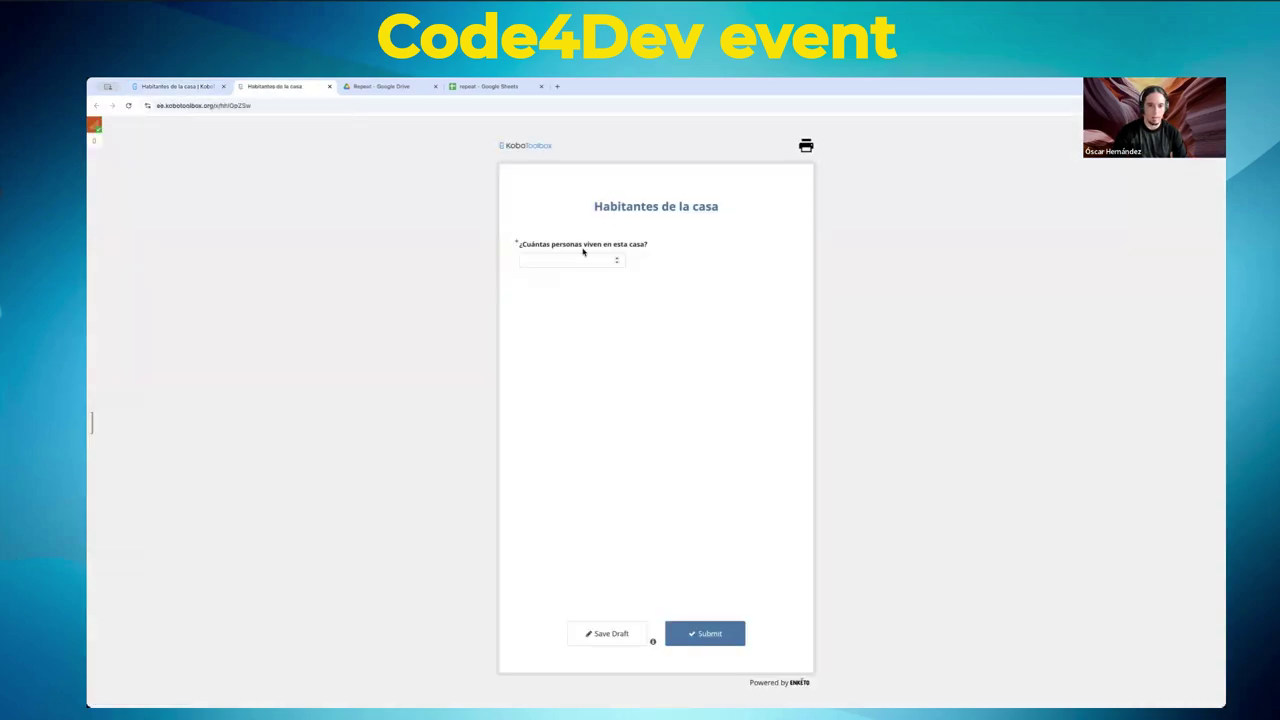
- Submit a one-resident household with the resident's name and age, then confirm two data rows
left_click(568, 262)
type("1")
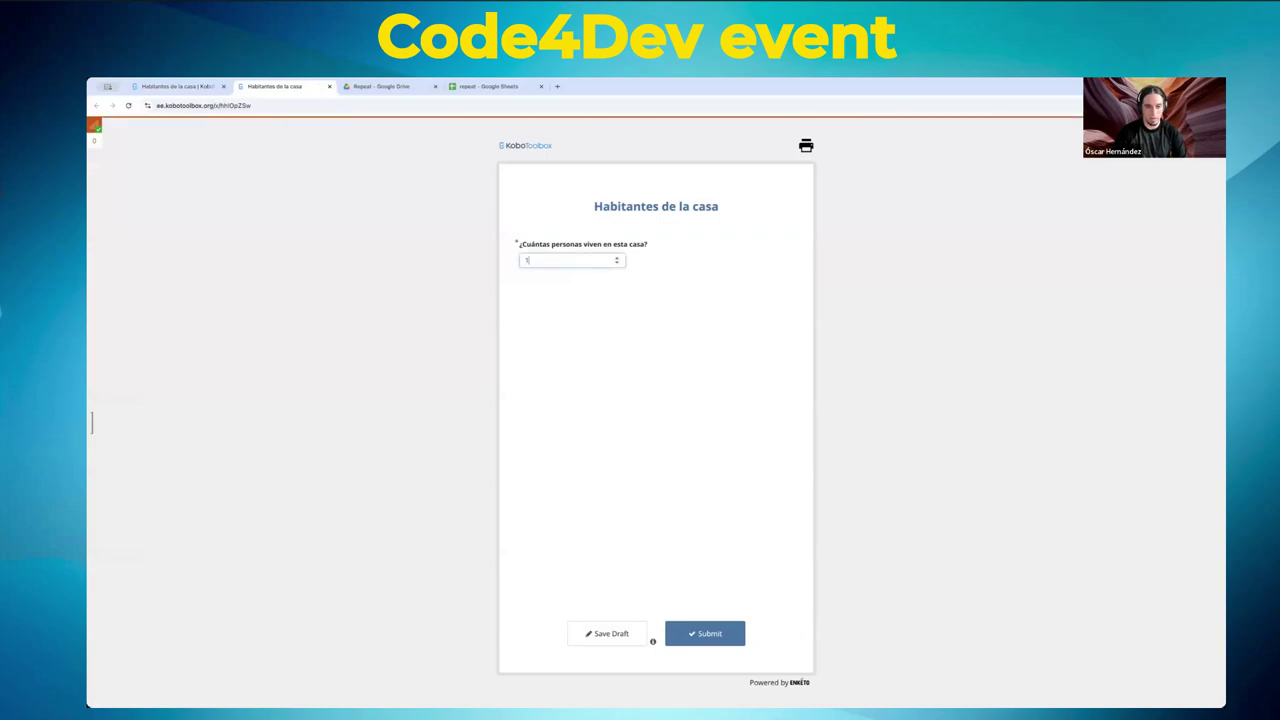
key("Tab")
type("Ra")
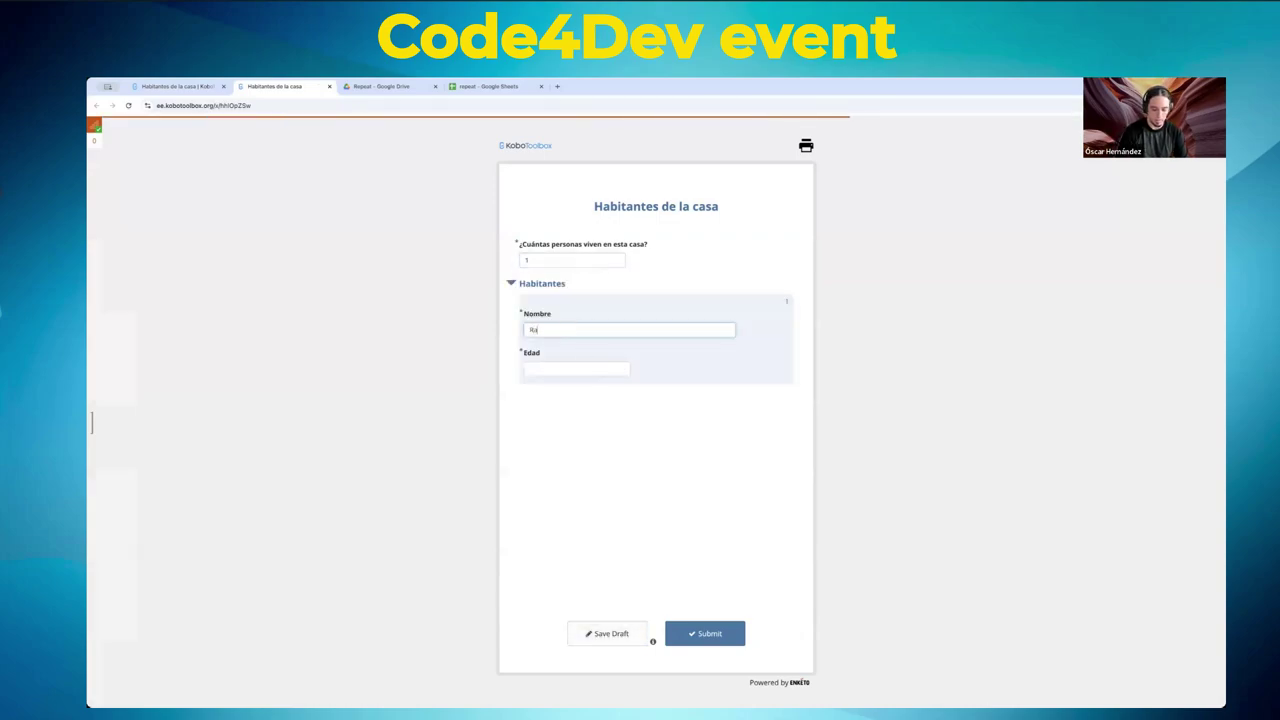
type("mon")
key("Tab")
type("34")
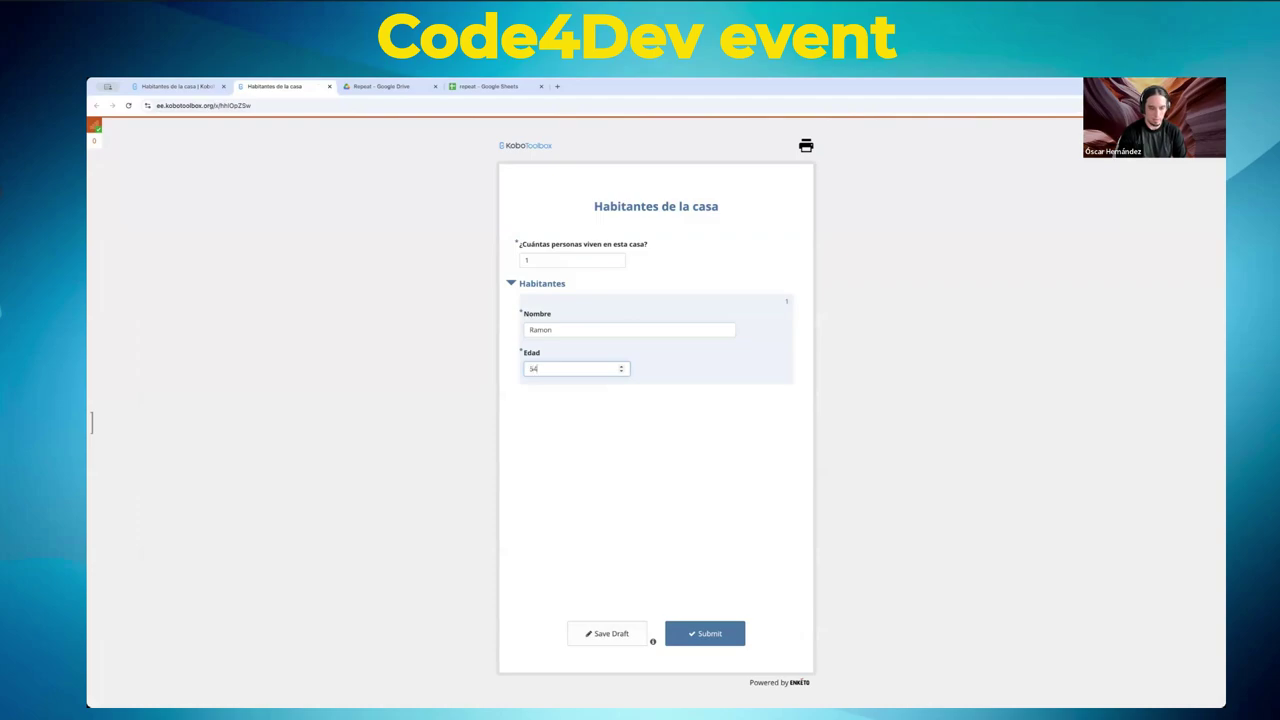
left_click(697, 638)
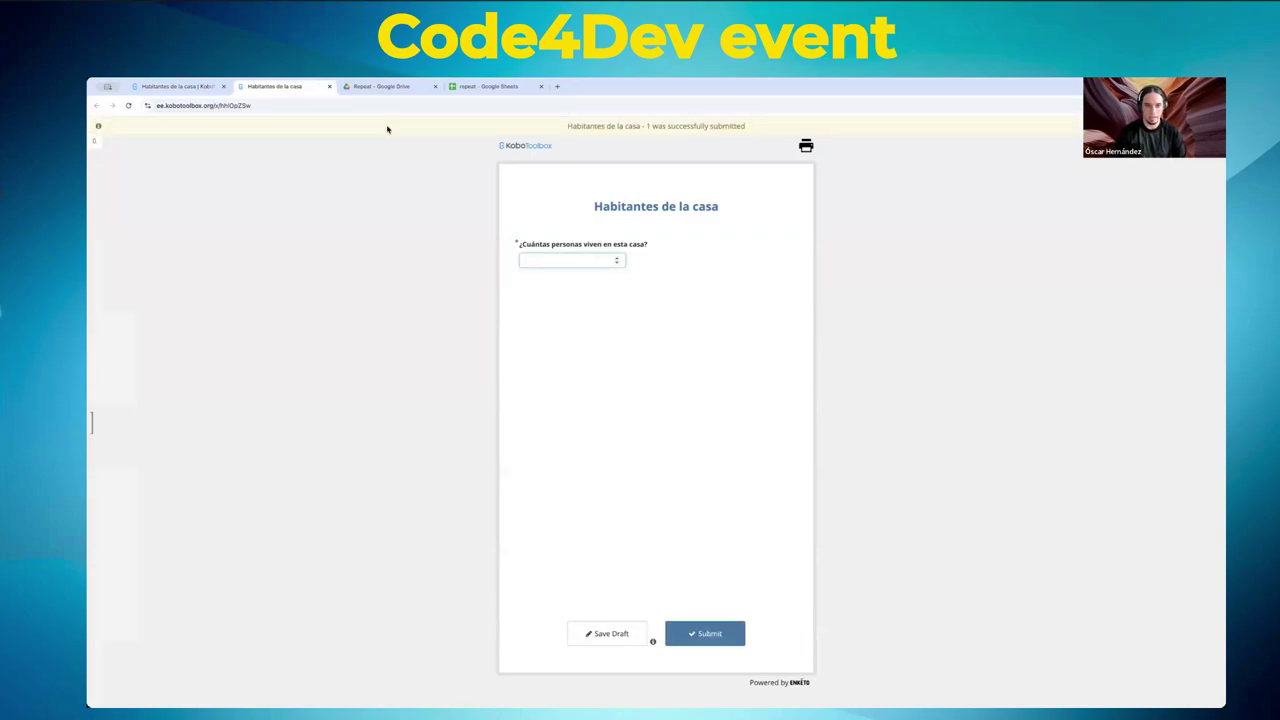
left_click(190, 86)
left_click(823, 194)
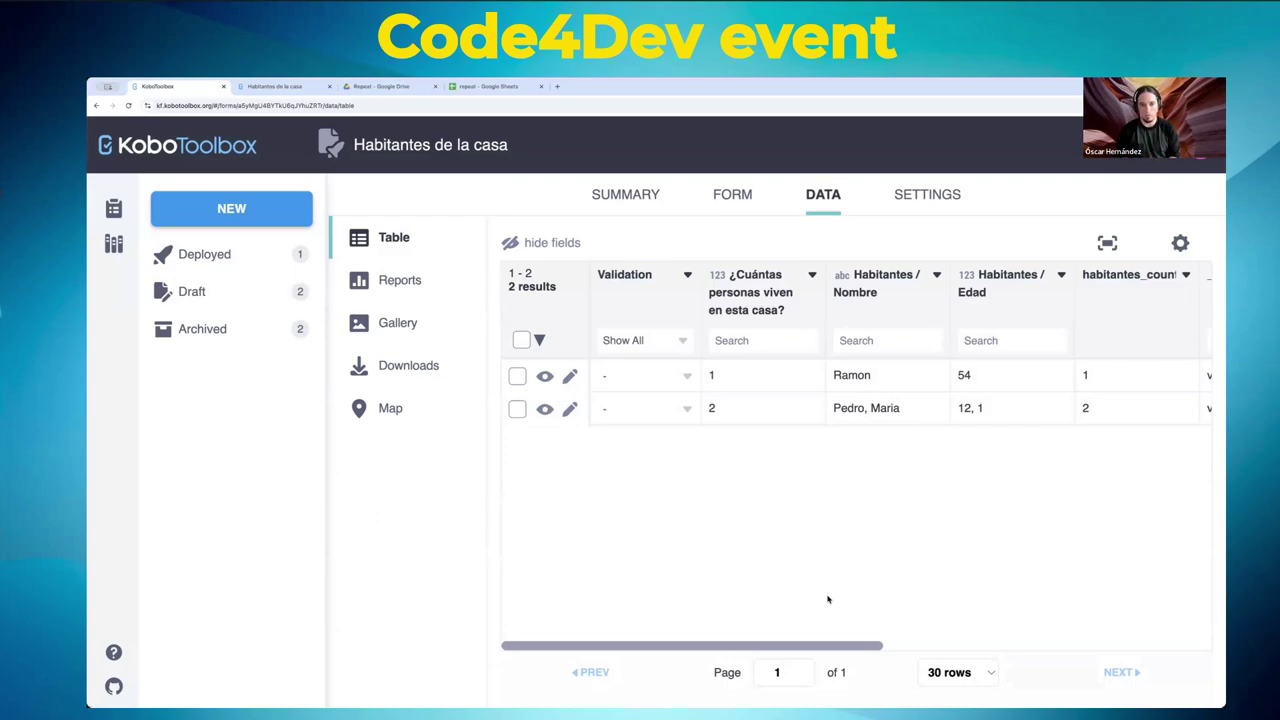
- Switch back to the blank Habitantes de la casa web form tab
left_click(280, 86)
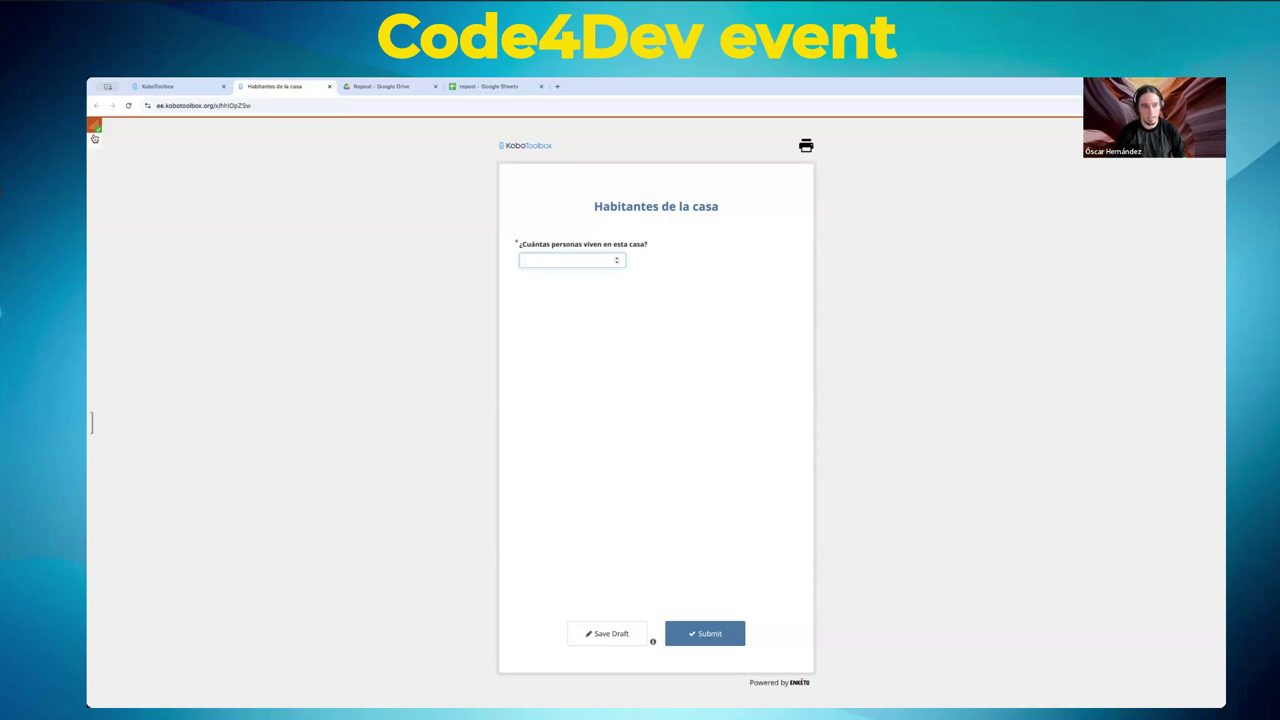
- Zoom in and scroll the web form, then bring up the emulator's empty Ready to send list
key("ctrl+plus")
key("ctrl+plus")
key("ctrl+plus")
key("ctrl+plus")
key("ctrl+plus")
key("ctrl+plus")
key("ctrl+plus")
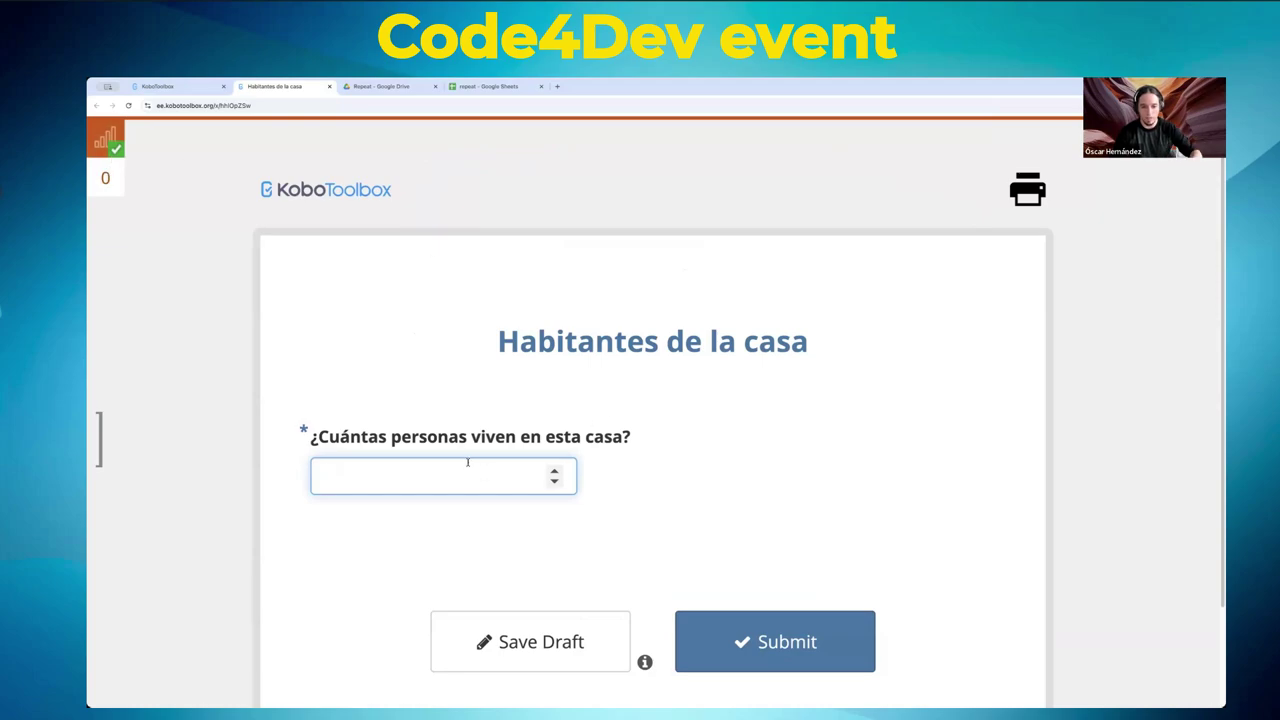
scroll(597, 474, "down", 2)
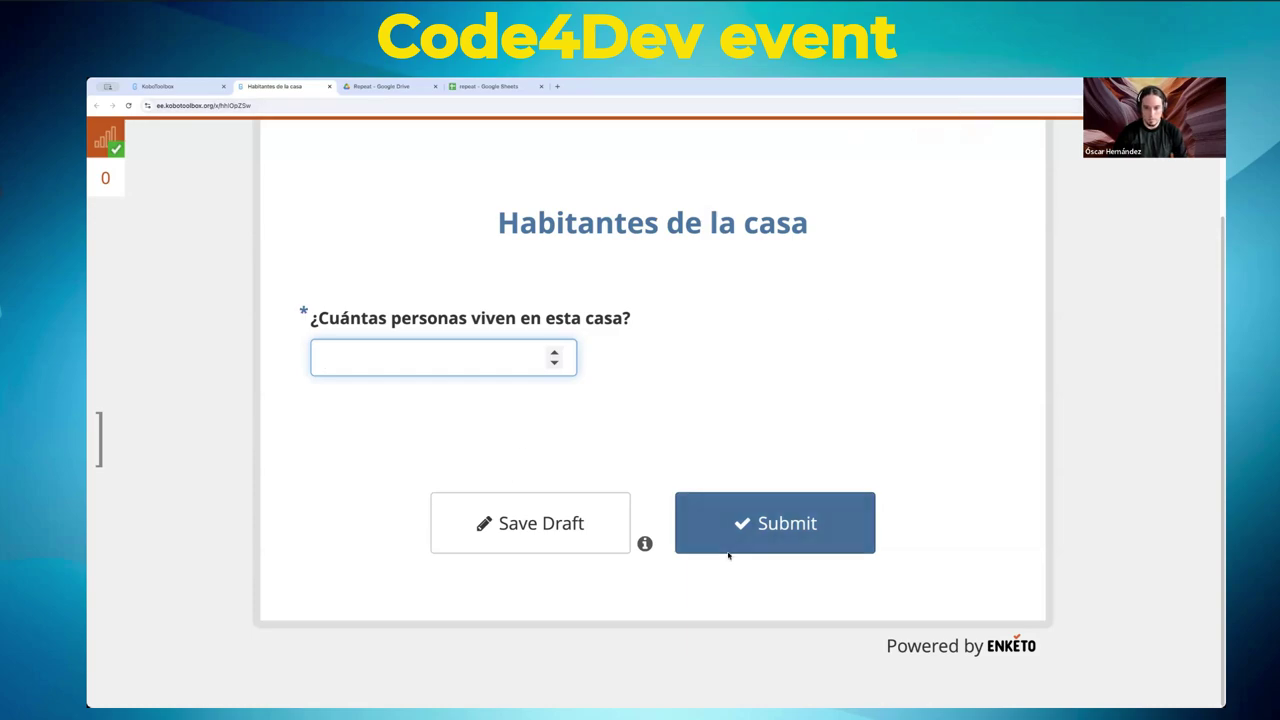
key("alt+Tab")
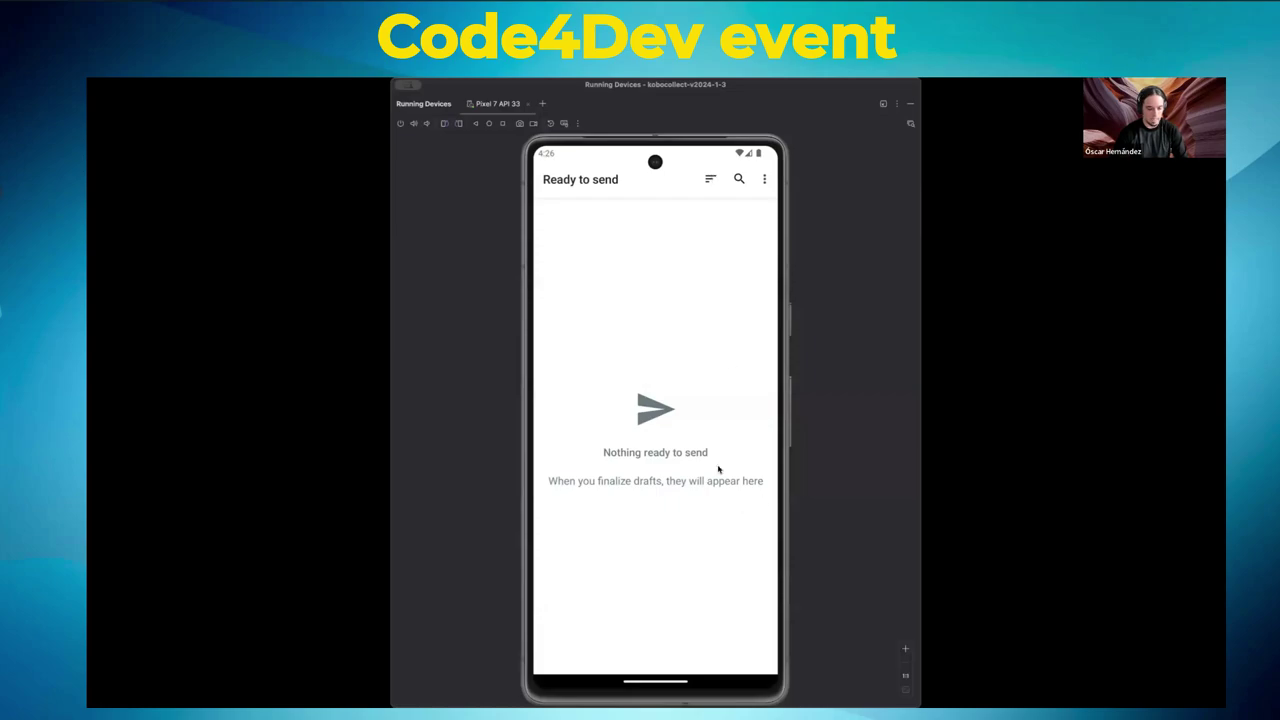
- Confirm Ready to send is empty and return to KoboCollect's main menu
key("Escape")
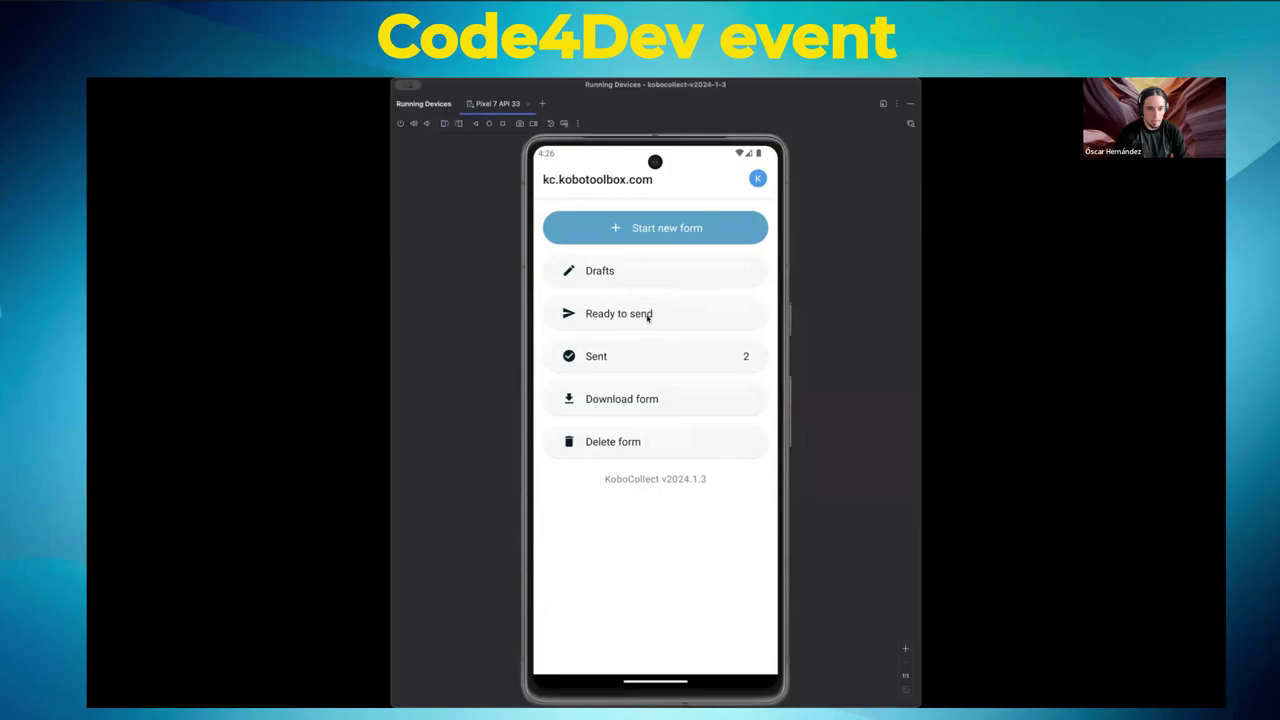
left_click(645, 317)
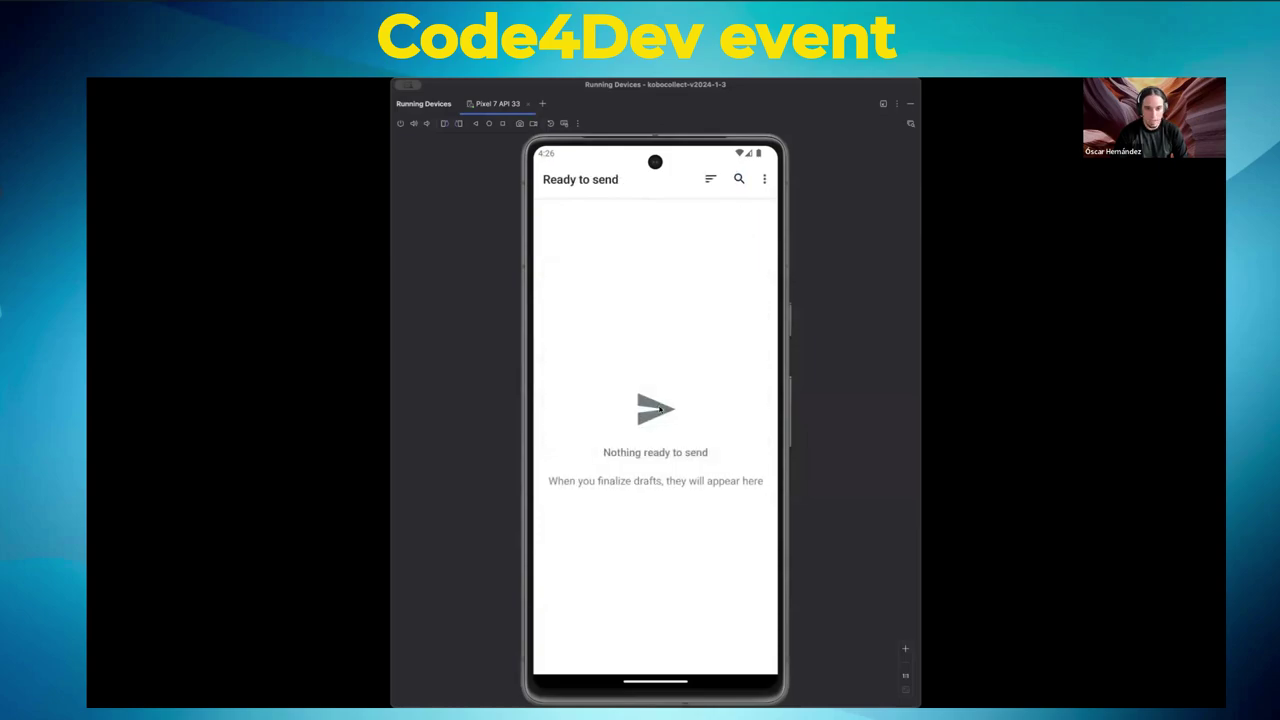
key("Escape")
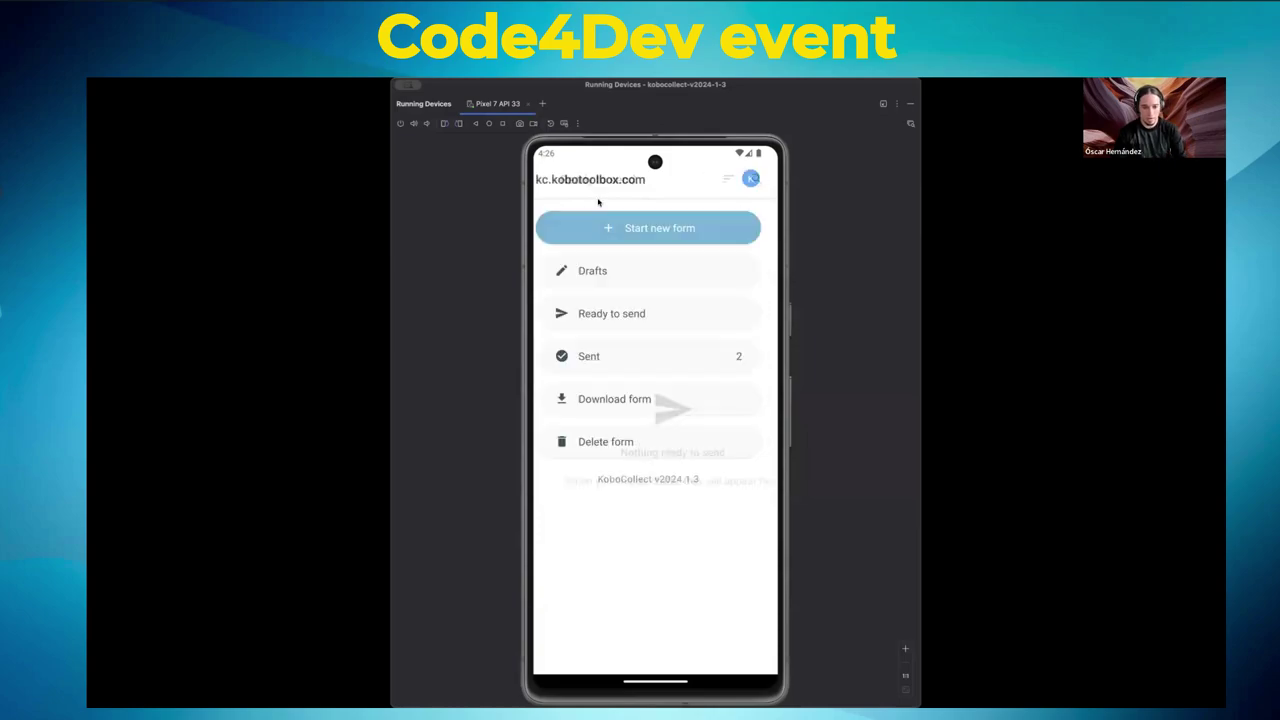